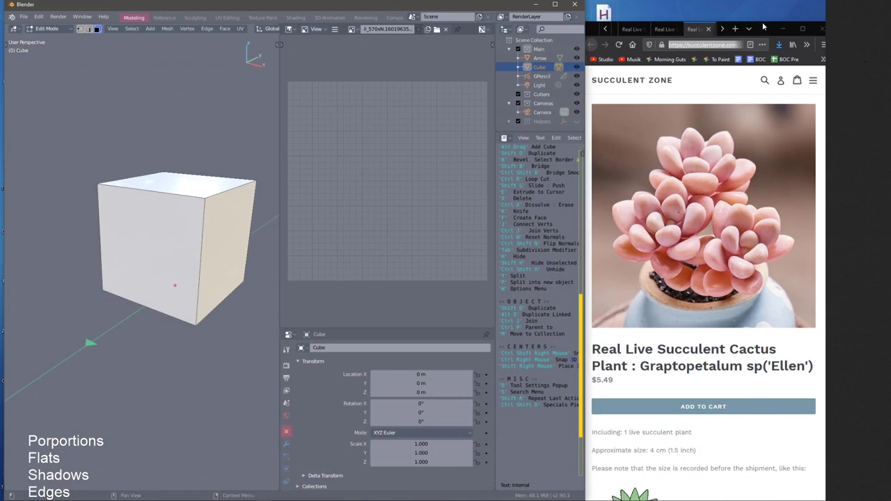
Move the succulent reference browser window higher and widen the 3D viewport
left_click_drag(763, 22, 767, 6)
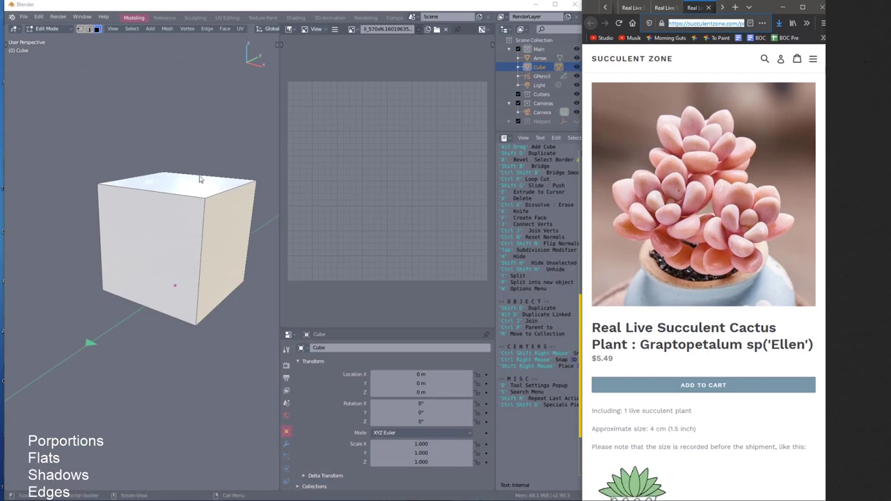
left_click(278, 198)
left_click_drag(279, 198, 343, 198)
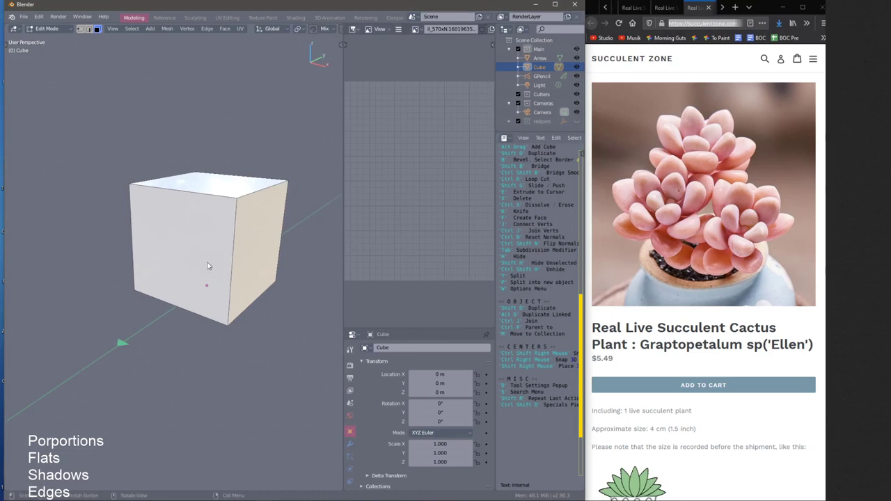
Select the cube's faces and hide them
left_click(218, 233)
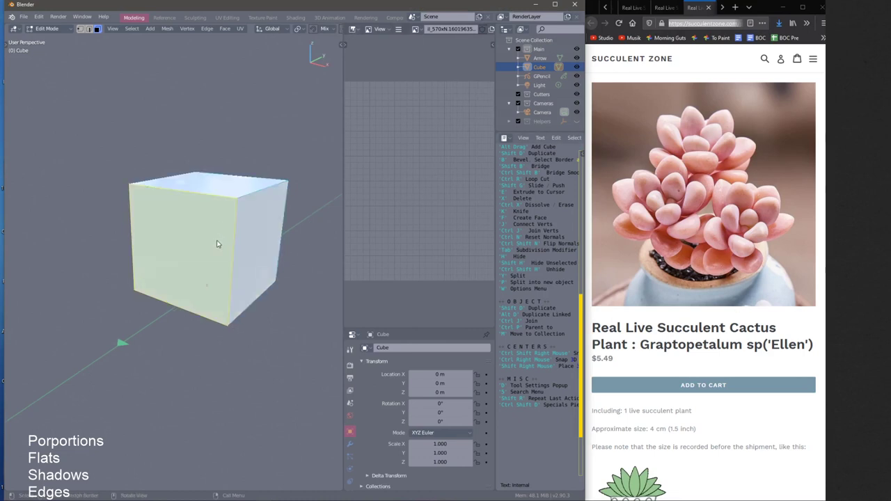
left_click(214, 187)
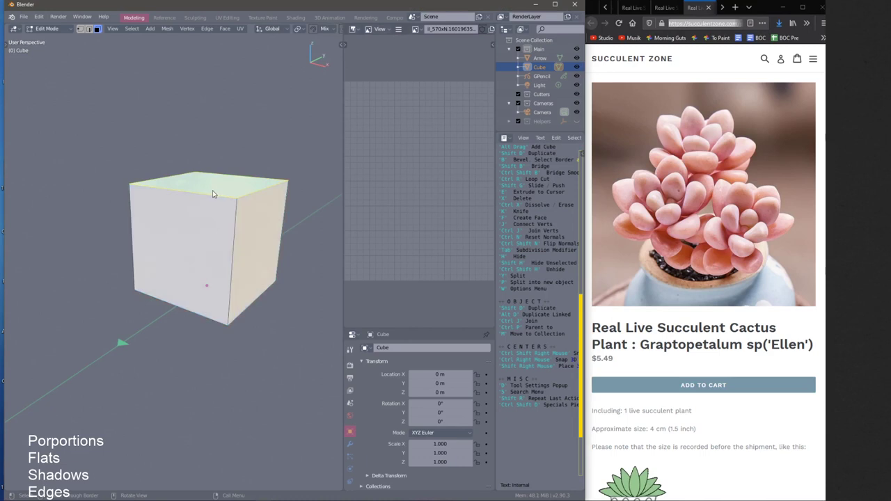
key("h")
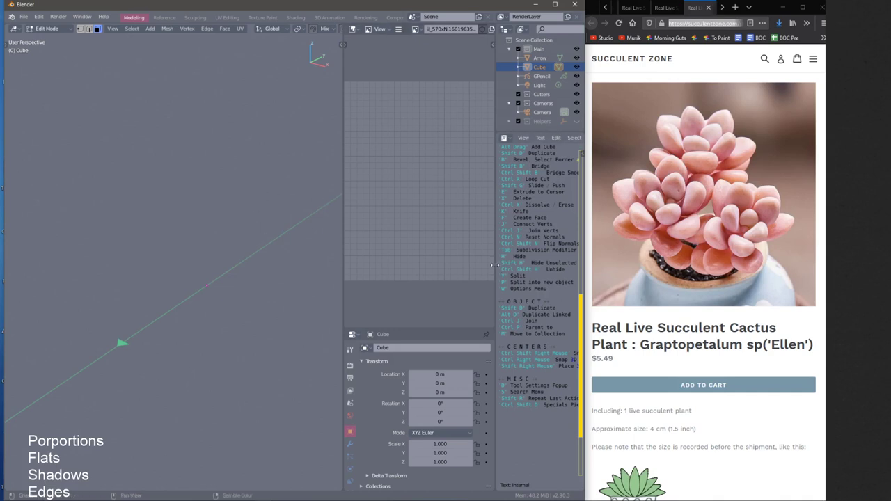
Widen the hotkey notes editor and go to the beginning of its list
left_click_drag(495, 269, 440, 264)
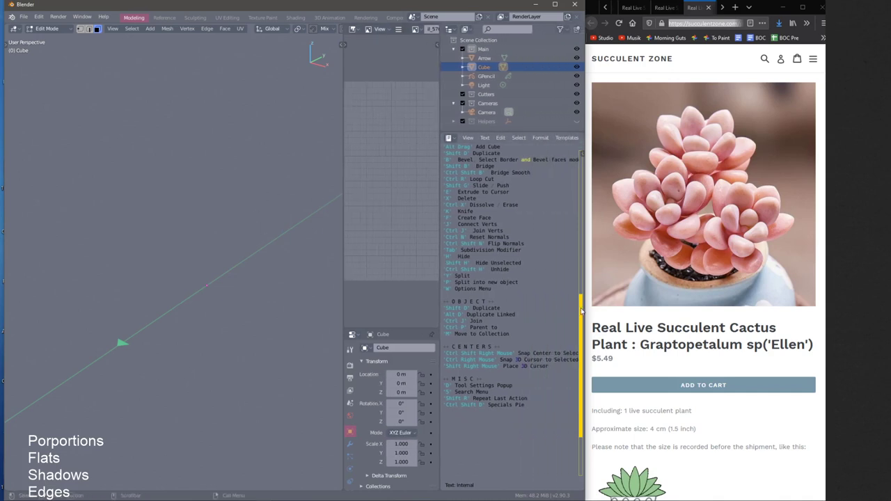
left_click_drag(581, 312, 568, 148)
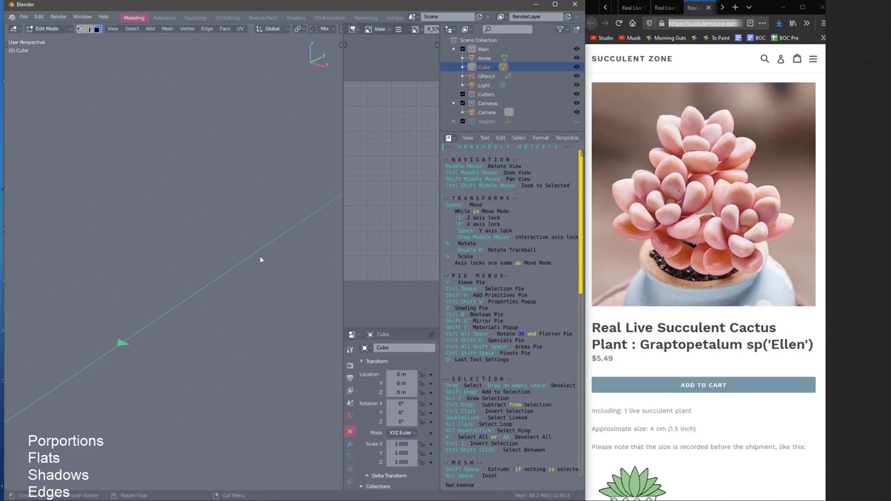
Undo the removal of the cube from view and examine the cube from several angles and distances
key("ctrl+z")
middle_click_drag(218, 254, 204, 311)
middle_click(250, 332, "ctrl+shift")
middle_click_drag(221, 324, 255, 349)
middle_click_drag(255, 348, 249, 463, "ctrl")
middle_click_drag(230, 322, 267, 389)
middle_click_drag(334, 272, 241, 312, "shift")
key("KP_Decimal")
middle_click_drag(288, 206, 197, 295)
scroll(208, 281, "up", 3)
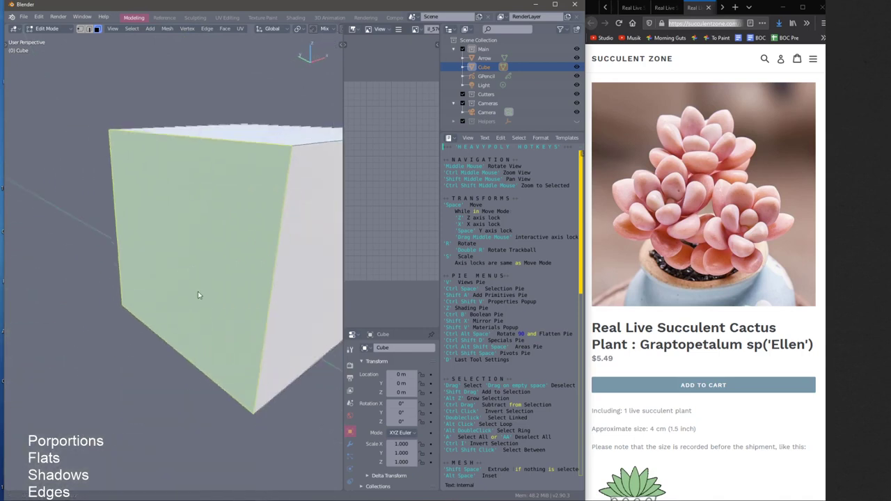
scroll(197, 295, "down", 4)
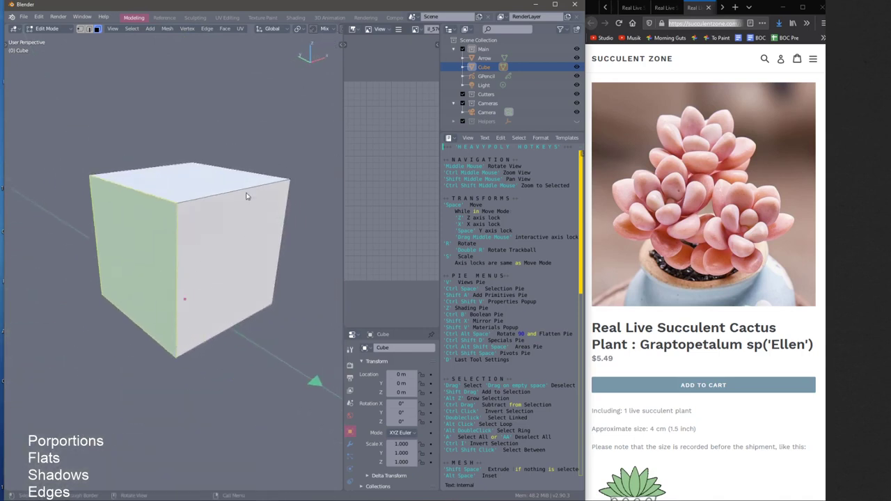
Delete all of the cube's geometry in Edit Mode and switch to the front orthographic view
left_click(219, 226)
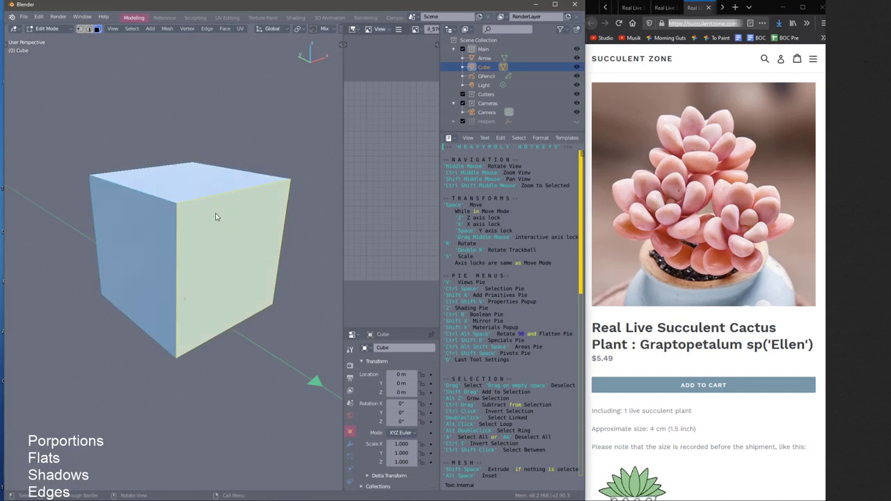
key("x")
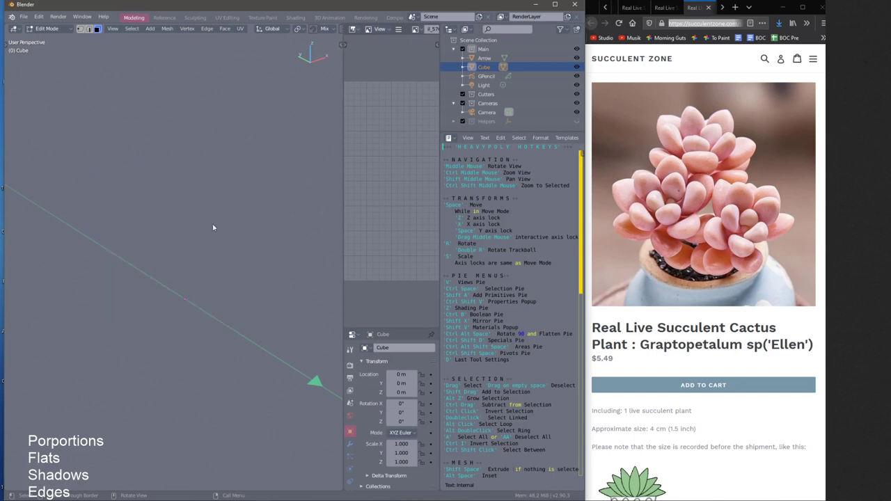
middle_click_drag(191, 246, 227, 311)
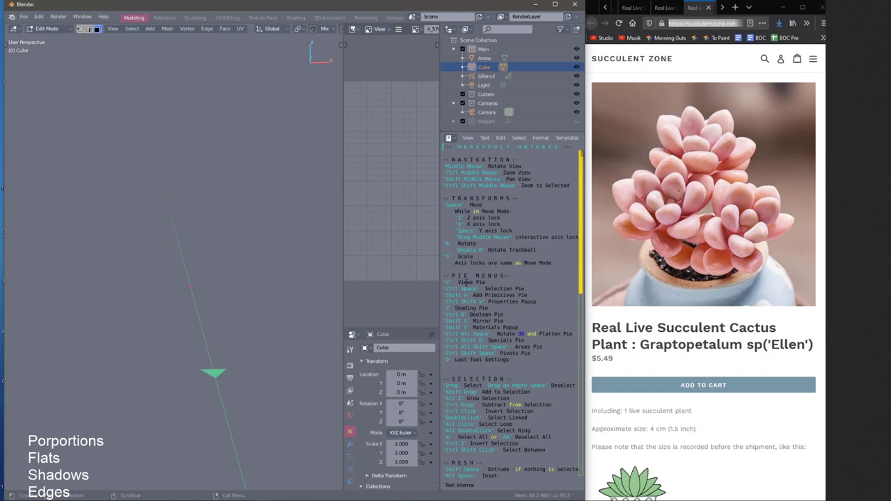
middle_click_drag(205, 282, 226, 232)
key("grave")
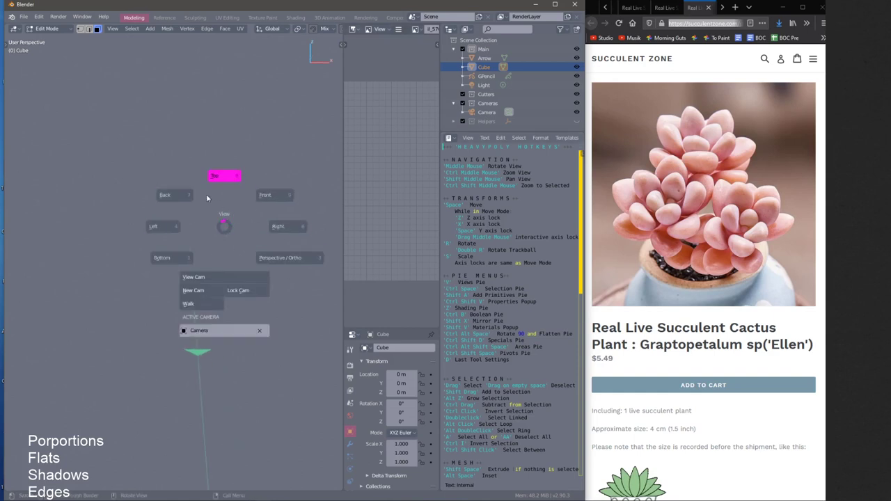
left_click(265, 198)
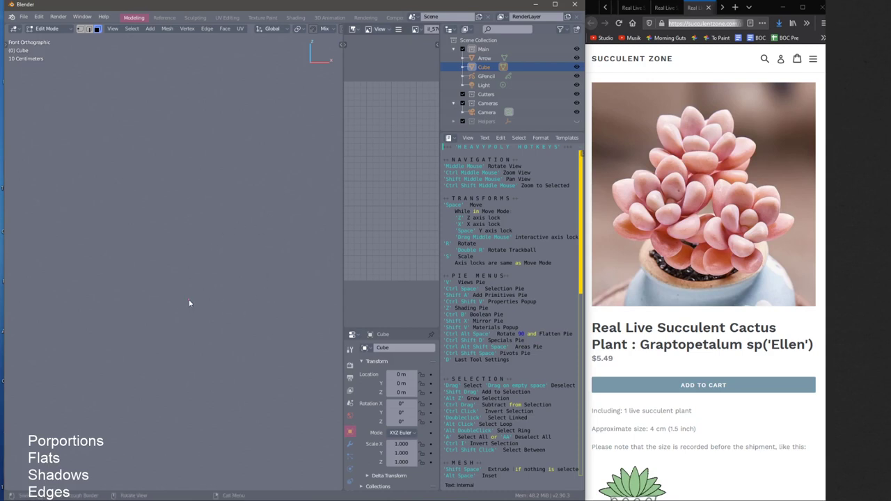
mouse_move(188, 302)
middle_mouse_down()
mouse_move(197, 313)
mouse_move(183, 293)
middle_mouse_up()
key("v")
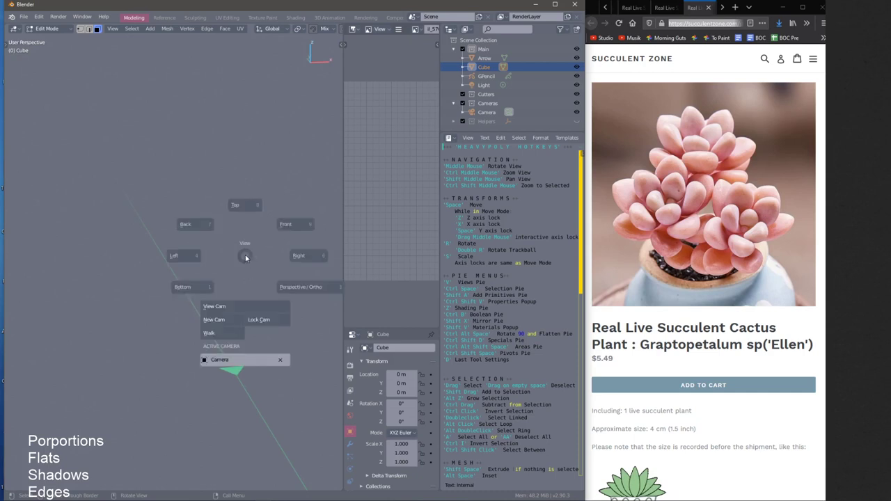
left_click(287, 228)
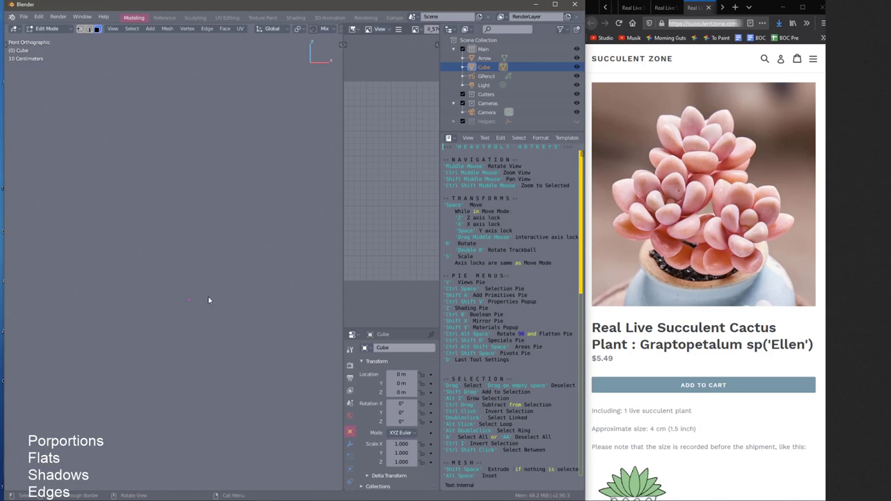
Switch the mesh selection mode to vertices
key("ctrl")
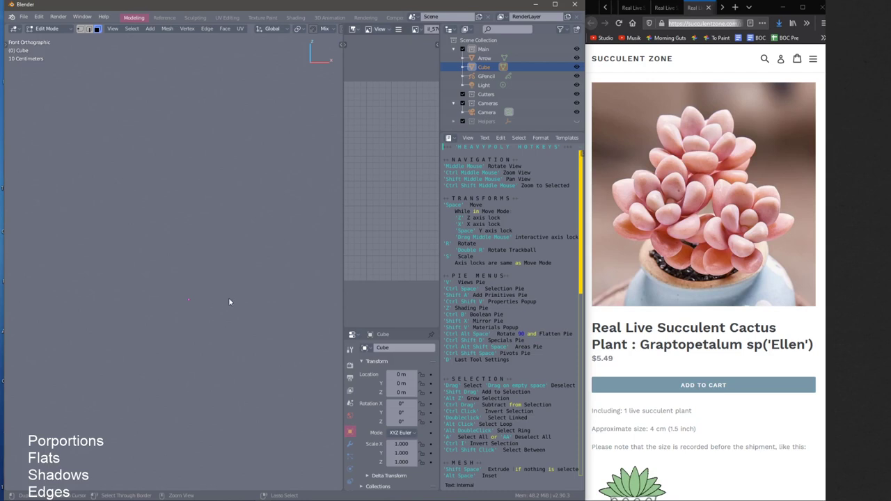
key("ctrl")
key("ctrl+space")
key("ctrl+space")
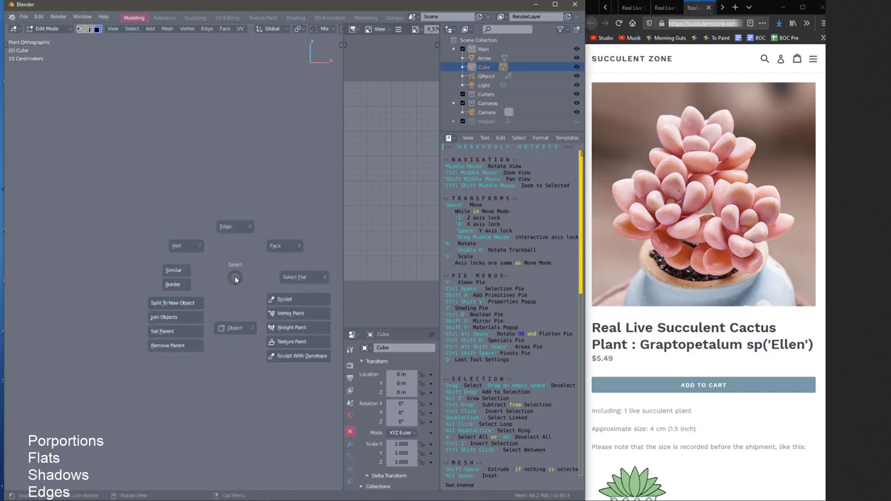
left_click(191, 250)
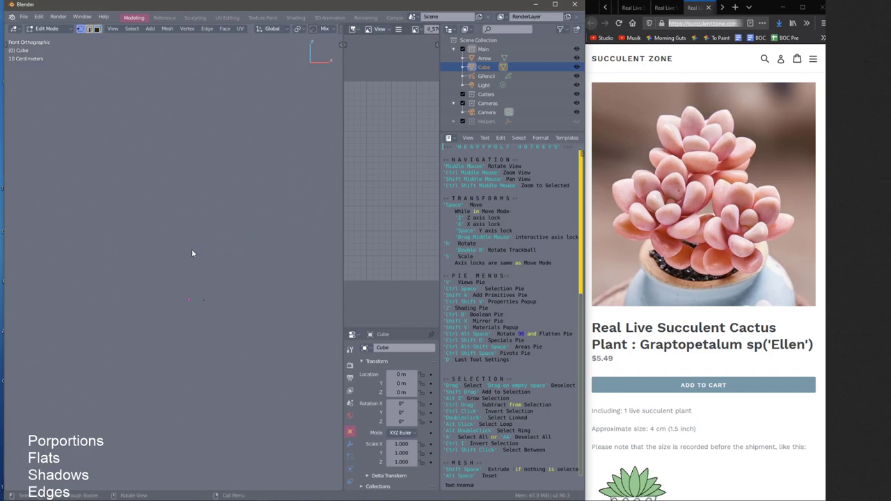
Draw the half-profile of a pot as connected vertices, from the base near the origin up to the inward rim
right_click(238, 296, "ctrl")
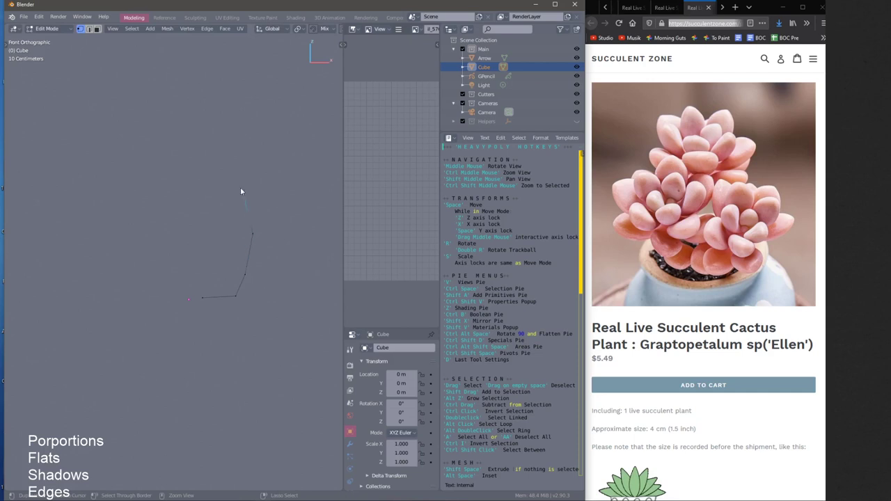
right_click(248, 146, "ctrl")
right_click(230, 144, "ctrl")
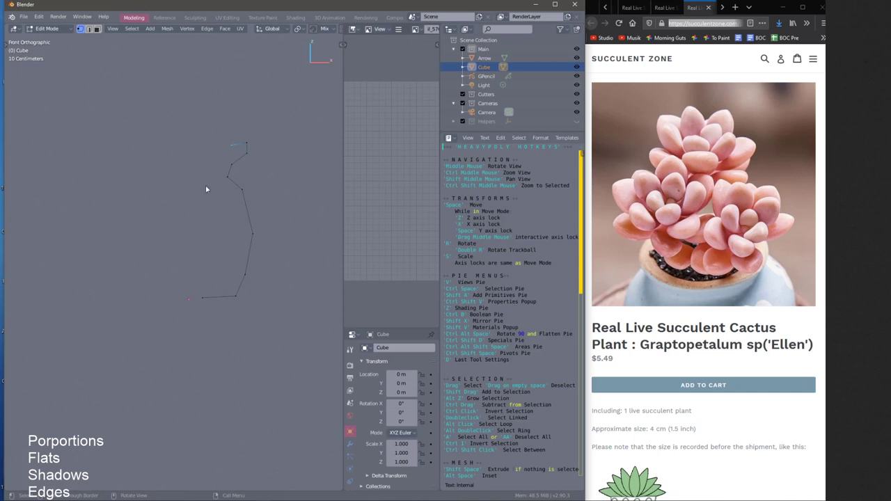
key("a")
middle_click_drag(207, 218, 237, 237)
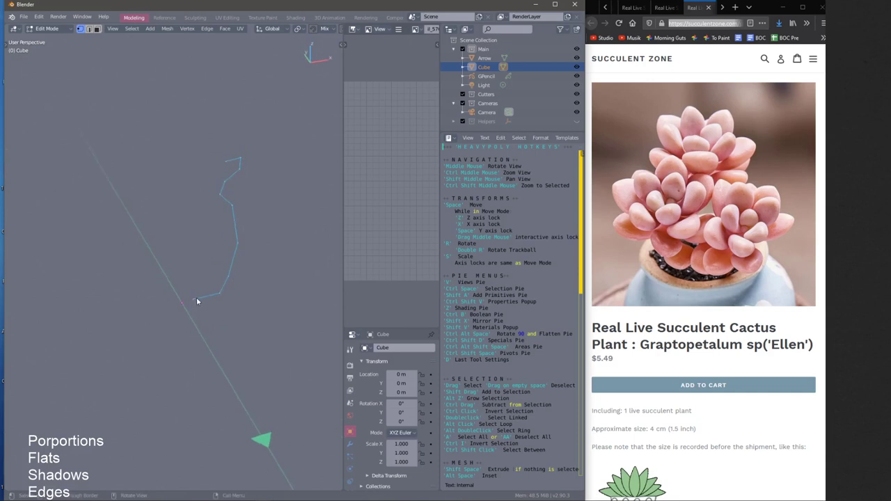
Deselect the profile, show the modifier settings and enlarge the properties editor
key("alt+a")
scroll(390, 390, "down", 3)
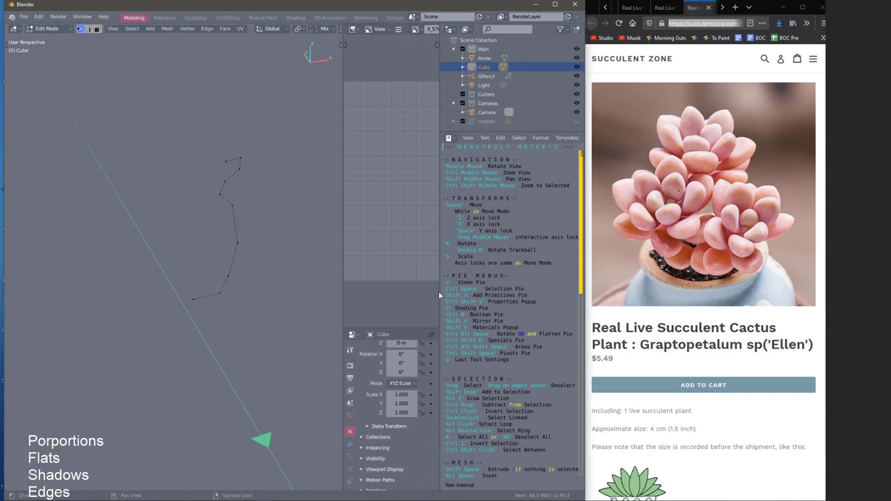
left_click_drag(440, 295, 522, 295)
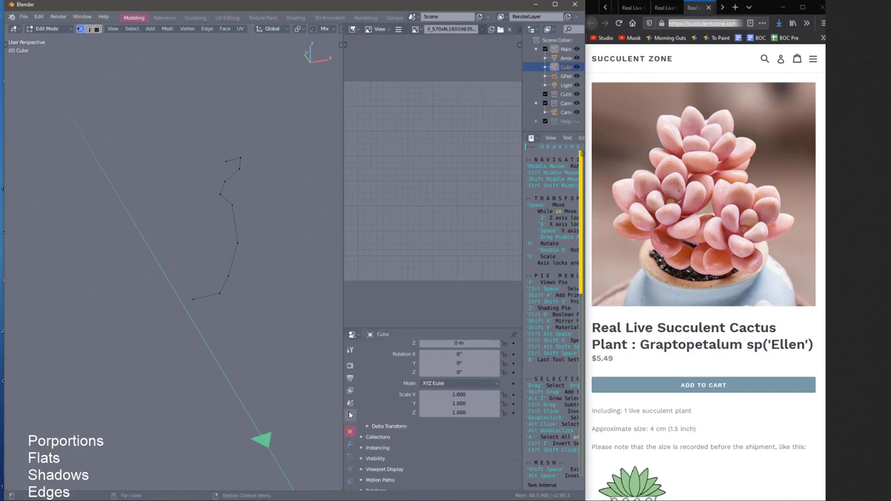
left_click(350, 444)
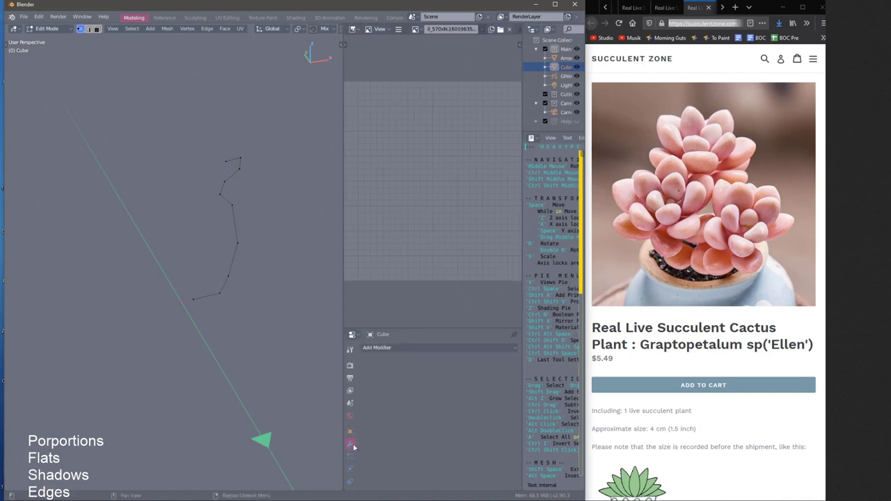
left_click(388, 350)
left_click_drag(381, 327, 390, 228)
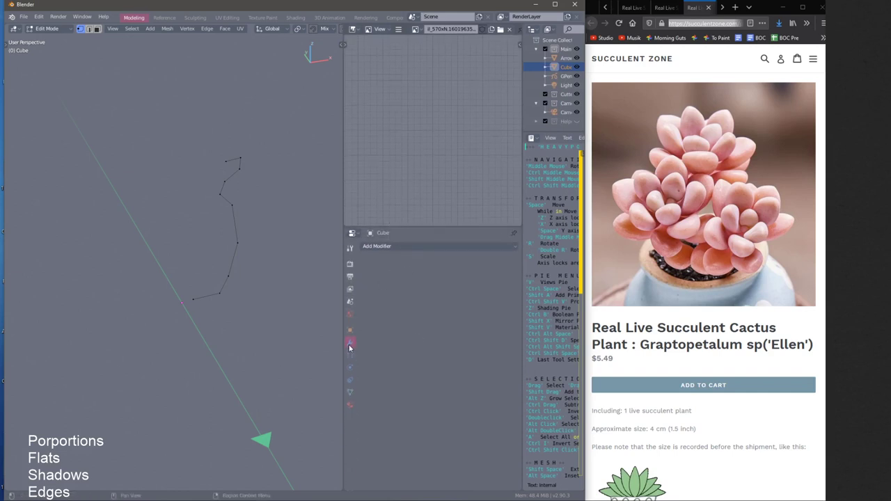
Add a Screw modifier to revolve the profile into a pot, and switch to Object Mode
left_click(400, 246)
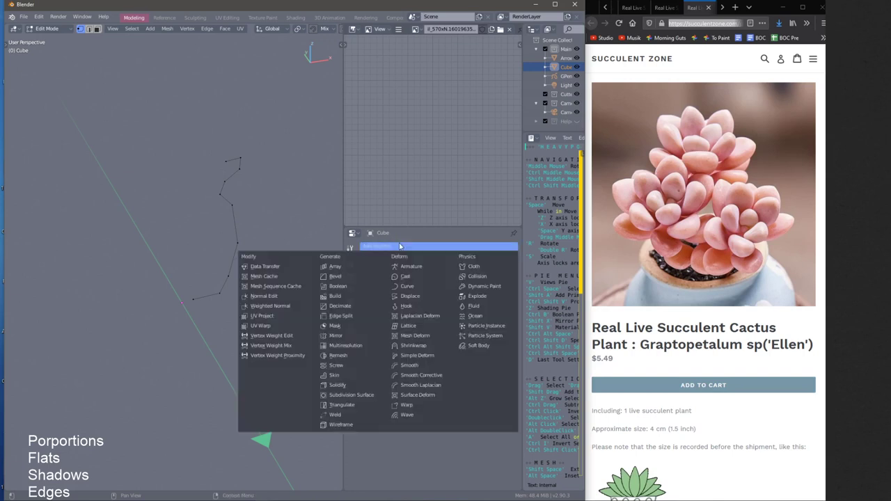
left_click(337, 365)
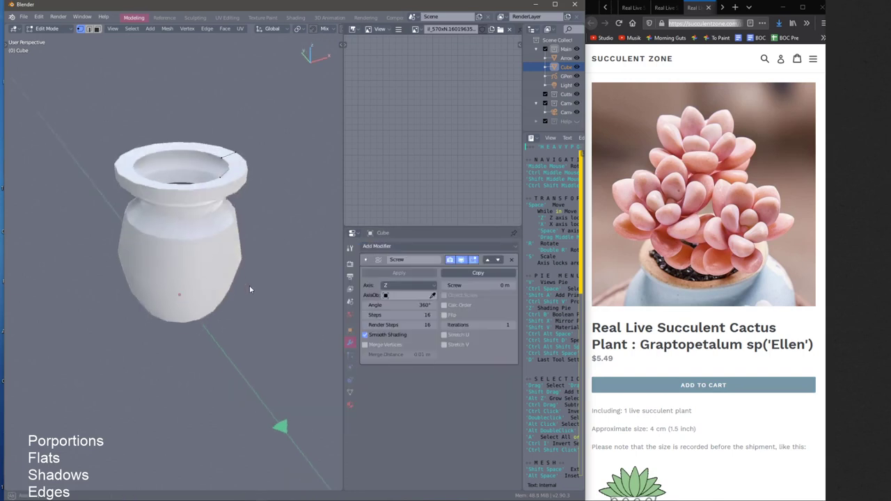
middle_click_drag(249, 290, 232, 257)
key("ctrl+space")
left_click(239, 270)
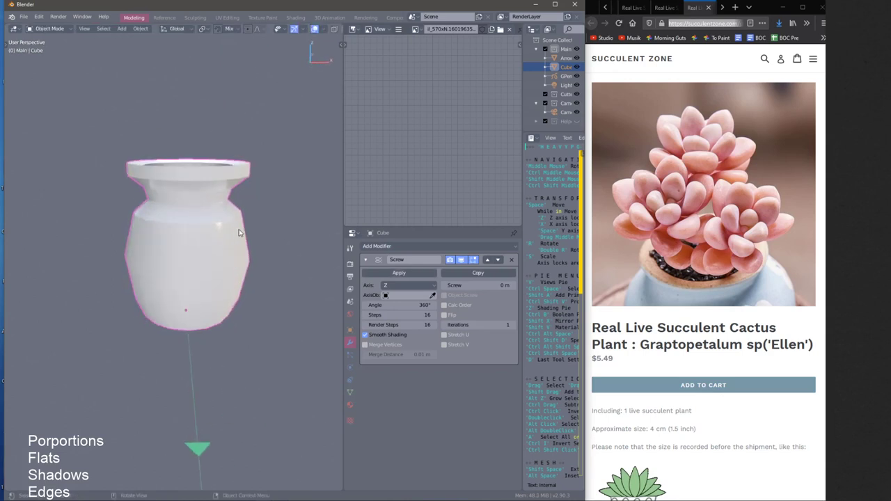
Delete the revolved pot object and add a new cube mesh
key("x")
key("shift+a")
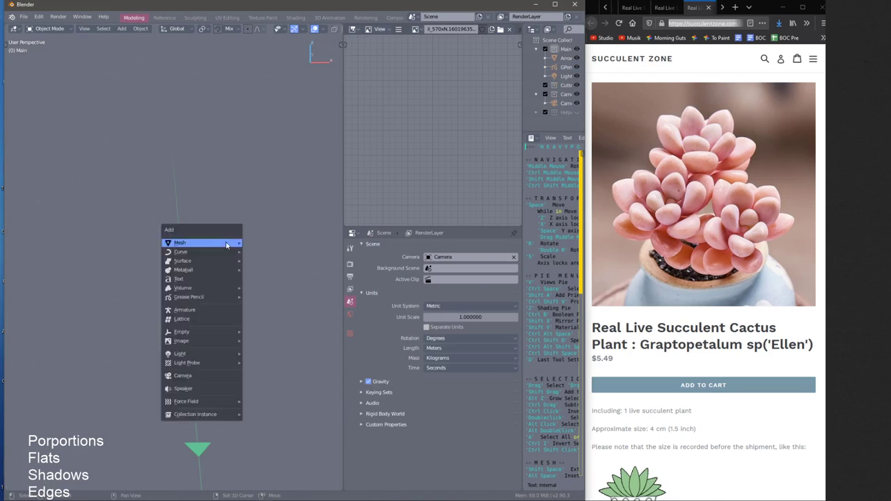
mouse_move(230, 243)
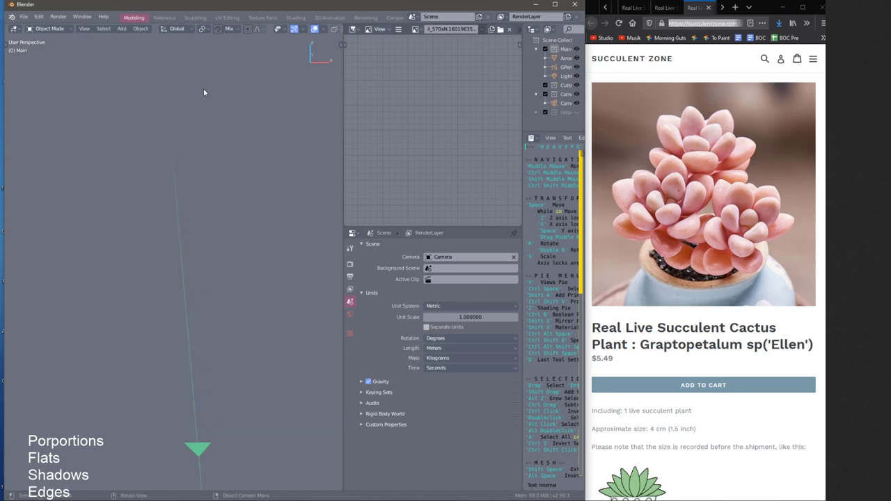
middle_click_drag(204, 91, 220, 213)
key("shift+a")
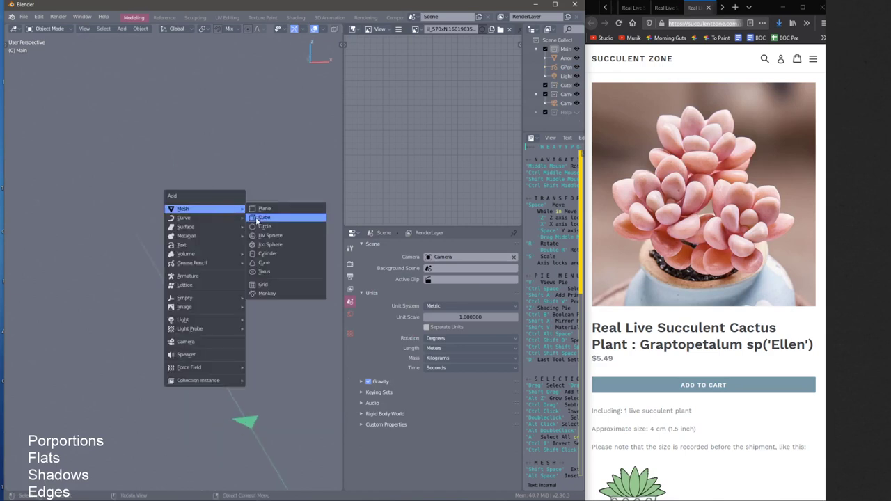
left_click(262, 217)
Delete all of the new cube's geometry in Edit Mode and switch to the front orthographic view
middle_click_drag(200, 294, 207, 276)
key("Tab")
key("x")
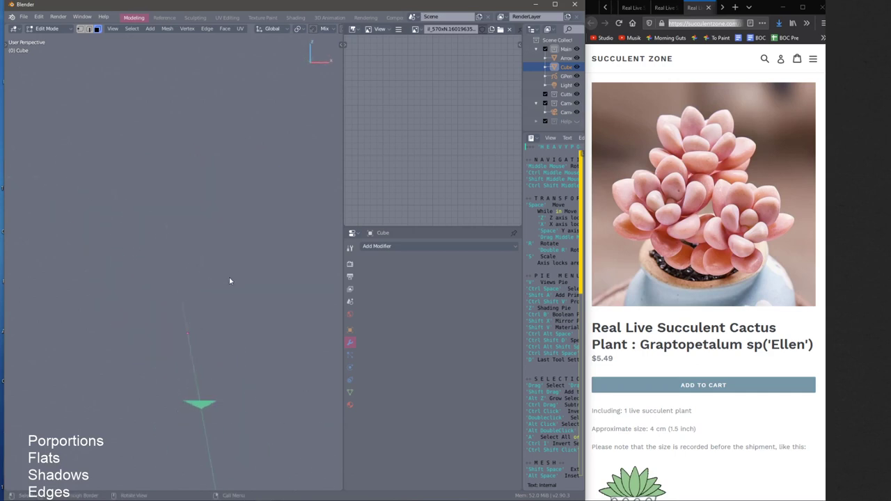
key("grave")
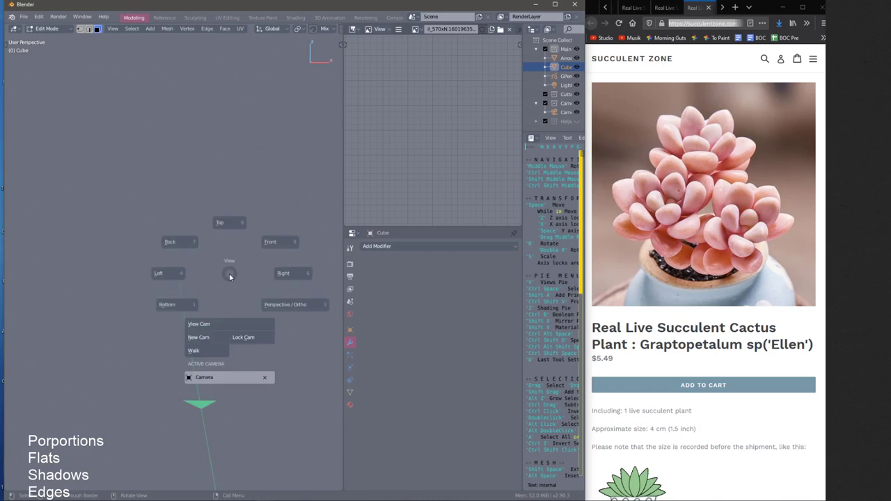
left_click(265, 256)
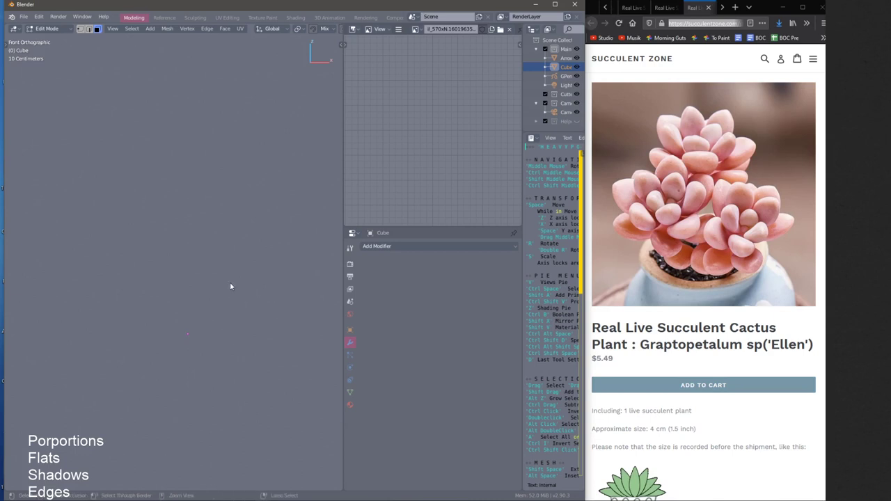
Switch to vertex selection and draw a chain of vertices outlining half of the pot from base to rim
key("ctrl+space")
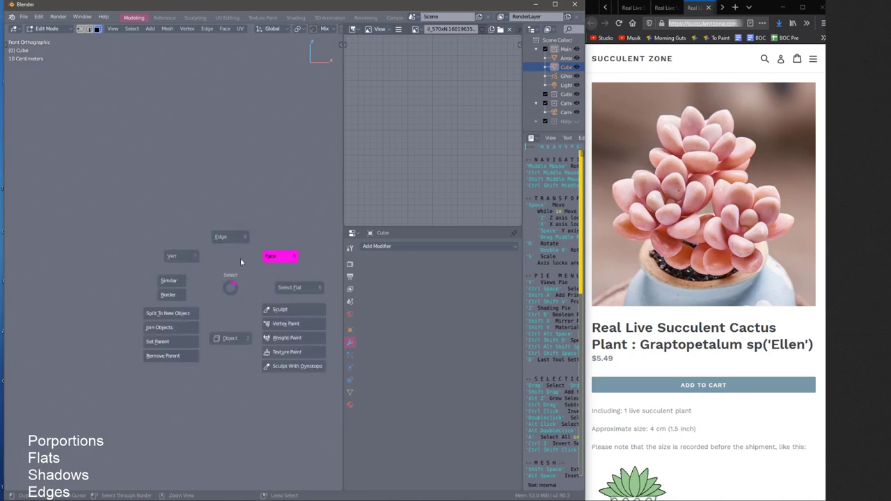
left_click(187, 260)
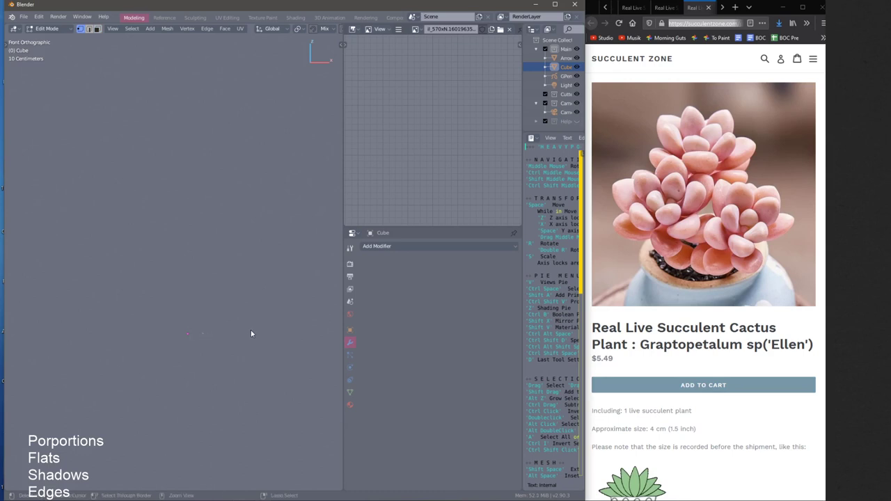
right_click(263, 290, "ctrl")
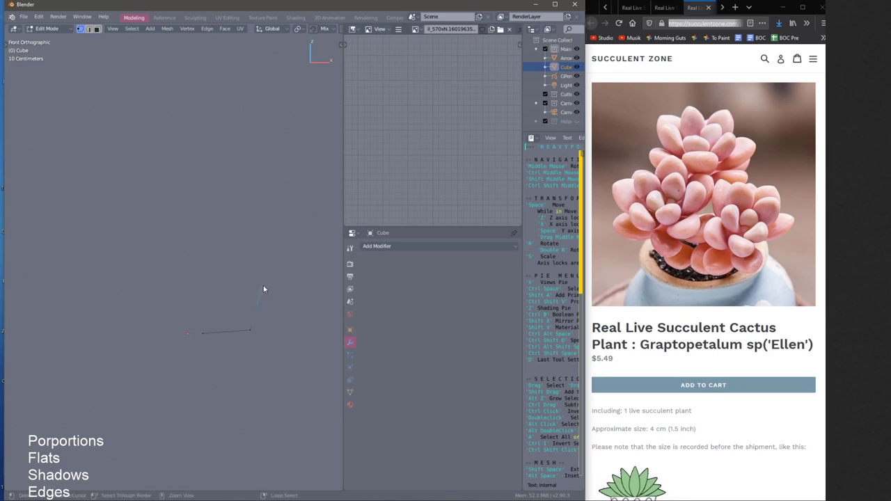
right_click(266, 239, "ctrl")
right_click(260, 201, "ctrl")
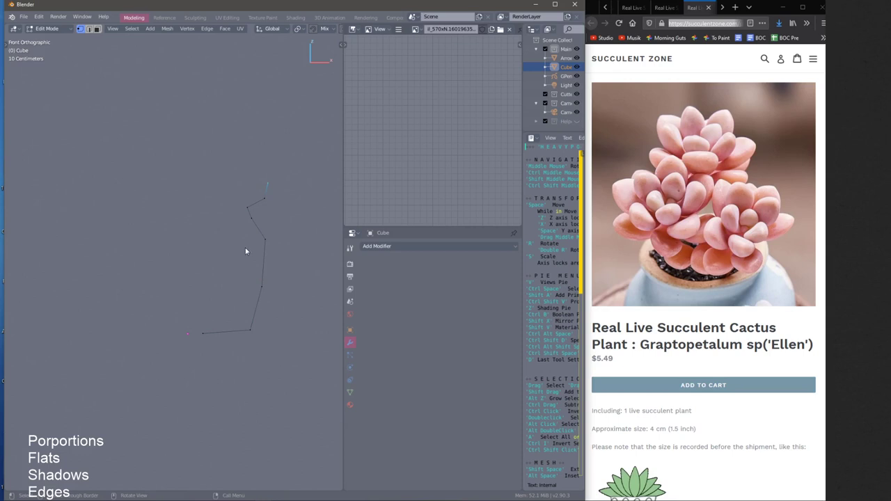
Check the drawn profile from an angle in perspective, return to the front view and delete the whole profile
left_click(252, 218)
middle_click_drag(223, 218, 239, 169)
middle_click_drag(220, 212, 218, 242)
key("v")
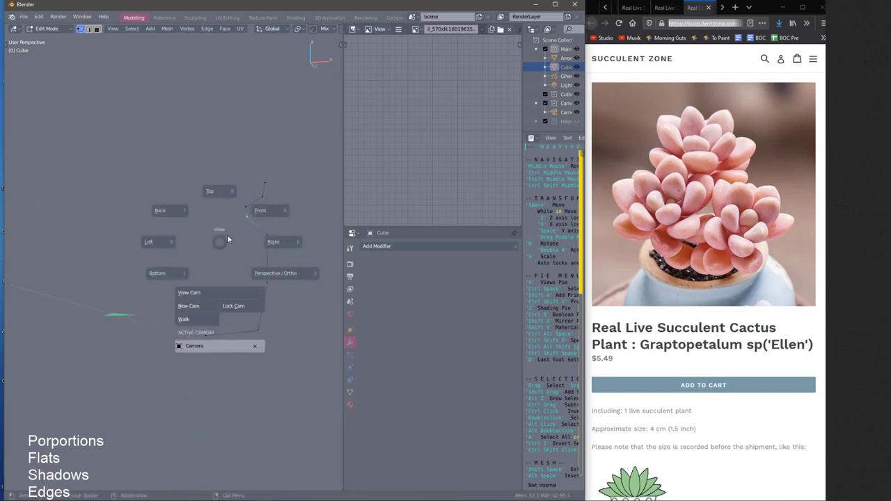
left_click(258, 211)
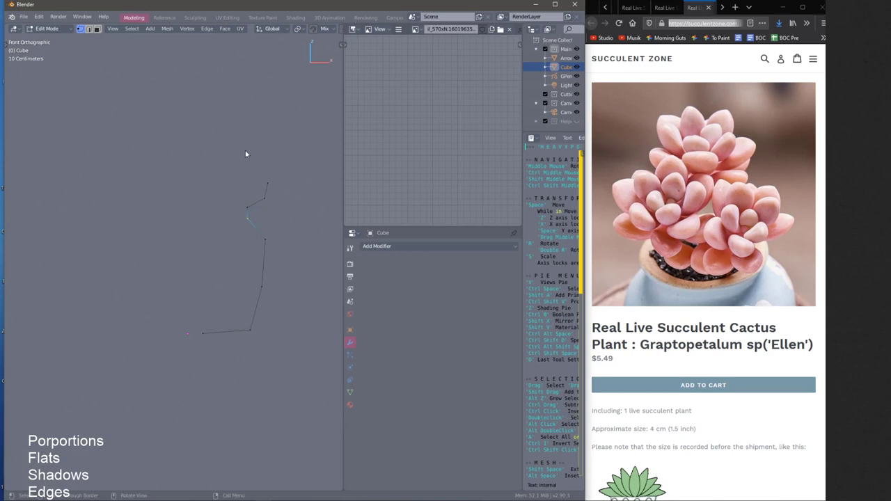
left_click_drag(145, 160, 299, 337)
key("x")
Add a cube to the empty mesh and move it up along Z until its base sits near the origin
key("shift+a")
left_click(163, 260)
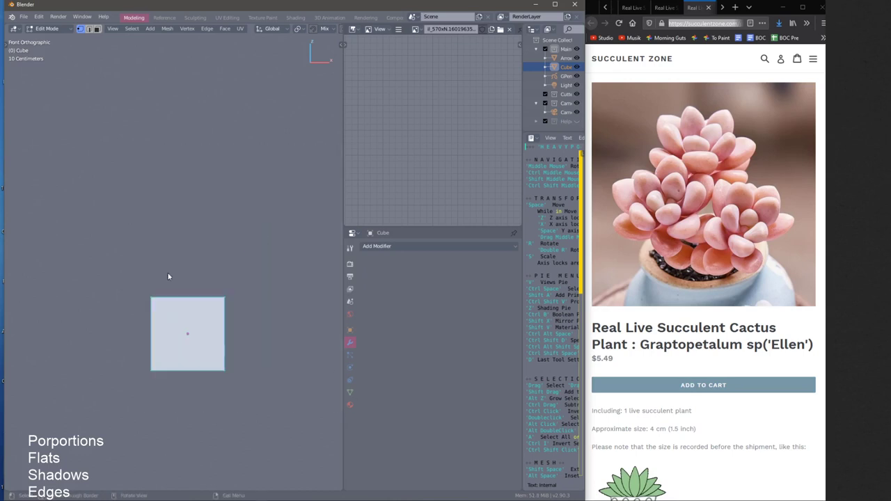
key("g")
key("z")
left_click(175, 269)
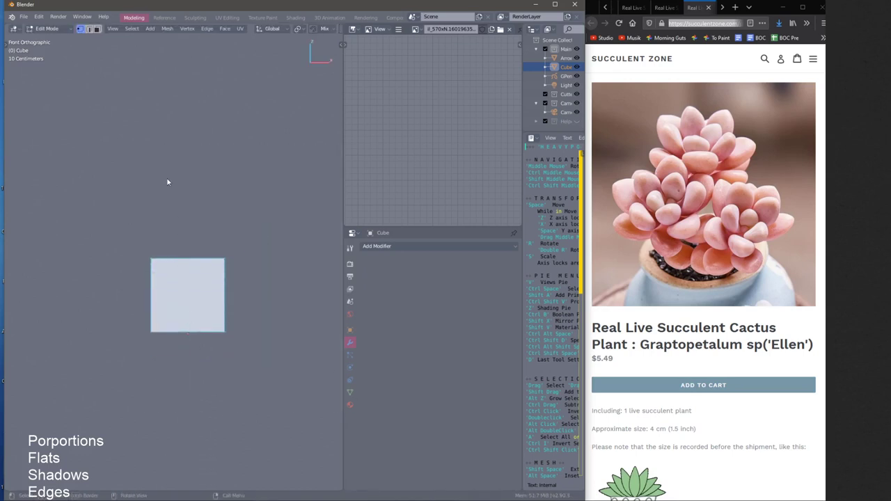
Cycle through the face, edge and vertex selection modes on the cube, ending in vertex selection
left_click(97, 29)
left_click(89, 30)
left_click(81, 30)
left_click(89, 30)
left_click(97, 30)
left_click(89, 29)
left_click(81, 30)
left_click(81, 30)
left_click(98, 29)
middle_click_drag(206, 241, 209, 256)
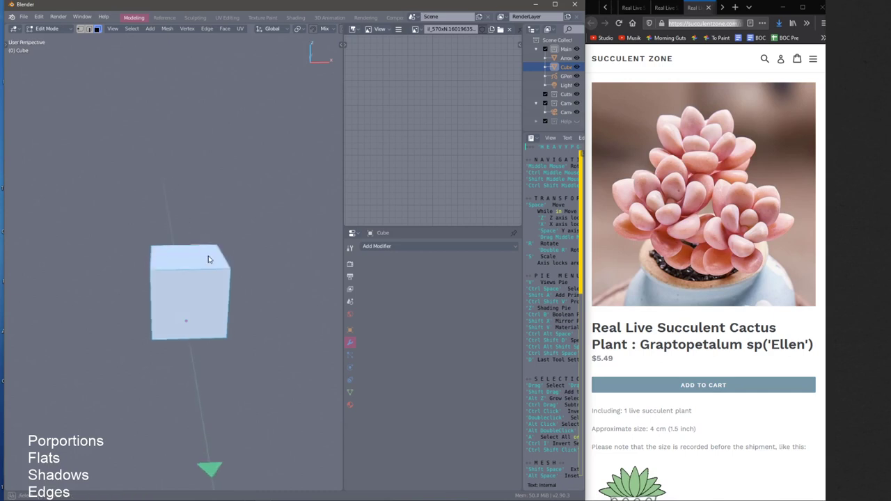
left_click(90, 30)
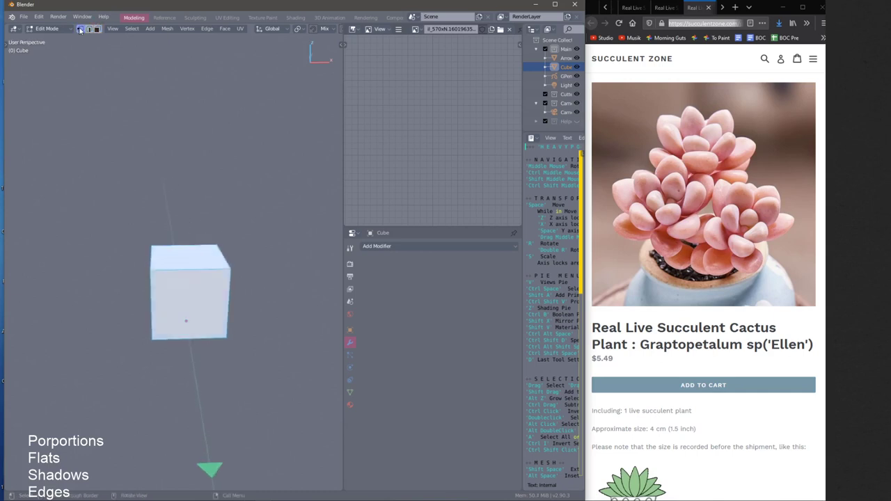
Delete all of the cube's geometry and return to the front orthographic view
scroll(183, 202, "up", 5)
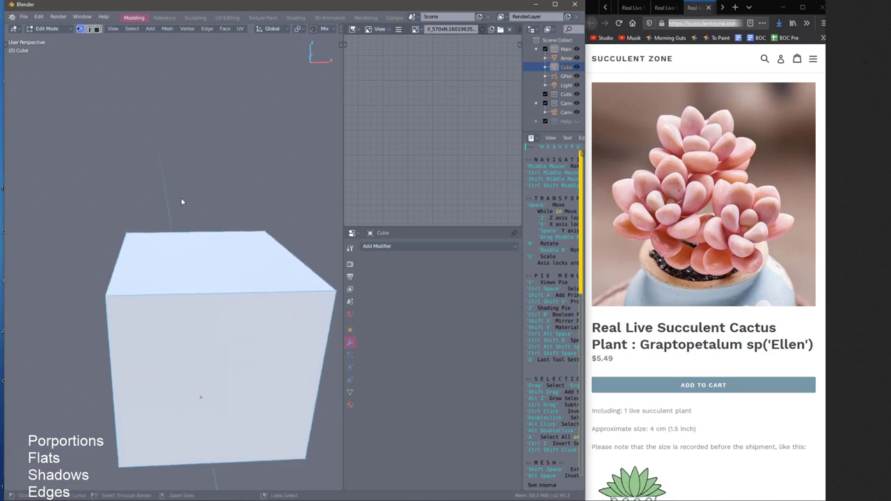
key("x")
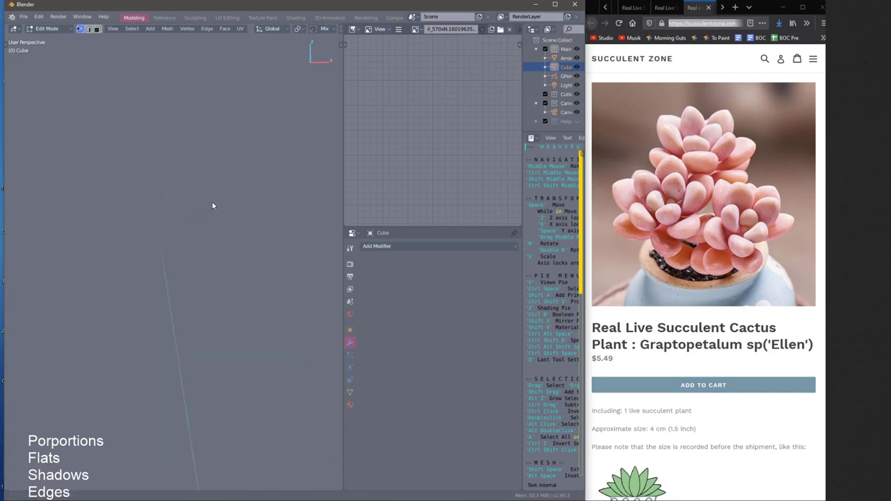
middle_click_drag(203, 154, 156, 110)
middle_click_drag(190, 156, 201, 184)
key("v")
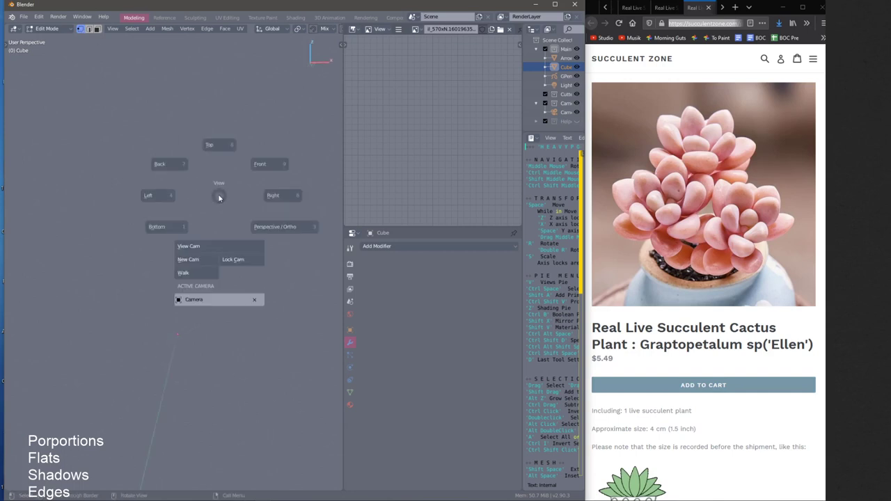
left_click(262, 169)
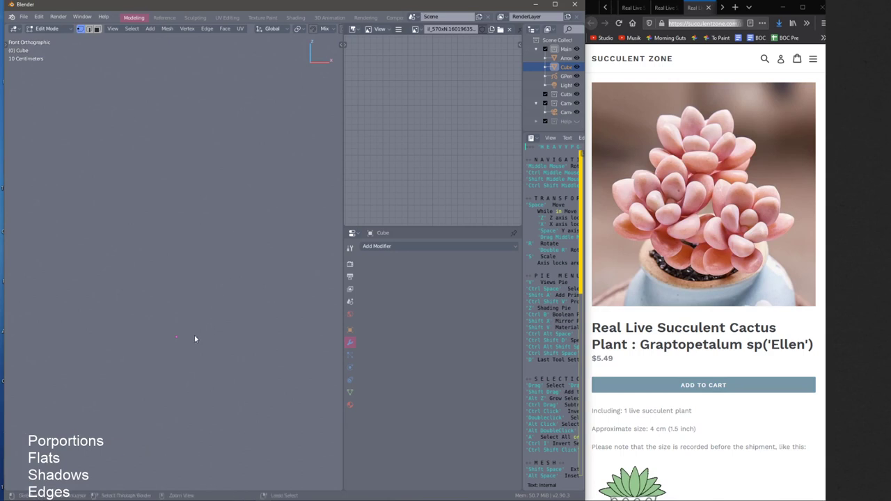
Draw a new half-profile of the pot as a vertex chain, with a flat base, bulging body, narrow neck and flared rim
right_click(241, 337, "ctrl")
right_click(257, 285, "ctrl")
right_click(256, 254, "ctrl")
right_click(242, 242, "ctrl")
right_click(255, 226, "ctrl")
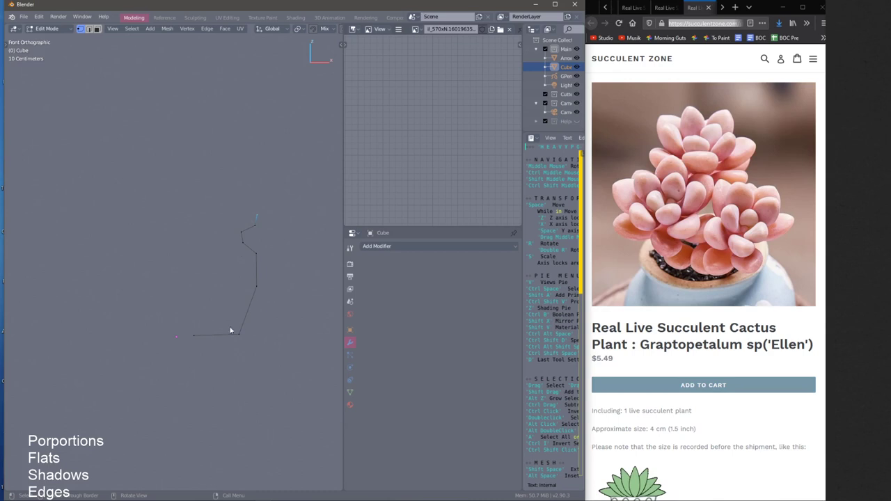
Draw a second trial chain of vertices beside the pot profile and delete it
middle_click_drag(235, 237, 262, 251, "ctrl")
middle_click_drag(263, 252, 213, 237, "shift")
middle_click_drag(245, 237, 196, 221, "shift")
key("shift+d")
left_click(277, 206)
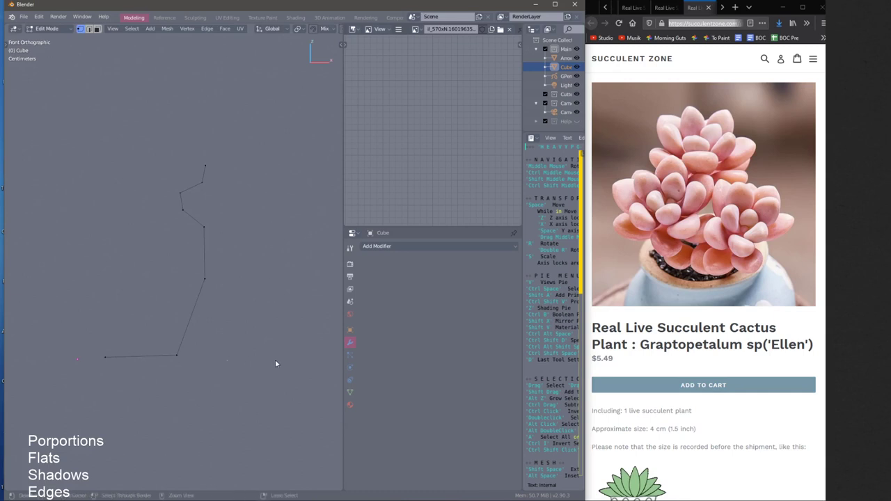
right_click(291, 337, "ctrl")
right_click(270, 242, "ctrl")
right_click(298, 216, "ctrl")
left_click_drag(236, 209, 334, 411)
key("Delete")
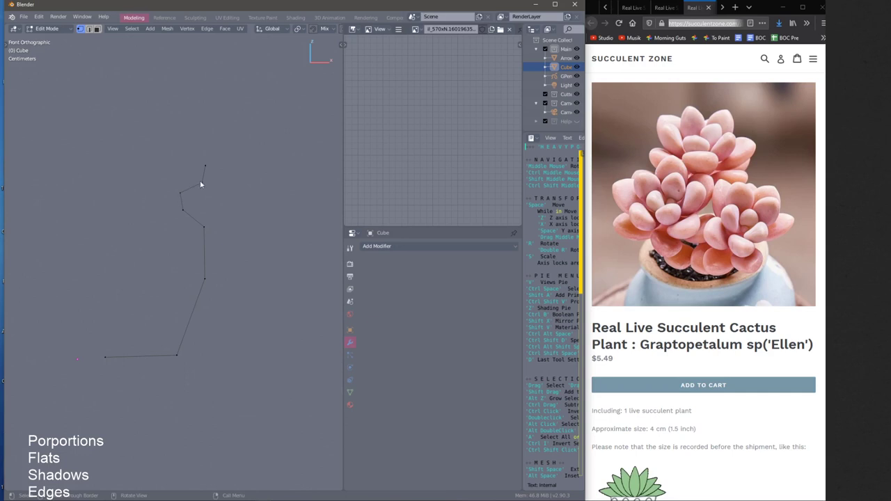
Select the two neck vertices of the profile and move them slightly inward toward the pot's axis
left_click_drag(168, 183, 188, 220)
key("space")
left_click(167, 220)
key("space")
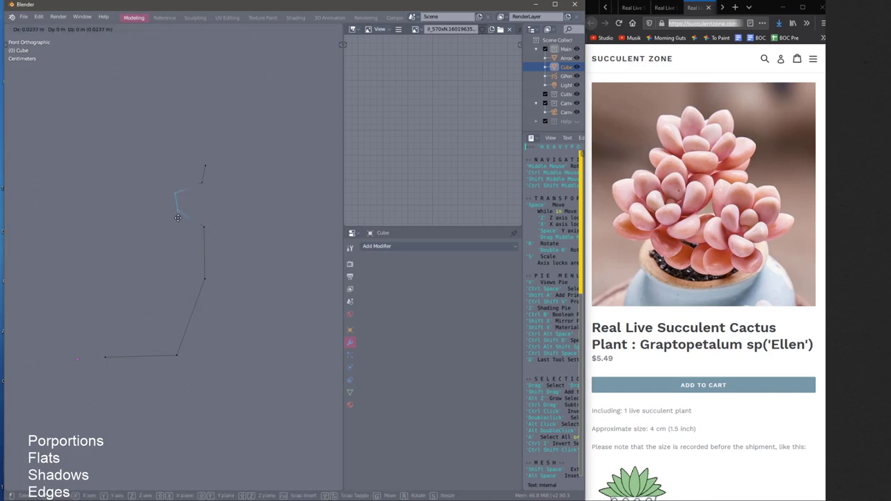
left_click(177, 214)
Dissolve the vertices between the upper neck vertex and the base corner to leave one straight edge
middle_click_drag(180, 209, 244, 205, "shift")
left_click(285, 227)
middle_click_drag(285, 229, 254, 235, "shift")
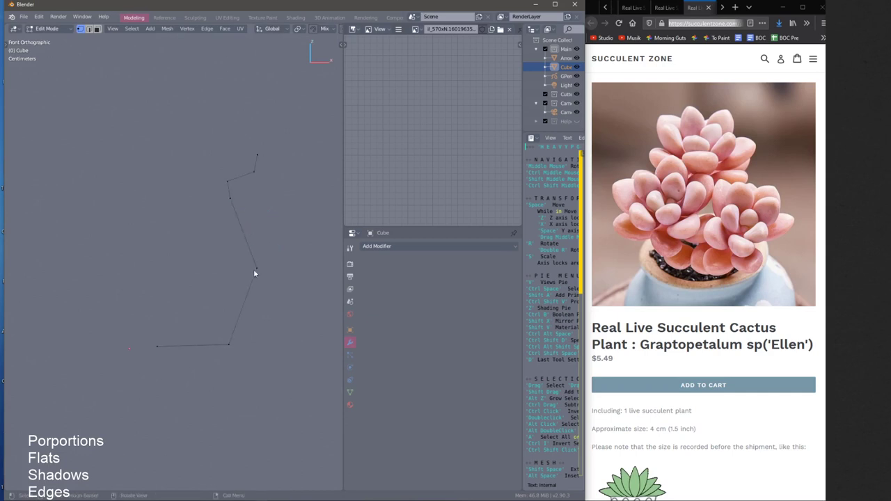
left_click(232, 220)
key("ctrl+x")
left_click(255, 278)
key("ctrl+x")
Bevel the remaining neck vertex to split it into two vertices
left_click(229, 182)
key("ctrl+shift+b")
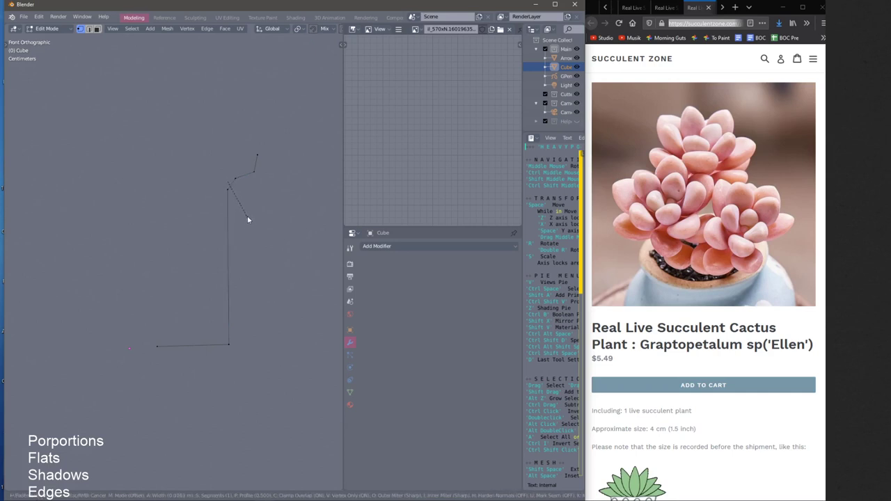
left_click(247, 222)
Pull the lower bevelled vertex outward and down to form the belly, and bevel it into two vertices
left_click(229, 194)
key("g")
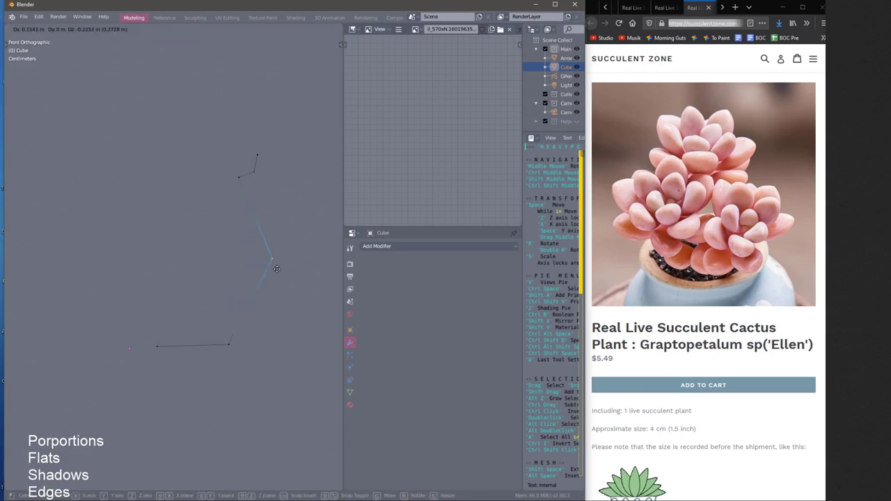
left_click(282, 278)
key("b")
left_click(288, 330)
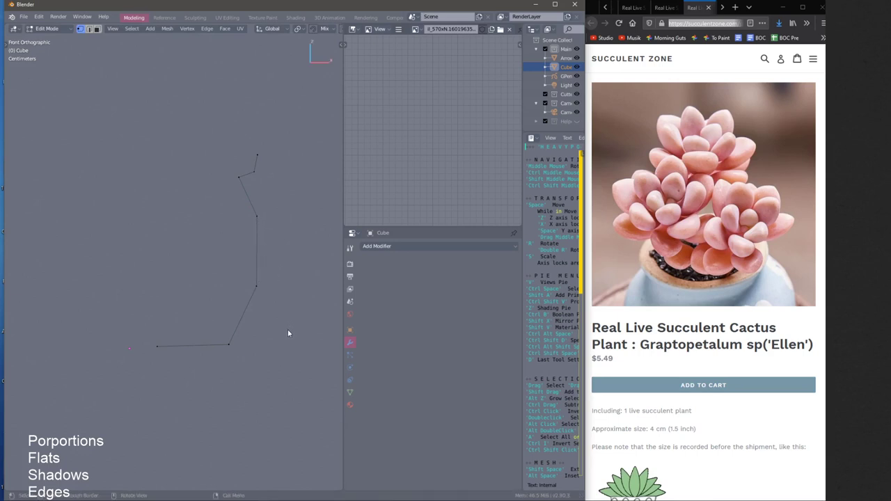
Bevel the upper belly vertex into two and move the upper one toward the neck
left_click(254, 224)
key("ctrl+shift+b")
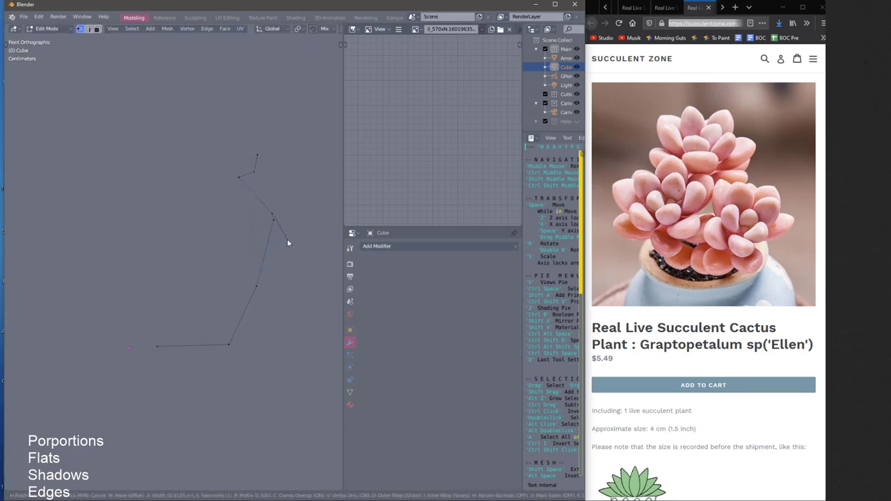
left_click(292, 253)
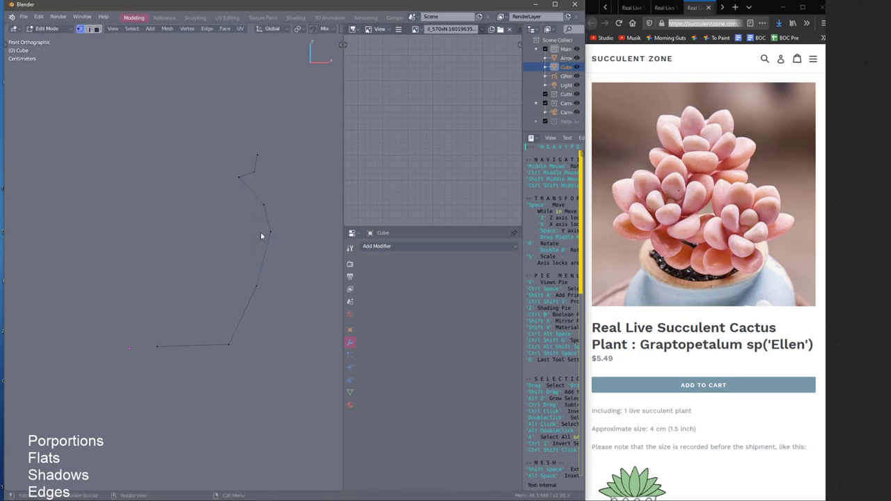
key("space")
left_click(248, 196)
Move the neck vertex inward and adjust the two rim vertices so the rim edge stands vertical
left_click(237, 179)
key("space")
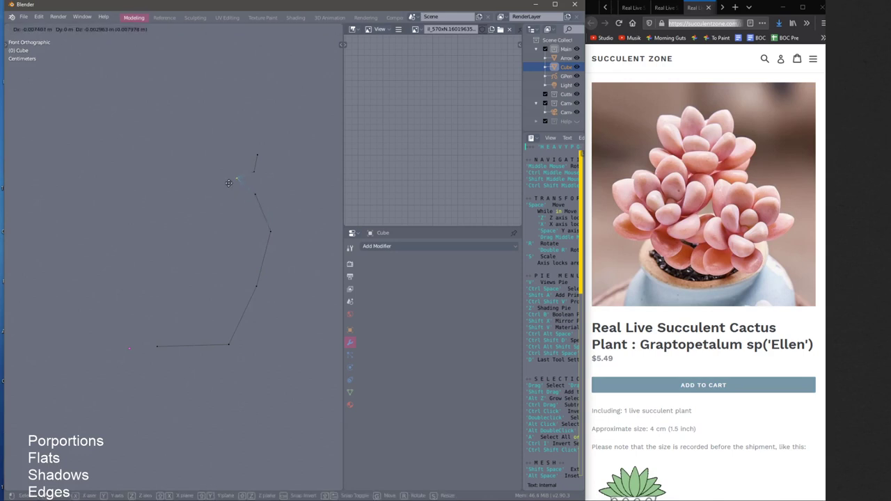
left_click(230, 182)
left_click(255, 171)
key("space")
left_click(259, 168)
left_click(259, 155)
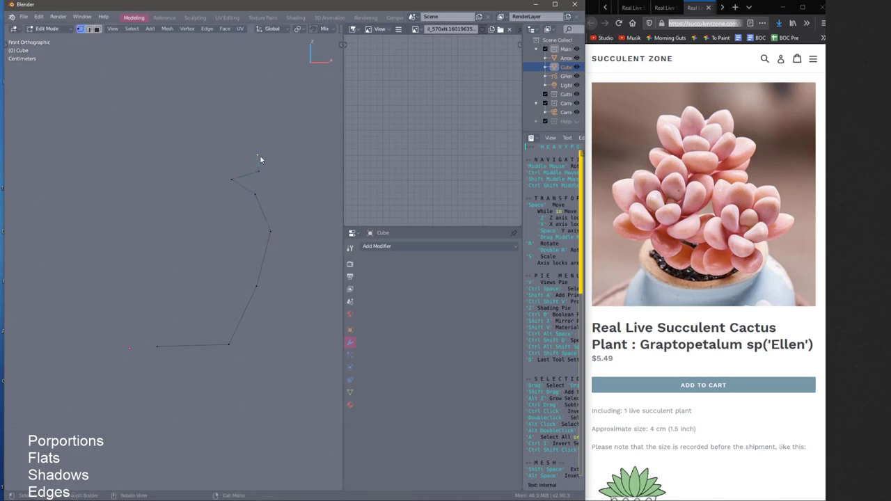
key("space")
left_click(261, 159)
Move the shoulder vertex below the neck outward and up, and reposition the widest belly vertex
left_click(268, 238)
left_click(257, 199)
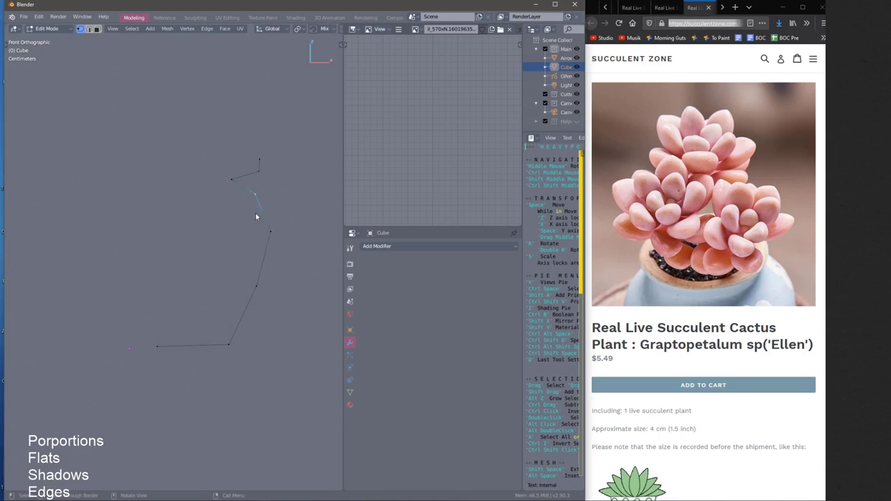
key("space")
left_click(257, 270)
left_click(268, 250)
key("space")
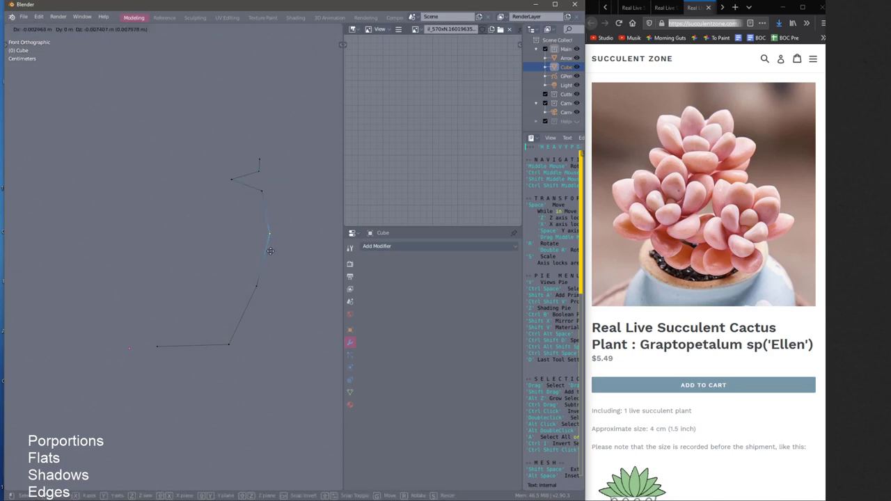
left_click(270, 252)
Reposition the lower belly vertex and pull the widest belly vertex farther out and up
left_click(257, 286)
key("g")
left_click(255, 292)
left_click(273, 249)
key("g")
left_click(281, 215)
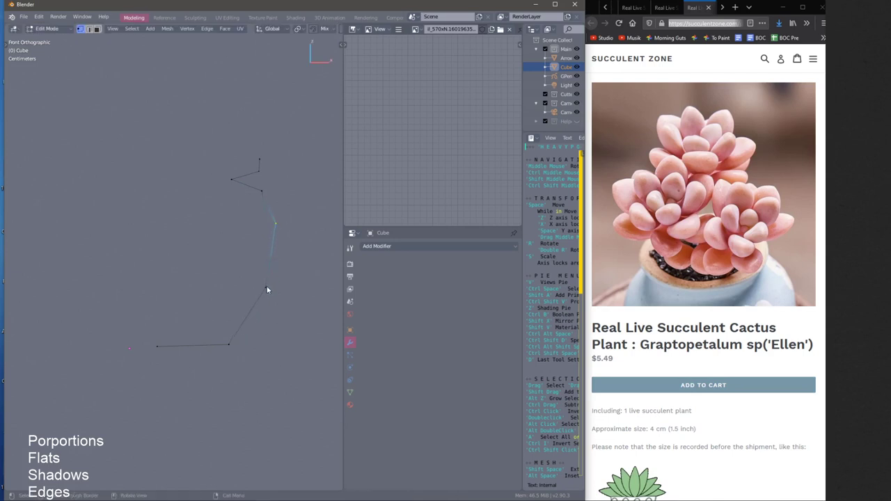
Undo the last two actions and bevel the profile's base corner vertex into a short slanted edge
middle_click_drag(255, 297, 255, 265)
left_click(210, 320)
middle_click_drag(208, 318, 259, 370)
key("ctrl+z")
key("ctrl+z")
key("ctrl+shift+b")
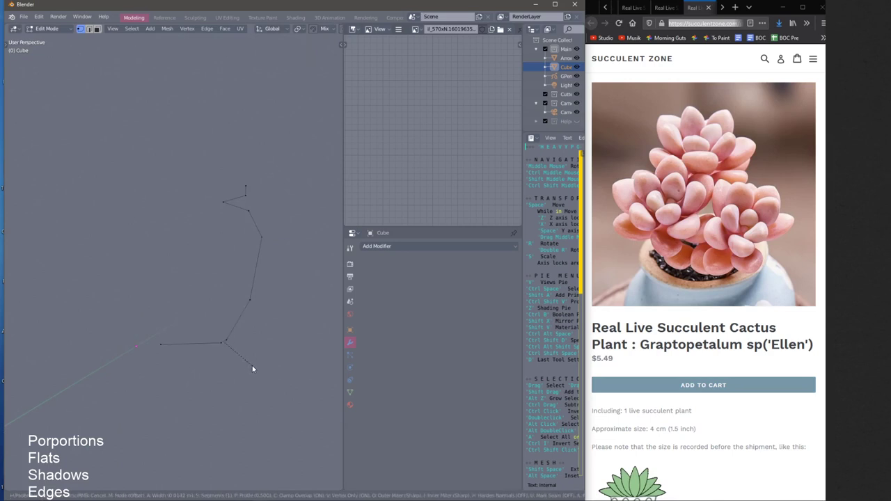
left_click(256, 371)
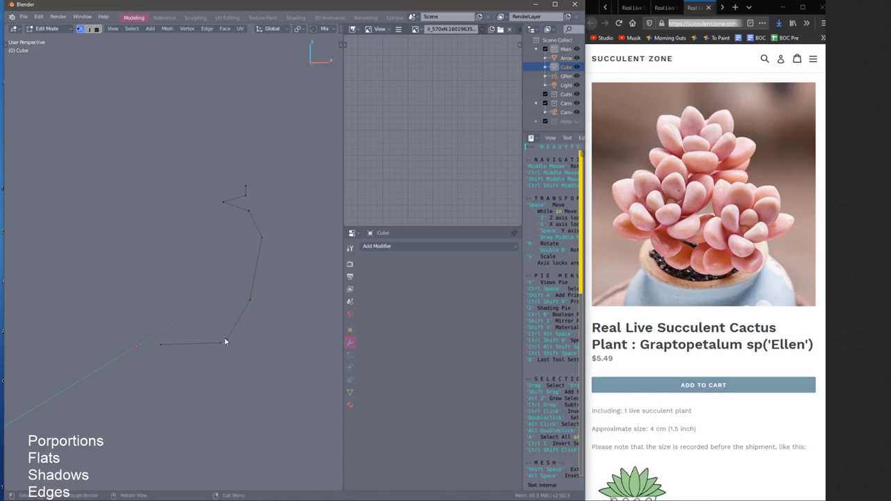
Examine the profile from an angle and look through the object's property pages, ending on the modifier settings
middle_click_drag(223, 218, 109, 263)
middle_click_drag(177, 280, 167, 313)
middle_click_drag(229, 315, 261, 293, "ctrl")
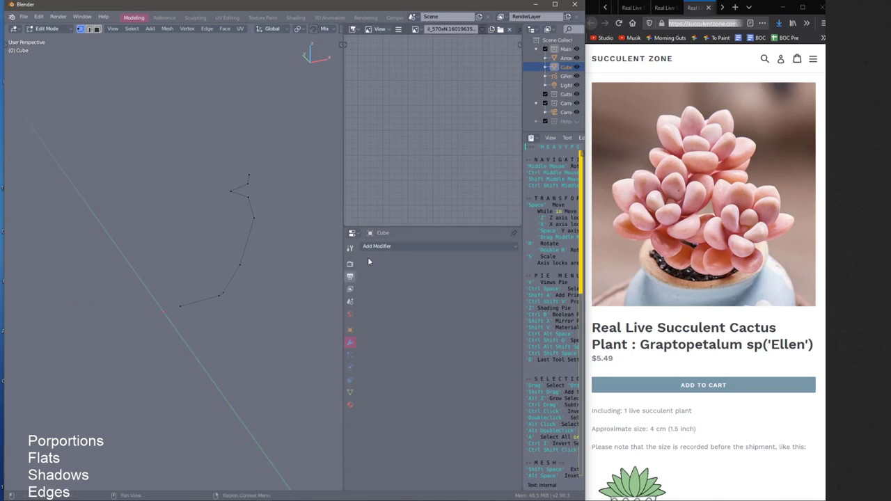
left_click(421, 247)
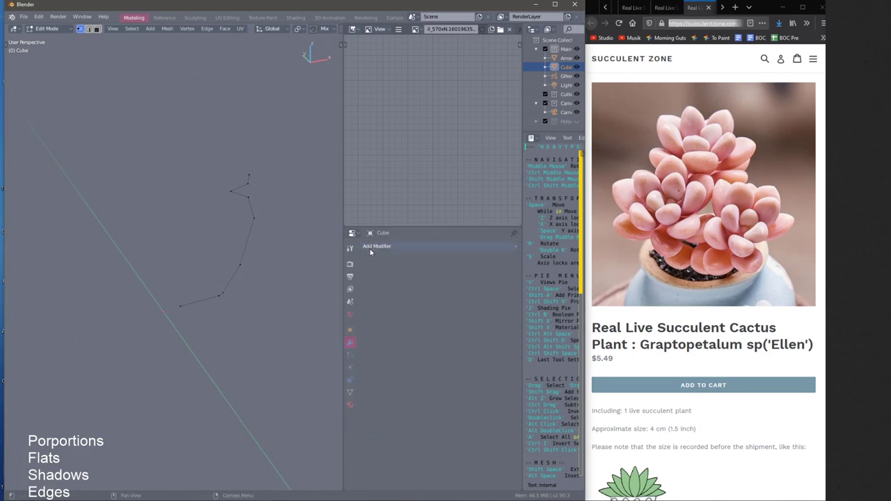
mouse_move(351, 301)
left_mouse_down()
mouse_move(352, 344)
mouse_move(353, 277)
mouse_move(352, 310)
left_mouse_up()
left_click(350, 392)
left_click(350, 355)
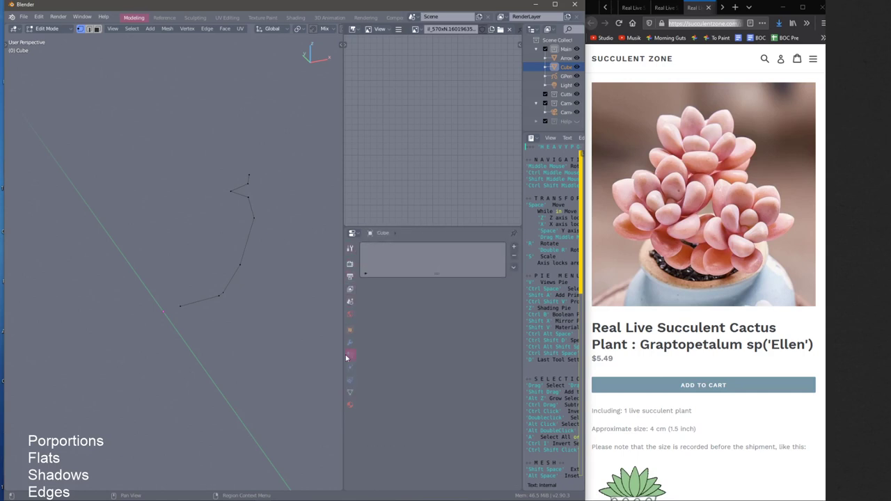
left_click(349, 343)
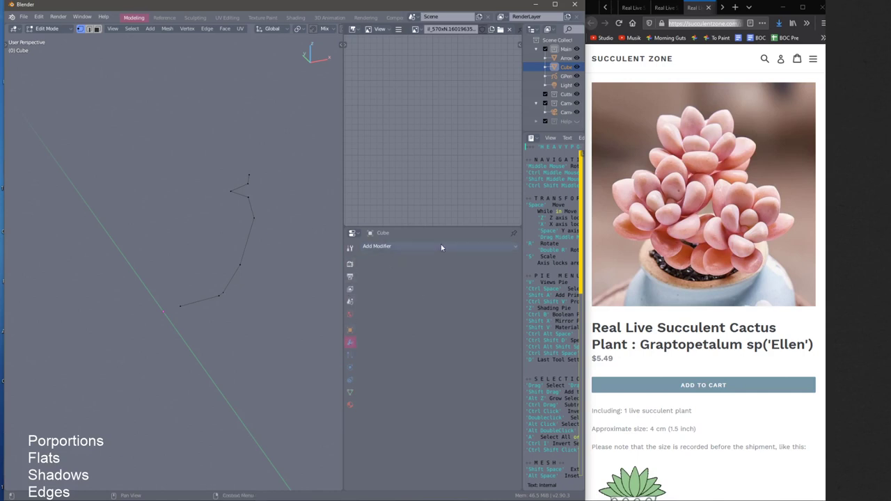
Add a Screw modifier to the pot profile and enable its Calc Order option
left_click(409, 248)
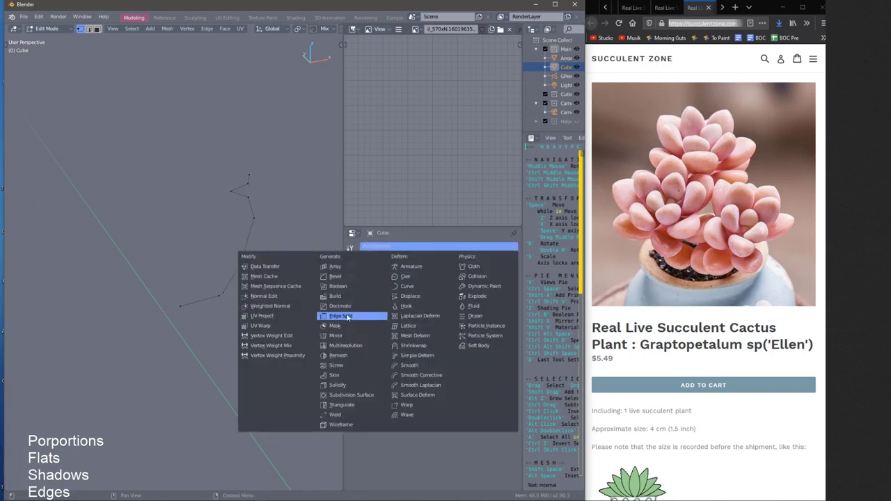
left_click(330, 368)
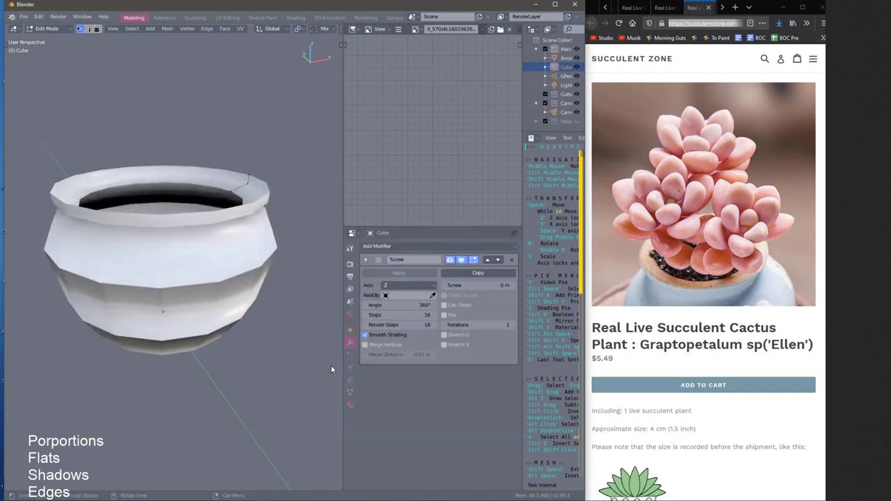
middle_click_drag(208, 294, 153, 286)
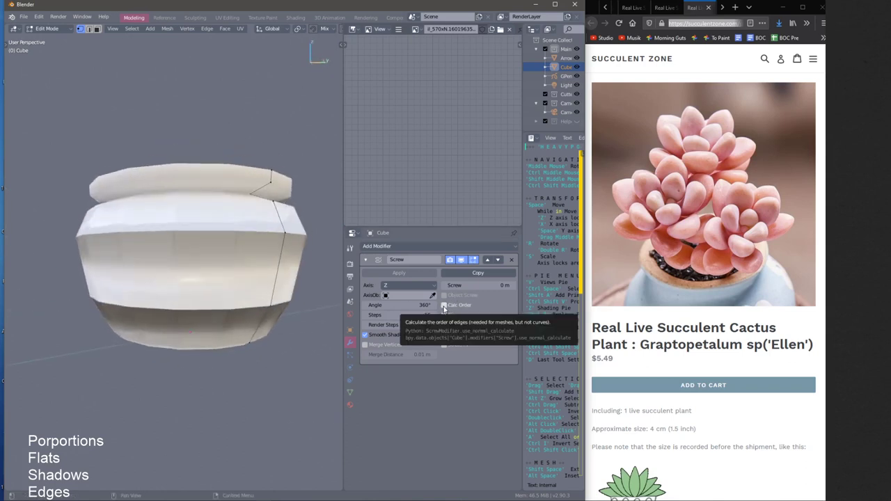
left_click(443, 306)
left_click(444, 306)
left_click(444, 307)
left_click(444, 306)
left_click(444, 306)
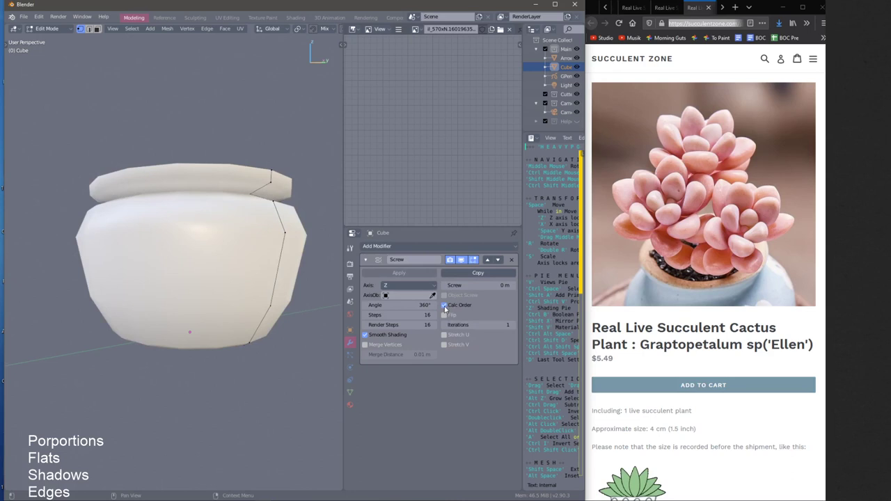
Move the whole profile inward along X to narrow the revolved pot, and reposition the neck vertex
mouse_move(240, 289)
middle_mouse_down()
mouse_move(231, 281)
mouse_move(251, 279)
mouse_move(244, 302)
mouse_move(253, 308)
mouse_move(244, 292)
middle_mouse_up()
left_click_drag(207, 156, 316, 383)
left_click_drag(226, 178, 310, 374)
middle_click_drag(310, 374, 283, 316)
key("space")
key("x")
left_click(305, 342)
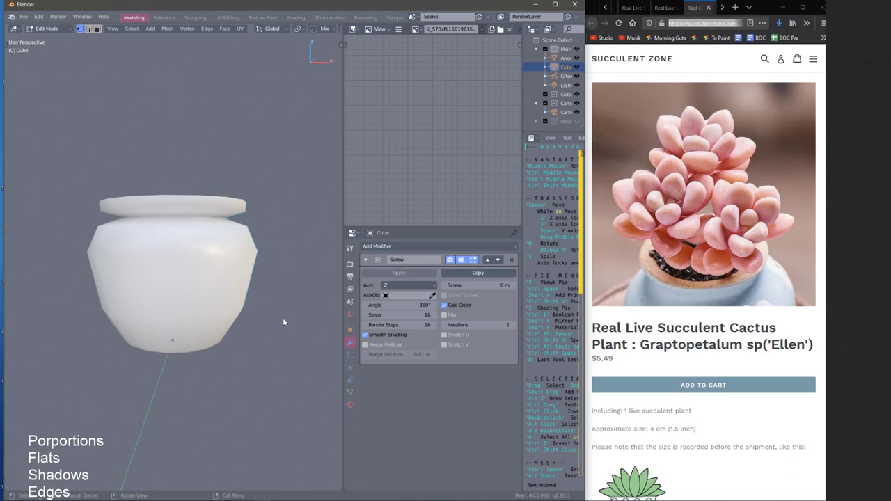
key("g")
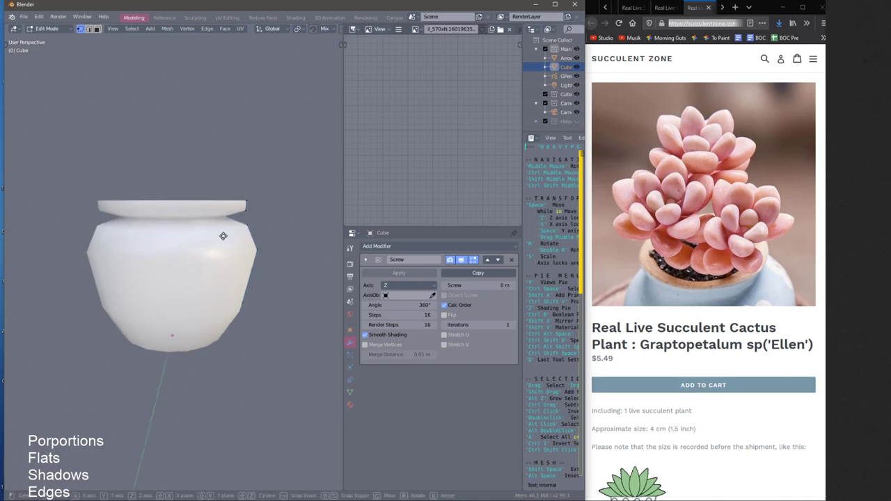
left_click(232, 243)
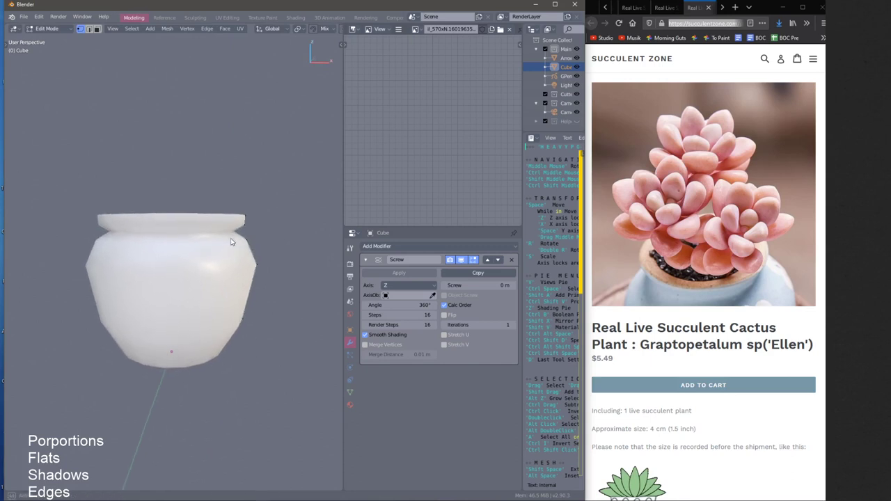
Examine the revolved pot's shading with the Screw modifier's Calc Order switched off and on
middle_click_drag(232, 242, 235, 176)
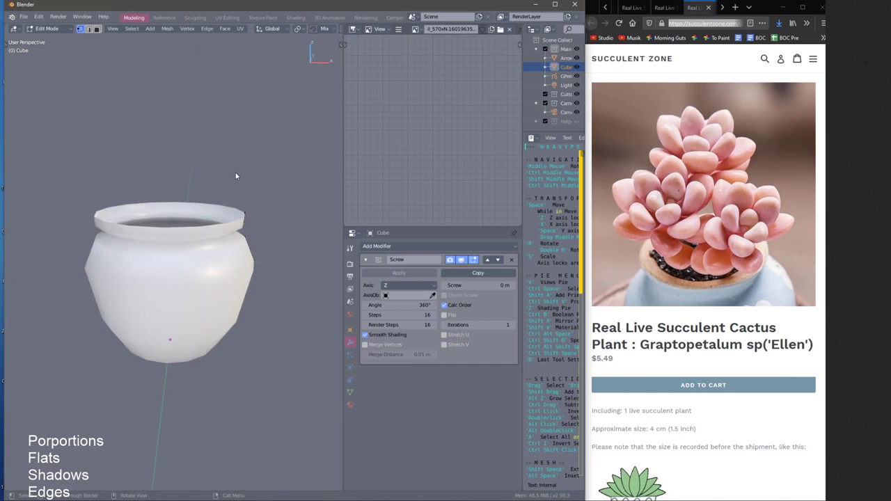
middle_click_drag(235, 176, 233, 207)
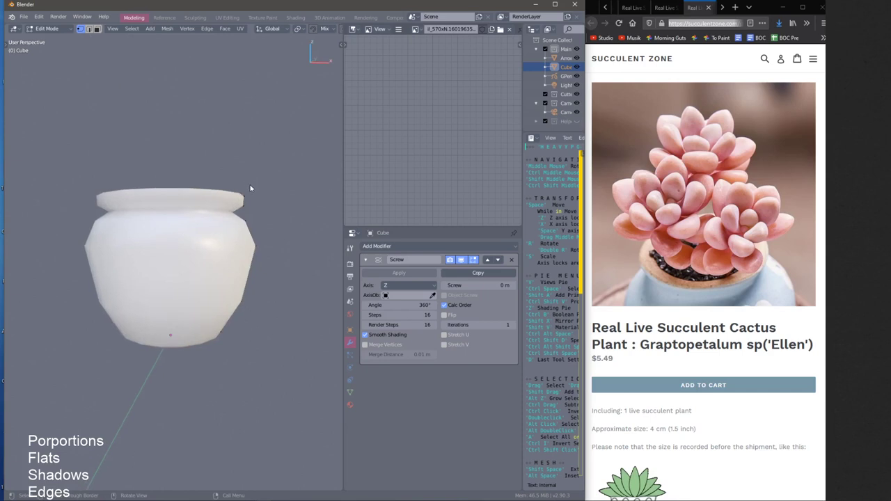
left_click(445, 306)
left_click(445, 306)
left_click(445, 306)
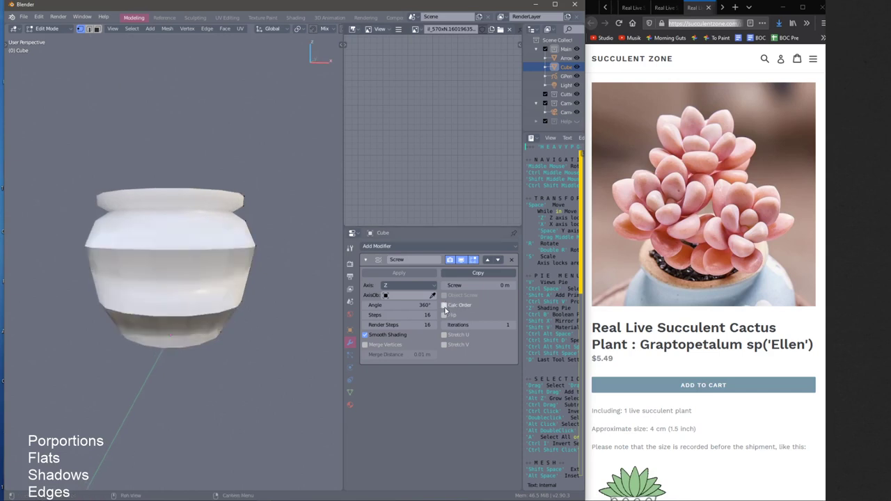
left_click(445, 306)
left_click(445, 306)
left_click(445, 306)
left_click(445, 306)
left_click(445, 305)
left_click(445, 306)
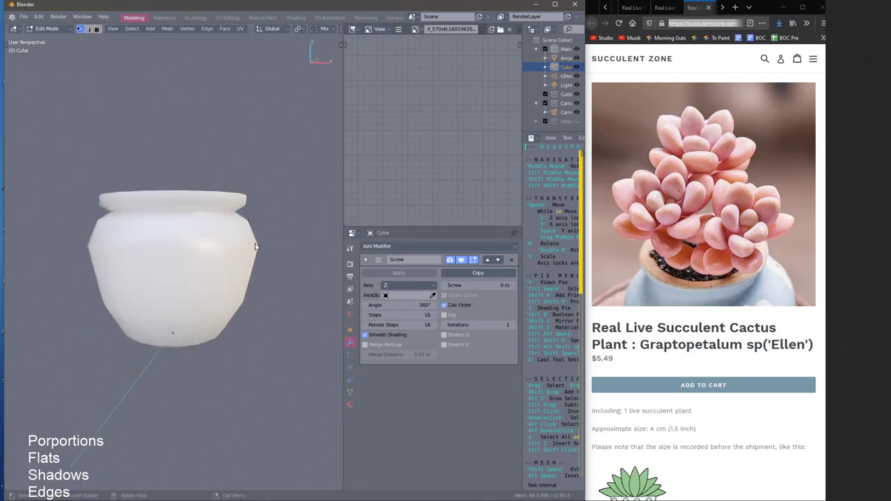
Try bevelling the widest belly vertex into a short edge and compare the shading with Calc Order off and on
middle_click_drag(266, 268, 276, 278)
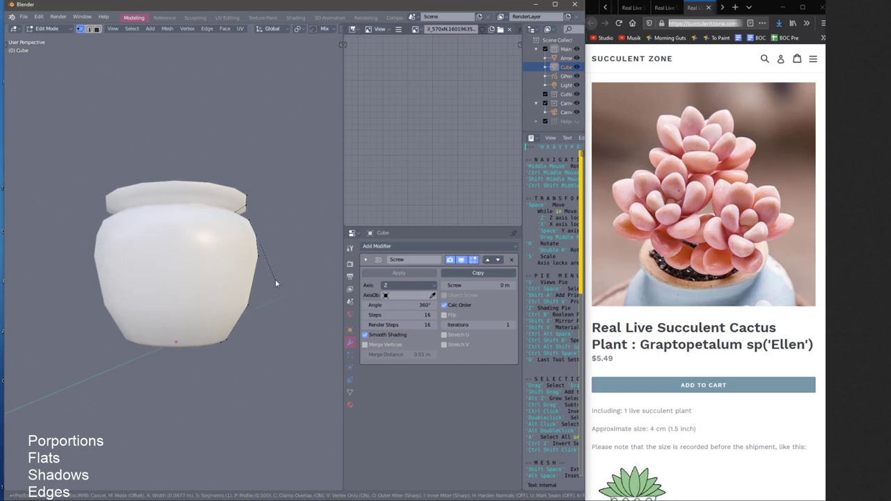
left_click(445, 306)
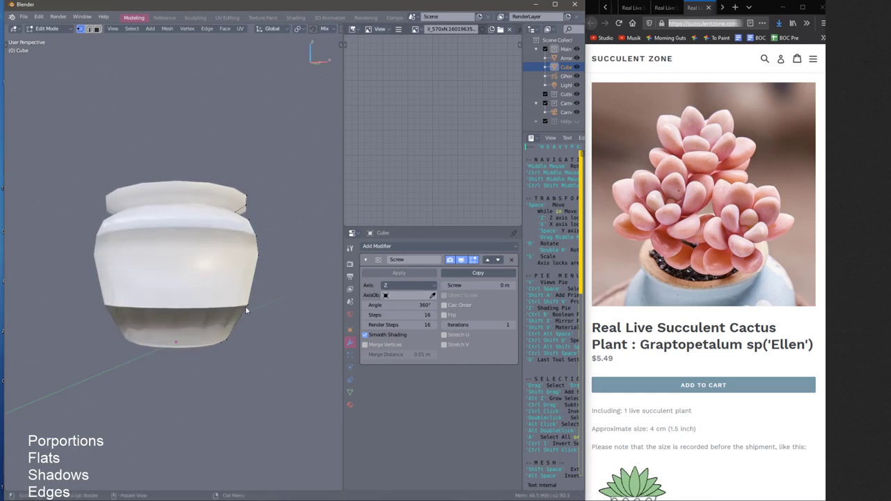
mouse_move(255, 248)
middle_mouse_down()
mouse_move(236, 254)
mouse_move(254, 258)
middle_mouse_up()
left_click(444, 305)
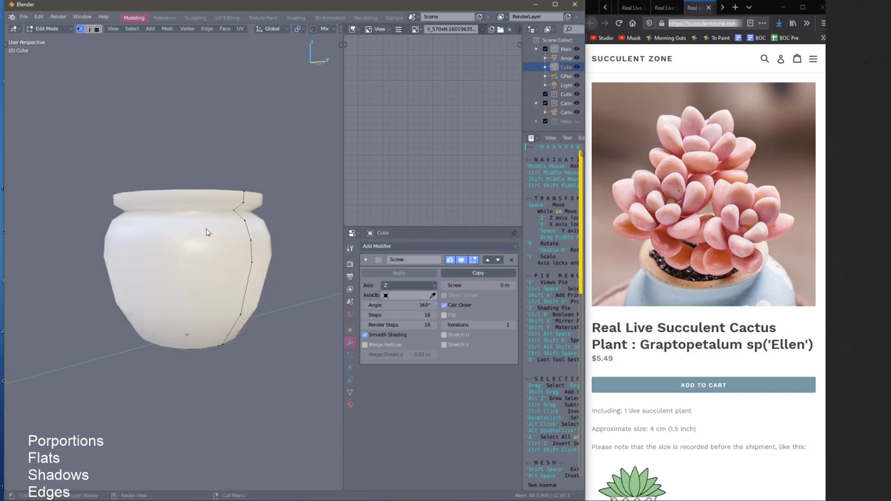
key("b")
left_click(249, 248)
left_click(445, 307)
left_click(446, 307)
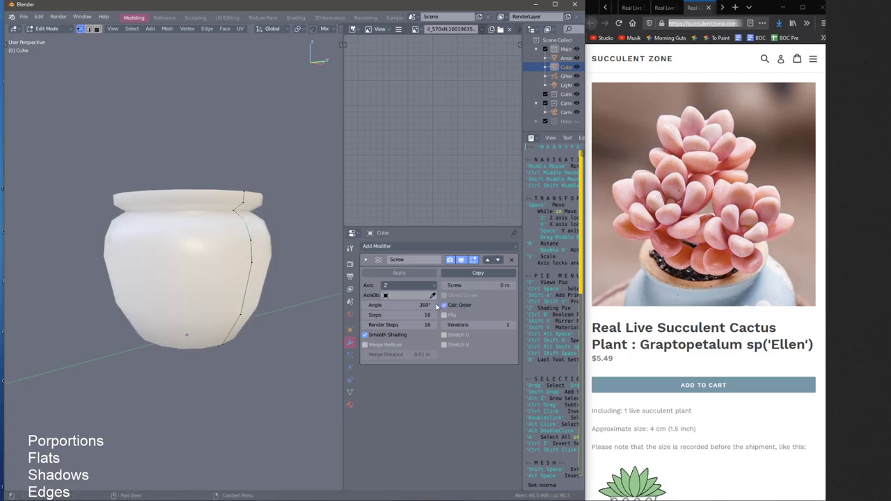
middle_click_drag(188, 244, 240, 191)
left_click(443, 308)
left_click(443, 308)
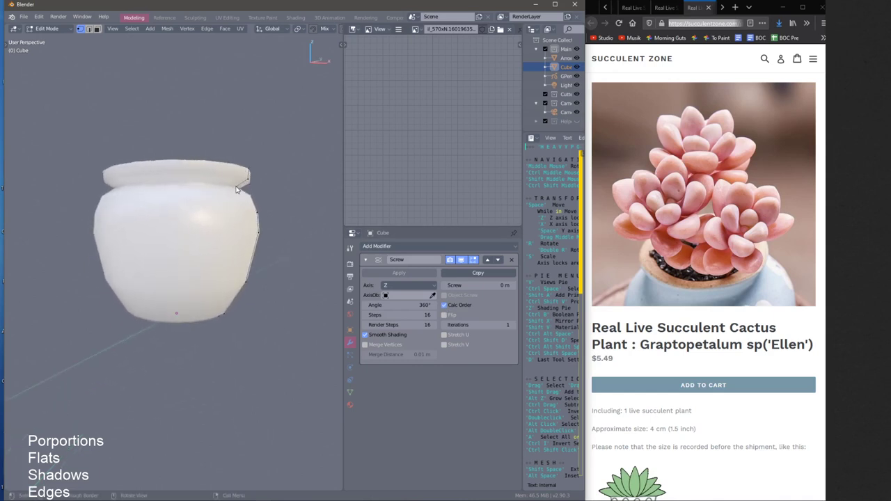
Add a Catmull-Clark Subdivision Surface modifier with 3 subdivisions to the revolved pot
middle_click_drag(211, 319, 228, 291)
middle_click_drag(202, 257, 234, 285)
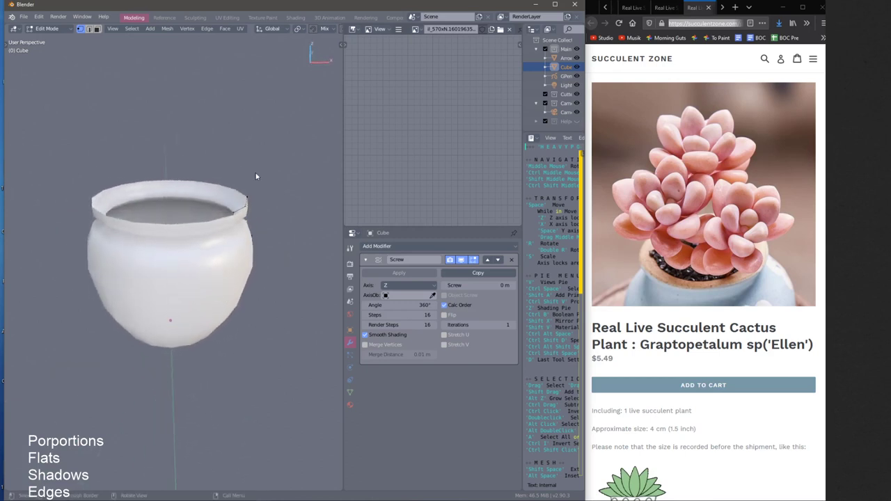
middle_click_drag(256, 176, 238, 247)
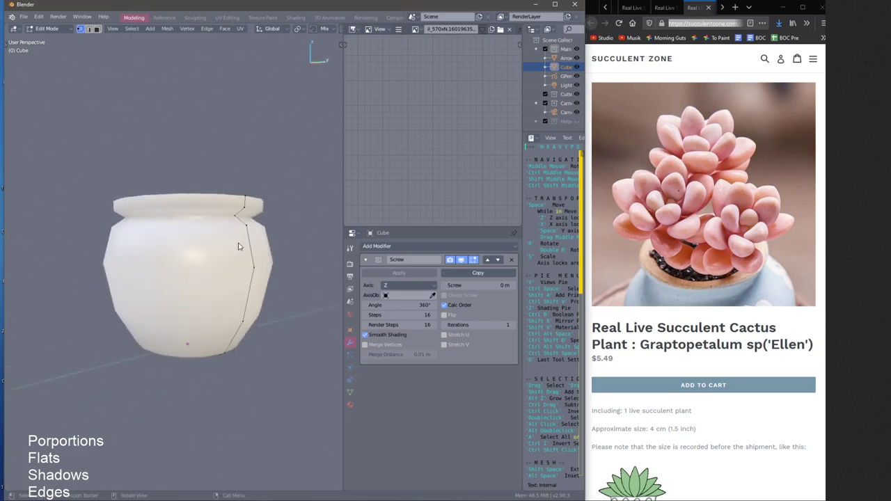
middle_click_drag(243, 286, 247, 332)
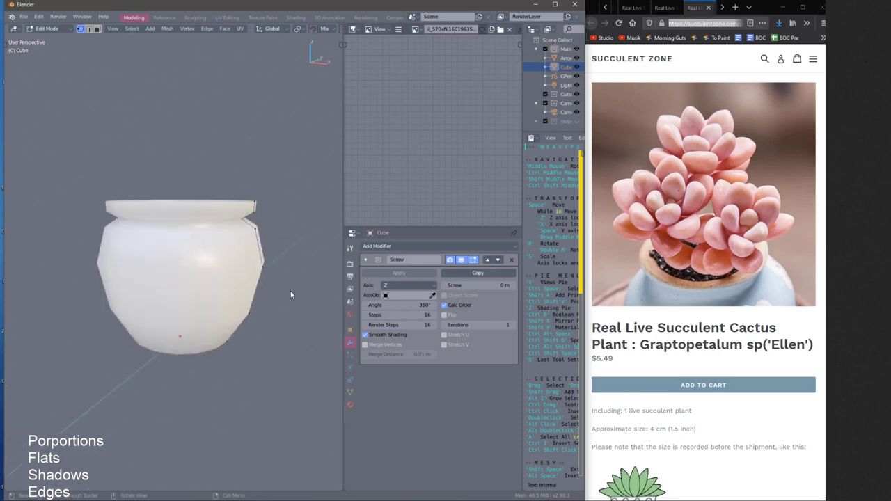
key("ctrl+3")
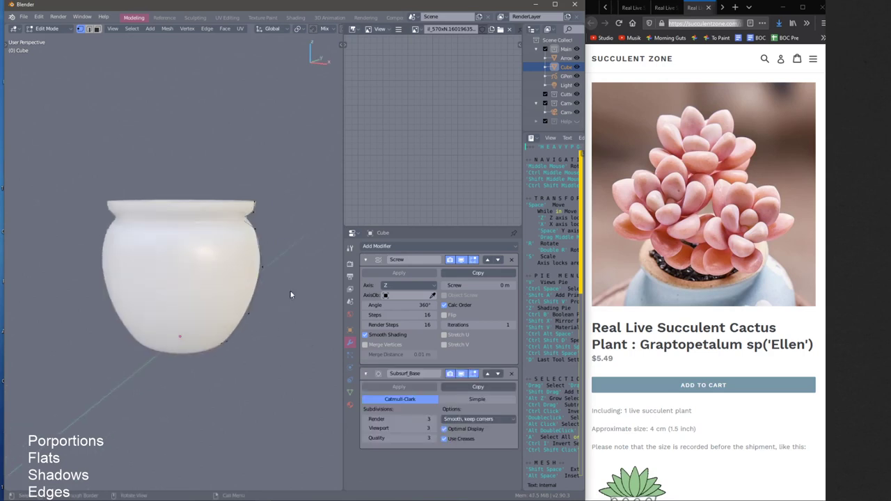
Compare the pot's silhouette with the subdivision smoothing switched off and on
left_click(416, 378)
key("Tab")
key("Tab")
key("Tab")
key("Tab")
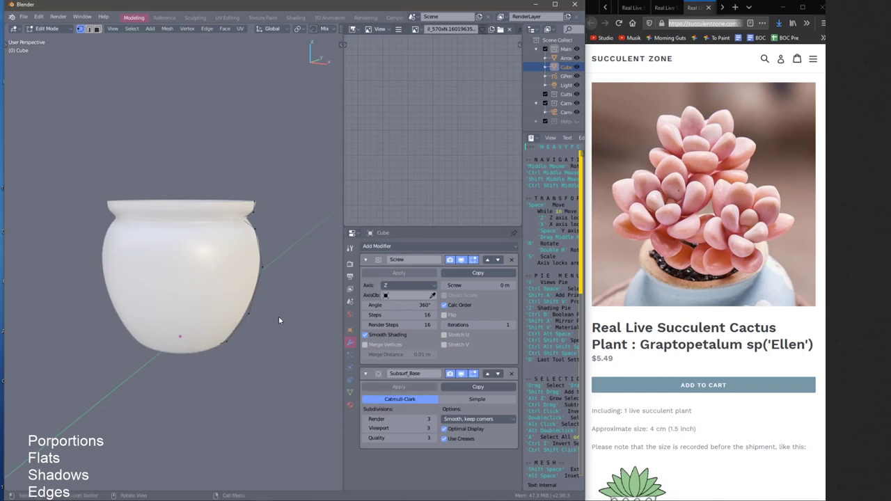
left_click(450, 377)
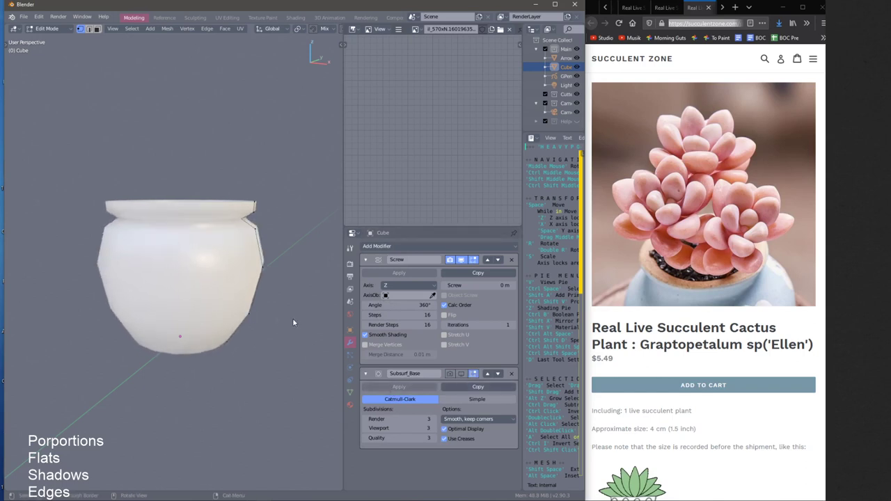
middle_click_drag(289, 275, 253, 320)
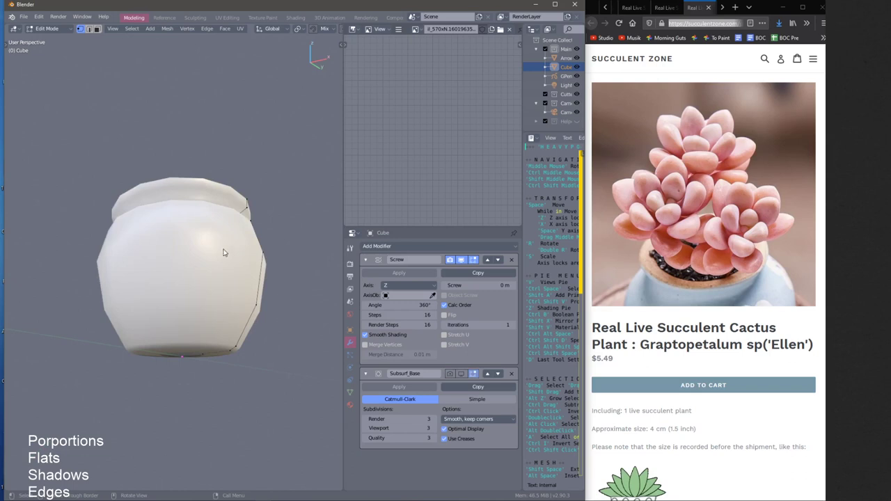
middle_click_drag(224, 252, 227, 261)
key("Tab")
key("Tab")
key("Tab")
key("Tab")
key("Tab")
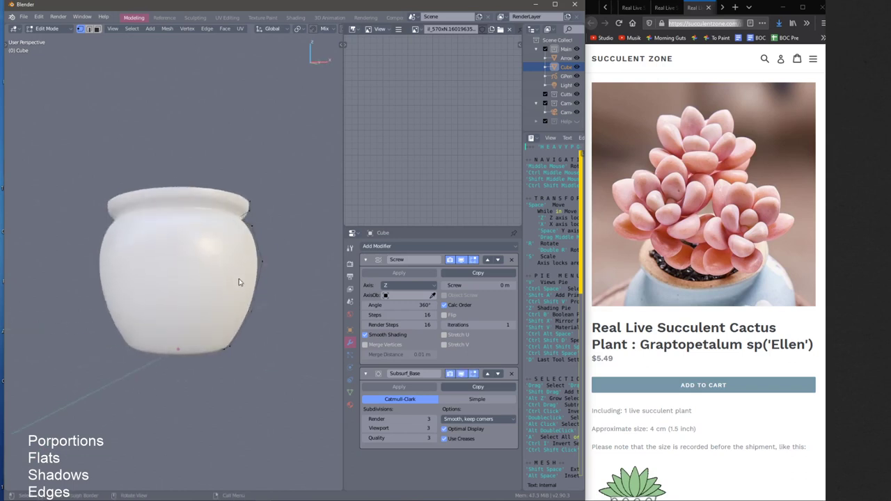
Pull the shoulder vertex outward along X and, in front view, pull the widest belly vertex outward
middle_click_drag(239, 285, 224, 209)
key("g")
key("x")
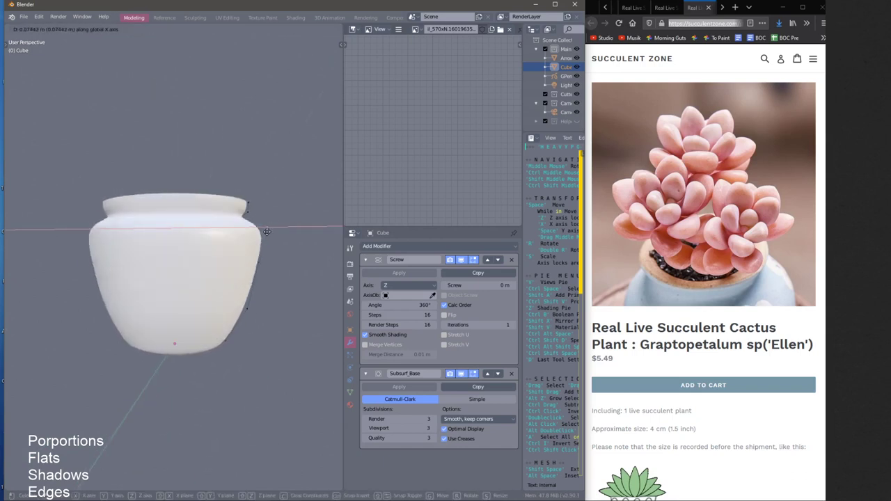
left_click(264, 254)
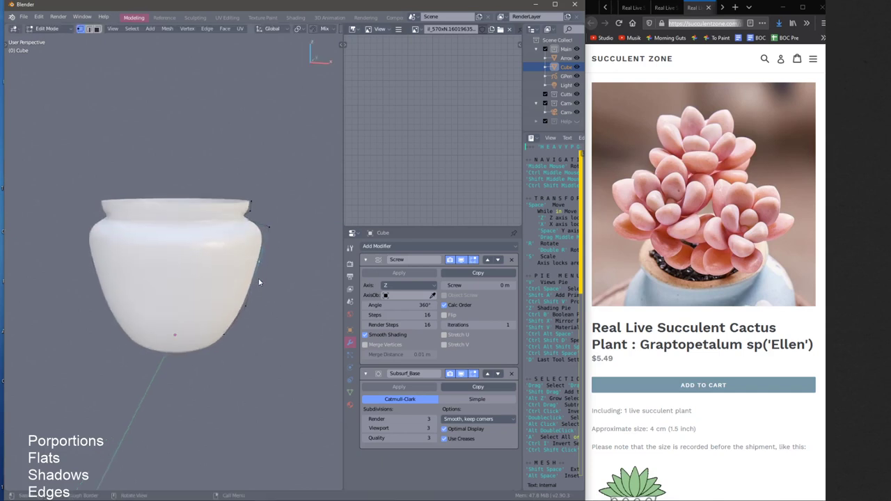
key("KP_1")
key("g")
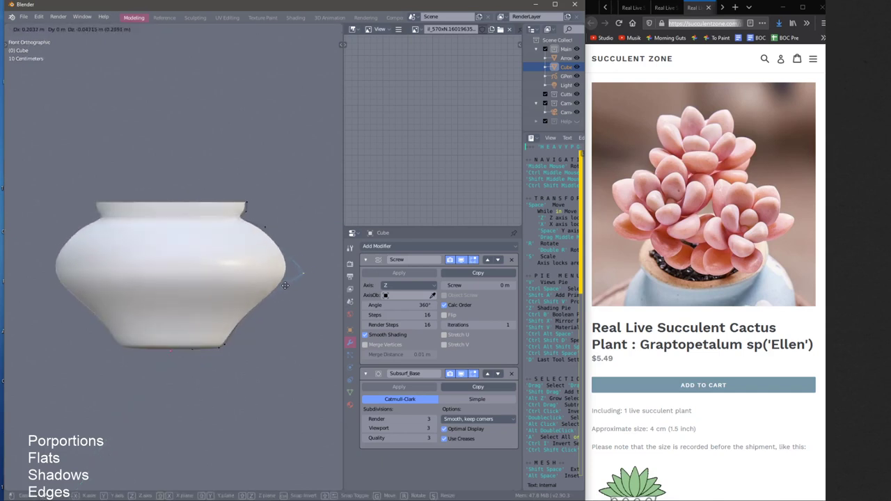
left_click(276, 271)
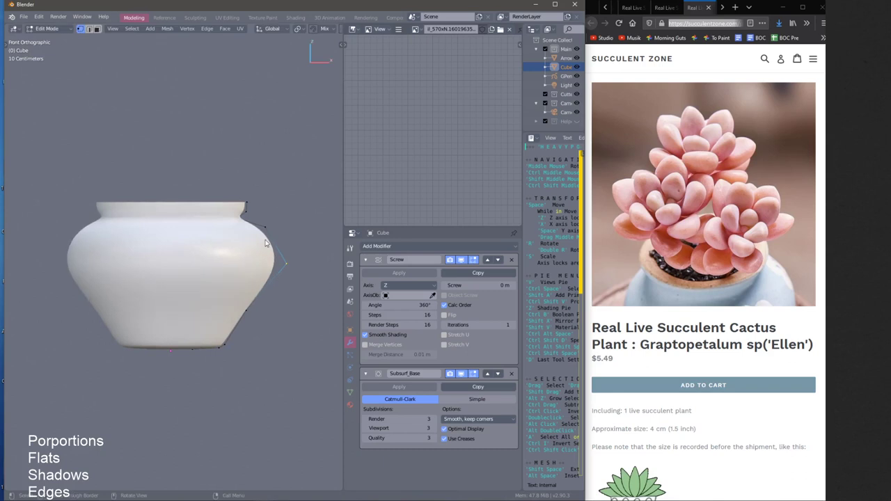
Move the shoulder and widest belly vertices inward and the lower belly vertex outward to round the pot's body
key("g")
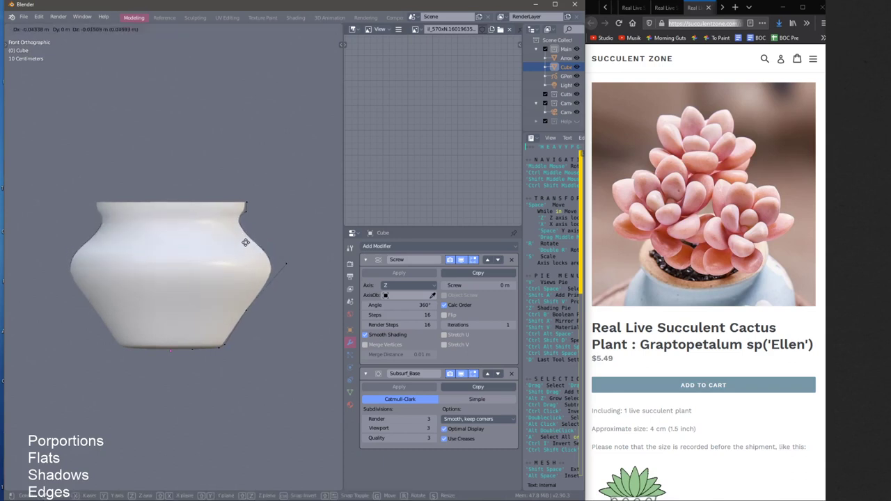
left_click(252, 231)
left_click(287, 263)
key("g")
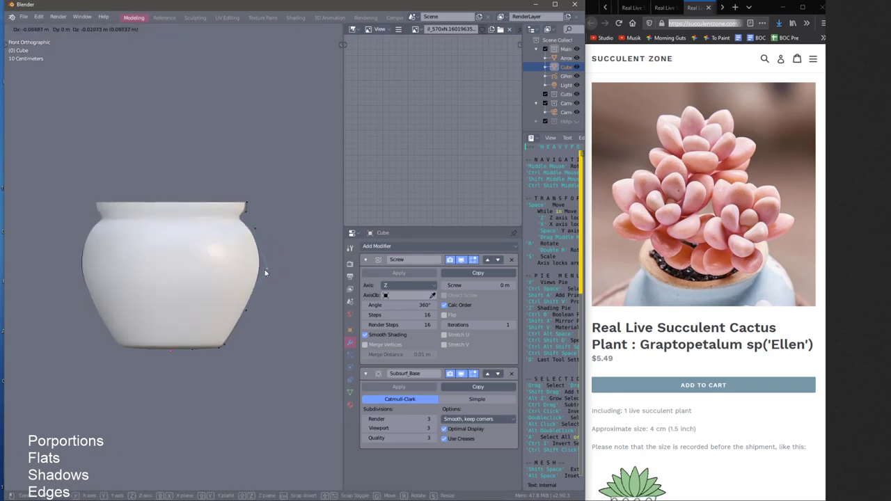
left_click(265, 270)
key("g")
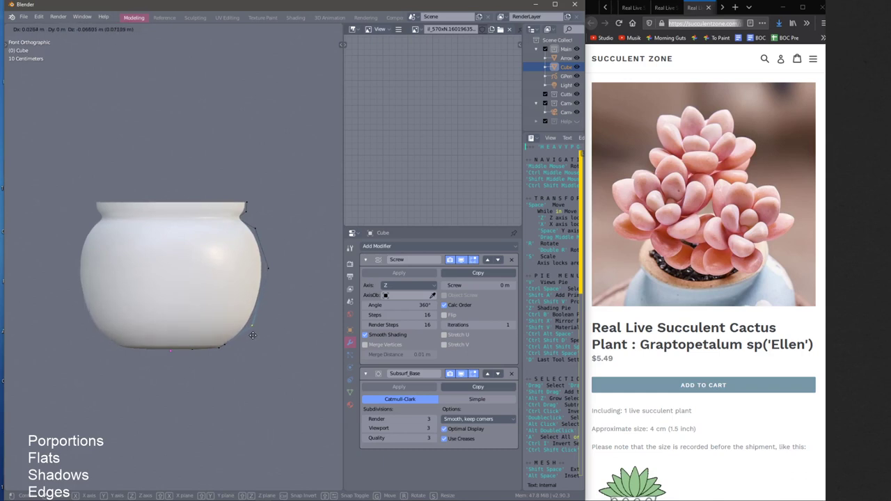
left_click(254, 326)
Raise the profile vertices from the rim down to the widest belly along Z and nudge them slightly outward
left_click_drag(223, 174, 273, 279)
key("g")
key("z")
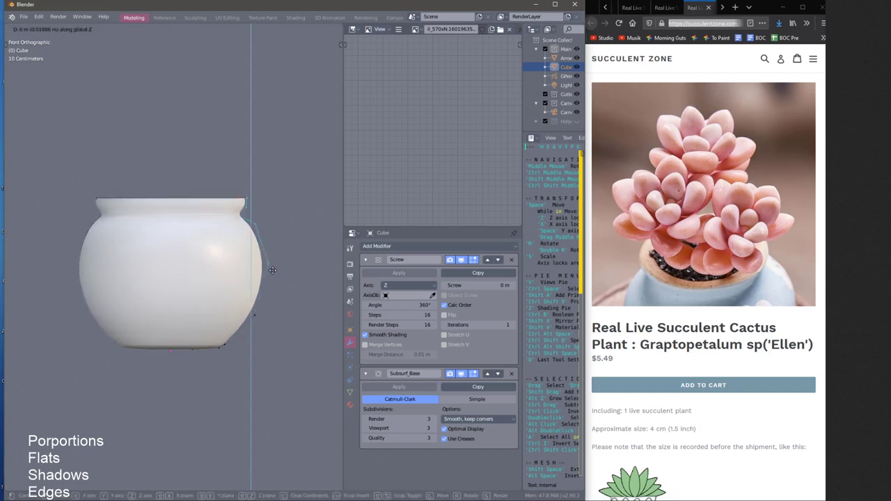
left_click(268, 263)
key("g")
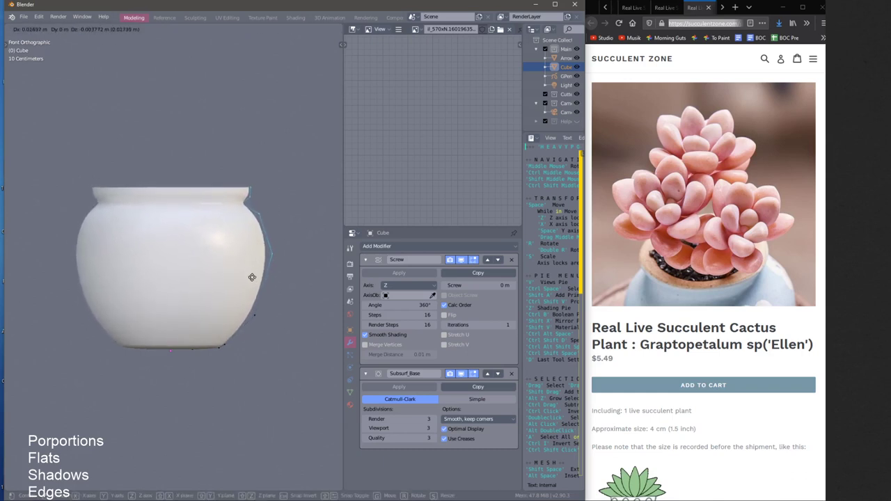
left_click(245, 281)
Collapse the subdivision modifier's settings and examine the pot's rim and opening from above
mouse_move(248, 279)
middle_mouse_down()
mouse_move(267, 299)
mouse_move(249, 264)
mouse_move(237, 266)
mouse_move(244, 273)
middle_mouse_up()
left_click(366, 374)
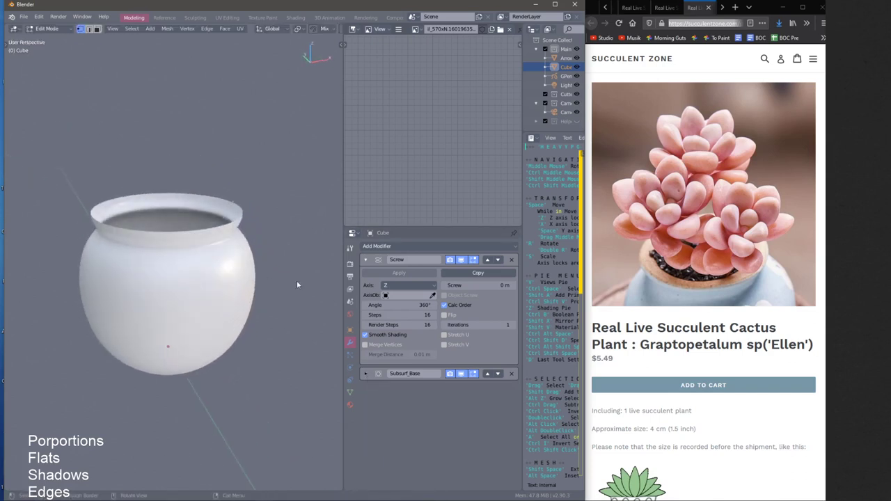
middle_click_drag(296, 281, 270, 223)
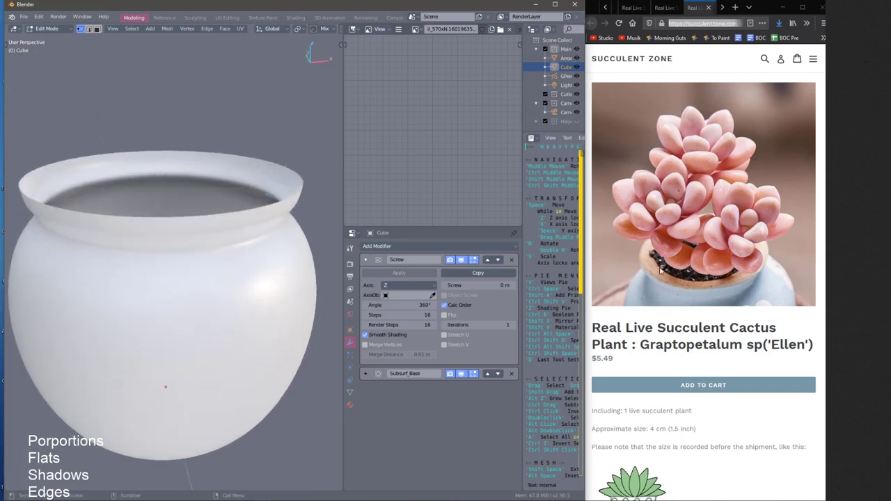
Give the pot's wall thickness with a Solidify modifier set to 0.03136 m, and collapse the modifier's settings
mouse_move(299, 231)
middle_mouse_down()
mouse_move(294, 252)
mouse_move(296, 237)
middle_mouse_up()
left_click(394, 247)
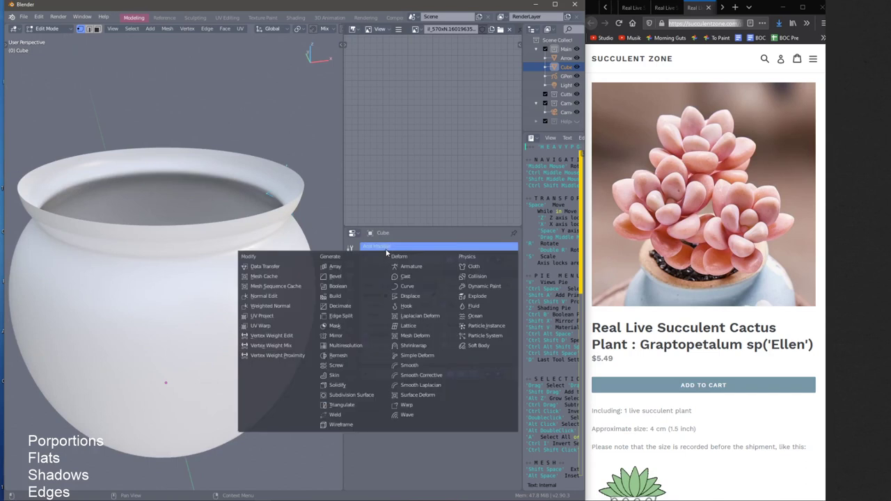
left_click(337, 385)
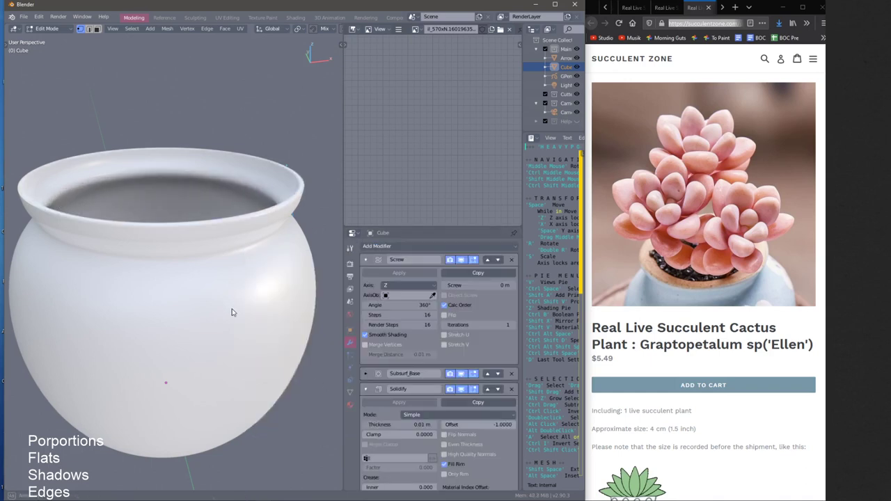
middle_click_drag(232, 311, 293, 294)
scroll(252, 307, "up", 3)
scroll(294, 295, "down", 4)
scroll(431, 362, "down", 3)
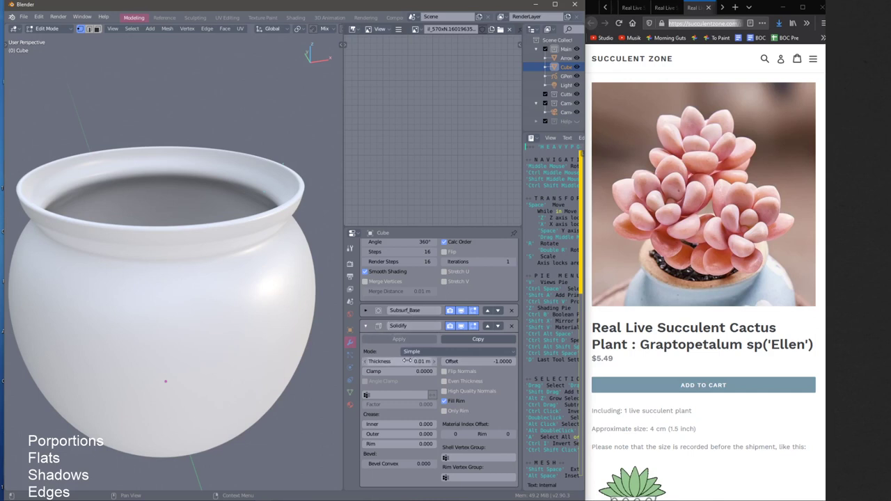
left_click_drag(407, 360, 414, 360)
middle_click_drag(257, 334, 288, 335)
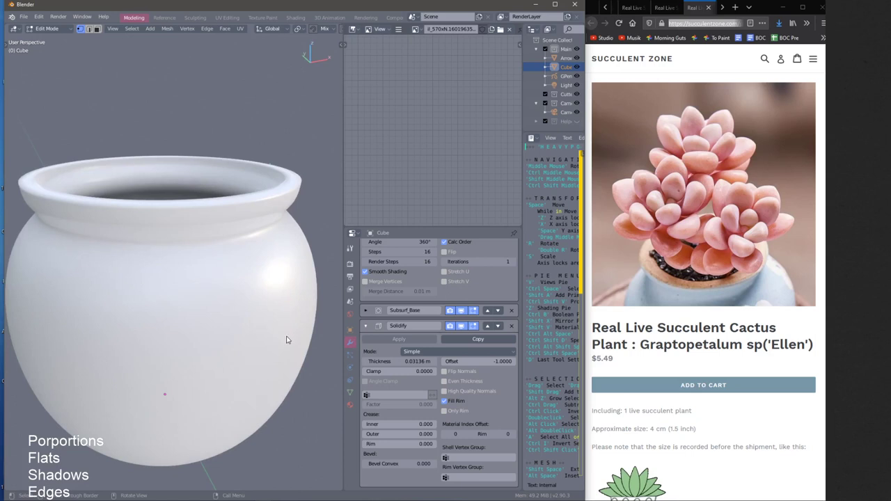
left_click(366, 326)
mouse_move(279, 202)
middle_mouse_down()
mouse_move(255, 217)
mouse_move(241, 211)
mouse_move(285, 179)
mouse_move(292, 201)
mouse_move(273, 198)
middle_mouse_up()
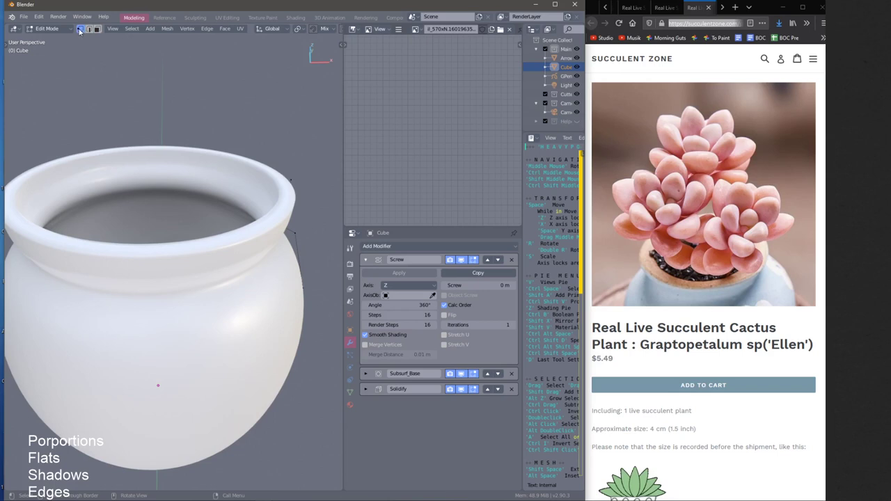
In front view, try to extend the base of the profile outward and up into a low flared outer wall around the pot
middle_click_drag(195, 199, 223, 155)
middle_click_drag(285, 172, 267, 163)
key("grave")
left_click(279, 157)
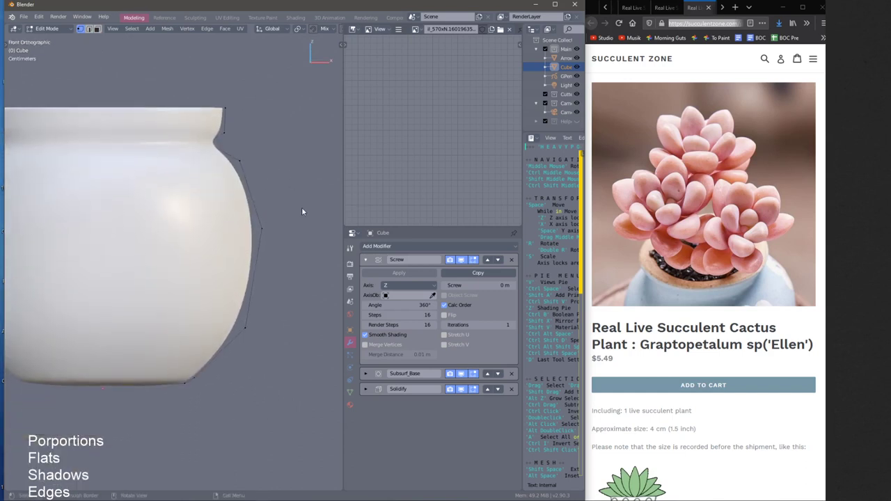
left_click(251, 338, "ctrl")
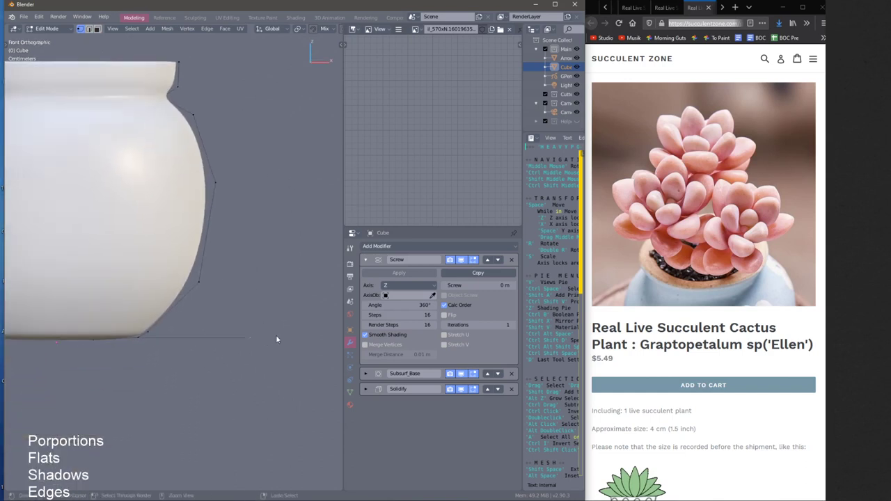
left_click(279, 336, "ctrl")
left_click(299, 307, "ctrl")
right_click(313, 262, "ctrl")
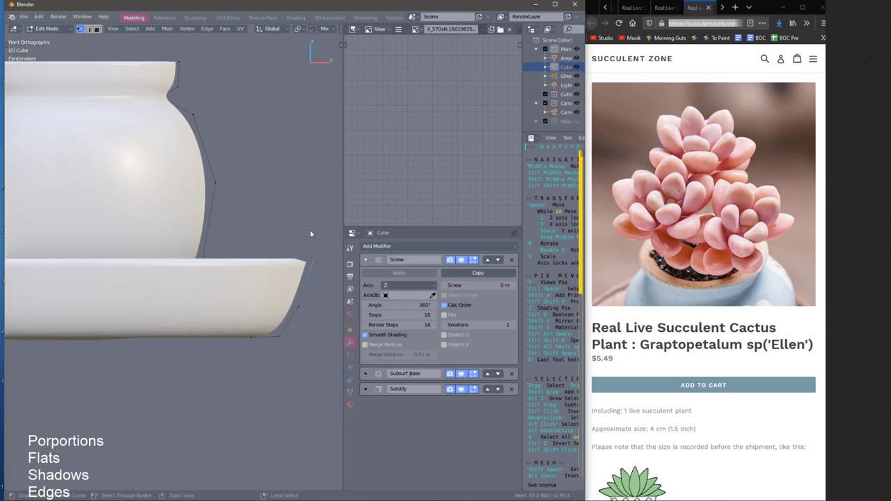
Try to continue the outer wall upward with alternating bulges and necks to above the pot's rim, and examine the nested shape from above
right_click(308, 220, "ctrl")
right_click(293, 174, "ctrl")
right_click(309, 142, "ctrl")
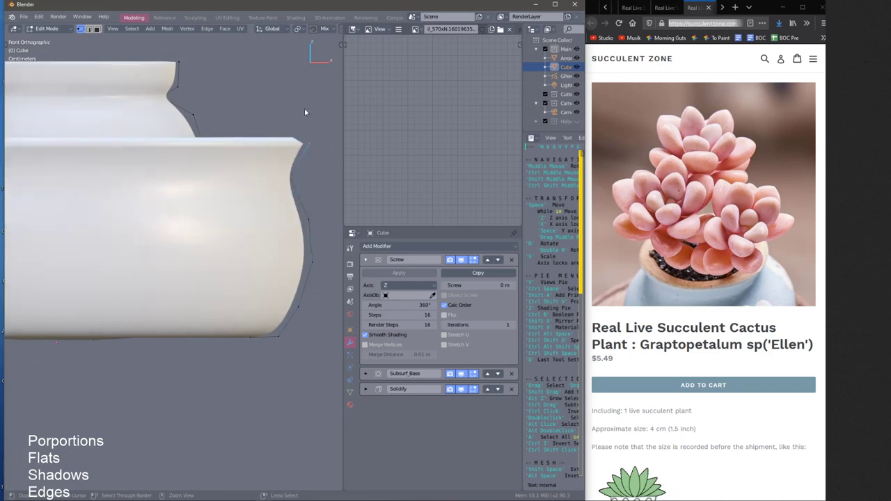
right_click(305, 108, "ctrl")
right_click(282, 87, "ctrl")
right_click(302, 66, "ctrl")
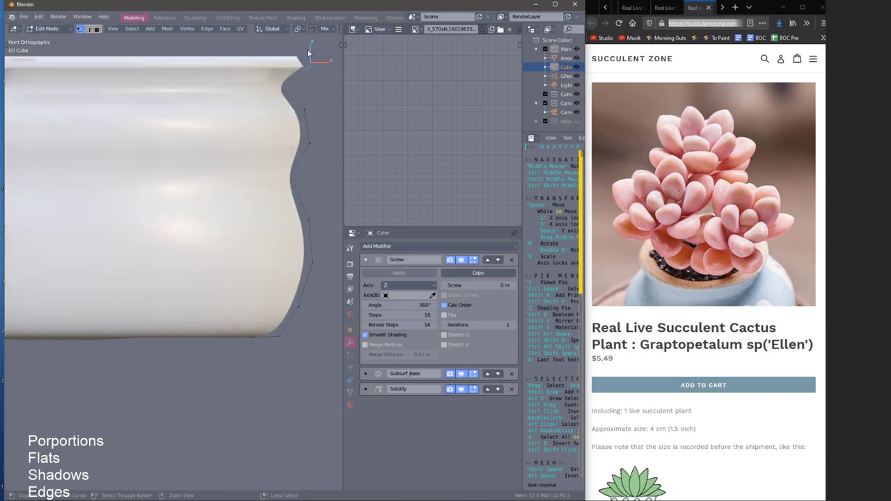
middle_click_drag(309, 53, 314, 185)
scroll(314, 185, "down", 4)
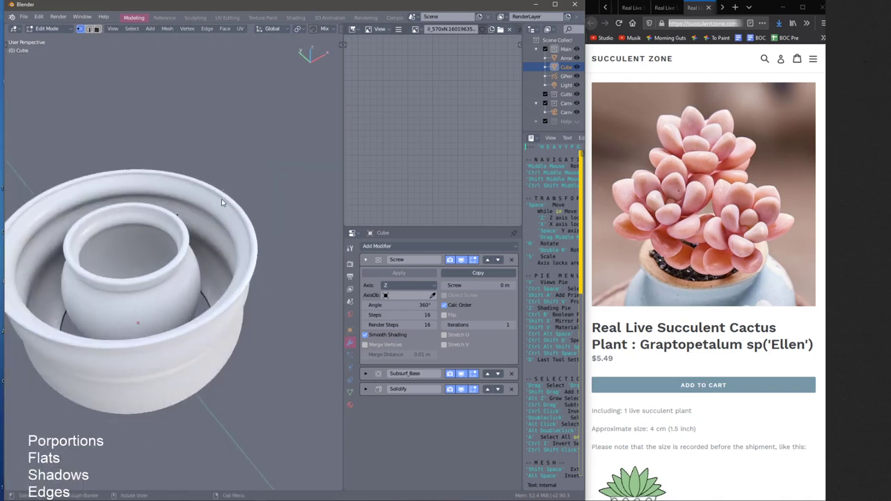
mouse_move(223, 202)
middle_mouse_down()
mouse_move(211, 235)
mouse_move(202, 223)
mouse_move(206, 199)
mouse_move(199, 211)
mouse_move(223, 211)
mouse_move(221, 219)
middle_mouse_up()
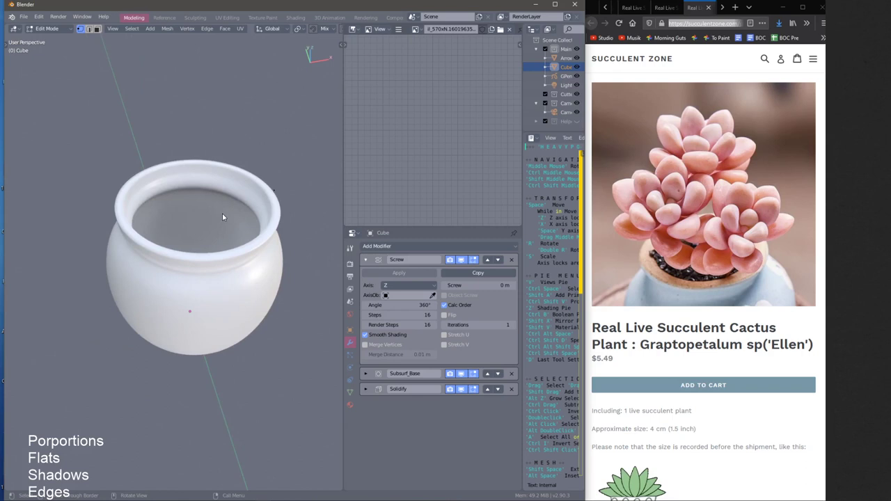
Remove the subdivision, Solidify and Screw modifiers from the pot, leaving only the bare half-profile
left_click(448, 306)
left_click(449, 306)
left_click(512, 374)
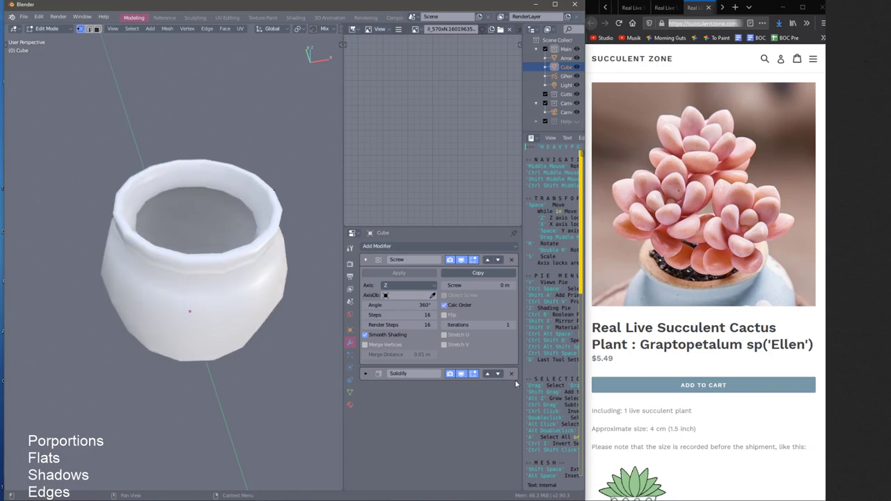
left_click(512, 374)
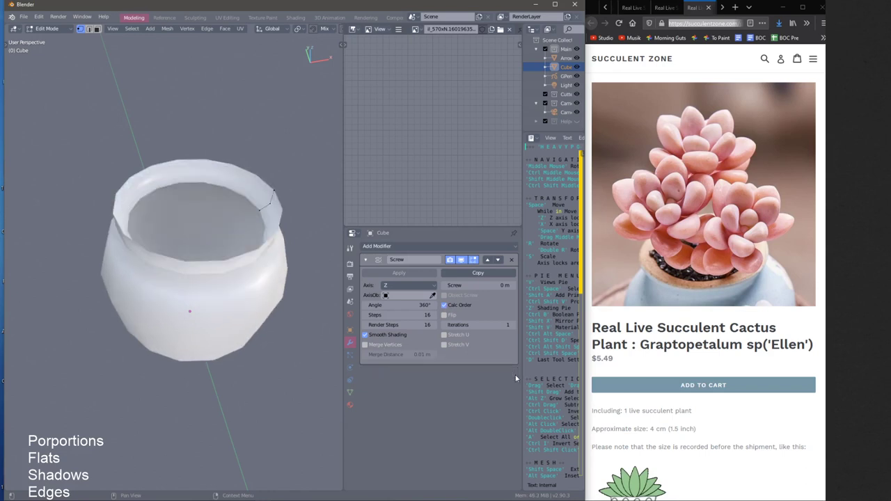
left_click(512, 262)
Revolve the half-profile 360° about Z with a new Screw modifier of 16 steps, and enable Calc Order
middle_click_drag(268, 230, 236, 242)
key("grave")
left_click(275, 186)
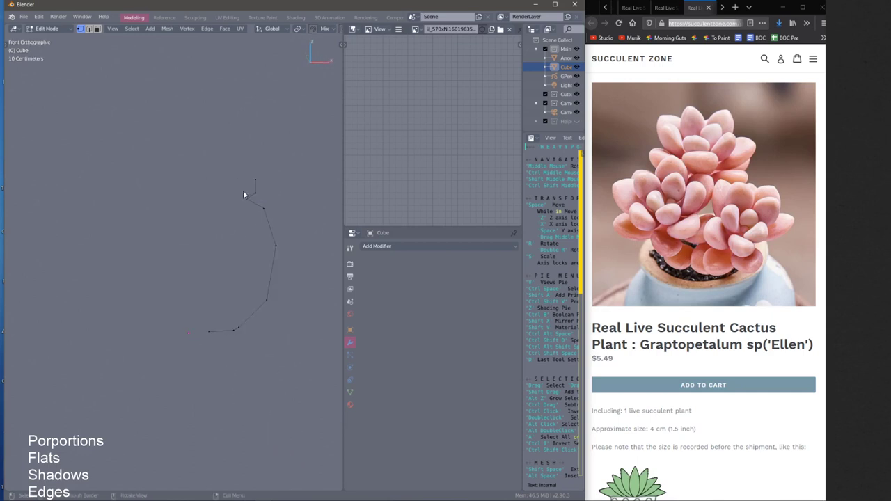
left_click(385, 247)
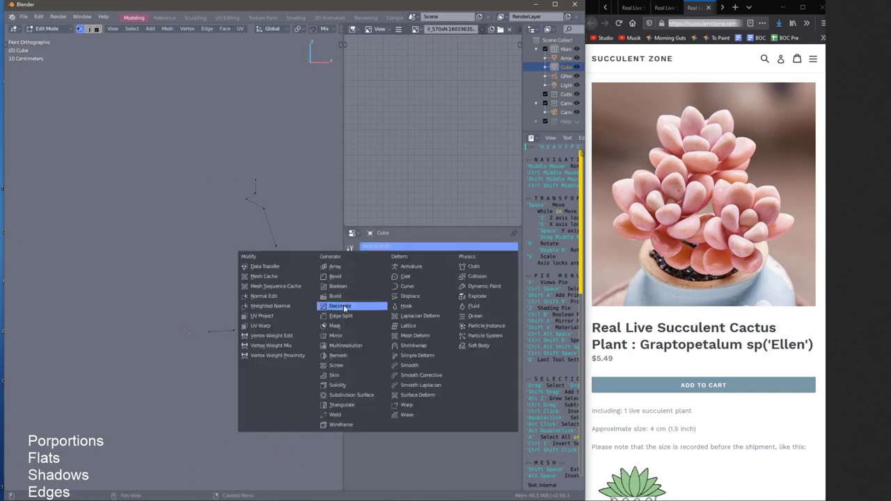
left_click(335, 366)
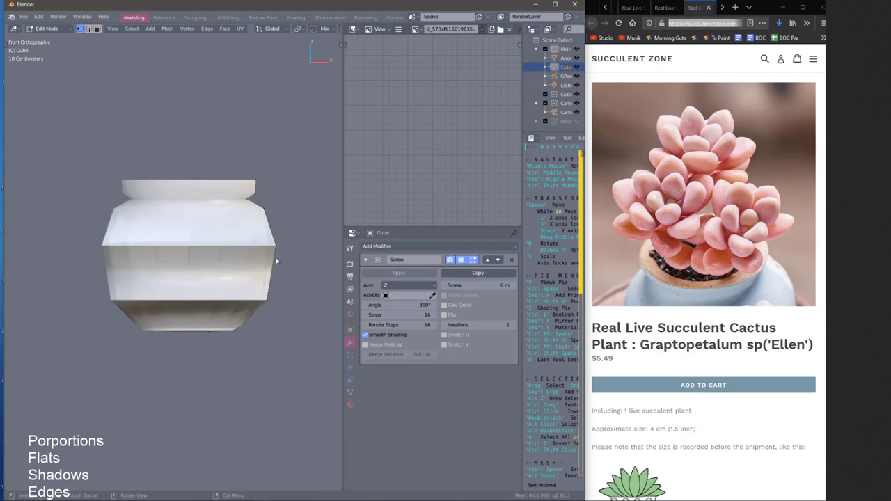
middle_click_drag(255, 253, 206, 209)
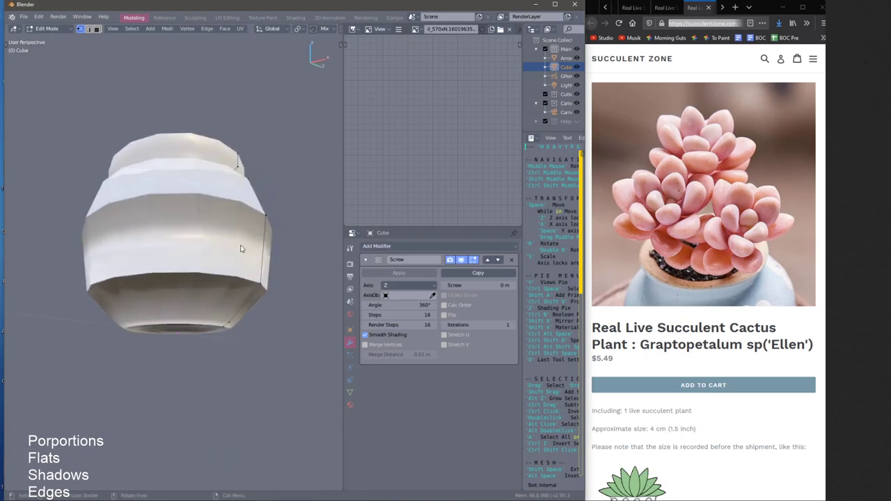
mouse_move(241, 248)
middle_mouse_down()
mouse_move(239, 292)
mouse_move(239, 249)
middle_mouse_up()
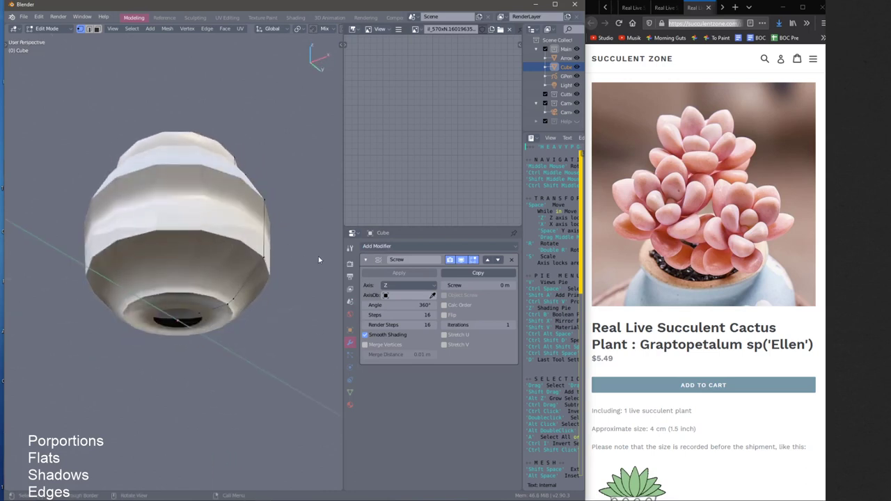
left_click(444, 306)
Smooth the revolved pot with a Catmull-Clark Subdivision Surface modifier at 3 levels
middle_click_drag(199, 219, 317, 228)
key("Tab")
key("Tab")
key("Tab")
key("Tab")
key("Tab")
key("Tab")
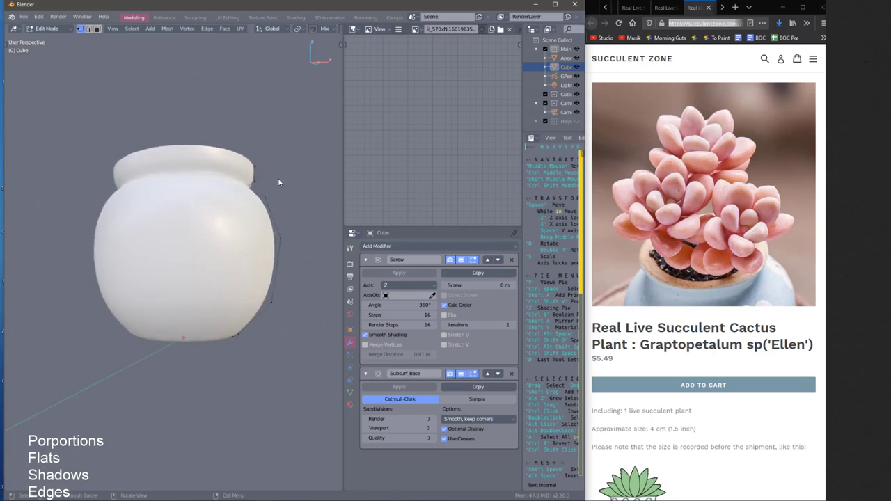
middle_click_drag(280, 180, 310, 235)
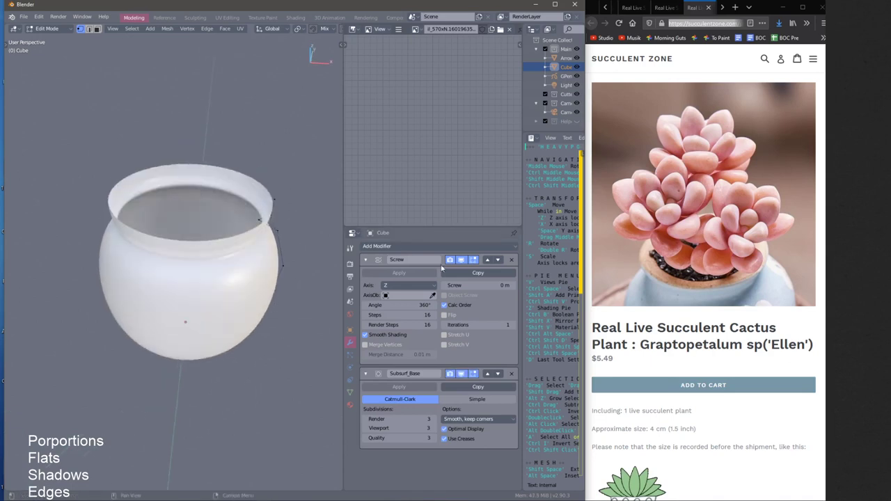
Add a Solidify modifier after the subdivision and set its thickness to 0.03288 m
left_click(396, 248)
left_click(395, 248)
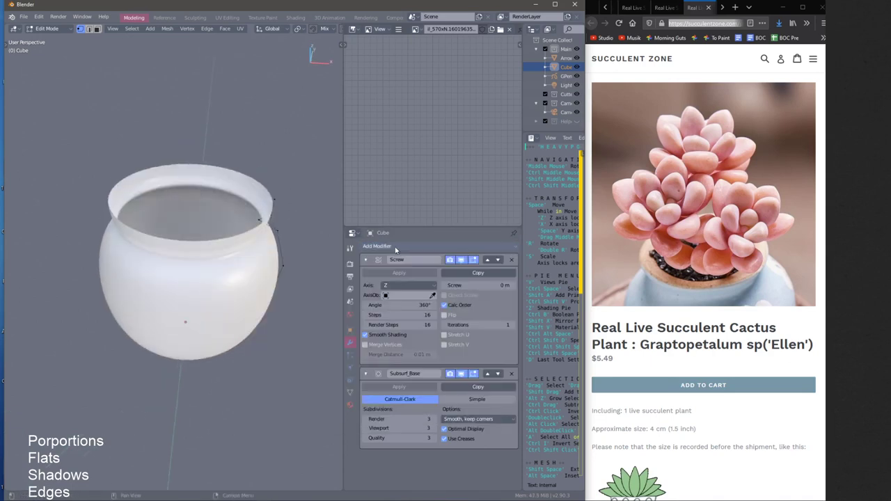
left_click(395, 248)
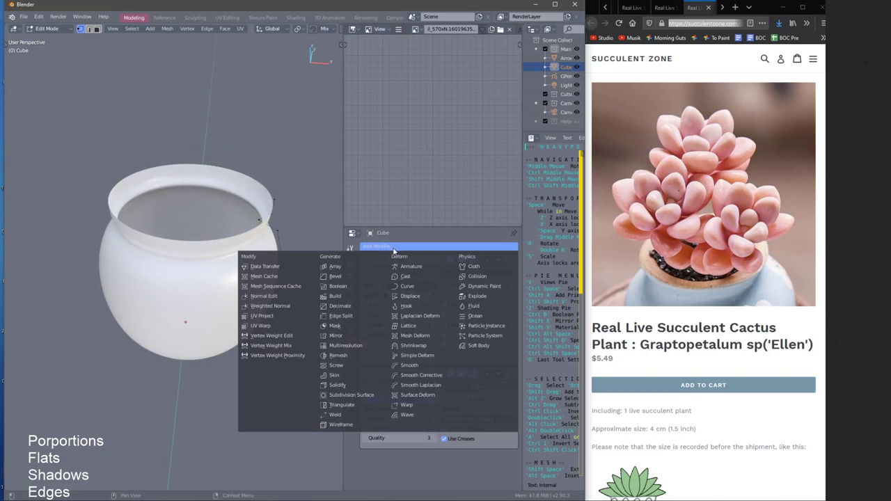
left_click(332, 387)
middle_click_drag(267, 307, 302, 237, "ctrl")
middle_click_drag(302, 237, 223, 253, "shift")
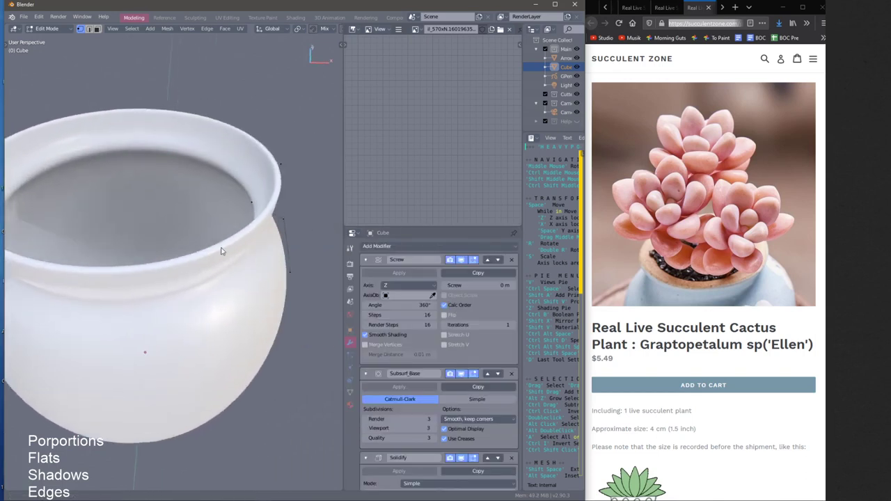
scroll(418, 348, "down", 5)
mouse_move(398, 372)
left_mouse_down()
mouse_move(418, 372)
mouse_move(400, 372)
left_mouse_up()
middle_click_drag(187, 251, 262, 252)
scroll(263, 253, "down", 2)
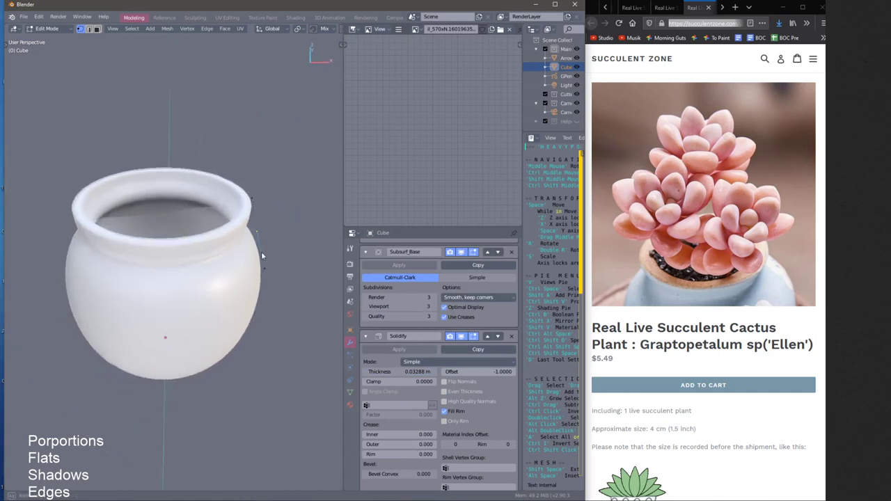
Return the pot to Object Mode and examine its outline from the side and above
left_click(688, 255)
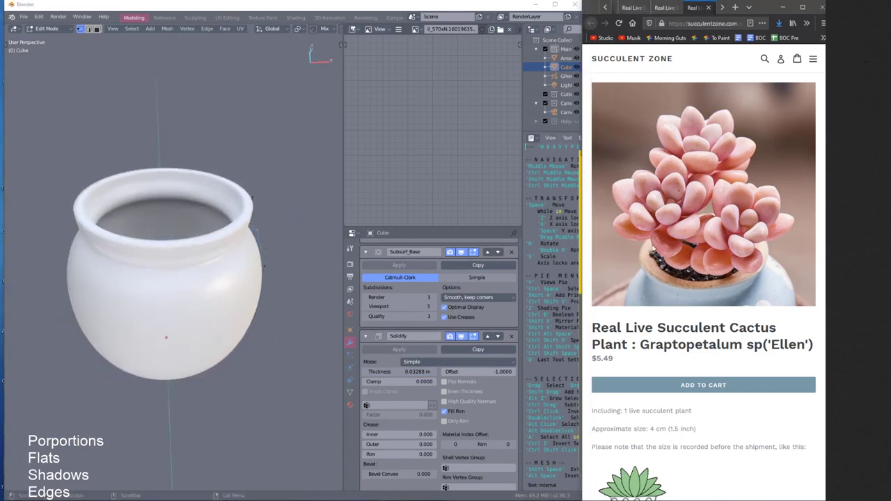
middle_click_drag(272, 253, 262, 224)
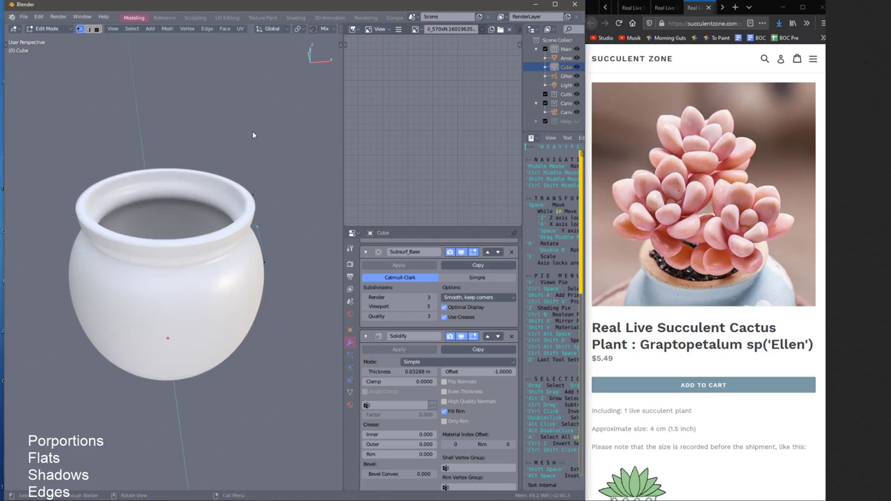
key("ctrl+Tab")
left_click(245, 204)
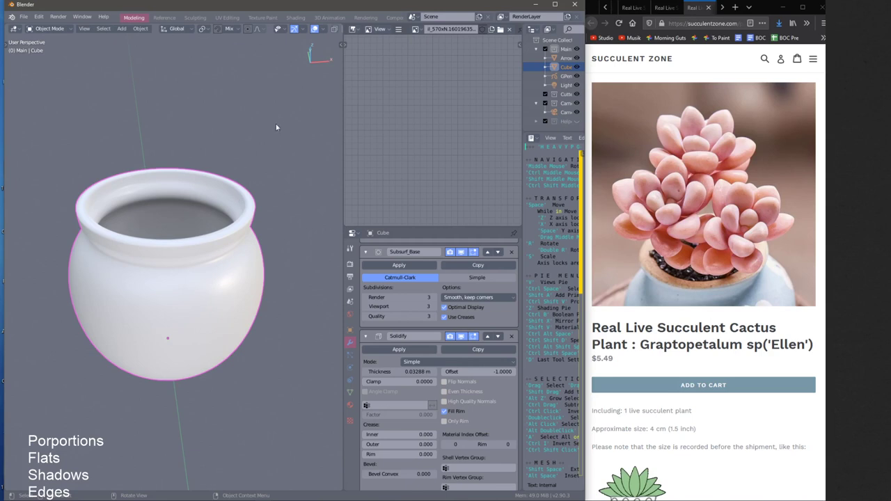
key("ctrl+space")
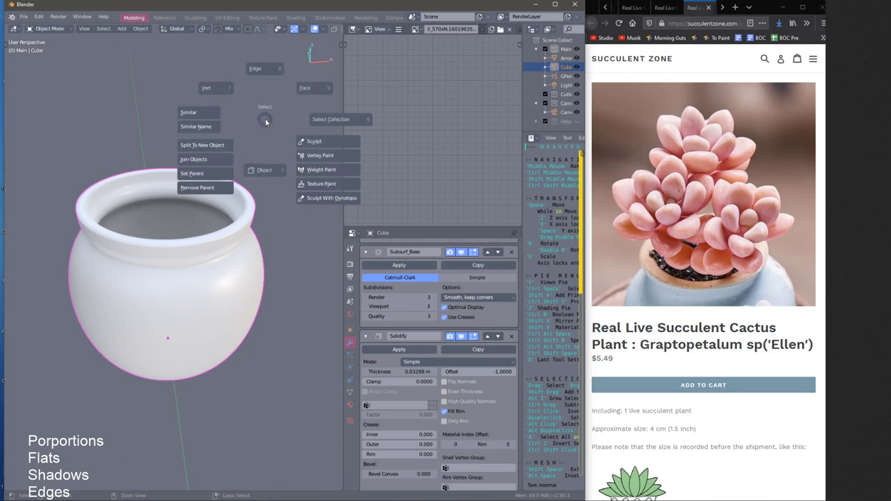
left_click(265, 172)
middle_click_drag(264, 172, 249, 168)
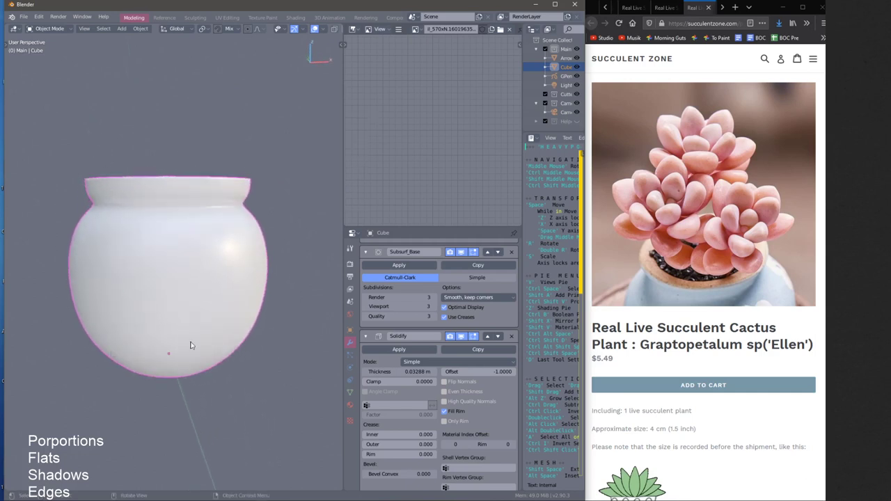
mouse_move(217, 221)
middle_mouse_down()
mouse_move(199, 235)
mouse_move(207, 215)
middle_mouse_up()
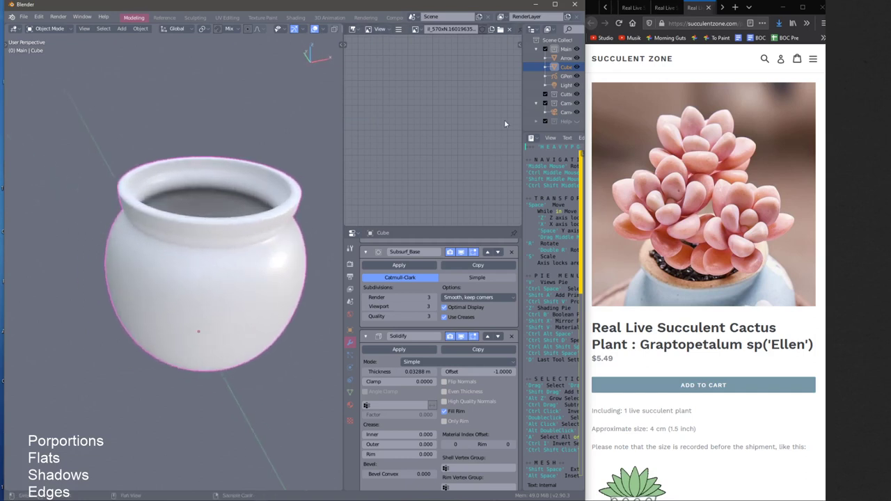
Enlarge the outliner and rename the Cube object as Pot
left_click(527, 121)
left_click_drag(521, 120, 509, 252)
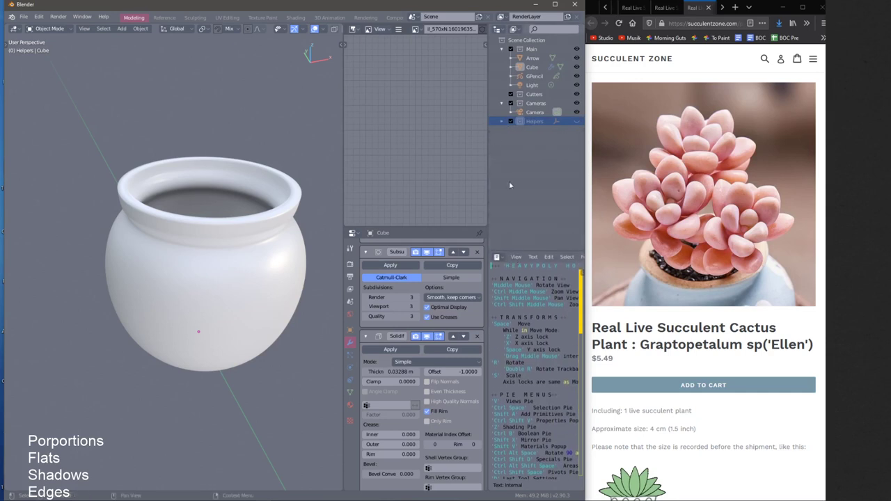
left_click(532, 59)
left_click(532, 67)
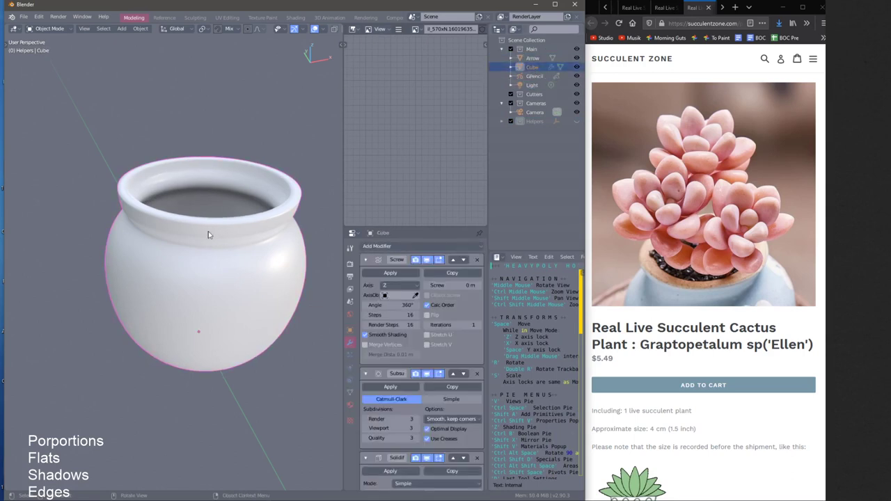
middle_click_drag(208, 231, 209, 225)
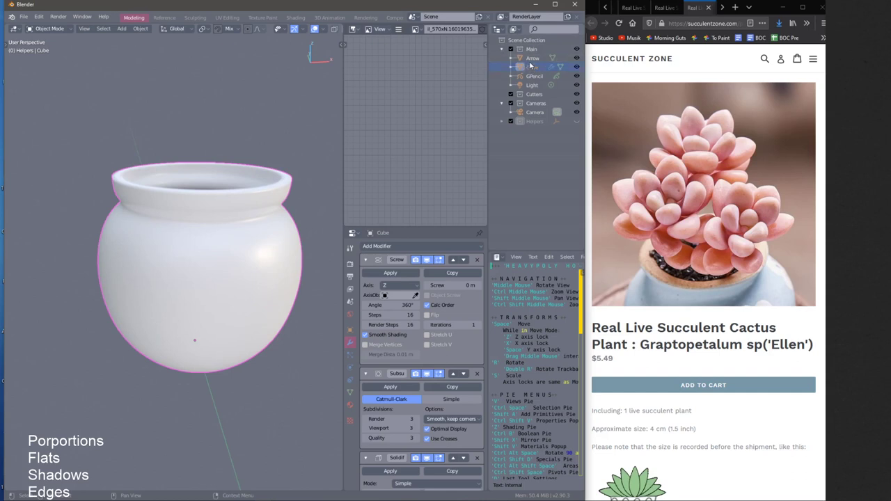
double_click(533, 69)
type("Pot")
key("Return")
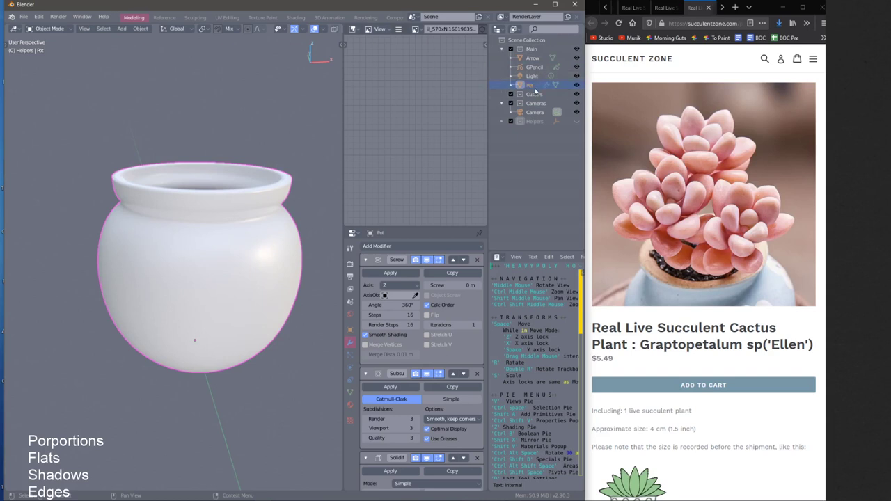
double_click(530, 85)
key("Escape")
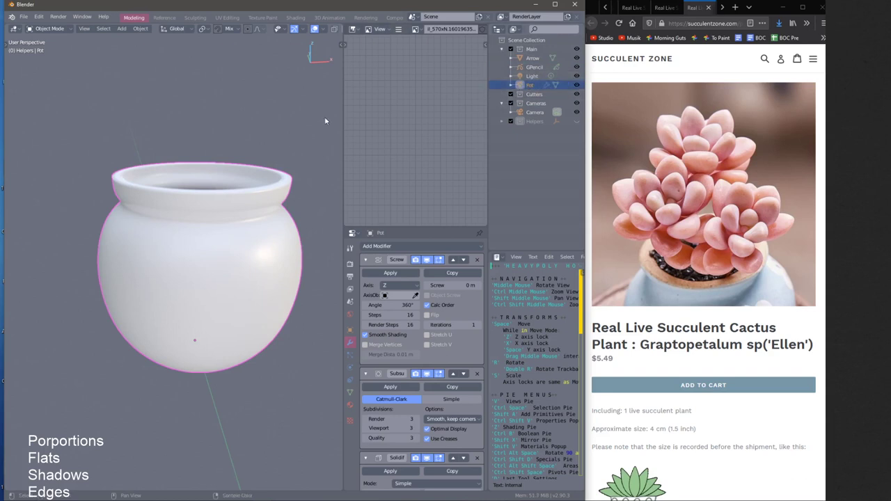
middle_click_drag(251, 213, 270, 200)
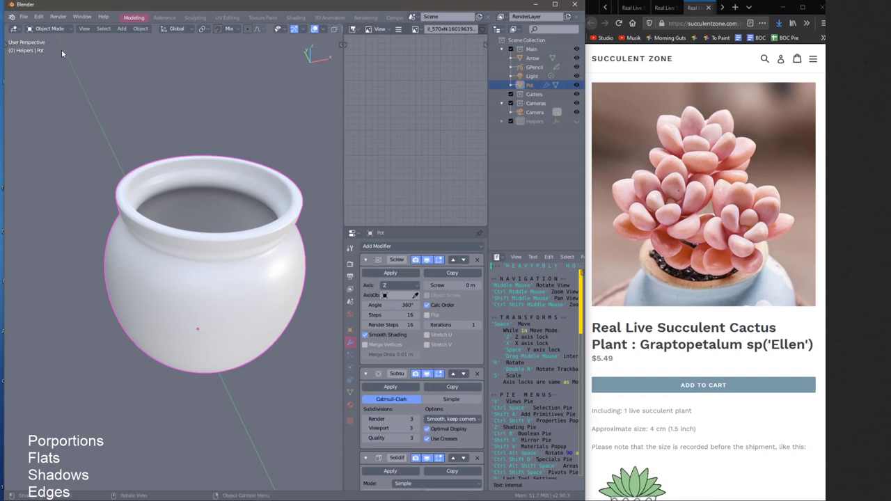
Switch the pot to vertex editing, try extruding extra profile points outward from its base, and undo them
key("ctrl+space")
left_click(170, 100)
middle_click_drag(180, 110, 241, 158)
middle_click_drag(297, 181, 253, 184)
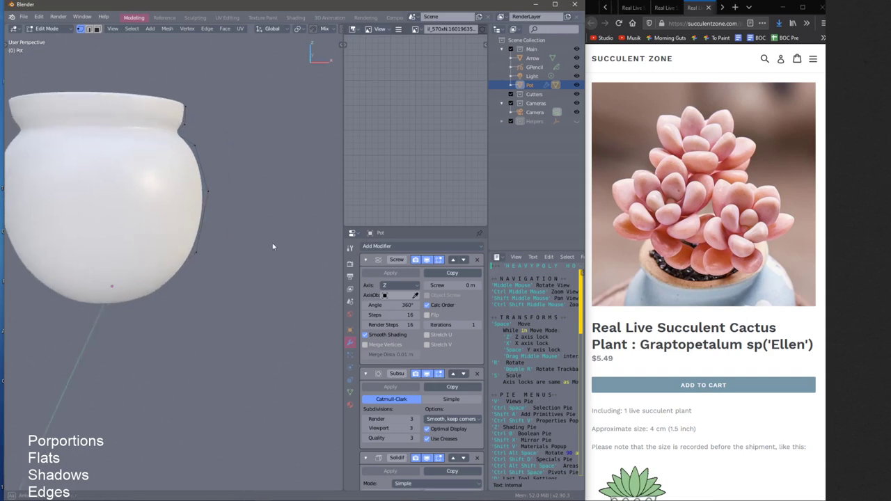
middle_click_drag(273, 246, 254, 249)
left_click(230, 279, "ctrl")
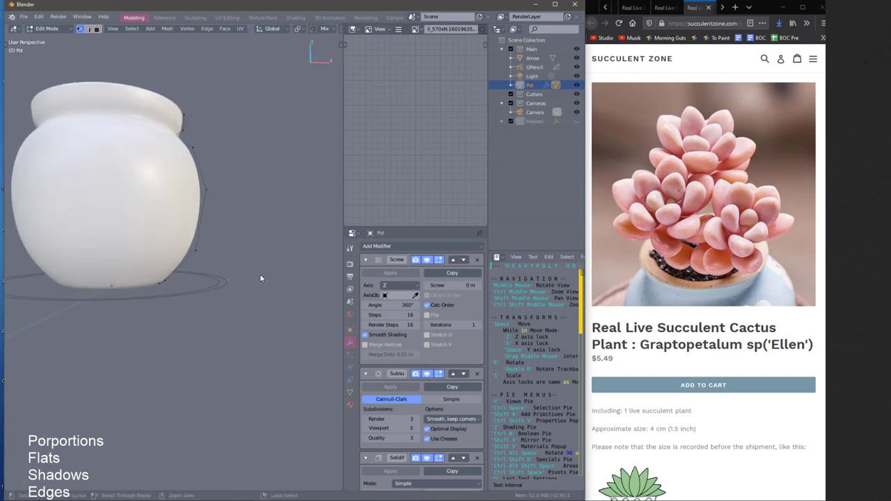
left_click(259, 273, "ctrl")
scroll(277, 245, "up", 6)
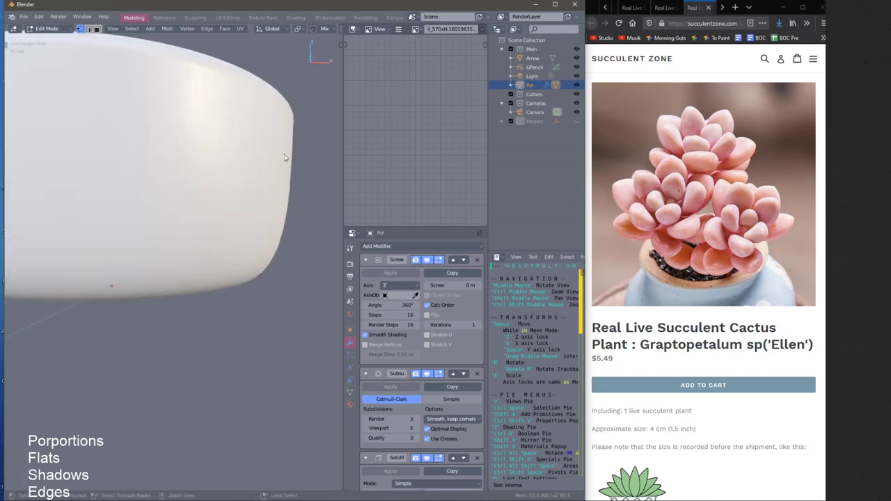
mouse_move(273, 201)
middle_mouse_down()
mouse_move(286, 222)
mouse_move(288, 201)
middle_mouse_up()
key("ctrl+z")
key("ctrl+z")
middle_click_drag(288, 244, 253, 190, "shift")
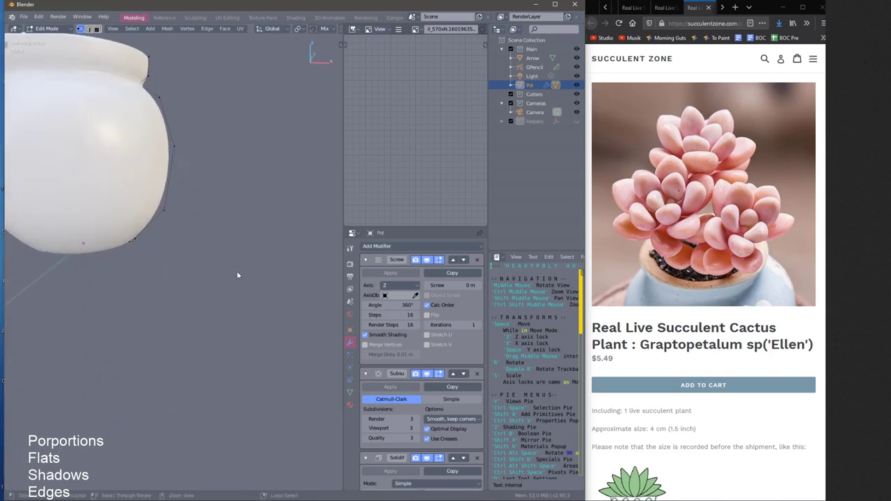
Try extruding a longer chain of profile vertices below the pot, undo it, and return to Object Mode
key("ctrl+shift+z")
key("ctrl+shift+z")
left_click(281, 336, "ctrl")
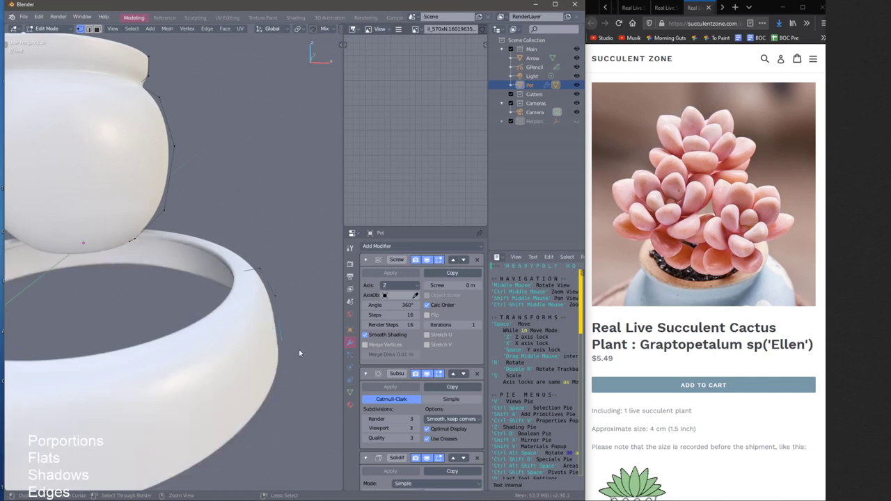
left_click(304, 347, "ctrl")
left_click(325, 369, "ctrl")
left_click(326, 406, "ctrl")
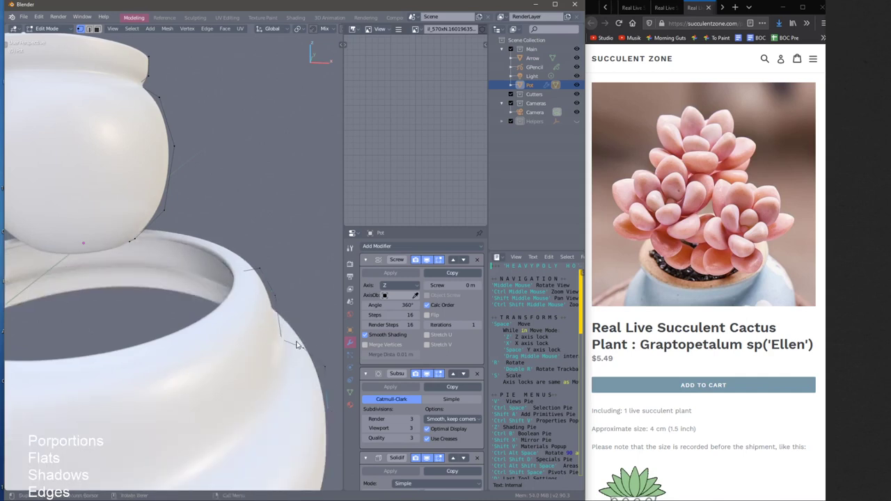
double_click(298, 346)
middle_click_drag(298, 346, 292, 326)
scroll(288, 312, "down", 8)
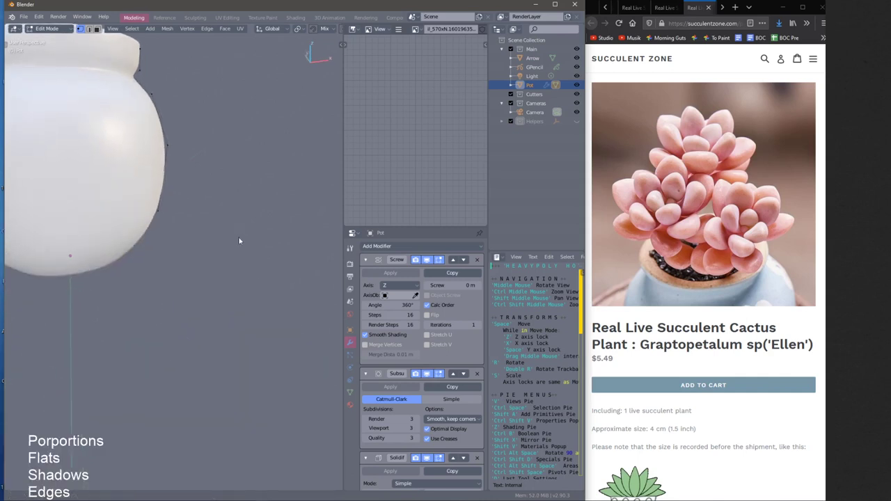
middle_click_drag(256, 252, 256, 224)
key("ctrl+space")
left_click(257, 286)
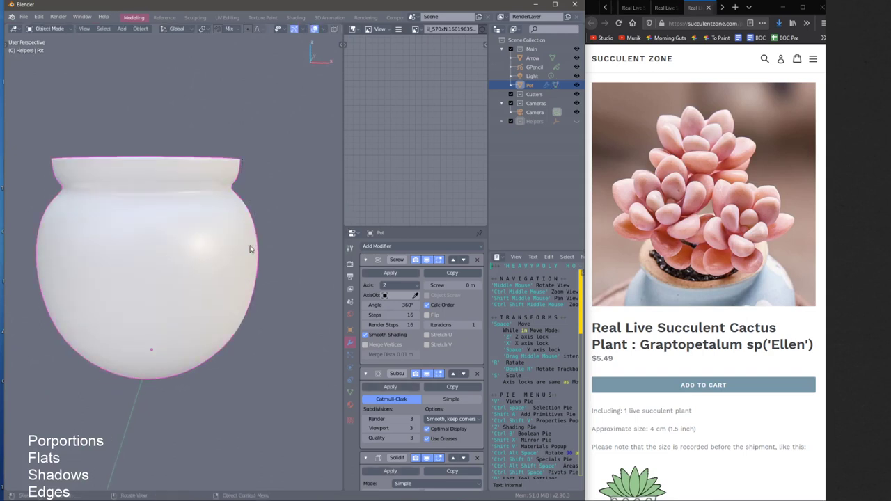
middle_click_drag(251, 182, 222, 202)
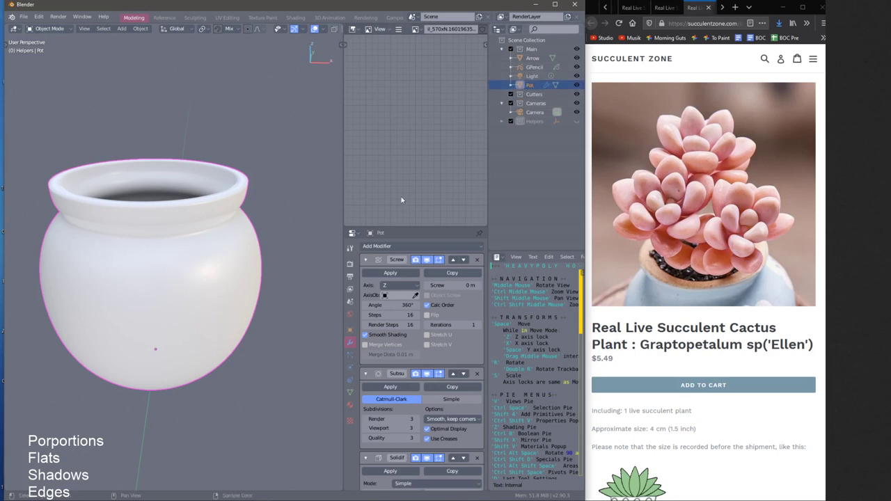
middle_click_drag(227, 239, 210, 244)
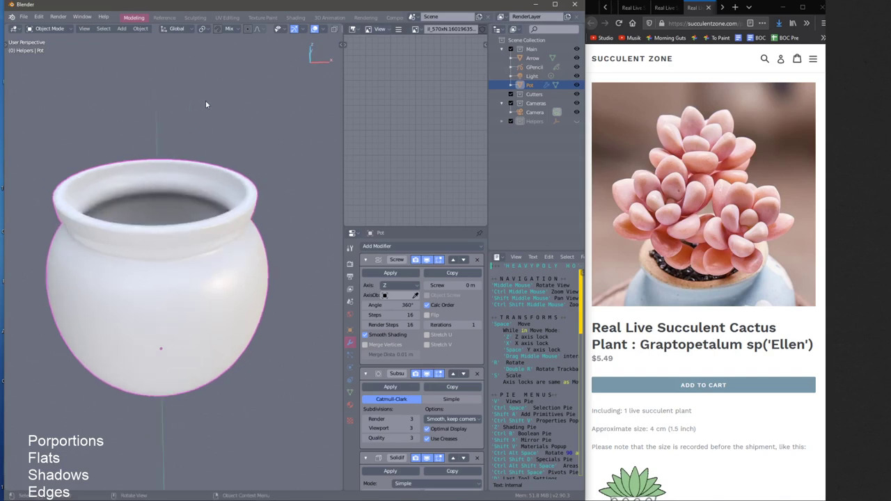
key("ctrl+space")
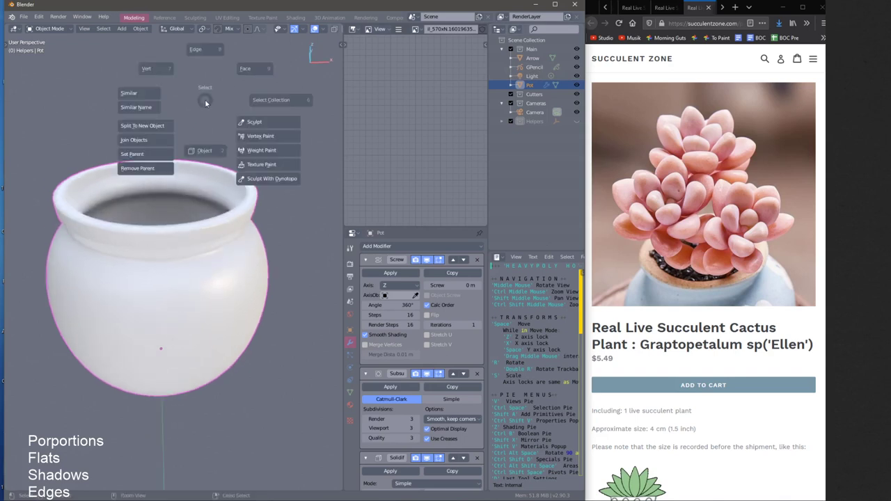
left_click(202, 155)
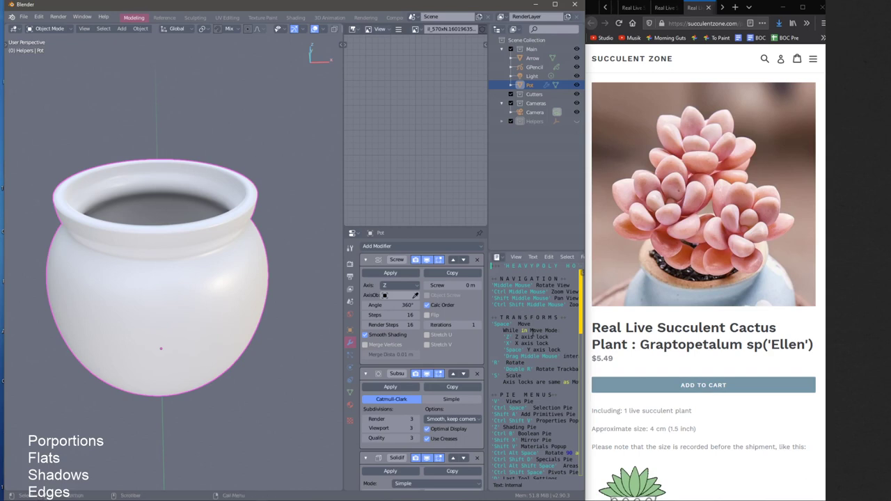
scroll(531, 331, "down", 2)
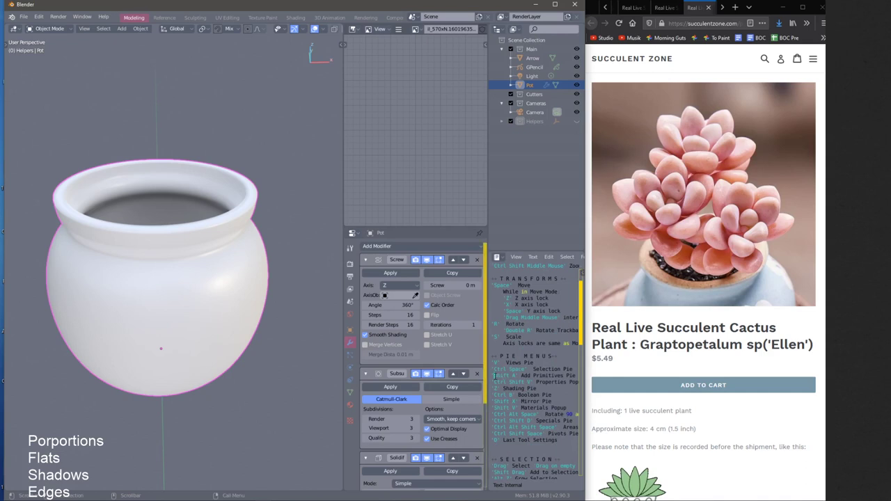
Add a cylinder mesh to the scene and view the pot from farther away
key("shift+a")
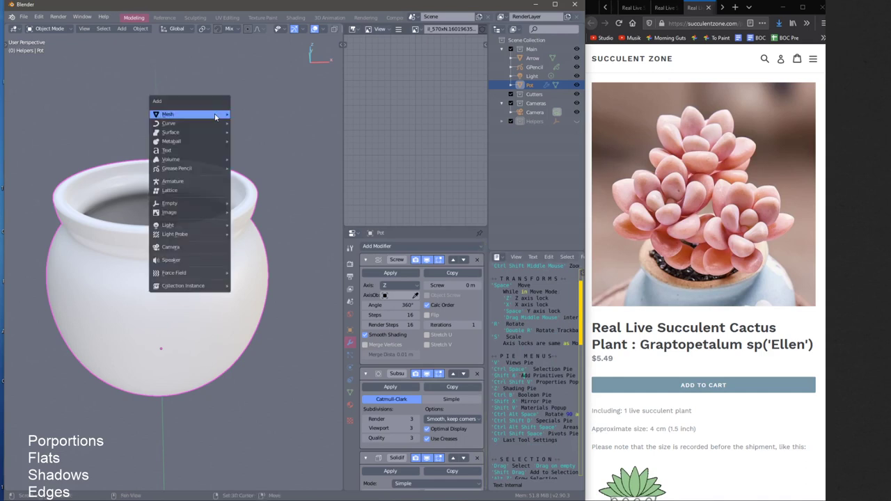
mouse_move(215, 117)
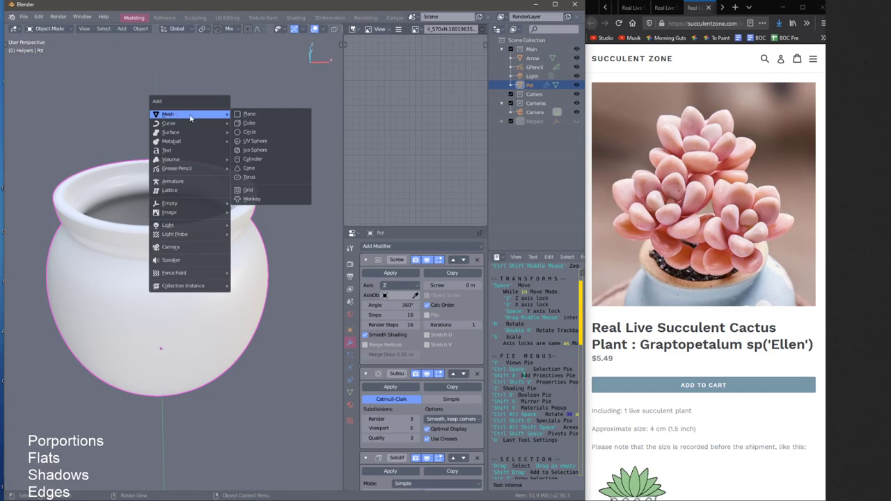
left_click(262, 161)
middle_click_drag(262, 159, 352, 236)
scroll(302, 374, "down", 4)
middle_click_drag(298, 214, 328, 202)
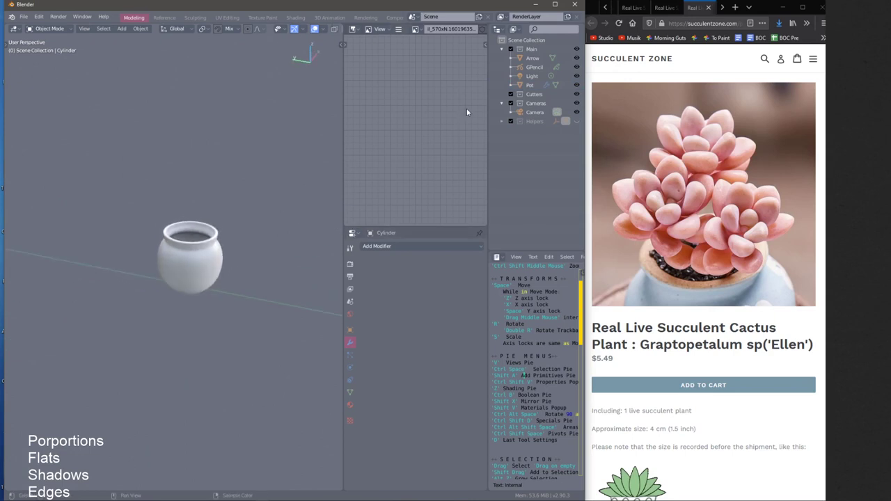
Expand the hidden Helpers collection and move the cylinder from it into the Main collection
left_click(503, 122)
left_click(513, 129)
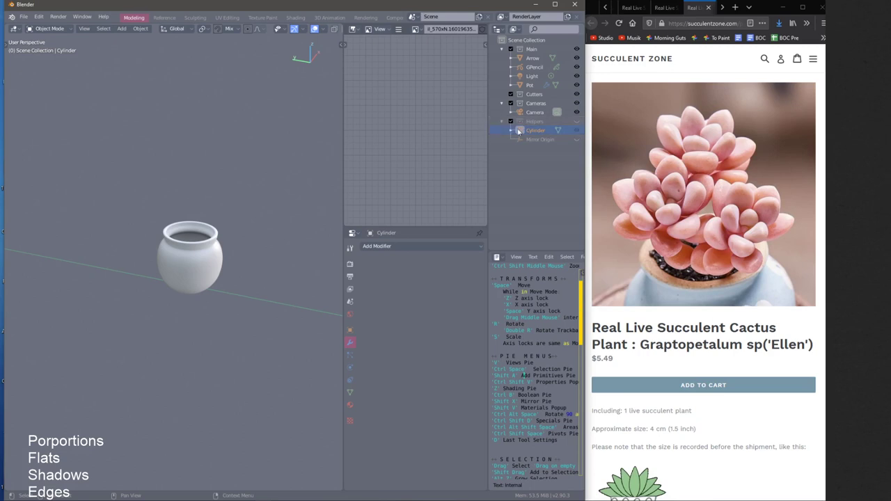
left_click(515, 123)
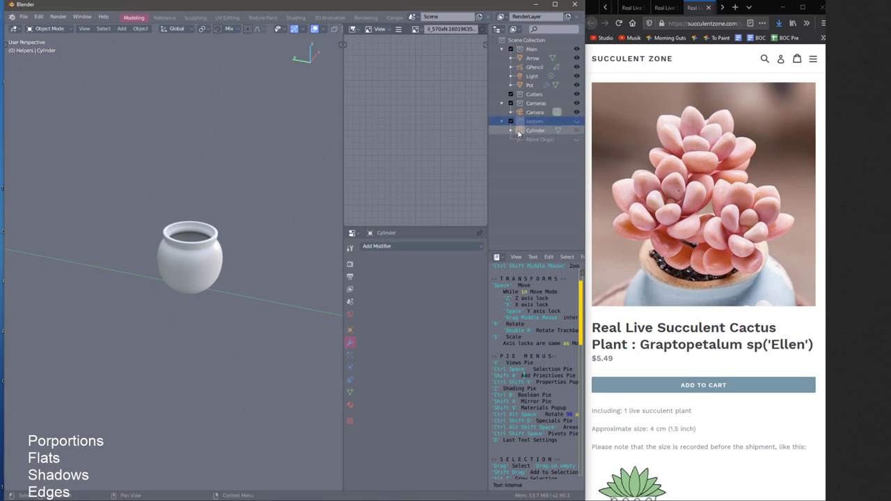
left_click_drag(518, 133, 533, 50)
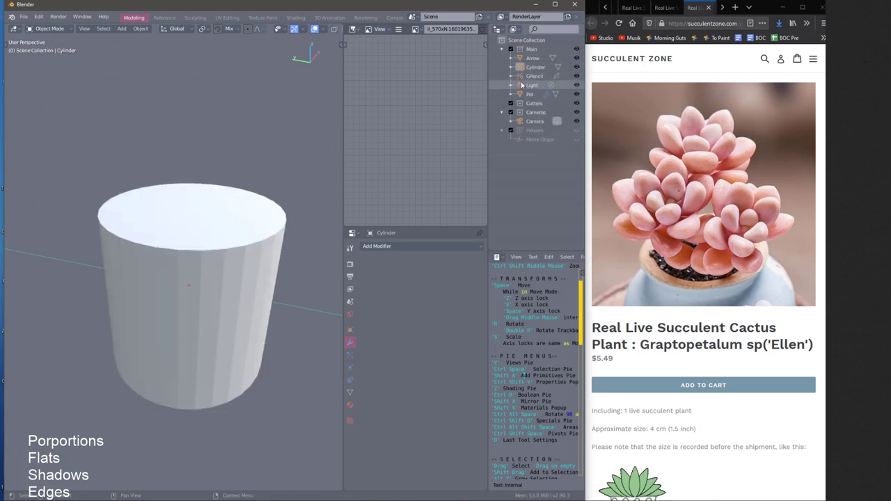
Delete the cylinder and make Main the active collection for new objects
left_click(531, 67)
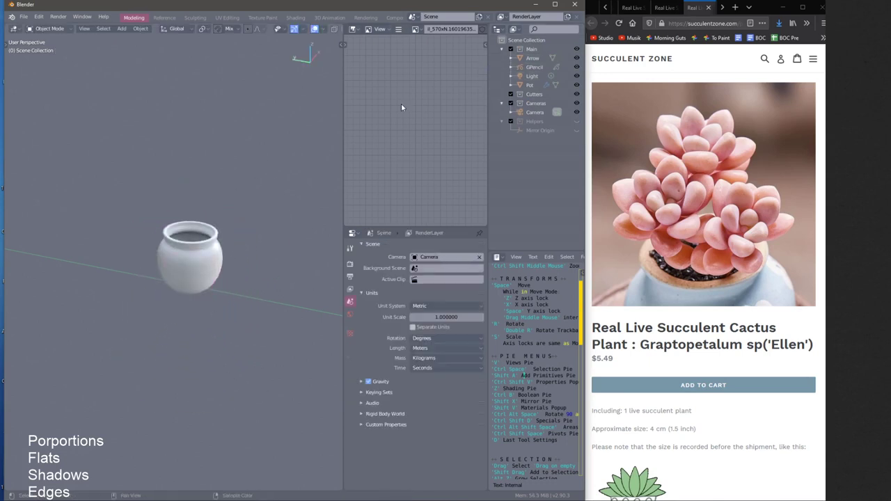
left_click(530, 48)
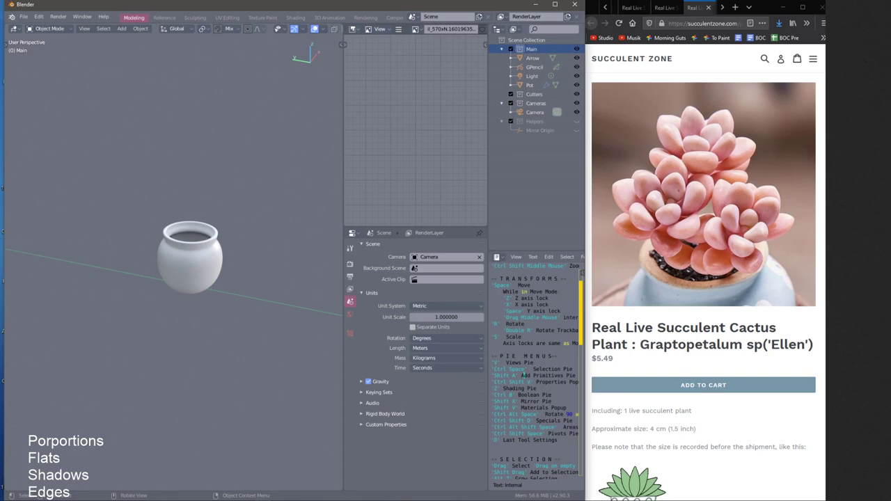
Switch to Discord, look through the voice channel's participant list, and return to Blender
key("alt+Tab")
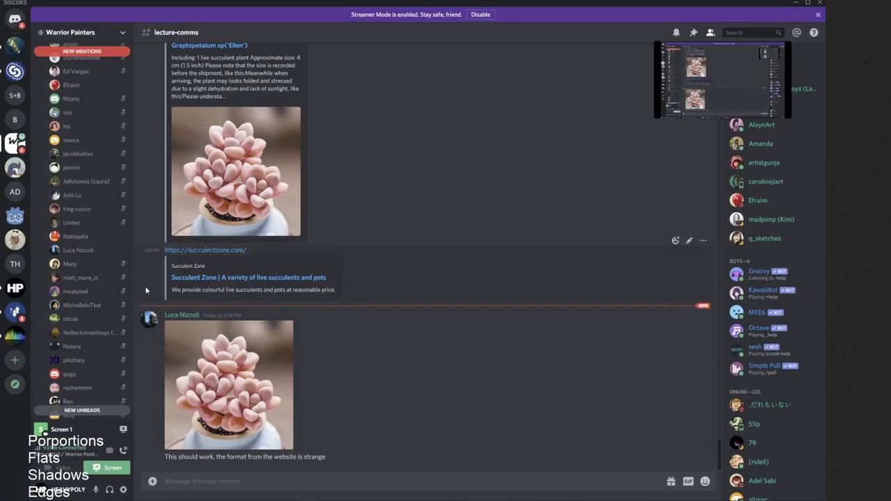
scroll(59, 150, "up", 1)
scroll(60, 147, "up", 2)
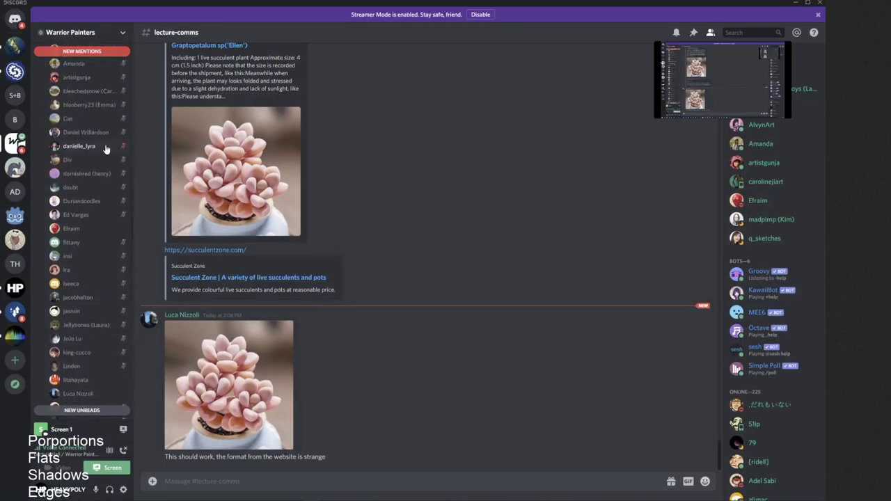
left_click(797, 5)
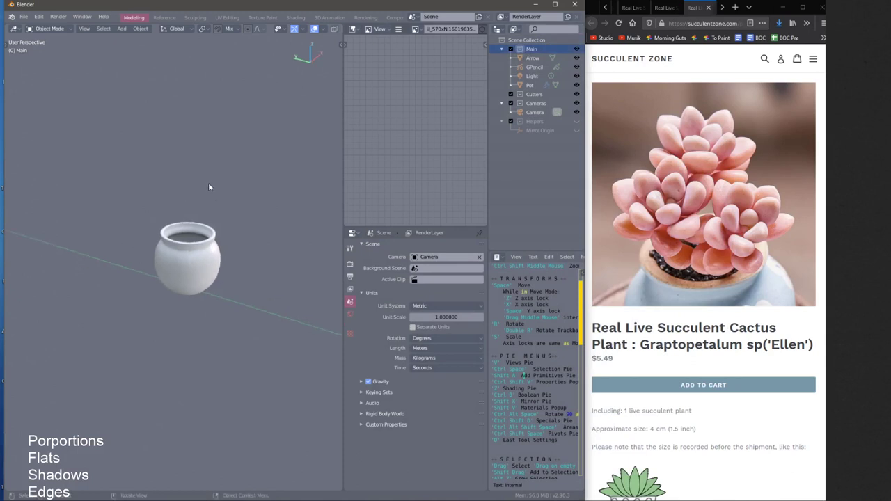
Add a cylinder mesh to the Main collection at the pot's origin
key("shift+a")
mouse_move(208, 176)
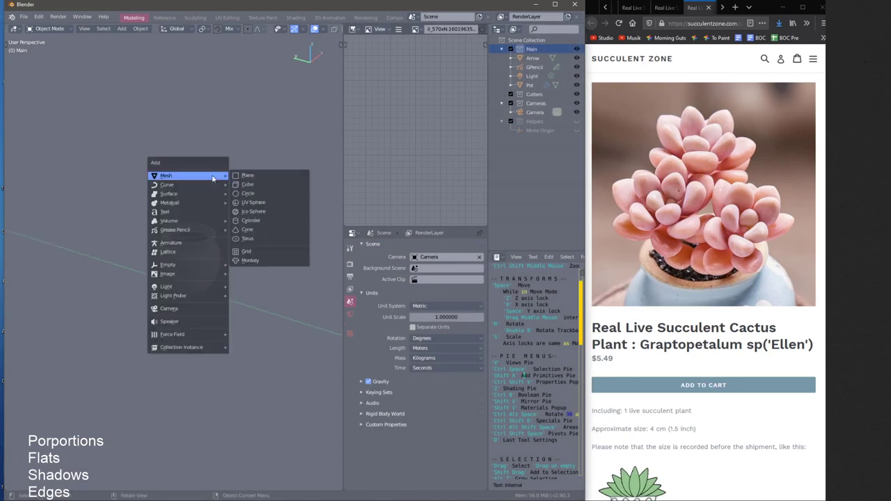
left_click(245, 221)
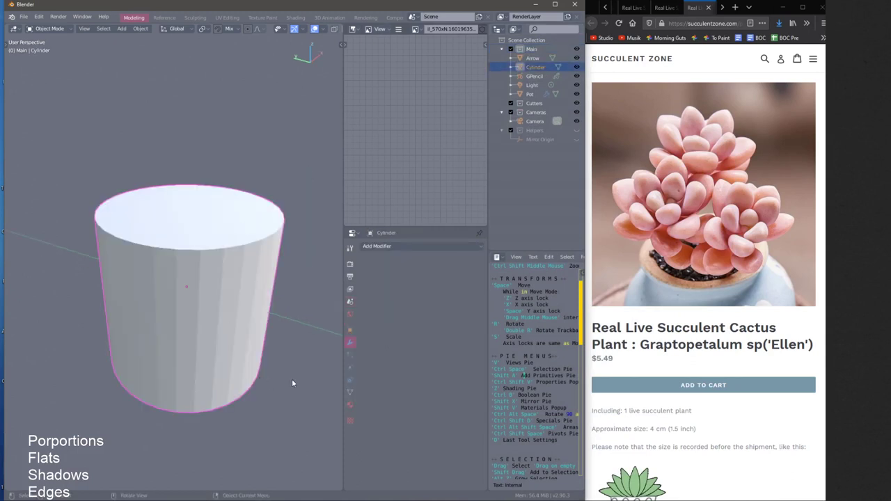
middle_click_drag(285, 362, 282, 345)
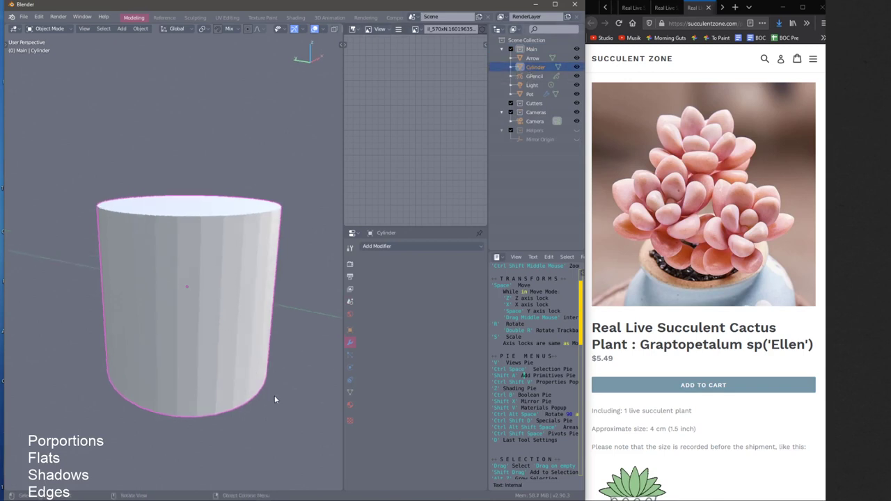
Scale the cylinder down uniformly until it is slightly narrower than the pot's body
key("s")
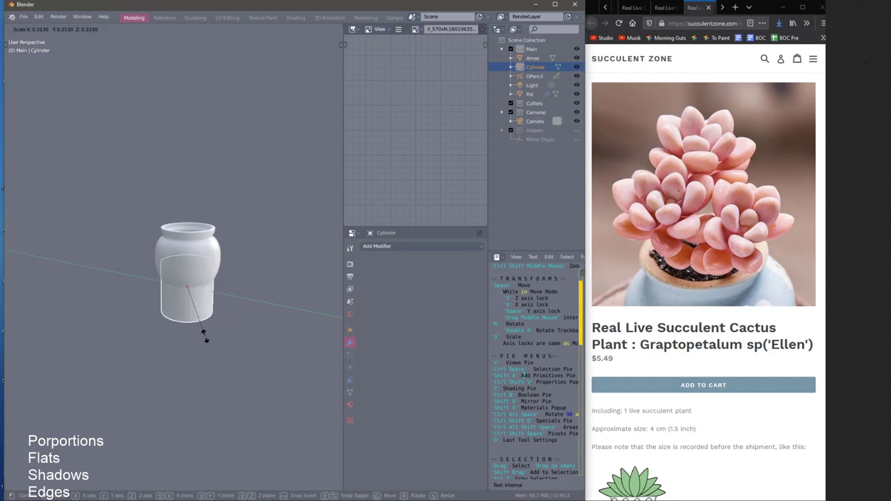
left_click(257, 361)
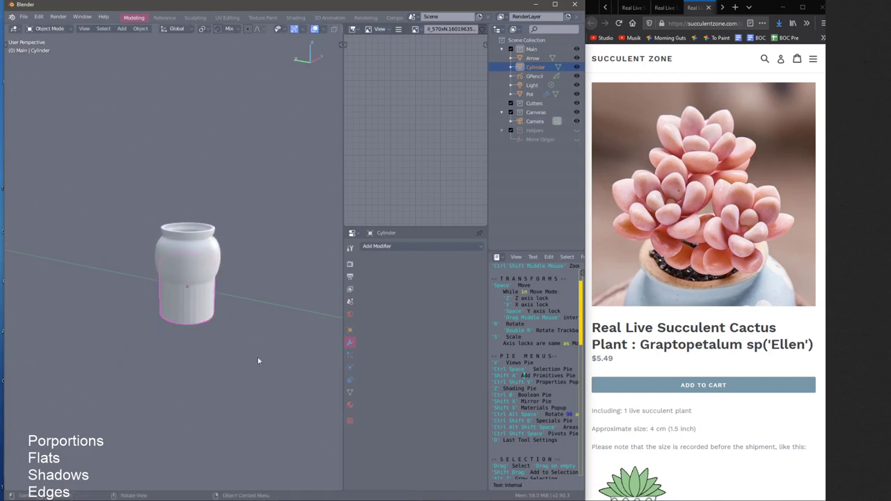
key("s")
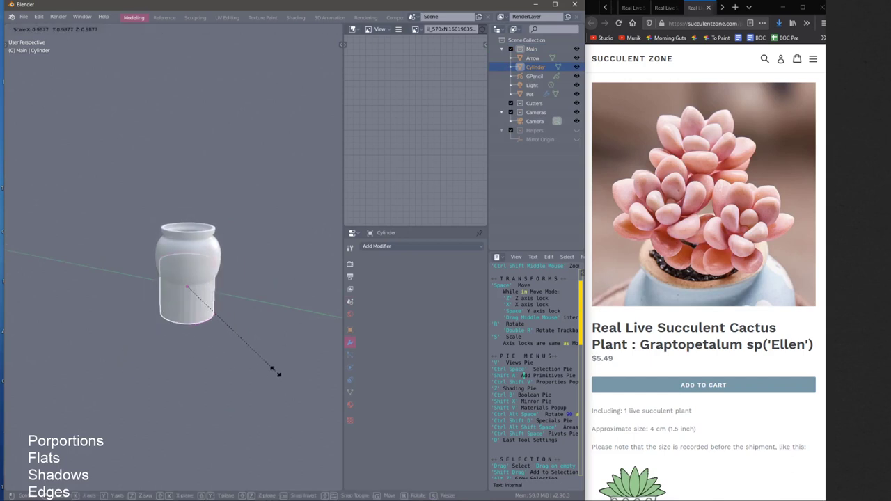
left_click(265, 368)
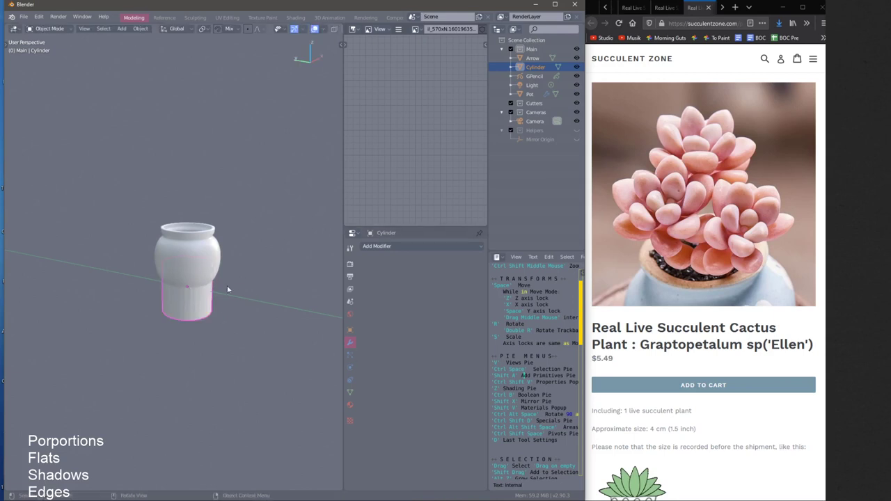
key("s")
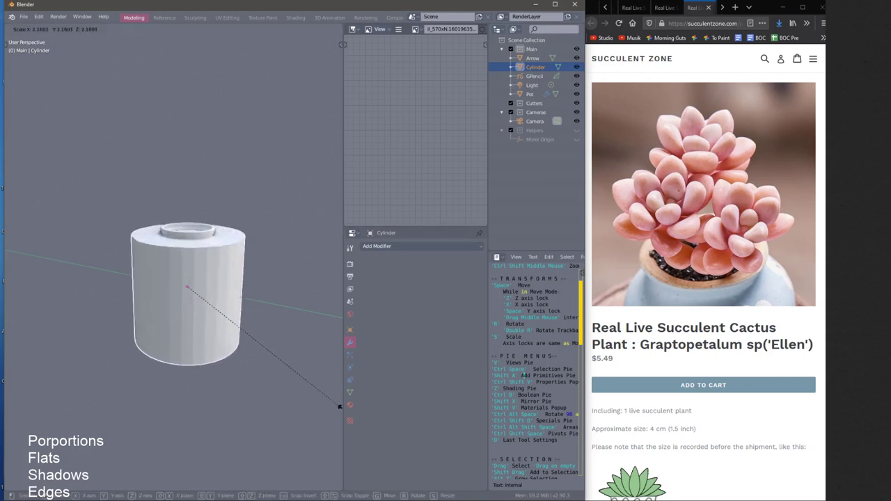
left_click(263, 364)
key("Tab")
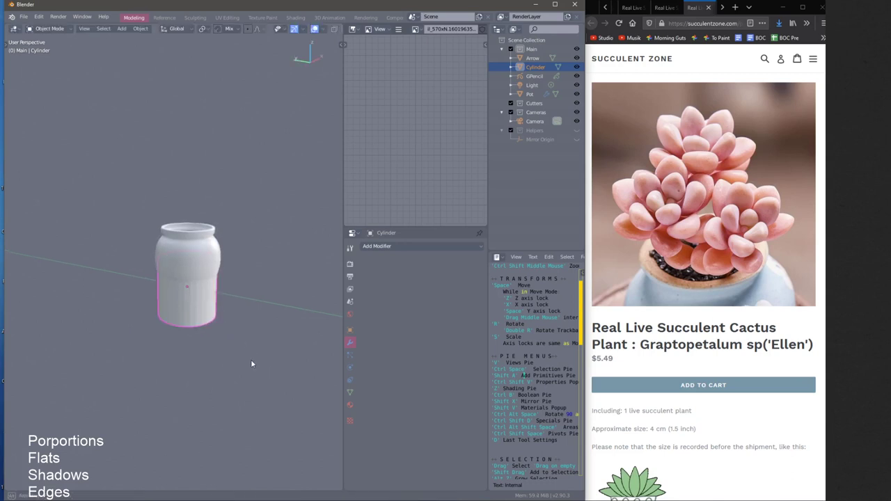
key("g")
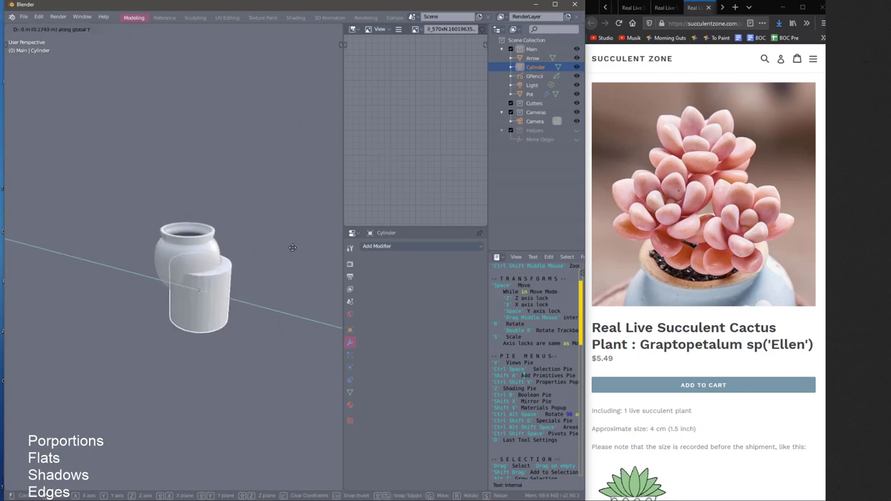
key("space")
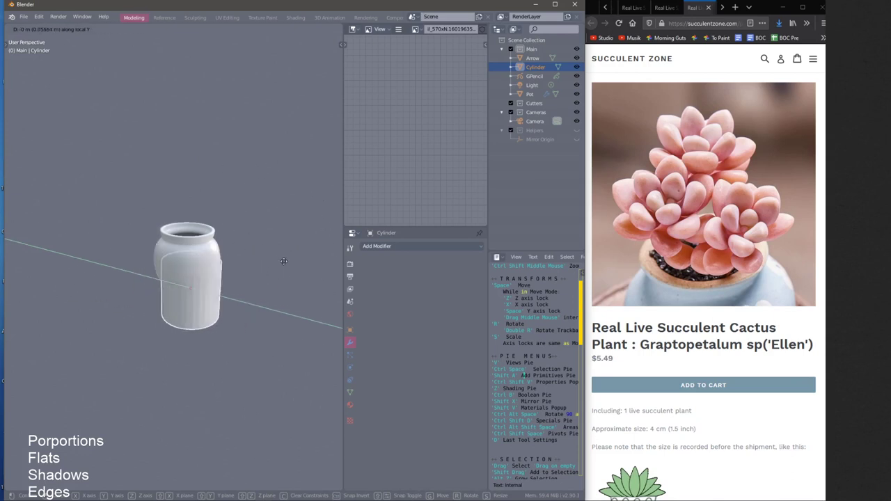
right_click(244, 271)
Move the cylinder straight up along the global Z axis until it floats clear above the pot
key("g")
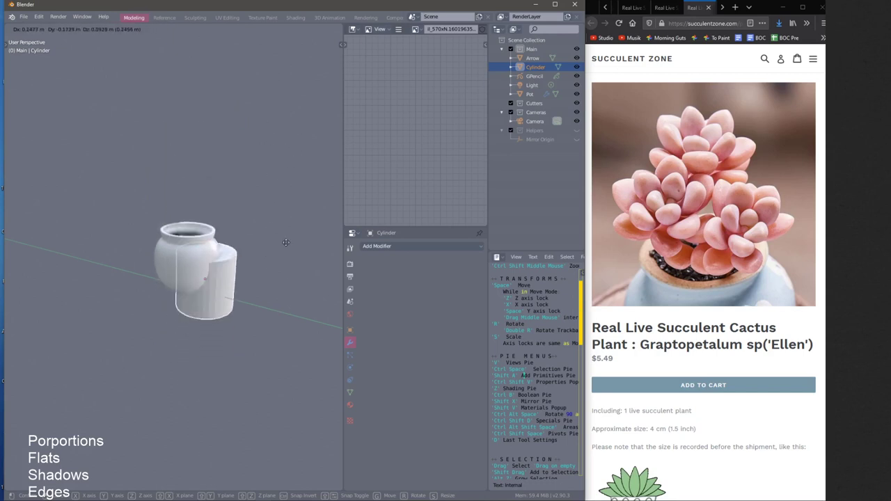
key("z")
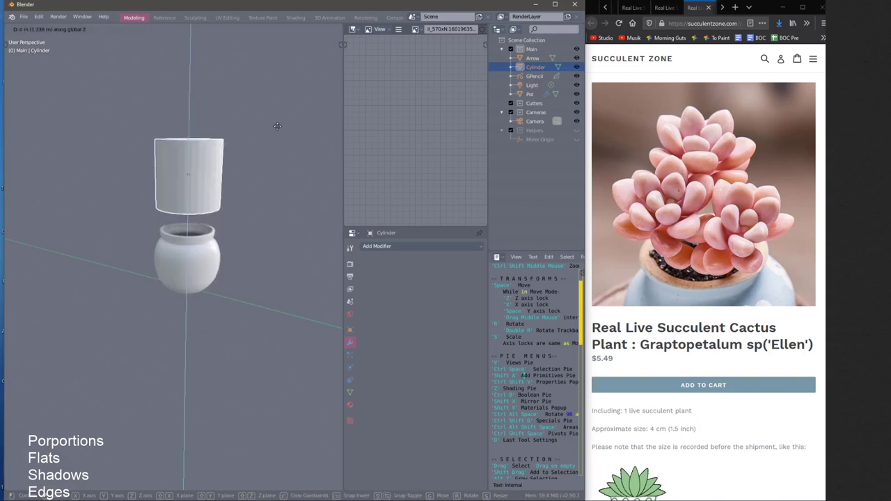
left_click(269, 135)
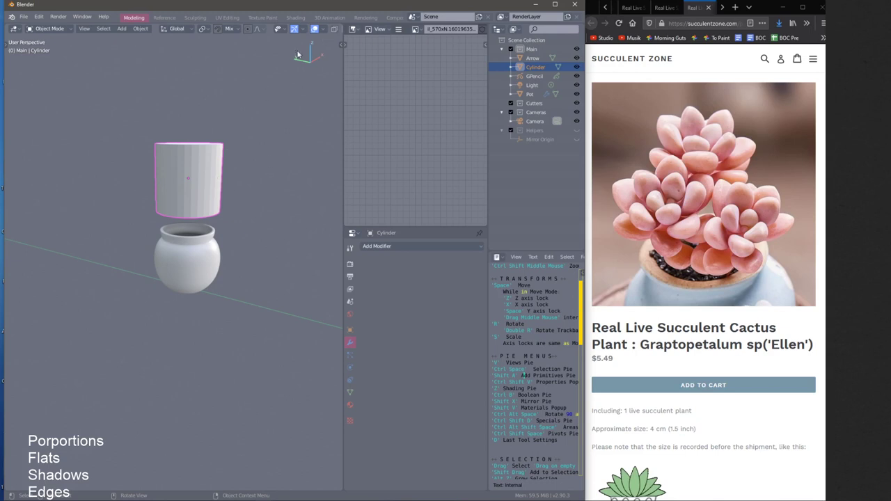
left_click_drag(305, 60, 311, 54)
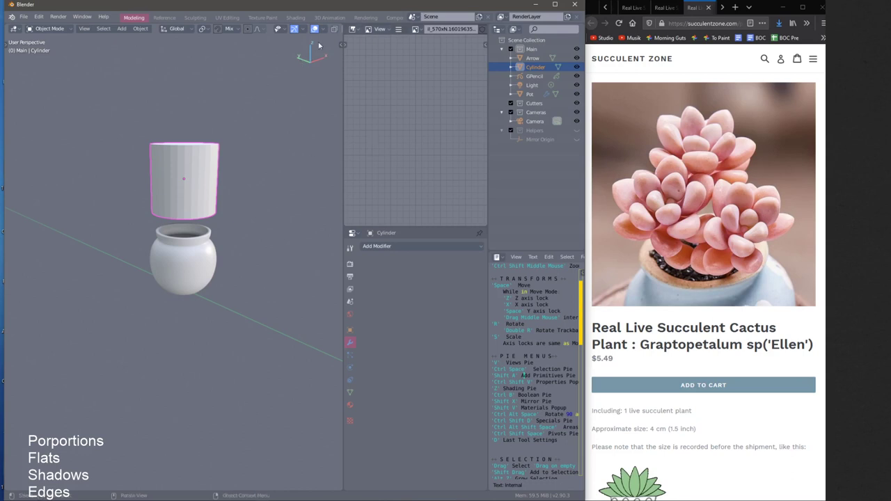
Try moving the cylinder along the X and Y axes, but place it along Z just above the pot's opening
middle_click_drag(265, 128, 240, 162)
key("space")
key("x")
key("y")
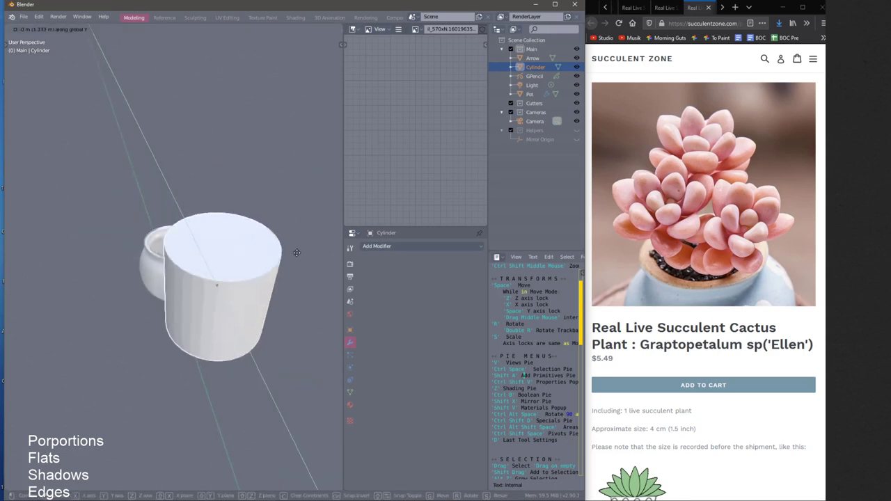
key("z")
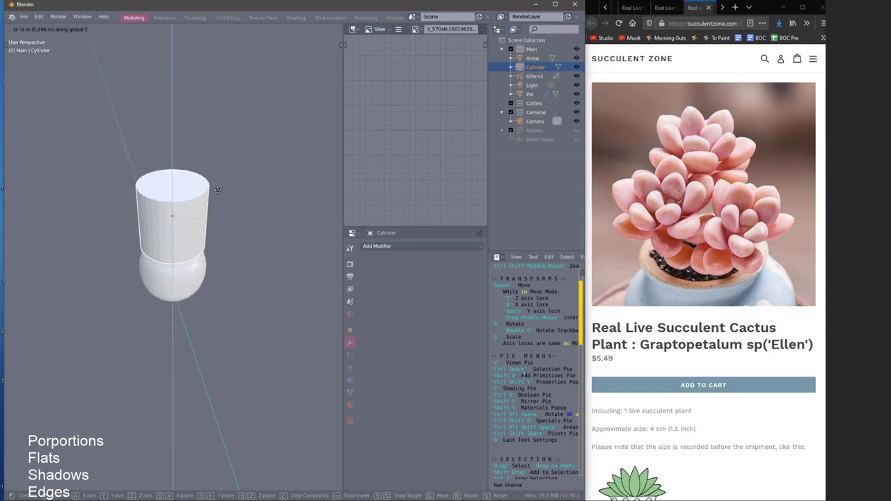
left_click(233, 181)
mouse_move(233, 181)
middle_mouse_down()
mouse_move(247, 180)
mouse_move(251, 168)
mouse_move(231, 170)
middle_mouse_up()
key("g")
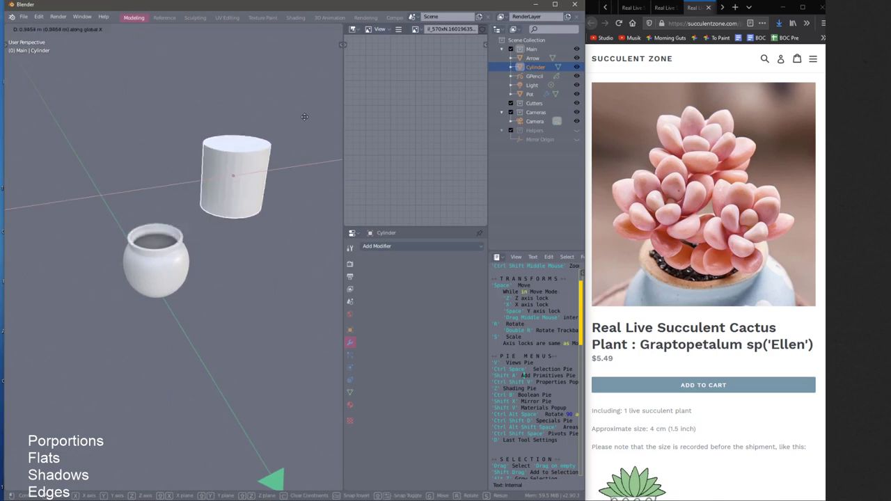
key("y")
key("z")
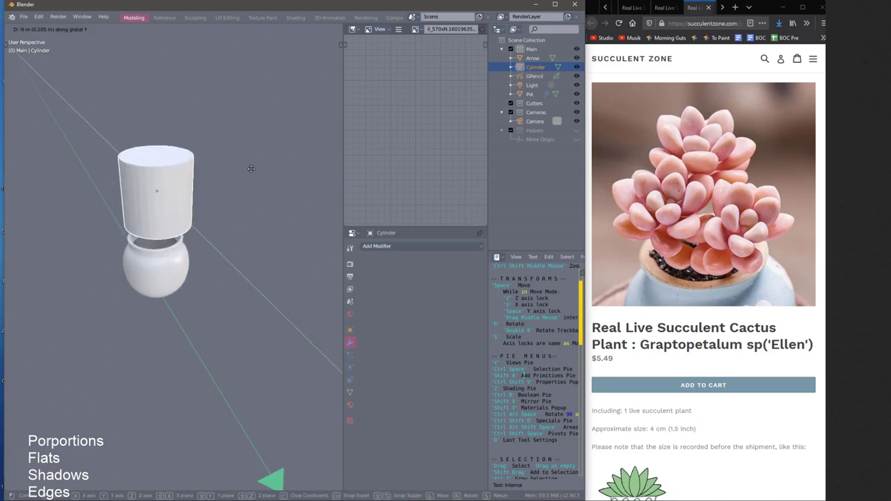
left_click(253, 180)
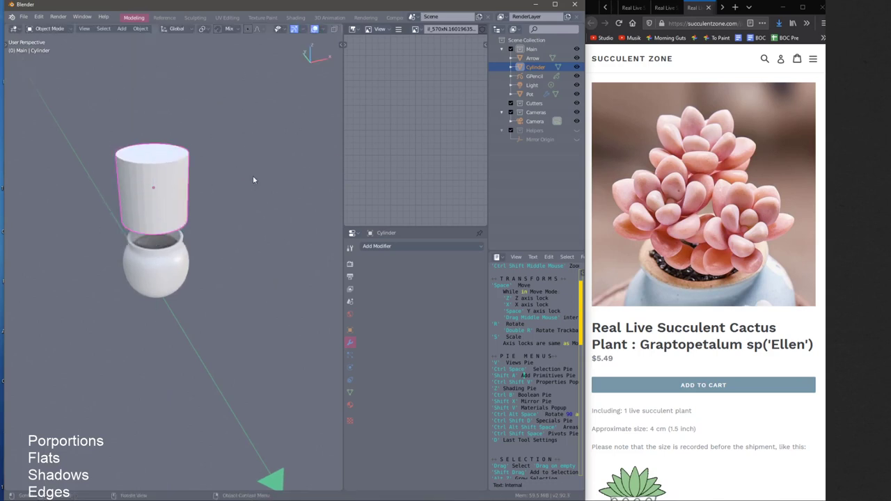
Scale the cylinder down uniformly to about the width of the pot's rim and set its height along Z just above the pot
middle_click_drag(253, 175, 249, 165)
key("g")
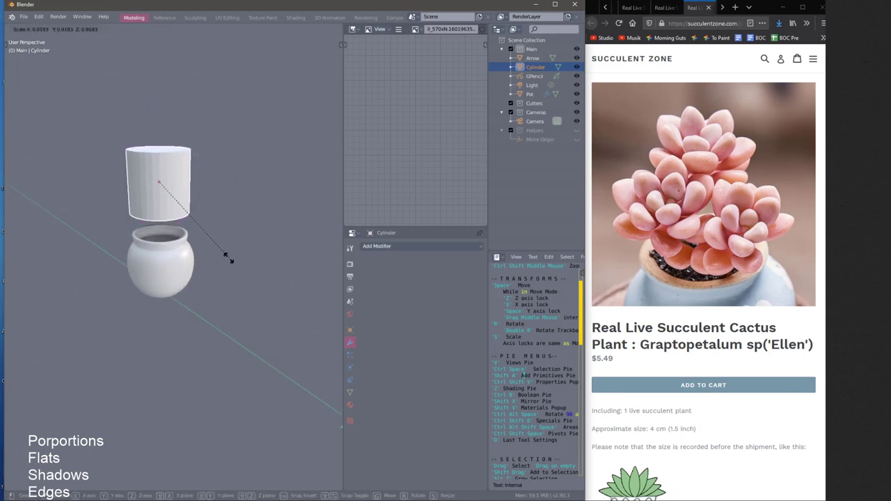
key("z")
left_click(220, 243)
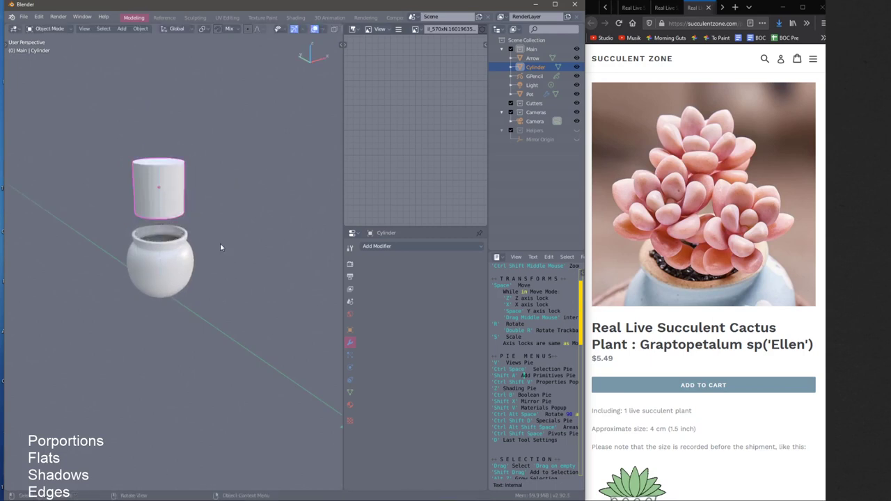
Edit the cylinder's mesh in face selection mode and delete its top cap face
scroll(218, 241, "up", 2)
scroll(185, 224, "up", 3)
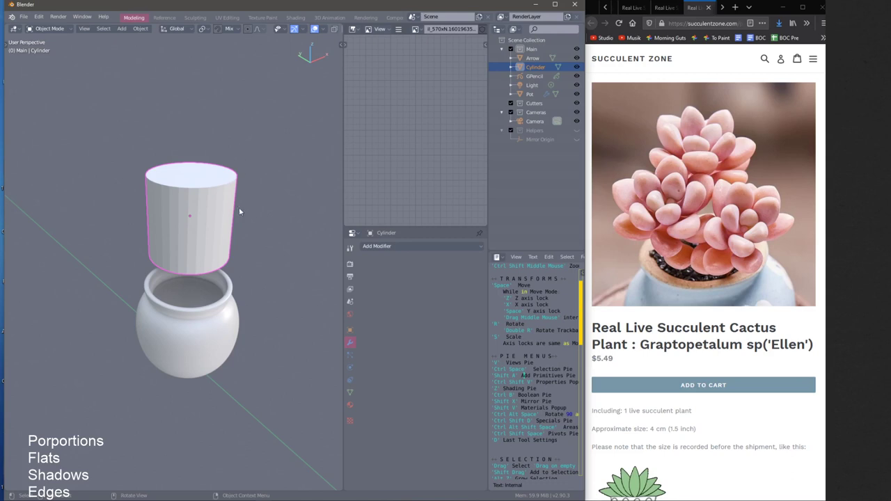
key("ctrl+space")
key("ctrl+space")
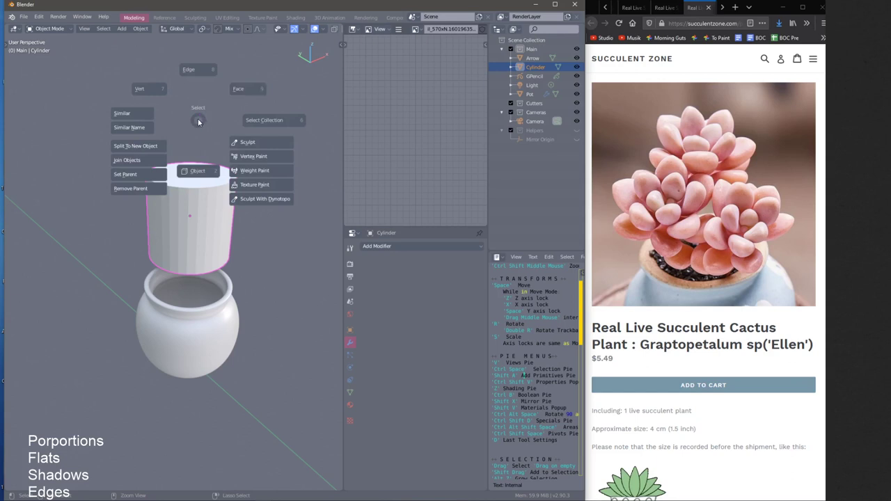
left_click(239, 90)
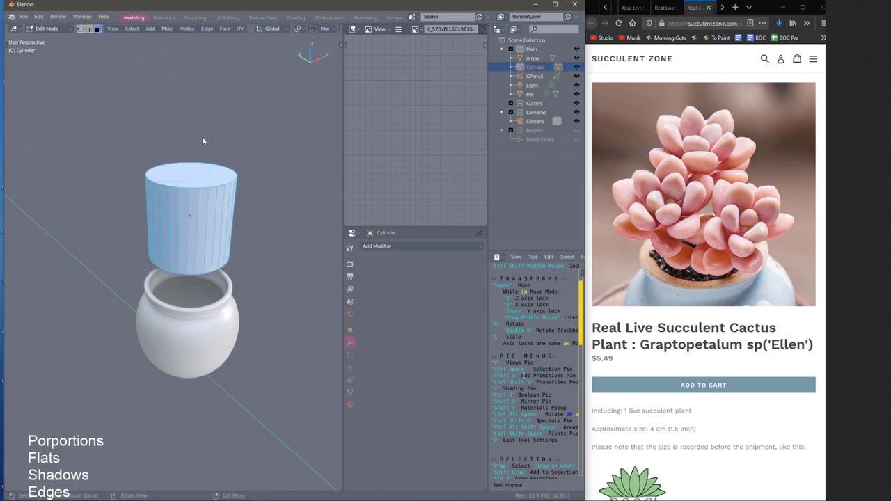
mouse_move(233, 190)
middle_mouse_down()
mouse_move(229, 204)
mouse_move(242, 177)
middle_mouse_up()
left_click(252, 207)
left_click_drag(212, 235, 198, 239)
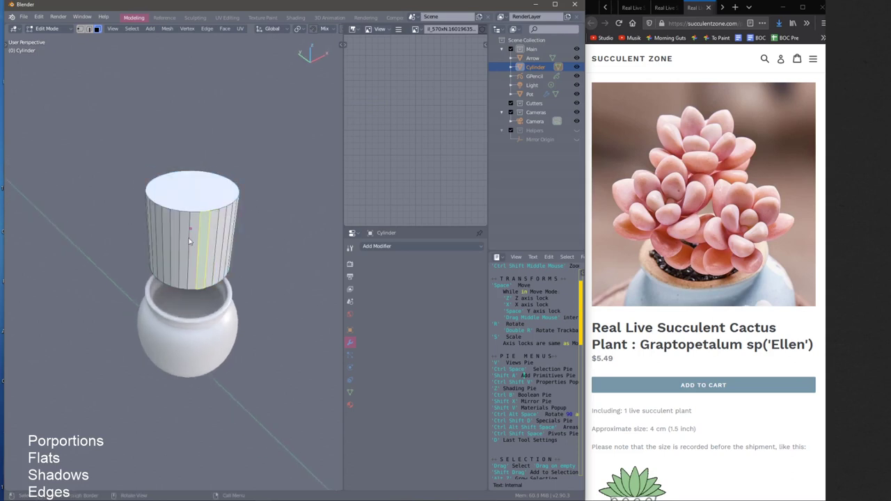
left_click(177, 246)
left_click(195, 199)
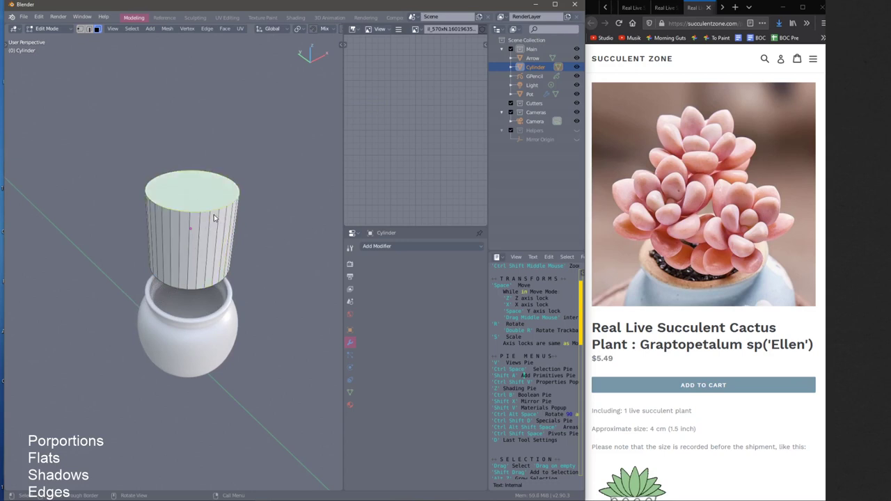
key("x")
Raise the cylinder's bottom face along Z so the open cylinder becomes a shallow dish
middle_click_drag(229, 243, 228, 263)
left_click(235, 256)
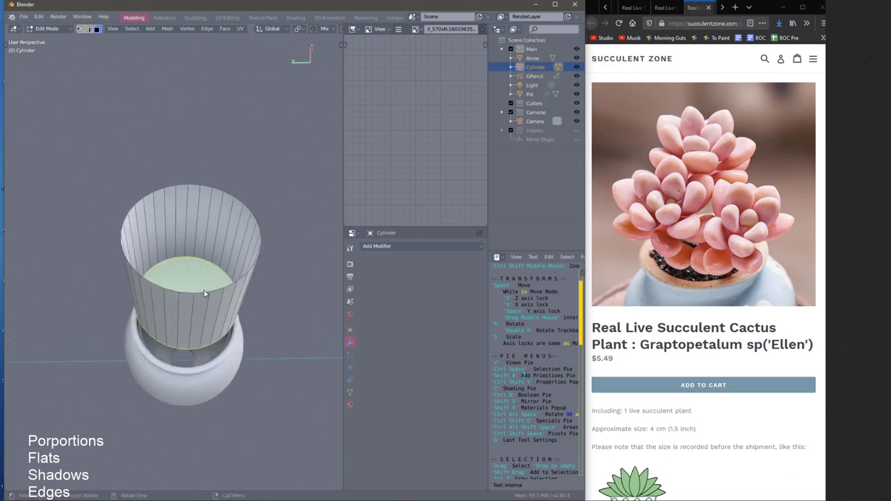
middle_click_drag(216, 285, 256, 353)
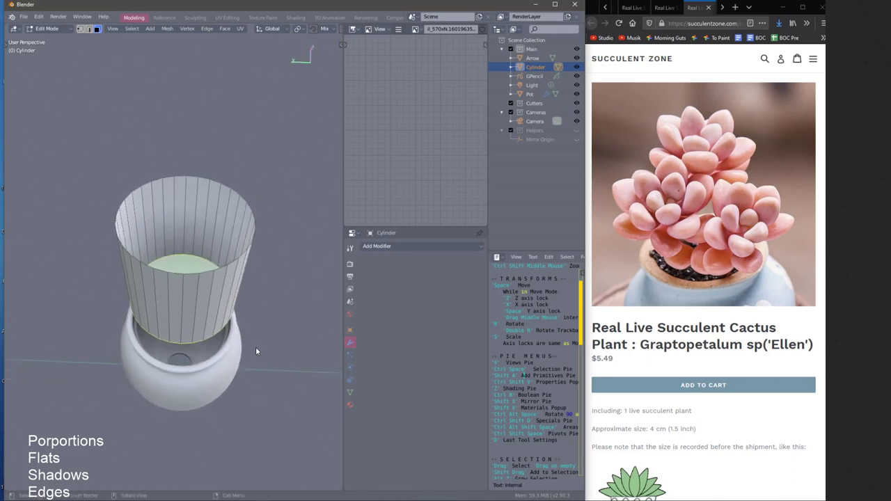
key("g")
key("z")
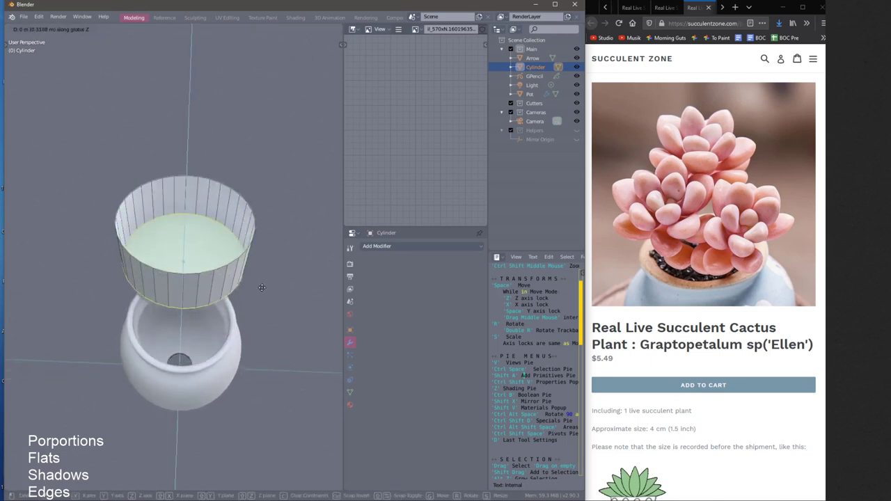
left_click(257, 285)
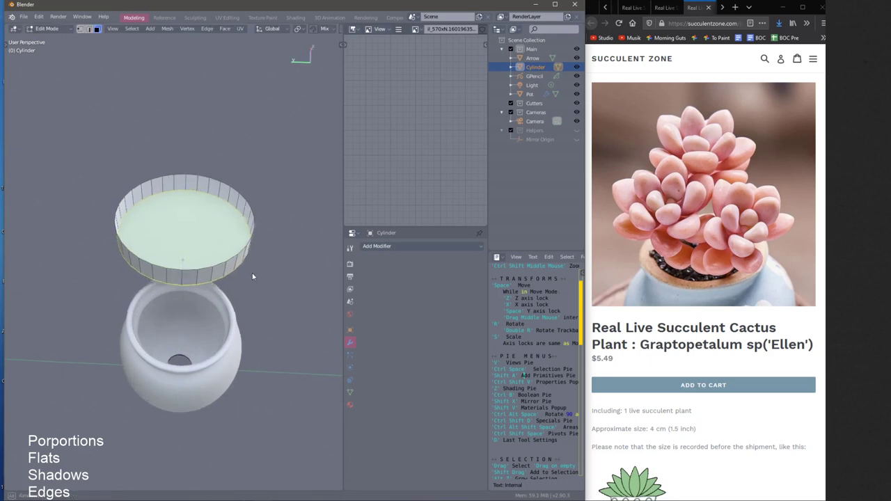
mouse_move(252, 275)
middle_mouse_down()
mouse_move(257, 261)
mouse_move(257, 272)
middle_mouse_up()
key("space")
key("z")
left_click(254, 285)
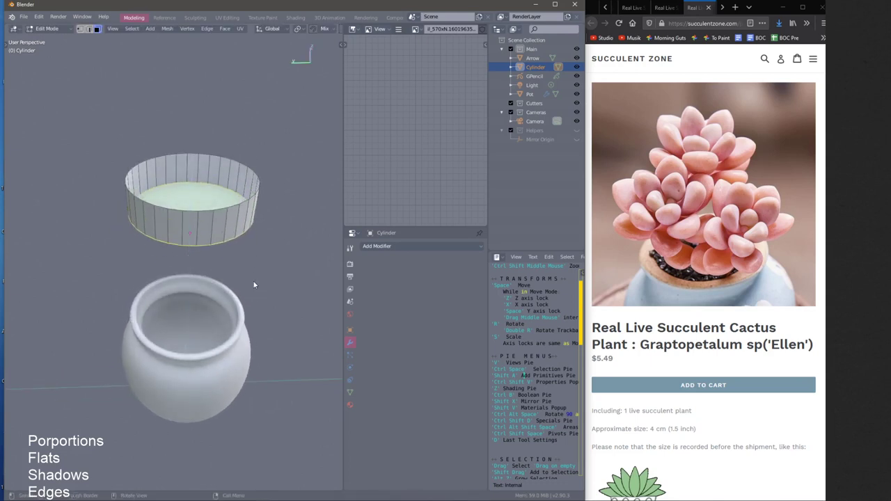
Scale the dish's bottom face down to about 0.93 to taper the wall inward
key("s")
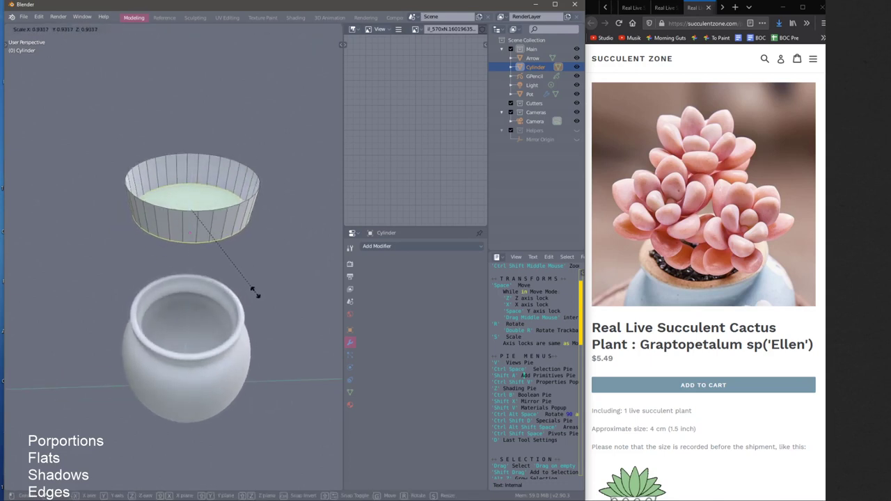
left_click(255, 293)
middle_click_drag(256, 290, 240, 236)
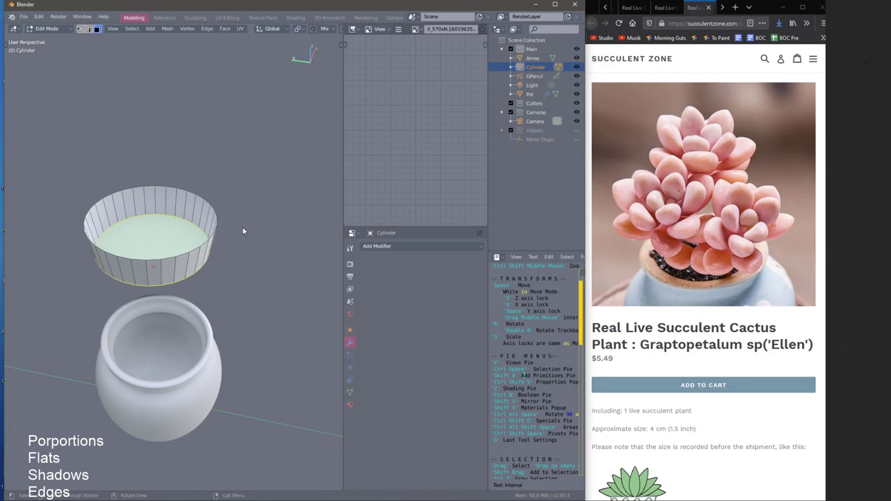
Clear the selection, try selecting individual wall faces of the dish, and reselect its bottom face
key("alt+a")
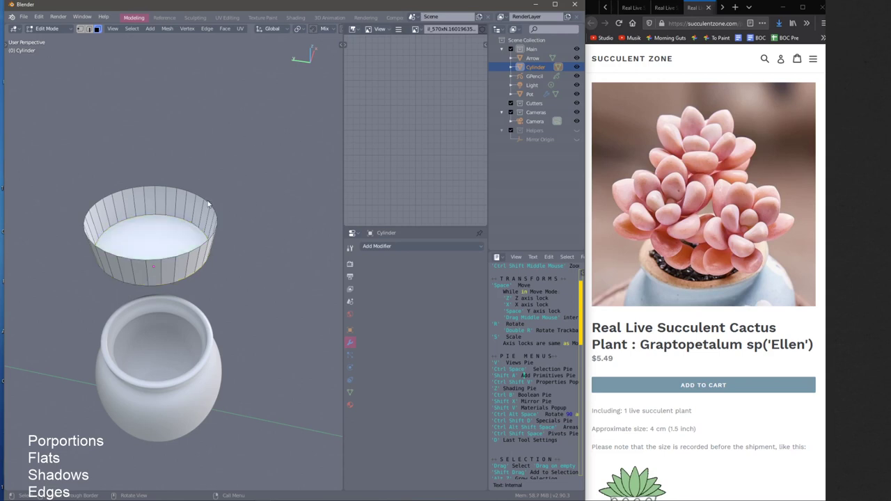
left_click(169, 246)
mouse_move(169, 247)
middle_mouse_down()
mouse_move(170, 237)
mouse_move(167, 245)
middle_mouse_up()
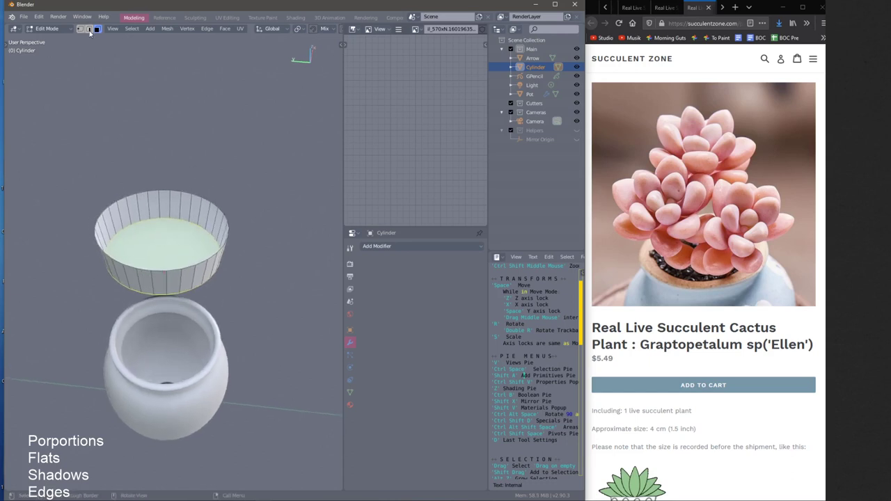
left_click(206, 221)
left_click(163, 253)
left_click(149, 212)
left_click(204, 216)
left_click(163, 257)
left_click(133, 215)
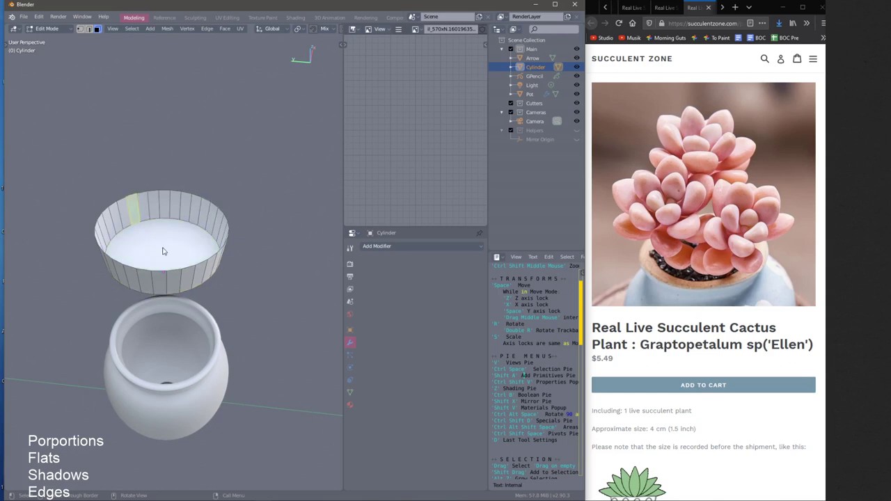
left_click(163, 252)
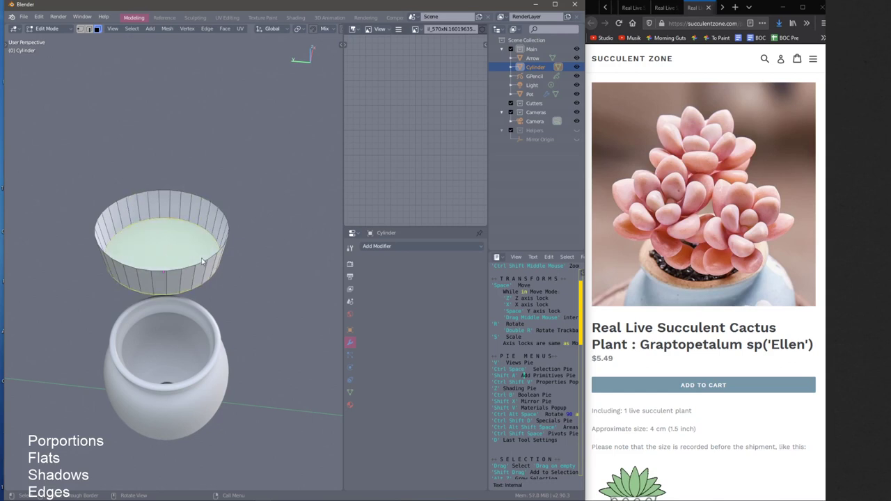
Slide the bottom face down along Z and back up to a shallow dish depth, and return to Object mode
key("g")
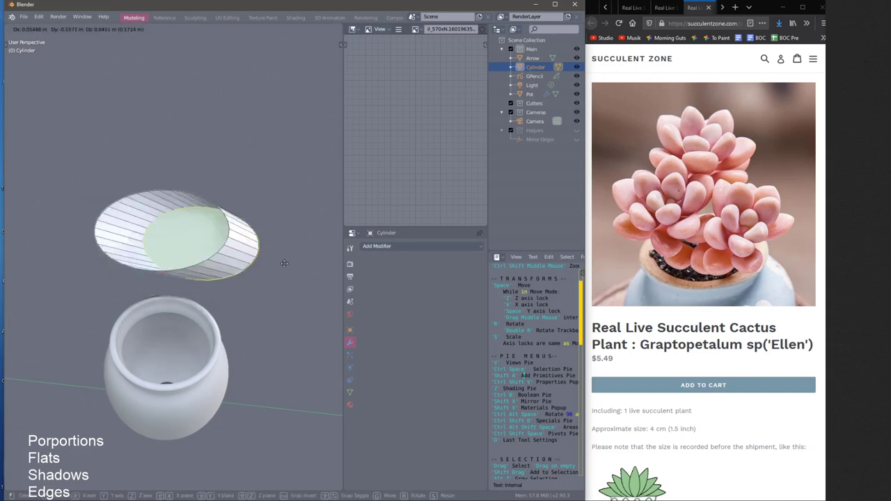
key("z")
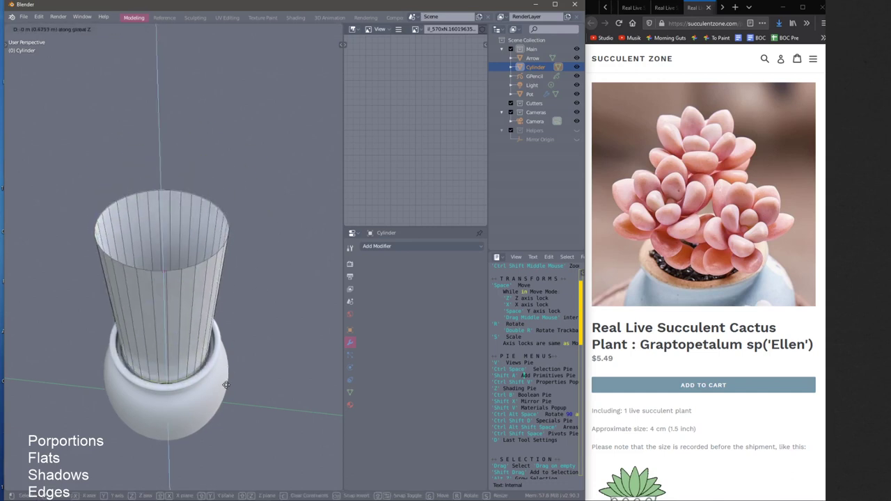
left_click(229, 286)
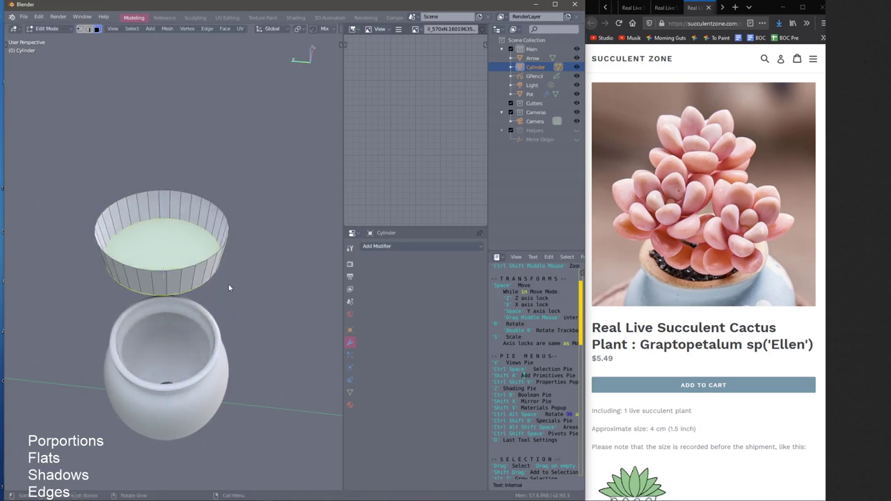
mouse_move(229, 284)
middle_mouse_down()
mouse_move(259, 270)
mouse_move(232, 278)
middle_mouse_up()
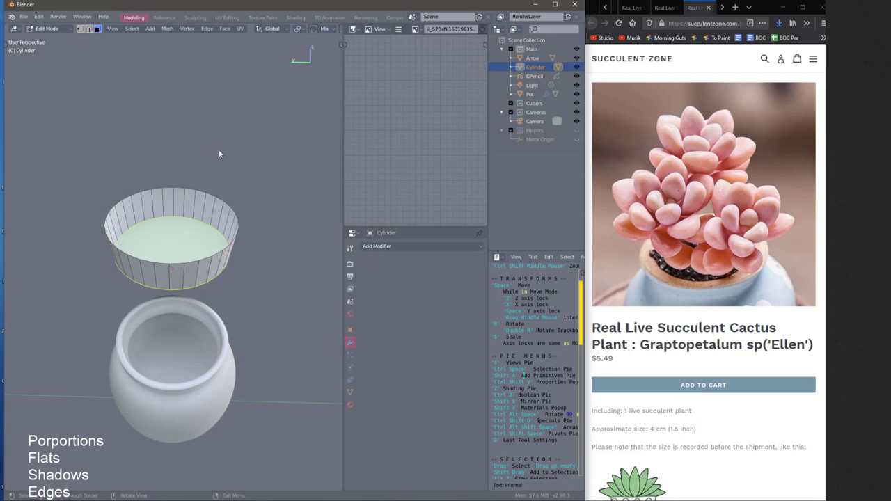
key("ctrl+space")
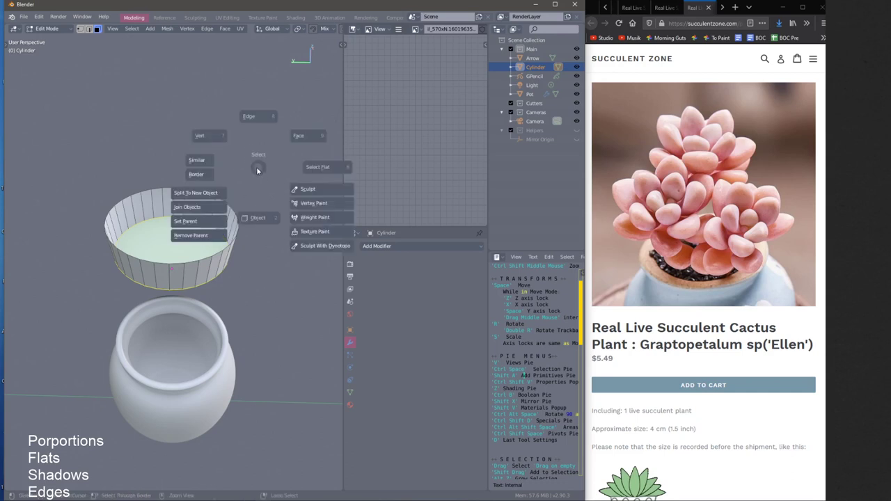
left_click(256, 221)
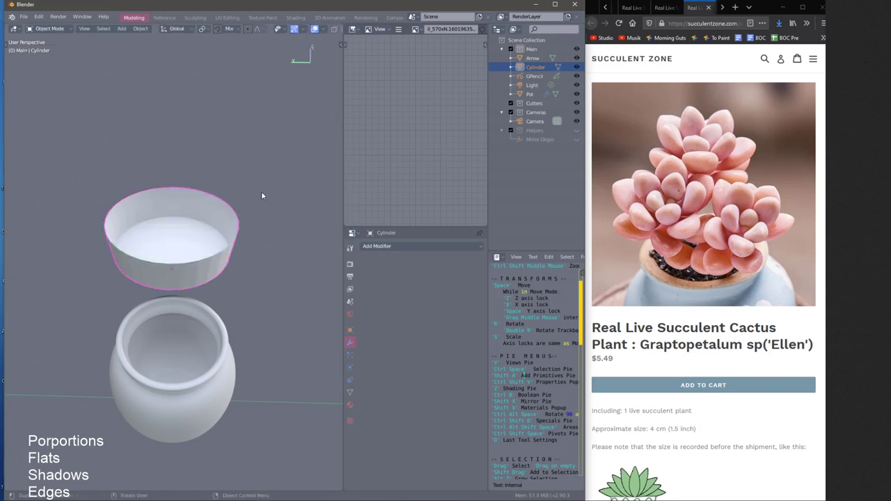
Add a cube, scale it down to a small block and raise it along Z above the dish
key("shift+a")
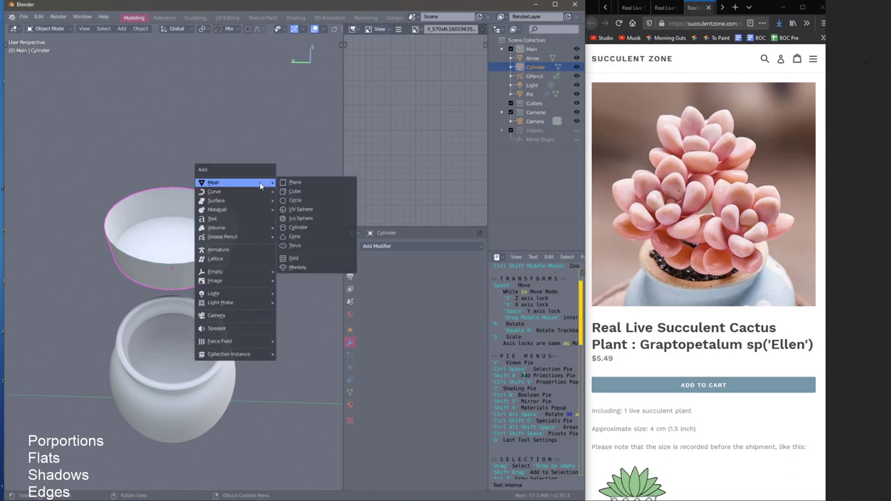
left_click(296, 192)
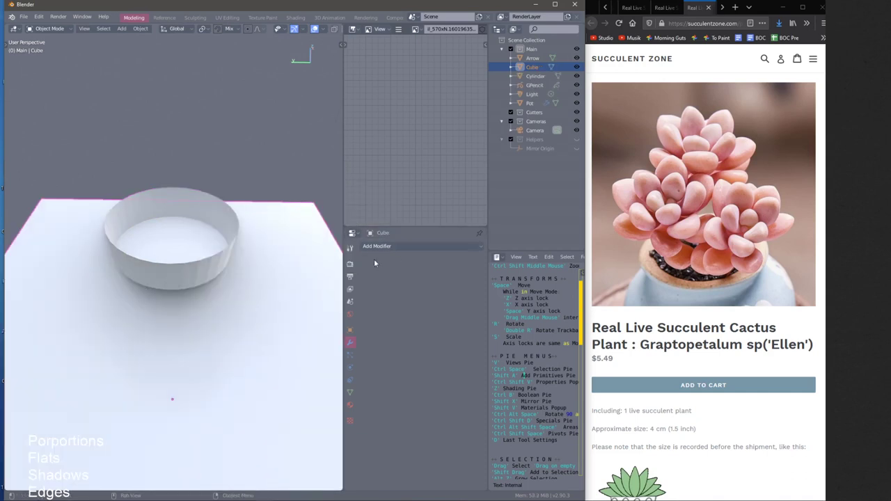
key("s")
left_click(198, 398)
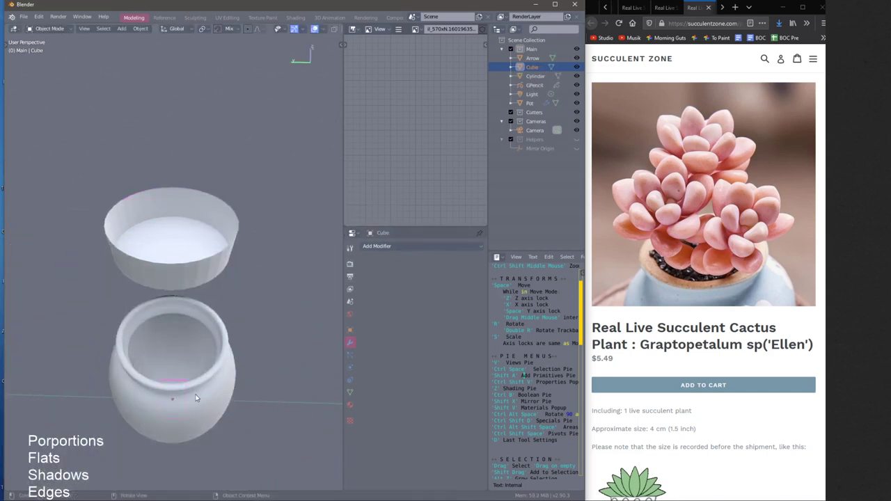
key("space")
key("z")
left_click(245, 134)
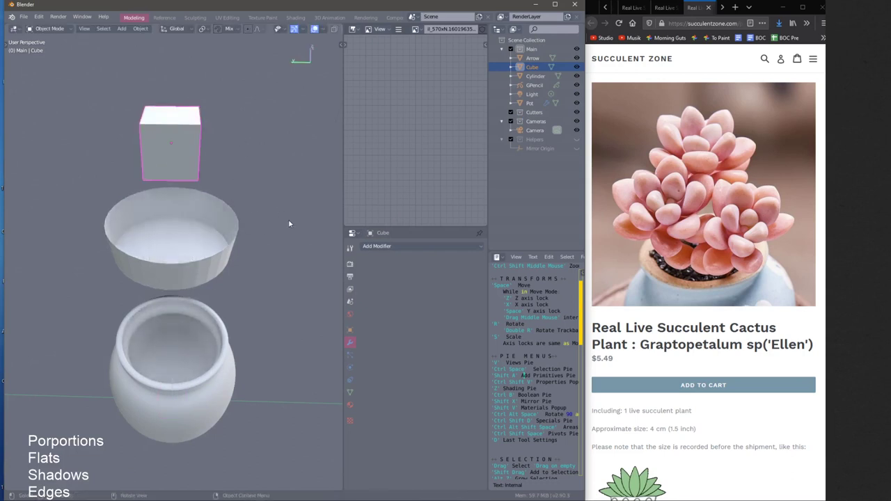
Flatten the cube along Z to about 0.32 of its height, and flatten it slightly more with a second Z scale
middle_click_drag(289, 223, 265, 217)
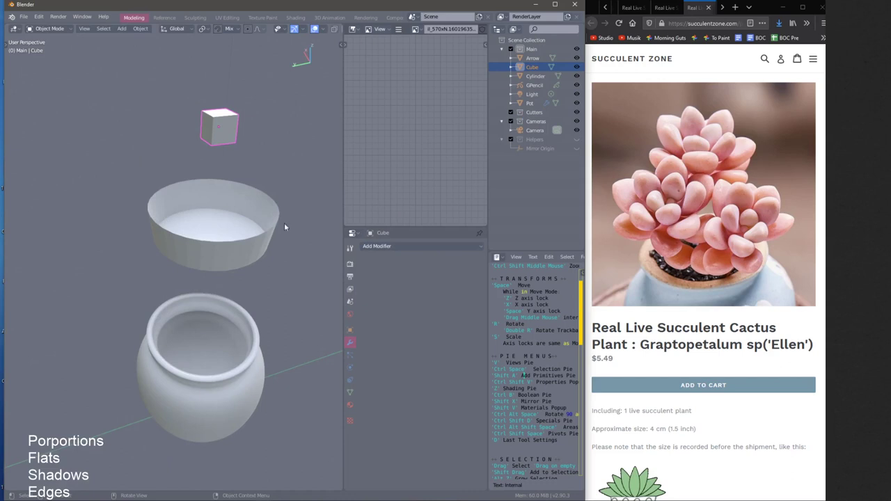
key("s")
key("z")
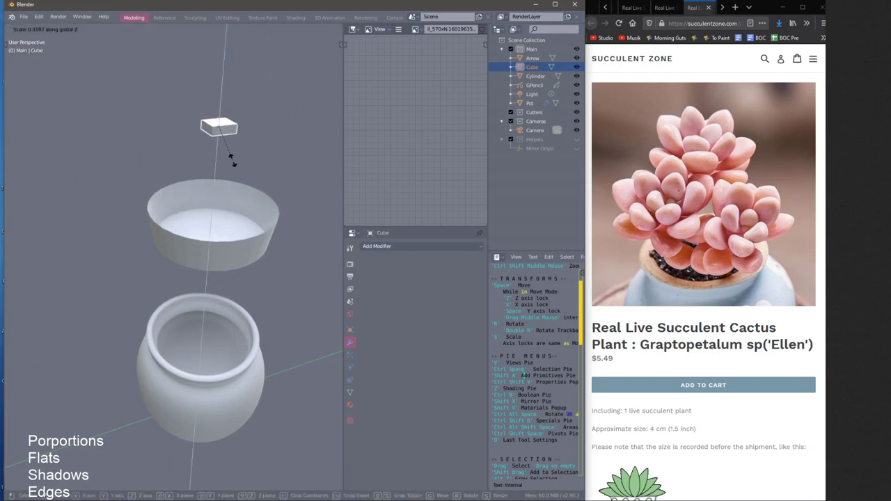
left_click(244, 166)
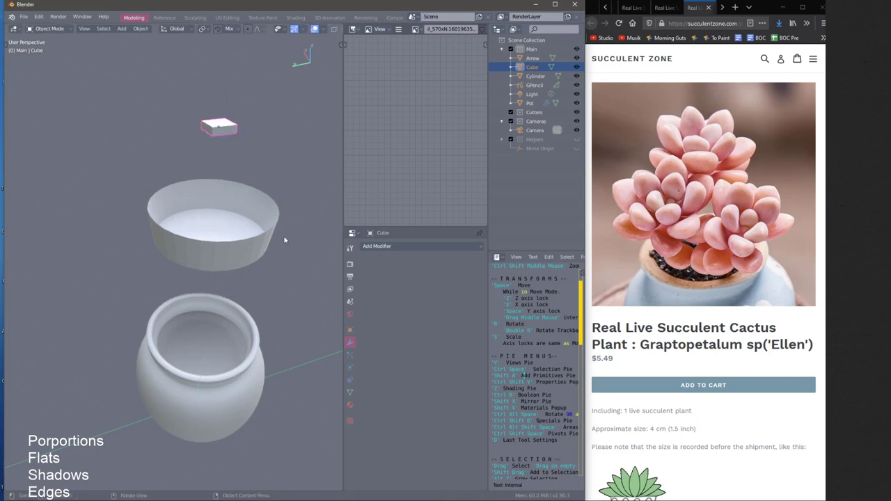
key("s")
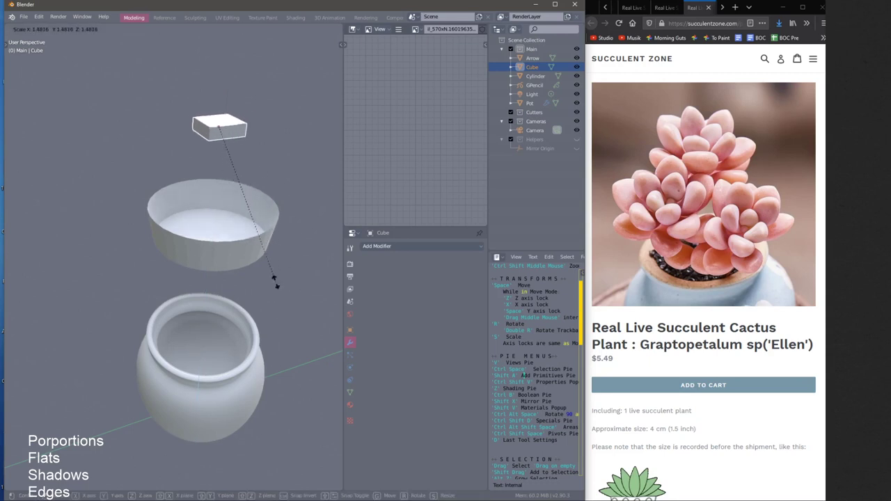
key("z")
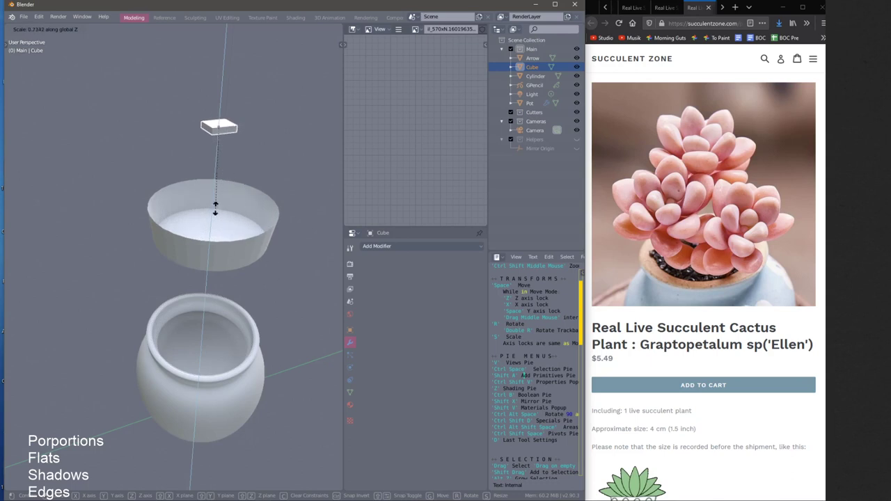
left_click(246, 220)
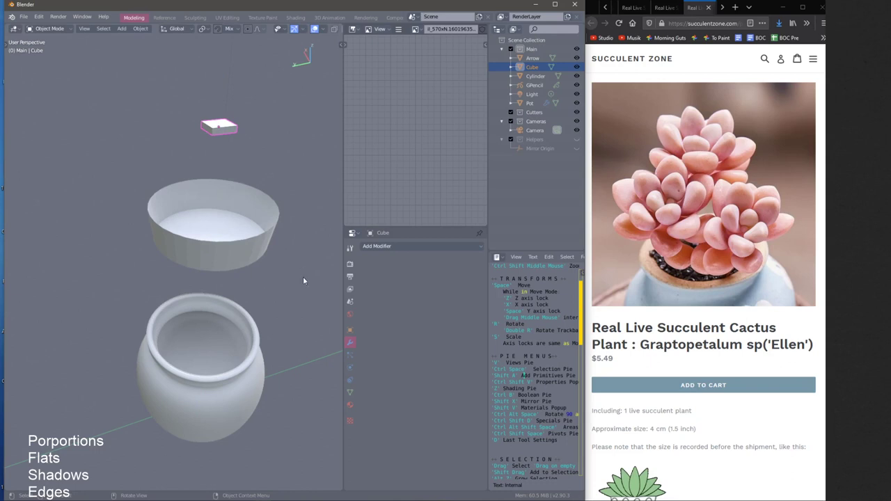
Scale the flattened cube down uniformly in two passes and move it down close to the dish's rim
key("s")
left_click(263, 215)
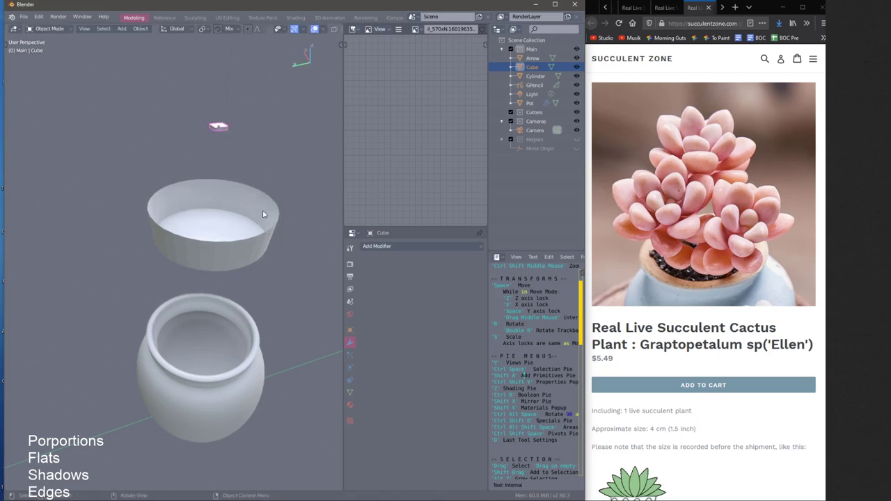
key("s")
left_click(276, 224)
middle_click_drag(298, 224, 234, 227)
key("space")
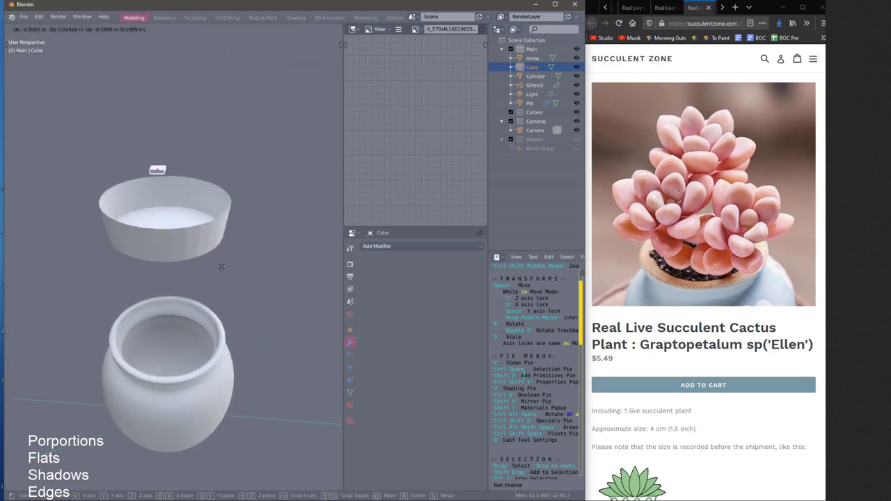
left_click(215, 312)
Readjust the small block's overall scale and reposition it just above the dish opening, finishing with a move along Z
middle_click_drag(215, 313, 239, 237)
key("s")
left_click(240, 304)
key("s")
left_click(293, 346)
key("space")
left_click(275, 232)
key("space")
key("z")
left_click(238, 237)
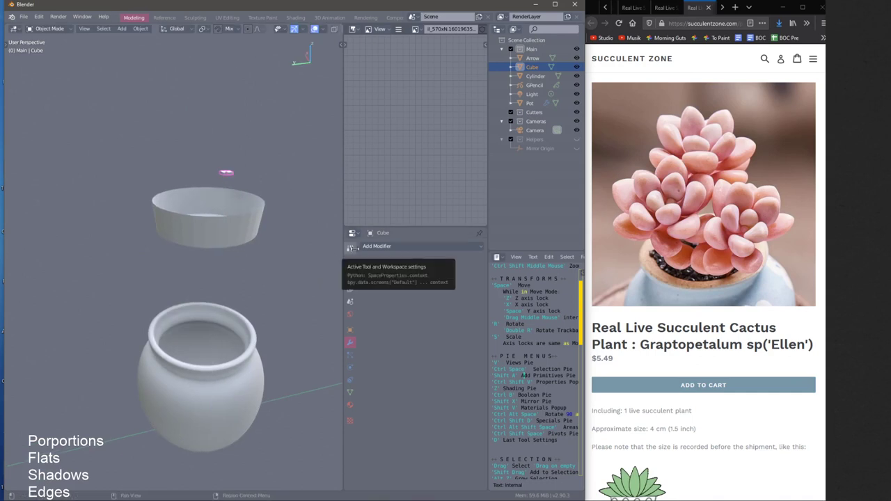
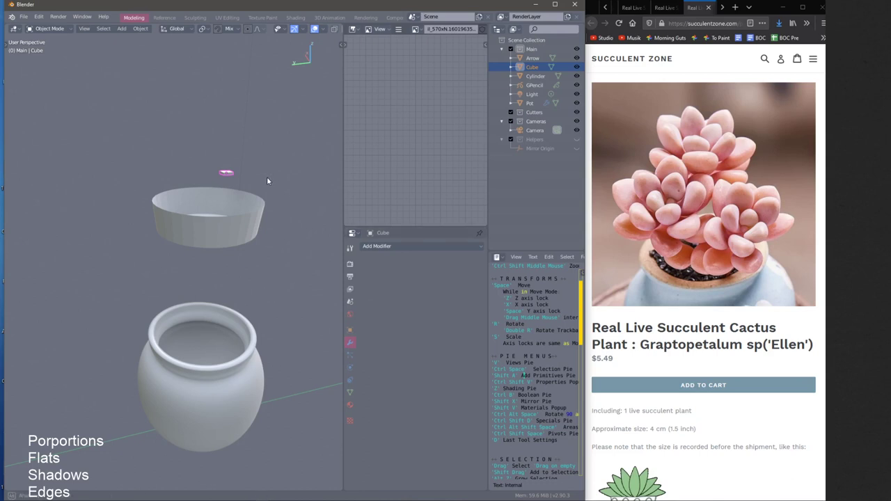
Toggle isolation of the small block on and off several times, ending with all objects shown
middle_click_drag(266, 177, 263, 157)
key("z")
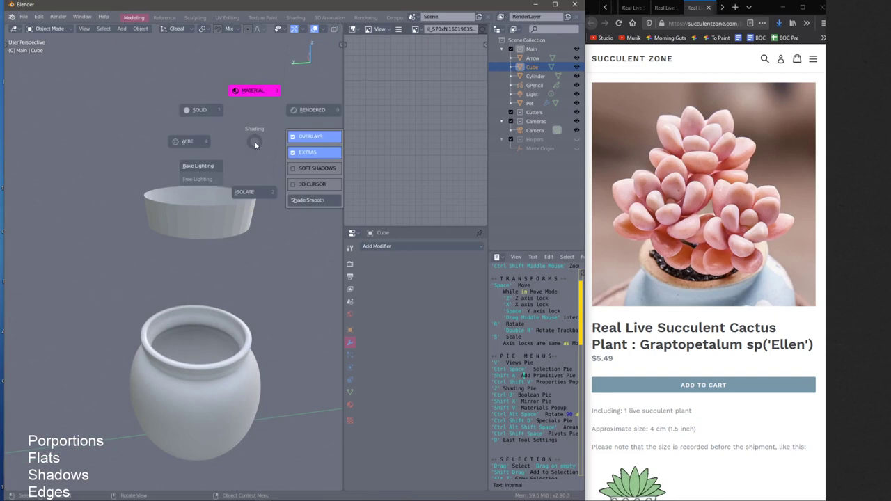
left_click(251, 197)
key("z")
left_click(255, 201)
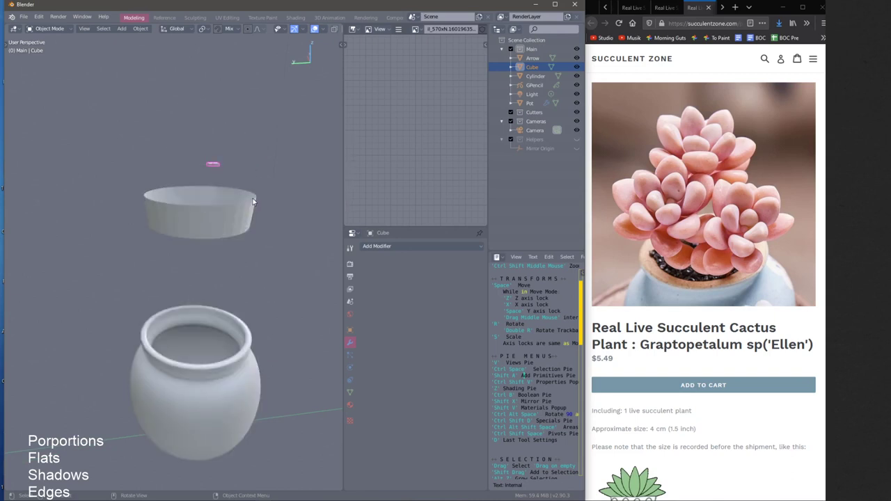
key("z")
left_click(260, 205)
key("z")
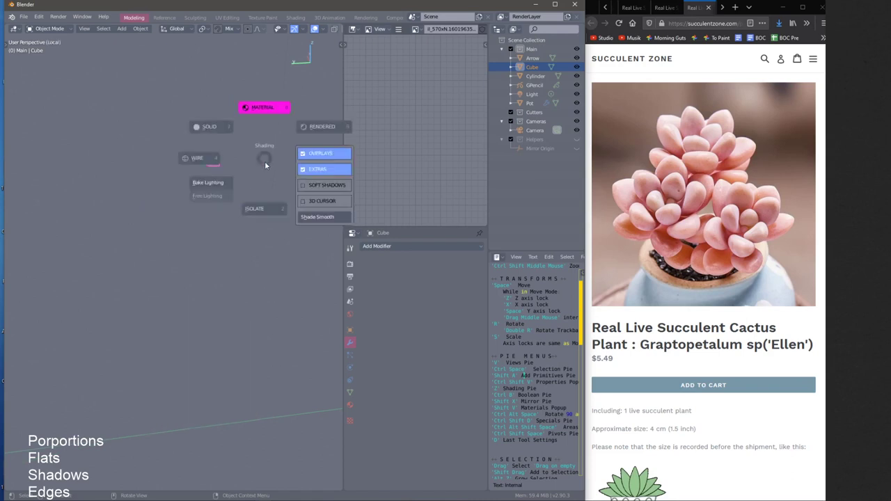
left_click(262, 206)
key("z")
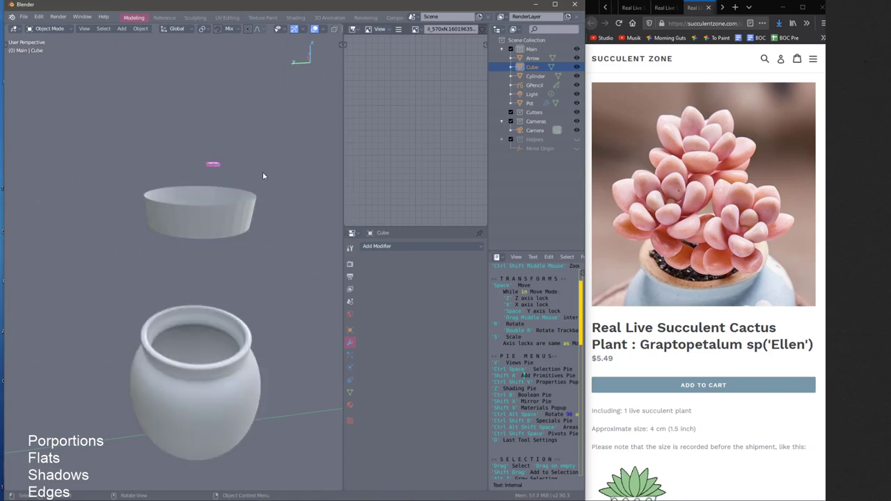
key("z")
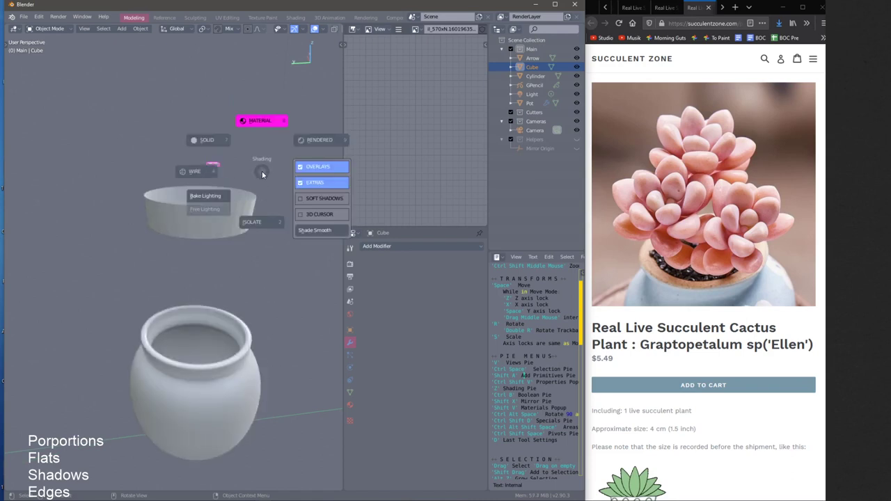
left_click(257, 225)
key("z")
left_click(263, 237)
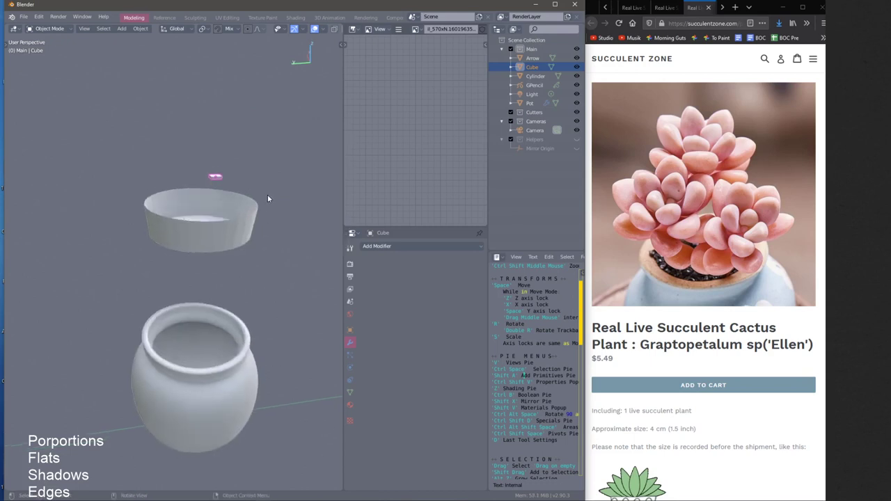
Deselect the block, select the dish and enable Rigid Body physics on it
scroll(278, 174, "up", 3)
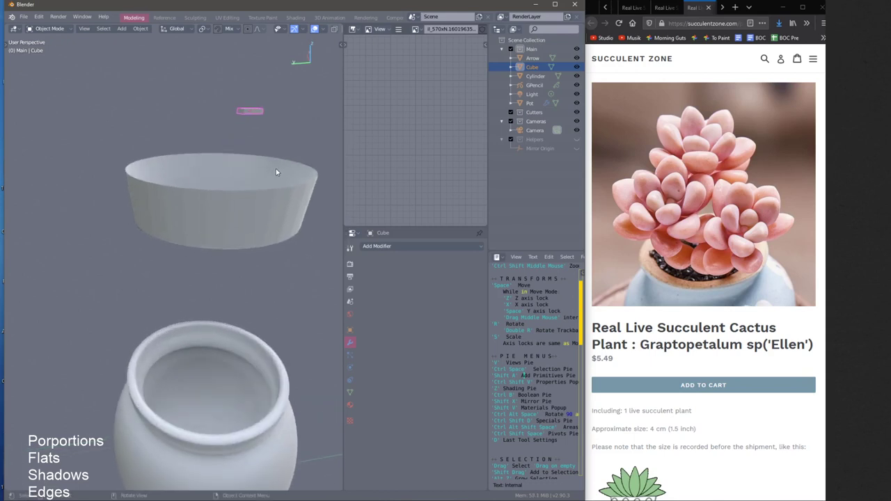
middle_click_drag(276, 169, 275, 173)
key("alt+a")
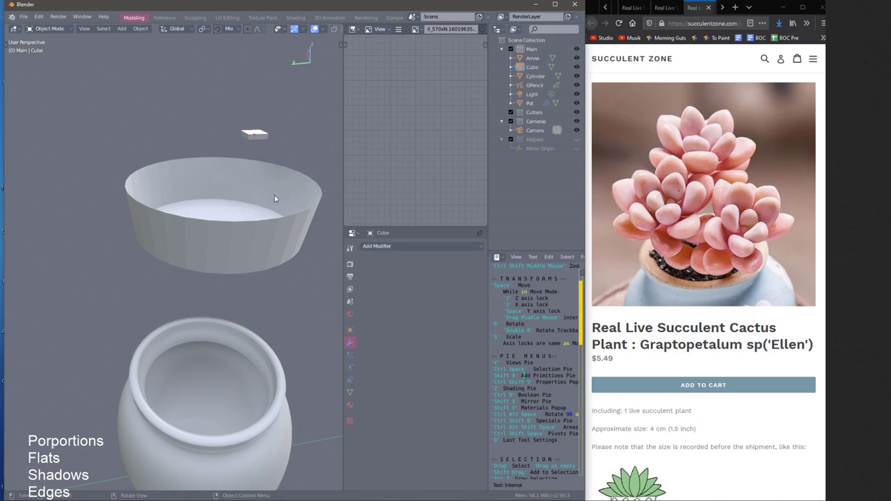
left_click(289, 234)
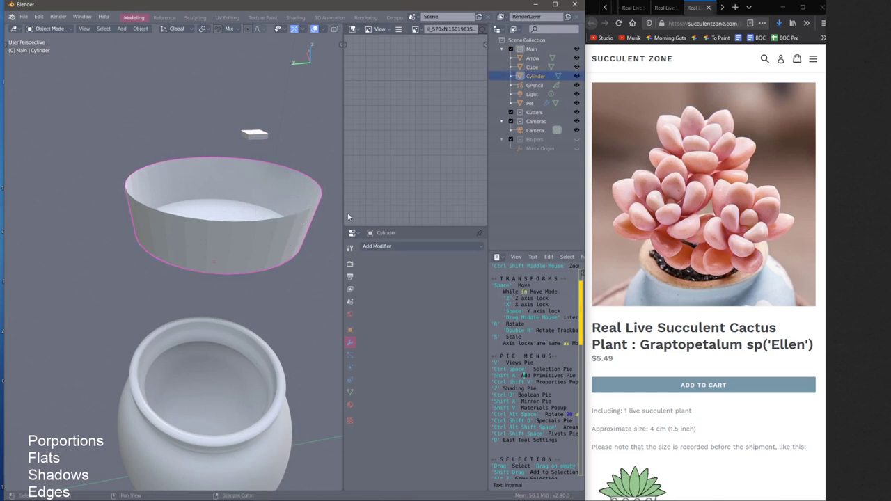
left_click(351, 356)
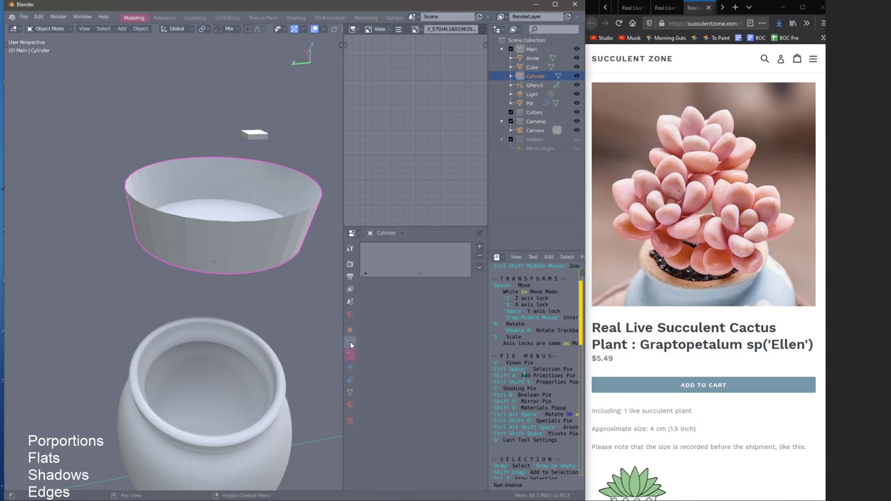
left_click(350, 343)
left_click(351, 356)
left_click(351, 369)
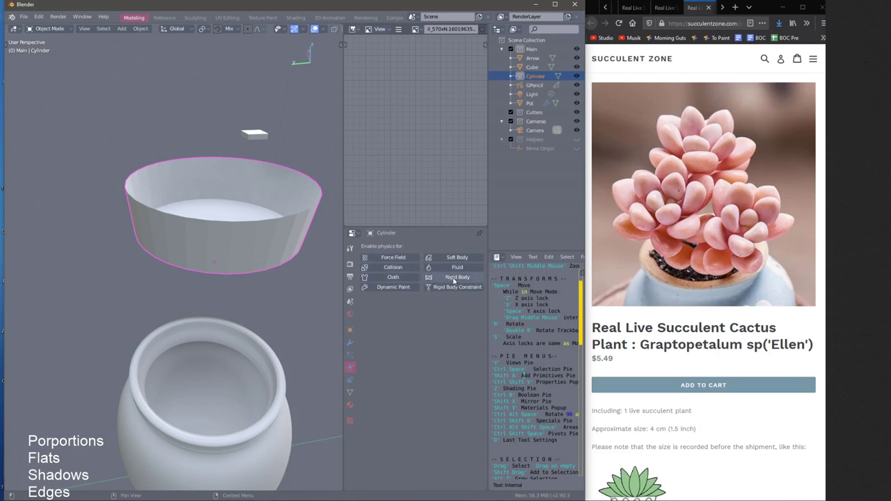
left_click(350, 343)
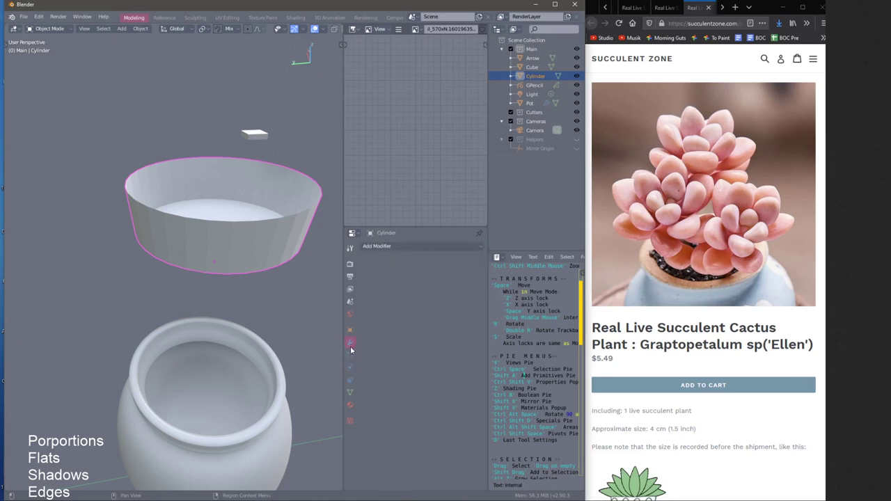
left_click(349, 368)
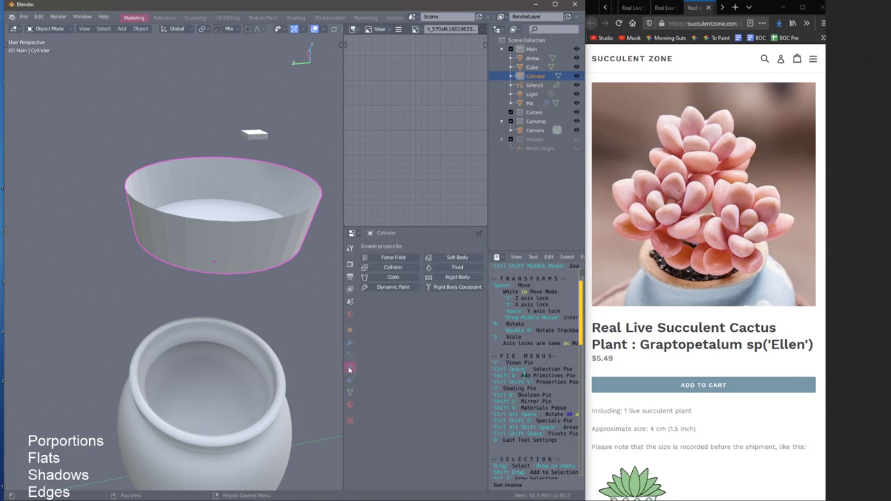
left_click(460, 280)
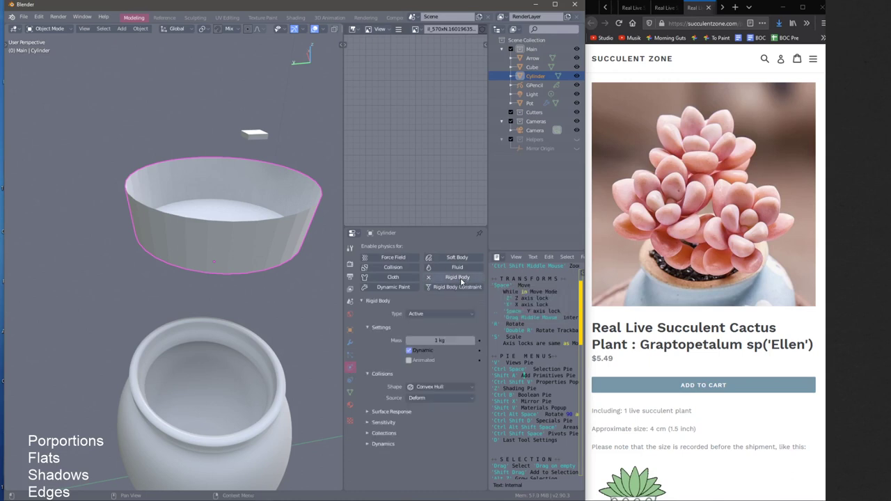
Set the dish's rigid body type to Passive
left_click(416, 315)
left_click(416, 314)
left_click(416, 315)
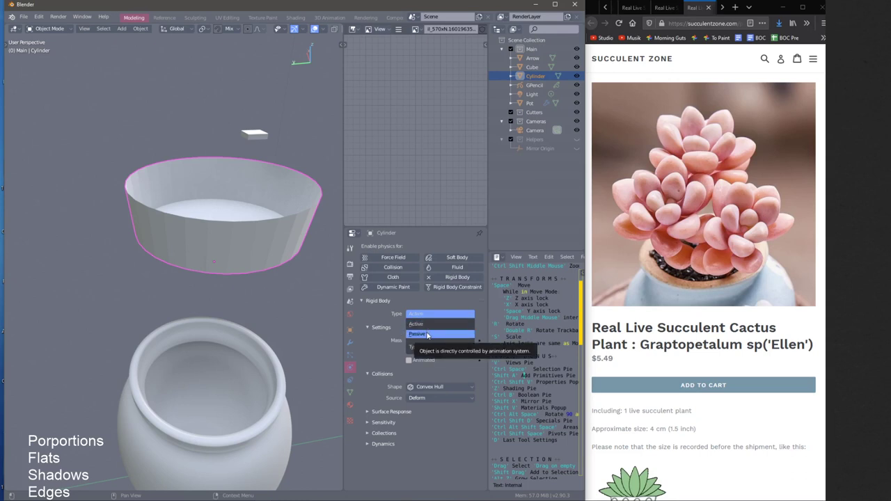
left_click(428, 335)
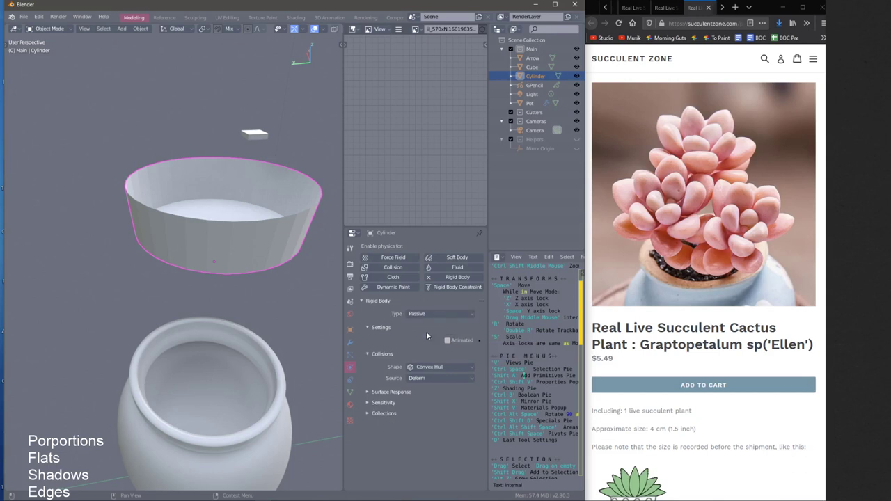
Set the collision shape of the dish's rigid body to Mesh
left_click(426, 372)
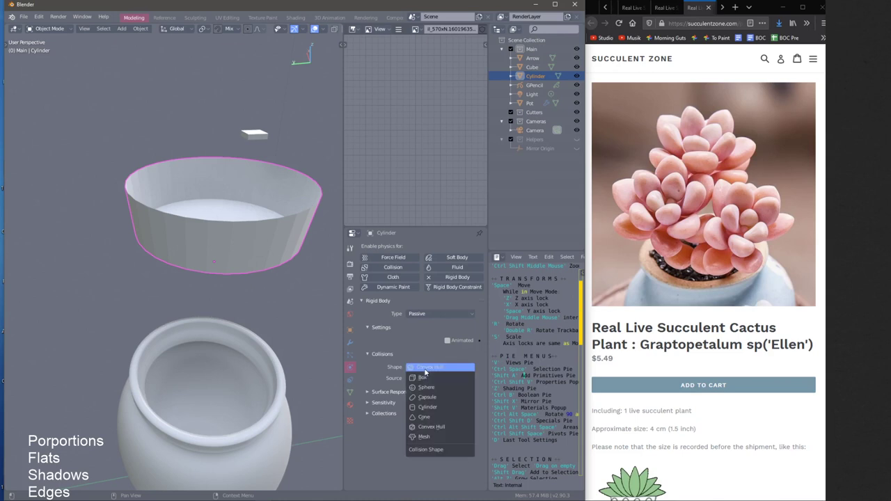
left_click(427, 373)
left_click(425, 371)
left_click(425, 374)
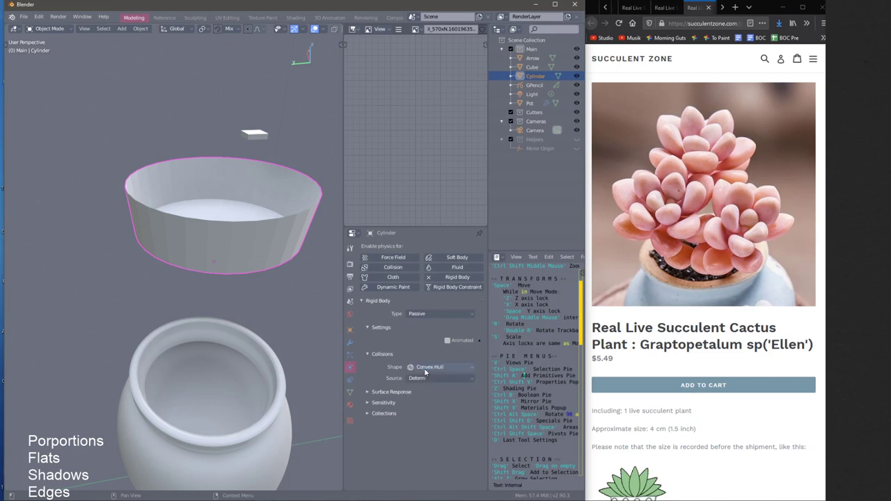
left_click(426, 373)
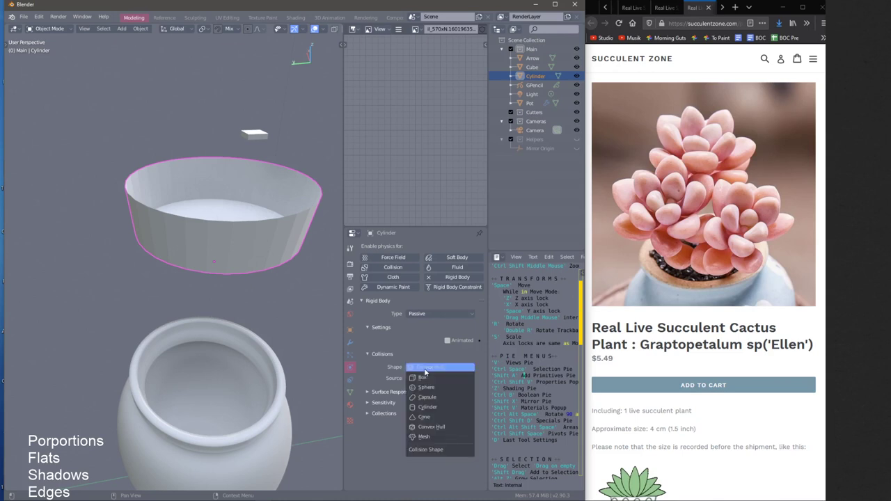
left_click(432, 438)
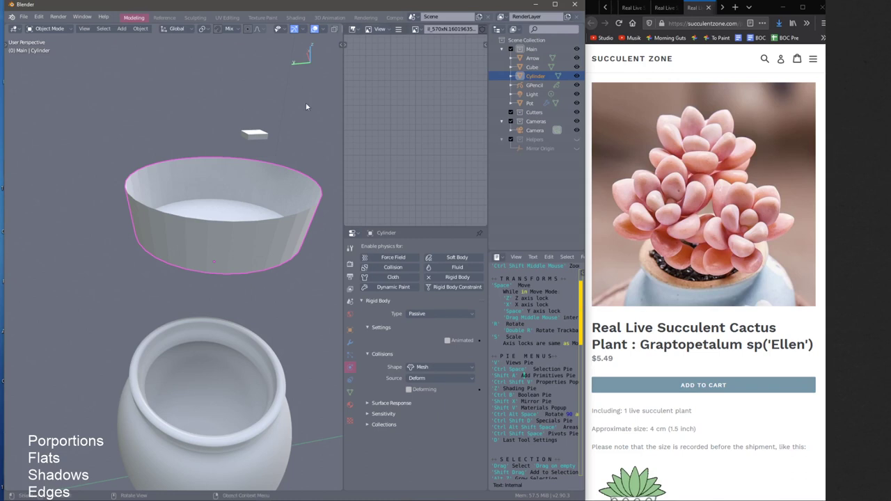
Select the small block above the dish in Object Mode and enable Rigid Body physics on it
mouse_move(265, 146)
middle_mouse_down()
mouse_move(273, 151)
mouse_move(247, 169)
mouse_move(250, 145)
middle_mouse_up()
left_click(248, 170)
key("ctrl+space")
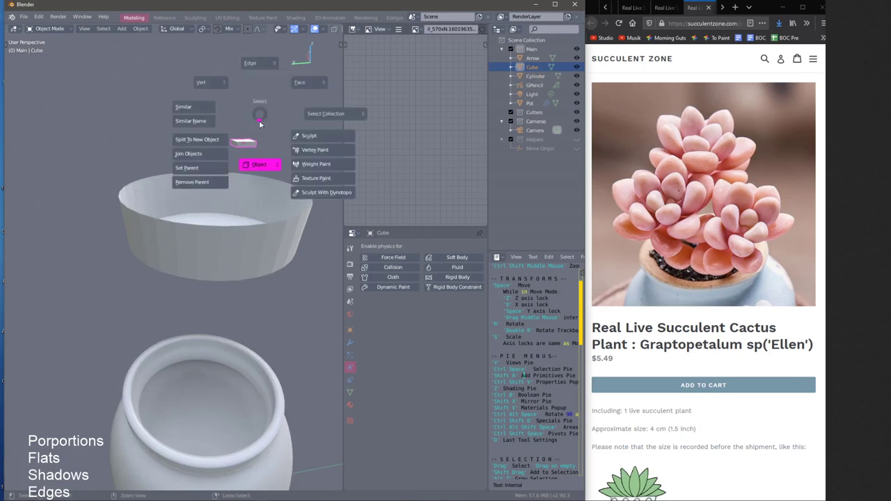
left_click(259, 164)
left_click(260, 205)
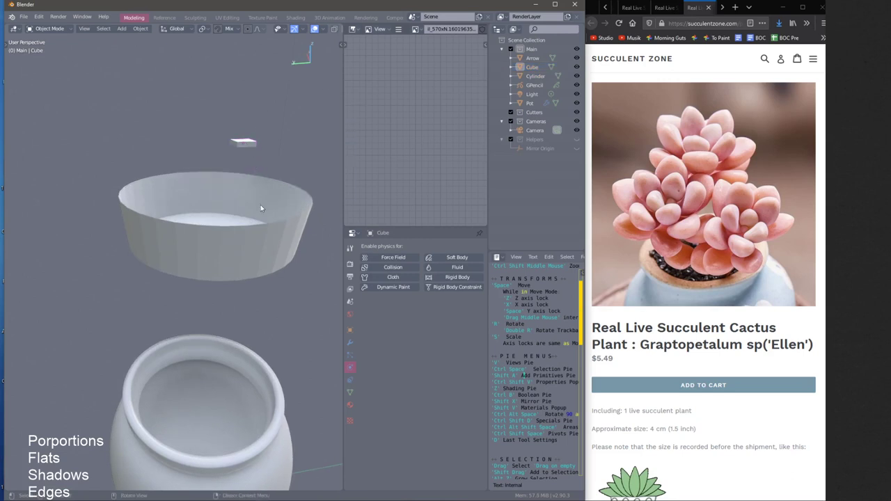
left_click(269, 213)
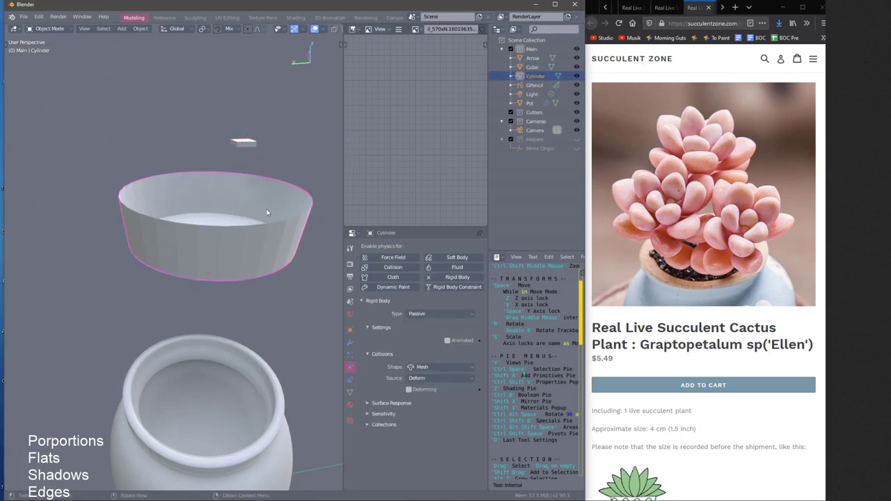
left_click(250, 146, "shift")
left_click(265, 208)
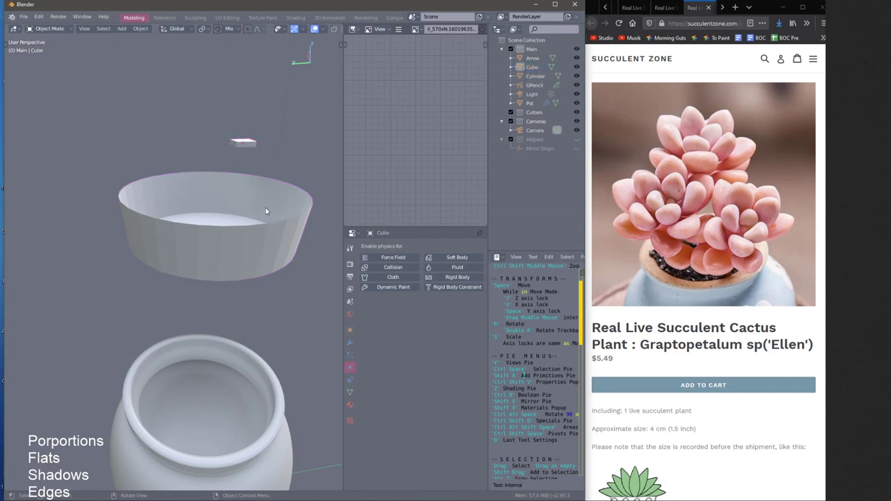
left_click(247, 145, "shift")
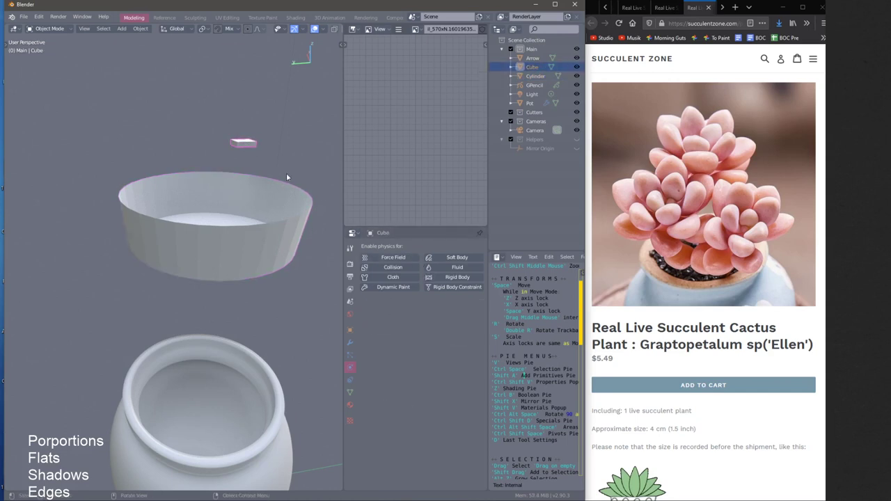
left_click(453, 277)
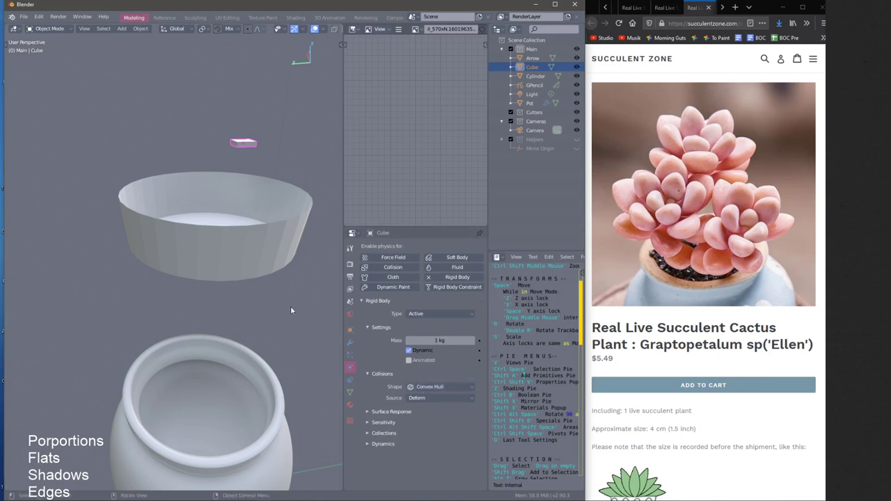
Play the simulation to watch the block drop into the dish, stop it and return to the first frame
middle_click_drag(248, 145, 227, 141)
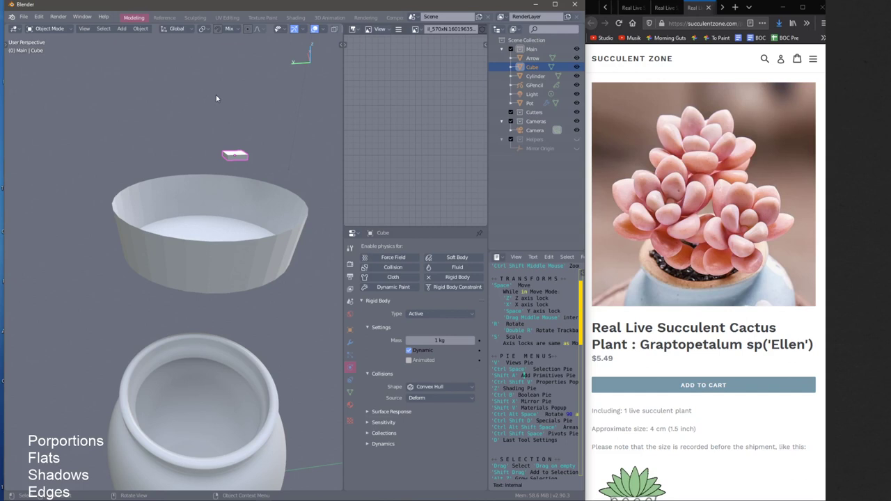
key("shift+space")
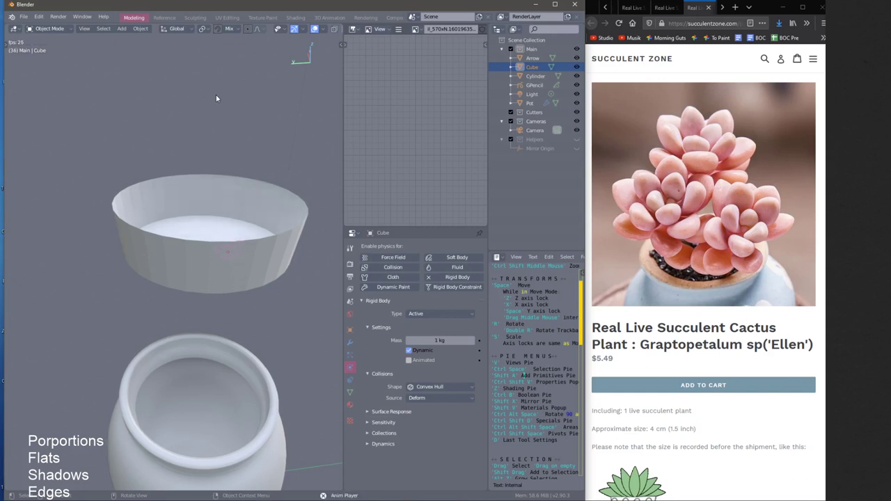
middle_click_drag(285, 218, 292, 232)
middle_click_drag(238, 219, 212, 236)
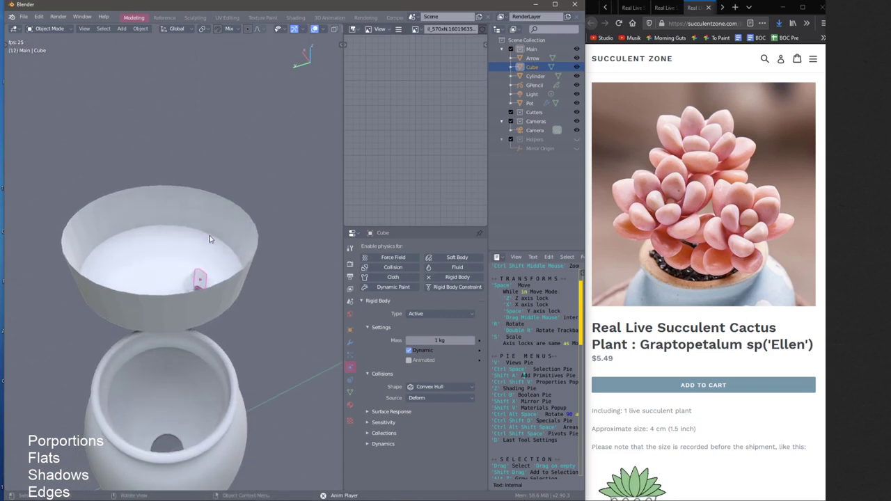
key("space")
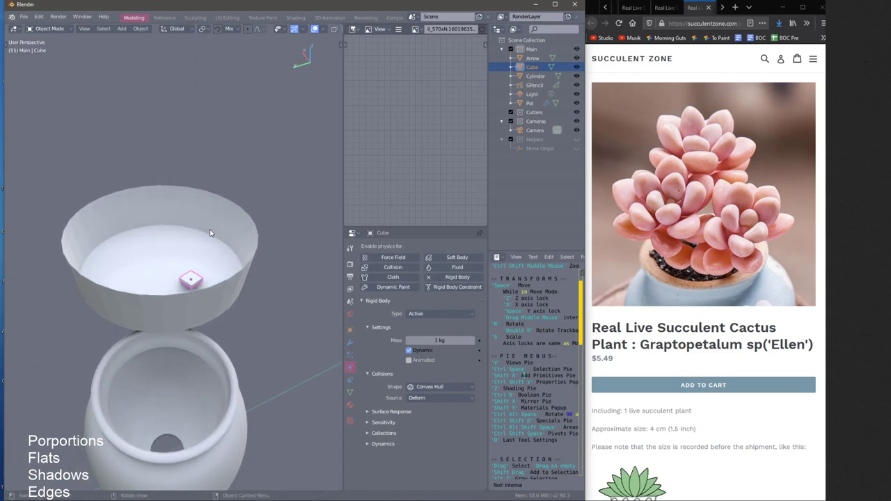
key("shift+Left")
mouse_move(210, 232)
middle_mouse_down()
mouse_move(211, 213)
mouse_move(214, 222)
middle_mouse_up()
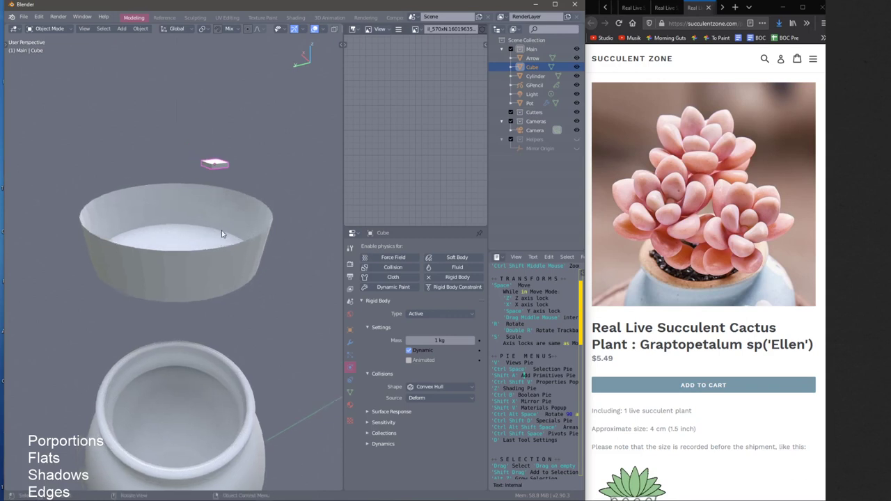
Delete the dish and the small block
left_click(234, 244)
key("Delete")
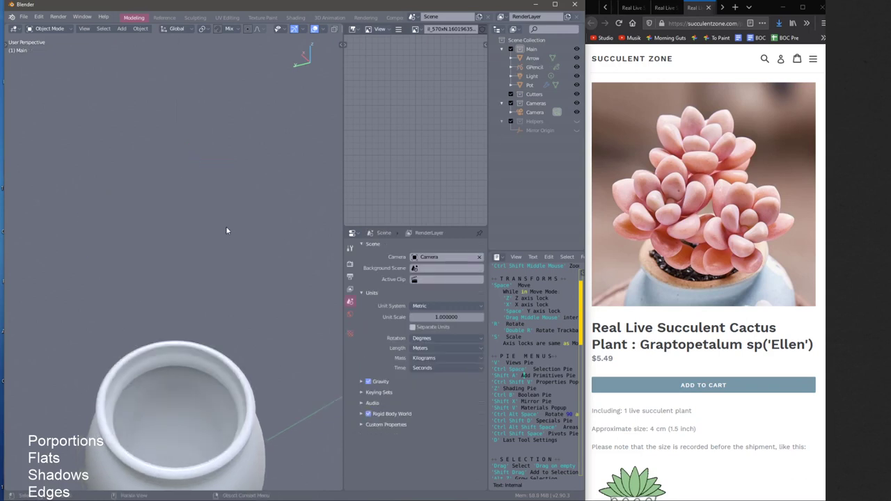
key("shift+a")
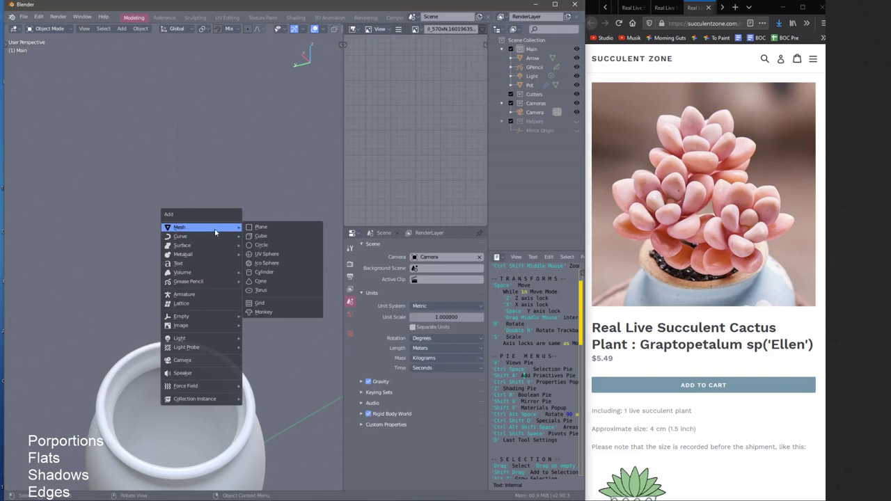
key("ctrl+space")
left_click(184, 182)
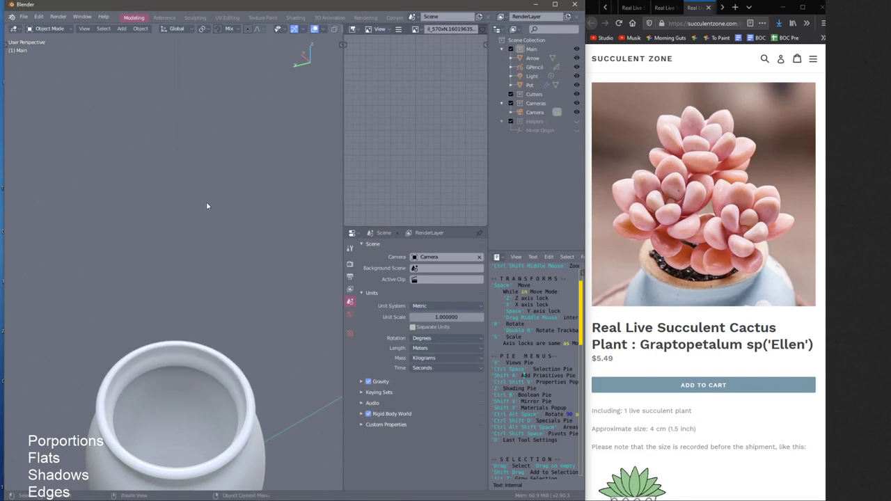
Add a cylinder mesh and scale it down to roughly the width of the pot's opening
key("shift+a")
mouse_move(207, 206)
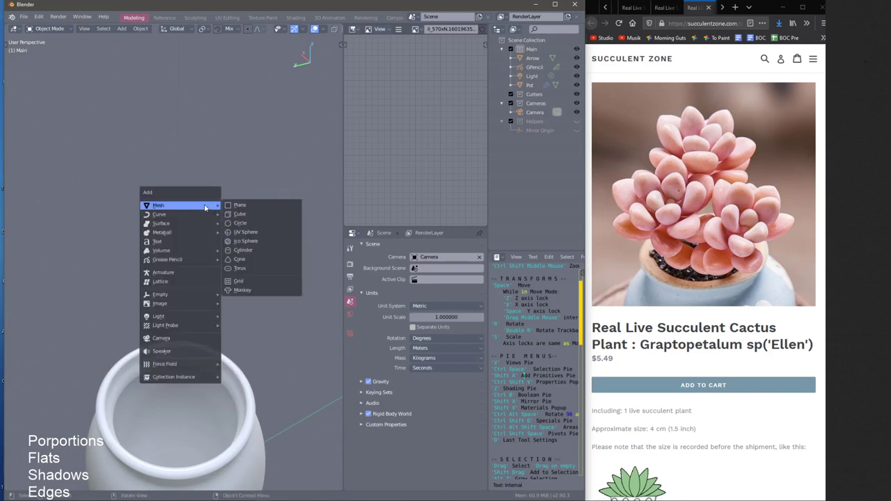
left_click(242, 251)
key("s")
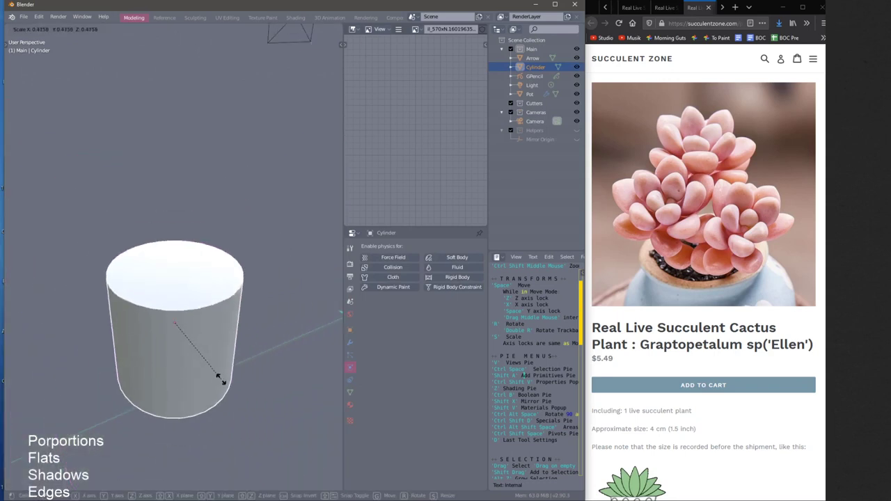
left_click(202, 355)
Raise the cylinder above the pot and flatten it along Z into a shallow drum
key("space")
key("z")
left_click(203, 316)
key("s")
key("z")
left_click(205, 339)
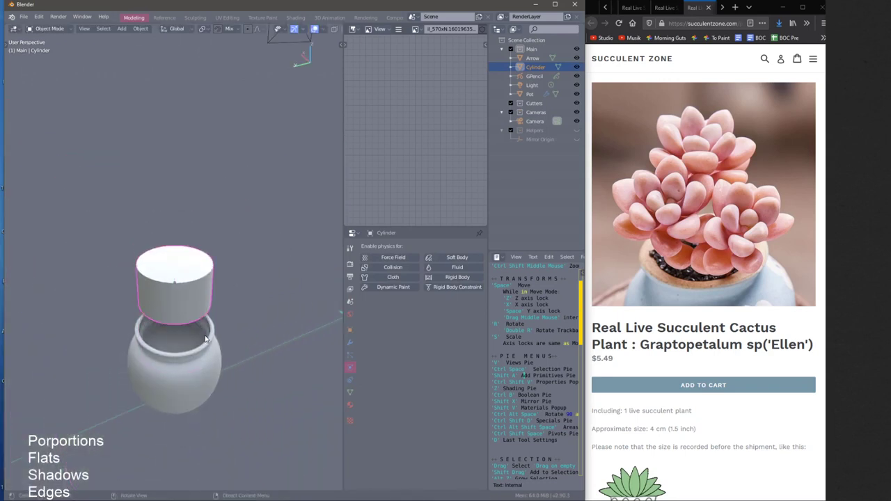
key("space")
key("z")
left_click(207, 302)
key("s")
key("z")
left_click(189, 266)
Delete the cylinder's top face in Edit Mode's face selection, leaving the drum open
key("ctrl+space")
left_click(207, 211)
left_click(178, 251)
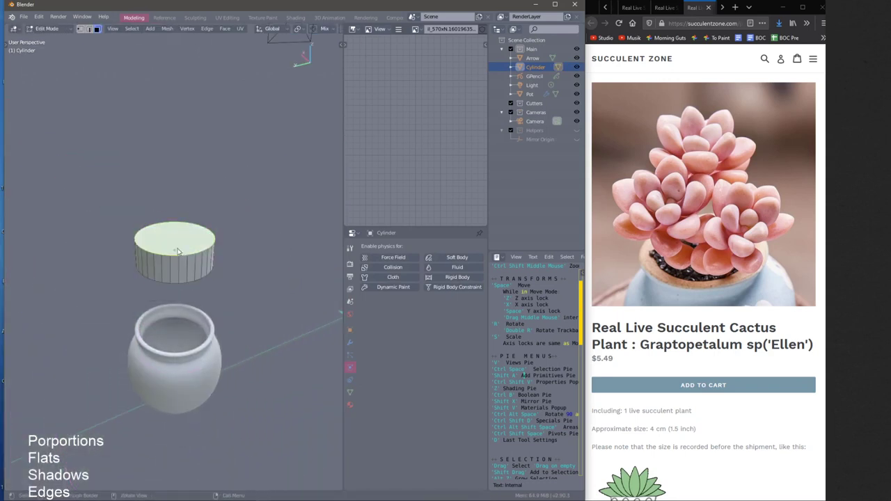
key("x")
key("ctrl+space")
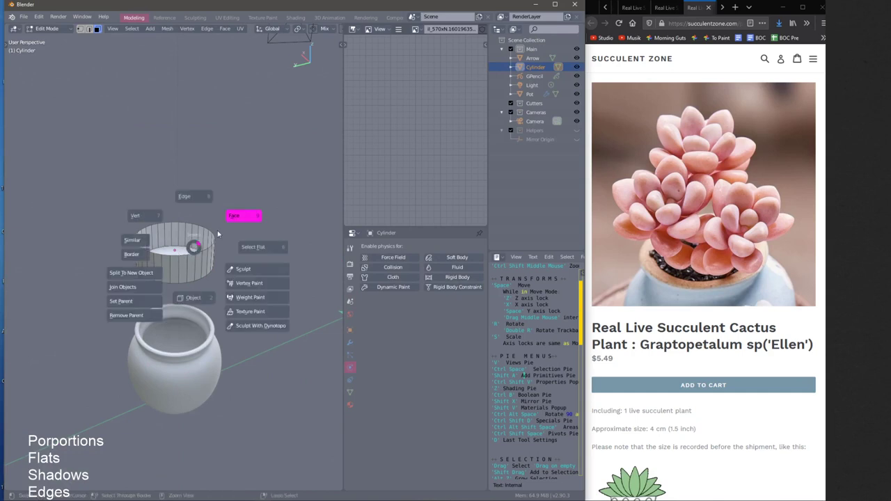
left_click(241, 215)
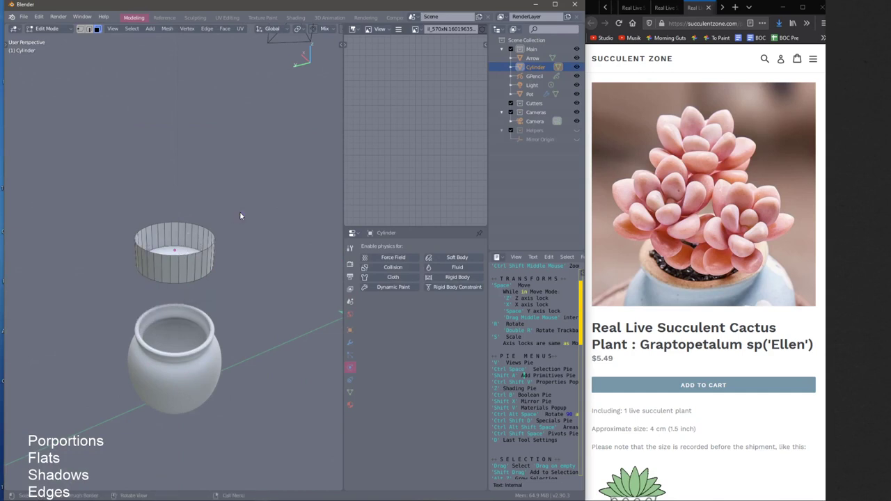
Scale down the cylinder's bottom face to taper the walls and adjust that face's height along Z
middle_click_drag(190, 250, 192, 261)
left_click(195, 265)
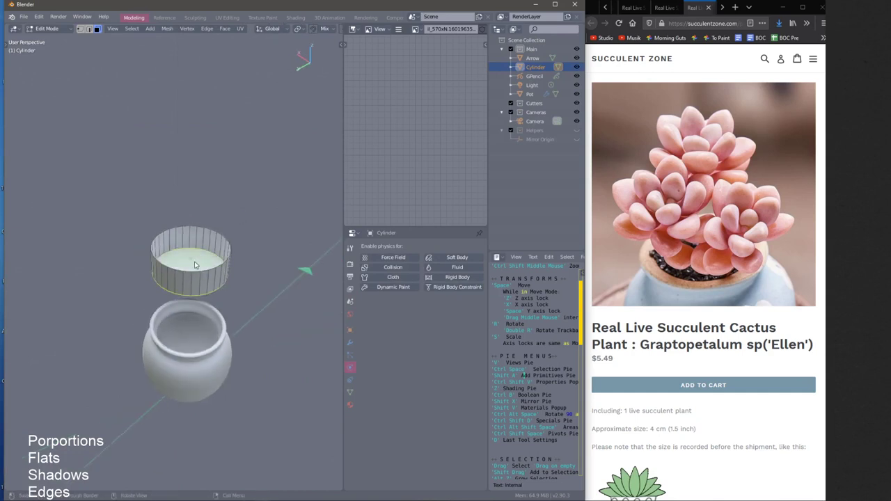
key("s")
left_click(231, 324)
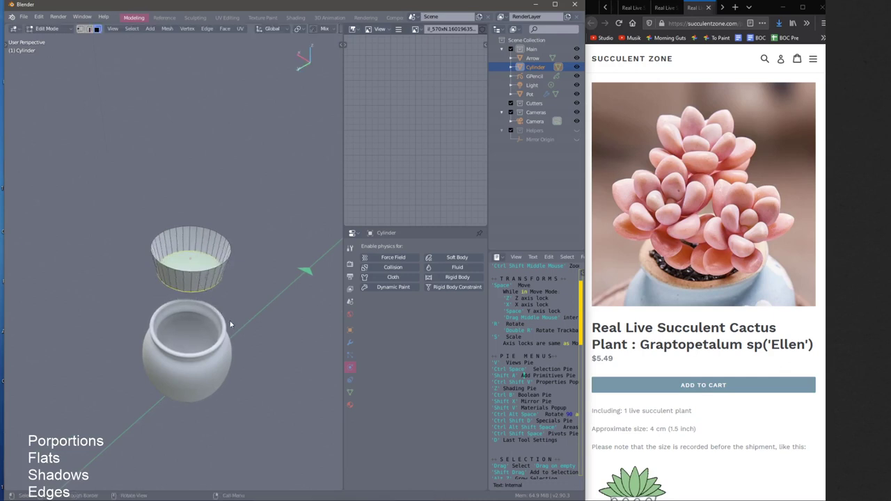
key("space")
key("z")
left_click(229, 317)
middle_click_drag(229, 317, 229, 276)
key("space")
key("z")
left_click(229, 272)
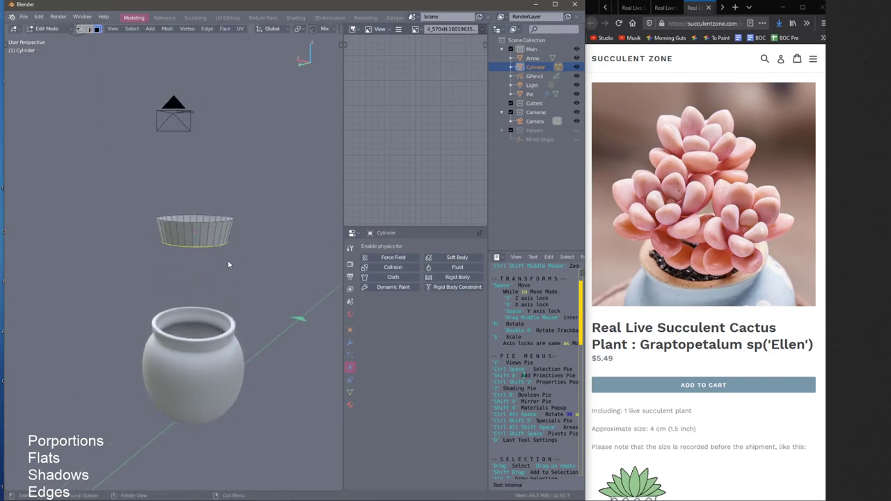
scroll(227, 261, "up", 3)
Enable Rigid Body physics on the new dish and set its type to Passive
left_click(350, 301)
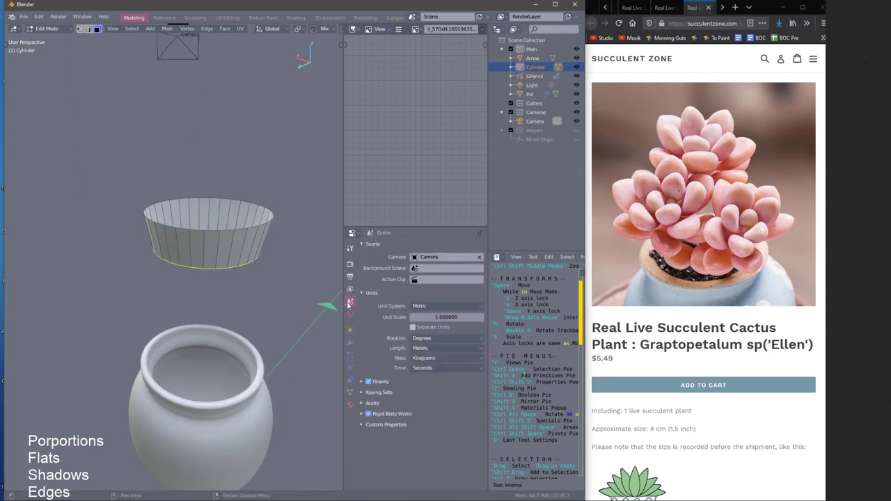
left_click(350, 342)
left_click(351, 368)
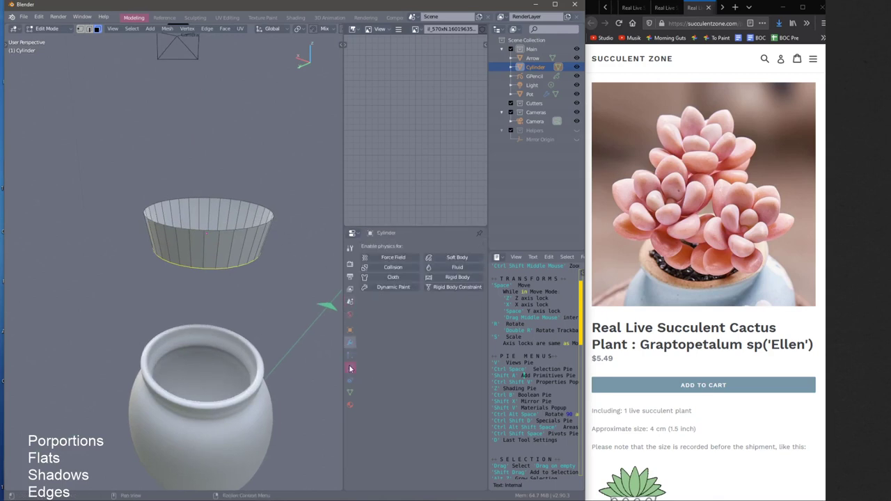
left_click(456, 278)
left_click(426, 315)
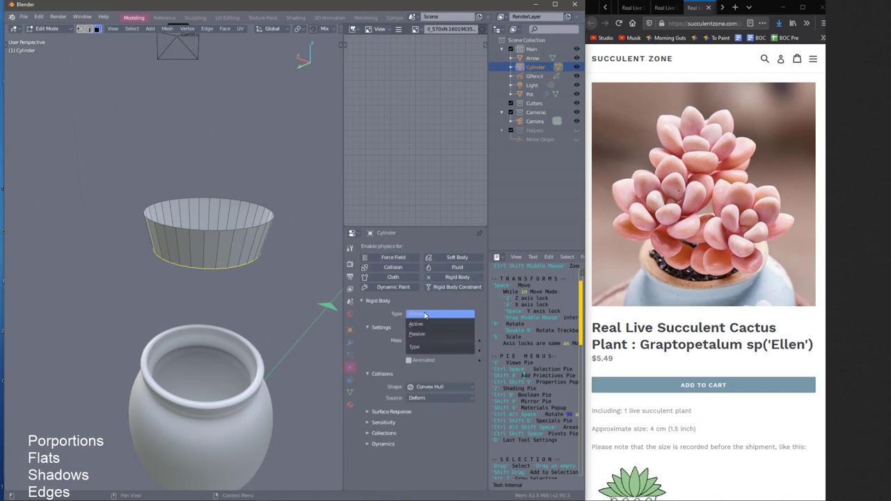
left_click(420, 335)
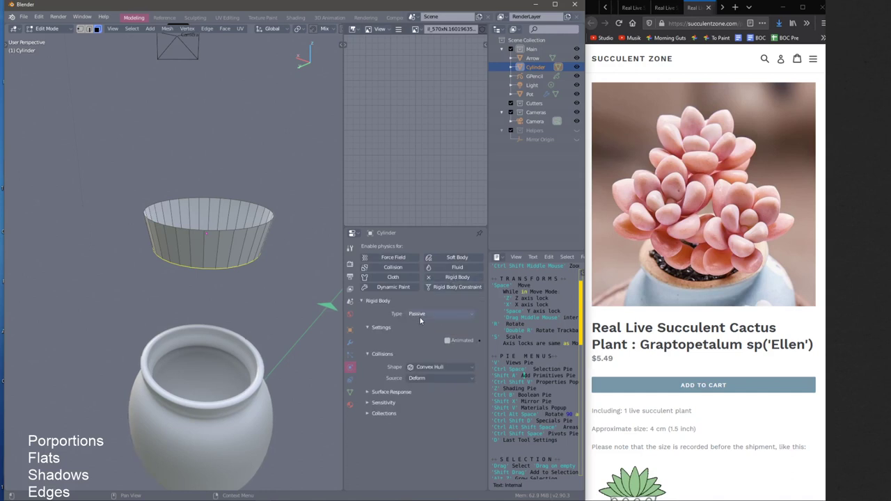
Switch the dish from Edit Mode back to Object Mode
key("Tab")
left_click(232, 212)
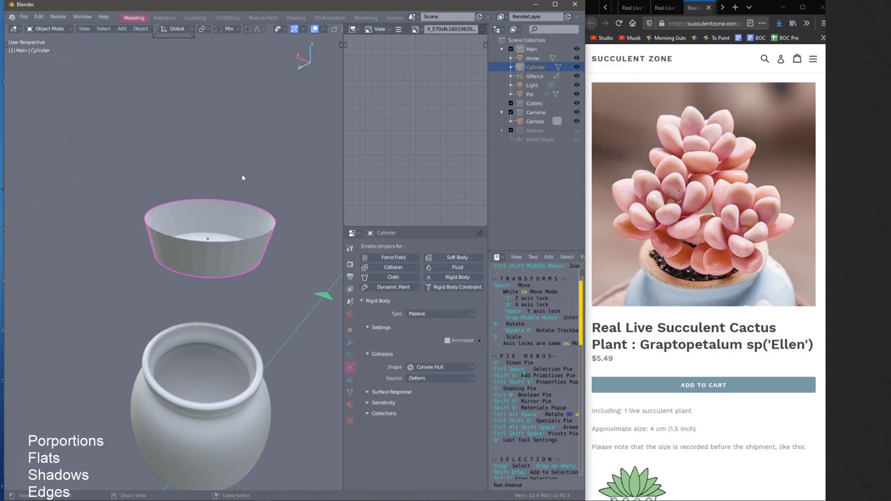
key("ctrl+s")
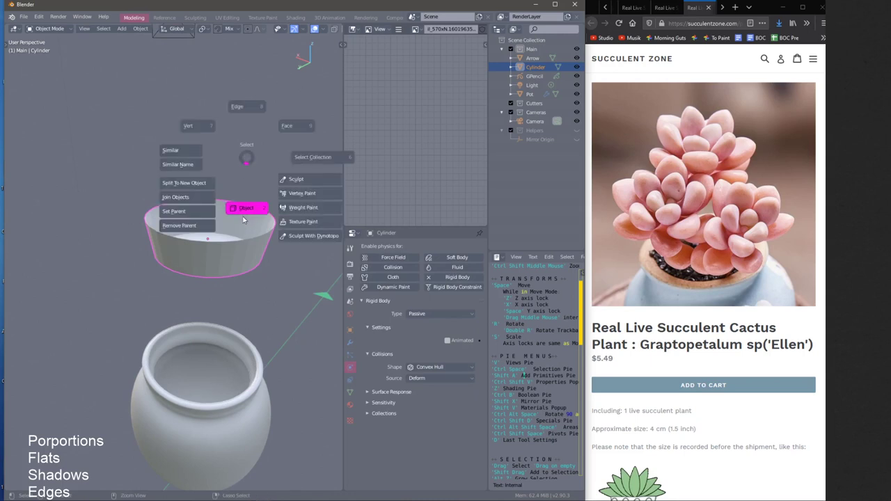
left_click(244, 213)
Add a cube mesh and scale it down until it is narrower than the dish
middle_click_drag(244, 212, 240, 216, "shift")
key("shift+a")
mouse_move(245, 192)
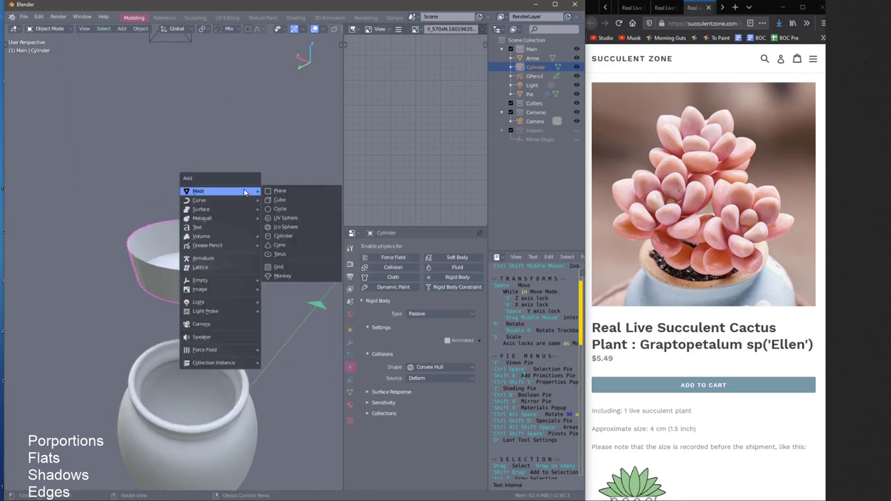
left_click(279, 200)
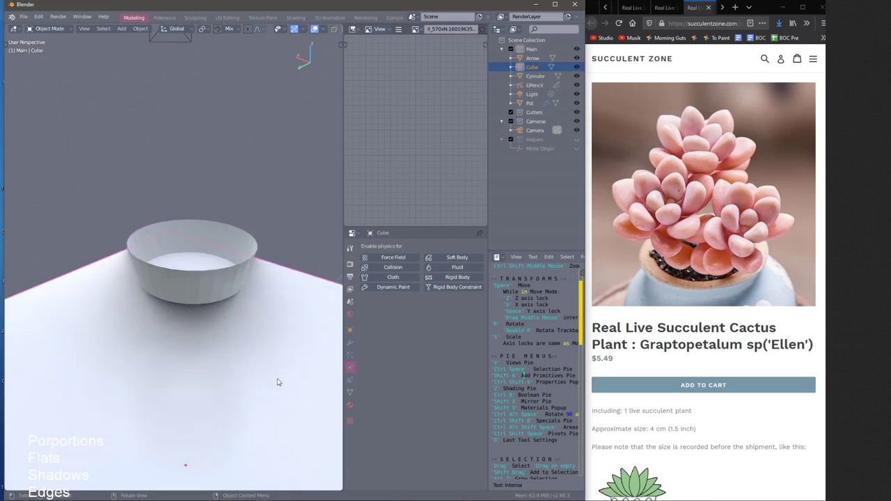
key("s")
left_click(243, 344)
key("s")
left_click(213, 318)
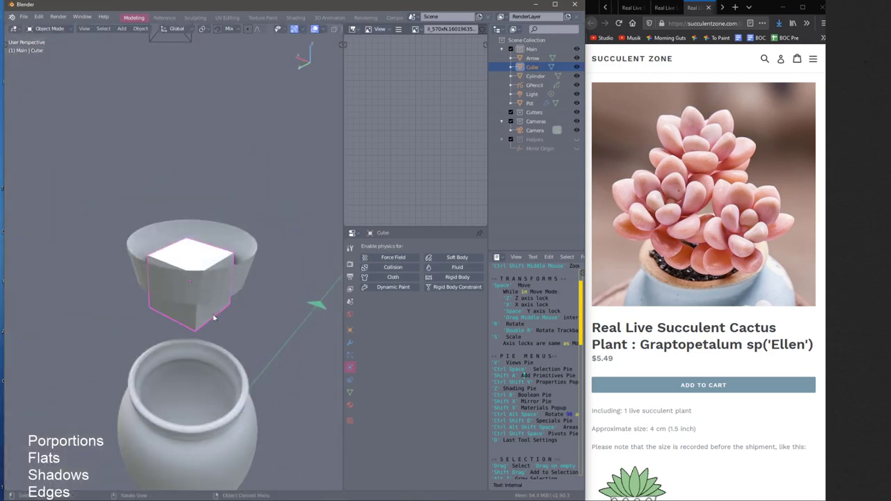
Flatten the cube along Z, raise it above the dish and scale it down to a smaller slab
key("s")
key("z")
left_click(203, 289)
key("space")
key("z")
left_click(218, 222)
key("s")
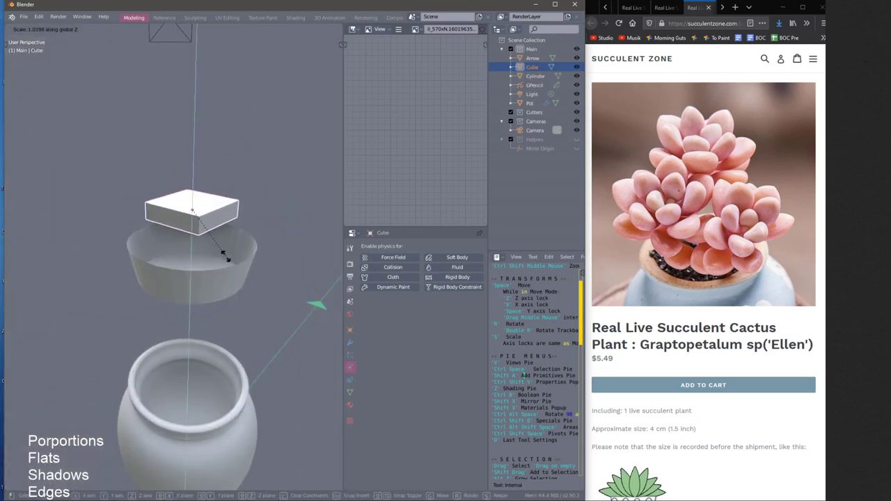
left_click(221, 249)
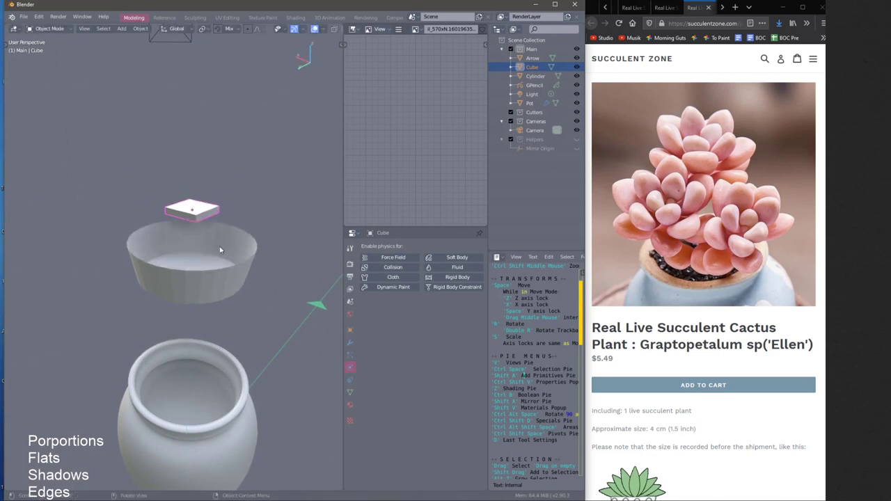
Shrink the slab further into a tiny block and adjust its height along Z over the dish
mouse_move(220, 250)
middle_mouse_down()
mouse_move(237, 257)
mouse_move(218, 223)
mouse_move(219, 248)
middle_mouse_up()
key("s")
left_click(222, 248)
key("space")
key("z")
left_click(222, 244)
key("space")
key("z")
left_click(220, 240)
key("space")
key("z")
left_click(218, 241)
Enable Rigid Body physics on the tiny block
left_click(472, 278)
middle_click_drag(272, 253, 233, 262)
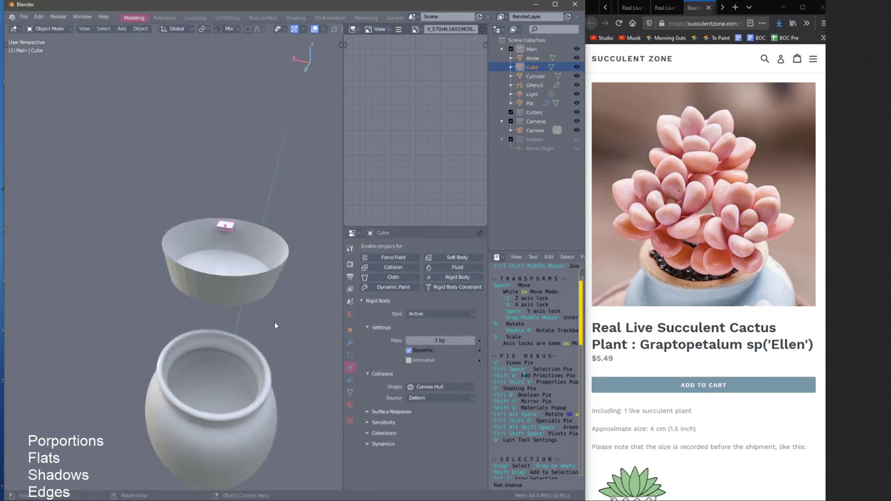
Play the rigid-body simulation and set the dish's collision shape to Mesh so the block can fall inside it
key("space")
middle_click_drag(261, 302, 213, 249)
left_click(243, 253)
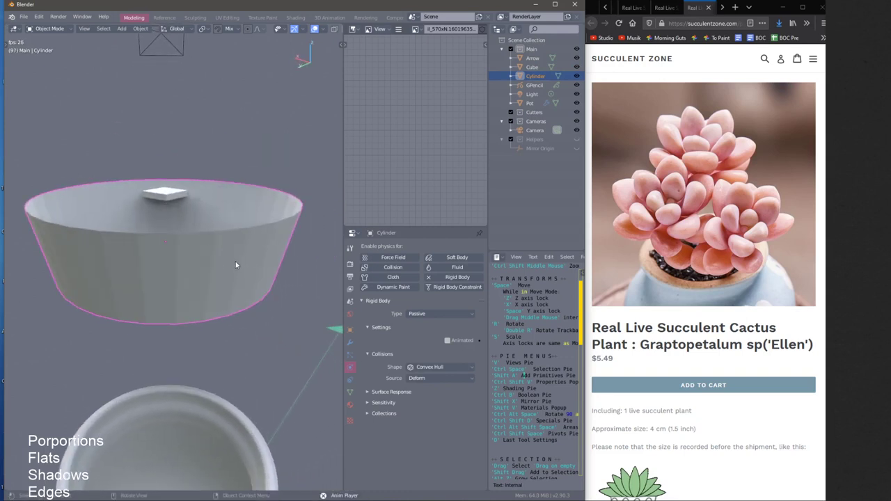
left_click(418, 368)
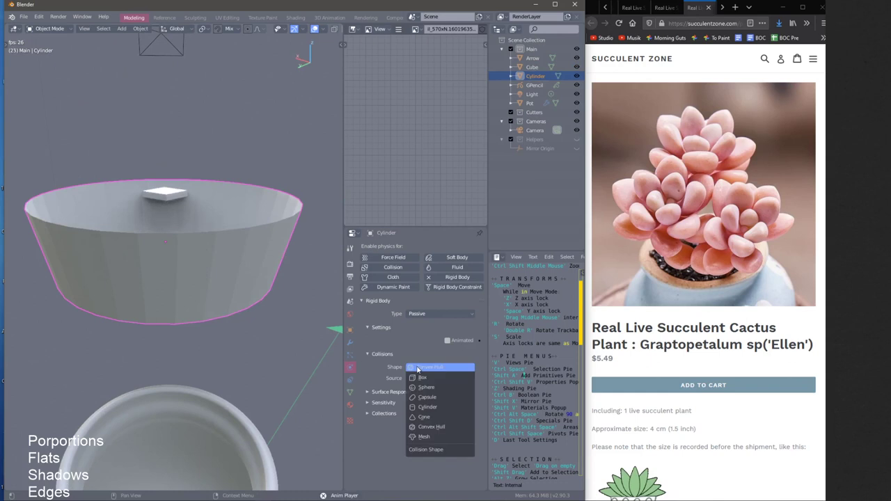
left_click(422, 436)
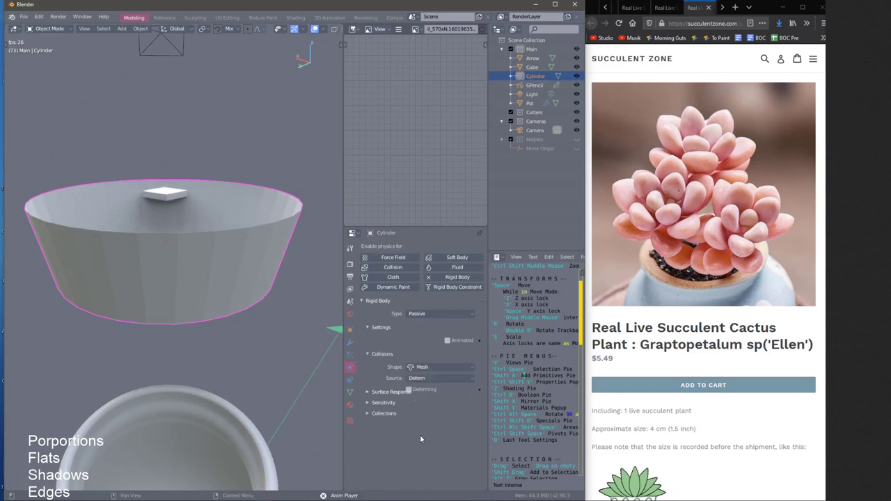
middle_click_drag(225, 304, 200, 293)
key("space")
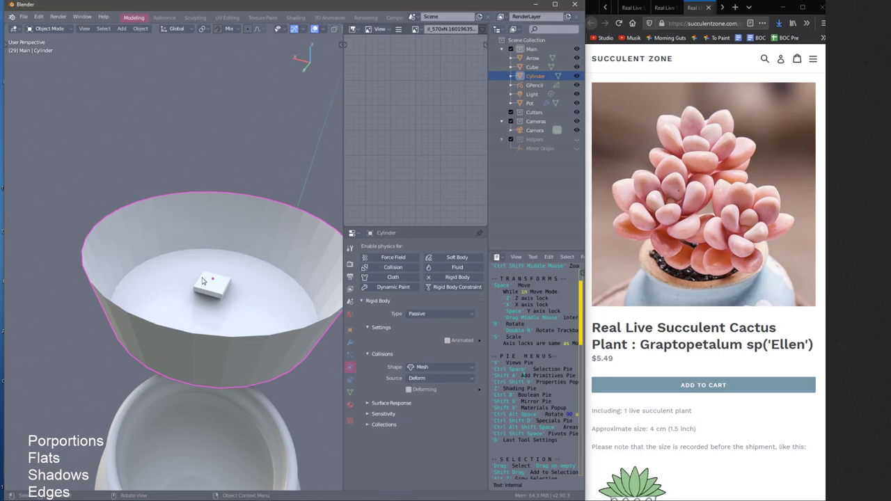
left_click(61, 30)
left_click(60, 30)
left_click(60, 31)
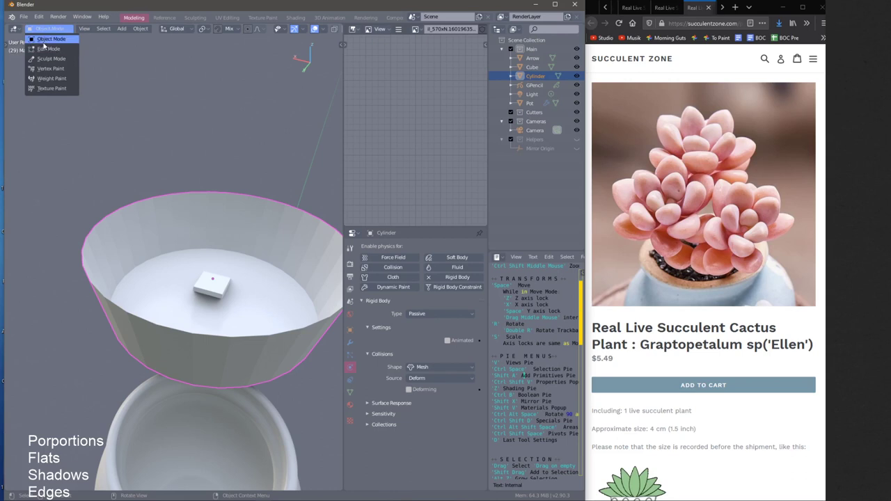
left_click(43, 41)
left_click(45, 30)
left_click(44, 48)
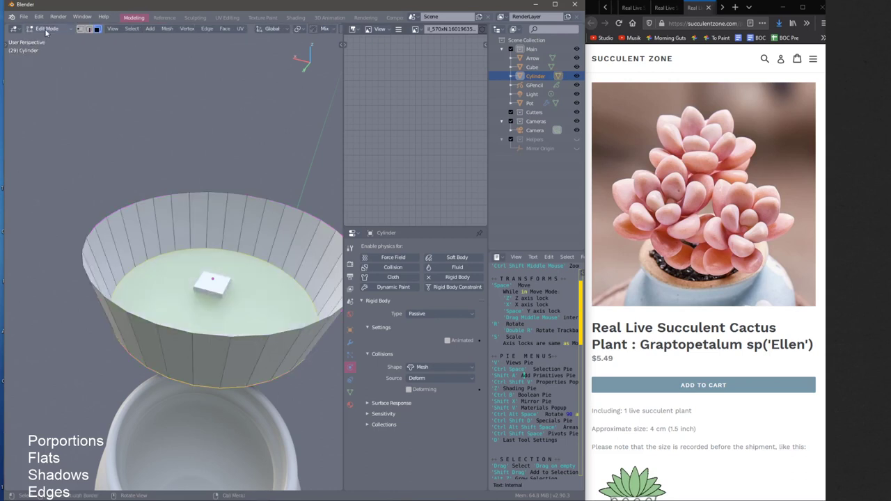
left_click(44, 28)
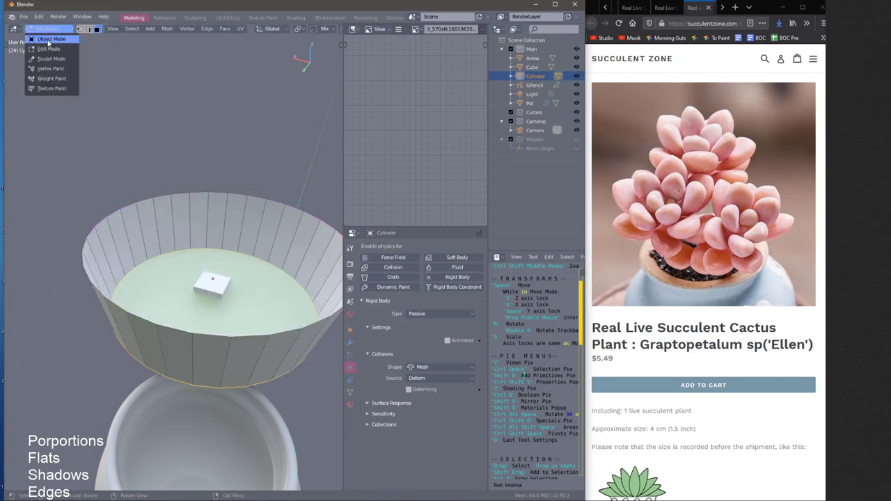
left_click(47, 39)
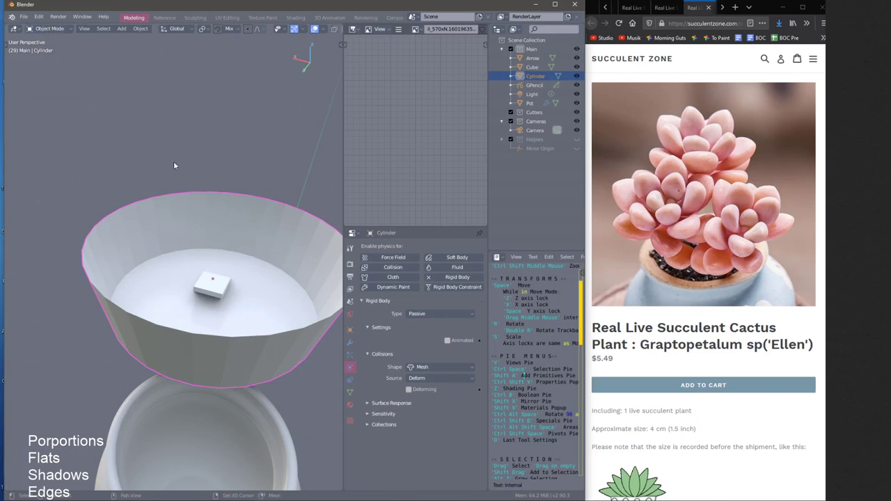
Add a cylinder mesh, scale it and delete it again
key("shift+a")
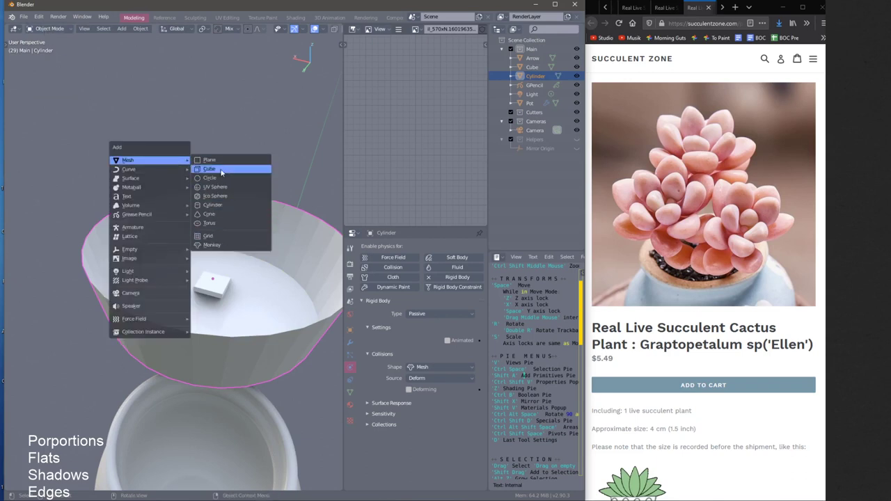
left_click(213, 205)
key("s")
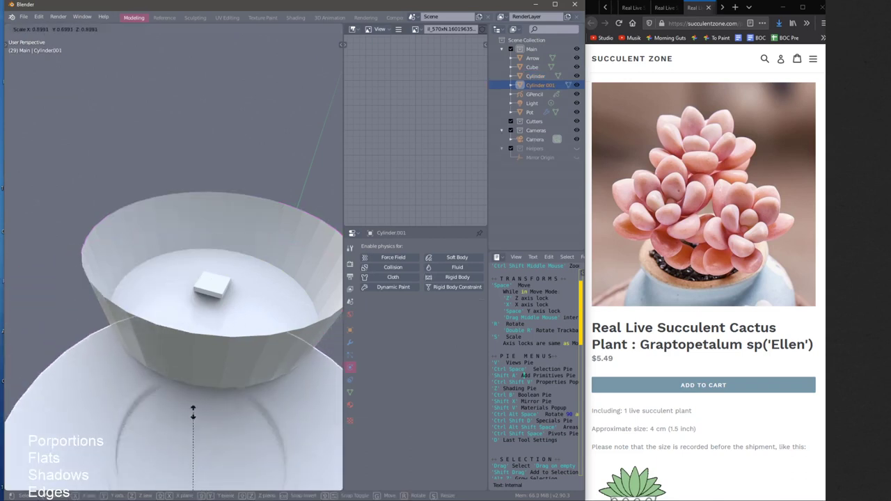
left_click(183, 458)
key("s")
left_click(220, 440)
key("x")
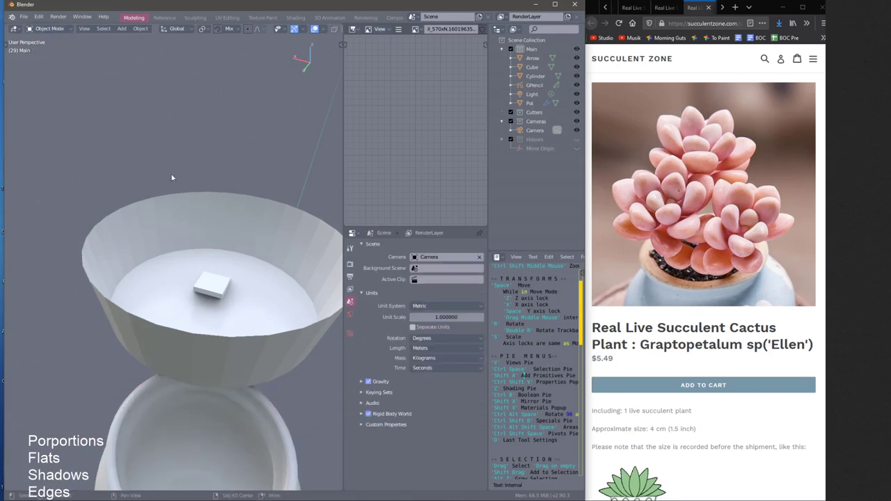
Try to raise the small block along Z away from the first frame, running the simulation between attempts
scroll(171, 178, "down", 5)
left_click(166, 248)
key("g")
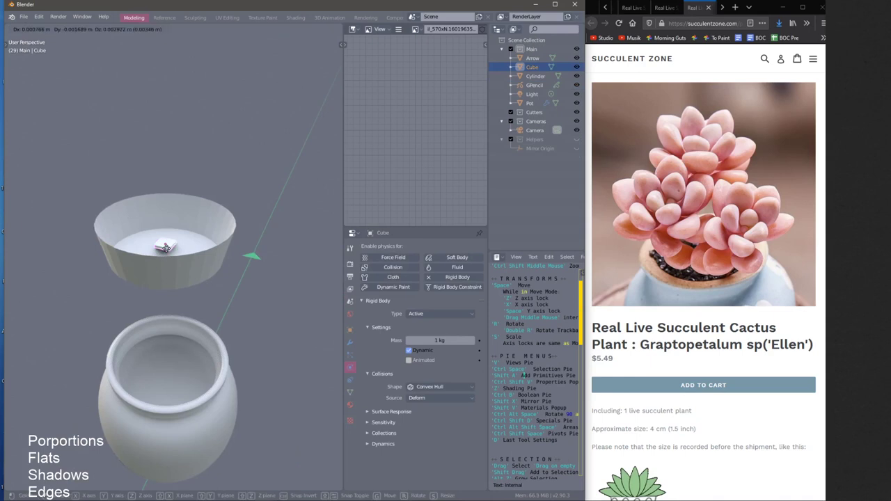
key("z")
right_click(167, 231)
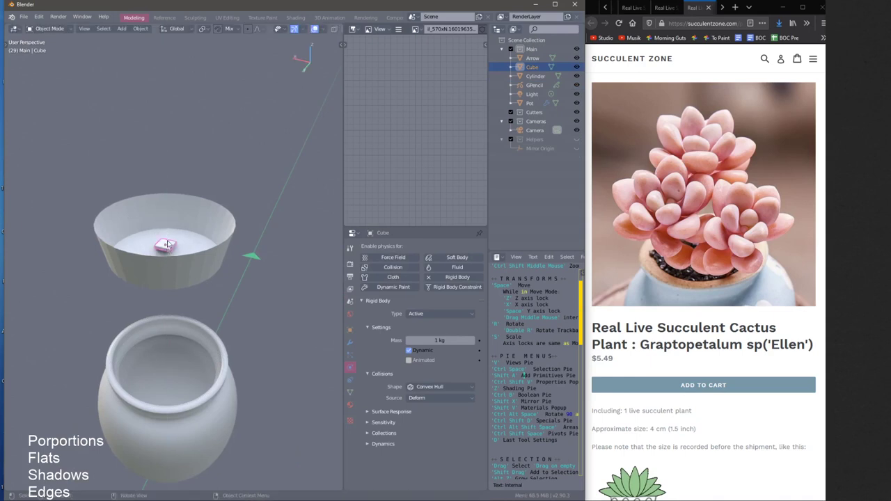
key("shift+space")
middle_click_drag(180, 236, 188, 233)
key("shift+space")
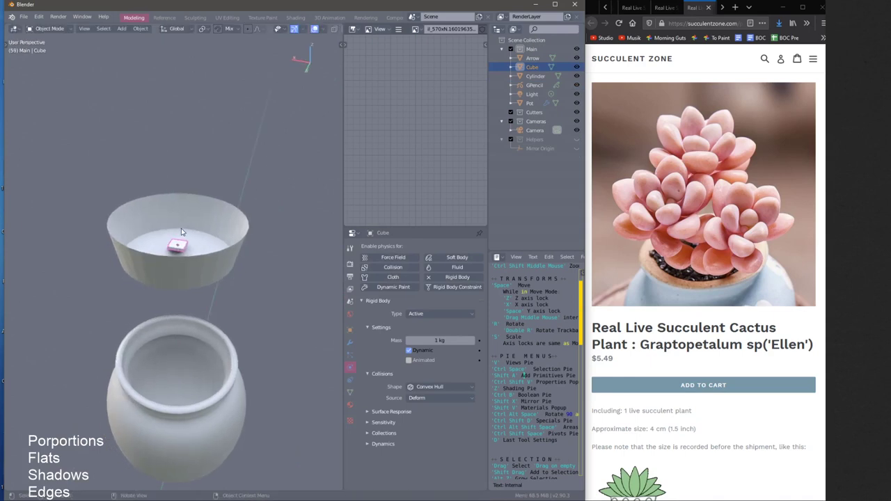
left_click(50, 28)
left_click(51, 41)
middle_click_drag(198, 279, 197, 278)
key("space")
key("z")
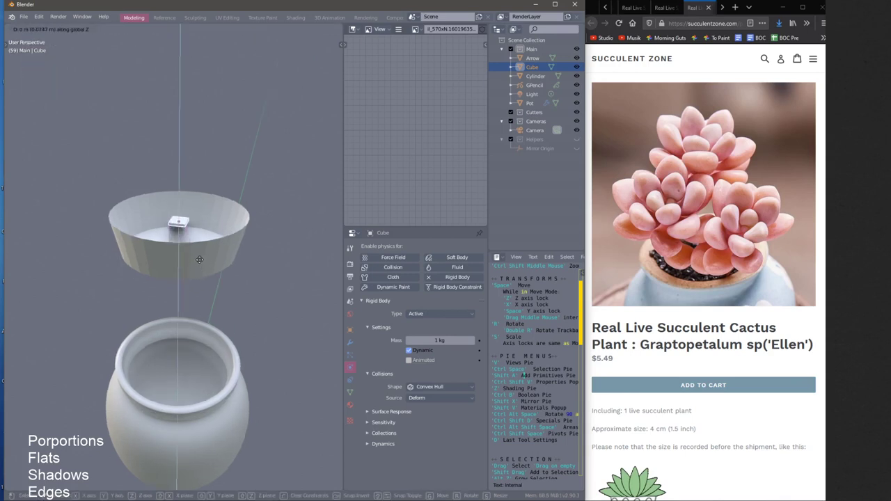
right_click(197, 258)
Replay the simulation briefly, stop it and return to the first frame
key("space")
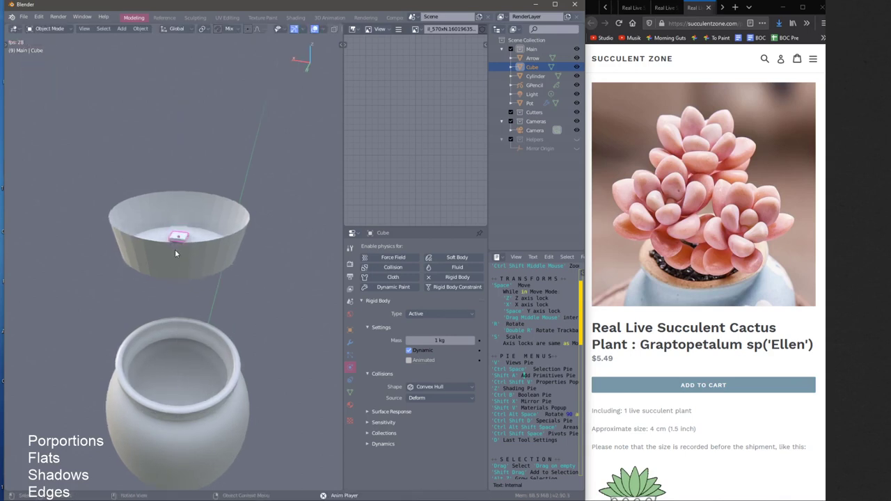
key("space")
key("shift+Left")
Duplicate the small block and place the copy just above the original along its local Z axis
scroll(178, 222, "up", 2)
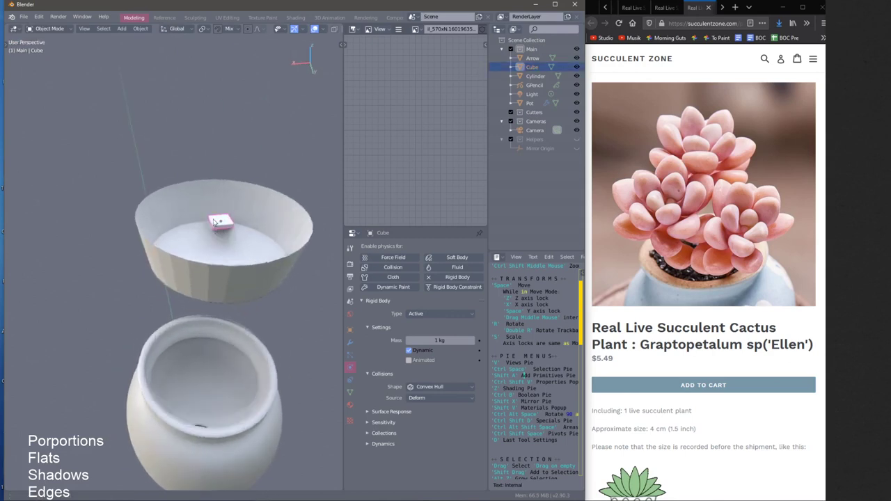
scroll(216, 234, "up", 3)
middle_click_drag(243, 200, 227, 231, "shift")
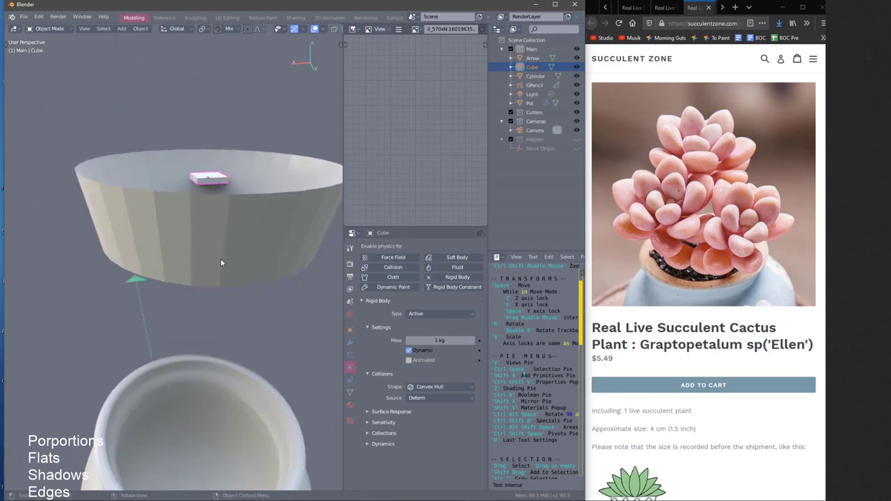
key("shift+d")
key("z")
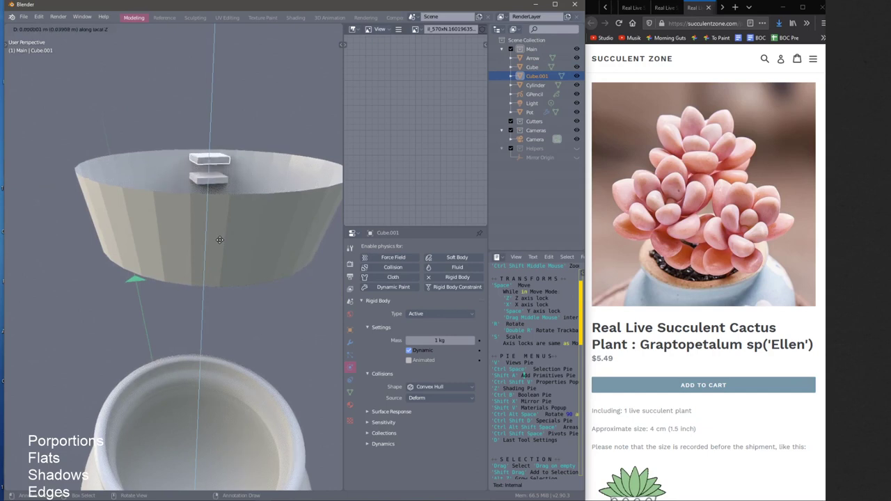
key("z")
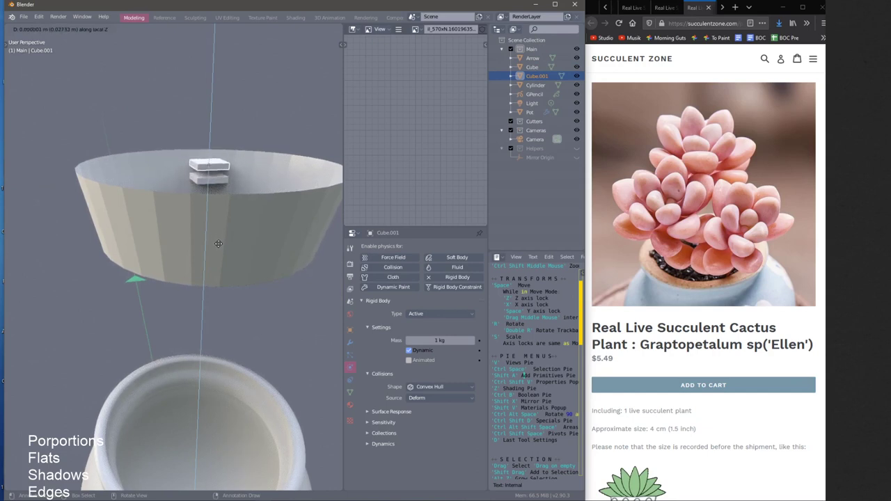
left_click(218, 246)
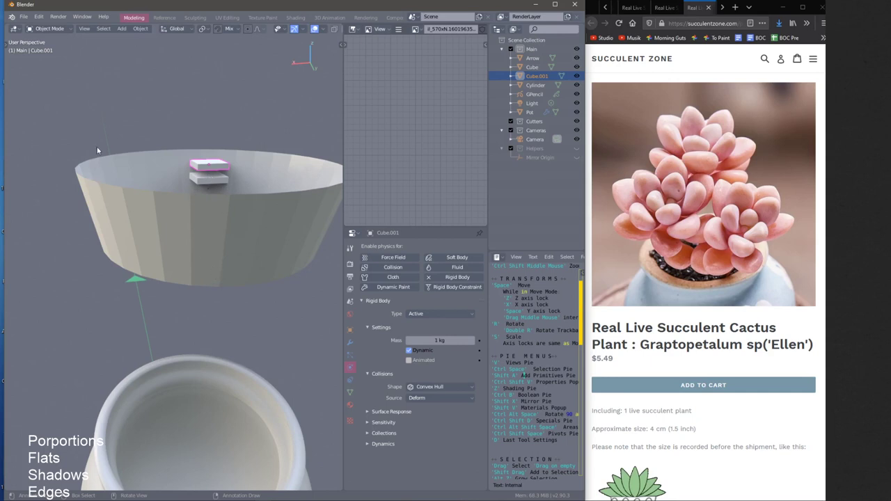
Repeat the offset duplication about sixty times to build a tall column of evenly spaced blocks above the dish
middle_click_drag(140, 124, 113, 117)
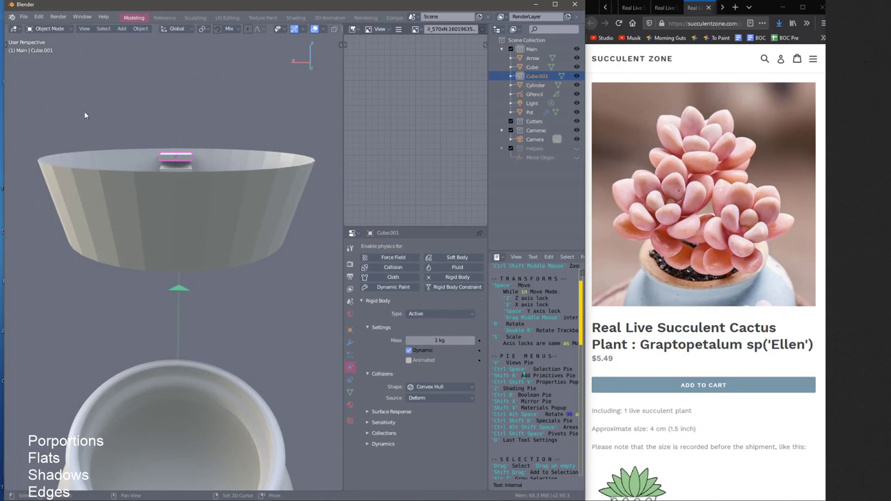
key("shift+r")
key("shift+r")
key("shift+r")
key("shift+r")
key("shift+r")
key("shift+r")
key("shift+r")
key("shift+r")
key("shift+r")
key("shift+r")
key("shift+r")
key("shift+r")
key("shift+r")
key("shift+r")
key("shift+r")
key("shift+r")
key("shift+r")
key("shift+r")
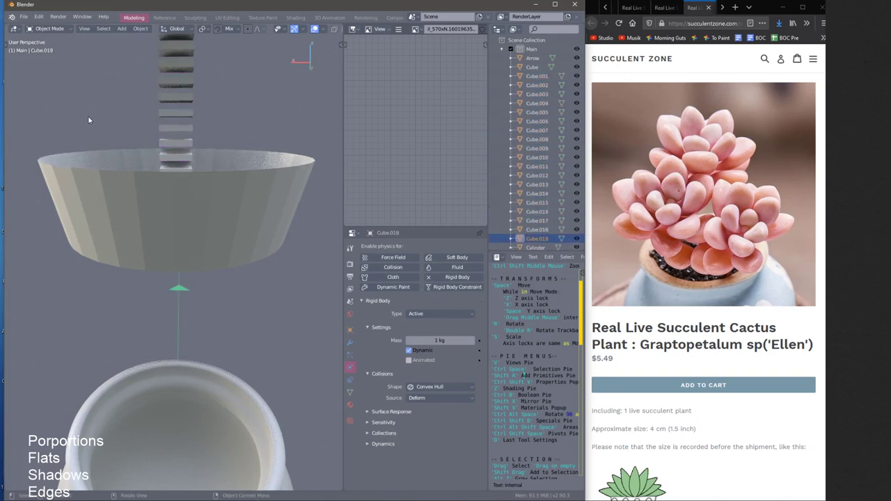
scroll(118, 211, "down", 5)
key("shift+r")
key("shift+r")
key("shift+r")
key("shift+r")
key("shift+r")
key("shift+r")
key("shift+r")
key("shift+r")
key("shift+r")
key("shift+r")
key("shift+r")
key("shift+r")
key("shift+r")
key("shift+r")
key("shift+r")
key("shift+r")
key("shift+r")
key("shift+r")
key("shift+r")
key("shift+r")
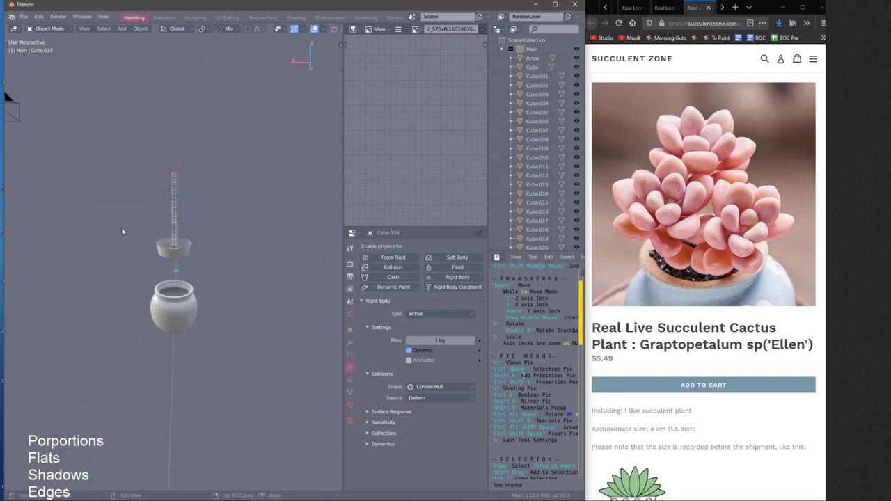
key("shift+r")
key("shift+r")
key("shift+r")
key("shift+r")
key("shift+r")
key("shift+r")
key("shift+r")
key("shift+r")
key("shift+r")
key("shift+r")
key("shift+r")
key("shift+r")
key("shift+r")
key("shift+r")
key("shift+r")
key("shift+r")
key("shift+r")
key("shift+r")
key("shift+r")
key("shift+r")
middle_click_drag(125, 229, 154, 265)
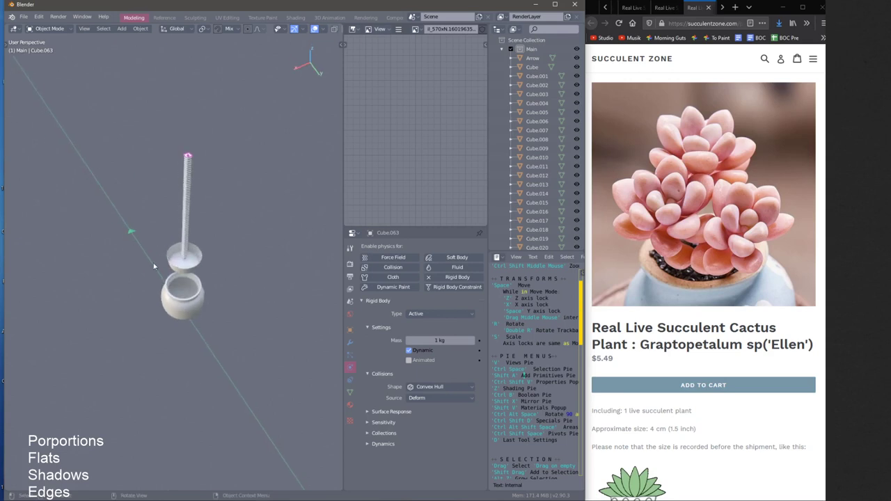
Play the simulation to watch the column of blocks drop into the dish, and return to the first frame
key("space")
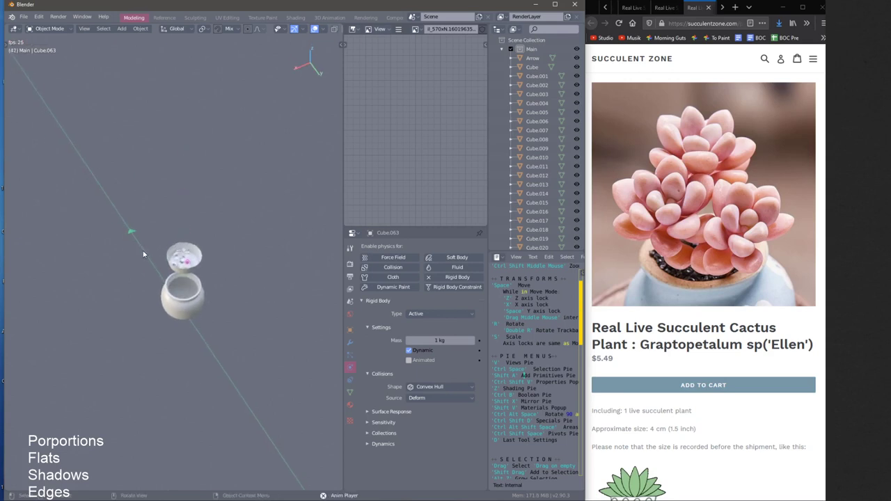
middle_click_drag(144, 254, 174, 271)
scroll(202, 297, "up", 6)
middle_click_drag(202, 298, 164, 218)
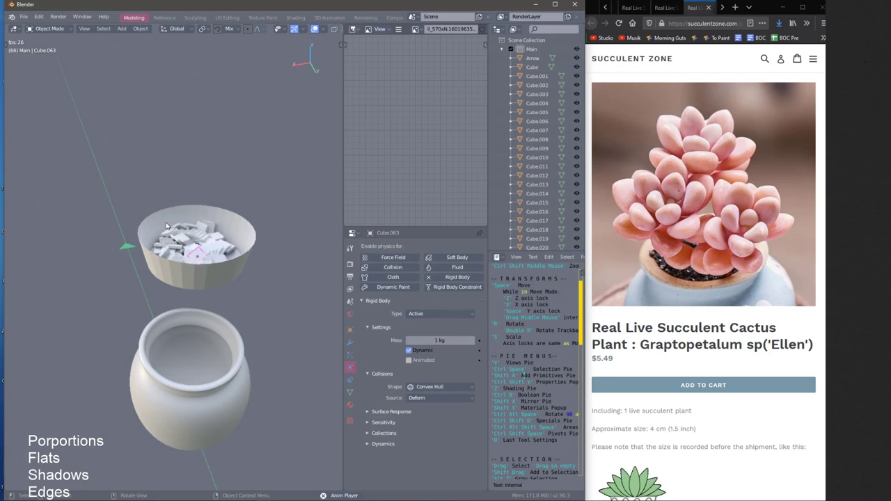
middle_click_drag(166, 227, 166, 240)
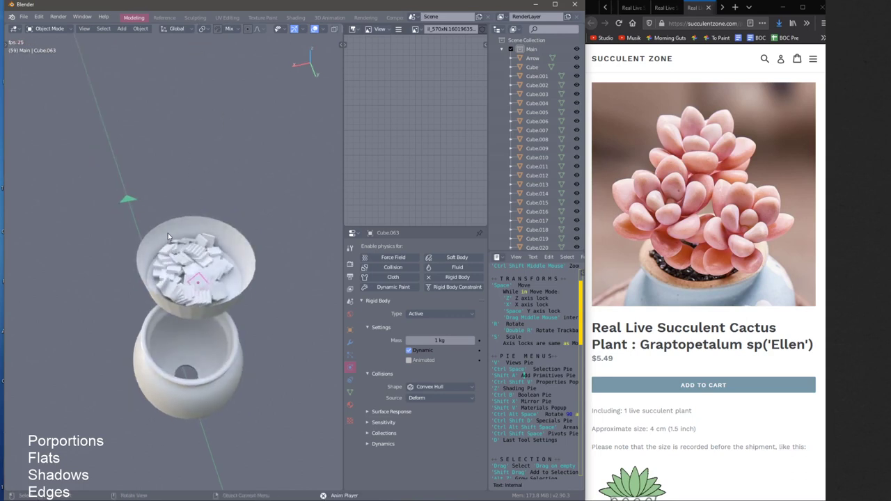
key("space")
key("shift+Left")
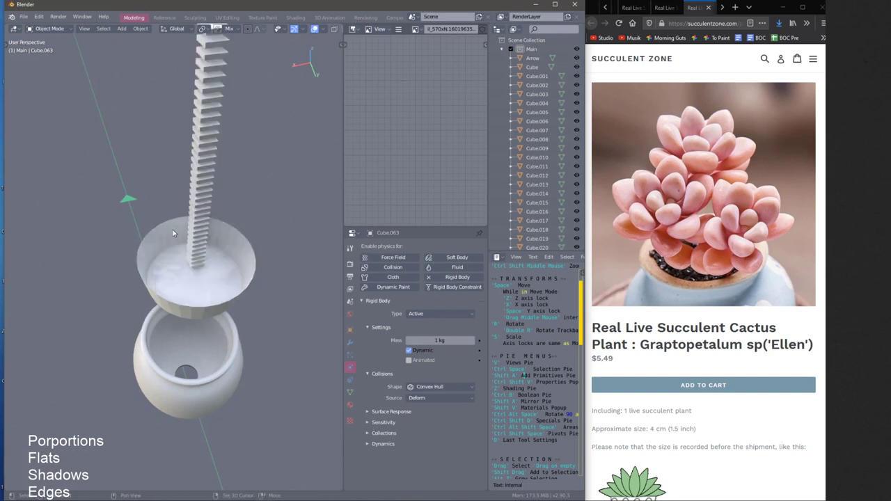
Delete most of the block column, leaving only a short stack in the dish
middle_click_drag(177, 237, 175, 179)
left_click_drag(158, 75, 212, 202)
key("Delete")
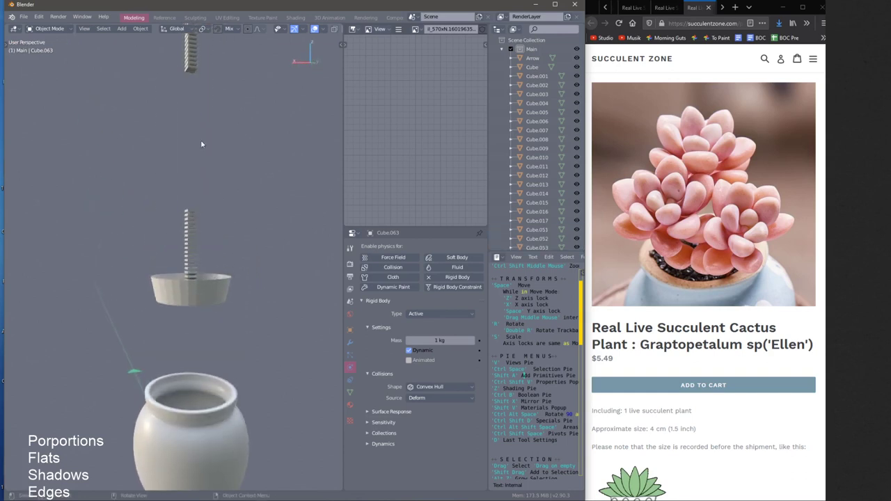
middle_click_drag(201, 144, 202, 209, "shift")
left_click_drag(162, 74, 217, 157)
key("Delete")
left_click_drag(169, 257, 209, 308)
key("Delete")
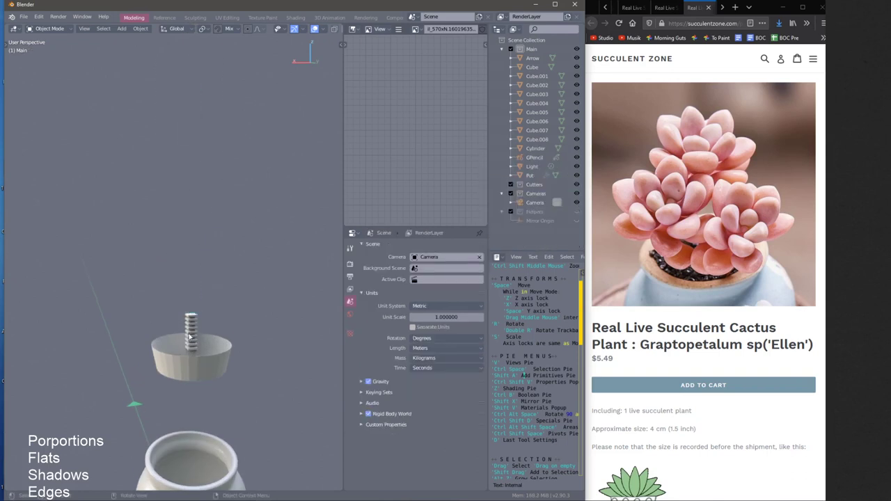
Raise the top block of the remaining stack along Z well above the dish
left_click(192, 349)
left_click(191, 341, "shift")
left_click(193, 331, "shift")
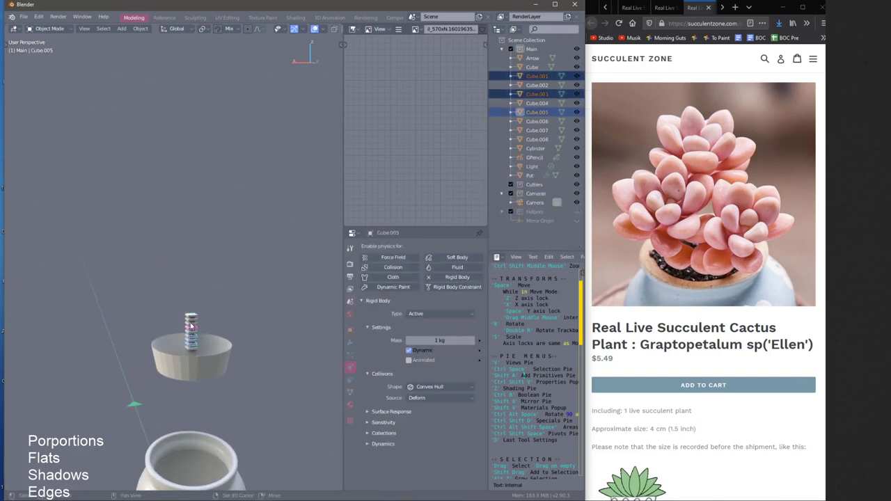
left_click(188, 316)
key("space")
key("z")
left_click(191, 252)
Delete all the lower blocks in the dish, keeping only the raised one
middle_click_drag(186, 317, 191, 295)
left_click_drag(191, 294, 201, 330)
key("Delete")
middle_click_drag(199, 334, 199, 343)
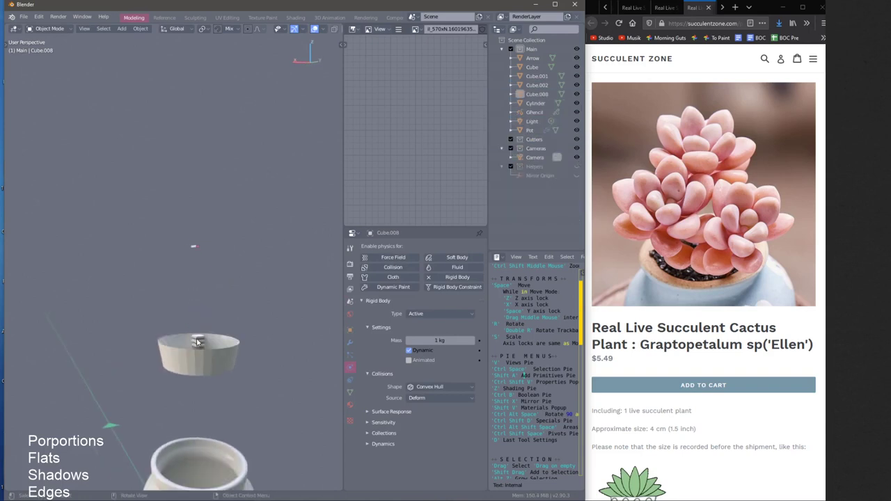
left_click(199, 343)
key("Delete")
left_click(198, 344)
key("Delete")
left_click(198, 346)
key("Delete")
Duplicate the raised block straight up along Z, about 0.028 m above the original
left_click_drag(177, 232, 219, 269)
middle_click(212, 243, "ctrl")
left_click(185, 266)
mouse_move(185, 265)
middle_mouse_down()
mouse_move(196, 277)
mouse_move(197, 260)
middle_mouse_up()
scroll(199, 279, "down", 4)
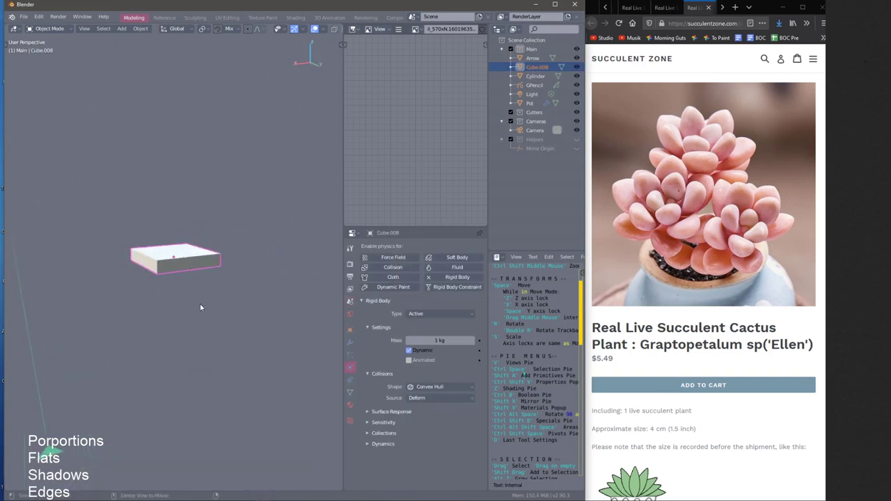
key("shift+d")
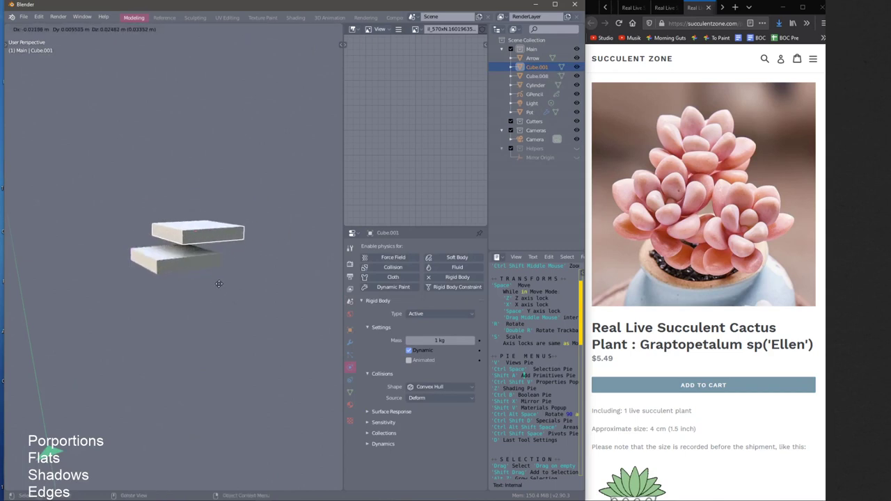
key("z")
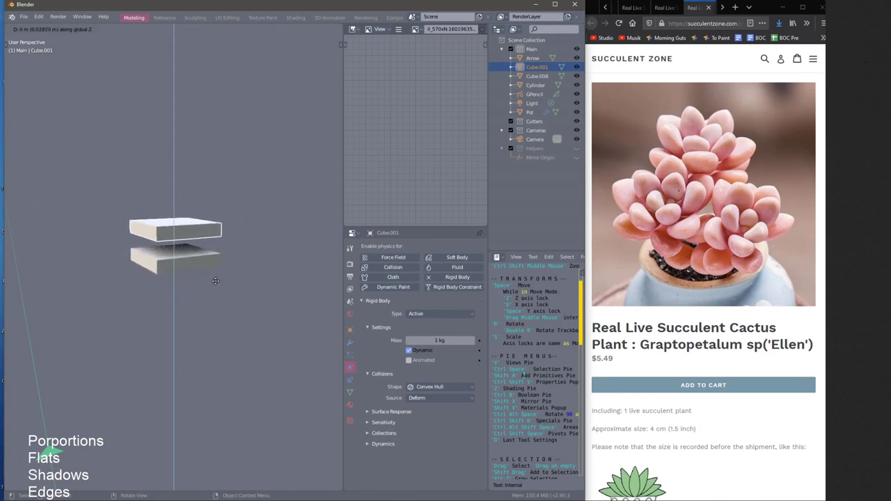
left_click(216, 281)
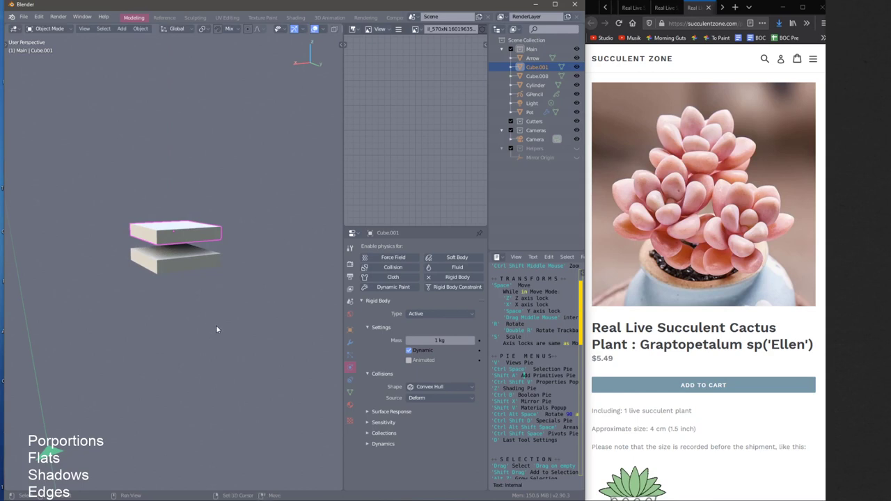
Repeat the upward duplication until a tall, evenly spaced column of blocks stands above the dish
key("shift+r")
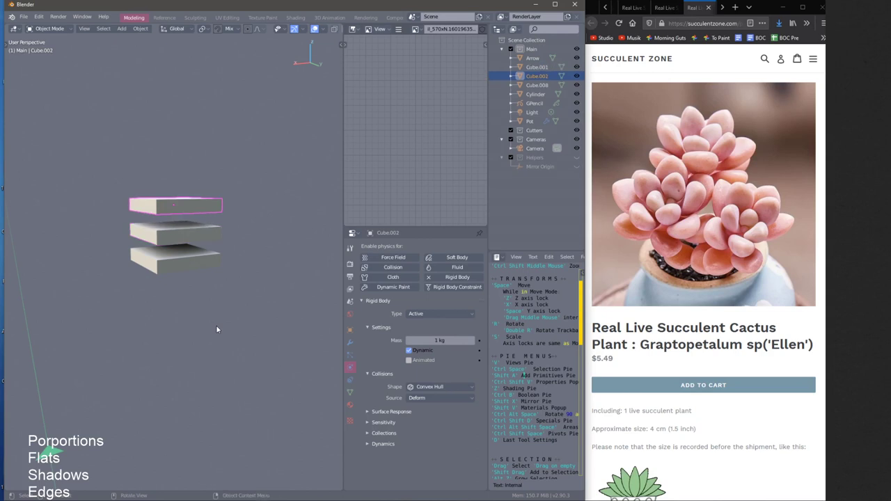
key("shift+r")
key("shift+r")
key("shift+r")
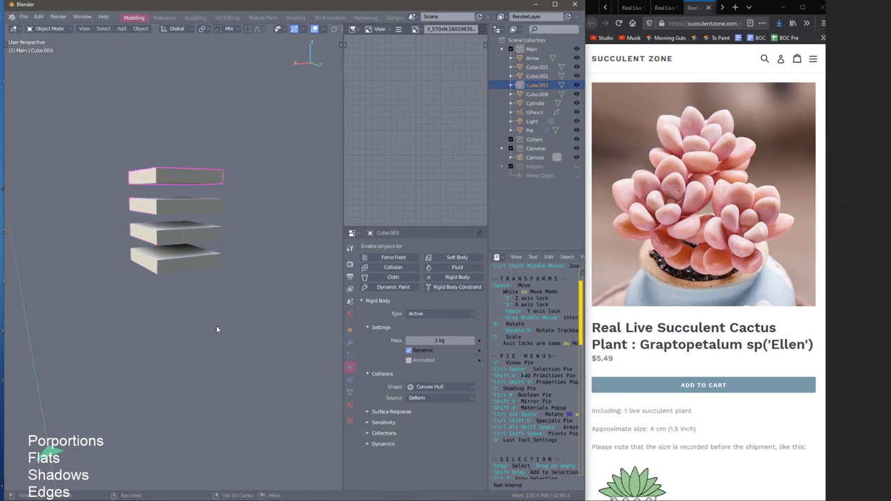
key("shift+r")
key("shift+r")
key("shift+r")
key("shift+r")
key("shift+r")
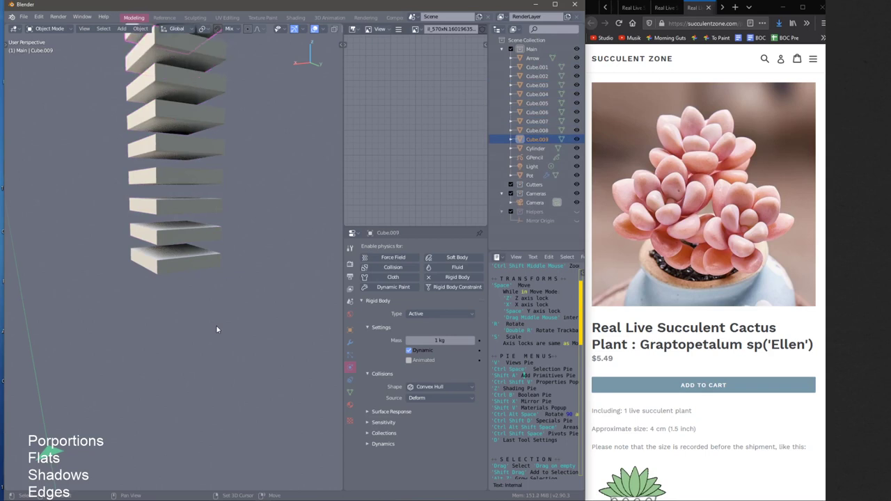
scroll(128, 190, "down", 5)
key("shift+r")
key("shift+r")
key("shift+r")
key("shift+r")
key("shift+r")
key("shift+r")
key("shift+r")
key("shift+r")
key("shift+r")
key("shift+r")
key("shift+r")
key("shift+r")
key("shift+r")
key("shift+r")
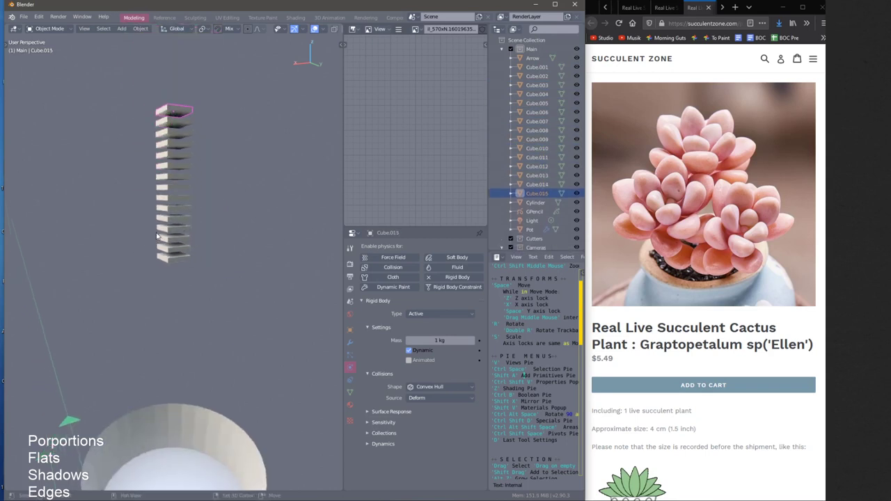
scroll(150, 293, "down", 2)
key("shift+r")
key("shift+r")
key("shift+r")
key("shift+r")
key("shift+r")
key("shift+r")
key("shift+r")
key("shift+r")
key("shift+r")
key("shift+r")
key("shift+r")
key("shift+r")
key("shift+r")
key("shift+r")
key("shift+r")
key("shift+r")
key("shift+r")
key("shift+r")
key("shift+r")
key("shift+r")
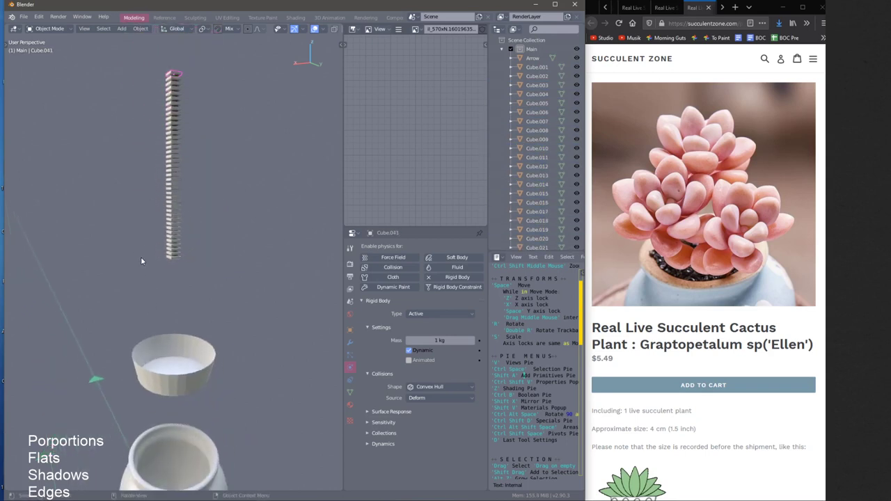
Delete nearly all the duplicated blocks, keeping only the lowest ones above the dish
middle_click_drag(144, 256, 144, 212)
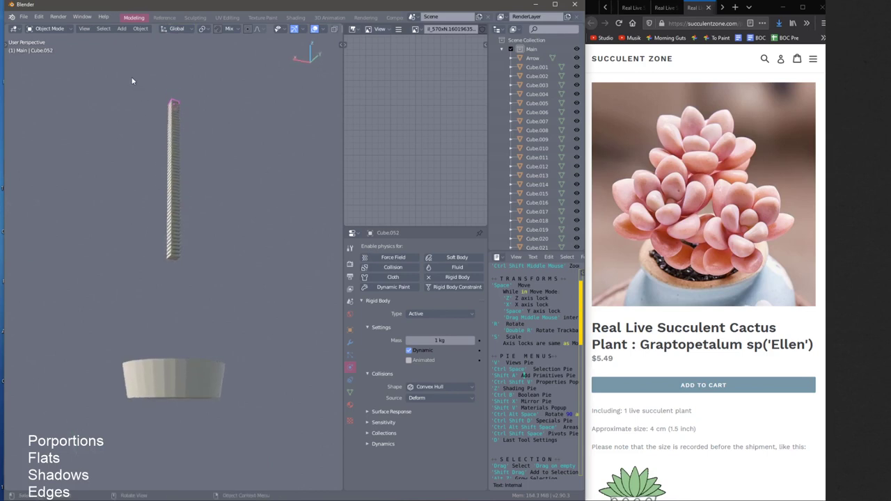
left_click_drag(133, 80, 205, 252)
key("Delete")
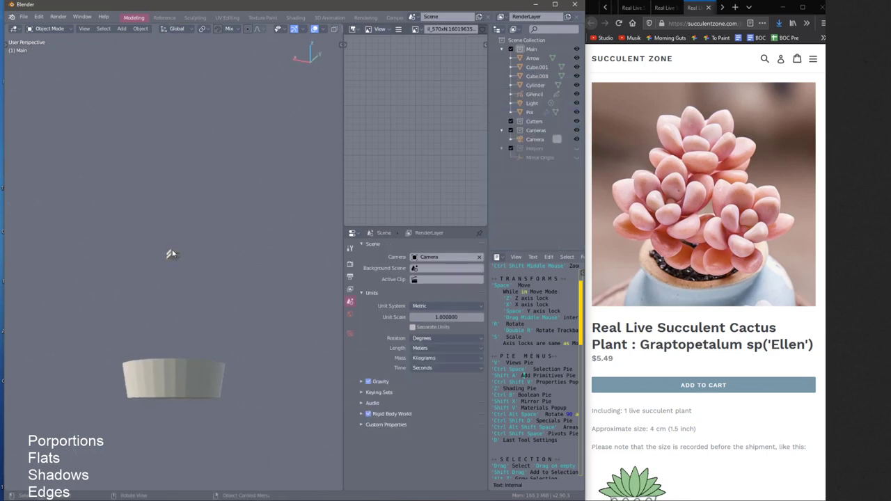
Undo the deletion and the duplications back to the single selected block
key("ctrl+z")
key("ctrl+z")
key("ctrl+z")
key("ctrl+z")
key("ctrl+z")
key("ctrl+z")
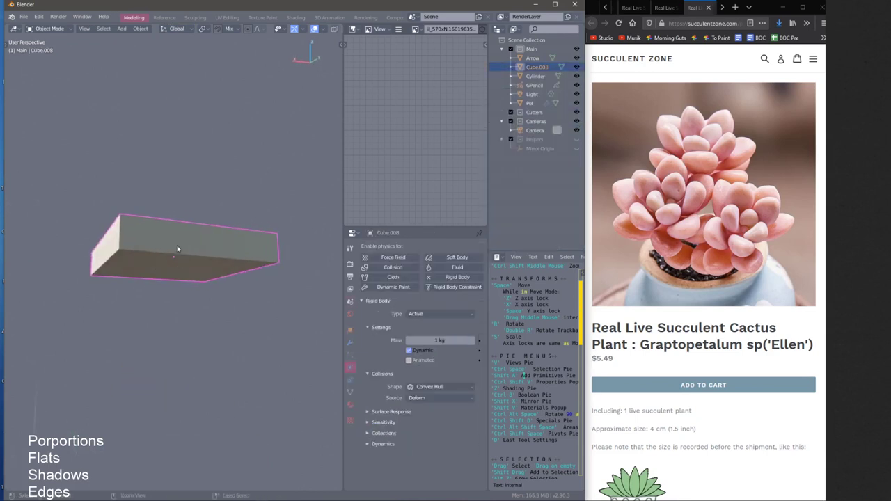
Duplicate the single block upward along Z with a spacing of about 0.025 m
middle_click_drag(177, 249, 192, 273)
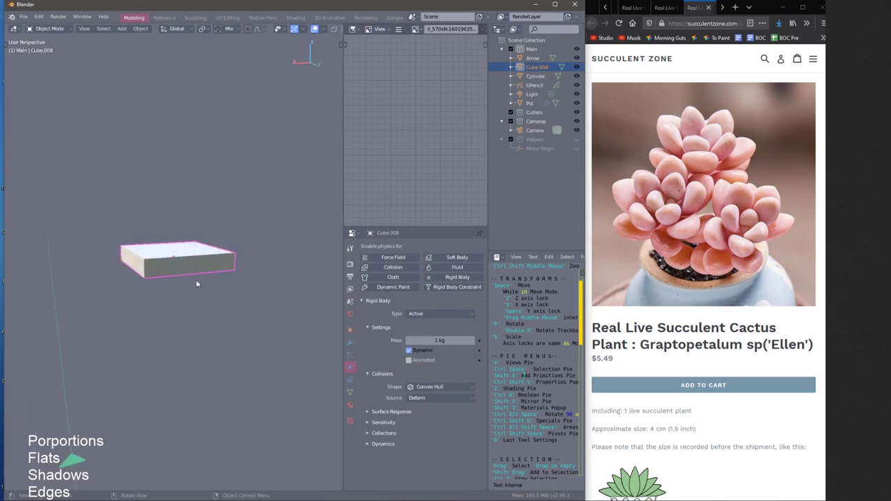
key("shift+d")
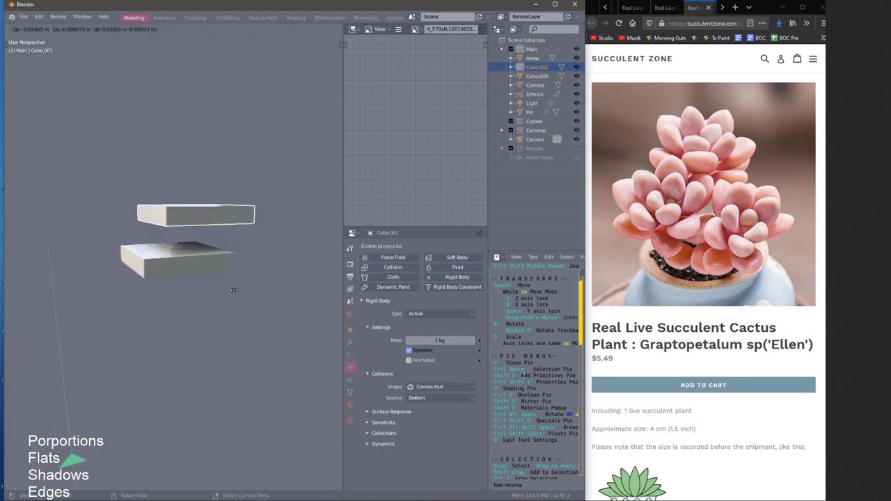
key("z")
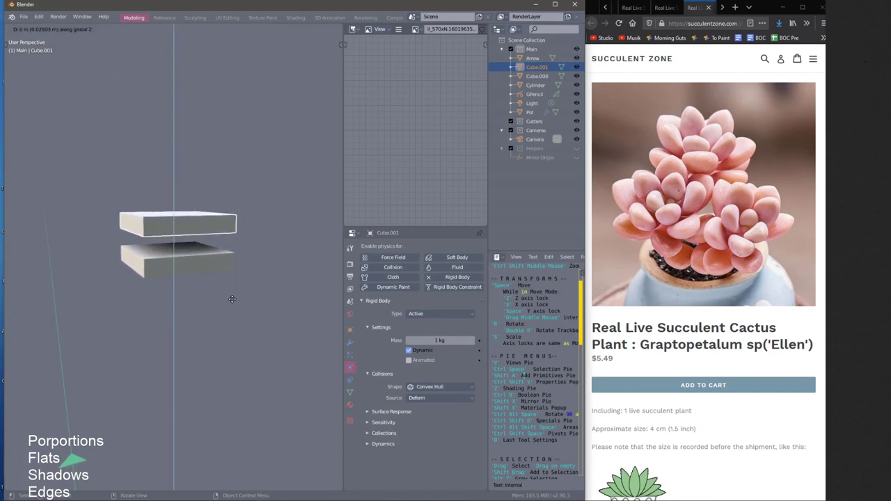
left_click(232, 301)
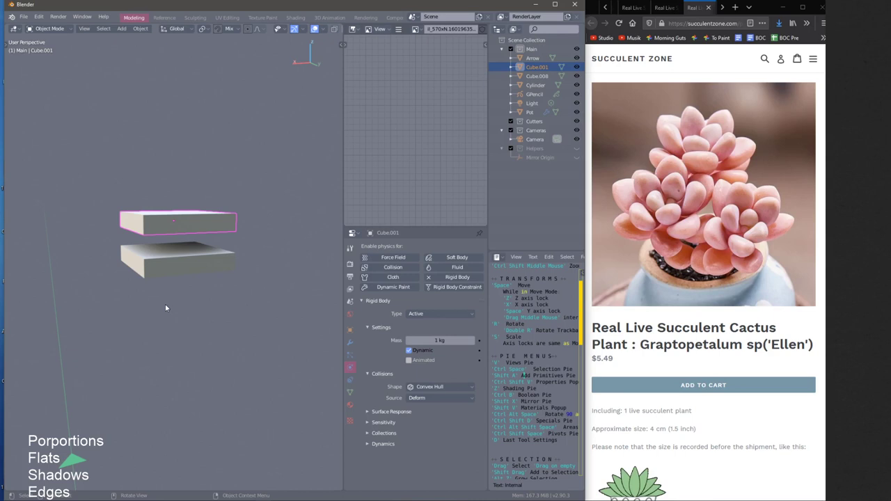
Repeat the duplicate move many times to stack a new column of evenly spaced blocks
key("shift+r")
key("shift+r")
key("shift+r")
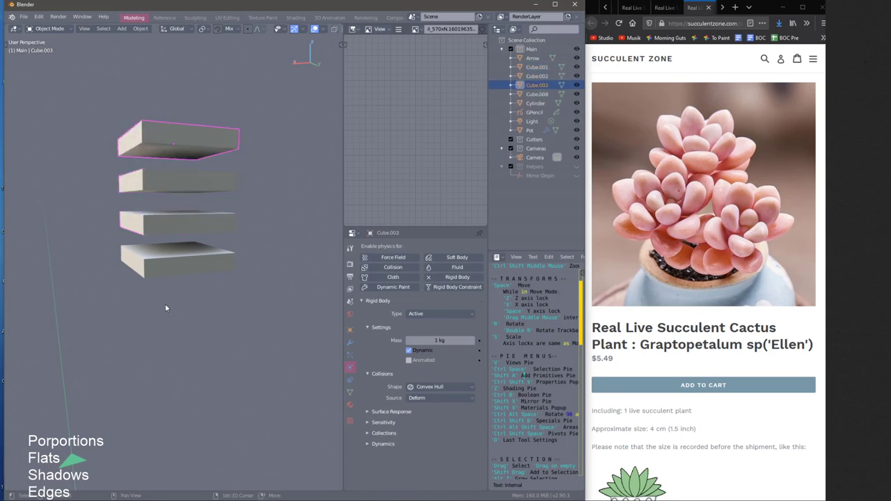
key("shift+r")
key("shift+r")
key("shift+r")
key("shift+r")
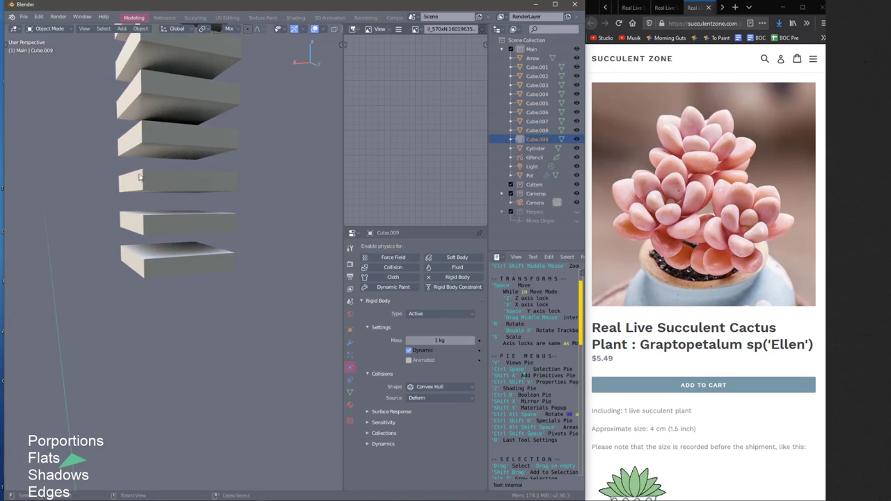
scroll(181, 265, "down", 5)
scroll(181, 265, "down", 2)
key("shift+r")
key("shift+r")
key("shift+r")
key("shift+r")
key("shift+r")
key("shift+r")
key("shift+r")
key("shift+r")
key("shift+r")
key("shift+r")
key("shift+r")
key("shift+r")
key("shift+r")
key("shift+r")
key("shift+r")
key("shift+r")
key("shift+r")
key("shift+r")
key("shift+r")
key("shift+r")
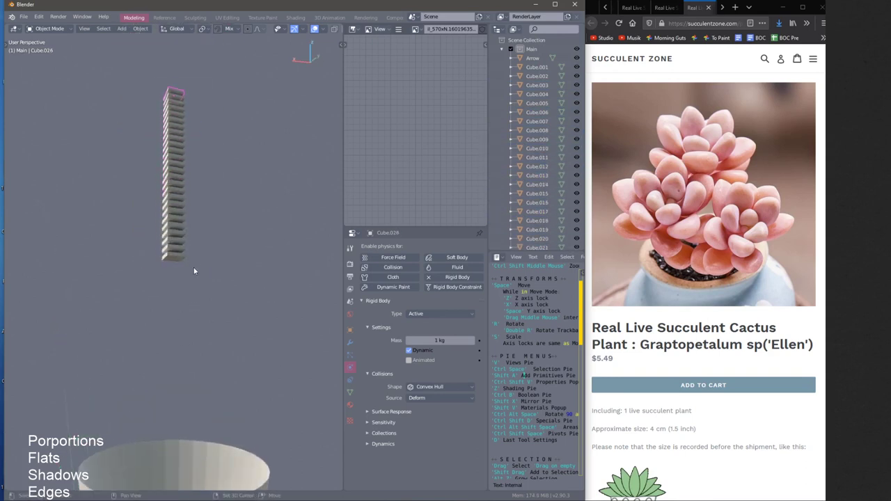
Delete every duplicated block in the column and select the remaining bottom block
middle_click_drag(193, 259, 186, 243)
middle_click_drag(186, 188, 183, 231, "shift")
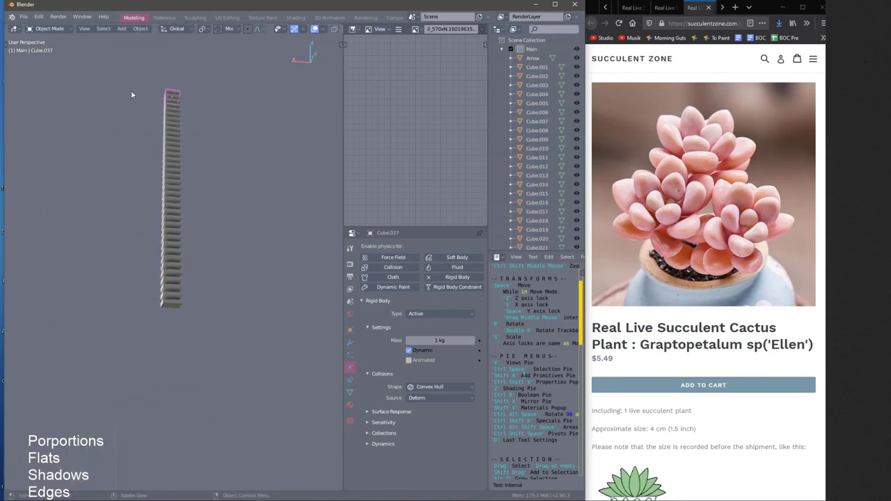
left_click_drag(134, 74, 206, 298)
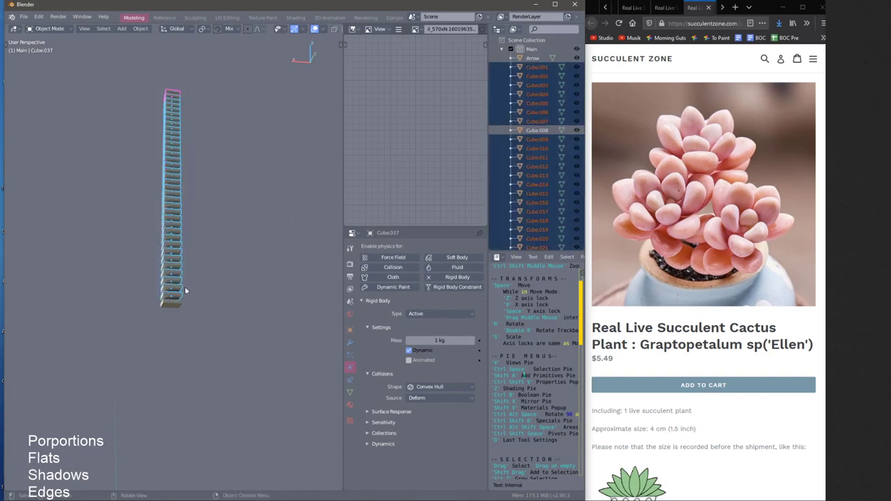
key("x")
left_click(173, 304)
mouse_move(175, 306)
middle_mouse_down()
mouse_move(179, 335)
mouse_move(183, 271)
mouse_move(183, 304)
middle_mouse_up()
scroll(186, 279, "up", 3)
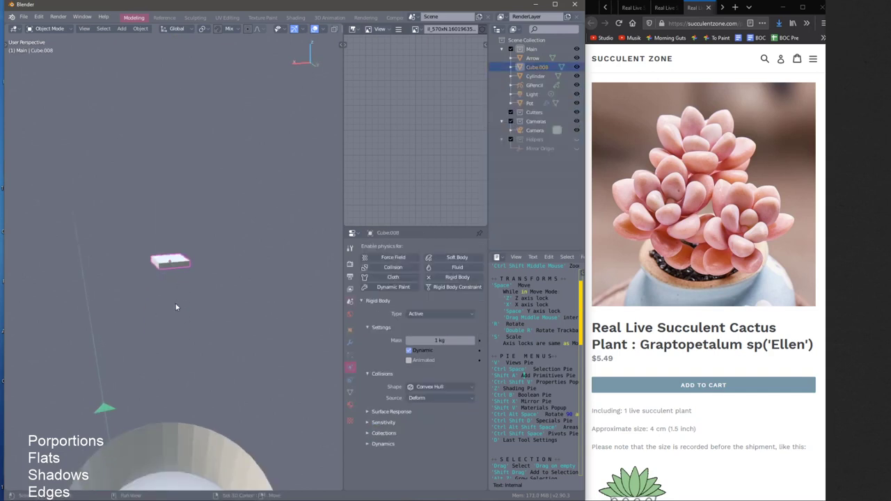
Switch the empty image editor area to the Timeline editor
left_click(353, 30)
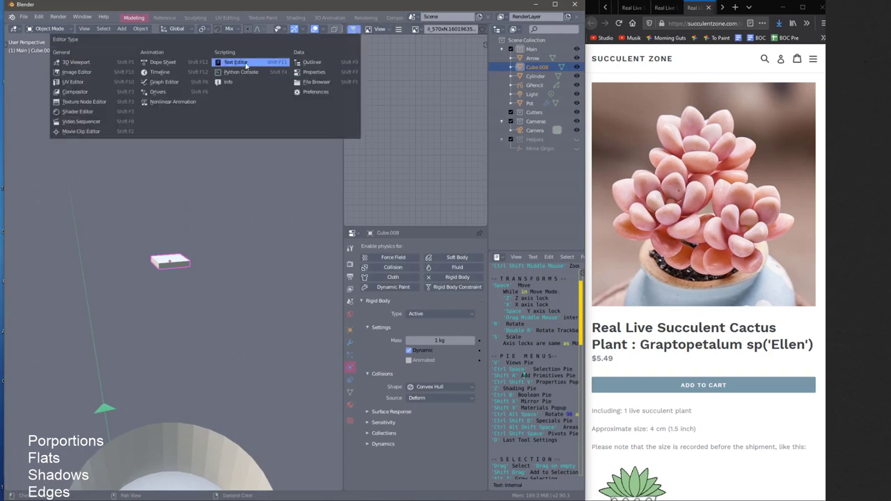
left_click(156, 72)
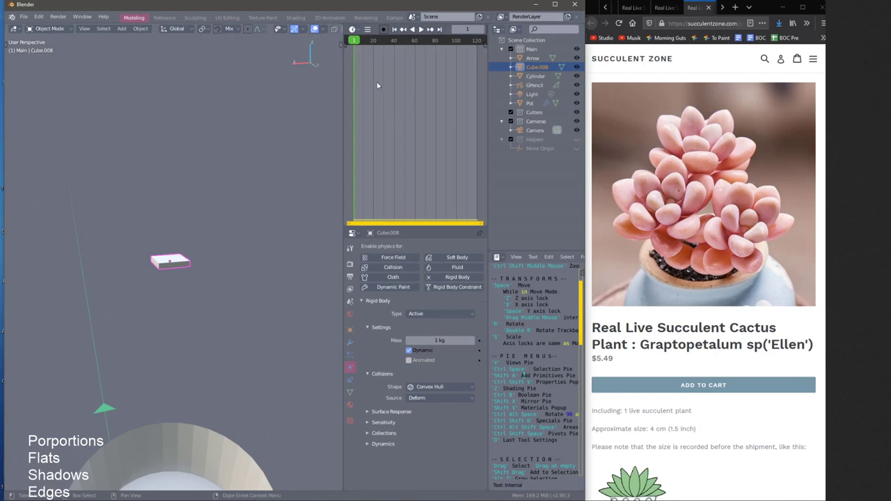
left_click(356, 31)
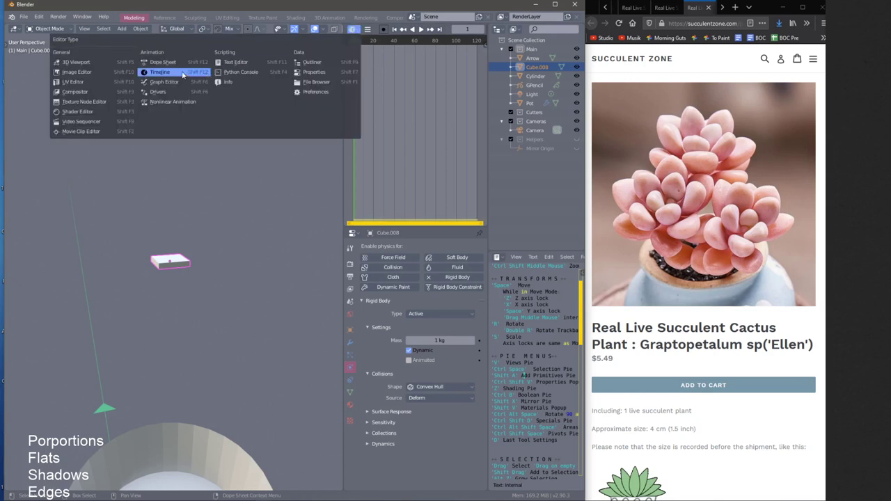
left_click(182, 72)
left_click(356, 30)
left_click(360, 33)
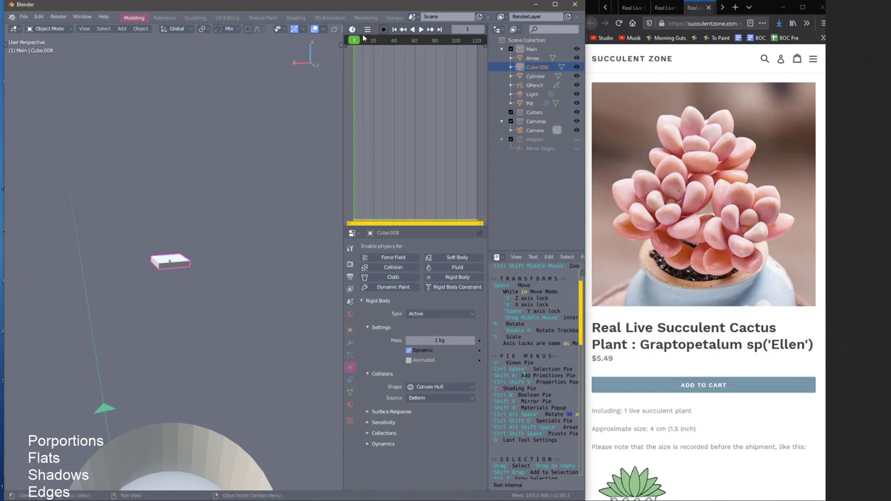
Turn the Timeline area back into an Image Editor and bring its empty grid into view
left_click(354, 31)
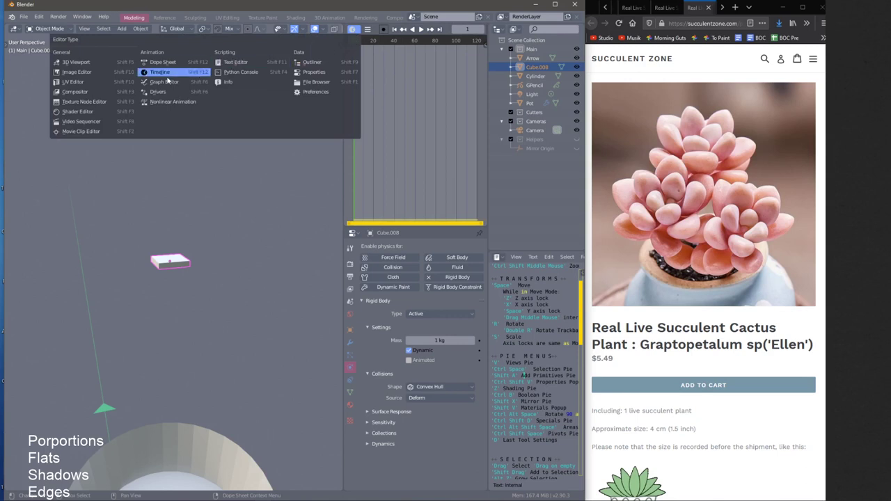
left_click(76, 72)
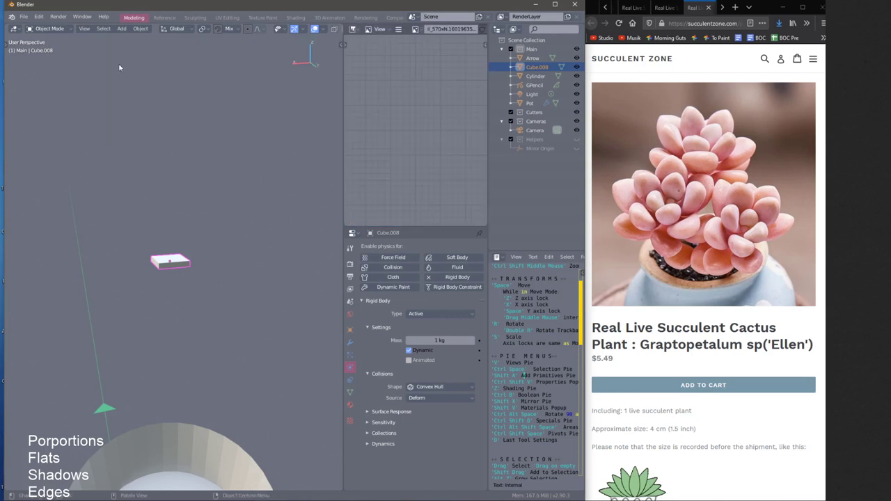
left_click(354, 30)
left_click(355, 32)
middle_click_drag(421, 101, 416, 157, "ctrl")
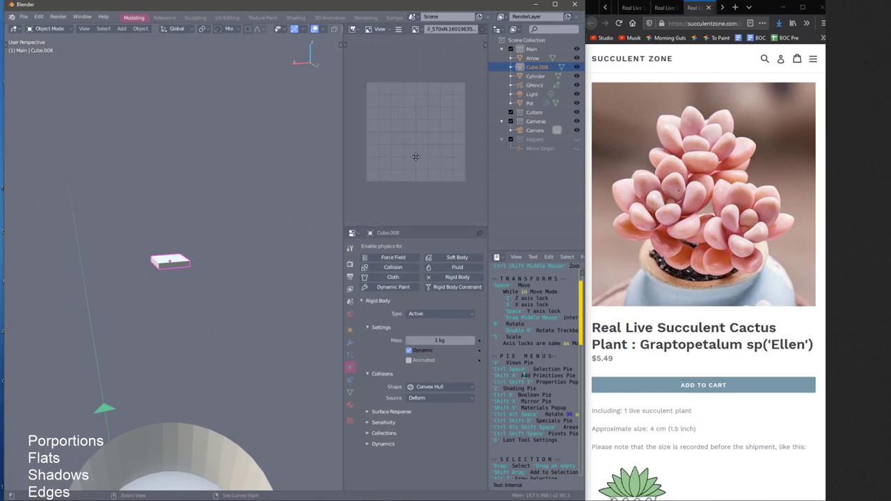
Replace the Image Editor with the Timeline and preview the block's fall, returning to frame 1
left_click(354, 31)
left_click(183, 73)
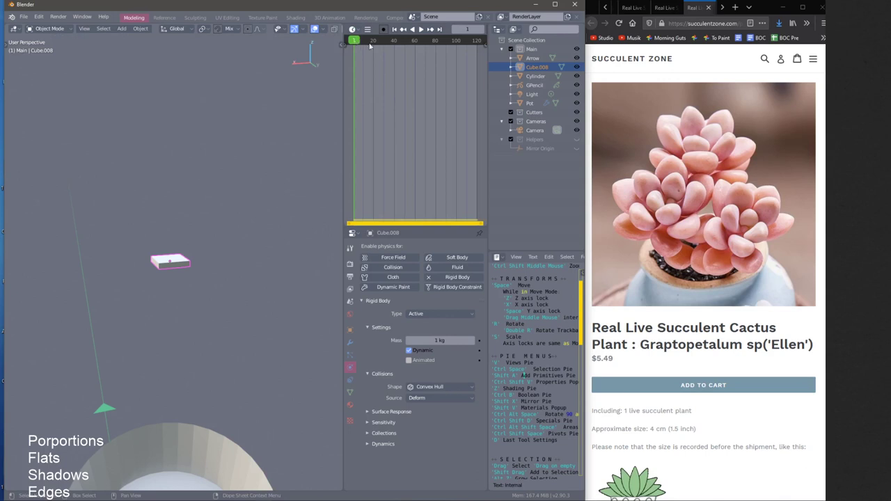
key("space")
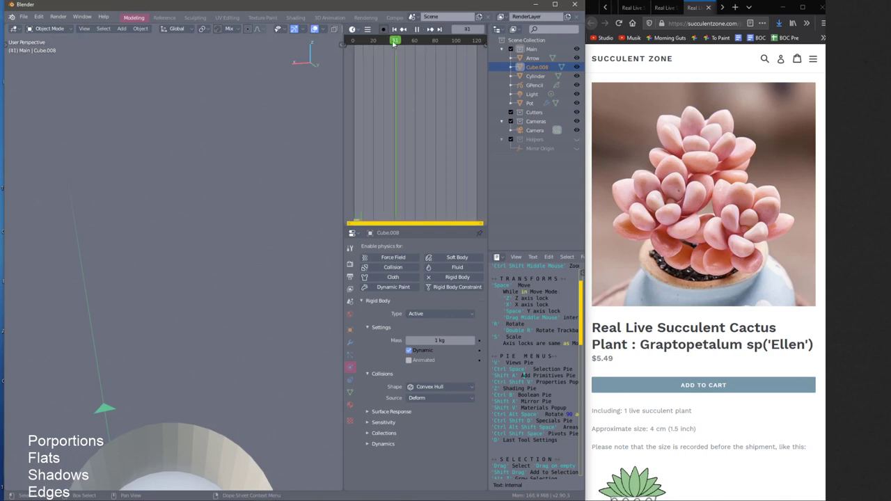
left_click_drag(357, 43, 358, 43)
key("space")
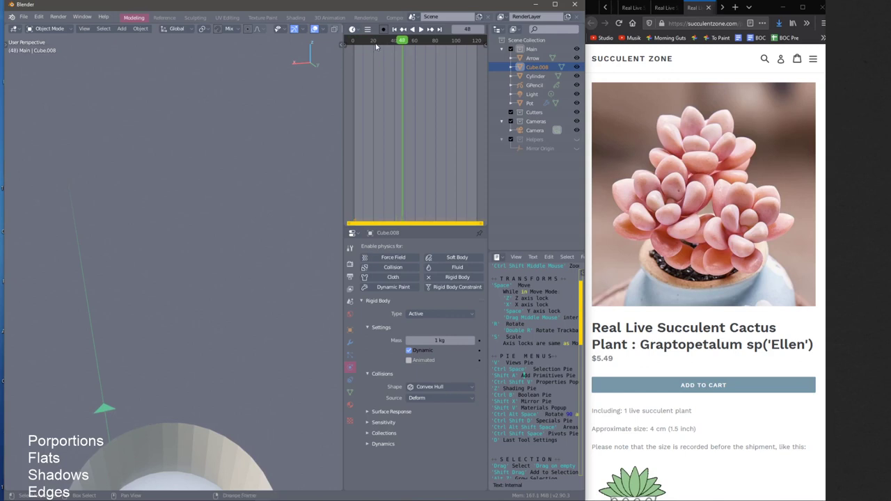
key("shift+Left")
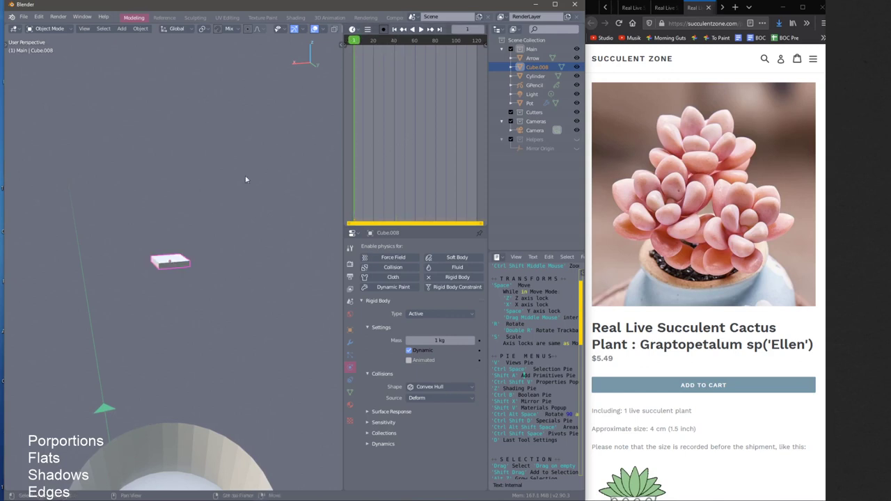
Duplicate the selected block straight up along Z, leaving a small gap above the original
middle_click_drag(172, 266, 188, 220, "shift")
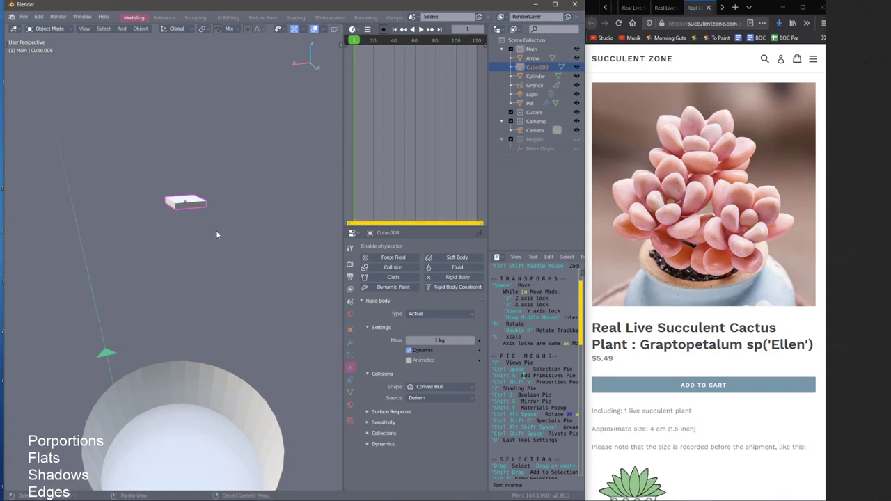
key("shift+d")
key("z")
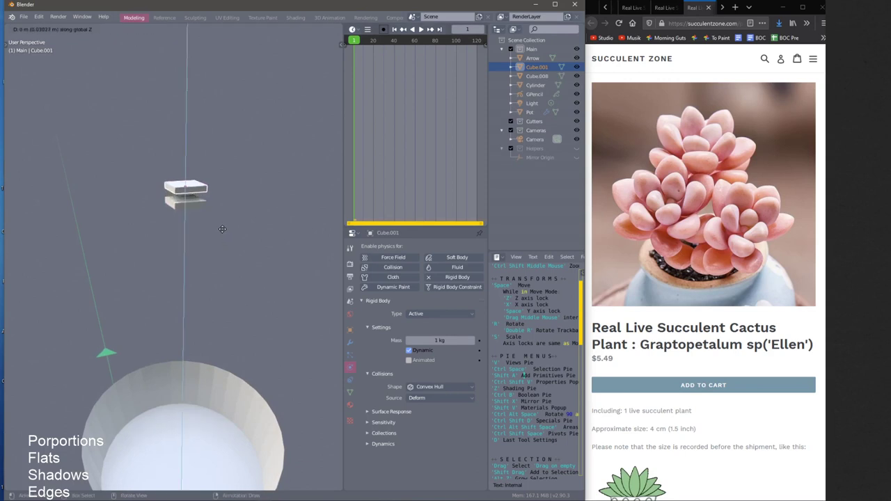
left_click(223, 232)
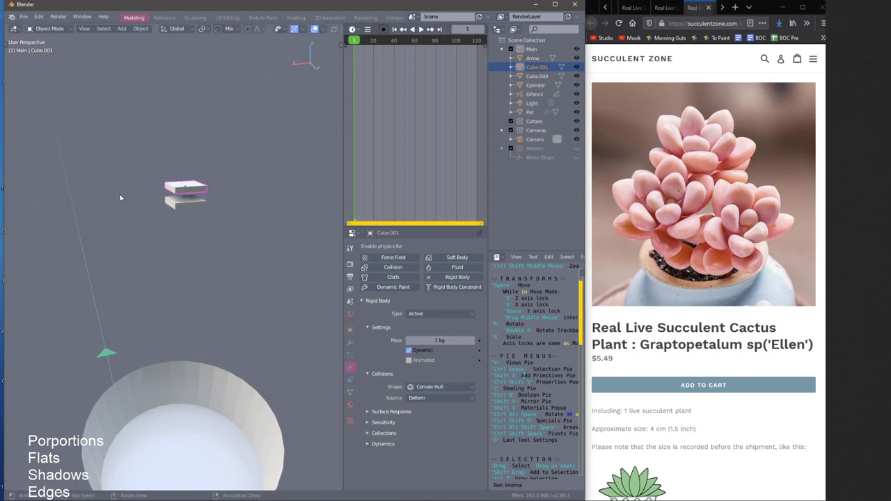
Repeat the upward duplication until a column of about 42 blocks stands above the dish
key("shift+r")
key("shift+r")
key("shift+r")
key("shift+r")
key("shift+r")
key("shift+r")
key("shift+r")
key("shift+r")
key("shift+r")
key("shift+r")
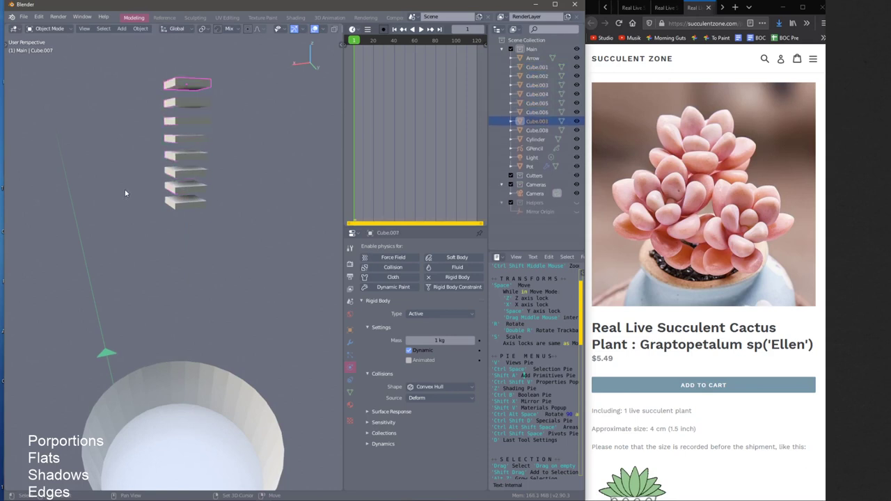
middle_click_drag(125, 184, 143, 216, "ctrl")
key("shift+r")
key("shift+r")
key("shift+r")
key("shift+r")
key("shift+r")
key("shift+r")
key("shift+r")
key("shift+r")
key("shift+r")
key("shift+r")
key("shift+r")
key("shift+r")
key("shift+r")
key("shift+r")
key("shift+r")
key("shift+r")
key("shift+r")
key("shift+r")
key("shift+r")
key("shift+r")
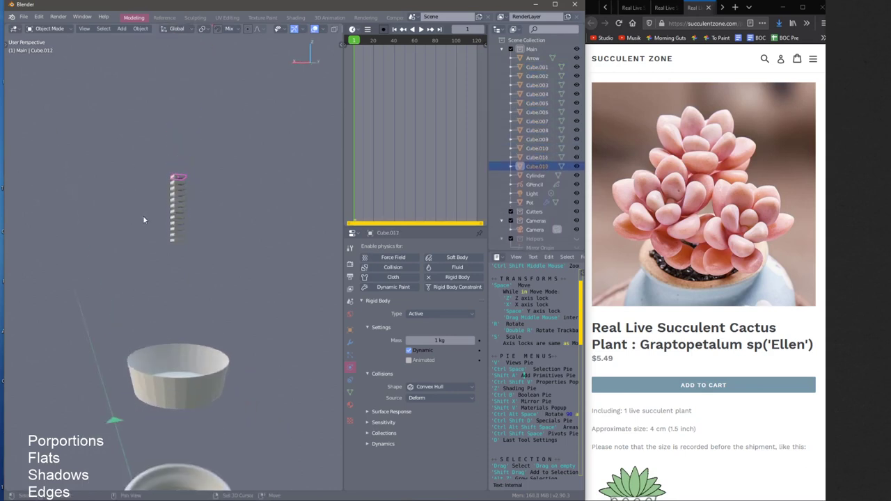
scroll(136, 238, "down", 4)
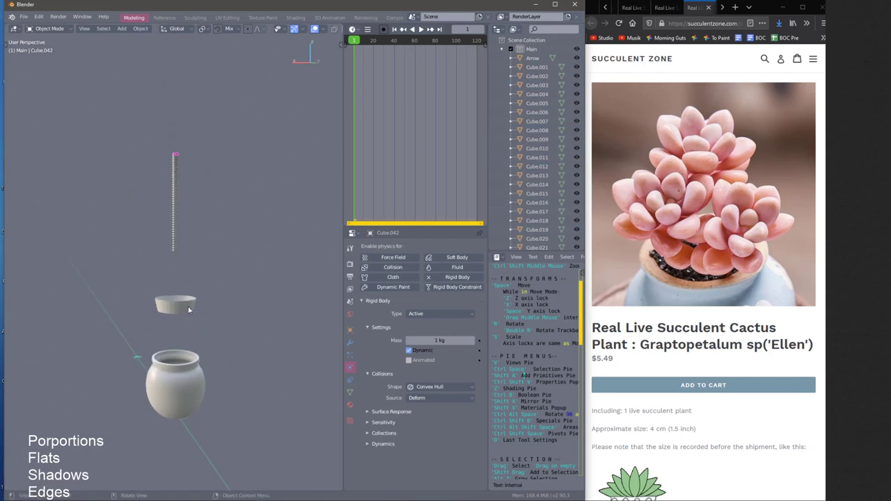
left_click(184, 308)
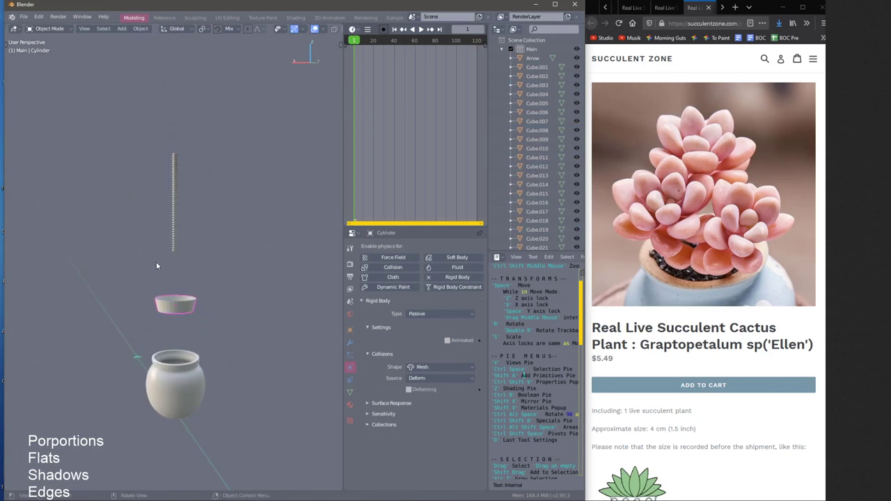
scroll(159, 265, "up", 4)
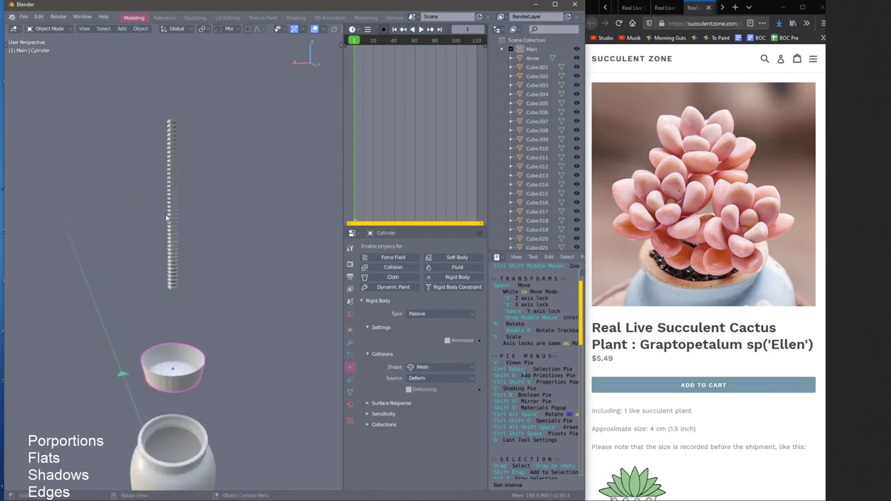
left_click_drag(141, 112, 181, 191)
middle_click_drag(181, 190, 173, 211)
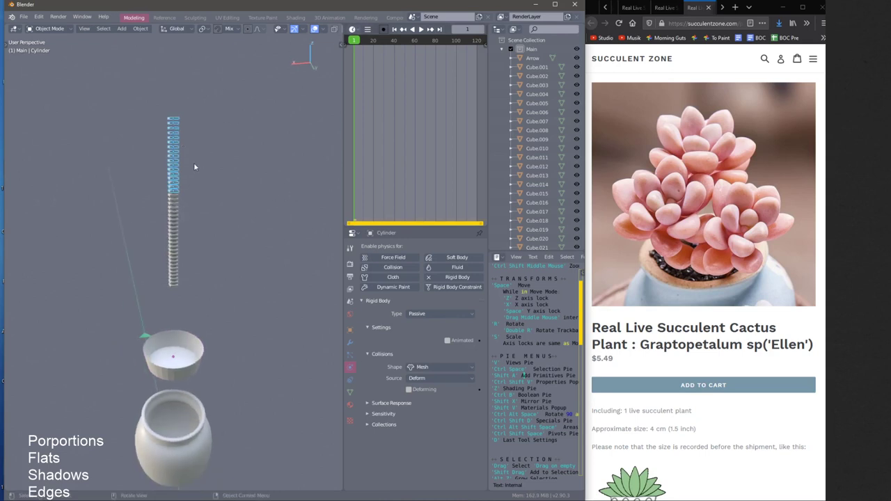
Duplicate the column's top block up along Z and repeat the copy to extend the column to about 72 blocks
left_click(171, 125)
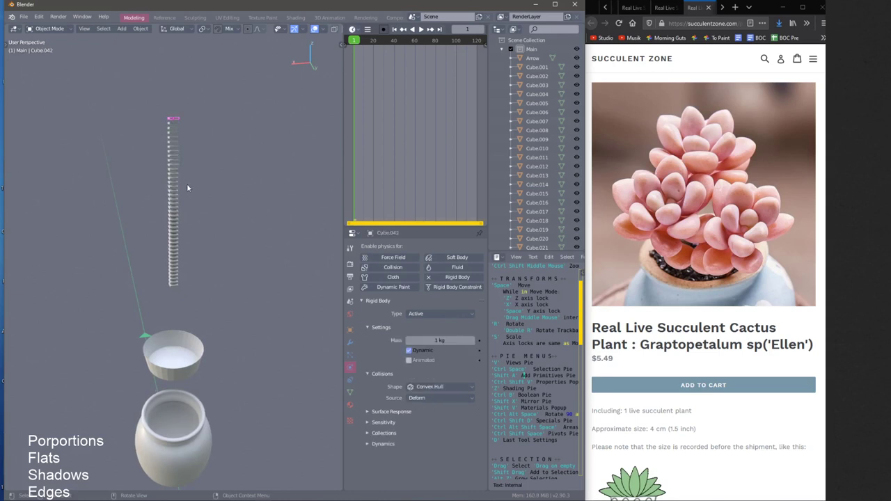
key("shift+d")
key("x")
key("z")
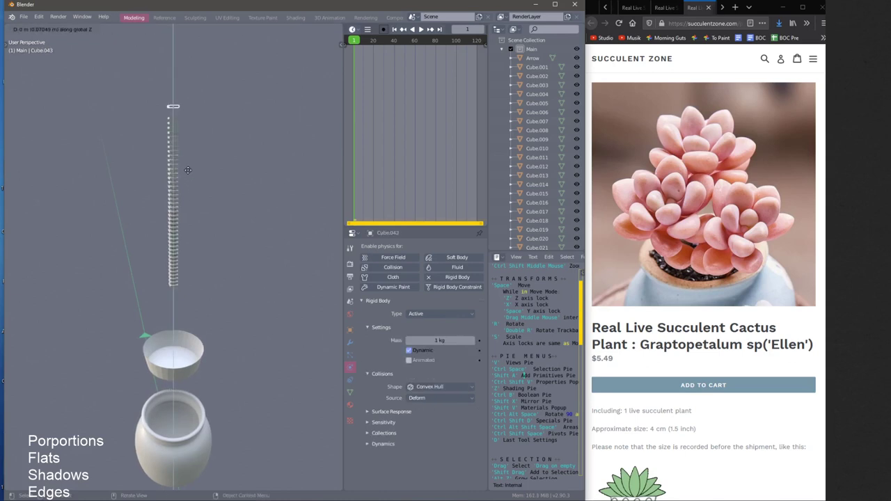
left_click(189, 246)
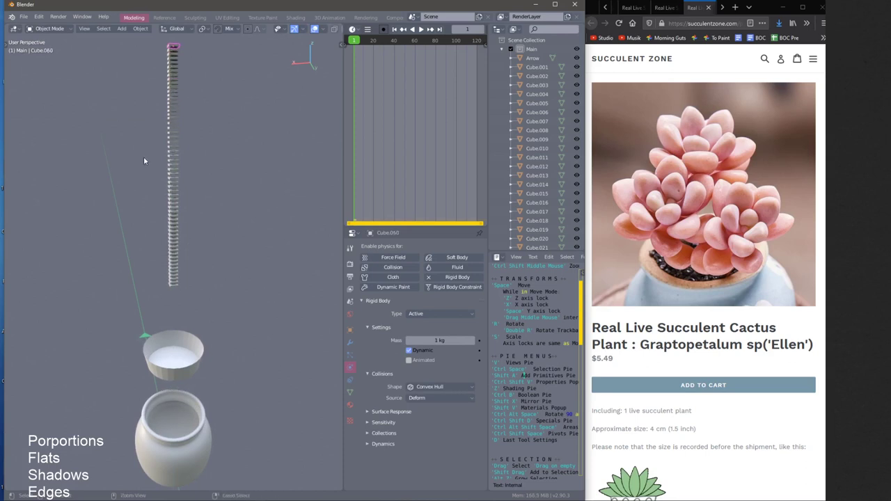
middle_click_drag(144, 158, 165, 173, "ctrl")
key("shift+r")
key("shift+r")
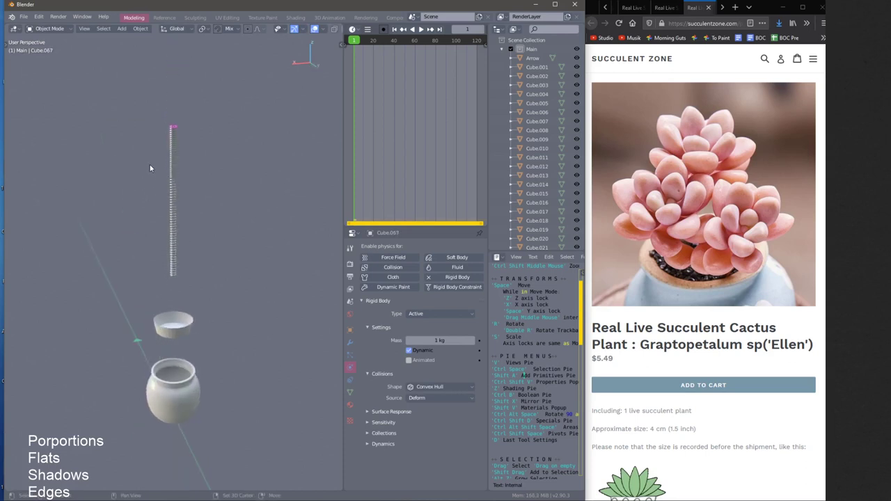
key("shift+r")
key("shift+r")
key("shift+r")
key("shift+r")
key("shift+r")
Play the rigid-body simulation of the falling column, rewind to frame 1, and replay it to check the dish collision
key("space")
key("space")
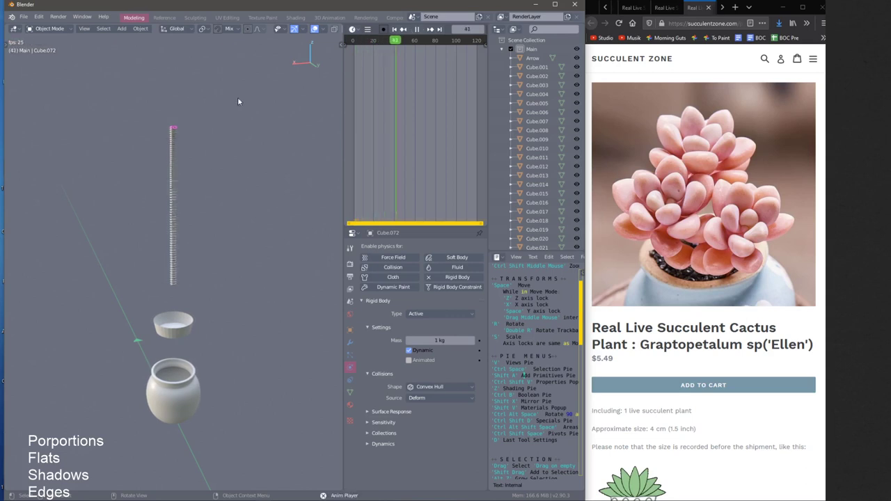
left_click(354, 43)
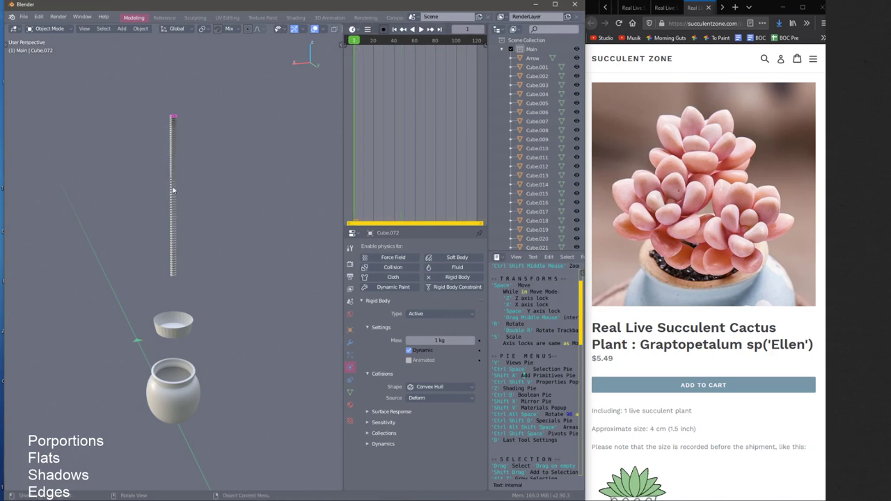
key("space")
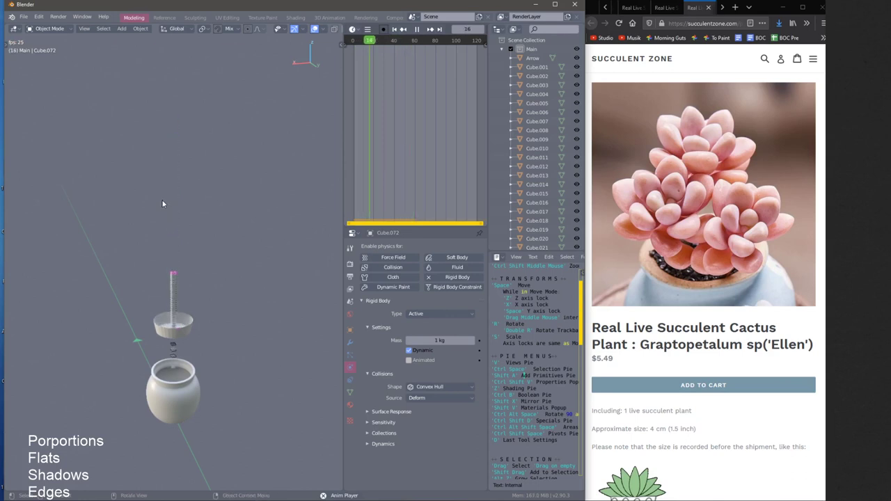
key("Escape")
Raise the dish along Z until its rim surrounds the lowest blocks of the column
left_click(167, 329)
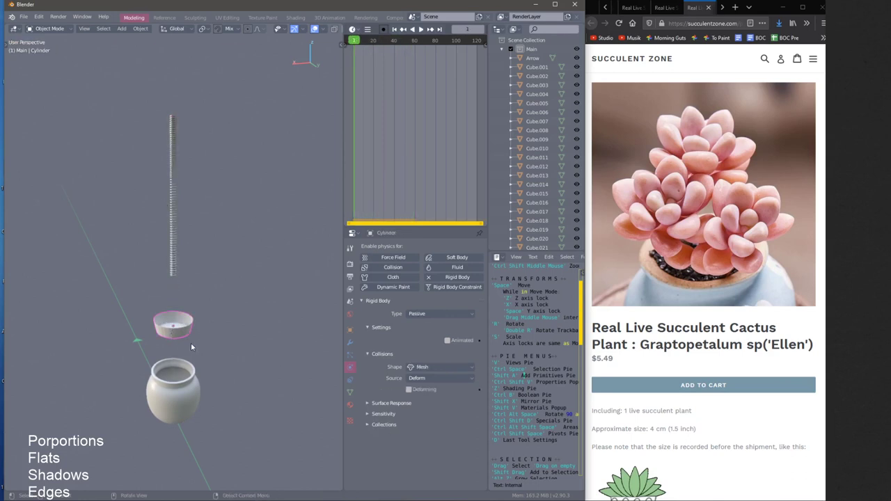
key("g")
key("z")
left_click(189, 287)
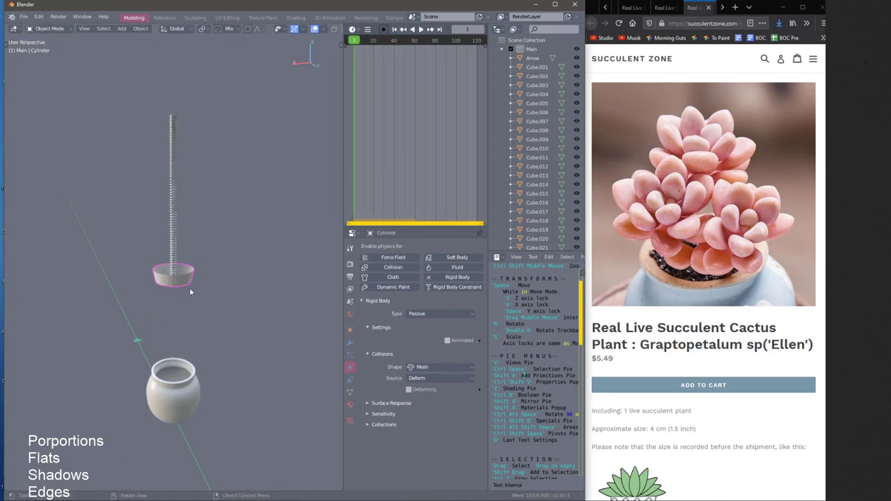
middle_click_drag(190, 288, 191, 309)
Replay the simulation with a closer view of the blocks settling in the raised dish, returning to frame 1
key("space")
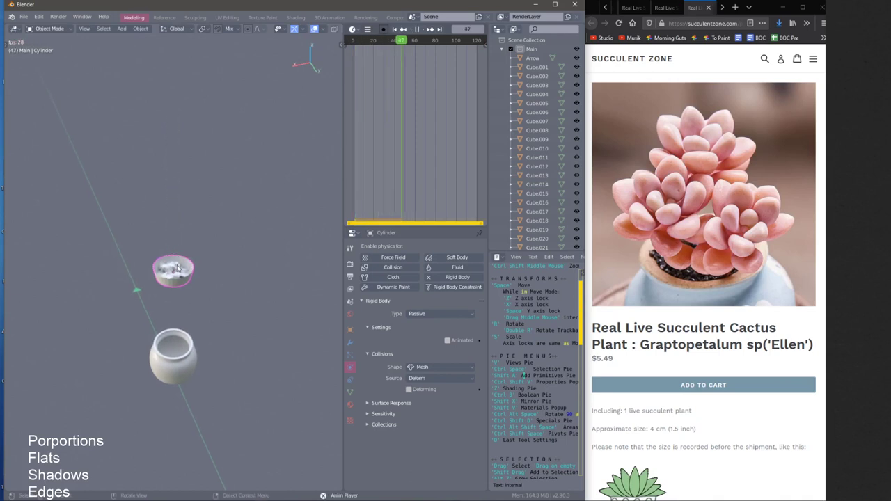
key("Escape")
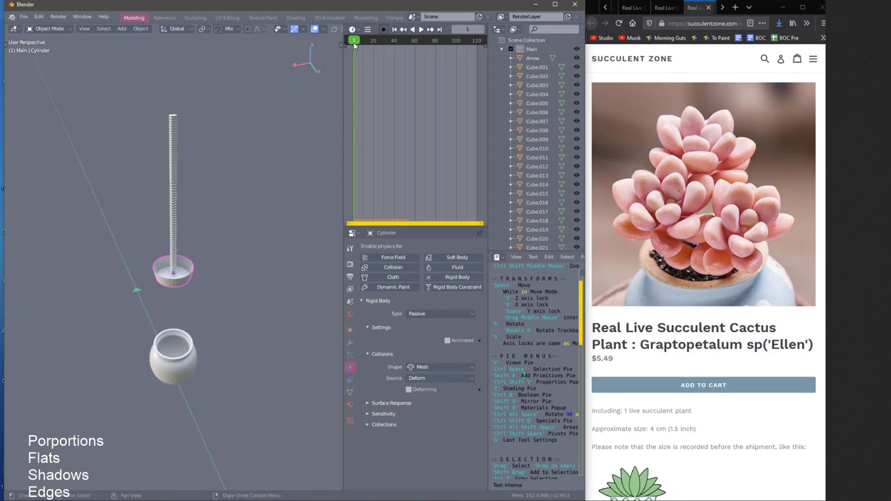
key("space")
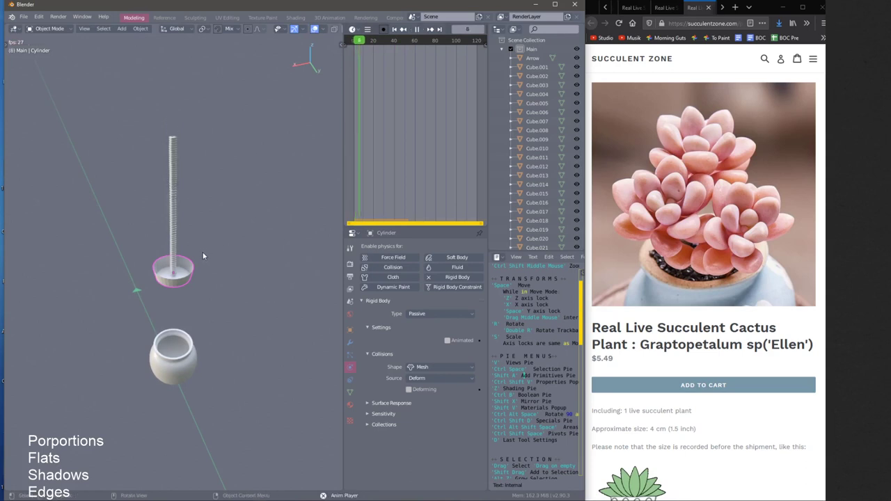
scroll(198, 237, "up", 4)
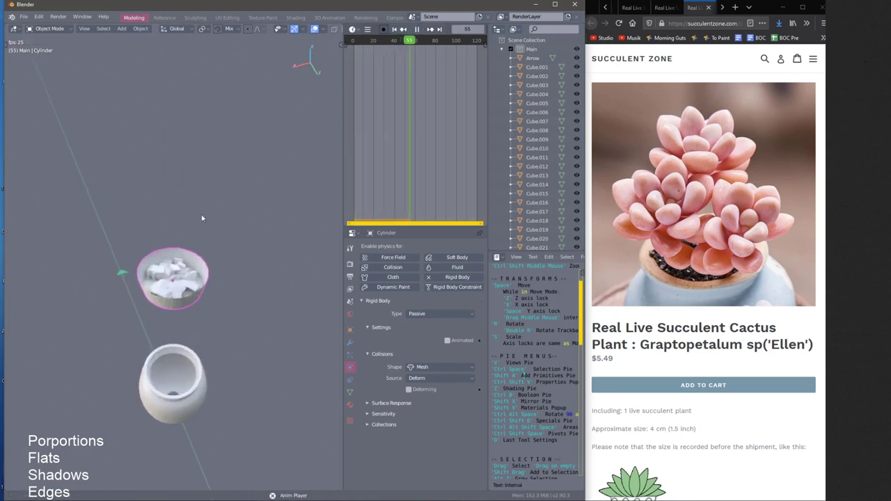
mouse_move(192, 273)
middle_mouse_down()
mouse_move(197, 293)
mouse_move(196, 266)
middle_mouse_up()
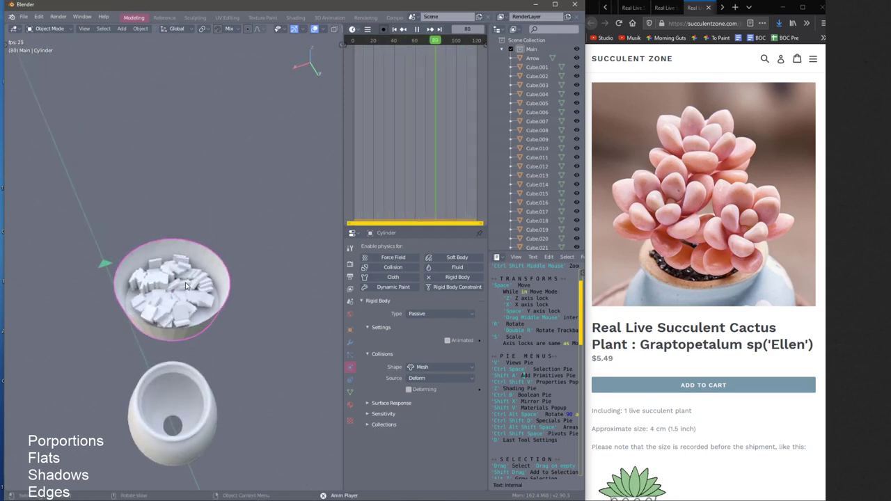
key("space")
key("shift+Left")
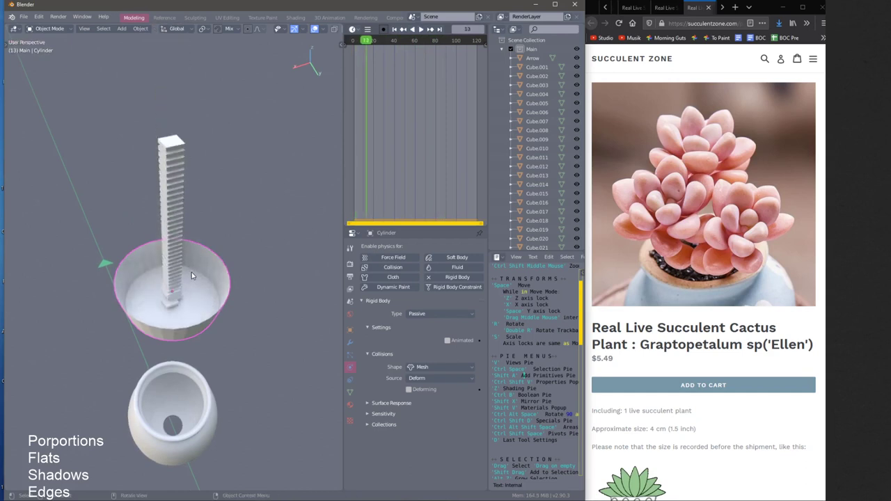
Duplicate the column's top block slightly upward along Z and repeat the copy four or more times
middle_click_drag(192, 277, 179, 317)
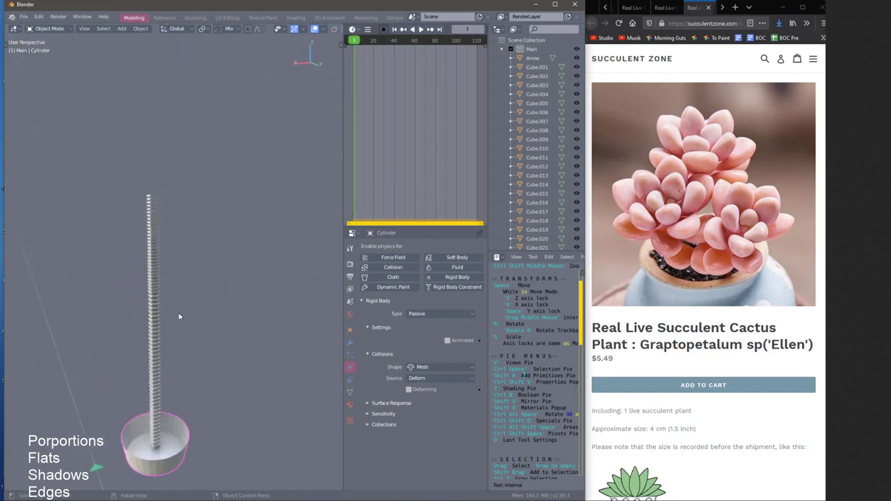
left_click(151, 198)
key("shift+d")
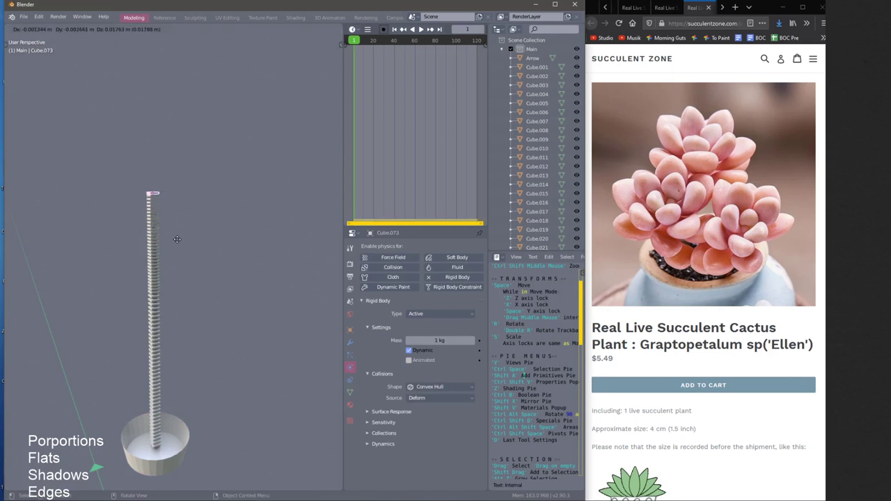
key("z")
left_click(179, 252)
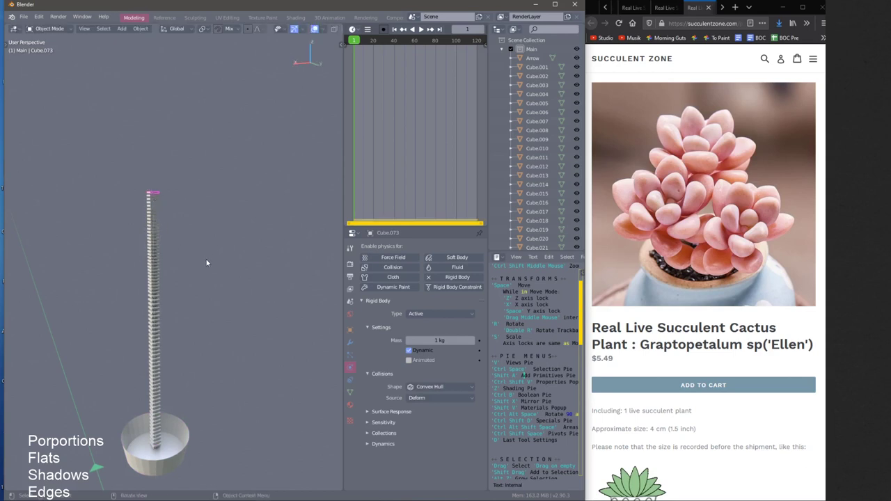
key("shift+r")
key("shift+r")
key("shift+r")
key("shift+r")
Try to extend the column with more repeated copies of the top block, and delete the tightly overlapping ones
key("shift+d")
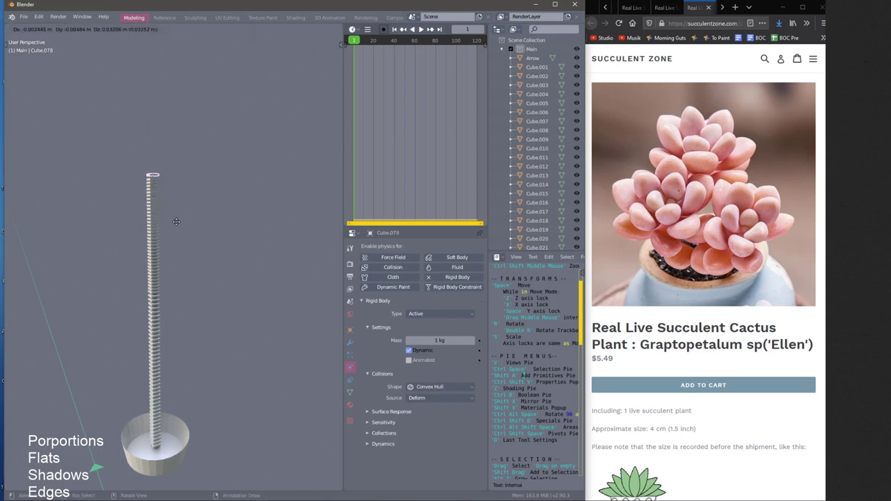
key("z")
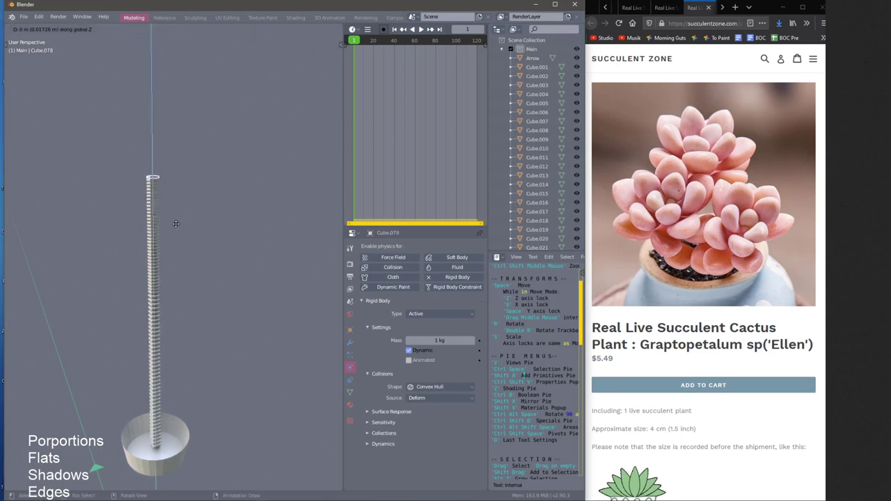
left_click(175, 224)
key("shift+r")
key("shift+r")
key("shift+r")
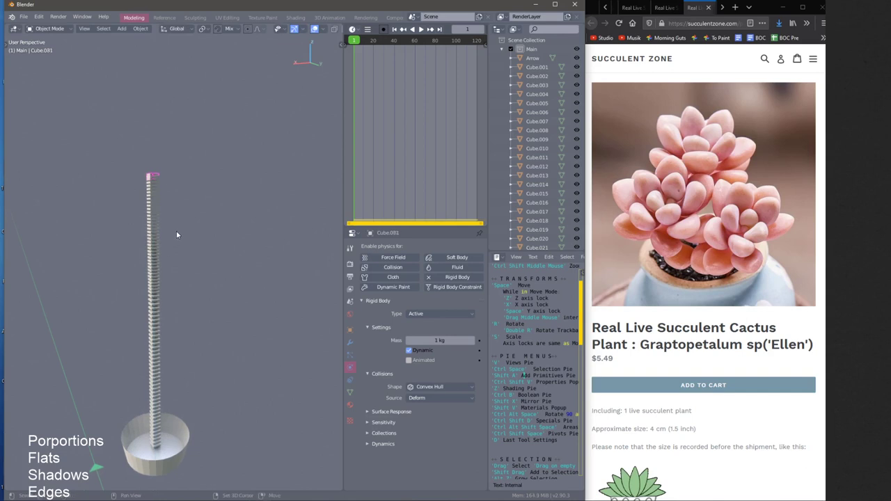
key("shift+r")
key("shift+r")
key("shift+r")
key("shift+r")
key("shift+r")
key("shift+r")
key("shift+r")
key("shift+r")
key("shift+r")
key("shift+r")
key("shift+r")
key("shift+r")
key("shift+r")
key("shift+r")
key("shift+r")
key("shift+r")
left_click_drag(171, 172, 170, 176)
key("Delete")
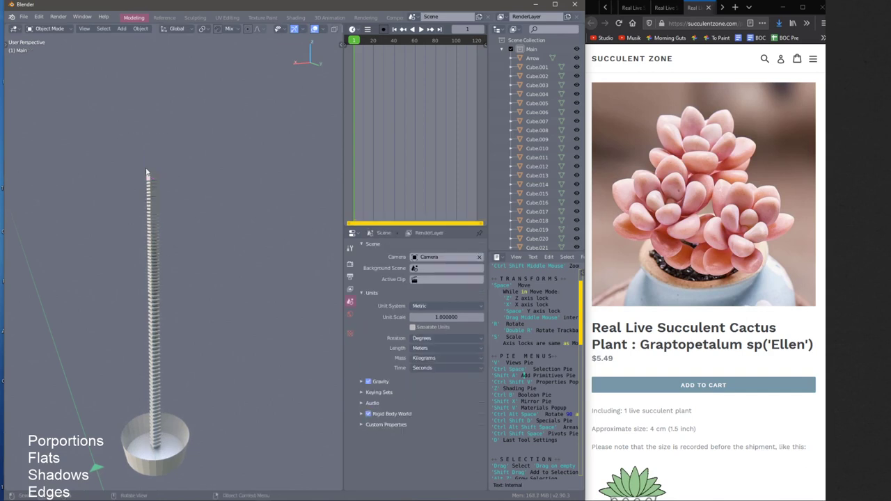
Duplicate the remaining top block up along Z with even spacing and repeat until the column has about 100 blocks
left_click(154, 184)
key("g")
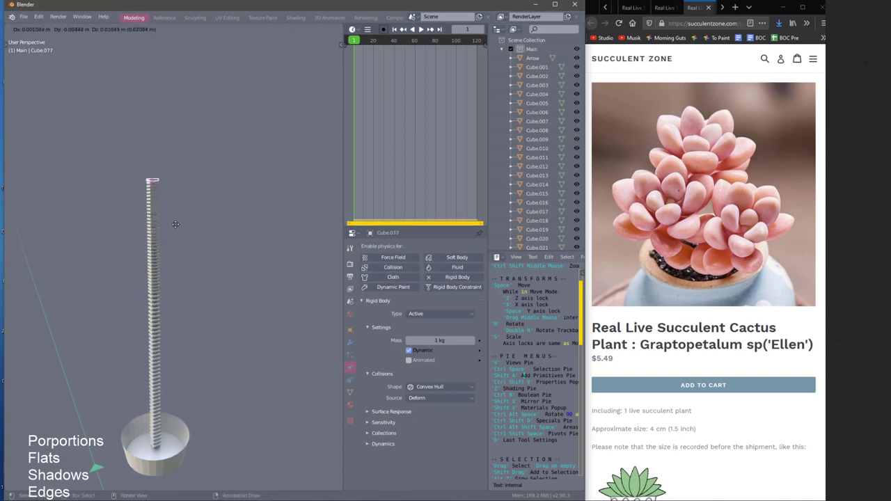
key("z")
left_click(175, 225)
key("shift+r")
key("shift+r")
key("shift+r")
key("shift+r")
key("shift+r")
key("shift+r")
key("shift+r")
key("shift+r")
key("shift+r")
key("shift+r")
key("shift+r")
key("shift+r")
key("shift+r")
key("shift+r")
key("shift+r")
key("shift+r")
key("shift+r")
key("shift+r")
key("shift+r")
key("shift+r")
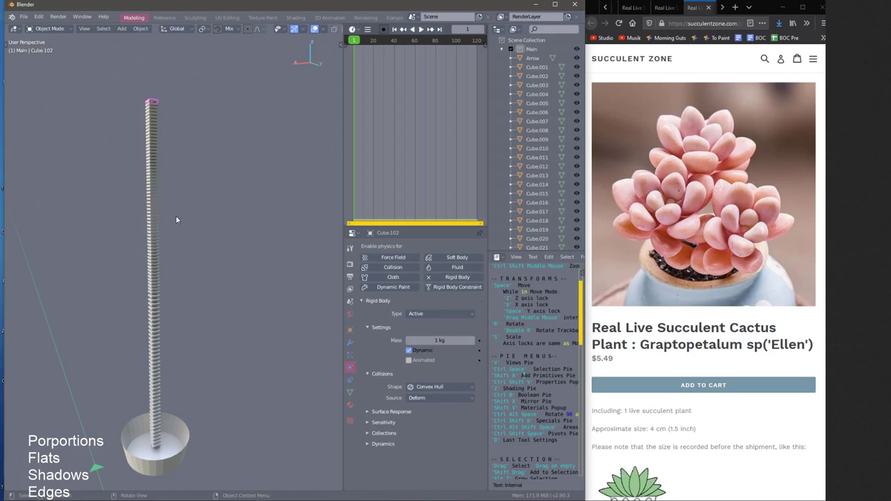
Lower the dish along Z to just above the pot's rim and play the simulation from frame 1
middle_click_drag(185, 209, 166, 346)
left_click(174, 393)
key("space")
key("z")
left_click(177, 456)
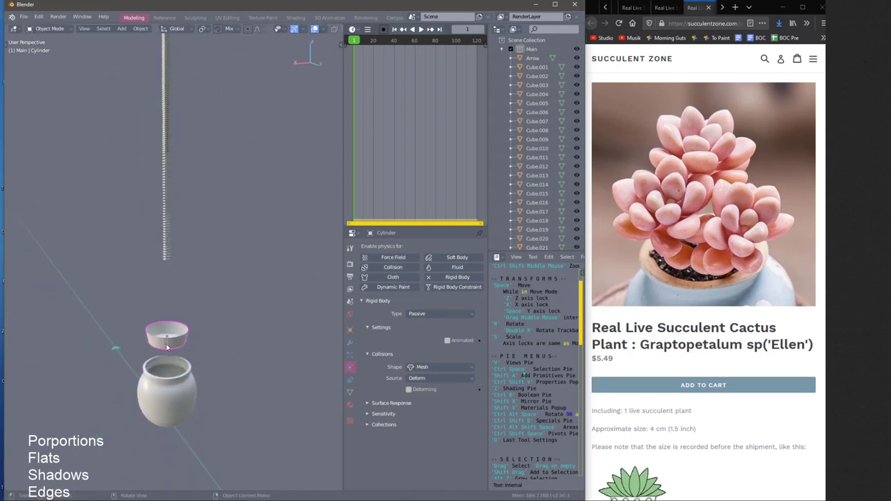
key("space")
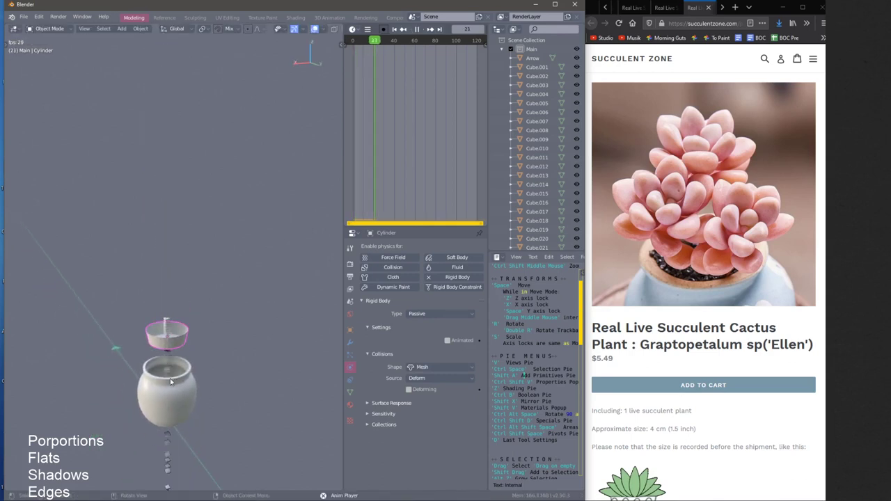
Stop the playback, raise the dish along Z to the bottom of the block column, and play the simulation from frame 1
key("Escape")
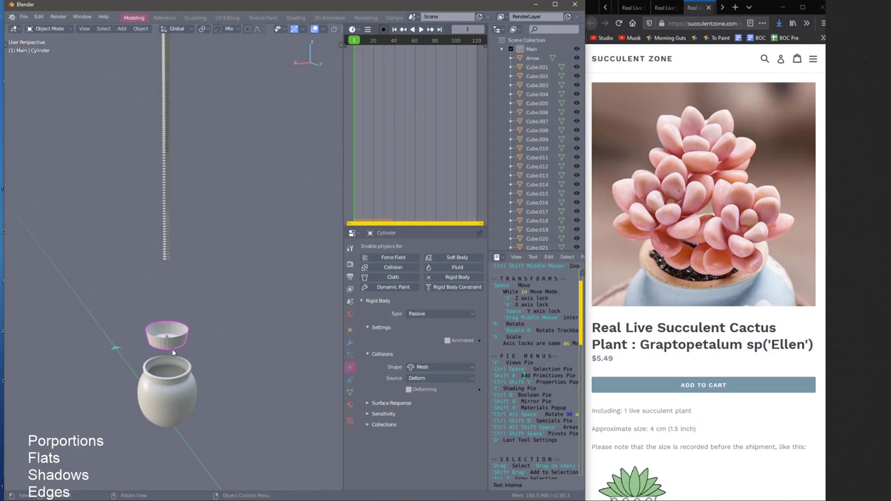
key("space")
key("z")
left_click(173, 274)
middle_click_drag(173, 274, 180, 293)
key("space")
key("z")
left_click(172, 307)
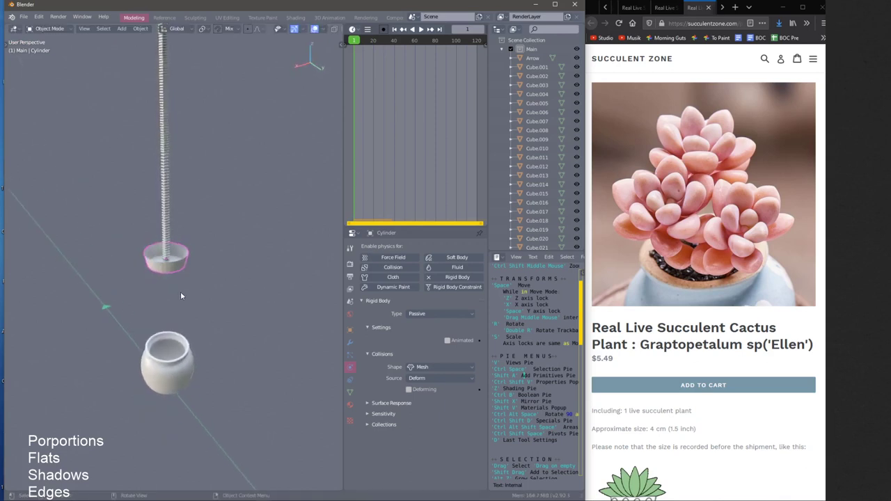
key("space")
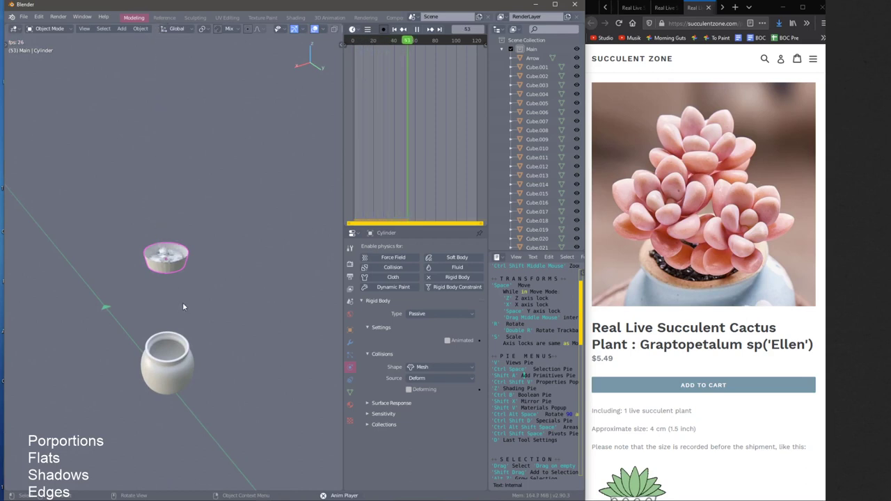
middle_click_drag(183, 302, 198, 323)
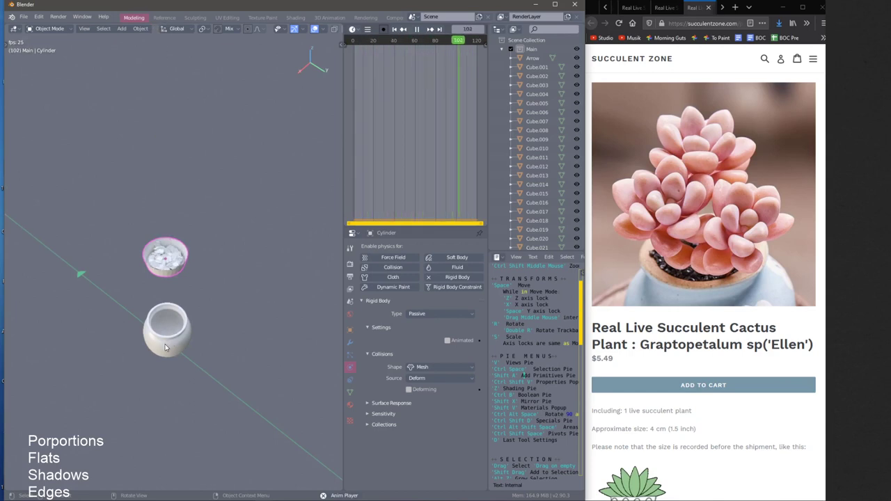
Select the dish together with all the blocks piled inside it and replay the simulation from frame 1
middle_click_drag(161, 333, 163, 288)
left_click(163, 268)
left_click_drag(123, 216, 208, 287)
scroll(179, 259, "up", 6)
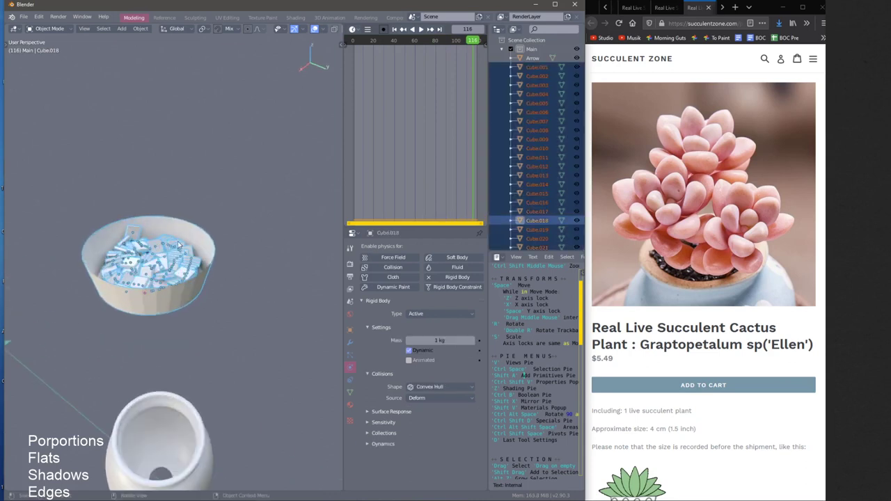
middle_click_drag(178, 247, 185, 273)
key("shift+Left")
key("space")
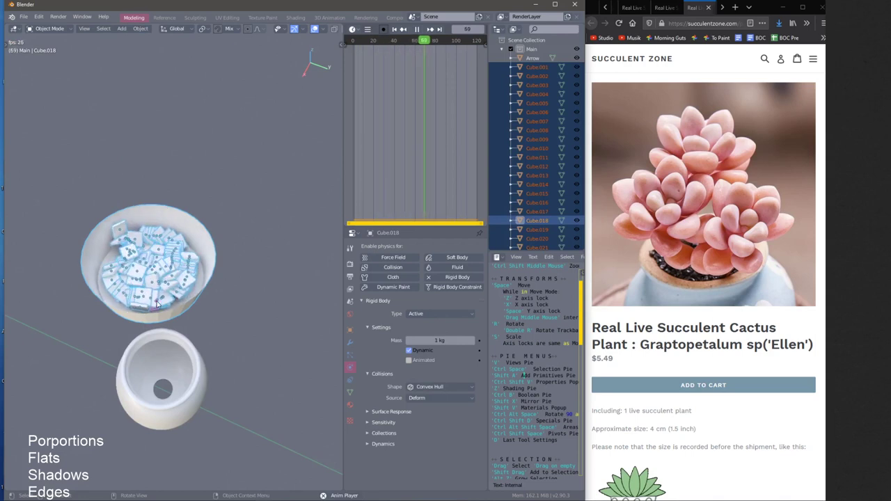
Move two groups of cubes out of the central column to either side of it and test the simulation
key("Escape")
middle_click_drag(159, 291, 155, 174)
scroll(154, 174, "down", 5)
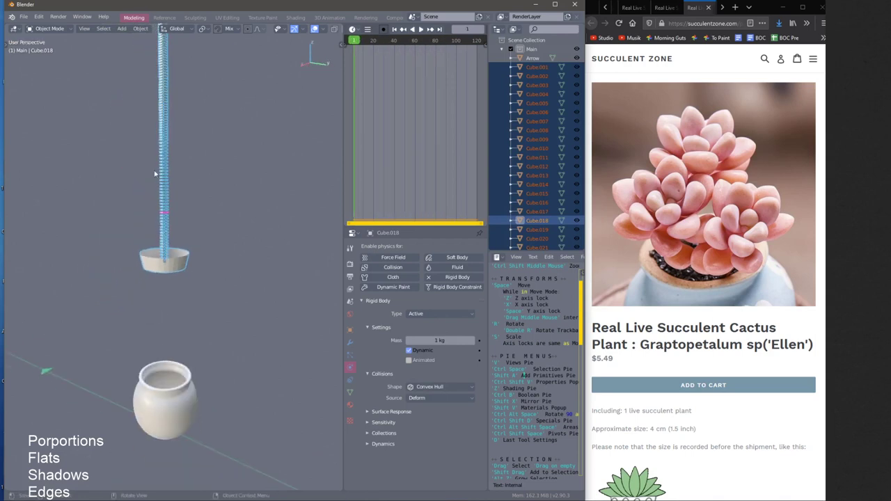
left_click_drag(130, 86, 184, 188)
key("g")
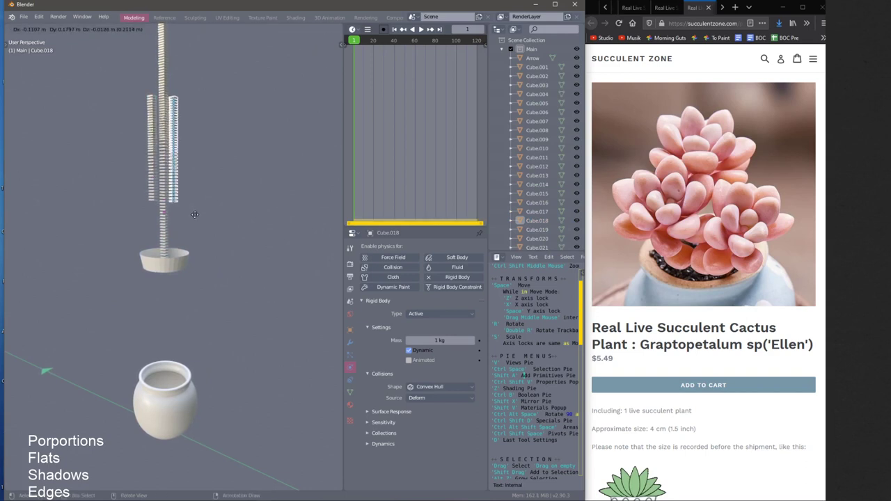
left_click(196, 217)
key("space")
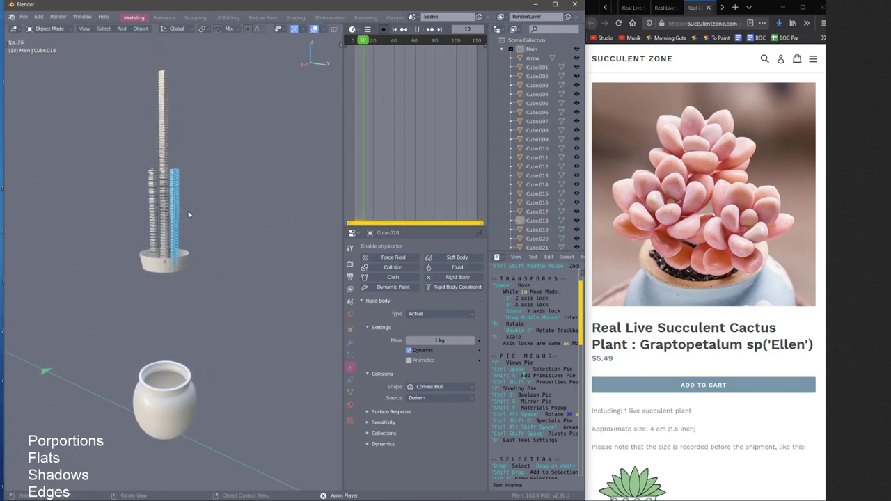
key("Escape")
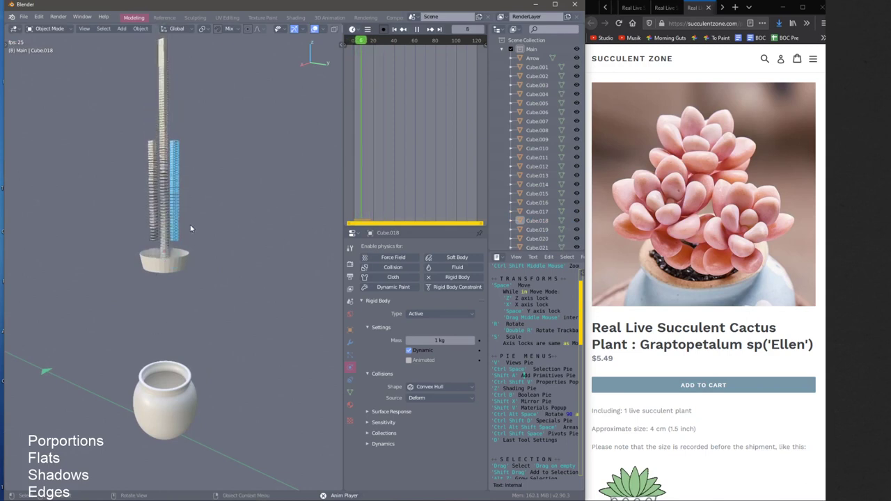
Lower both side stacks of cubes along the Z axis until they reach into the bowl
key("g")
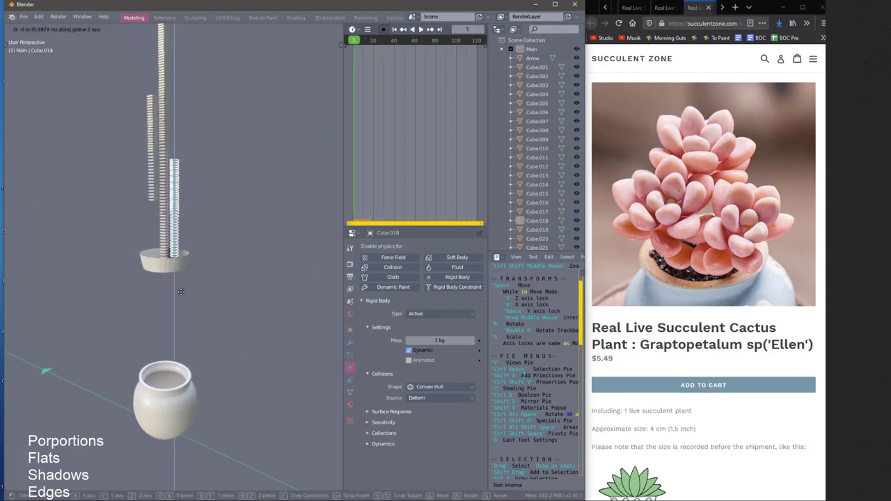
left_click(181, 304)
left_click_drag(155, 199, 155, 200)
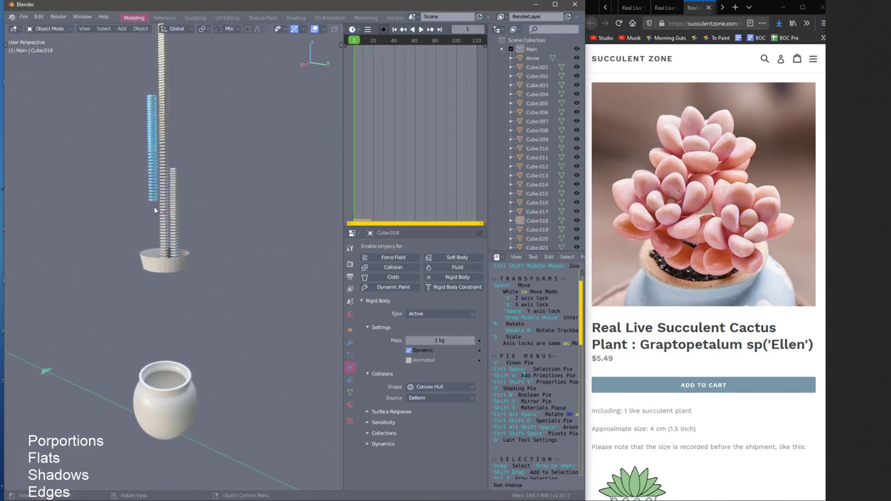
key("g")
left_click(152, 278)
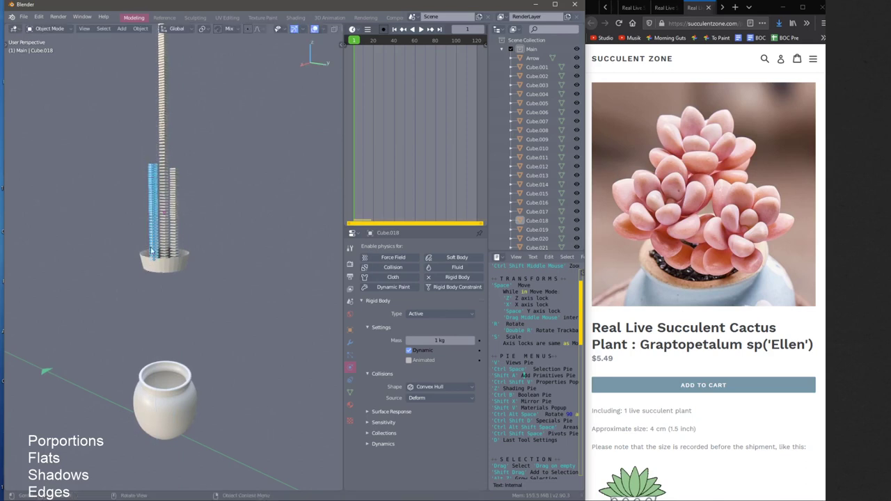
Play the rigid body simulation and watch from several angles how the cubes fall into the bowl
middle_click_drag(152, 250, 171, 268)
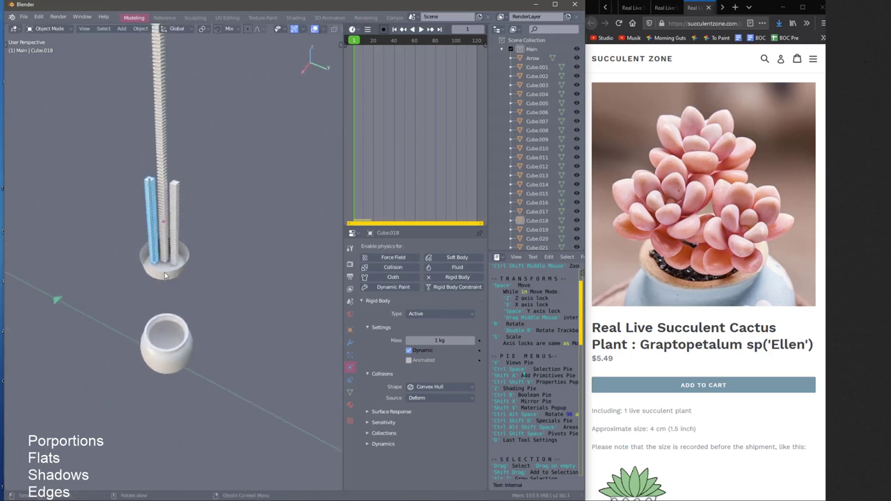
key("space")
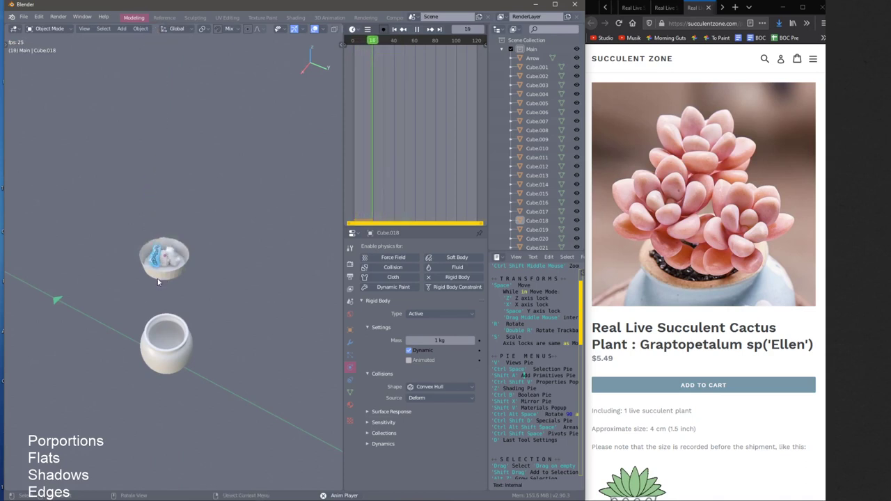
middle_click_drag(158, 279, 184, 242)
scroll(172, 280, "up", 6)
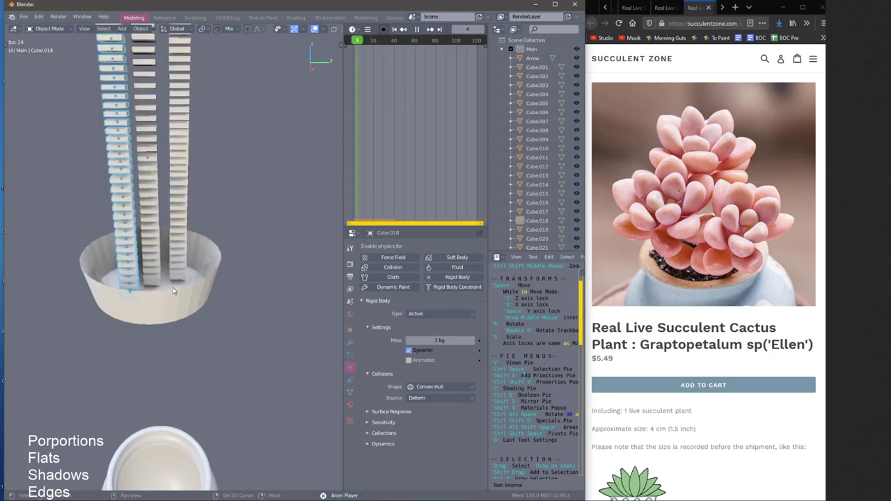
mouse_move(173, 287)
middle_mouse_down()
mouse_move(211, 322)
mouse_move(186, 317)
mouse_move(187, 294)
middle_mouse_up()
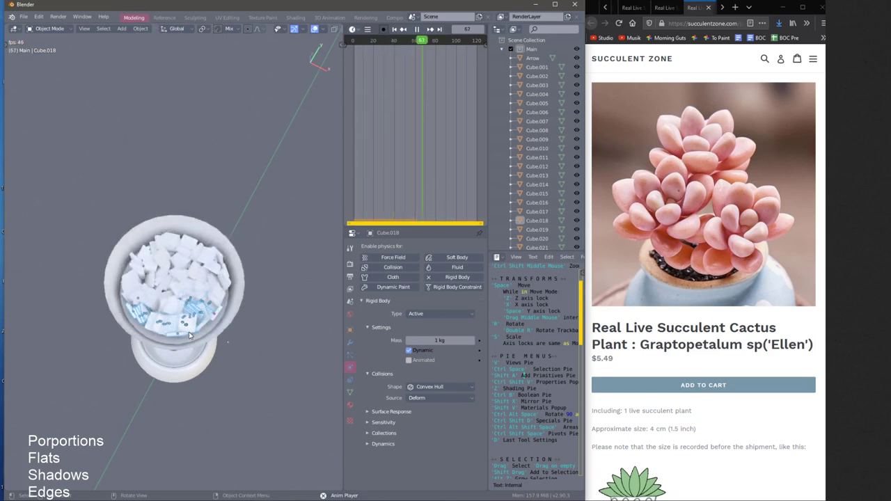
middle_click_drag(188, 335, 185, 339)
Stop the playback, select the bowl and set its rigid body collision shape to Mesh
left_click(185, 339)
left_click_drag(58, 195, 239, 348)
middle_click_drag(239, 347, 166, 313)
left_click_drag(166, 313, 199, 342)
middle_click_drag(199, 342, 208, 402)
left_click(188, 342)
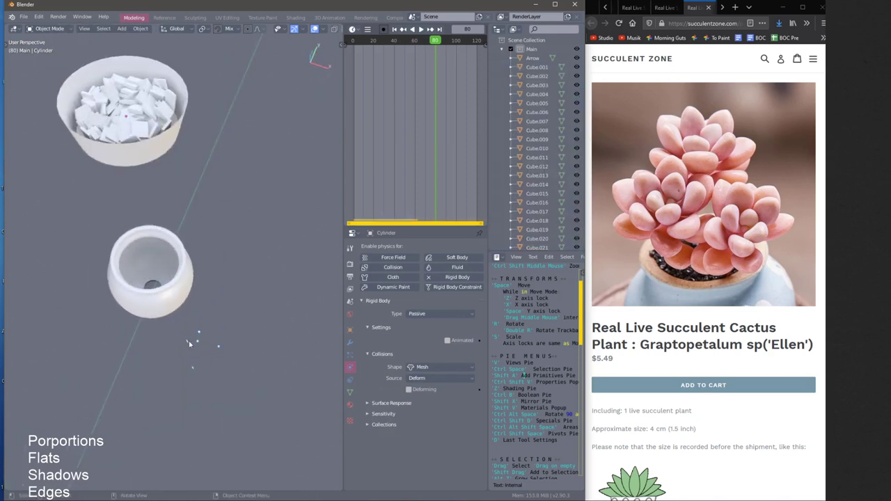
left_click_drag(223, 375, 177, 309)
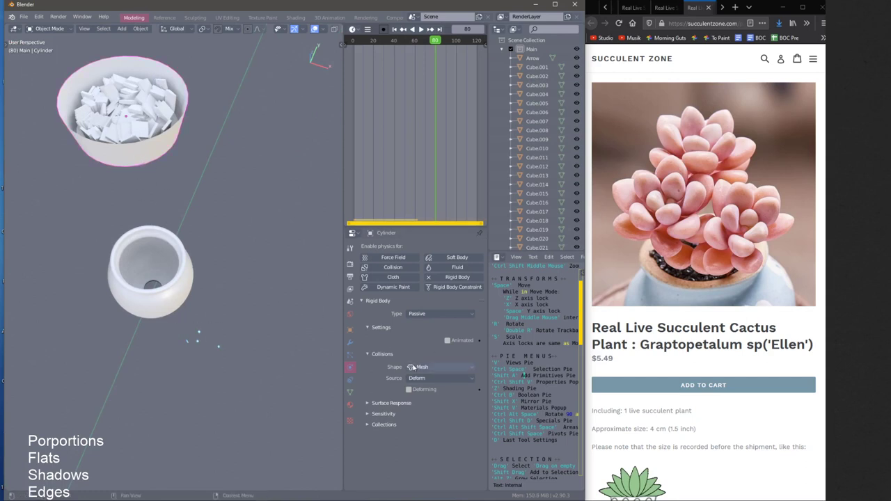
left_click(417, 371)
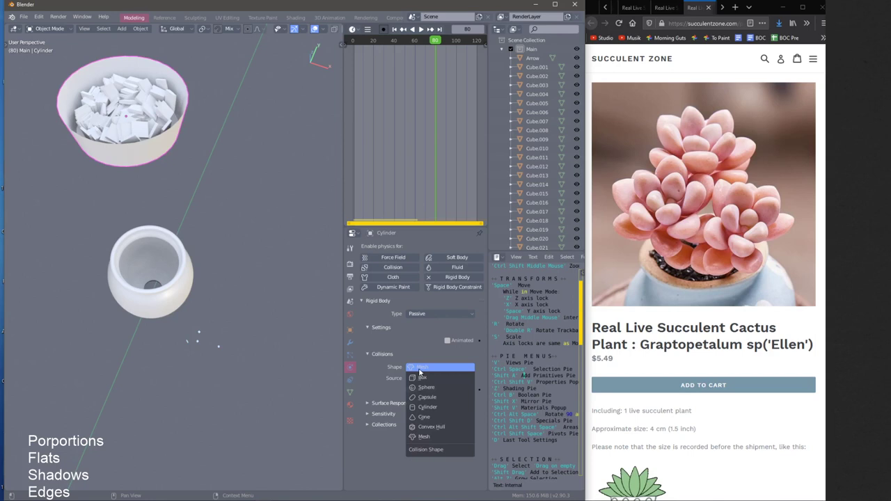
left_click(421, 437)
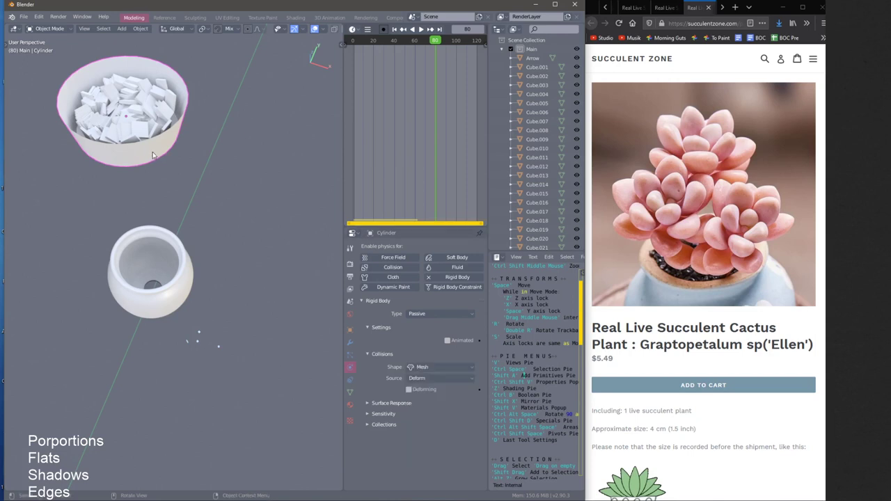
left_click(425, 367)
left_click(428, 437)
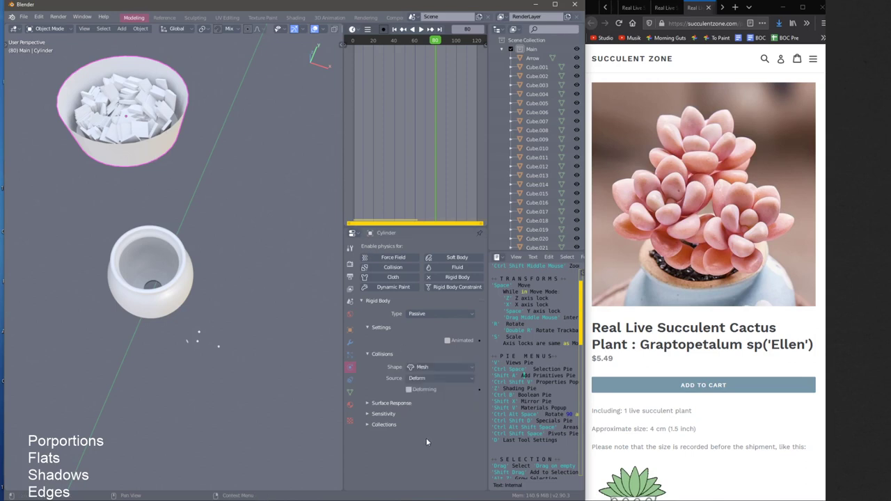
Replay the simulation and stop it at frame 97, with the cubes settled in the bowl
middle_click_drag(174, 202, 208, 378)
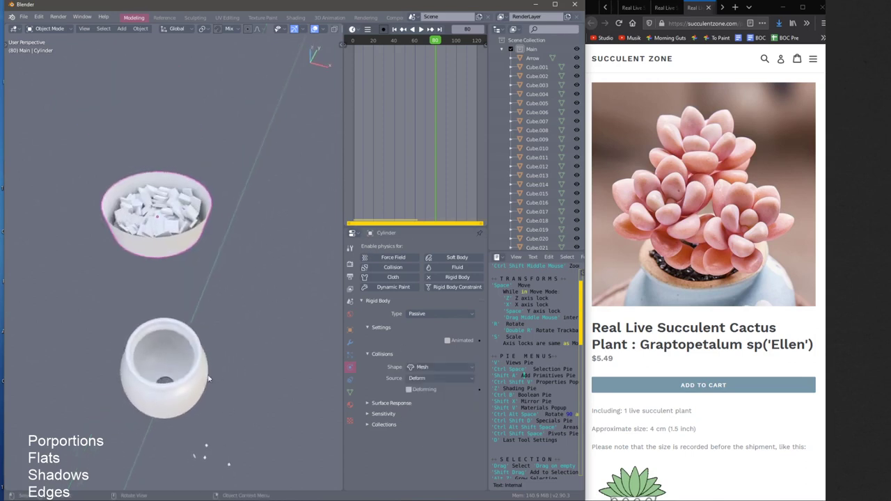
middle_click_drag(178, 296, 161, 311)
key("space")
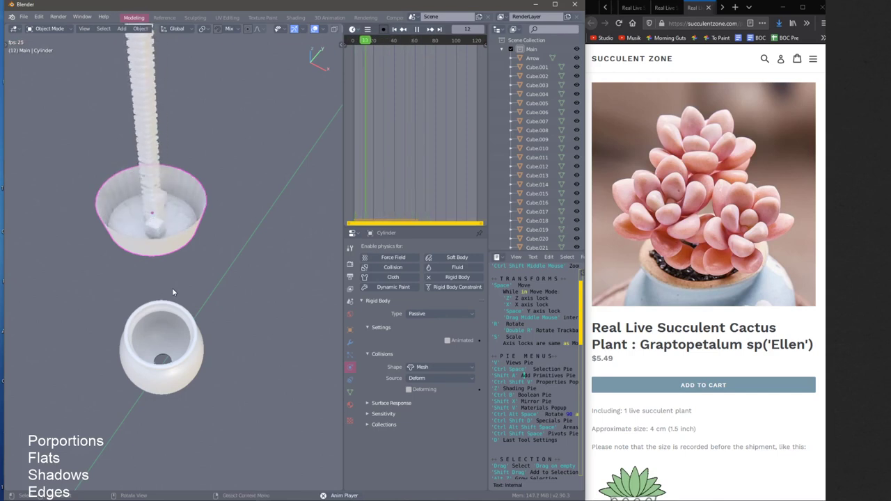
key("space")
key("space")
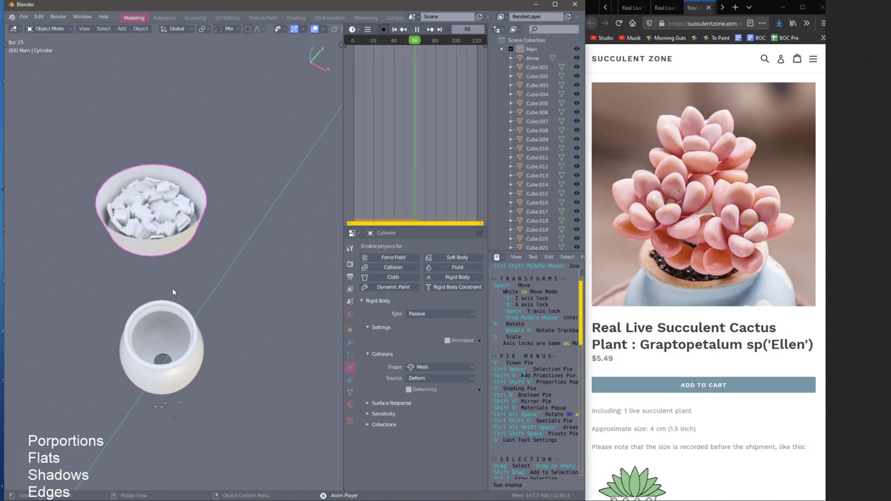
key("space")
mouse_move(167, 250)
middle_mouse_down()
mouse_move(177, 275)
mouse_move(175, 239)
middle_mouse_up()
key("space")
scroll(176, 244, "up", 4)
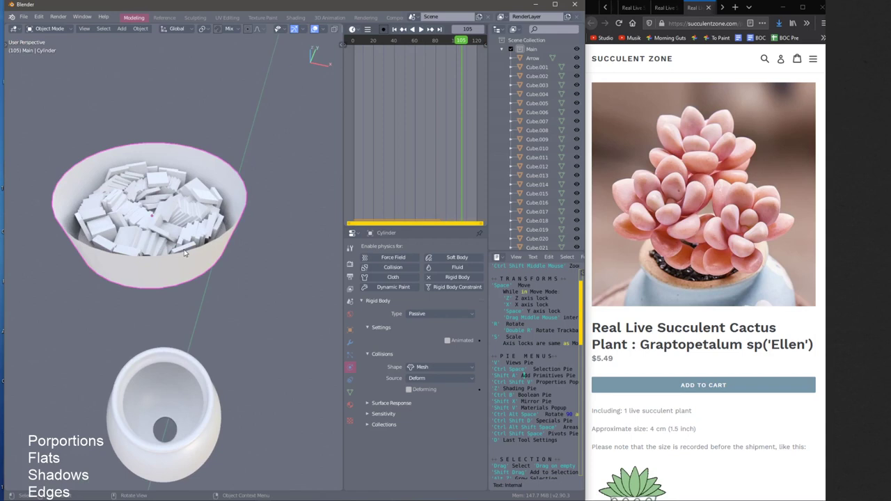
key("space")
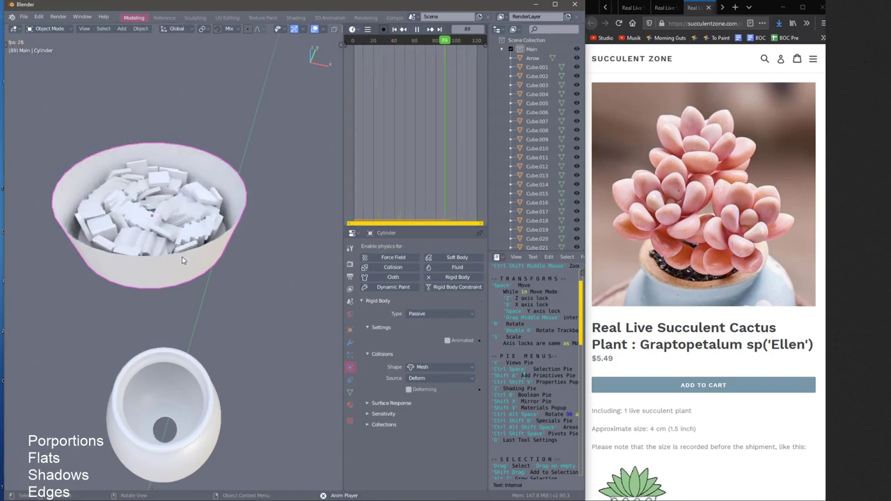
key("shift+space")
Move the pot straight down along the Z axis by about 2.4 m, farther below the bowl
mouse_move(183, 257)
middle_mouse_down()
mouse_move(178, 300)
mouse_move(185, 250)
middle_mouse_up()
middle_click_drag(117, 137, 129, 158)
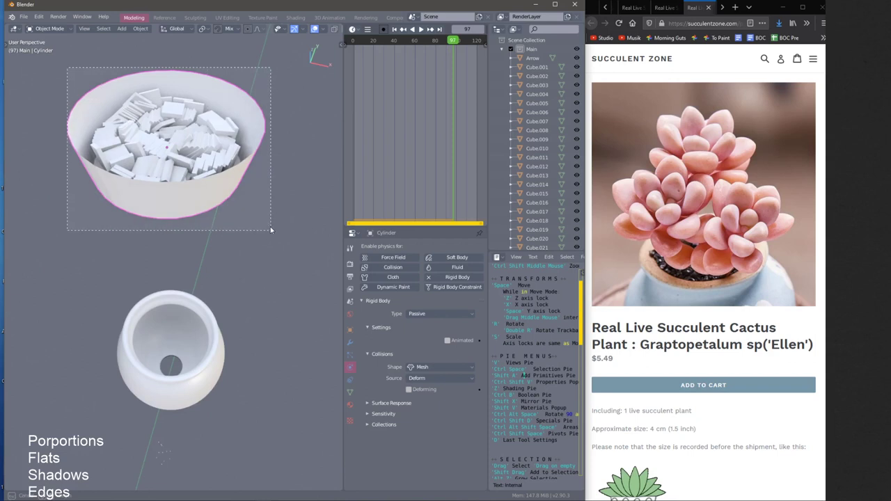
left_click_drag(270, 227, 271, 229)
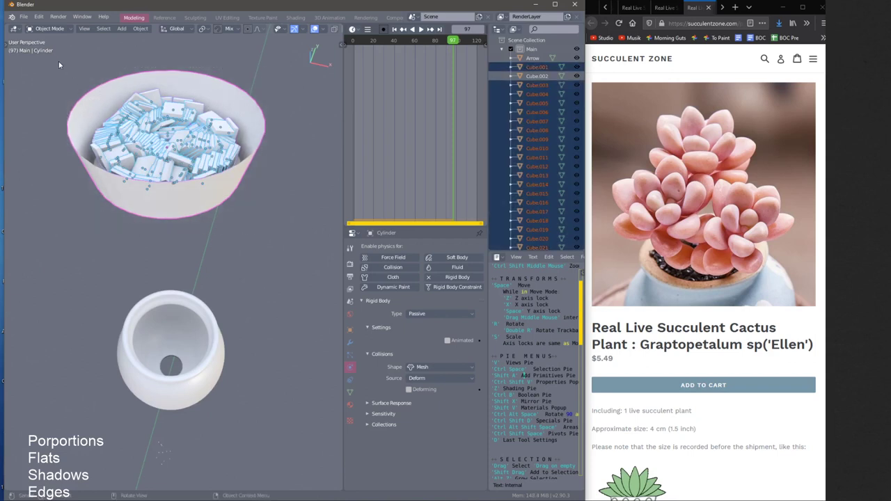
left_click_drag(249, 195, 287, 229)
middle_click_drag(199, 216, 202, 174)
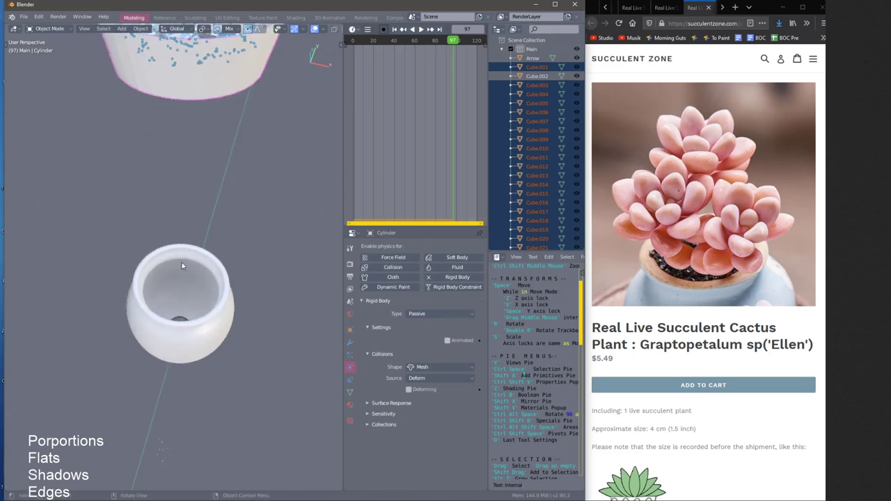
left_click(181, 266)
middle_click_drag(181, 267, 207, 241)
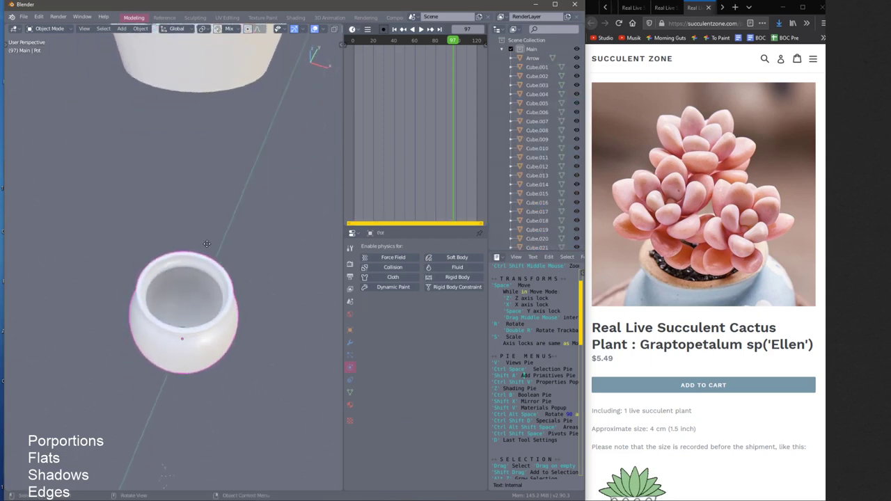
key("space")
key("z")
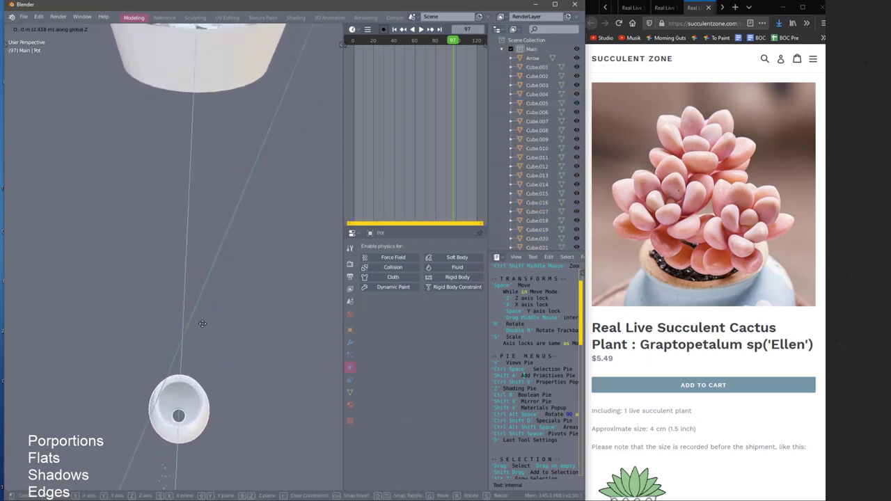
left_click(202, 324)
Select the bowl together with all its cubes and run the rigid body Apply Transformation command on them
middle_click_drag(208, 206, 200, 326, "shift")
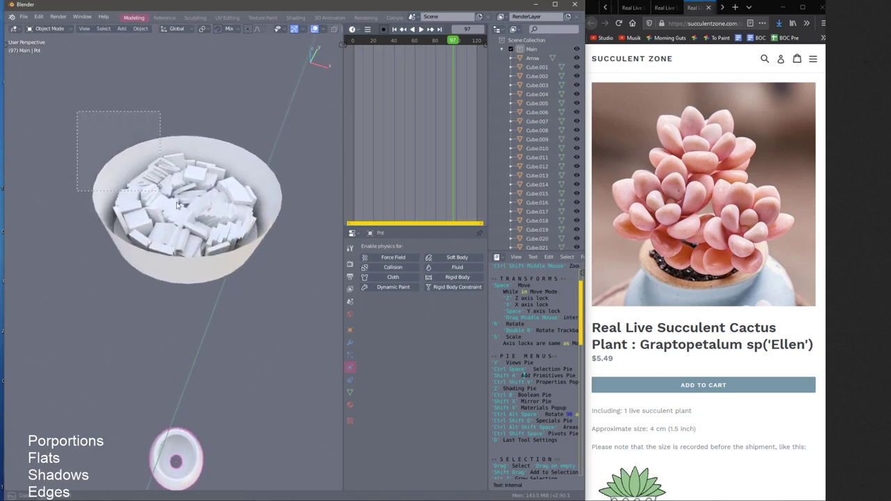
left_click_drag(304, 293, 320, 314)
left_click_drag(121, 145, 298, 292)
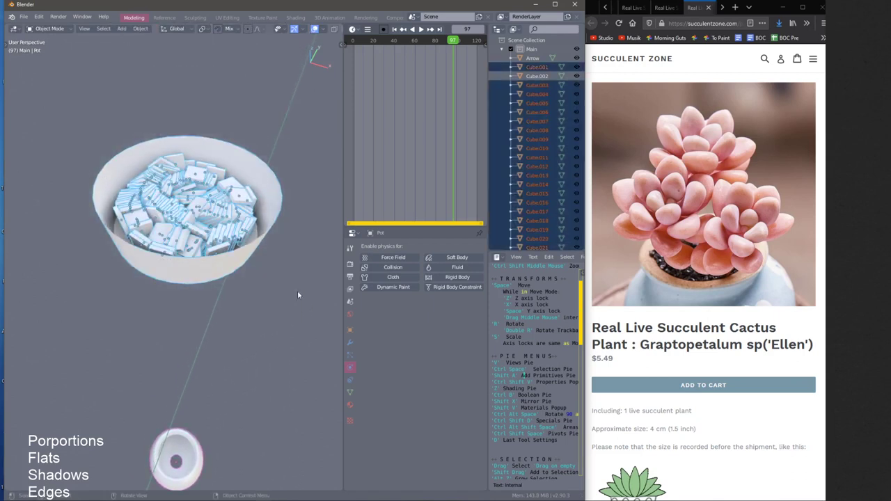
left_click(138, 30)
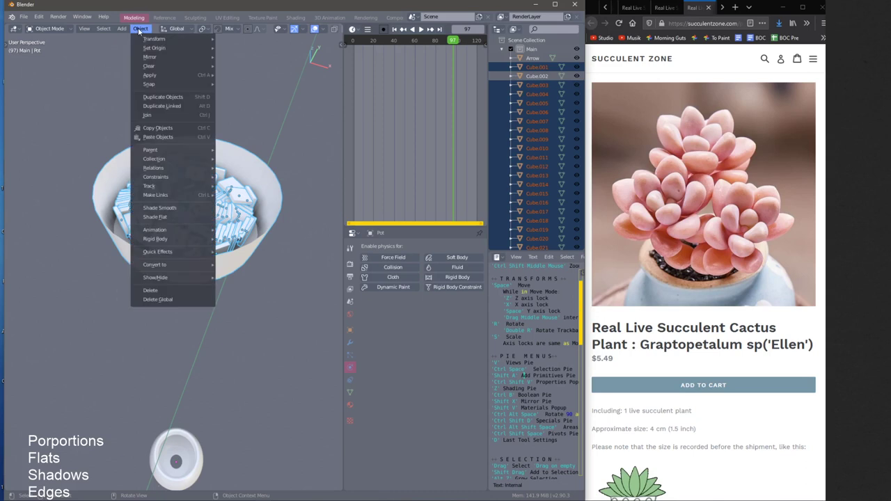
left_click(138, 30)
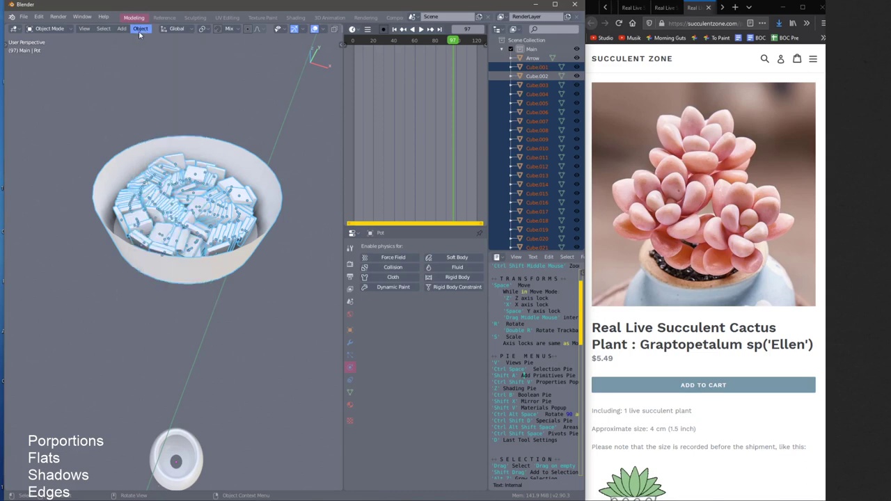
left_click(139, 29)
left_click(139, 29)
left_click(138, 29)
left_click(139, 29)
left_click(138, 29)
left_click(139, 30)
left_click(139, 30)
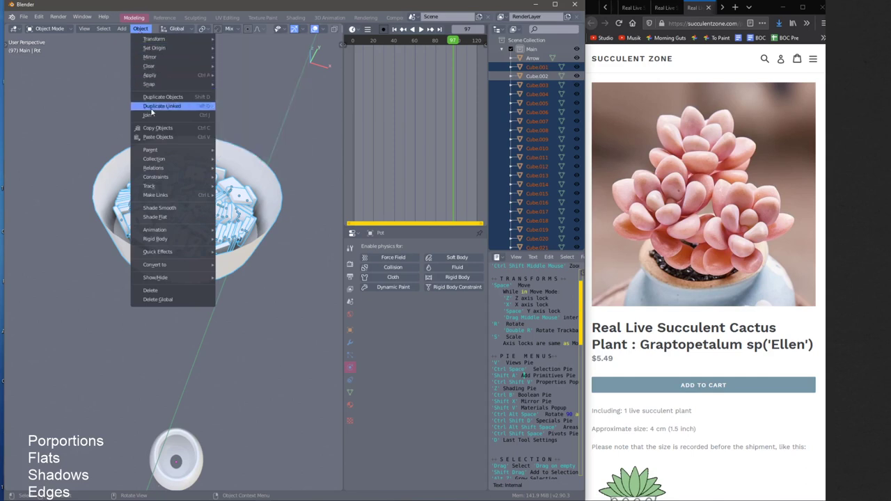
mouse_move(155, 241)
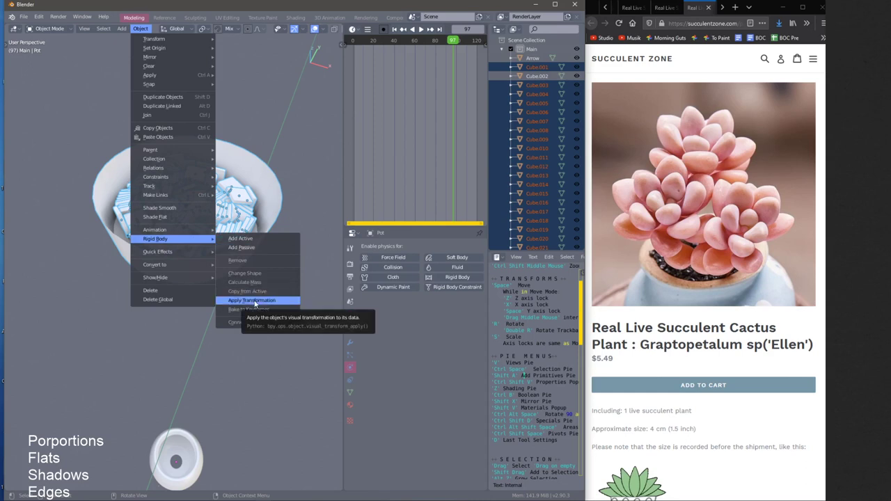
left_click(254, 303)
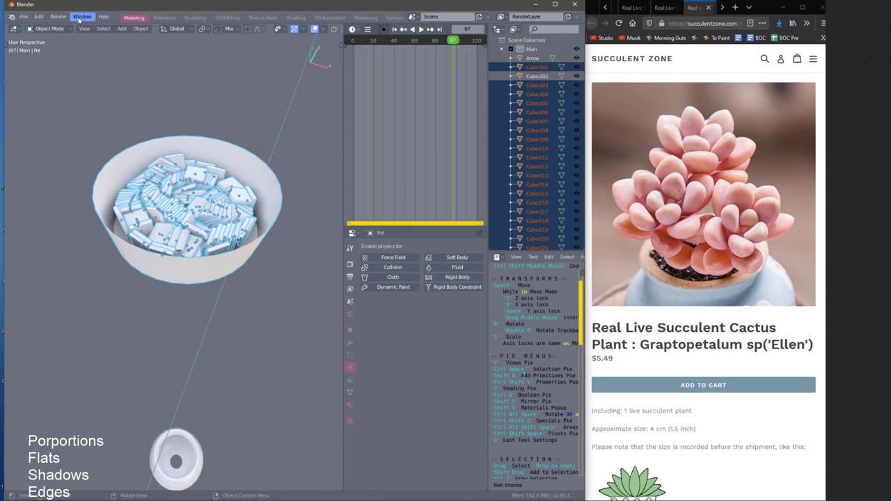
Make one of the cubes in the bowl the active object while keeping the rest selected
left_click(139, 28)
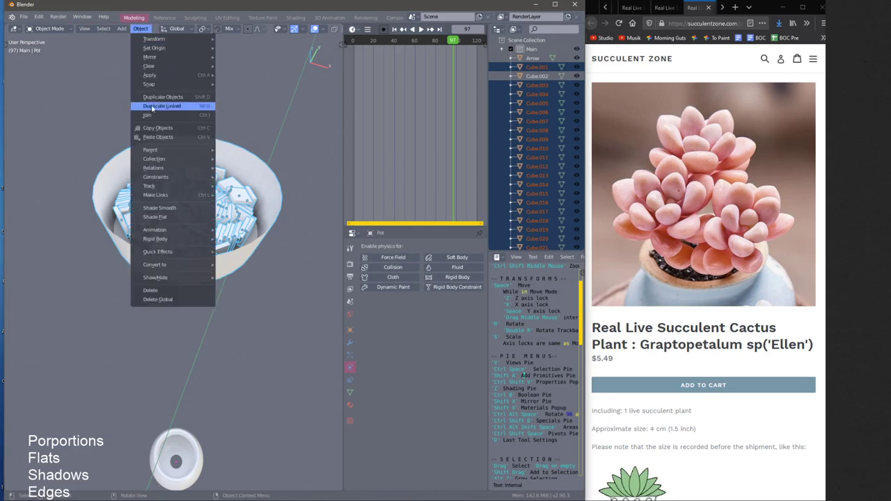
left_click(257, 221)
left_click(245, 202, "shift")
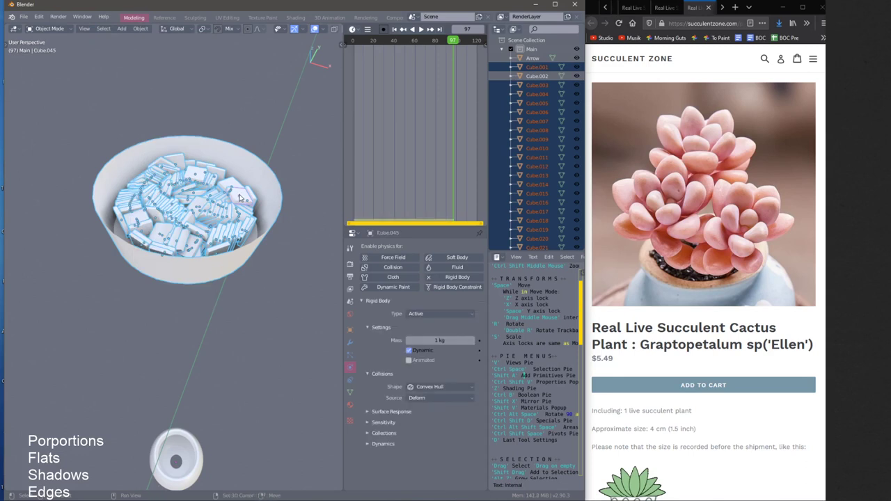
Remove the rigid body physics from the bowl and all the selected cubes
left_click(135, 31)
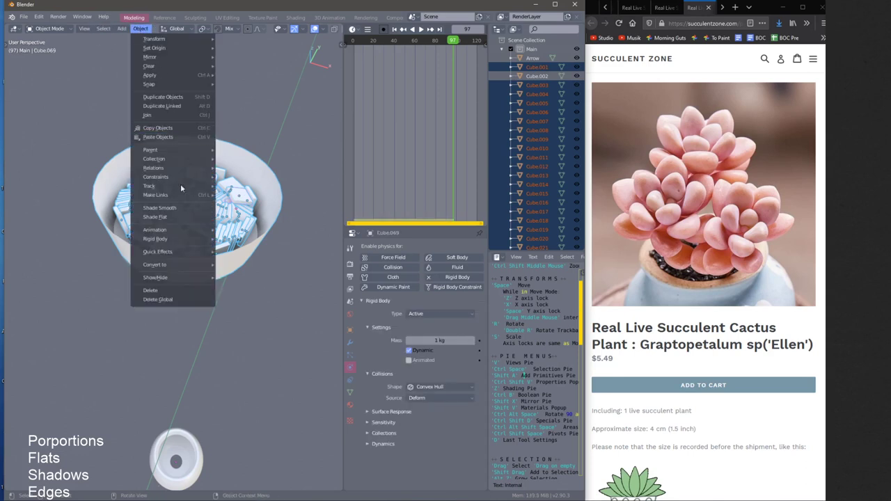
mouse_move(186, 244)
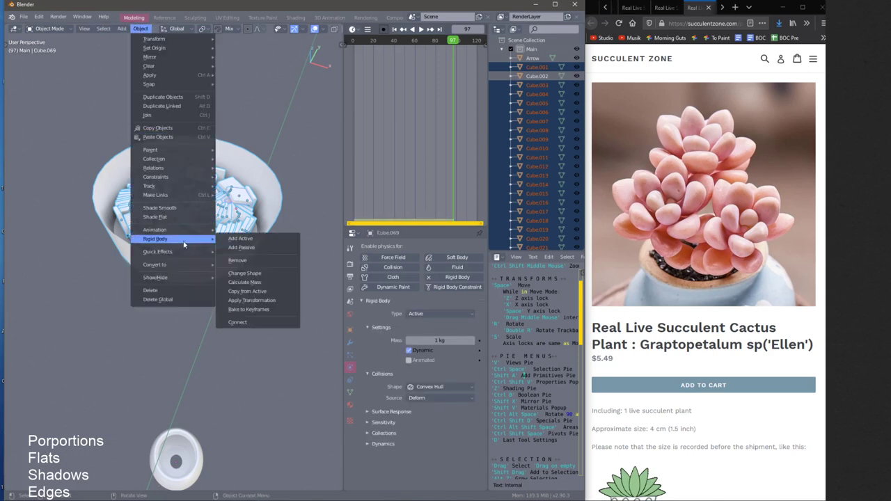
left_click(243, 261)
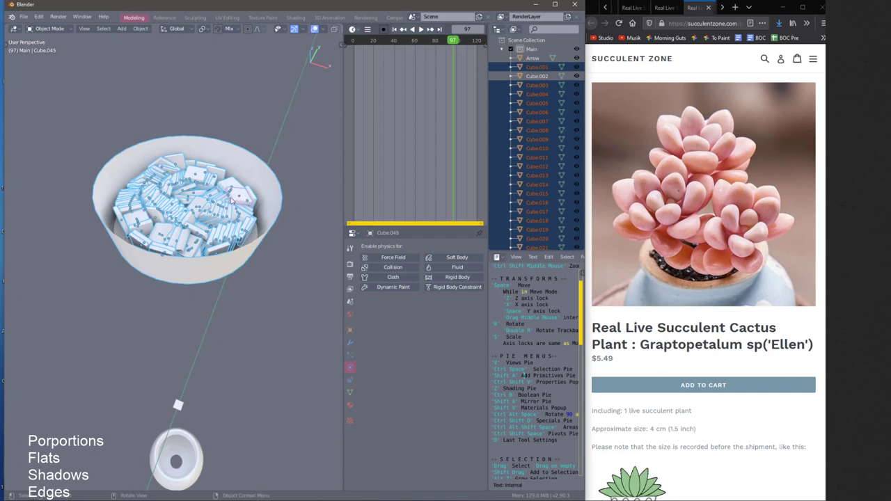
left_click(140, 29)
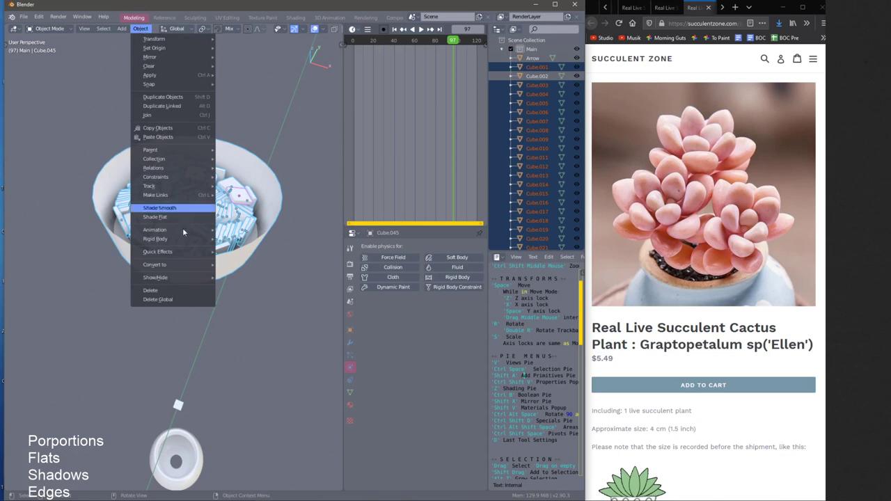
mouse_move(175, 241)
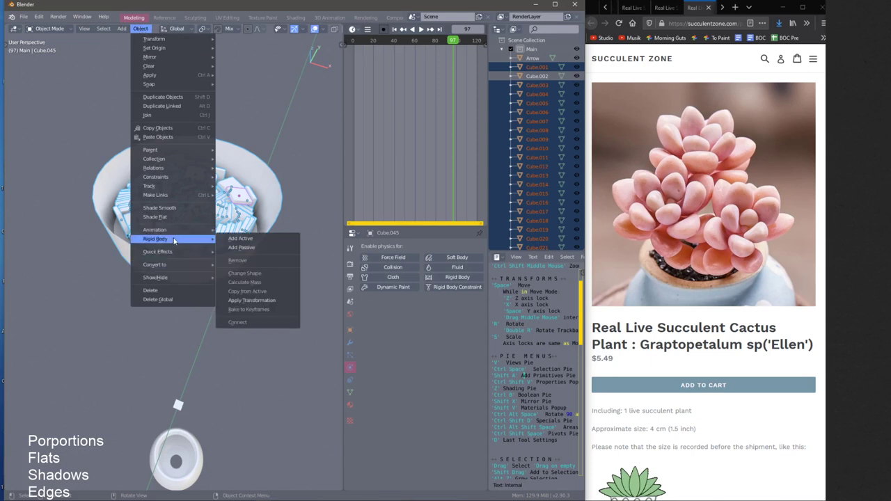
left_click(252, 238)
left_click(245, 259)
Move the bowl straight down along the Z axis, clear of the settled cubes
key("space")
key("z")
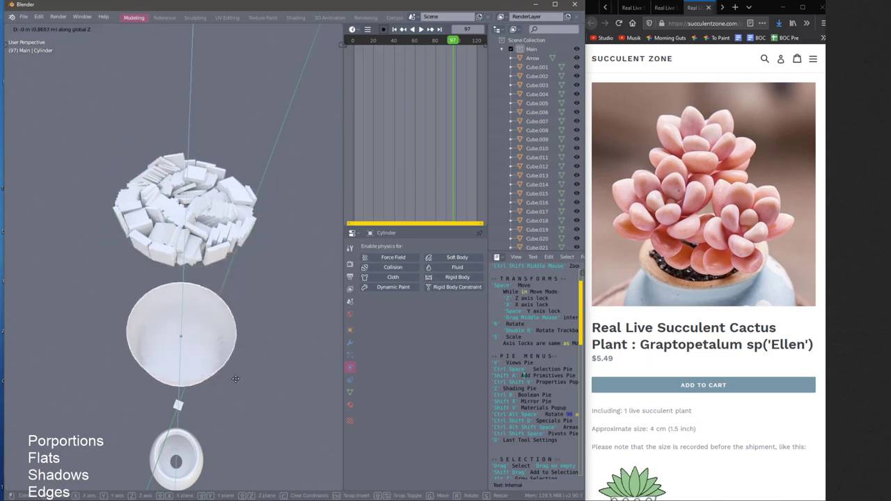
left_click(238, 366)
Replay the simulation to frame 23 and delete the stray cubes falling between the bowl and the pot
key("shift+space")
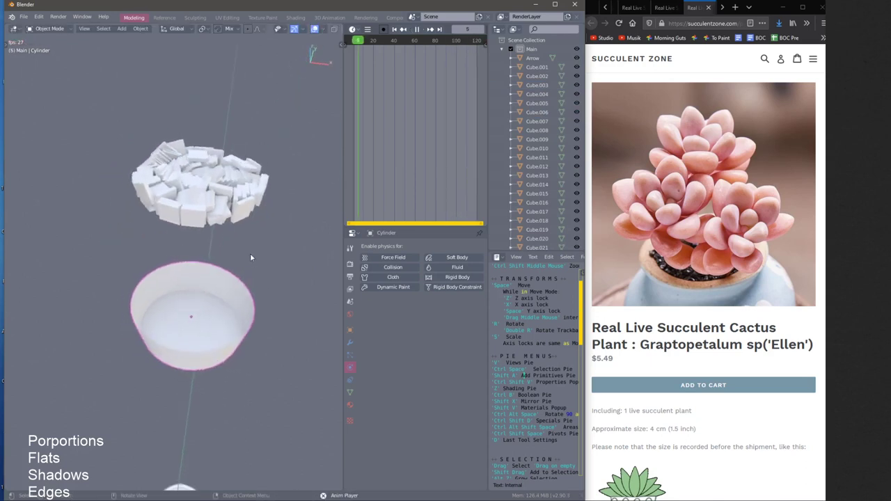
key("Escape")
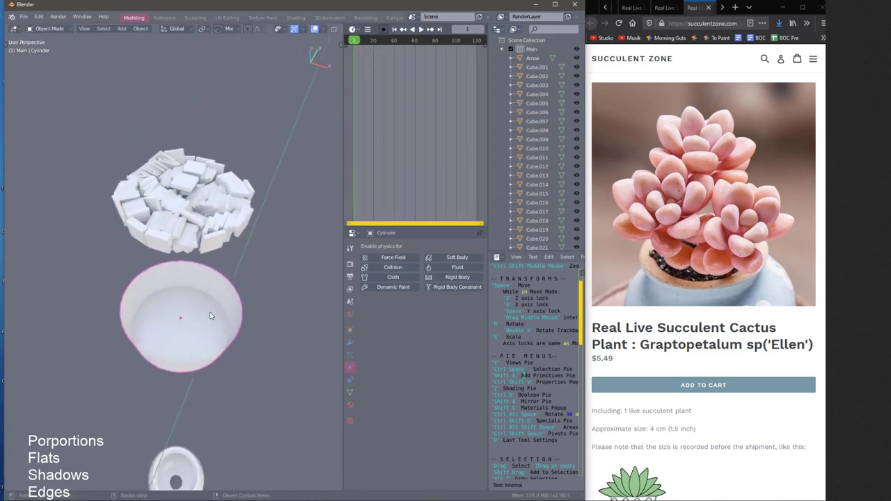
key("shift+space")
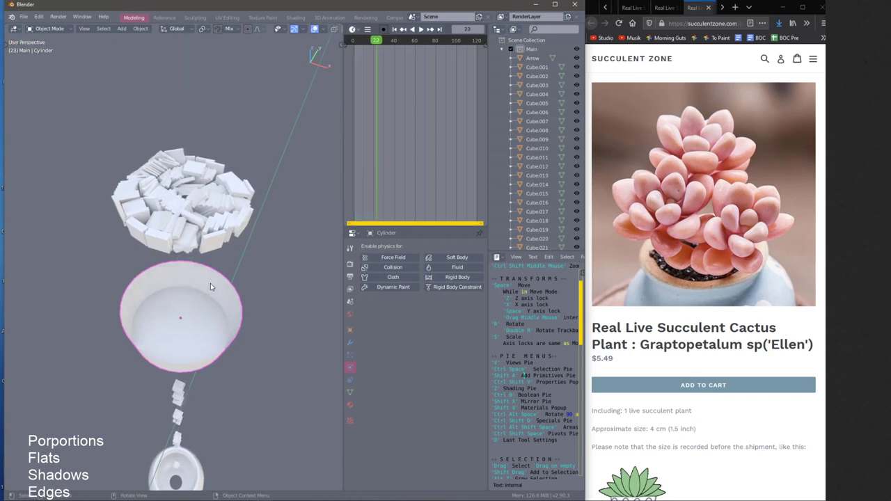
middle_click_drag(203, 352, 214, 179, "shift")
left_click_drag(156, 200, 224, 353)
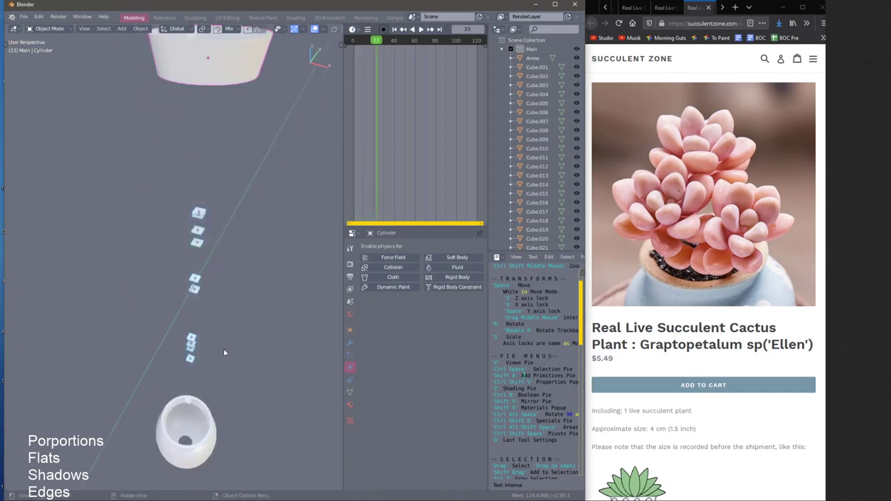
key("Delete")
Replay the simulation from the start to frame 60 and delete the bowl below the settled cubes
key("shift+Left")
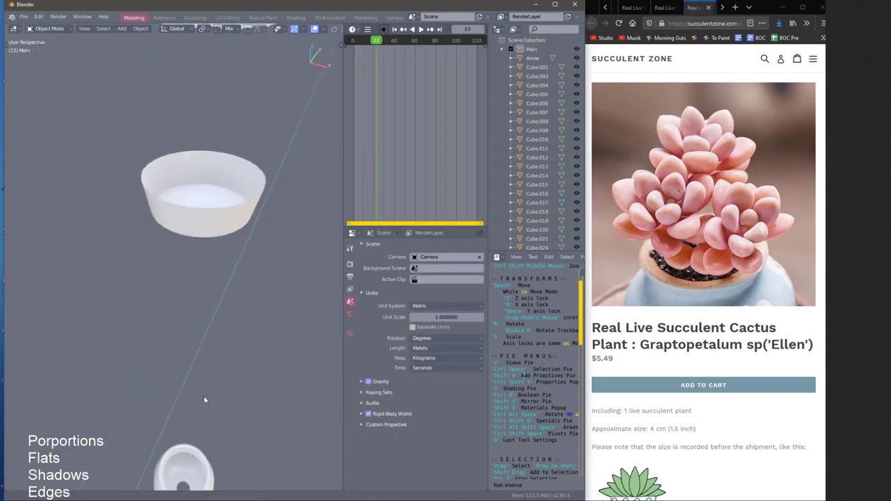
key("space")
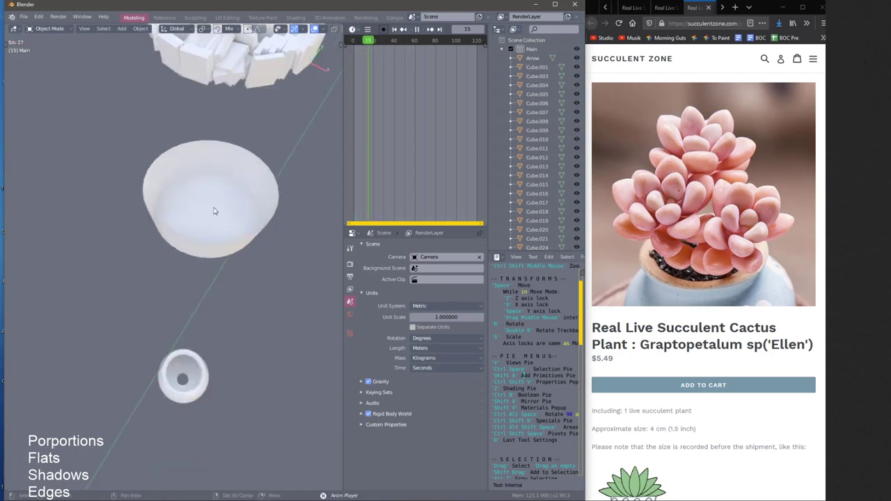
key("space")
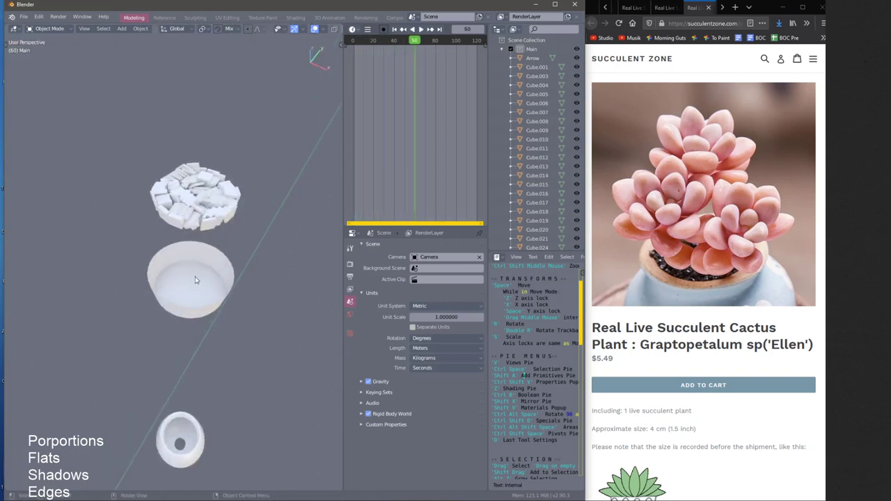
middle_click_drag(200, 306, 201, 265, "shift")
left_click(184, 244)
key("Delete")
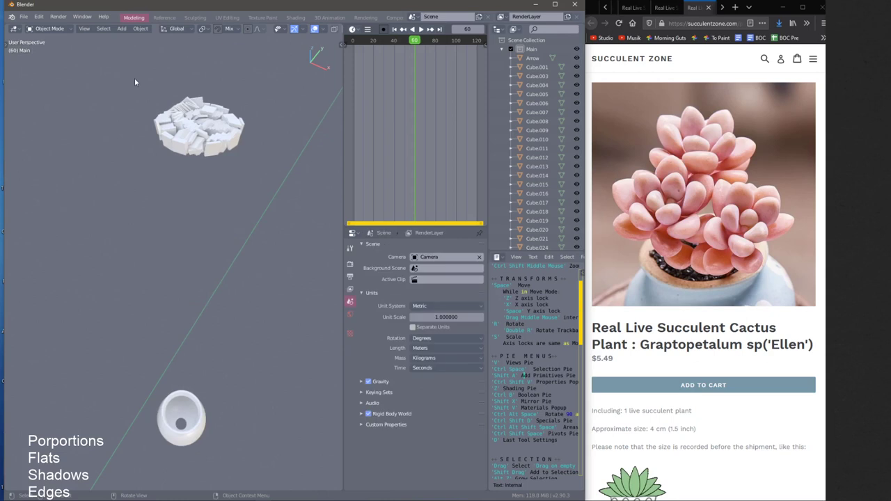
Select all the settled cubes and move them along the Z axis until they sit inside the pot's mouth
left_click_drag(134, 80, 236, 173)
key("space")
key("z")
left_click(219, 427)
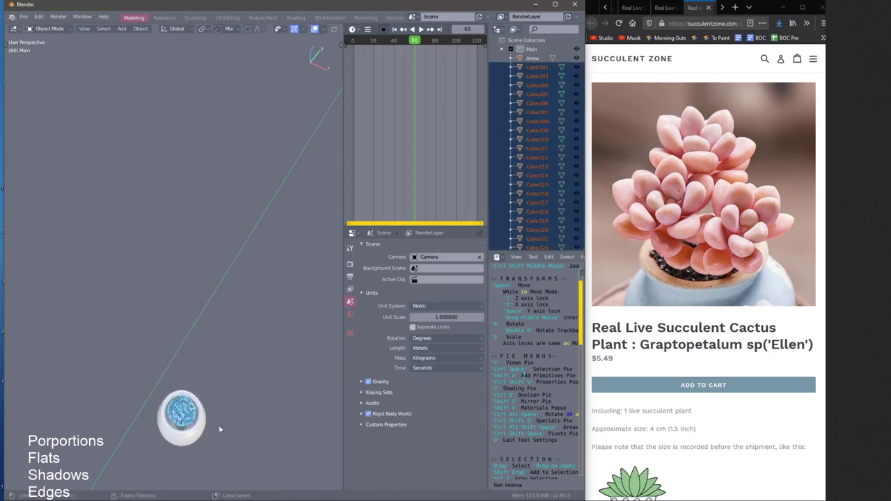
key("KP_Decimal")
scroll(216, 374, "down", 2)
mouse_move(214, 360)
middle_mouse_down()
mouse_move(216, 374)
mouse_move(219, 348)
middle_mouse_up()
key("space")
key("z")
left_click(222, 363)
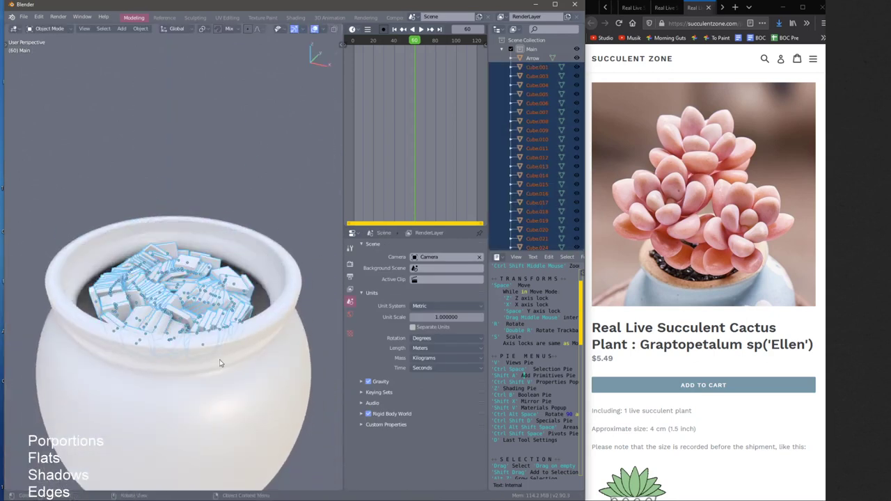
Scale the cubes up to fill the pot's opening, adjust their height along the Z axis and deselect them
key("s")
left_click(251, 350)
key("g")
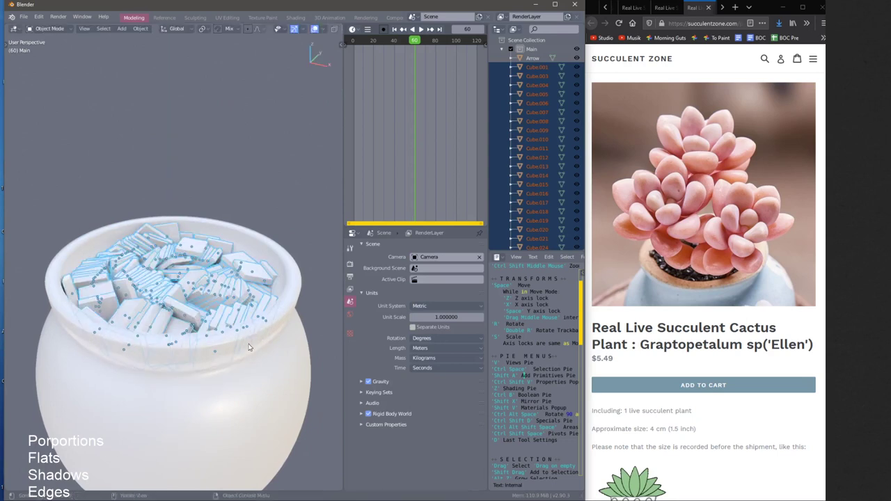
key("z")
left_click(249, 351)
key("alt+a")
Reorient a single cube in the pot with a free trackball rotation
middle_click_drag(249, 351, 212, 318)
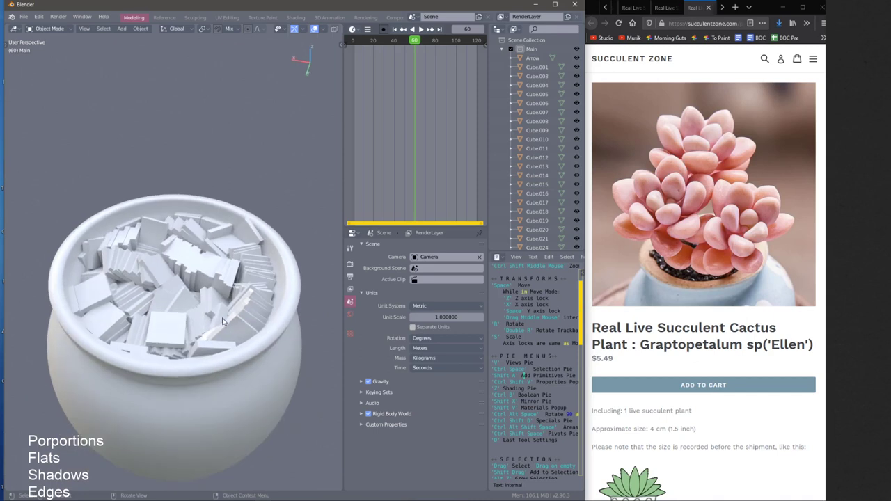
middle_click_drag(224, 323, 247, 311)
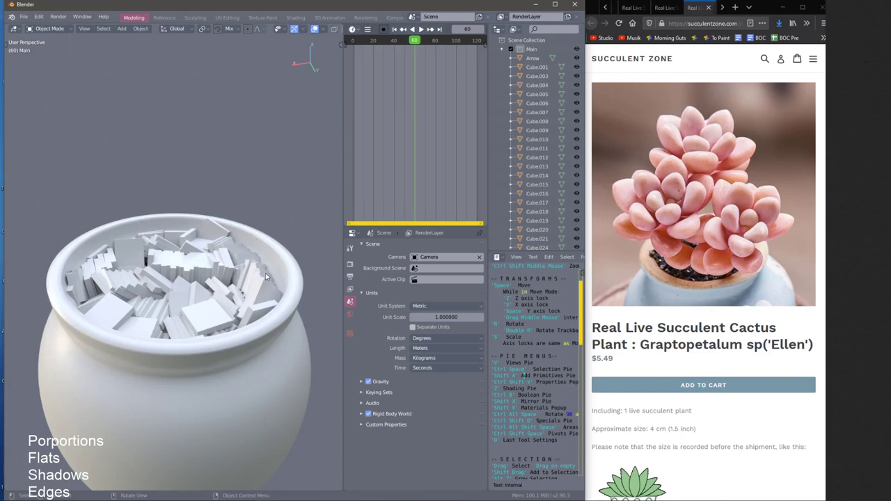
middle_click_drag(266, 273, 244, 318)
left_click(253, 297)
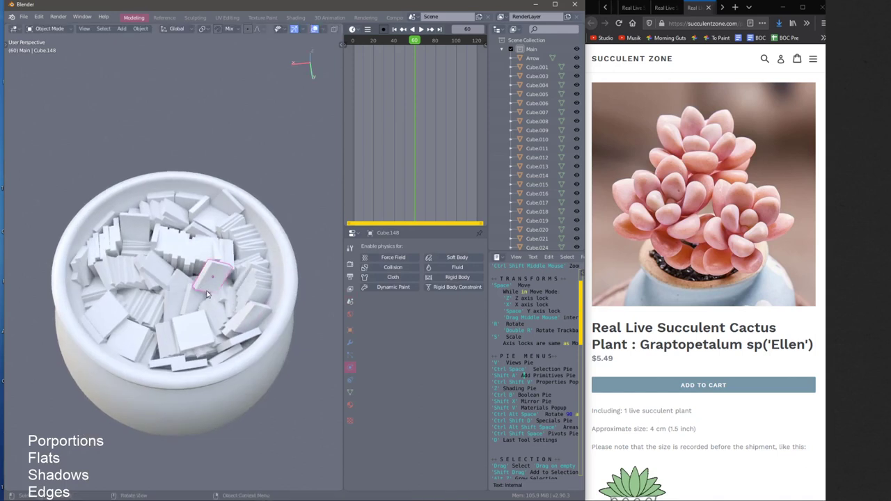
mouse_move(207, 294)
middle_mouse_down()
mouse_move(213, 275)
mouse_move(228, 273)
mouse_move(247, 339)
mouse_move(230, 299)
mouse_move(204, 277)
middle_mouse_up()
key("r")
key("r")
left_click(223, 265)
Move the pot down along the Z axis away from the cubes, and delete all the cubes
left_click(243, 306)
key("space")
key("z")
left_click(258, 364)
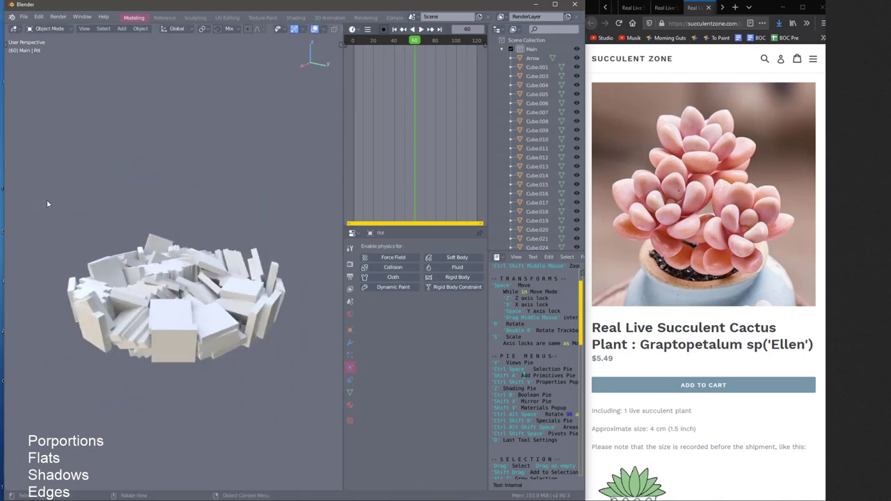
left_click_drag(47, 201, 299, 376)
key("x")
Raise the pot back up along the Z axis
middle_click_drag(230, 285, 202, 438)
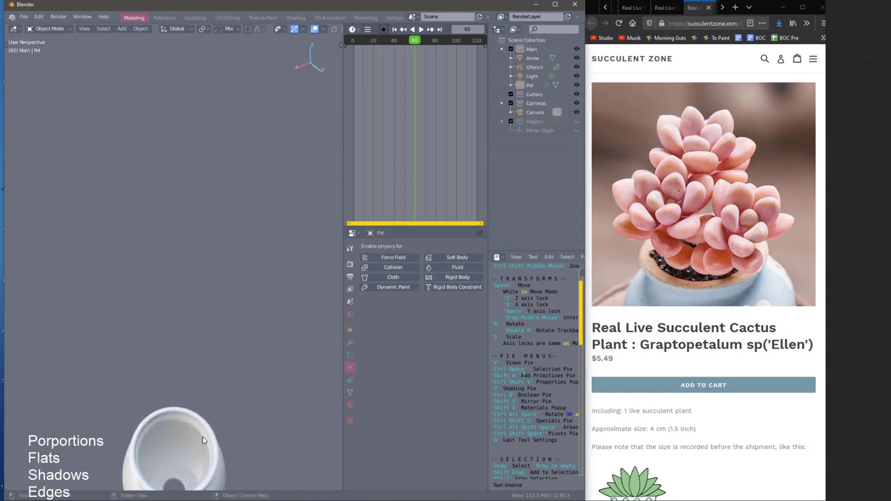
left_click(202, 437)
key("space")
key("z")
left_click(206, 309)
Add a mesh cylinder and move it up along the Z axis above the pot
key("shift+a")
mouse_move(196, 202)
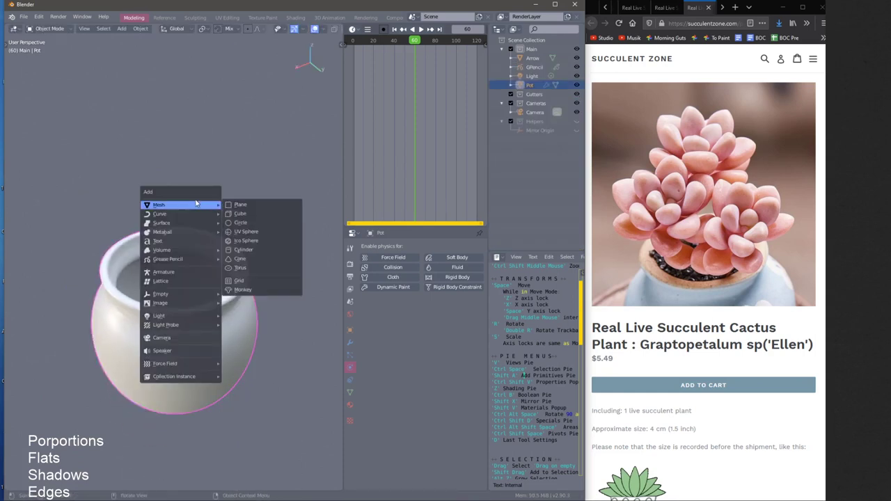
left_click(243, 250)
key("g")
key("z")
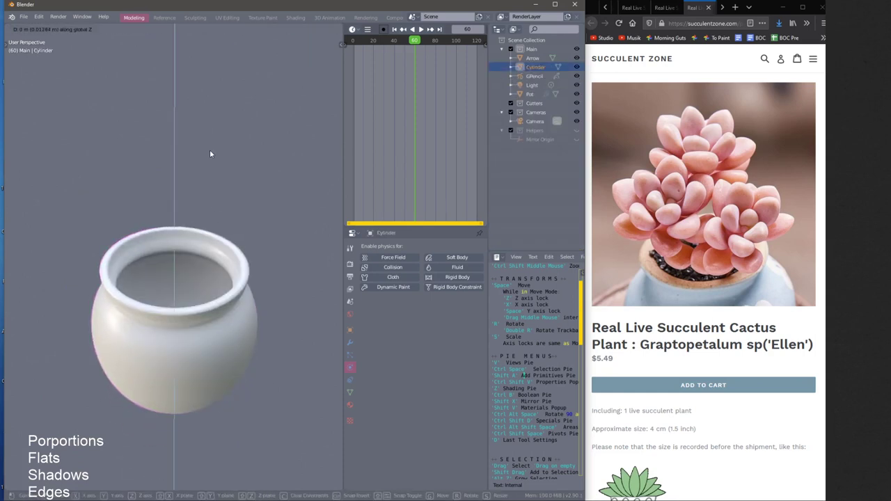
left_click(210, 149)
middle_click_drag(213, 293, 215, 481, "ctrl")
key("space")
key("z")
left_click(216, 357)
Scale the cylinder down and flatten it along the Z axis into a short drum slightly wider than the pot
key("s")
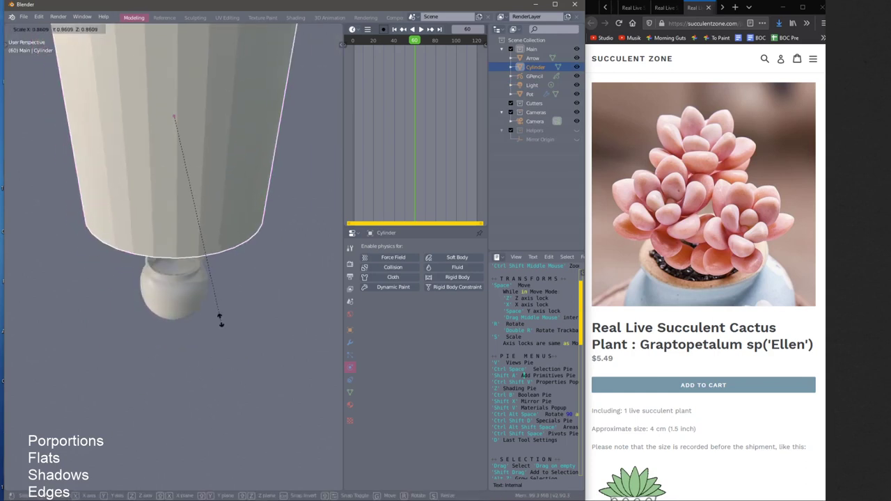
left_click(208, 297)
key("s")
key("z")
left_click(181, 199)
key("s")
left_click(157, 165)
In face editing, taper the cylinder so its base is narrower than its top, and delete the top face to open the bowl
key("ctrl+space")
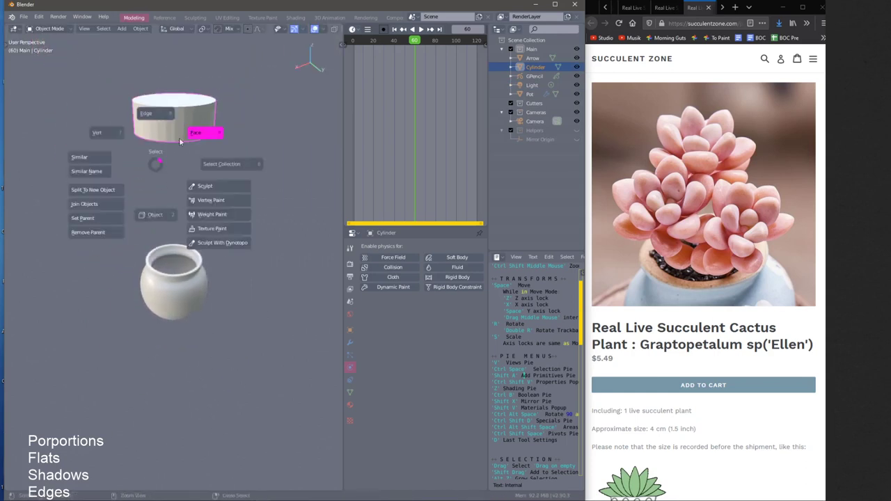
left_click(179, 141)
middle_click_drag(179, 141, 173, 127)
key("s")
left_click(191, 160)
middle_click_drag(191, 159, 198, 206)
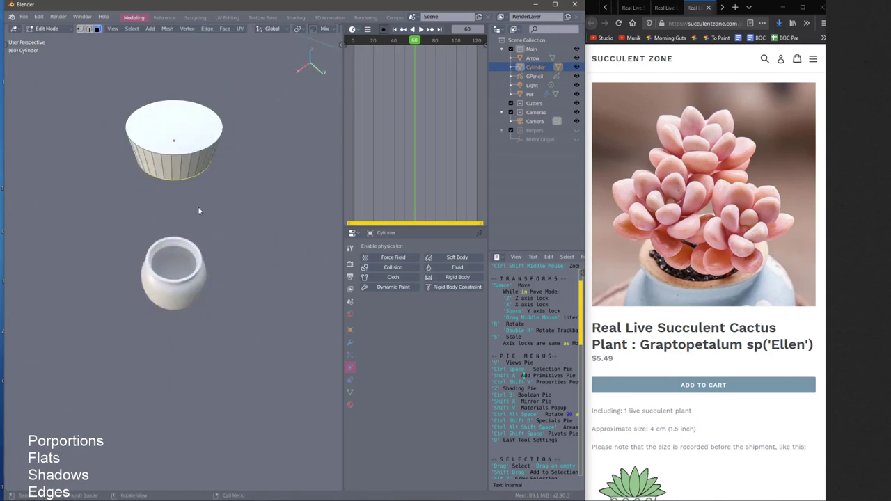
left_click(173, 140)
key("x")
Give the bowl rigid body physics with type Passive and collision shape Mesh
left_click(446, 278)
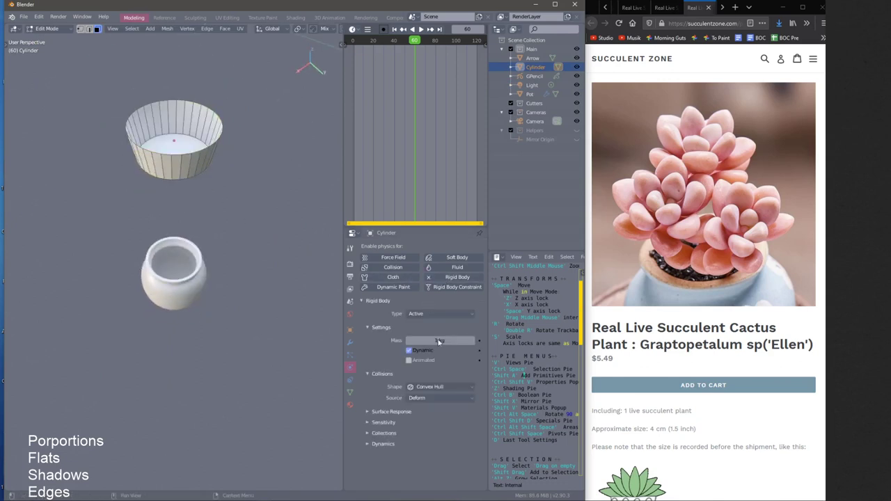
left_click(426, 315)
left_click(426, 336)
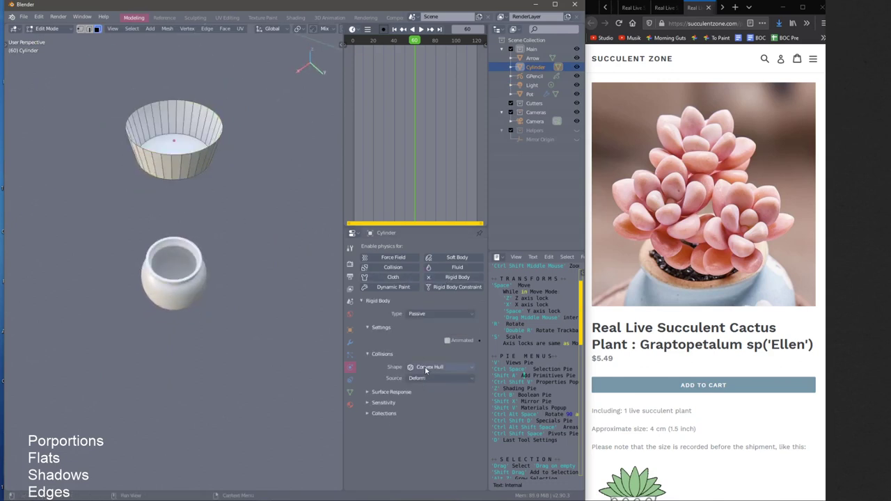
left_click(426, 372)
left_click(427, 435)
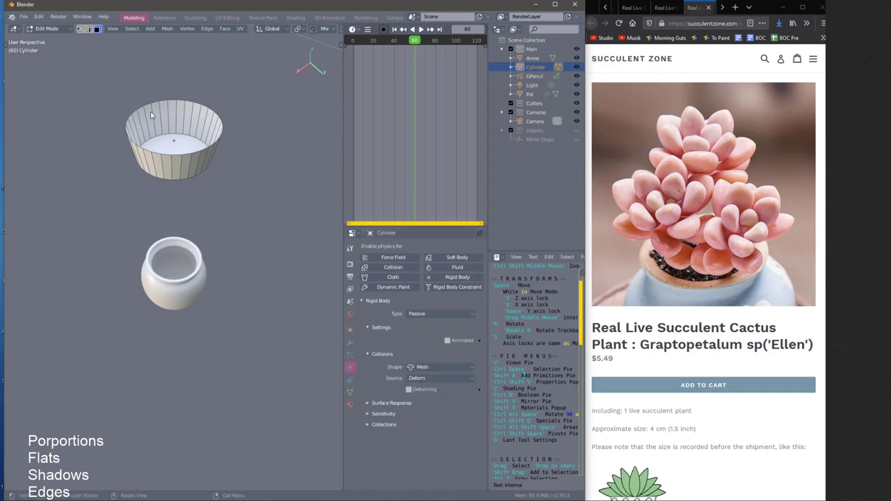
Return to object mode and add an ico sphere above the bowl
key("ctrl+space")
left_click(191, 204)
middle_click_drag(190, 131, 209, 215, "shift")
key("shift+a")
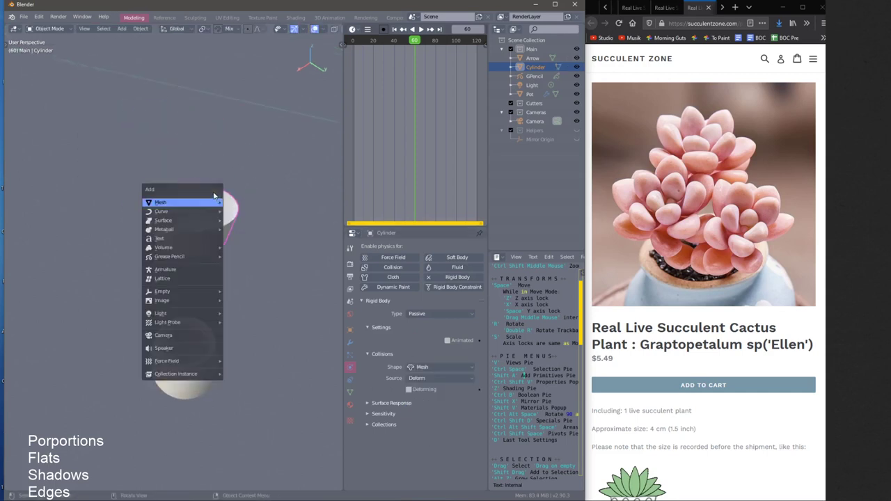
mouse_move(214, 199)
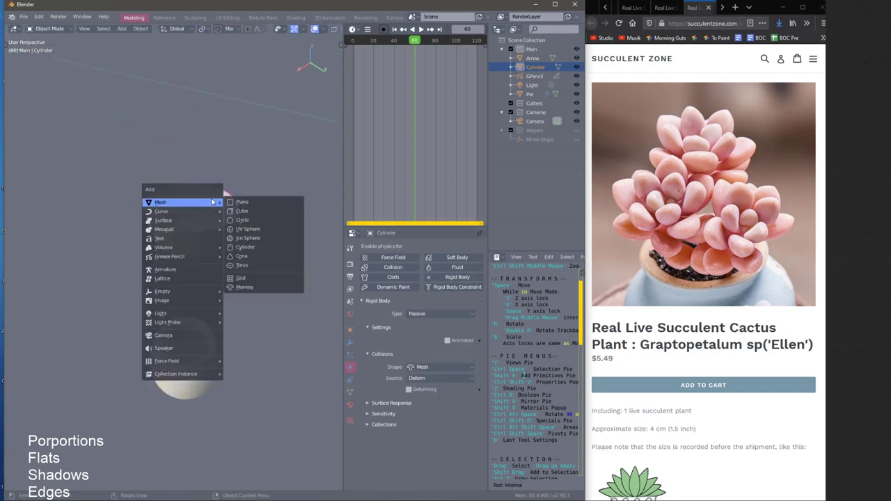
left_click(244, 238)
Flatten the ico sphere along the Z axis into a pebble and scale it down to narrower than the bowl
key("s")
key("z")
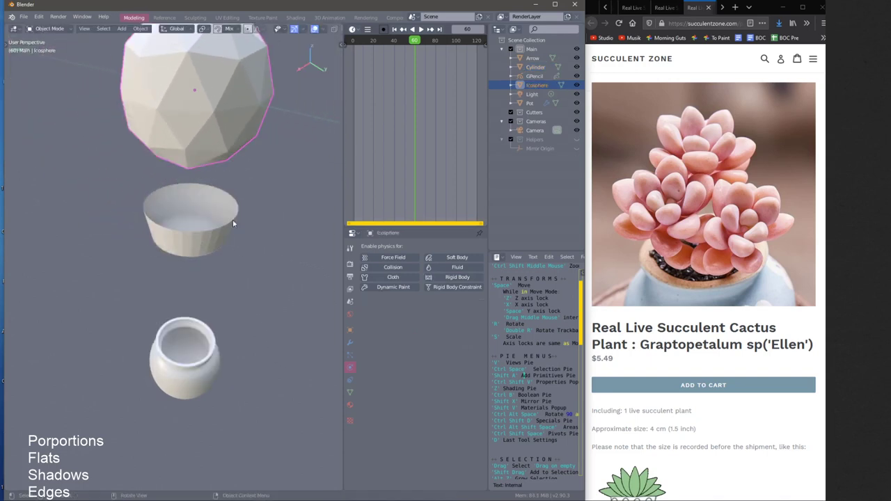
key("s")
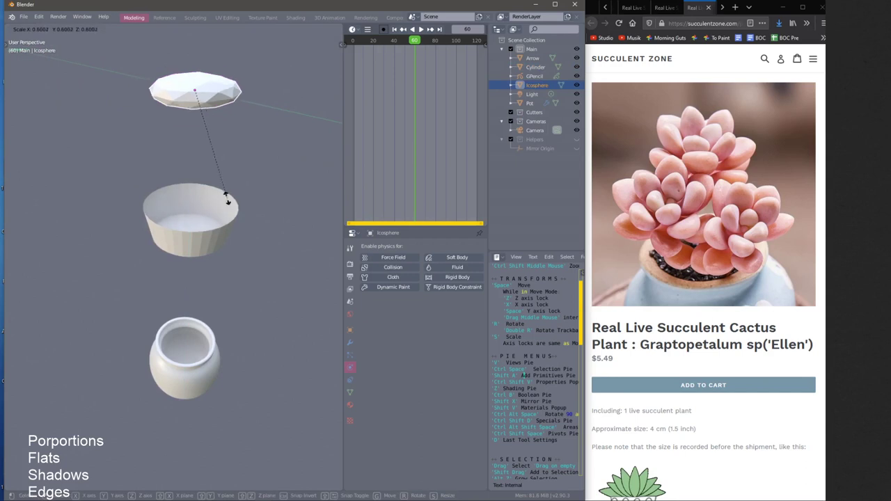
key("z")
left_click(225, 205)
key("s")
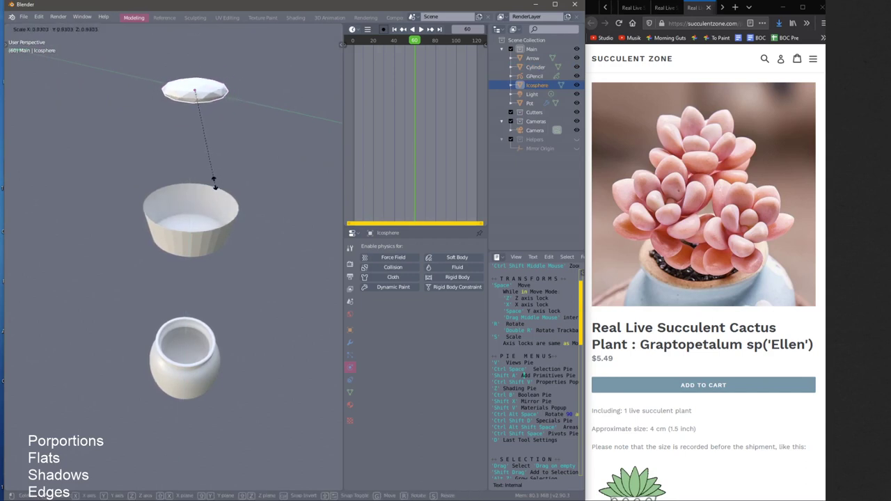
left_click(209, 186)
Lower the pebble to the bowl, shrink it further, and place it just above the rim with a vertical move
key("space")
key("z")
left_click(210, 271)
key("KP_Decimal")
scroll(218, 253, "down", 5)
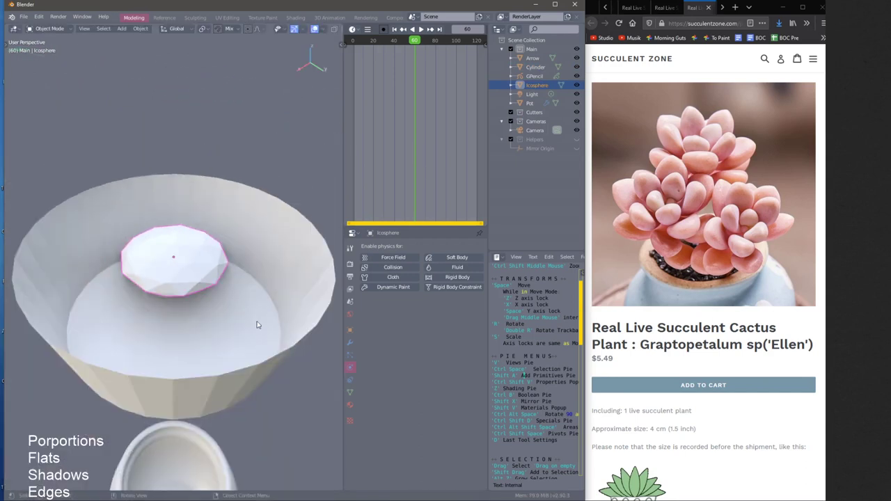
key("s")
left_click(227, 296)
key("space")
key("z")
left_click(240, 244)
middle_click_drag(240, 244, 244, 233)
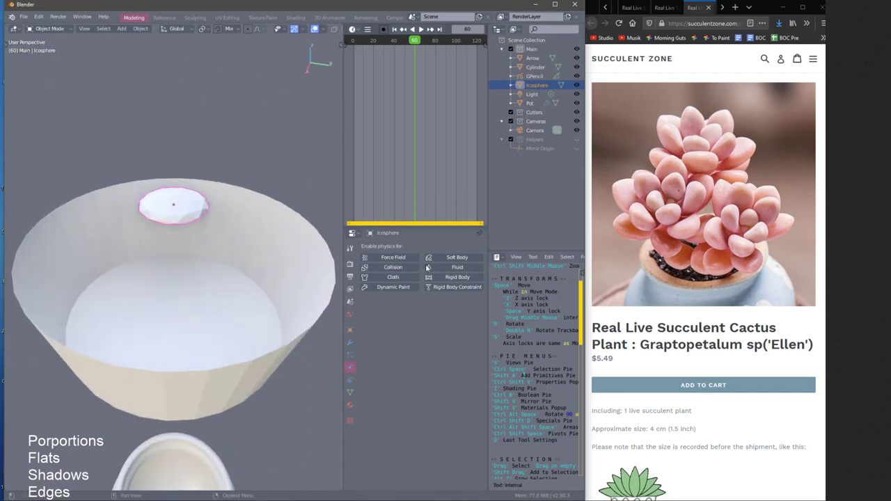
Give the pebble rigid body physics with type Active
left_click(445, 278)
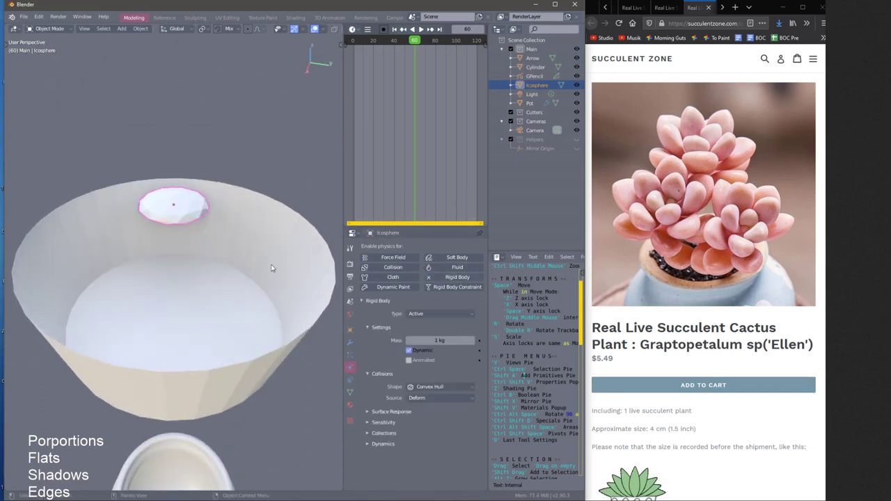
middle_click_drag(271, 268, 164, 204)
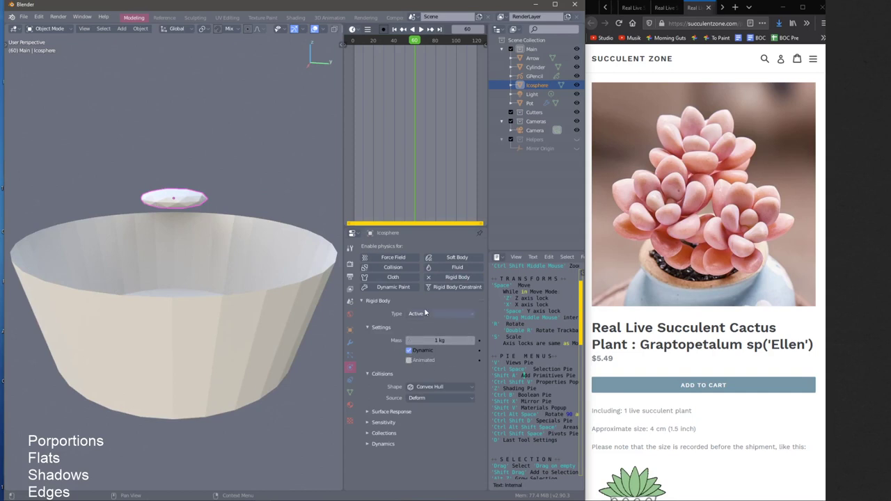
middle_click_drag(163, 257, 182, 248)
scroll(174, 248, "down", 3)
key("Escape")
Duplicate the pebble upward and repeat the copy until a vertical stack of 13 pebbles stands above the bowl
key("shift+d")
left_click(181, 248)
key("shift+r")
key("shift+r")
key("shift+r")
key("shift+r")
key("shift+r")
key("shift+r")
key("shift+r")
key("shift+r")
key("shift+r")
key("shift+r")
key("shift+r")
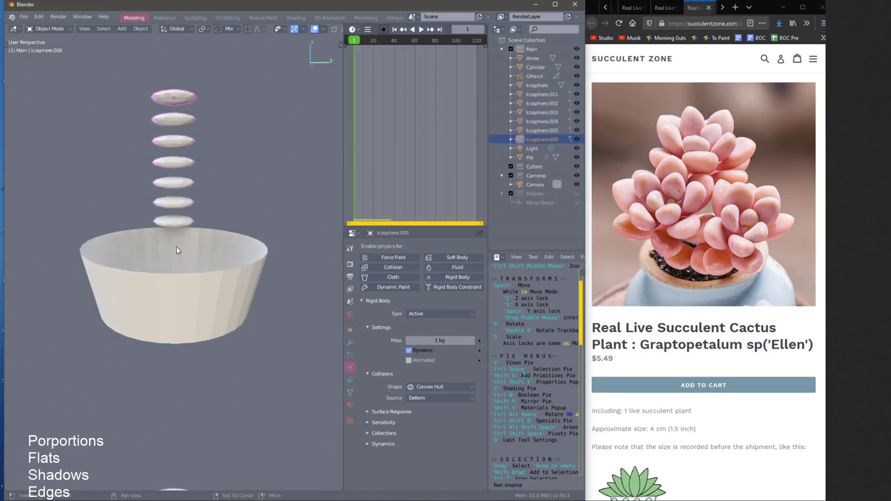
Select the whole pebble stack and duplicate it along Y to both sides, making a row of three stacks
scroll(179, 263, "down", 2)
middle_click_drag(179, 263, 154, 62)
left_click_drag(195, 242, 194, 239)
middle_click_drag(194, 240, 175, 211)
key("shift+d")
key("space")
left_click(209, 213)
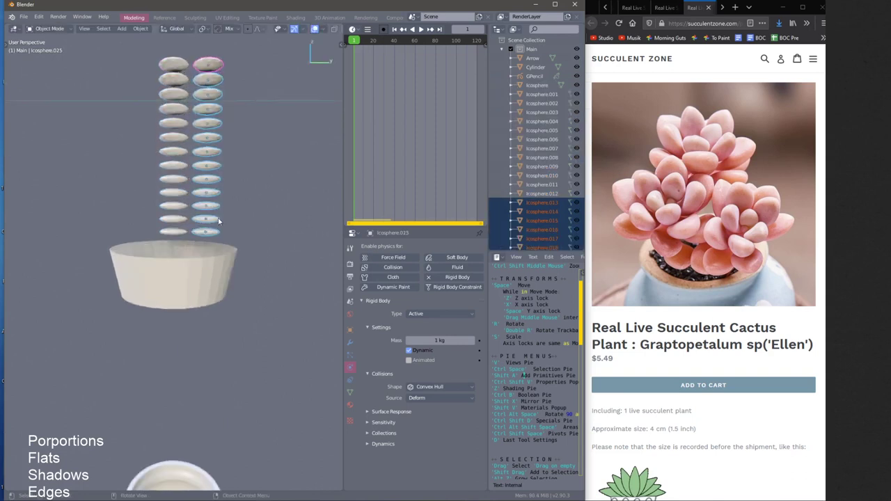
key("shift+d")
key("y")
left_click(148, 213)
Duplicate a stack along X and copy it twice along Y to form a second row of three stacks
middle_click_drag(147, 212, 264, 224)
key("shift+d")
key("x")
left_click(181, 230)
key("shift+d")
key("space")
left_click(194, 227)
key("shift+d")
key("space")
left_click(183, 225)
Add a third row by duplicating a stack along X and twice along Y, completing a three-by-three grid of stacks
key("shift+d")
key("x")
left_click(191, 219)
middle_click_drag(192, 219, 262, 227)
key("shift+d")
key("space")
left_click(220, 227)
key("shift+d")
key("space")
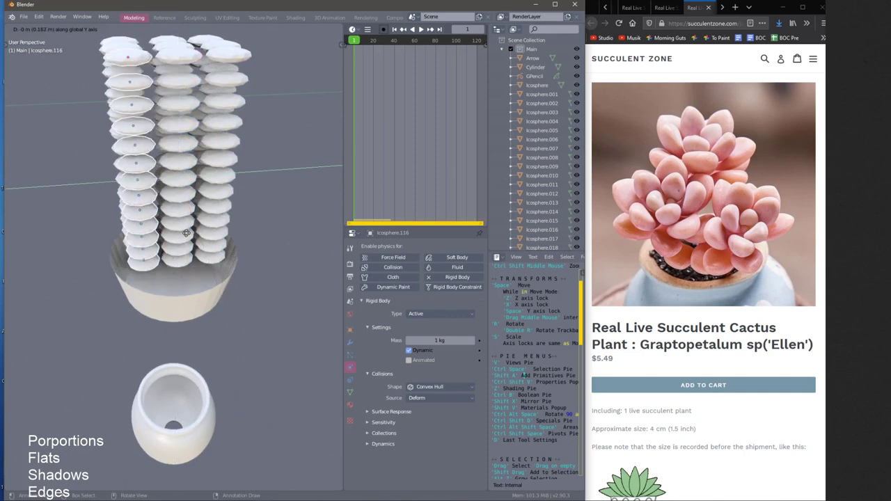
left_click(180, 232)
middle_click_drag(180, 232, 220, 231)
Play the simulation to check how the pebble stacks fall, and rewind to frame 1
key("space")
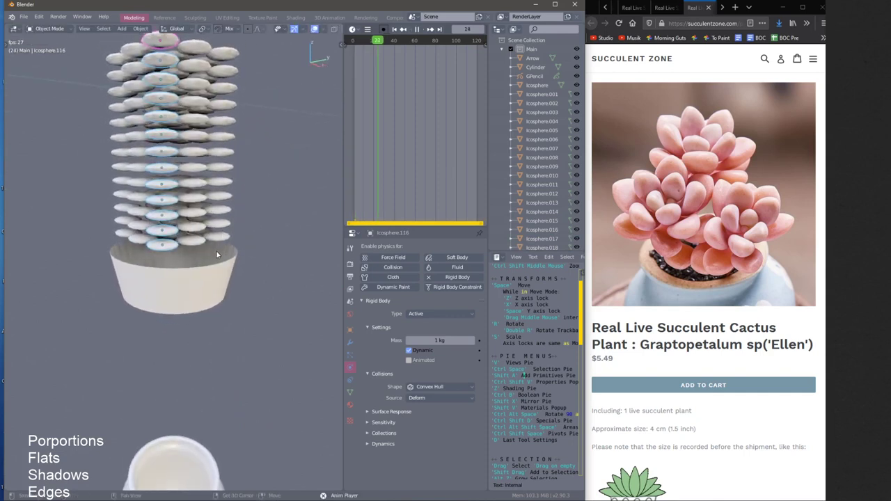
mouse_move(216, 253)
middle_mouse_down()
mouse_move(235, 302)
mouse_move(206, 183)
mouse_move(213, 244)
middle_mouse_up()
key("space")
key("shift+Left")
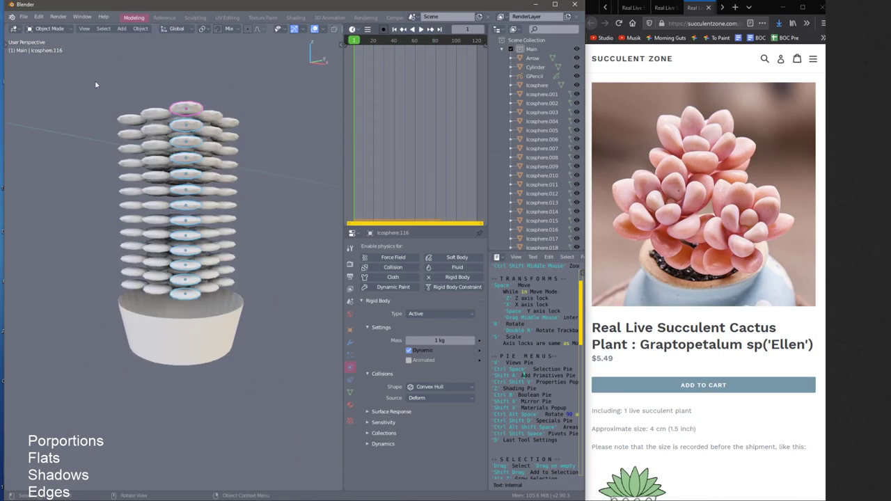
Delete the upper layers of the pebble stacks to reduce the amount falling into the bowl
left_click_drag(245, 146, 257, 156)
key("Delete")
mouse_move(111, 119)
middle_mouse_down()
mouse_move(141, 141)
mouse_move(96, 126)
middle_mouse_up()
left_click_drag(261, 172, 261, 172)
key("Delete")
Run the simulation with the shortened stacks, rewind and rerun it, and pause at frame 79 with the bowl filled
key("space")
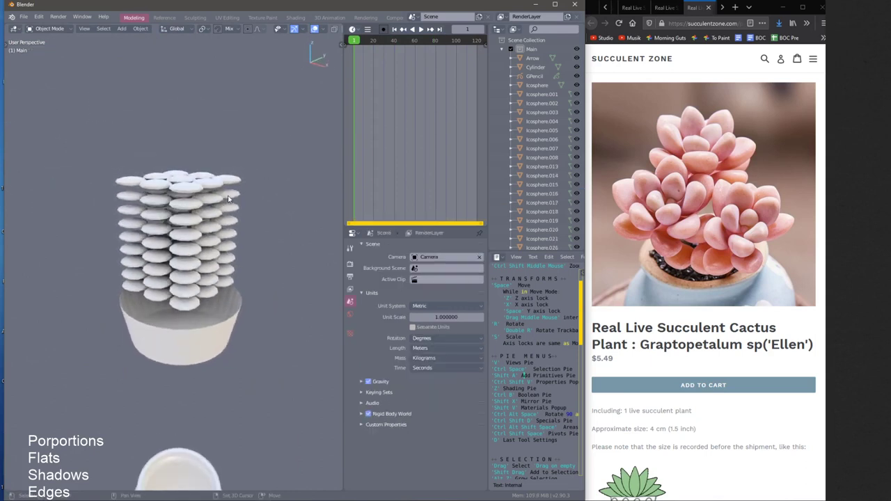
middle_click_drag(224, 200, 220, 241)
left_click(228, 221)
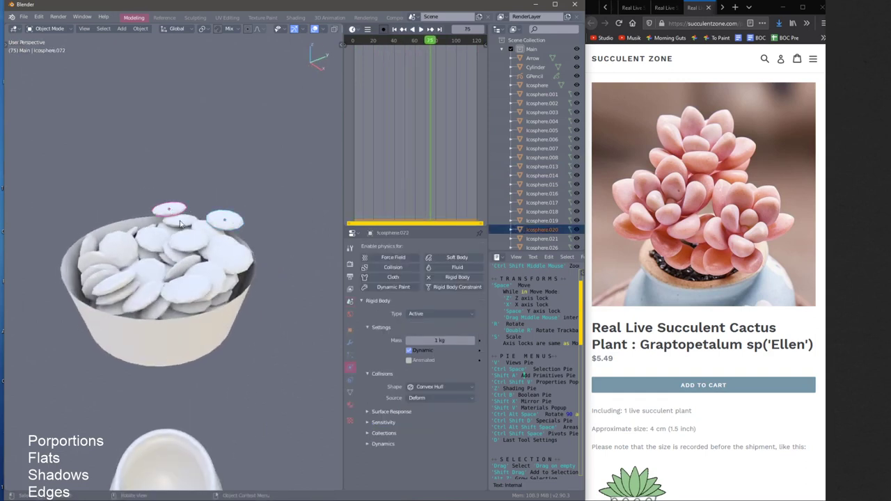
middle_click_drag(178, 225, 196, 213)
key("shift+Left")
key("shift+space")
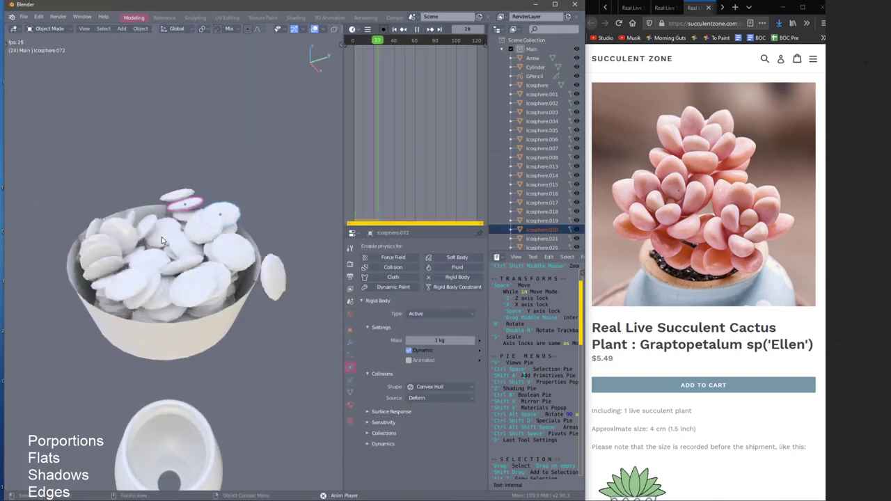
key("space")
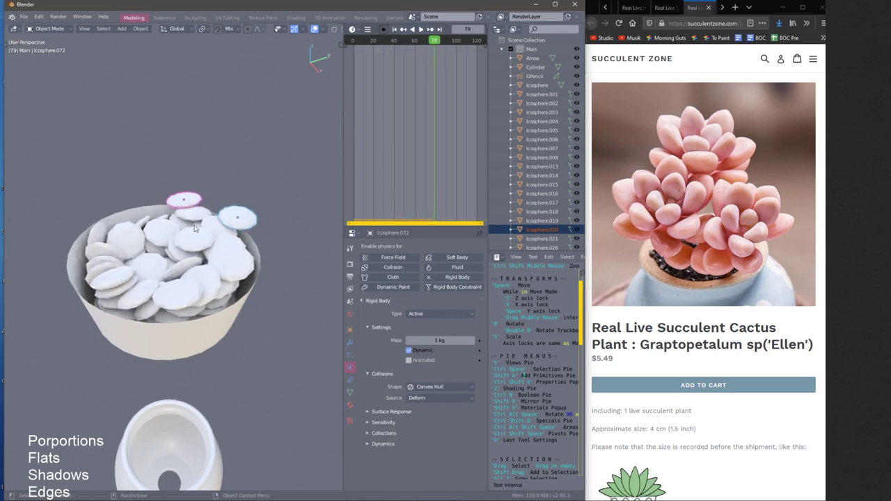
middle_click_drag(195, 228, 161, 244)
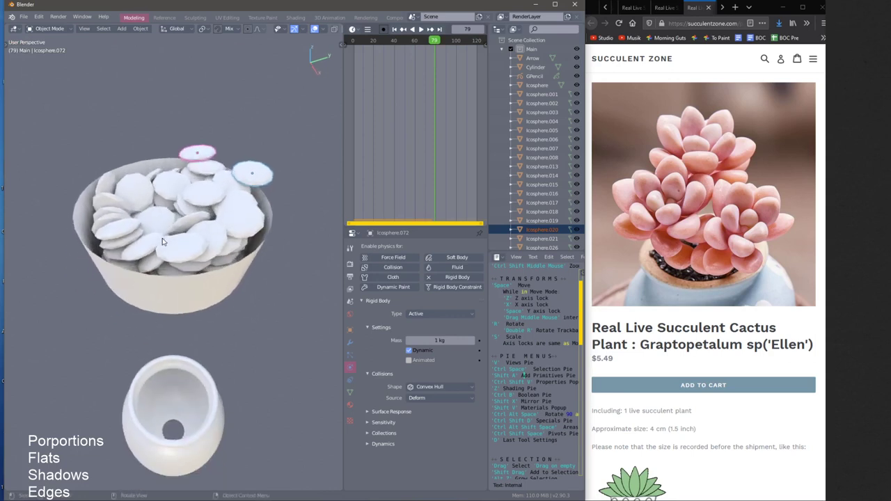
Select the bowl with all its pebbles and apply their simulated rigid body transformation
left_click_drag(166, 228, 271, 278)
middle_click_drag(236, 260, 230, 209)
left_click_drag(52, 126, 267, 275)
left_click_drag(307, 324, 313, 331)
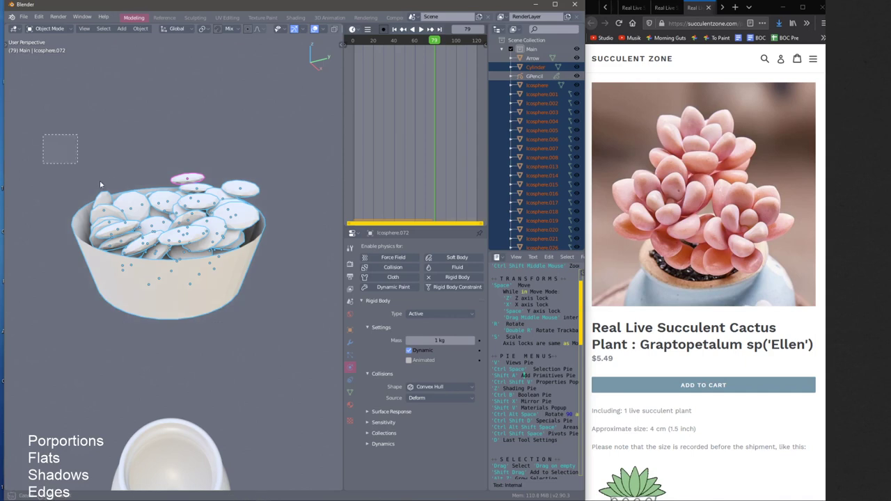
left_click(138, 30)
left_click(138, 30)
left_click(139, 30)
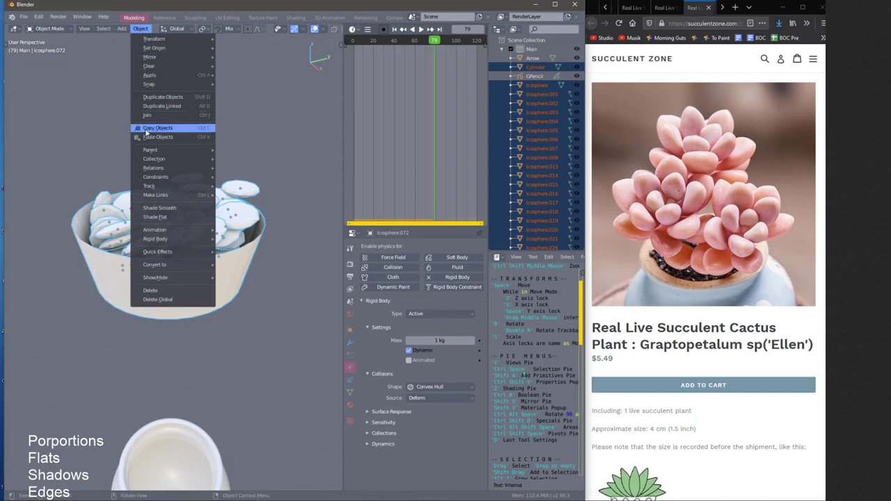
mouse_move(153, 241)
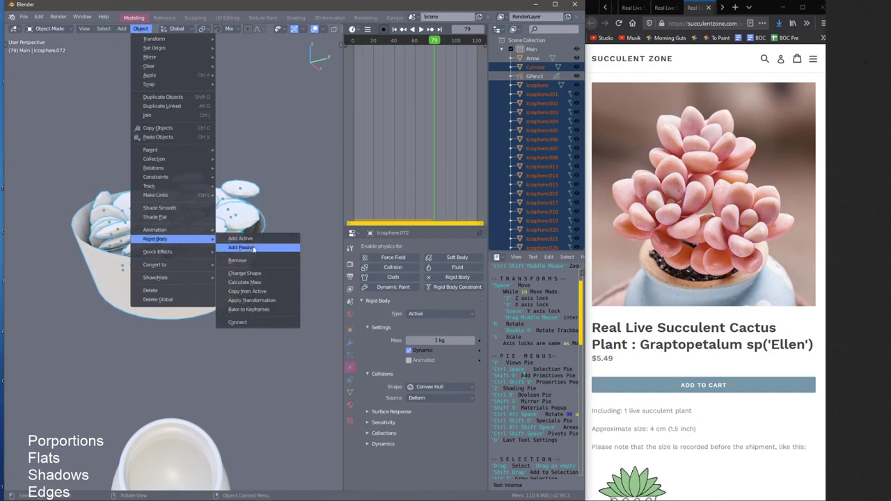
left_click(255, 301)
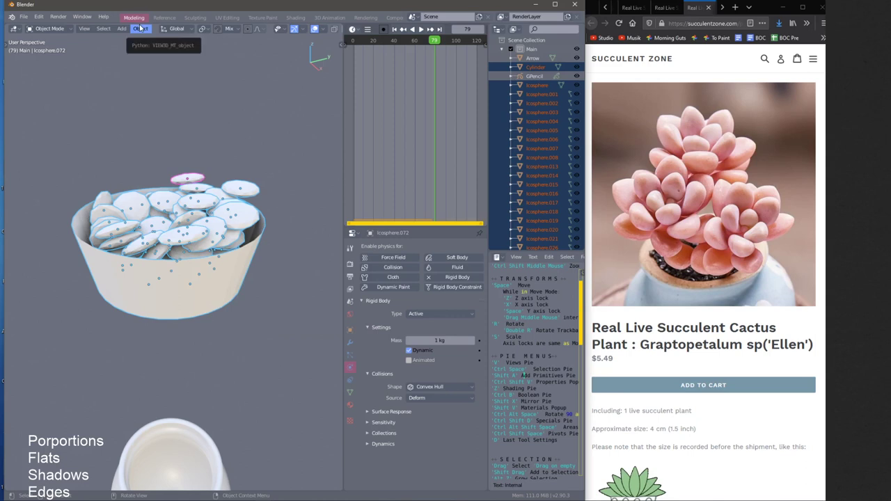
mouse_move(261, 174)
middle_mouse_down()
mouse_move(288, 184)
mouse_move(309, 234)
mouse_move(295, 233)
mouse_move(273, 198)
mouse_move(254, 189)
middle_mouse_up()
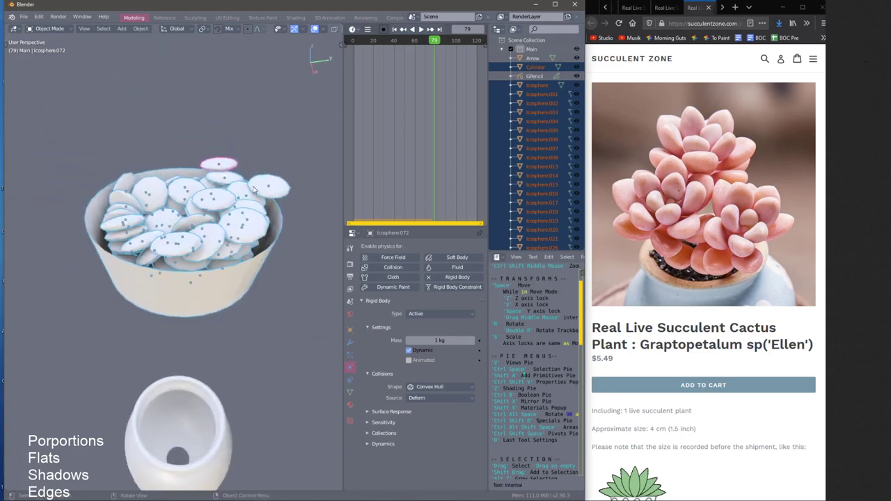
Remove the rigid body physics from the selected bowl and pebbles
left_click(142, 28)
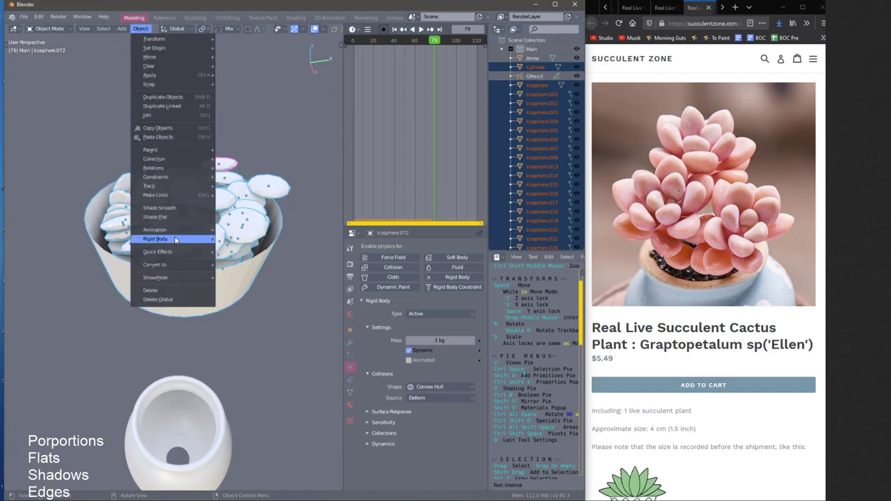
mouse_move(181, 240)
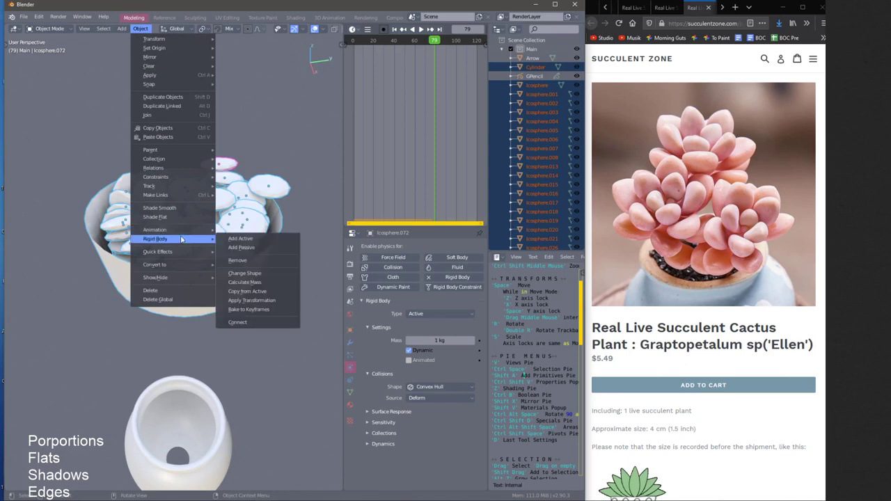
left_click(252, 261)
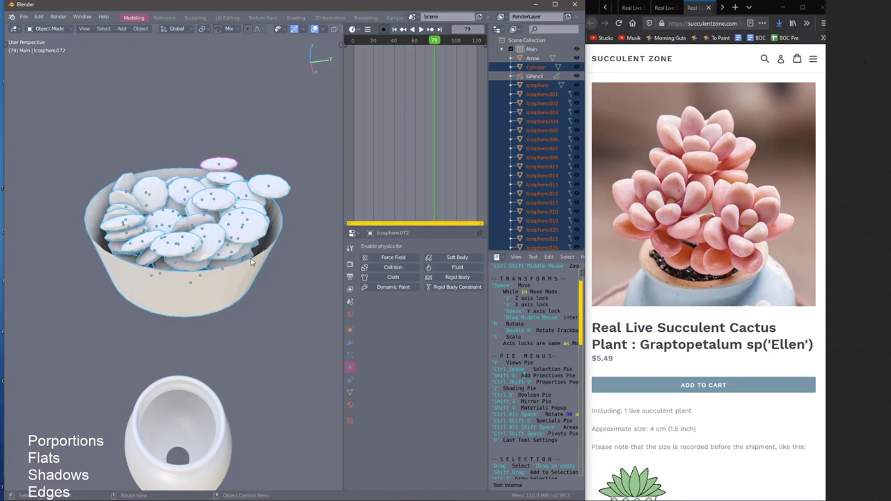
scroll(251, 258, "up", 1)
scroll(215, 153, "down", 2)
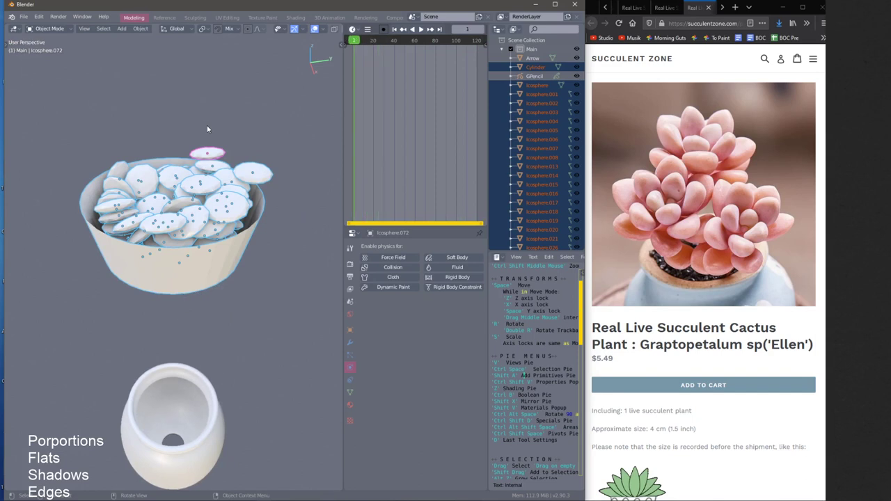
Delete the two stray pebbles that fell below the bowl
middle_click_drag(208, 297, 213, 276, "shift")
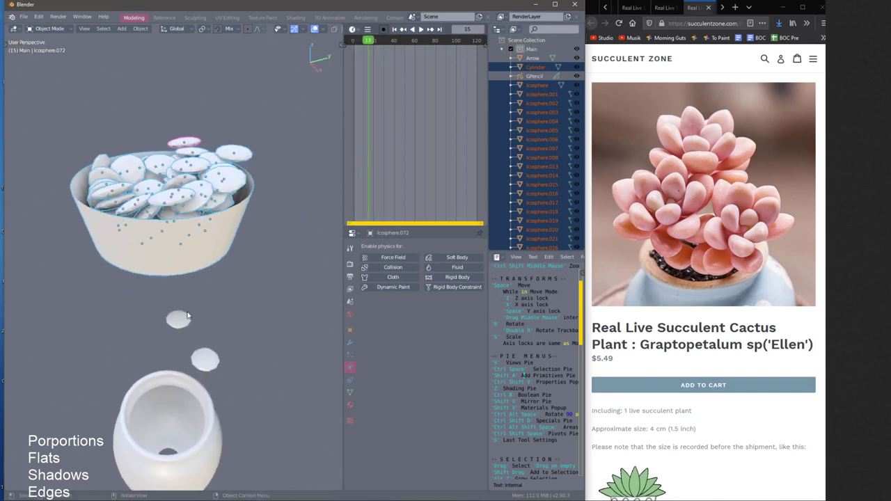
left_click(174, 316)
left_click(200, 352, "shift")
key("Delete")
Delete the pebbles sticking out of the pile, along with the bowl and the surplus pebbles
middle_click_drag(194, 353, 177, 397)
middle_click_drag(206, 144, 113, 196)
left_click(197, 233)
key("Delete")
left_click_drag(272, 254, 271, 252)
key("Delete")
middle_click_drag(226, 235, 227, 259)
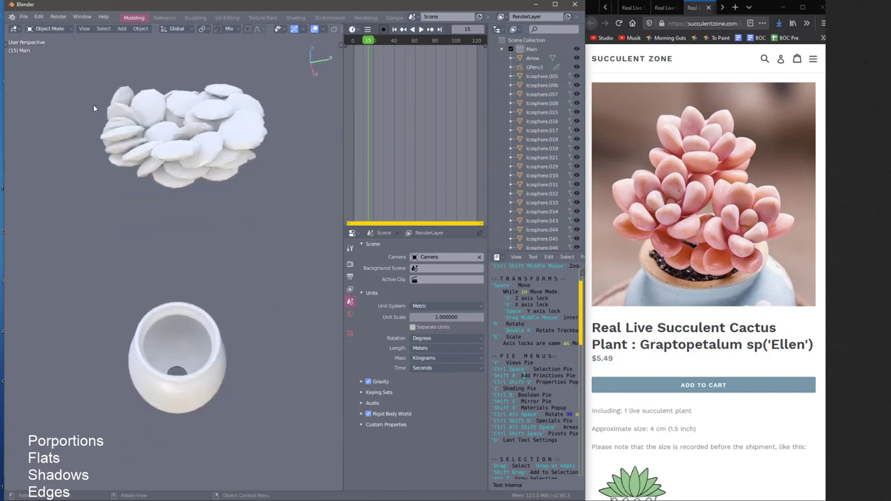
Select the remaining pebble pile and move it straight down along Z into the pot's opening
left_click_drag(94, 107, 283, 189)
middle_click_drag(283, 189, 247, 182)
key("space")
key("z")
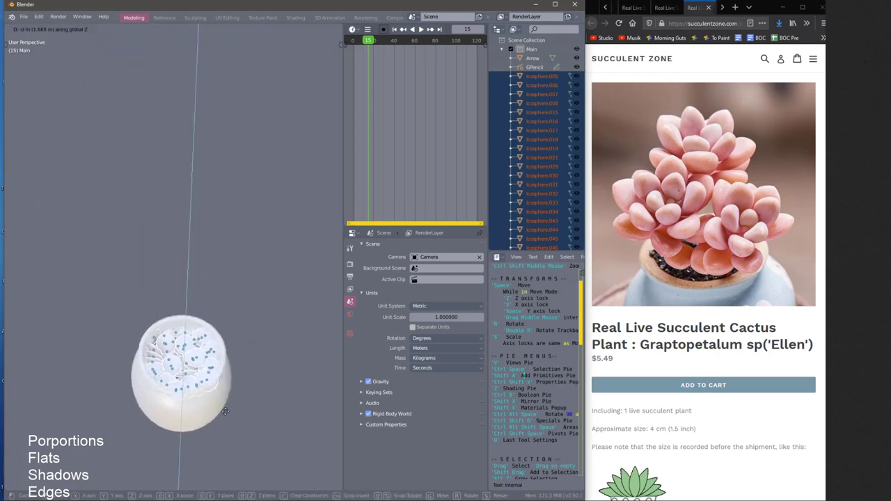
left_click(226, 413)
Scale the pebble pile down to fit inside the pot's rim
key("s")
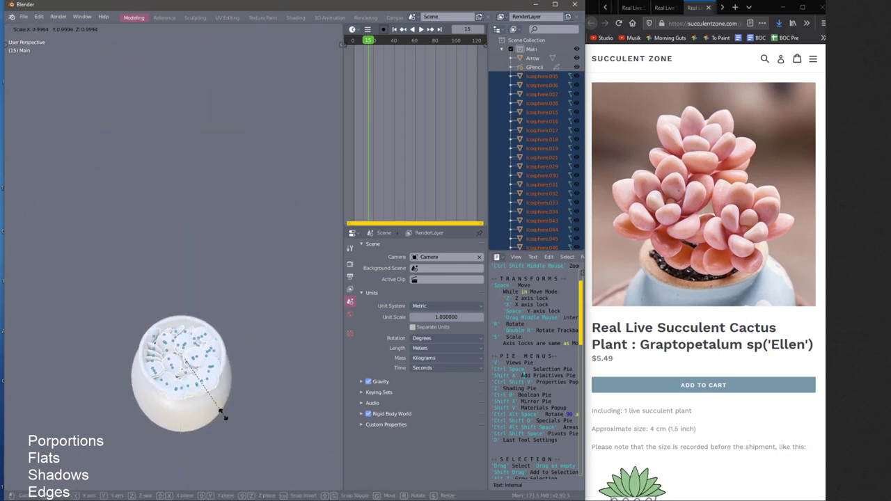
left_click(220, 412)
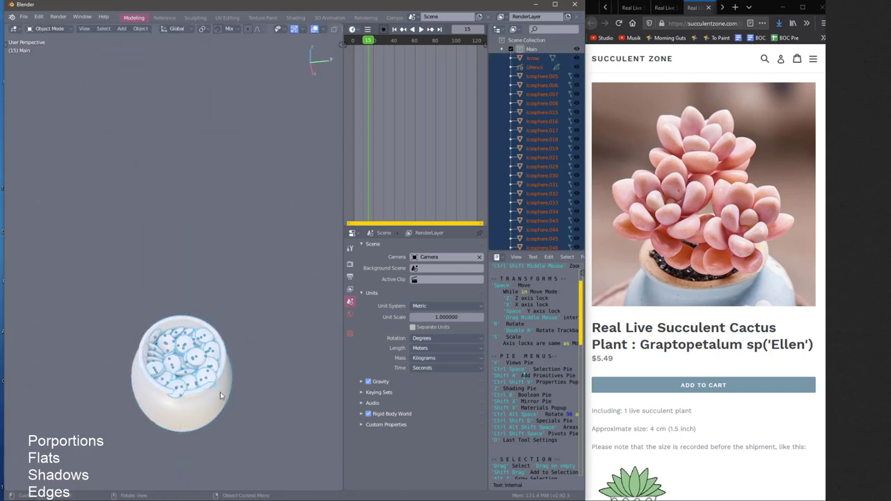
key("s")
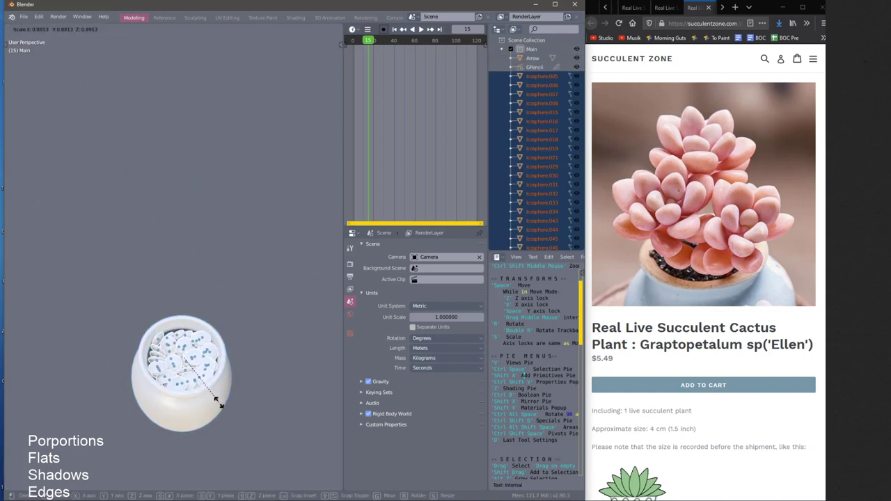
left_click(241, 422)
middle_click_drag(241, 422, 318, 386)
key("s")
left_click(254, 421)
Fine-tune the pebble pile's height and size inside the pot, rotate it slightly, and deselect it
key("space")
key("z")
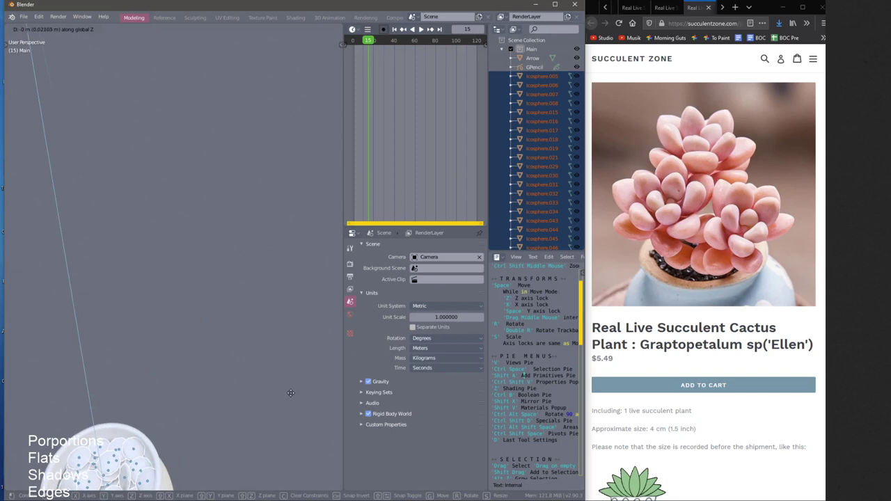
key("s")
left_click(273, 398)
middle_click_drag(260, 386, 200, 243, "shift")
key("r")
left_click(186, 289)
left_click(197, 289)
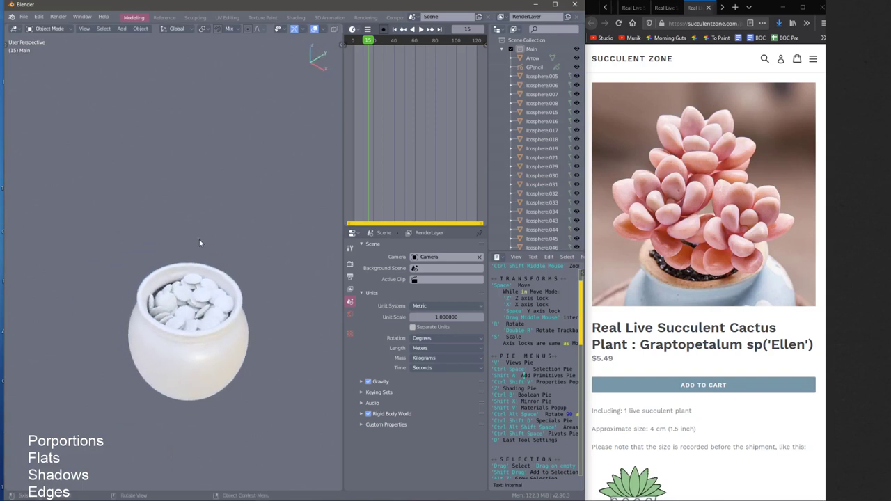
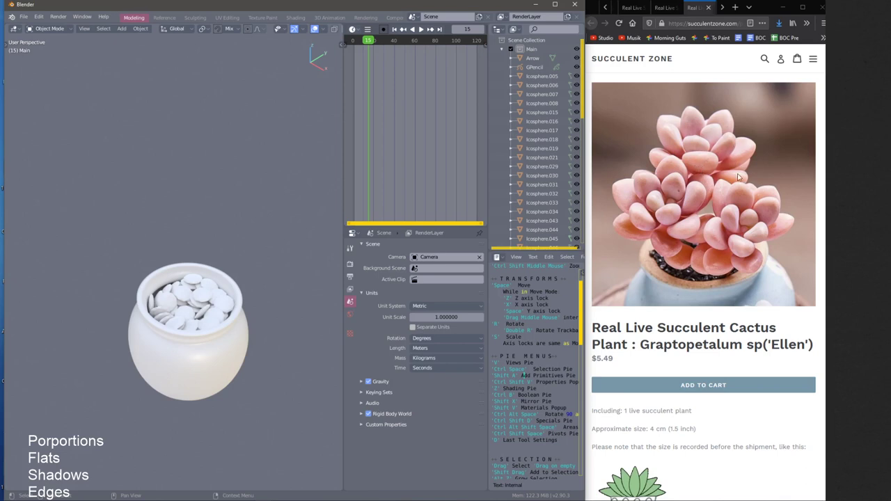
Add a mesh cube and move it down to the pot's opening
middle_click_drag(206, 278, 199, 280)
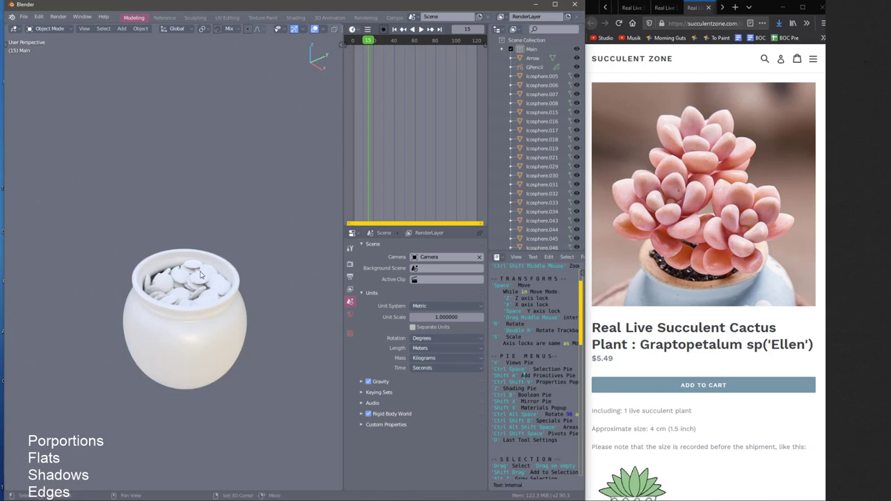
key("ctrl+space")
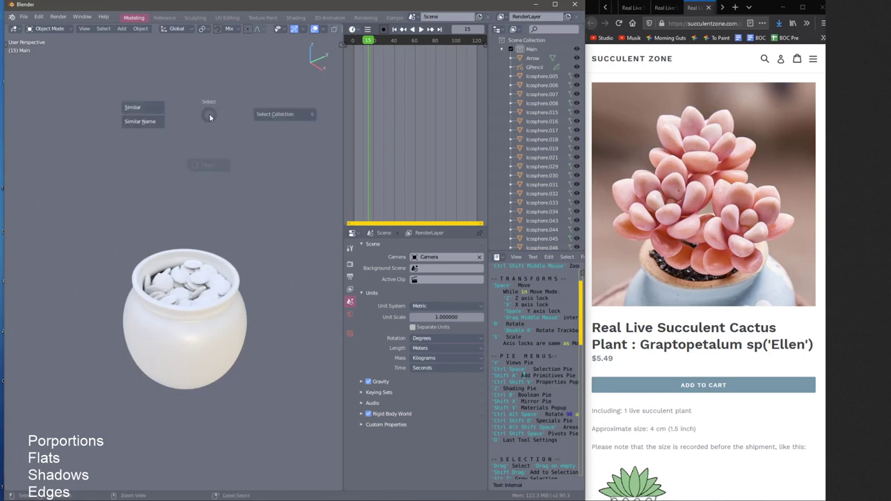
left_click(209, 169)
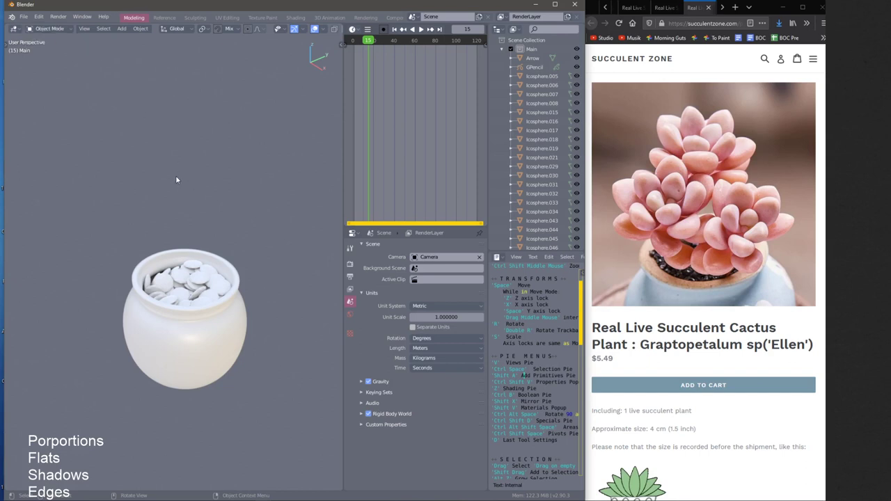
key("shift+a")
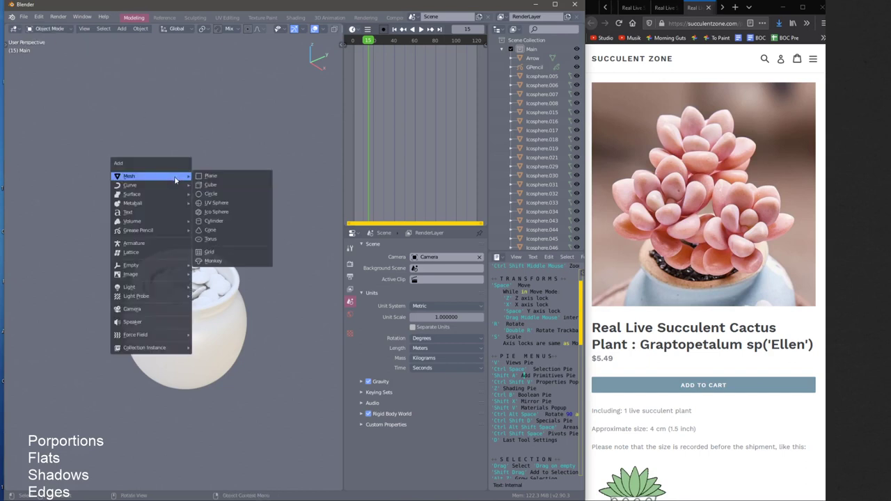
left_click(211, 185)
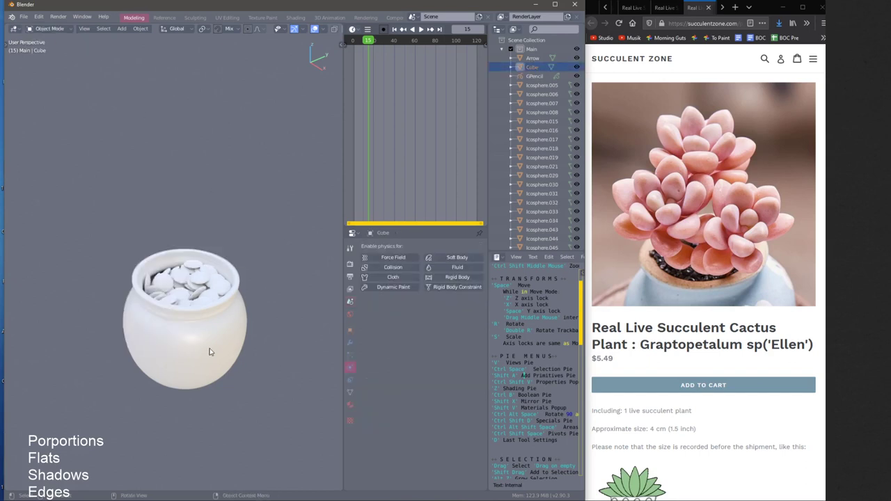
key("g")
key("z")
left_click(204, 274)
key("g")
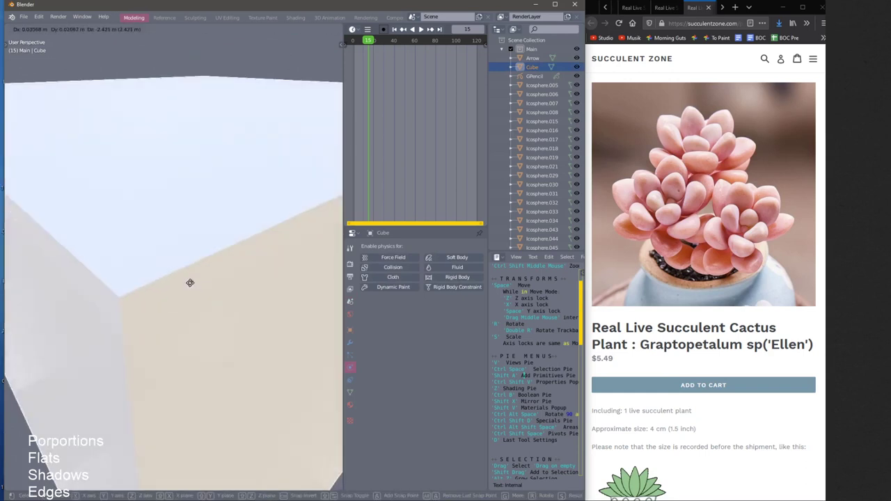
left_click(191, 284)
Scale the cube down to less than the pot's opening and raise it along Z above the rim
key("s")
left_click(189, 301)
key("s")
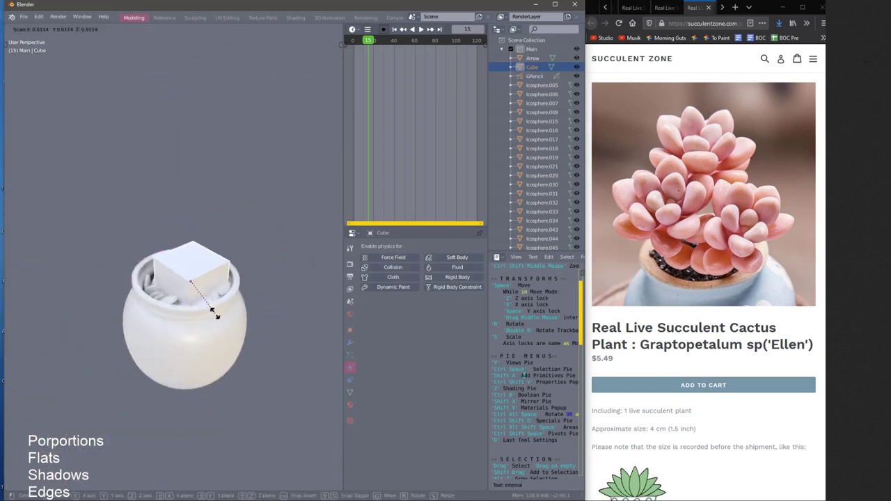
left_click(212, 309)
key("space")
key("z")
left_click(209, 252)
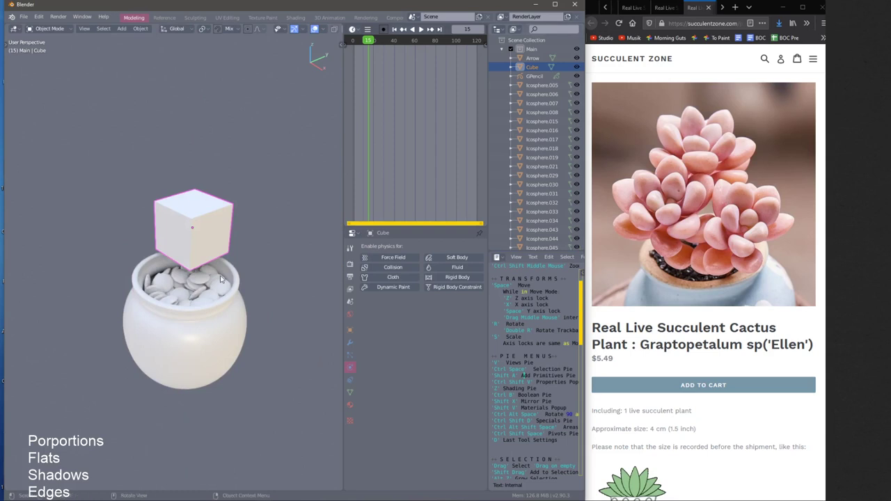
Flatten the cube along Z into a low block and adjust its overall size
key("s")
key("z")
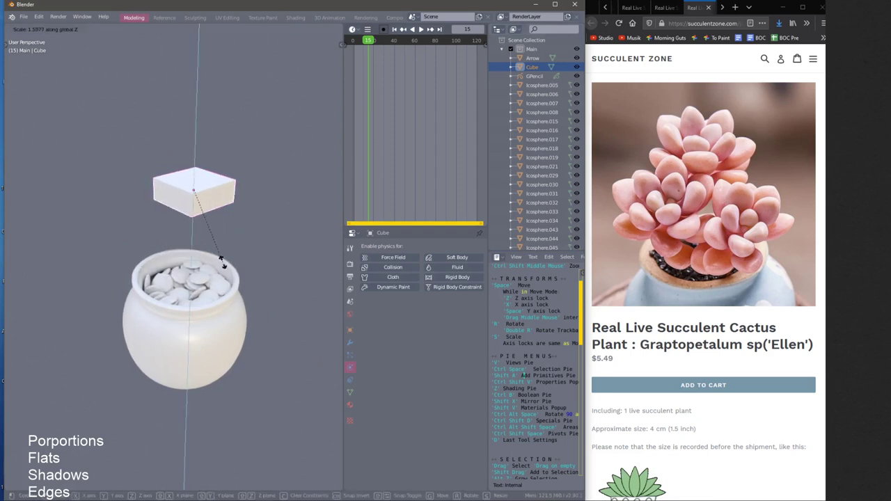
left_click(223, 262)
key("s")
left_click(215, 243)
Examine the flattened block and the pot from several angles, selecting each in turn
middle_click_drag(215, 243, 173, 202)
key("KP_Decimal")
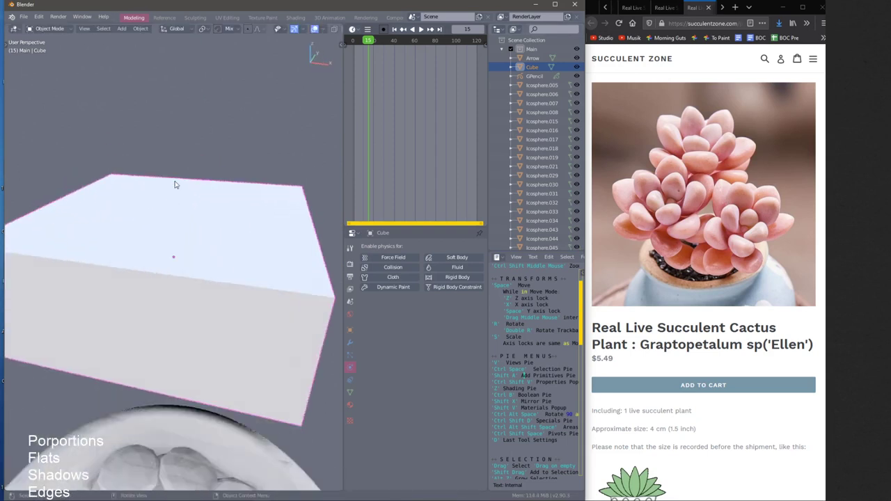
scroll(175, 184, "down", 6)
middle_click_drag(205, 309, 149, 258)
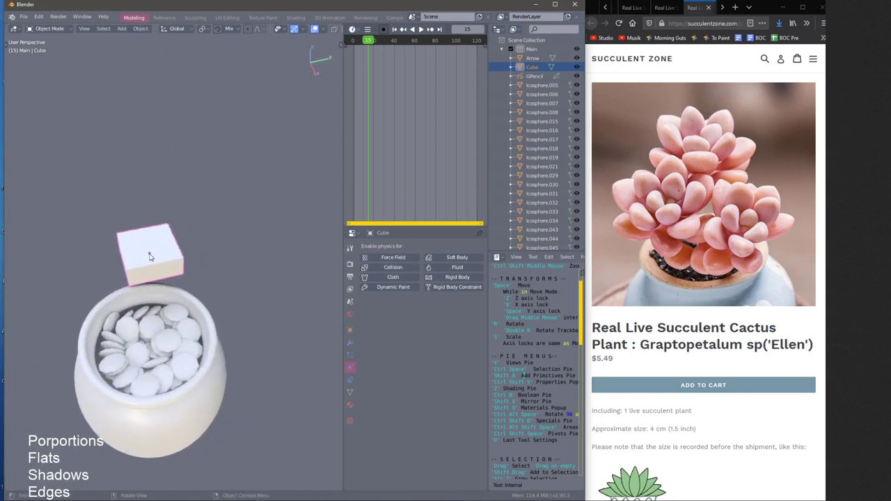
left_click(176, 436)
middle_click_drag(175, 435, 200, 369)
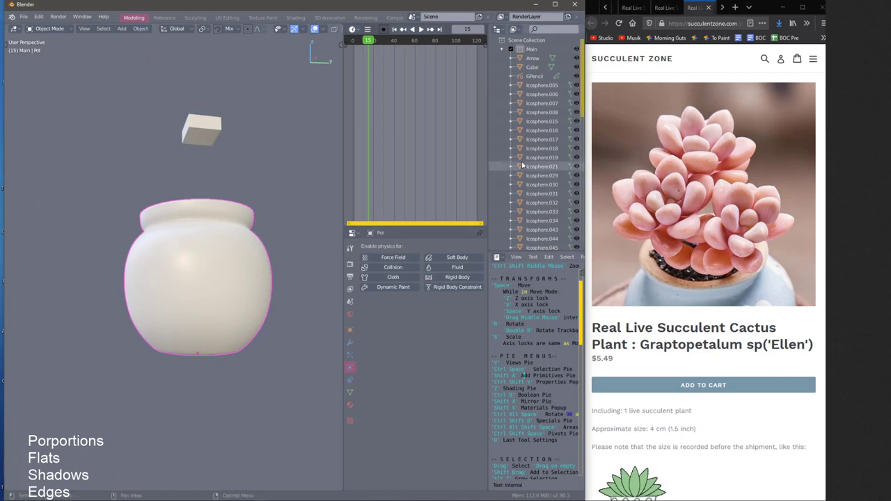
left_click(213, 133)
middle_click_drag(213, 132, 211, 232)
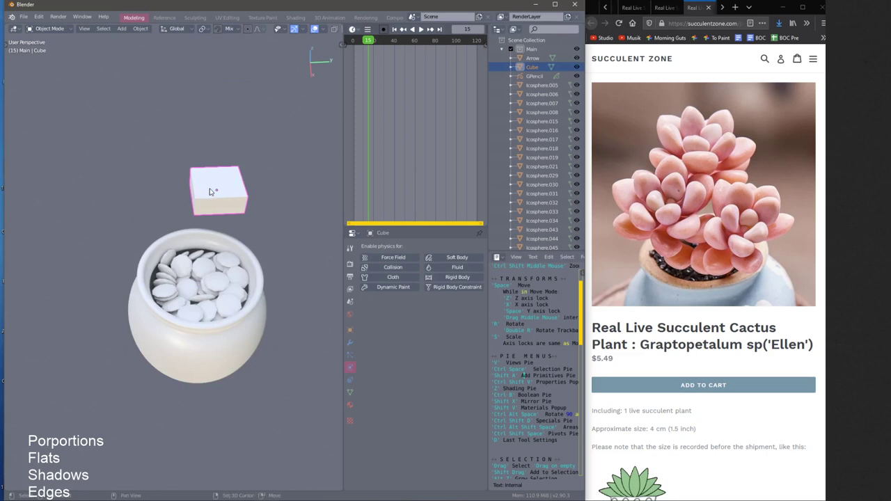
middle_click_drag(211, 192, 186, 201, "shift")
Switch the flattened block to face editing and select all of its faces
left_click(249, 154)
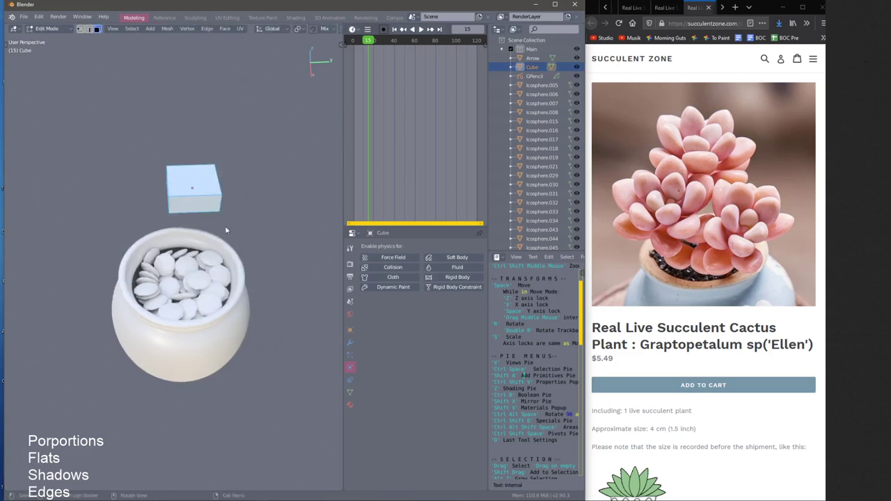
key("Tab")
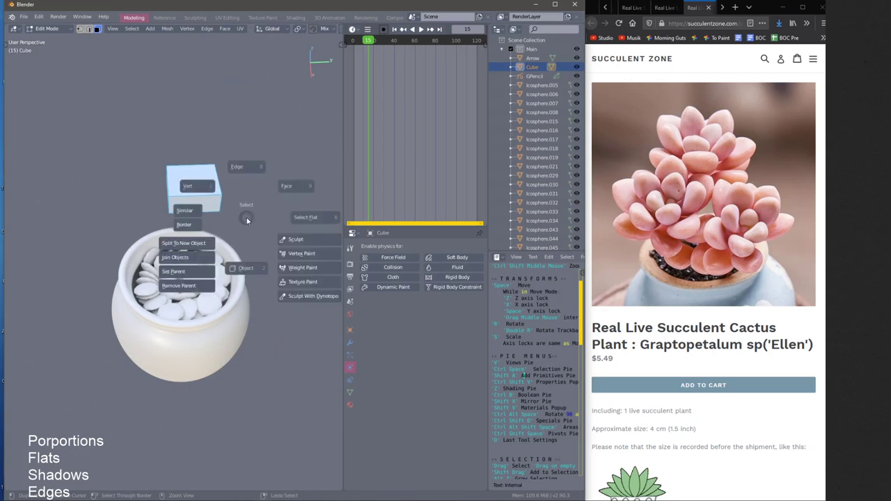
left_click(301, 189)
left_click_drag(136, 131, 238, 201)
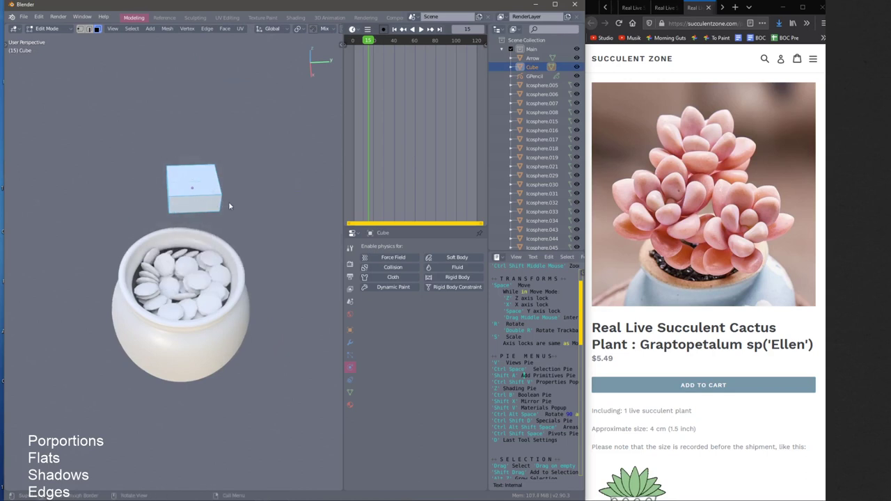
left_click_drag(108, 105, 276, 253)
middle_click_drag(275, 254, 203, 199)
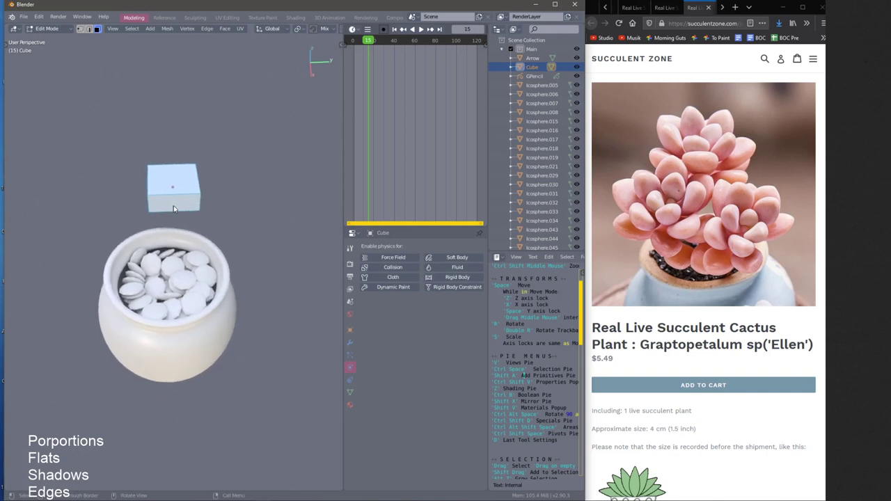
Move the block's geometry along Y in Edit Mode so the object's origin sits at one end face
key("g")
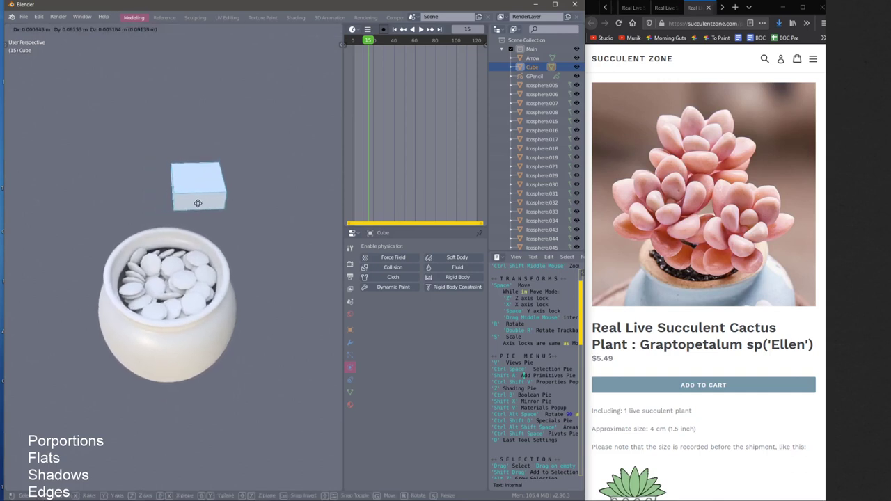
key("y")
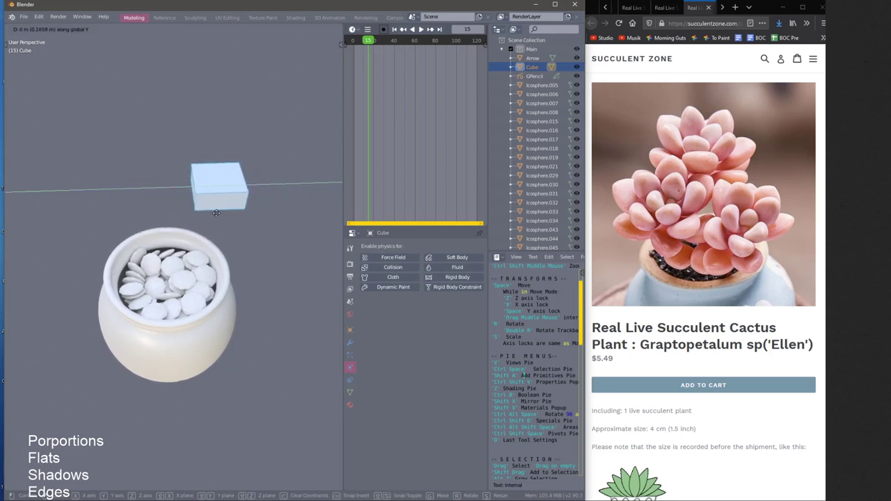
left_click(233, 217)
middle_click_drag(199, 217, 207, 225)
middle_click_drag(241, 198, 179, 222, "shift")
key("space")
key("space")
left_click(218, 206)
key("g")
key("y")
left_click(199, 213)
Select the end face at the block's origin and scale it to about 0.46 to taper the base
key("space")
key("space")
left_click(177, 192)
key("space")
key("space")
left_click(175, 192)
middle_click_drag(174, 190, 162, 209)
middle_click_drag(225, 237, 198, 222)
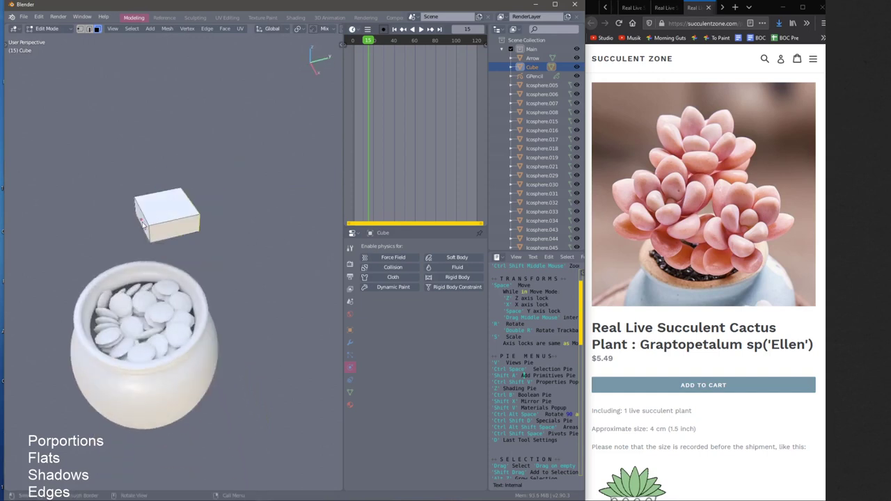
middle_click_drag(143, 224, 201, 263)
key("s")
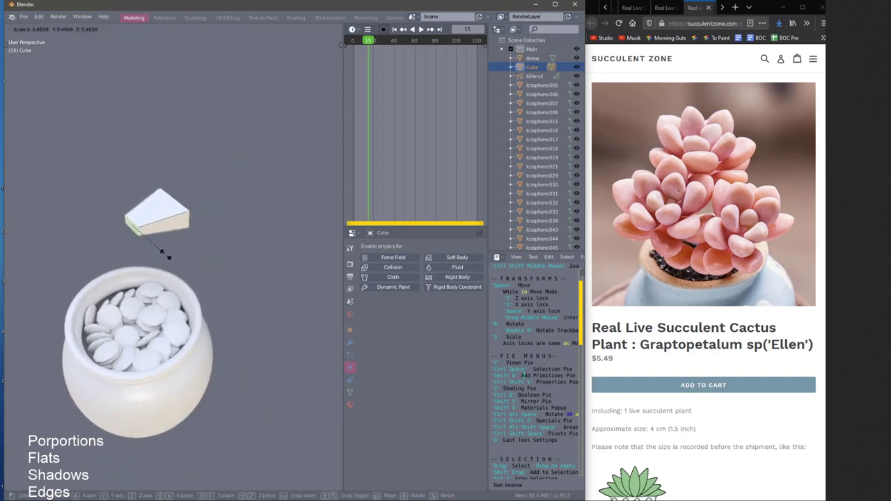
left_click(160, 249)
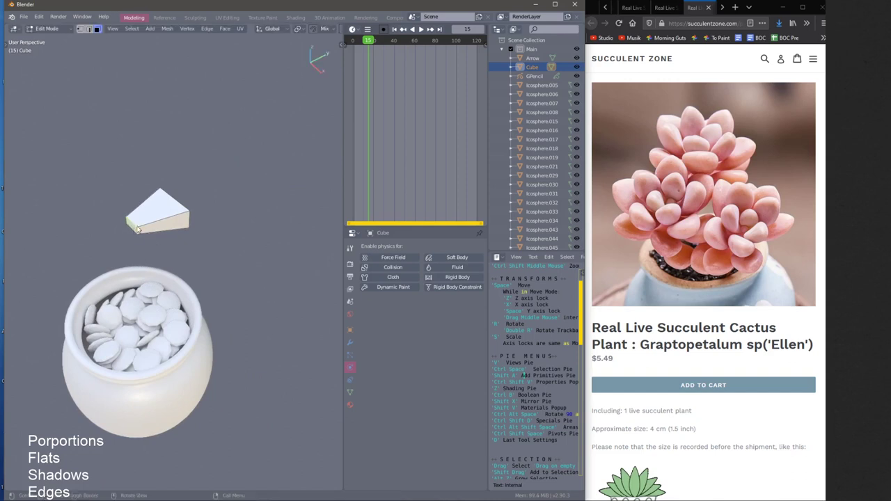
Extrude the block's wide end face outward by about 0.14 and scale the new end face down into a narrow tip
middle_click_drag(138, 229, 195, 252)
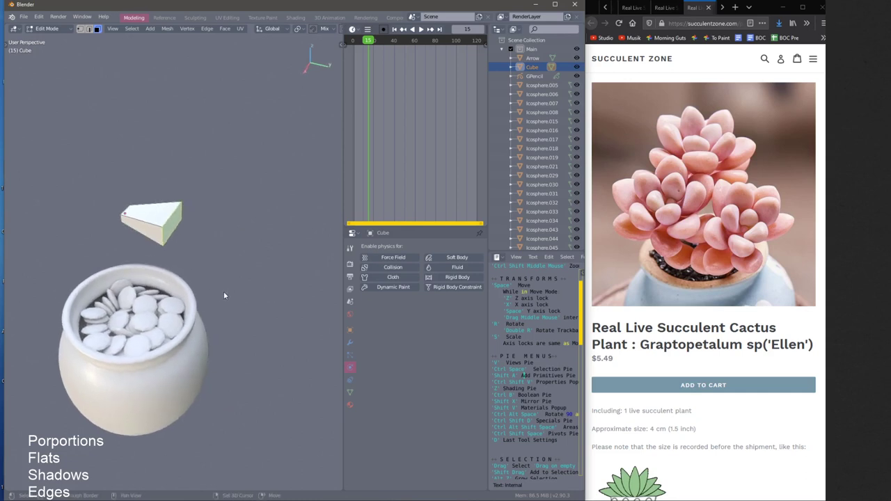
key("alt+s")
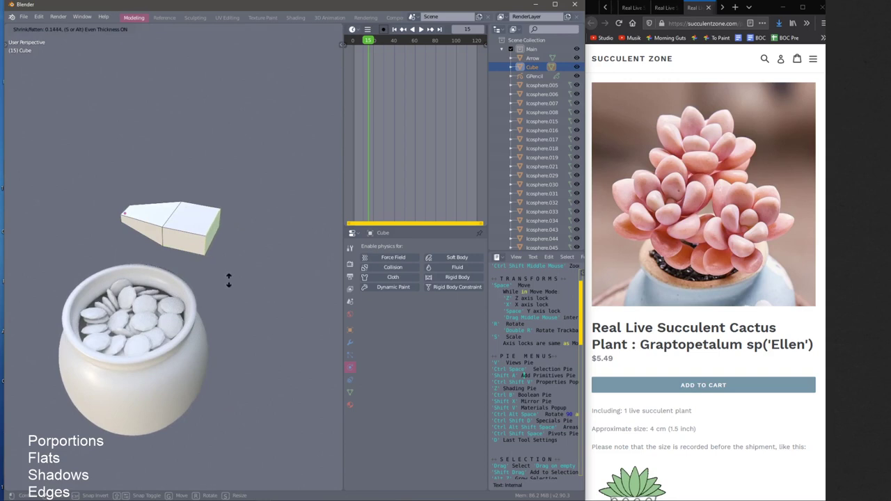
left_click(229, 282)
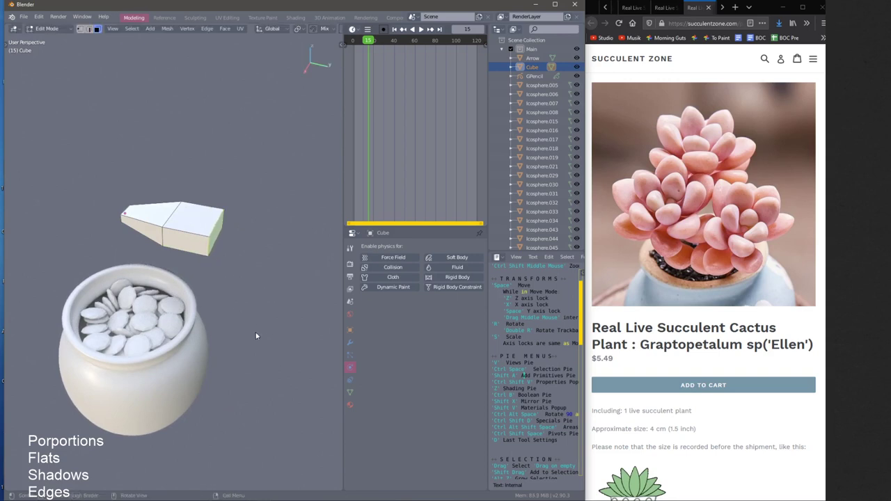
middle_click_drag(256, 336, 243, 337)
key("s")
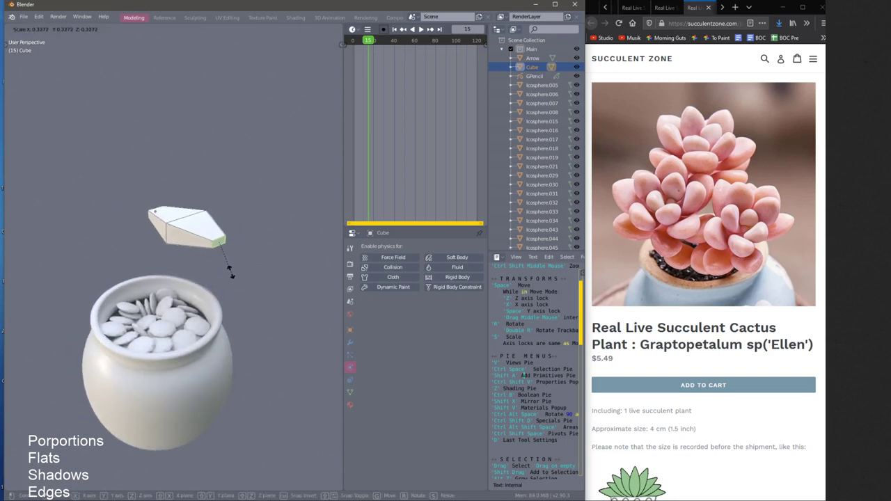
left_click(228, 259)
Return to Object Mode and delete the tapered block
middle_click_drag(228, 258, 224, 160)
key("Tab")
key("Delete")
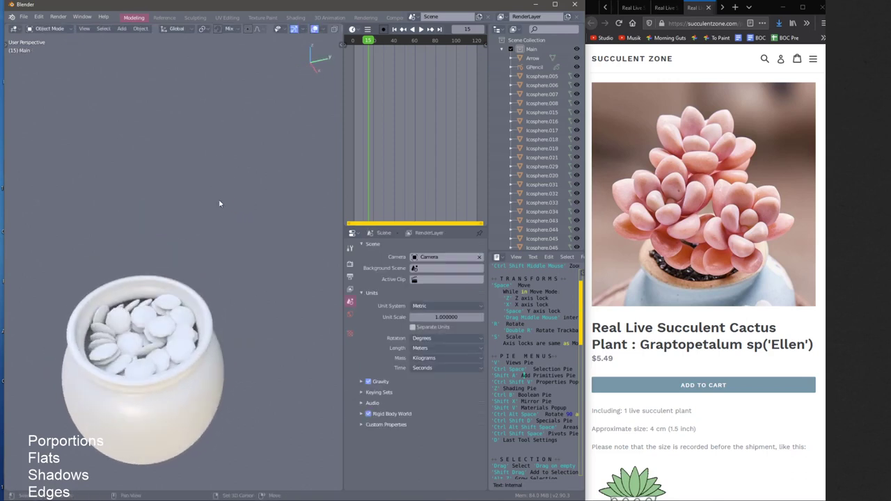
Add a new mesh cube and raise it along Z above the pot
key("shift+a")
left_click(256, 211)
key("space")
left_click(167, 211)
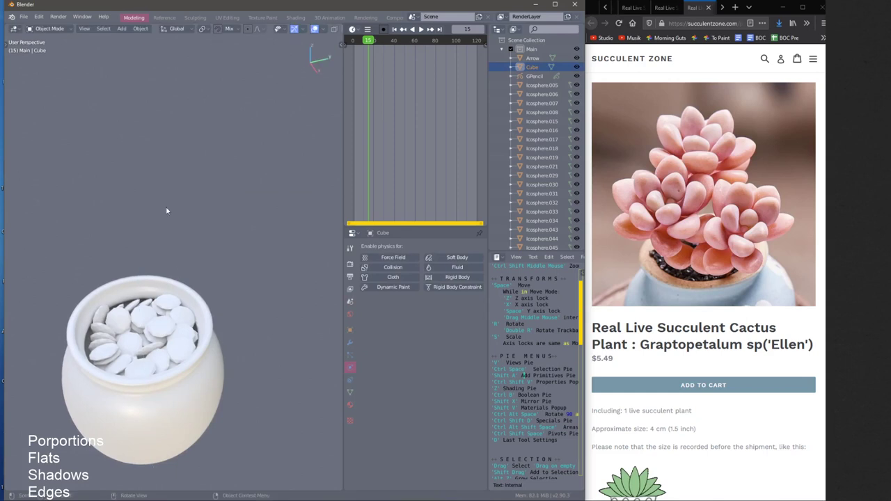
key("space")
key("z")
left_click(157, 223)
Scale the new cube down to a small fraction of the pot's width
key("s")
left_click(145, 219)
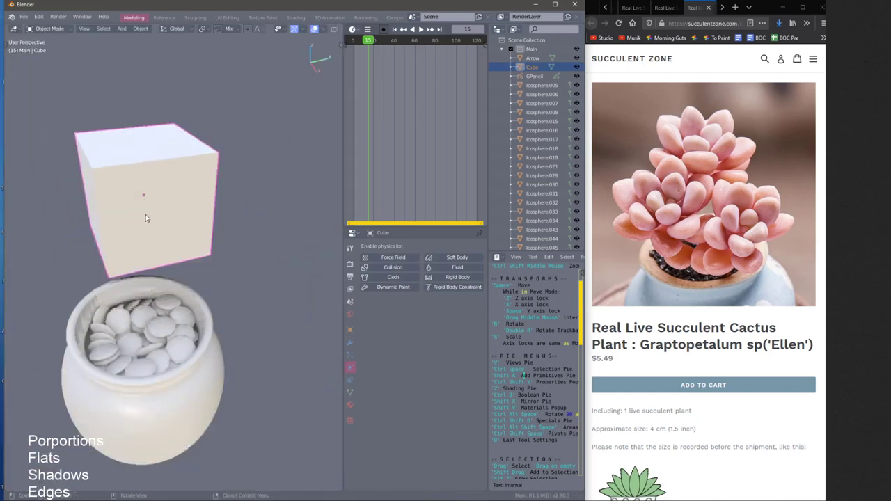
key("s")
left_click(155, 209)
Flatten the small cube along Z and fine-tune its thickness into a low block
key("s")
key("z")
left_click(145, 212)
key("s")
key("z")
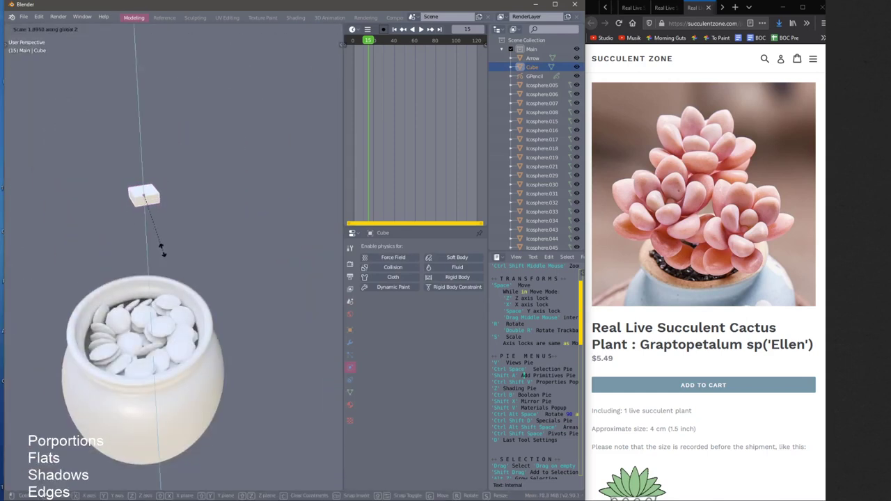
left_click(168, 266)
key("s")
key("z")
left_click(158, 246)
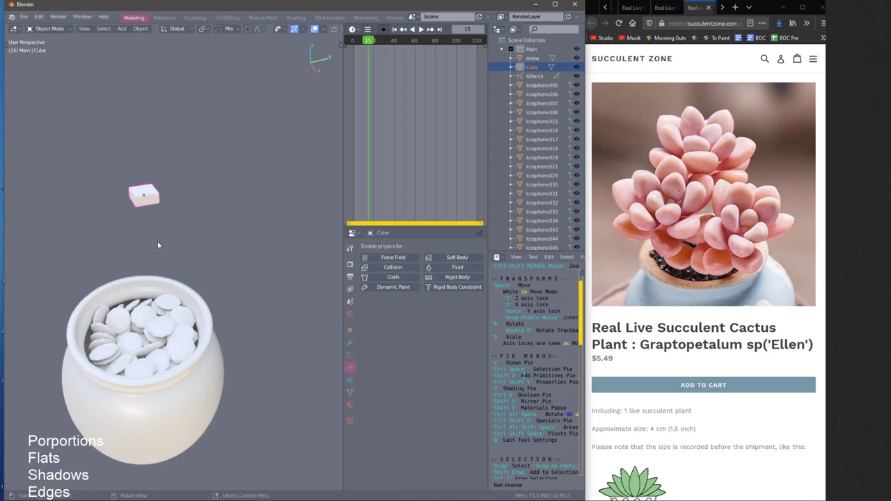
Enter face editing on the flat block, select all its geometry and offset it along Y from the object's origin
middle_click_drag(152, 243, 202, 253)
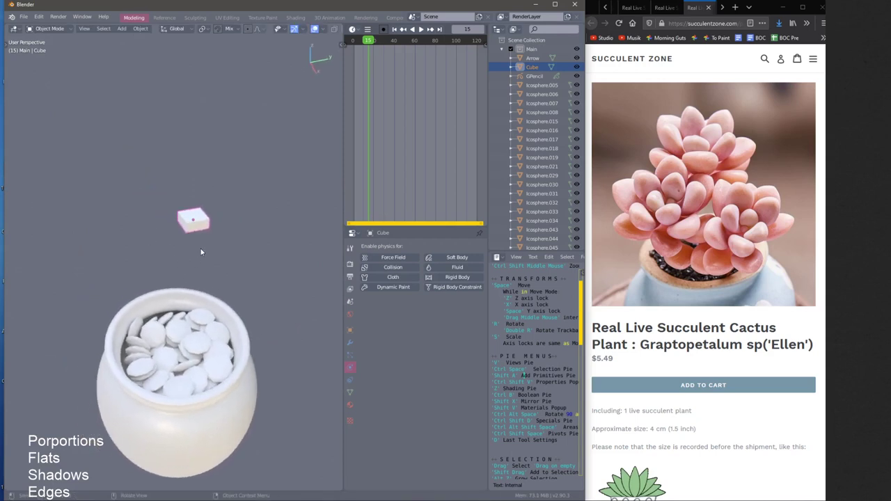
key("ctrl+space")
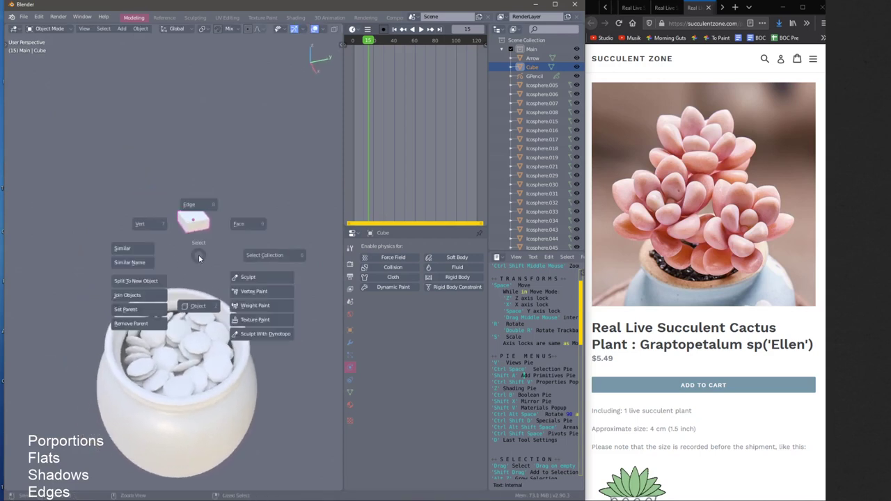
left_click(253, 225)
left_click_drag(143, 188, 203, 244)
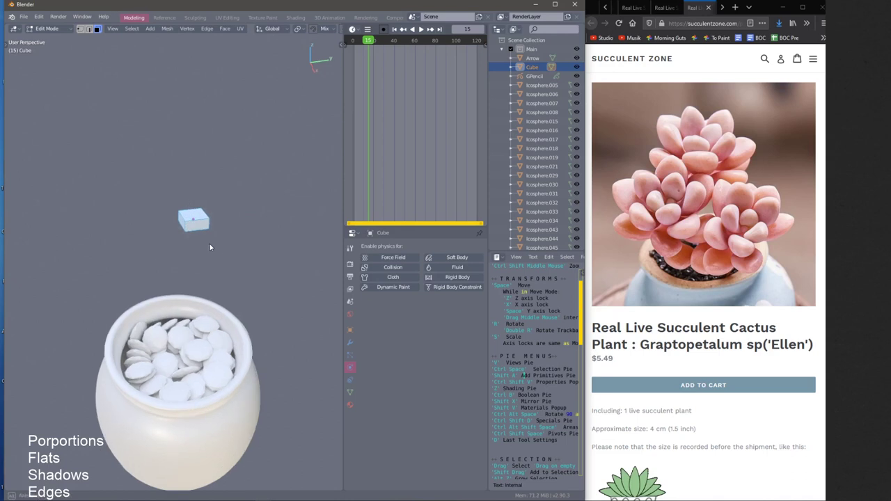
left_click_drag(156, 187, 246, 256)
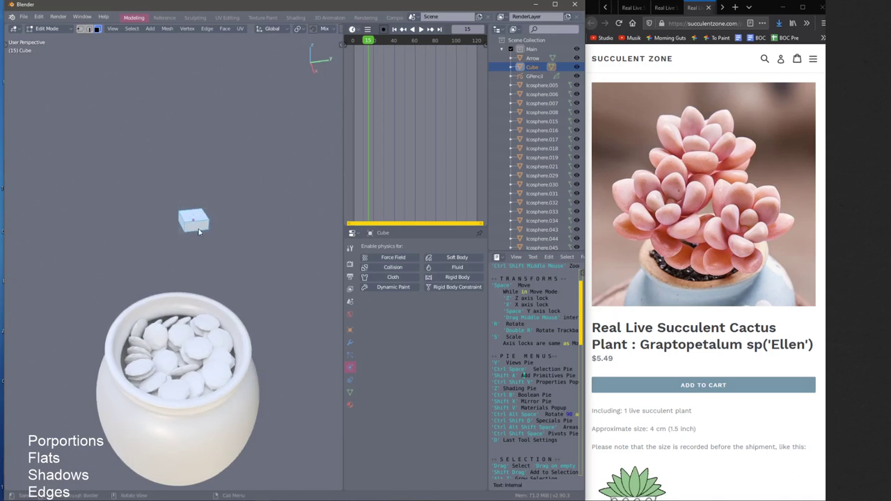
key("space")
key("space")
left_click(207, 273)
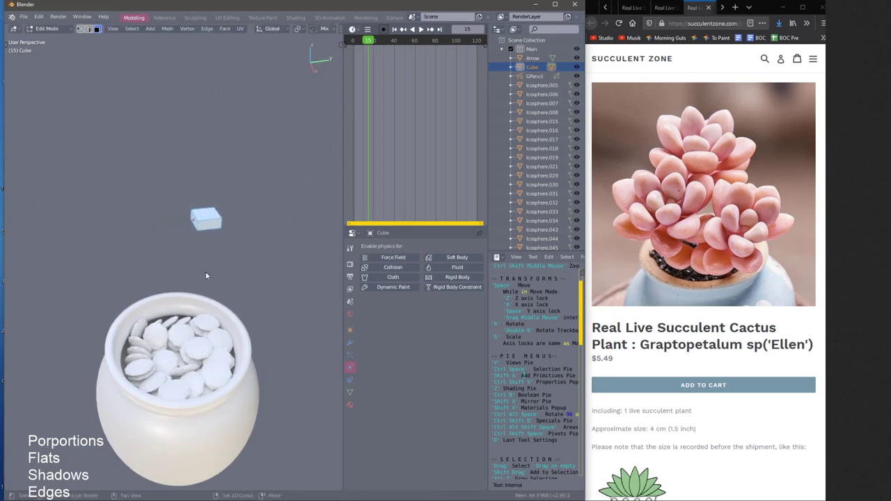
Fine-tune the geometry's Y position so the object's origin sits exactly on the block's end face
scroll(197, 226, "up", 2)
scroll(197, 229, "up", 5)
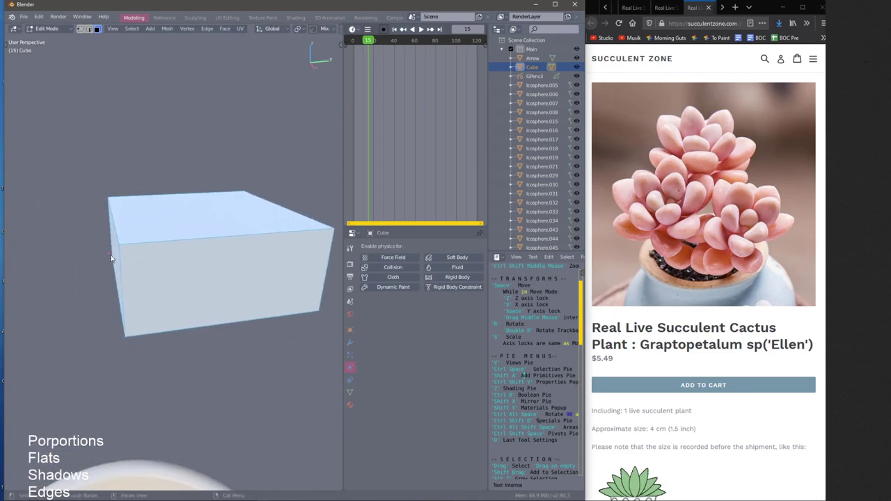
key("g")
key("y")
left_click(108, 255)
key("space")
key("space")
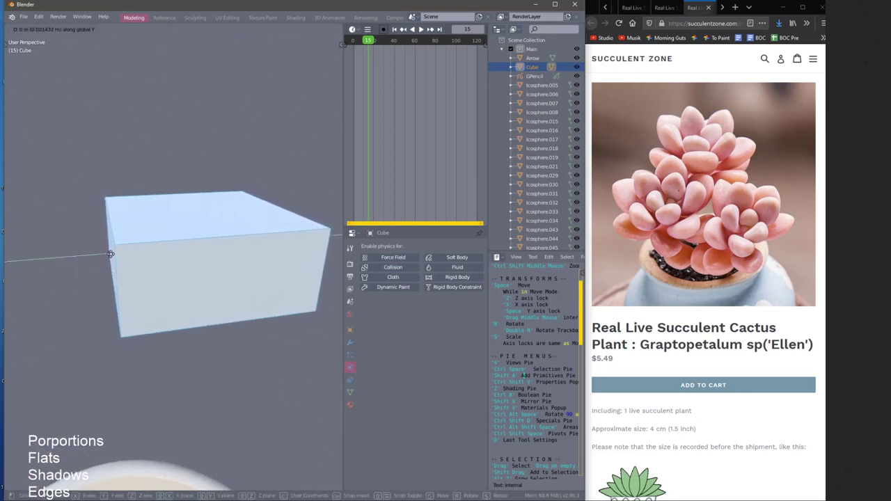
left_click(115, 256)
Taper the block toward its origin end, and extrude the wide end face outward into a second, narrowing segment
middle_click_drag(133, 260, 149, 273)
scroll(139, 292, "down", 3)
middle_click_drag(135, 304, 148, 281)
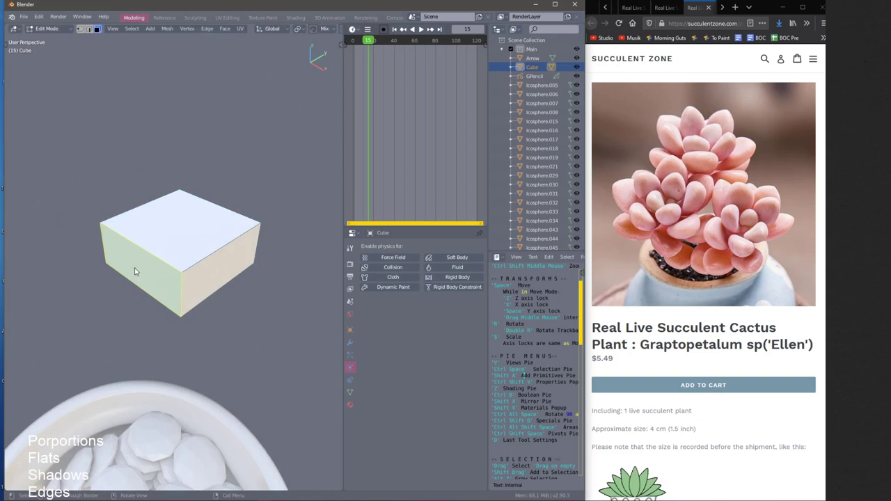
middle_click_drag(247, 367, 225, 322)
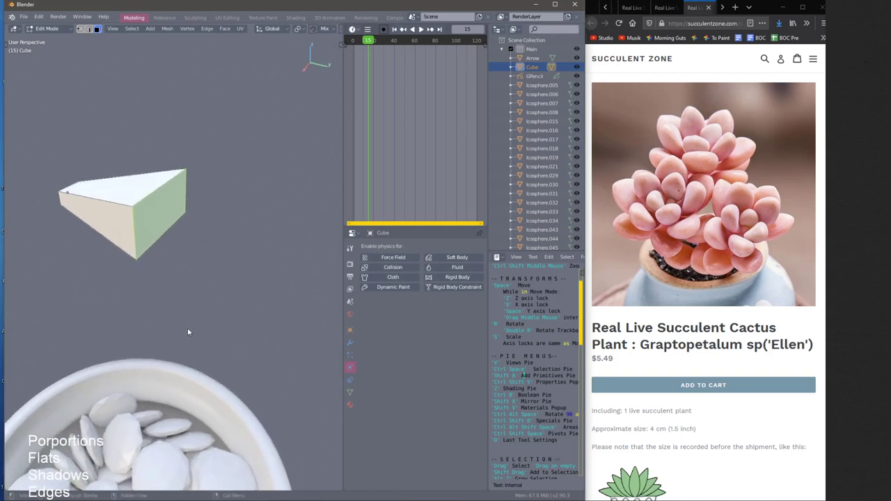
key("e")
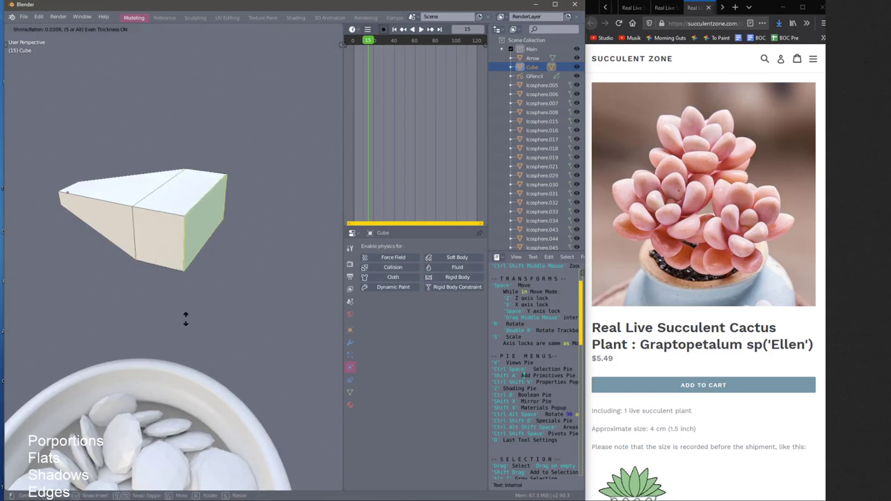
left_click(197, 319)
key("s")
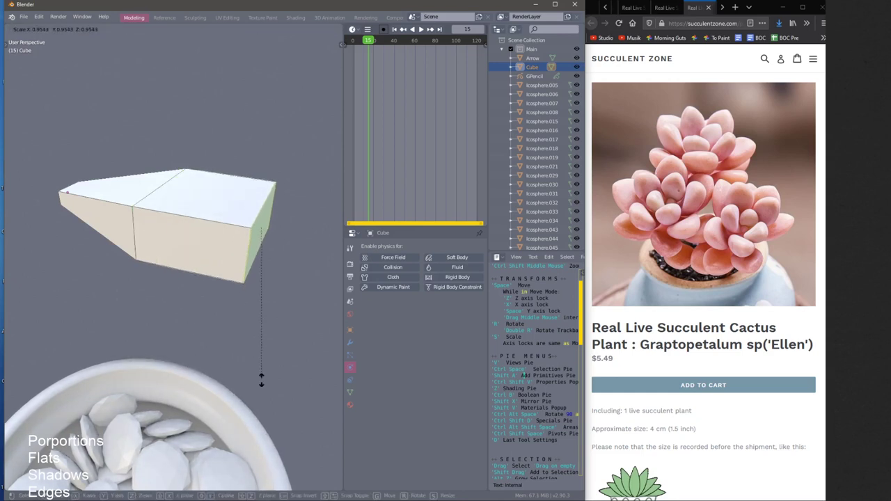
left_click(248, 310)
middle_click_drag(245, 309, 219, 303)
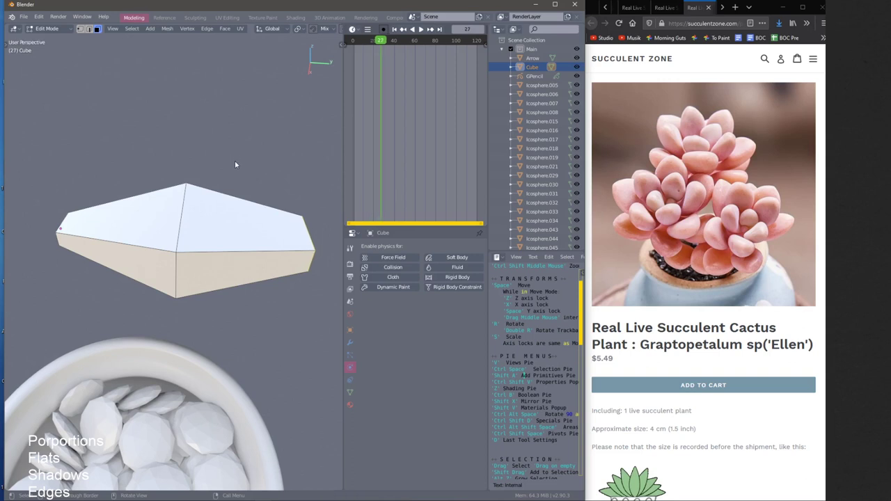
Return the timeline to frame 1 and switch back to Object Mode
key("shift+Left")
key("ctrl+space")
left_click(198, 233)
middle_click_drag(197, 239, 213, 87, "shift")
scroll(209, 97, "down", 6)
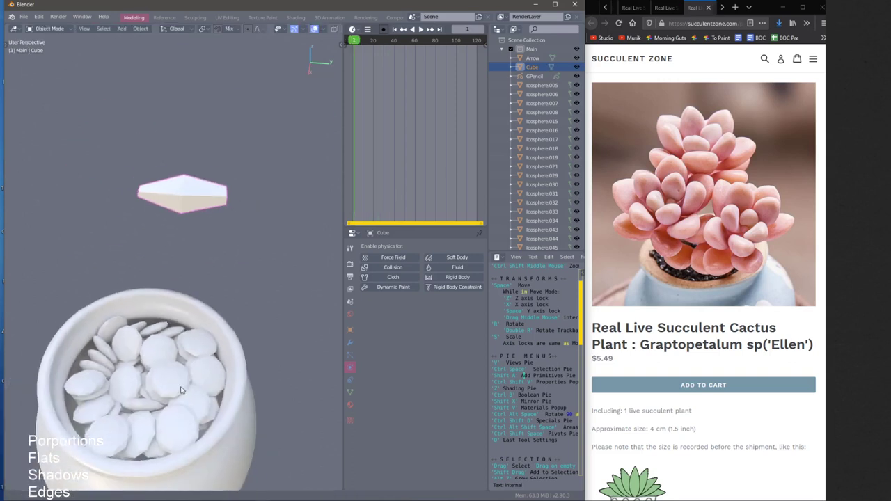
Select the pot and lower it along Z until the pebbles are fully exposed above it
left_click(157, 363, "shift")
middle_click_drag(143, 369, 65, 239)
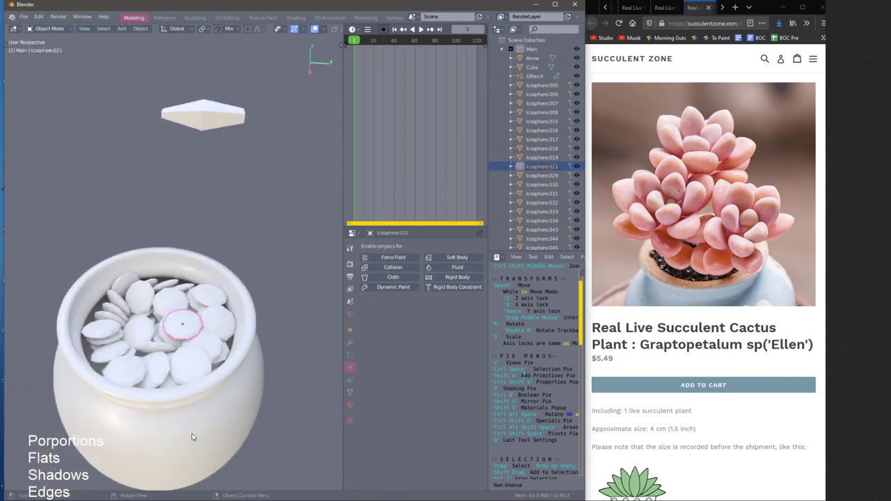
left_click(240, 333)
key("space")
key("z")
left_click(230, 413)
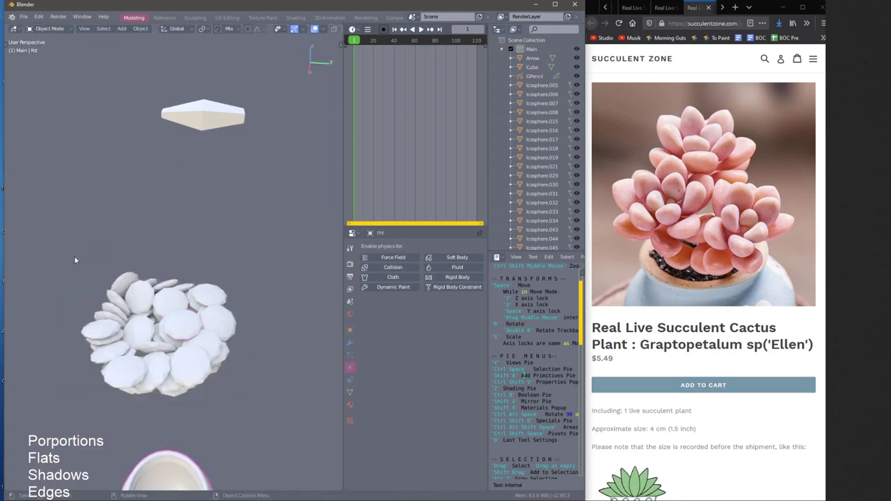
Select all the pebbles and apply their rigid body transformation
left_click_drag(75, 260, 255, 406)
middle_click_drag(254, 406, 156, 238)
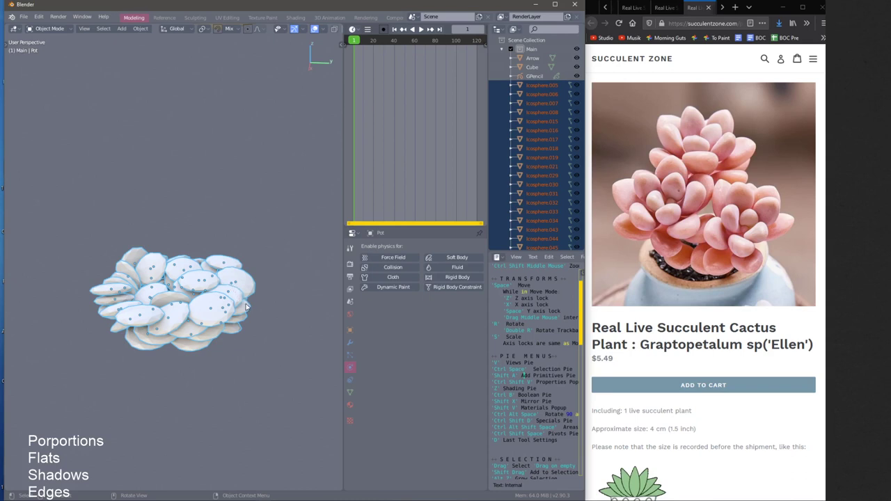
middle_click_drag(164, 274, 186, 258)
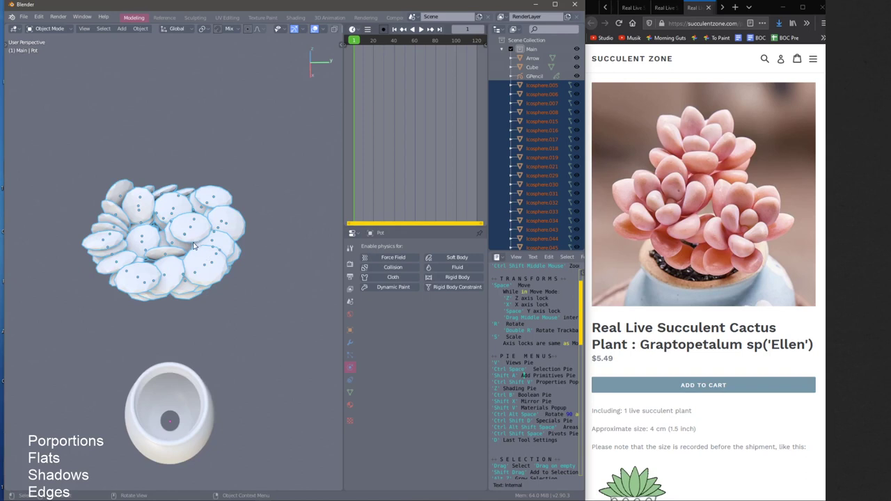
left_click(142, 29)
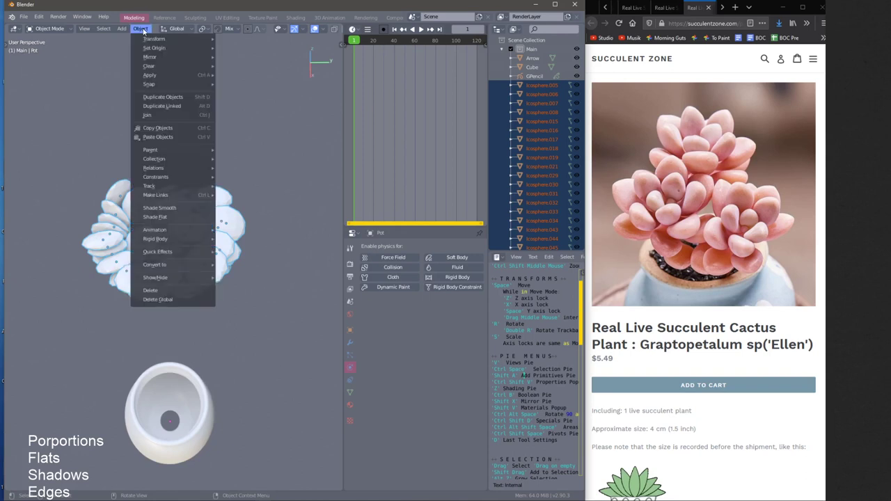
mouse_move(164, 240)
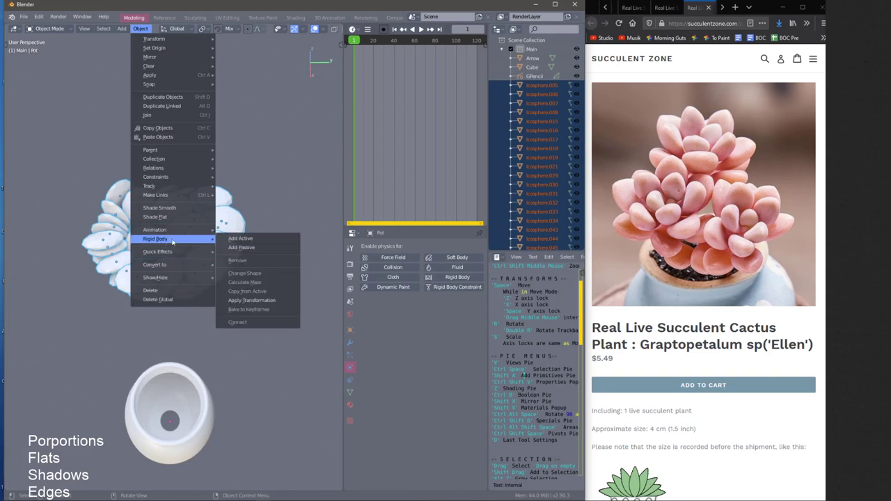
left_click(267, 307)
left_click(140, 29)
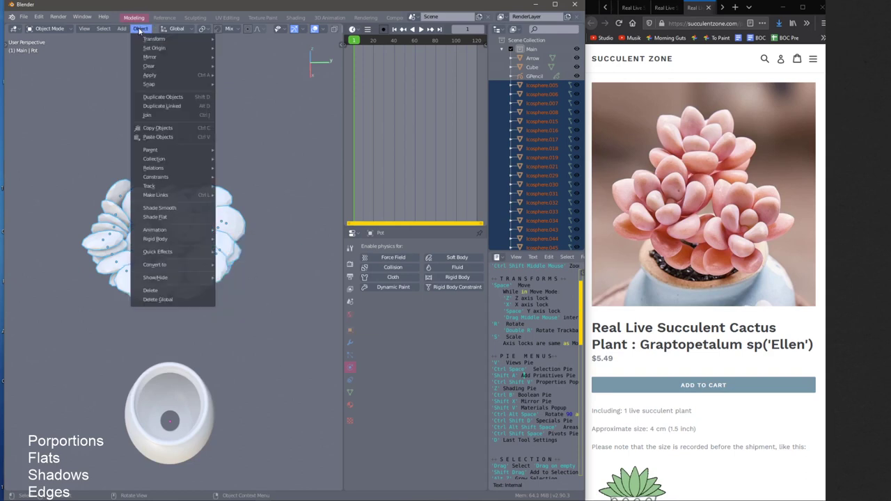
mouse_move(181, 240)
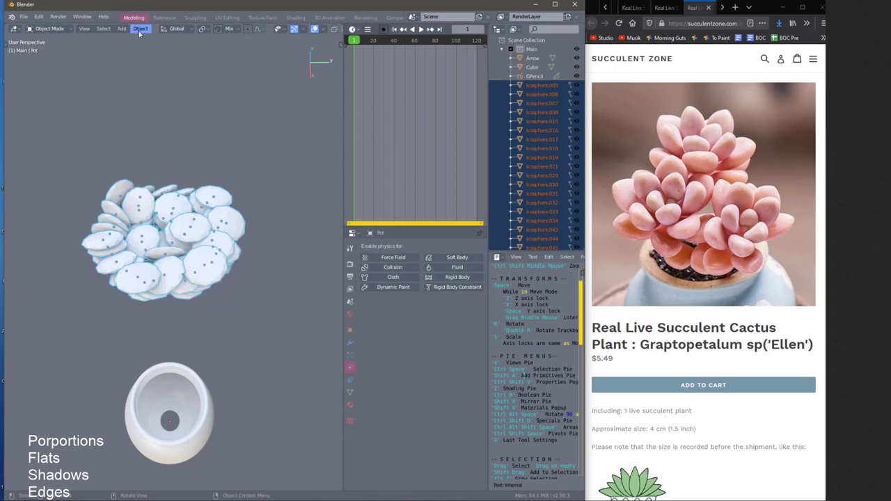
Raise the pot along Z back around the pebbles and adjust its height so they sit inside the rim
left_click(164, 436)
key("space")
key("z")
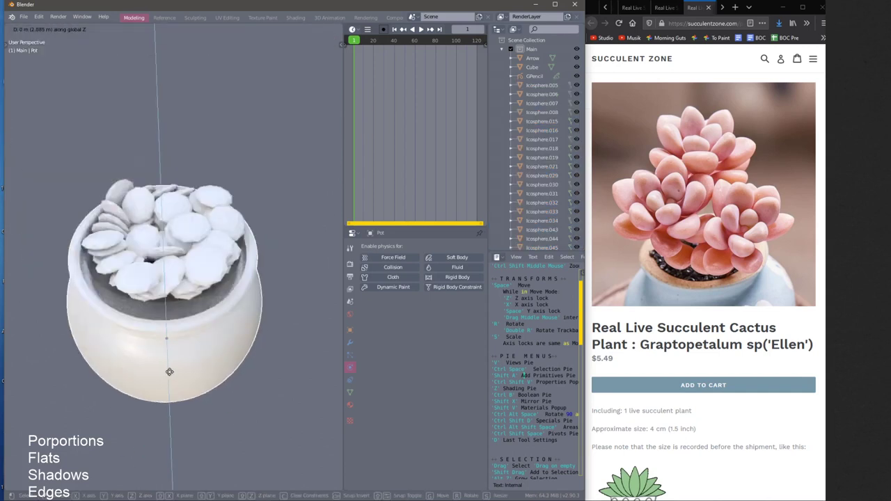
left_click(175, 333)
key("g")
key("z")
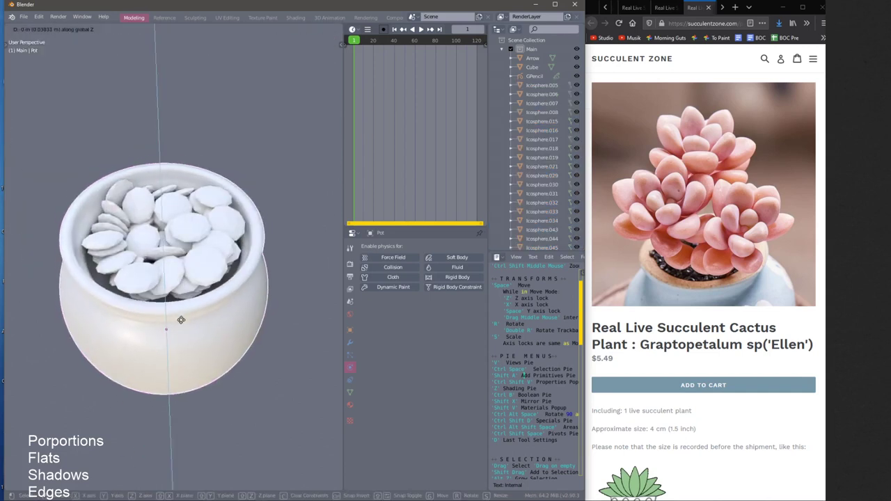
left_click(191, 315)
middle_click_drag(208, 239, 215, 193)
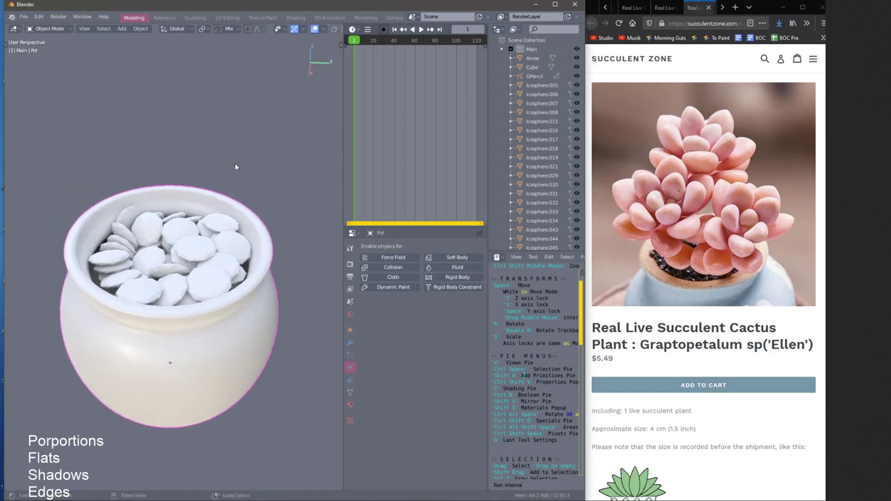
Enter vertex editing on the leaf shape and move its widest cross-section along Y toward the outer tip
scroll(235, 167, "down", 5)
left_click(192, 185)
key("KP_Decimal")
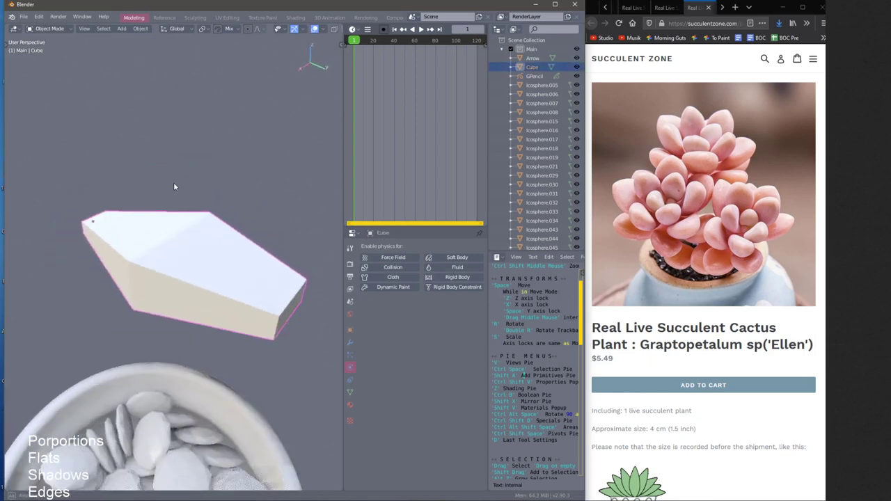
middle_click_drag(174, 186, 264, 273)
key("ctrl+space")
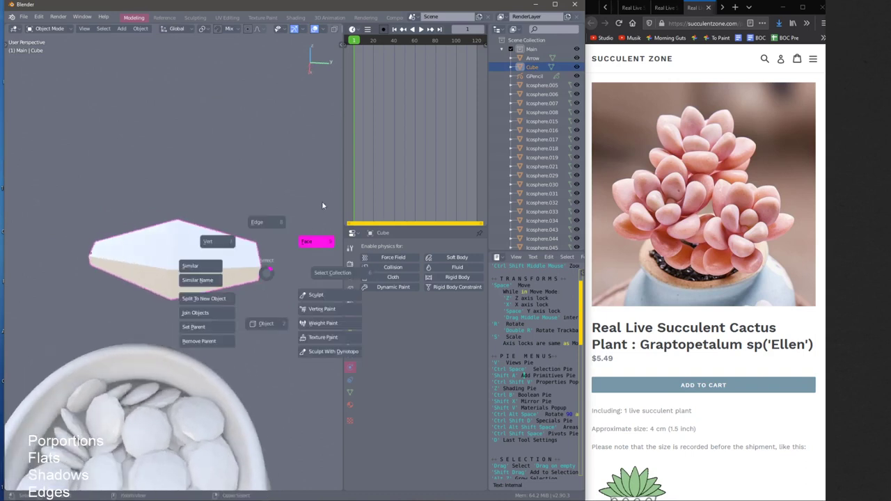
left_click(217, 243)
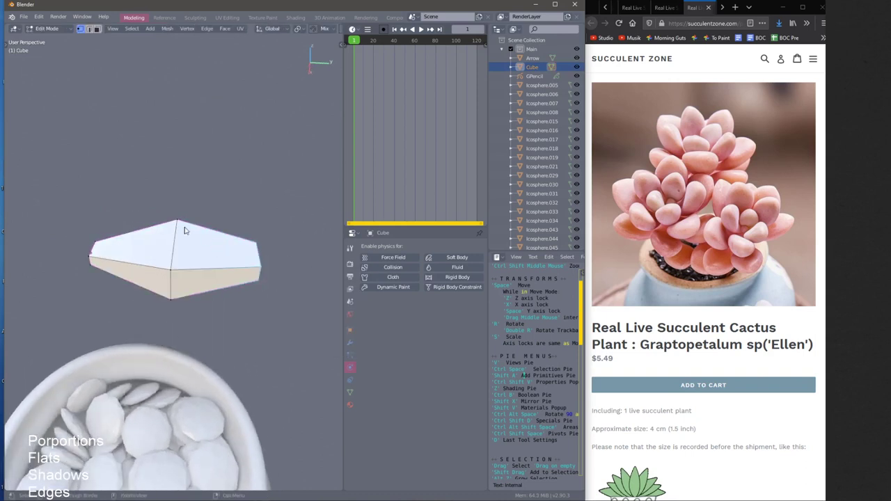
left_click_drag(141, 185, 180, 252)
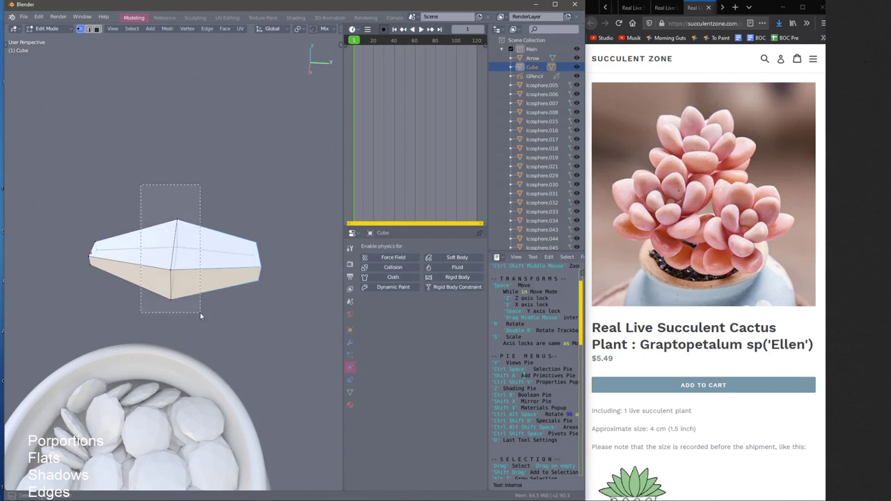
left_click_drag(199, 299, 209, 328)
mouse_move(189, 296)
middle_mouse_down()
mouse_move(184, 249)
mouse_move(193, 286)
middle_mouse_up()
key("g")
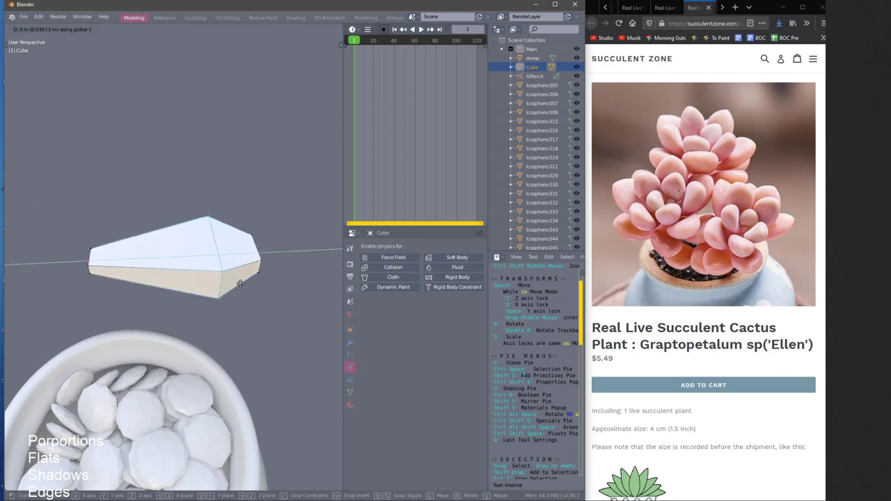
left_click(240, 293)
Using the succulent reference photo as a guide, scale down the leaf's outer tip face and extend it along Y
left_click(705, 184)
scroll(704, 184, "down", 1)
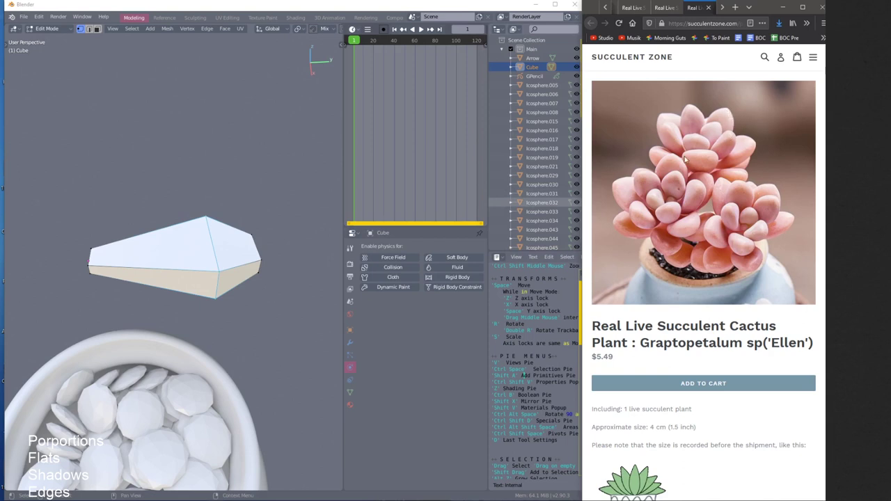
middle_click_drag(217, 264, 269, 285)
key("s")
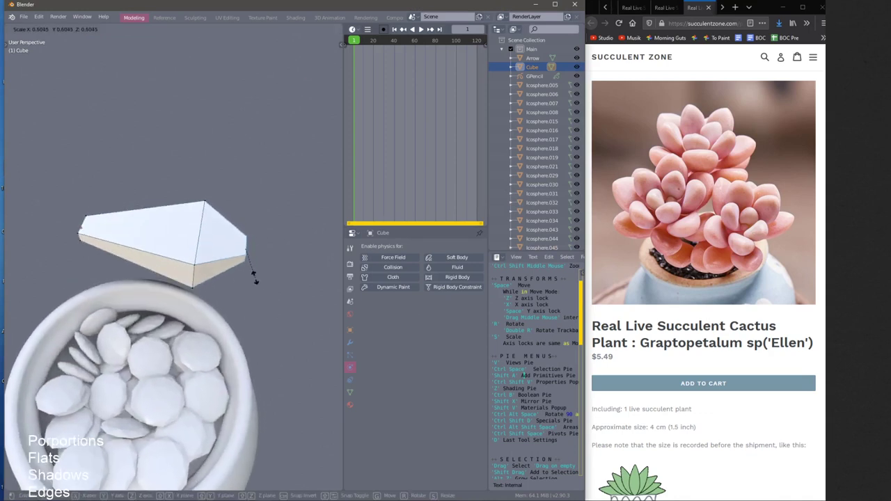
left_click(250, 259)
key("g")
key("y")
key("Escape")
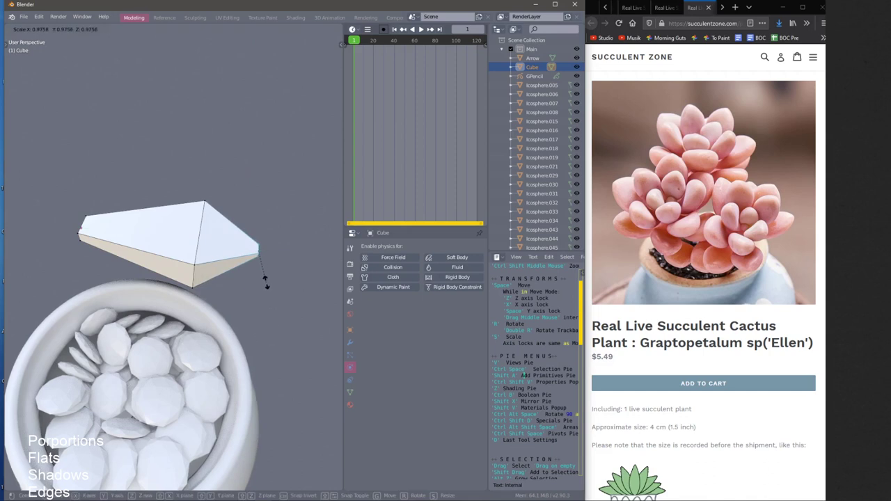
middle_click_drag(260, 263, 231, 247)
Add a level 2 subdivision surface to the leaf mesh
key("Tab")
key("Tab")
key("Tab")
key("Tab")
key("Tab")
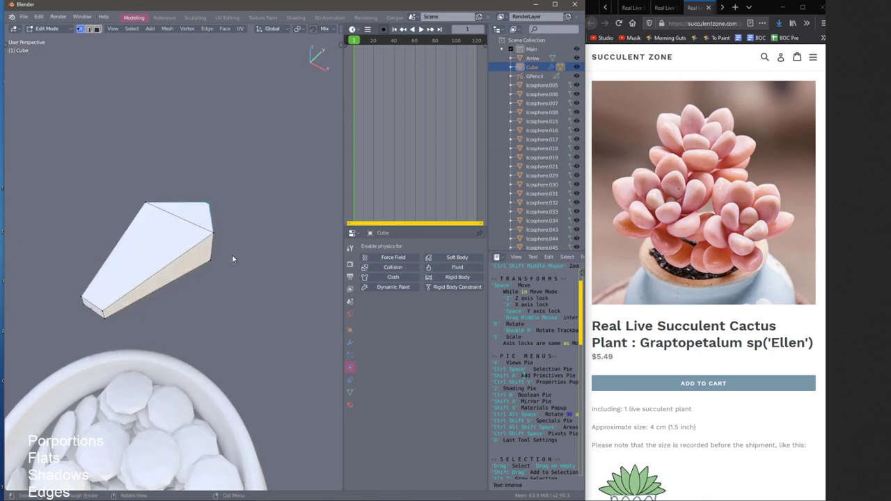
key("ctrl+2")
Widen the leaf's middle cross-section along X by a factor of about 1.1
middle_click_drag(230, 262, 238, 292)
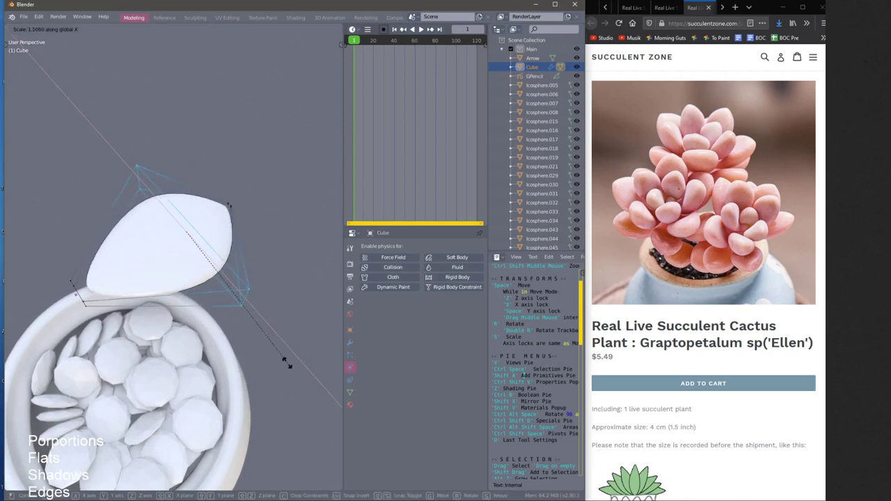
left_click(275, 354)
middle_click_drag(275, 354, 168, 190)
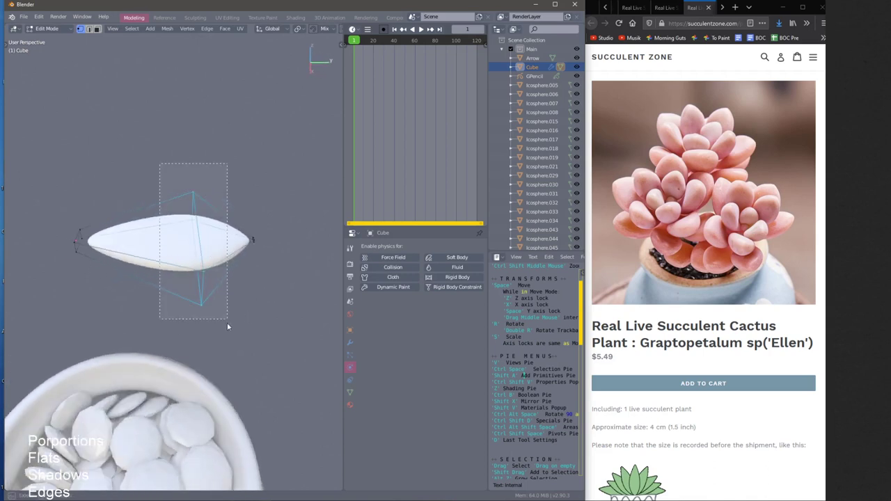
Select the whole leaf mesh to inspect its shape, and delete the leaf object to restart from scratch
middle_click_drag(215, 316, 274, 284)
key("Tab")
key("ctrl+space")
left_click(223, 256)
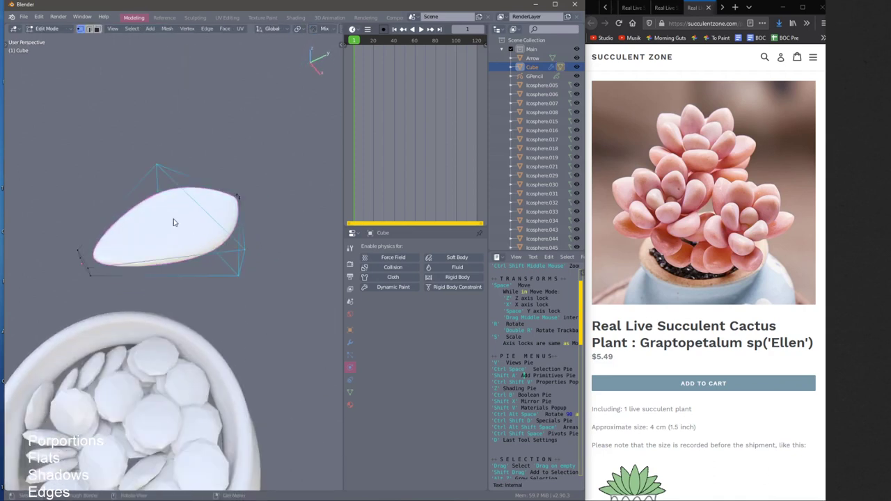
middle_click_drag(161, 205, 210, 200)
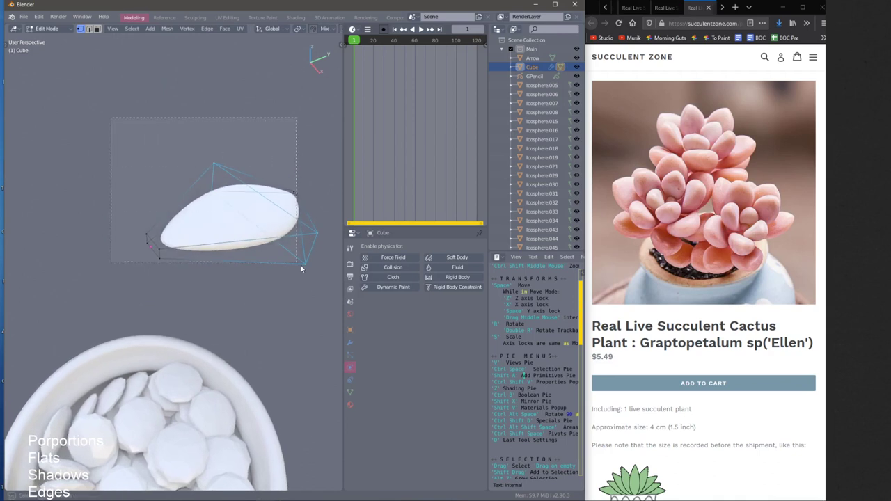
left_click_drag(335, 291, 336, 281)
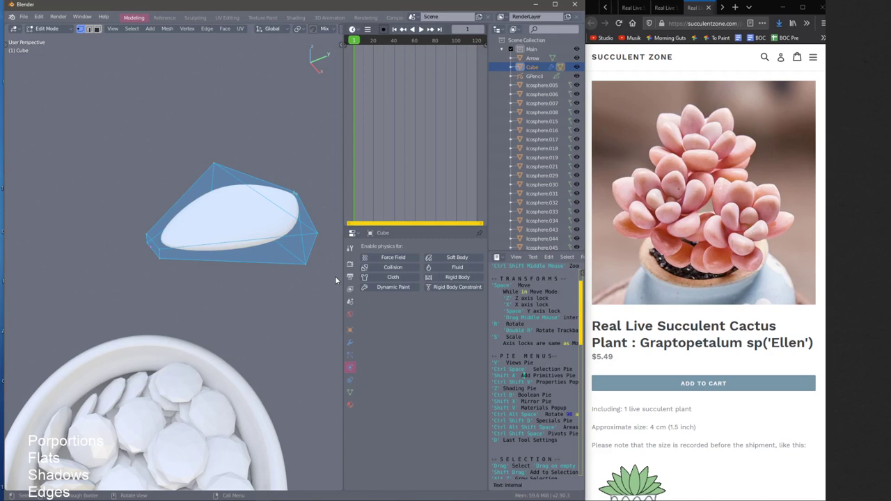
middle_click_drag(268, 237, 266, 260)
middle_click_drag(265, 181, 269, 125)
key("Tab")
key("x")
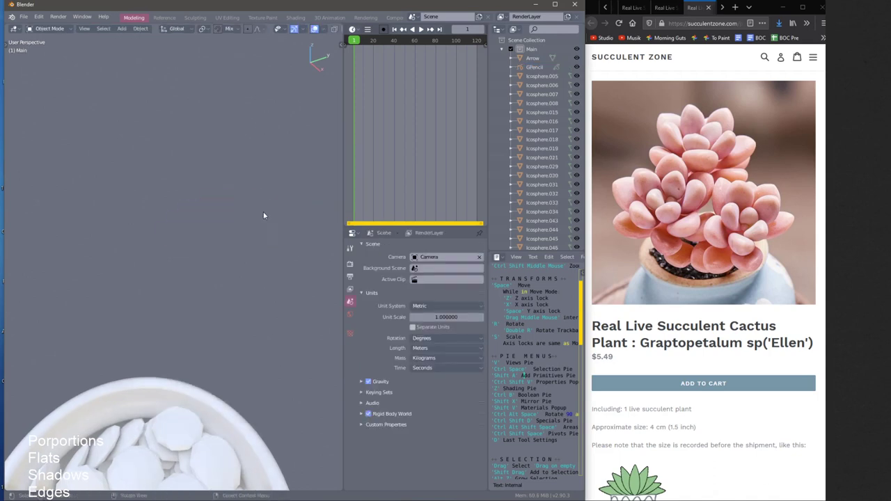
Add a new cube and adjust its height along Z above the pebble-filled pot
key("shift+a")
mouse_move(260, 200)
left_click(293, 208)
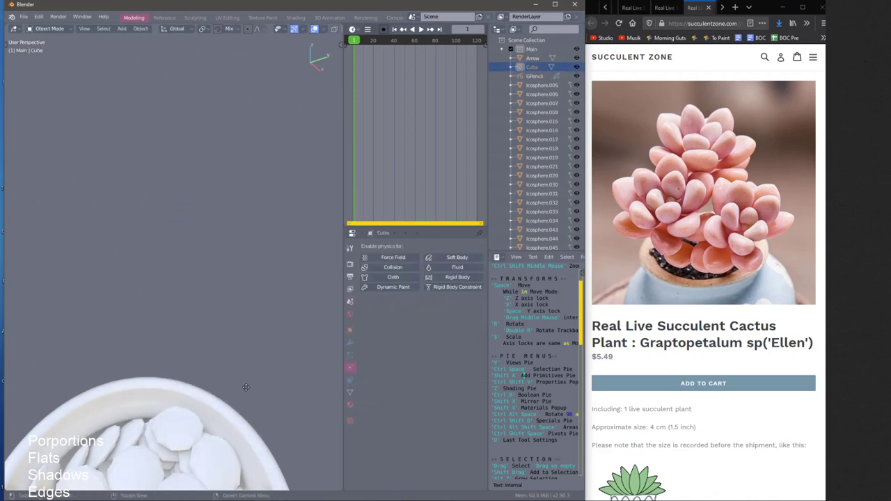
middle_click_drag(245, 158, 209, 393)
key("space")
key("z")
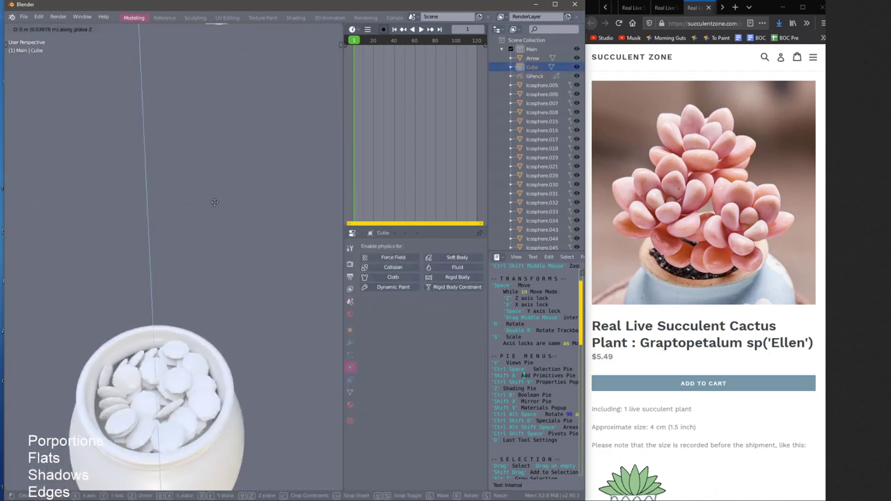
left_click(215, 202)
key("s")
left_click(166, 62)
key("s")
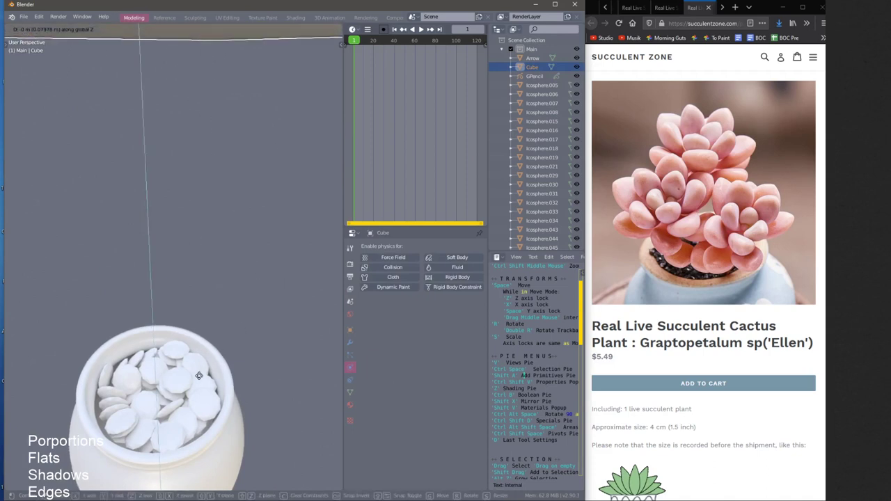
key("Escape")
key("g")
key("z")
left_click(197, 394)
key("v")
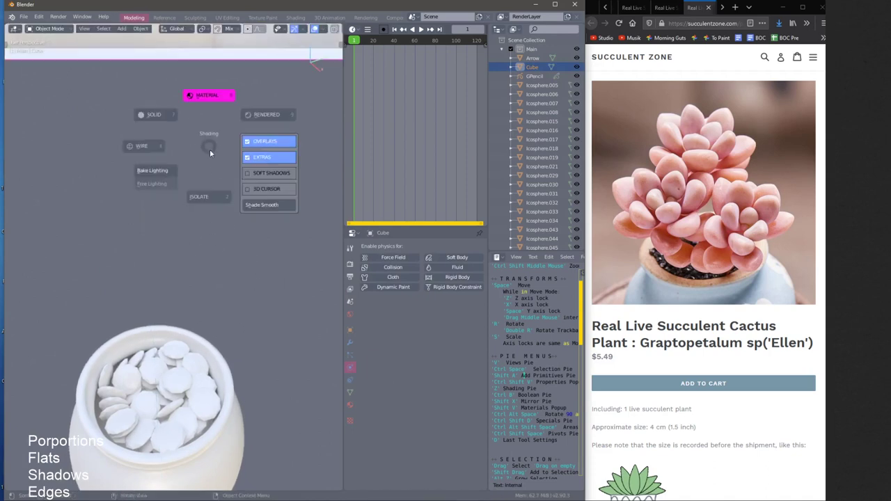
left_click(209, 195)
key("s")
key("Escape")
key("v")
left_click(199, 346)
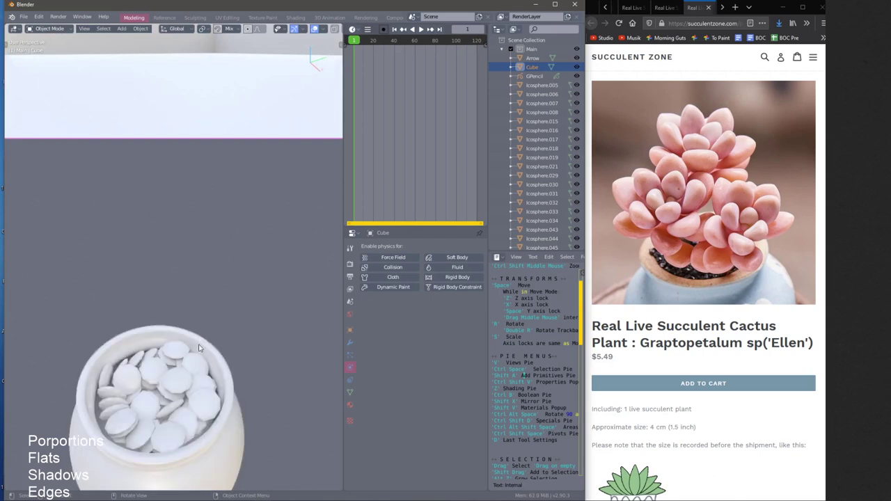
Scale the oversized cube down to a small block and lower it along Z to just above the pot's opening
middle_click_drag(206, 230, 201, 301)
scroll(207, 323, "down", 5)
key("s")
left_click(183, 190)
key("space")
key("z")
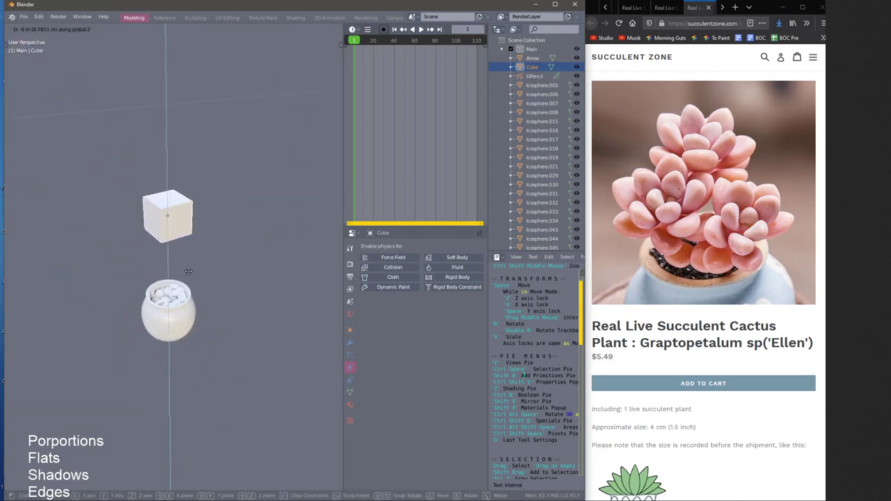
left_click(188, 306)
key("s")
left_click(177, 284)
Enter face editing on the small cube and flatten its mesh along Z to about 0.25
scroll(179, 282, "up", 8)
key("KP_Decimal")
middle_click_drag(197, 422, 179, 386)
scroll(184, 370, "down", 6)
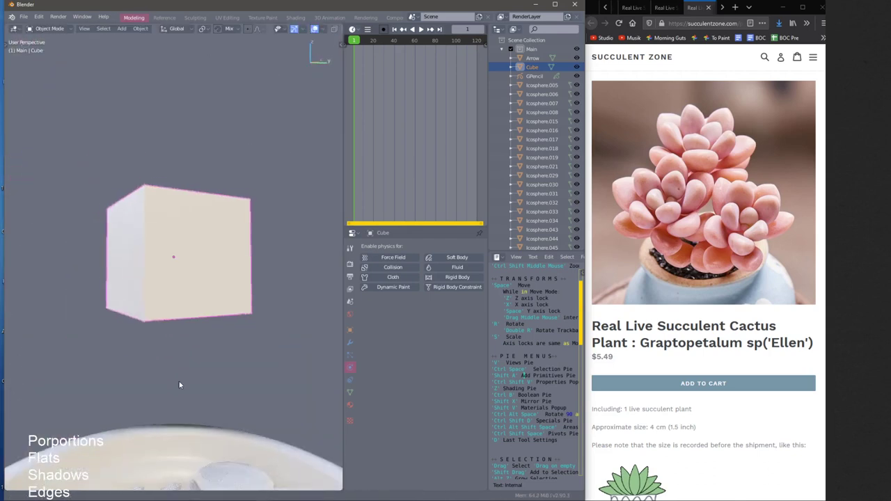
middle_click_drag(190, 314, 193, 323)
key("ctrl+space")
left_click(242, 279)
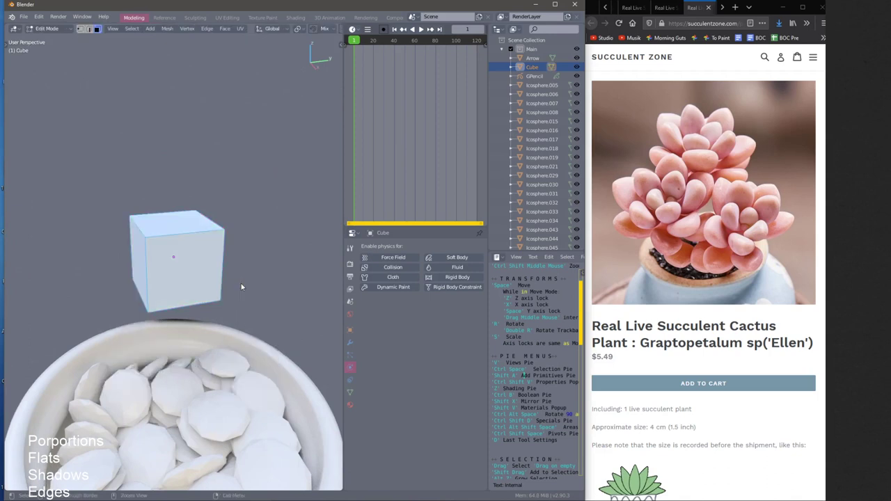
key("Tab")
left_click(263, 241)
key("s")
key("z")
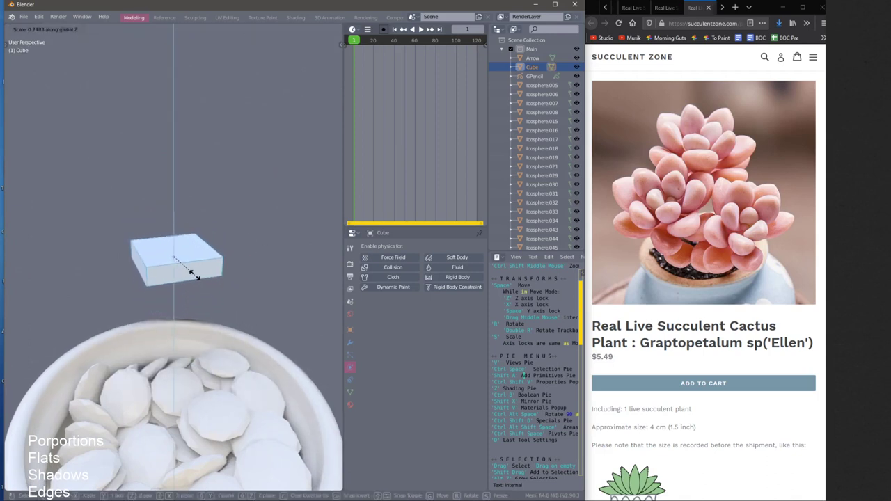
left_click(201, 260)
Shift the flattened mesh along Y until its inner end meets the origin, and scale down the inner end face
key("g")
key("y")
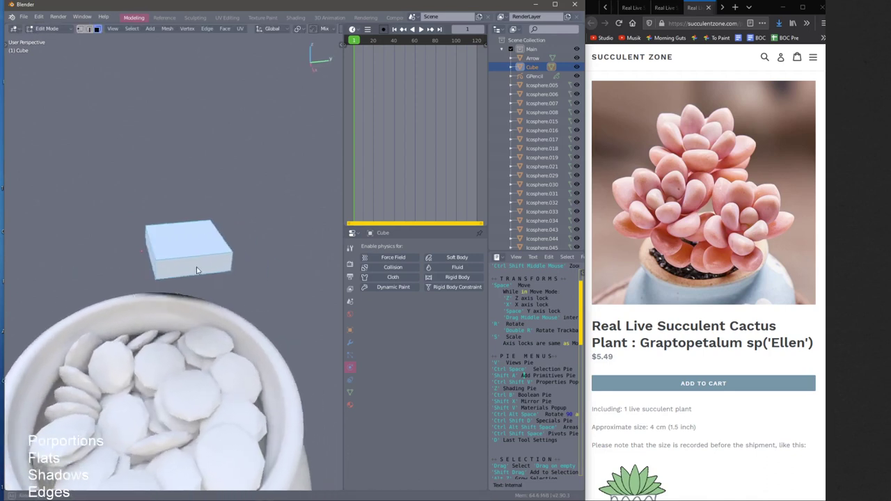
left_click(192, 272)
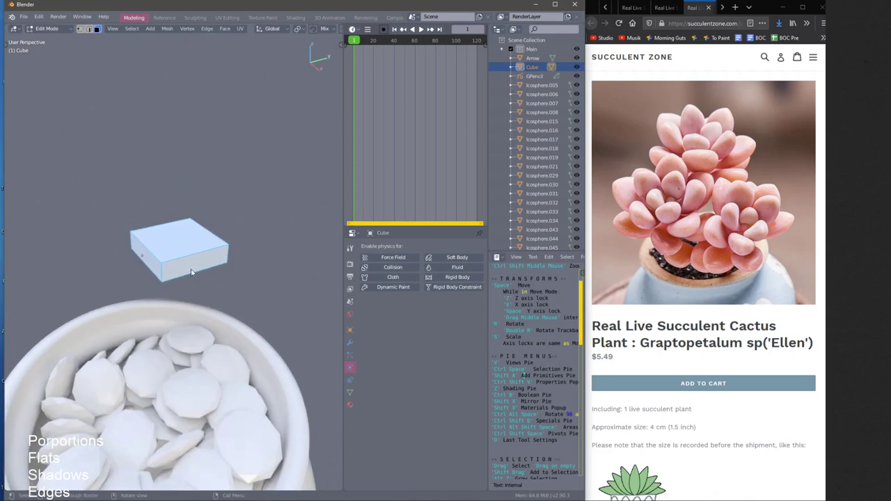
key("s")
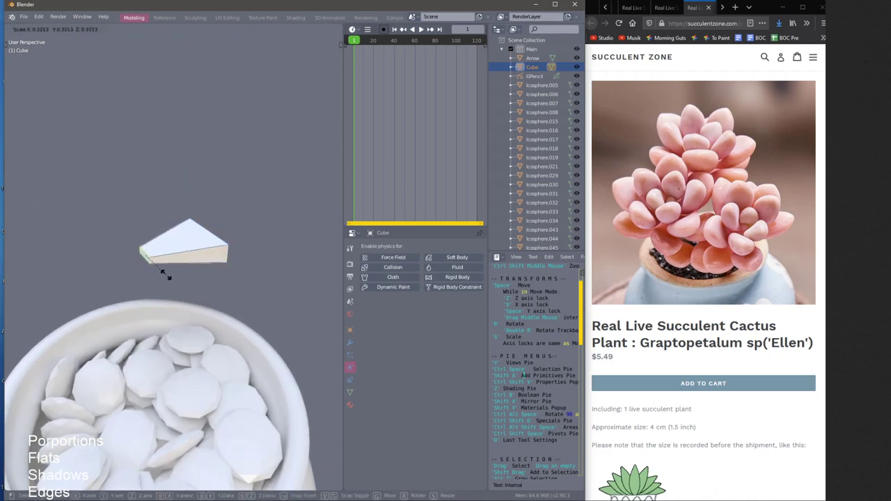
left_click(182, 273)
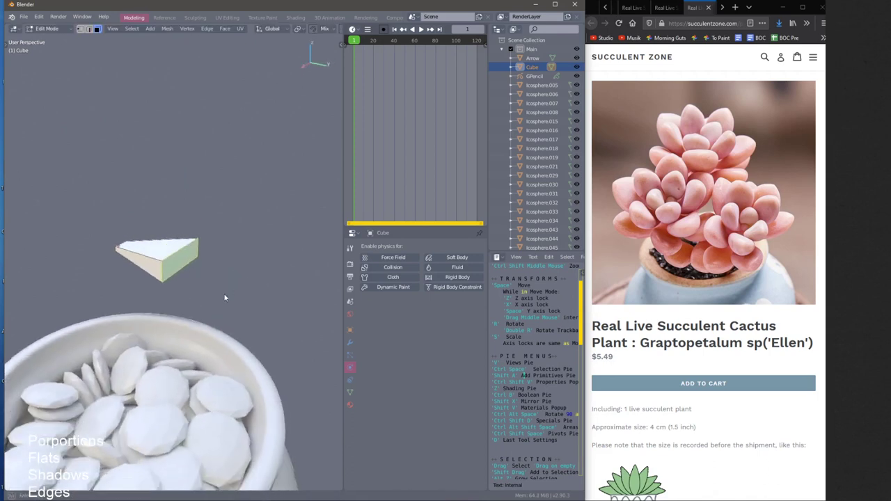
Extrude the wedge's wide outer face outward and scale its end down to a small tip
key("alt+s")
left_click(250, 282)
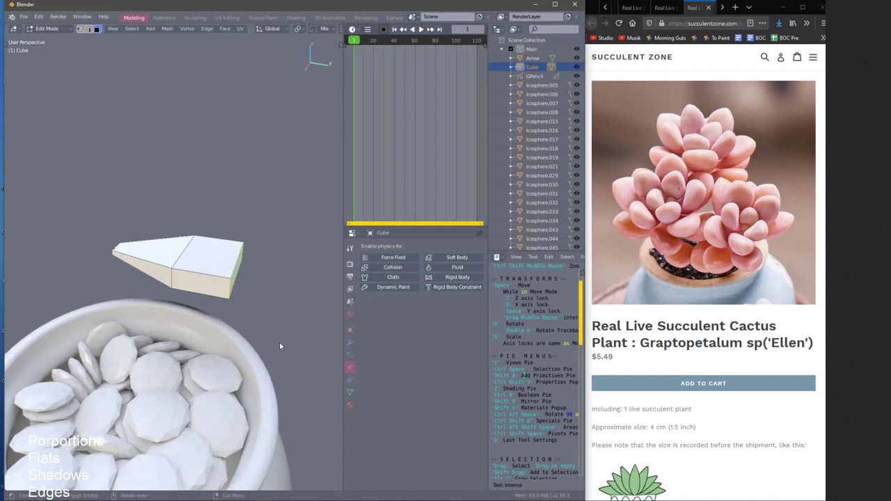
key("s")
left_click(245, 268)
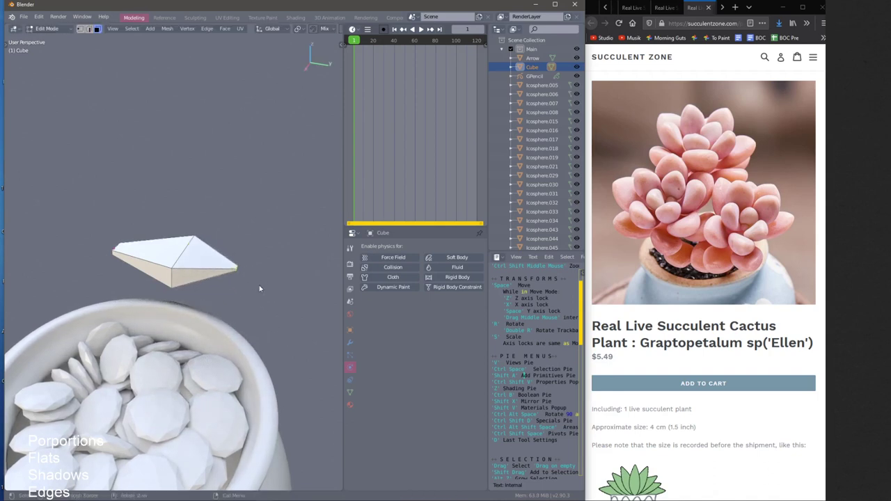
middle_click_drag(260, 288, 201, 275)
key("s")
left_click(247, 289)
Add a level 2 subdivision surface to the new leaf mesh
key("ctrl+2")
key("a")
key("ctrl+space")
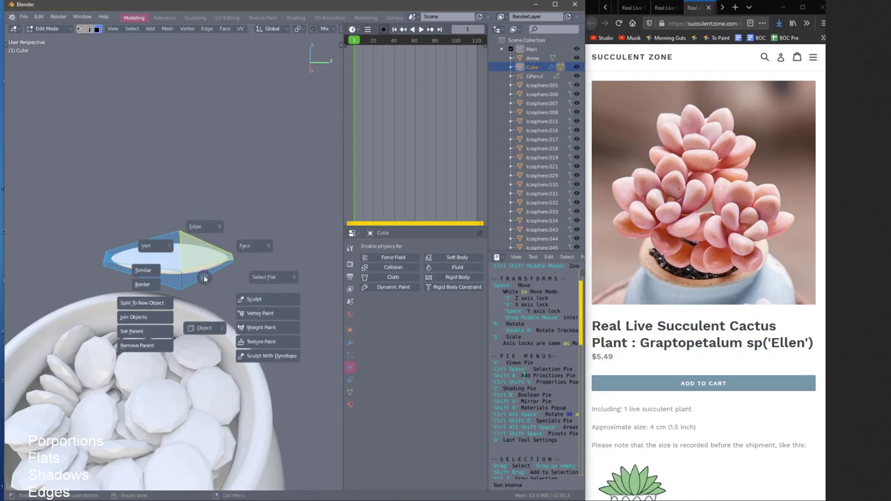
key("Escape")
key("alt+a")
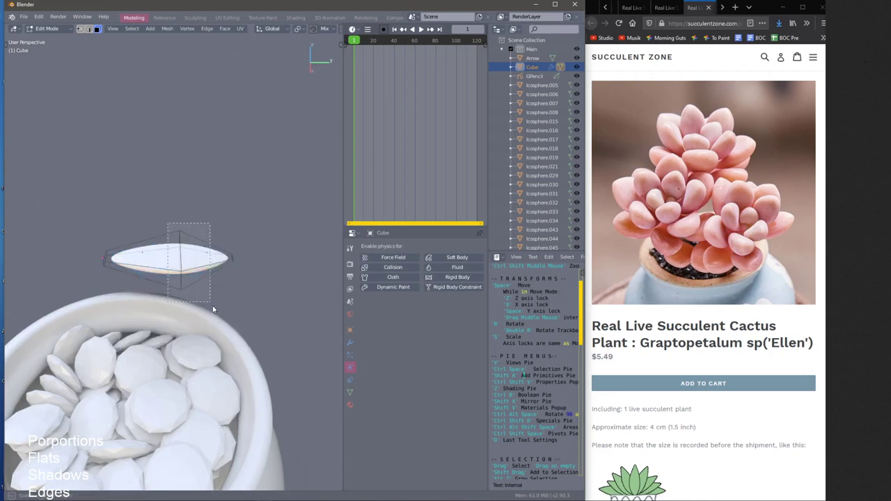
key("a")
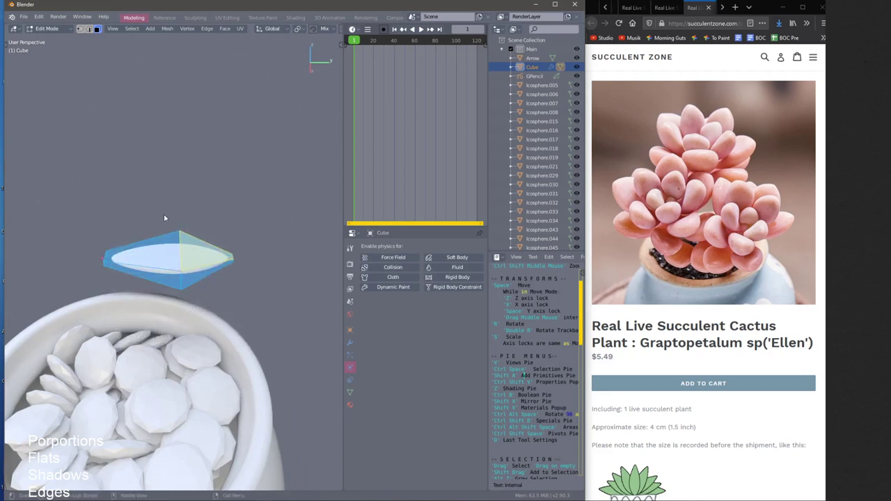
Select the leaf's middle edge loop and widen it along X by a factor of about 1.85
left_click_drag(191, 307, 192, 309)
middle_click_drag(191, 307, 183, 208, "ctrl+shift")
left_click_drag(169, 197, 188, 269)
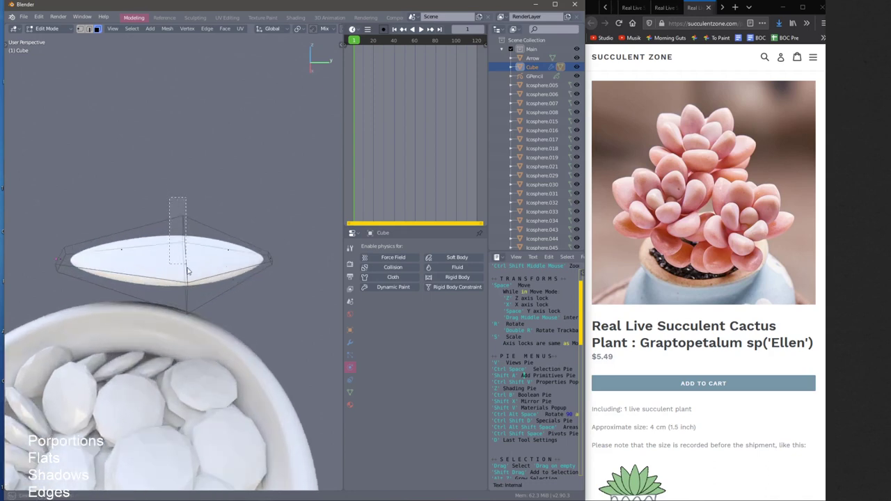
middle_click_drag(204, 330, 194, 231)
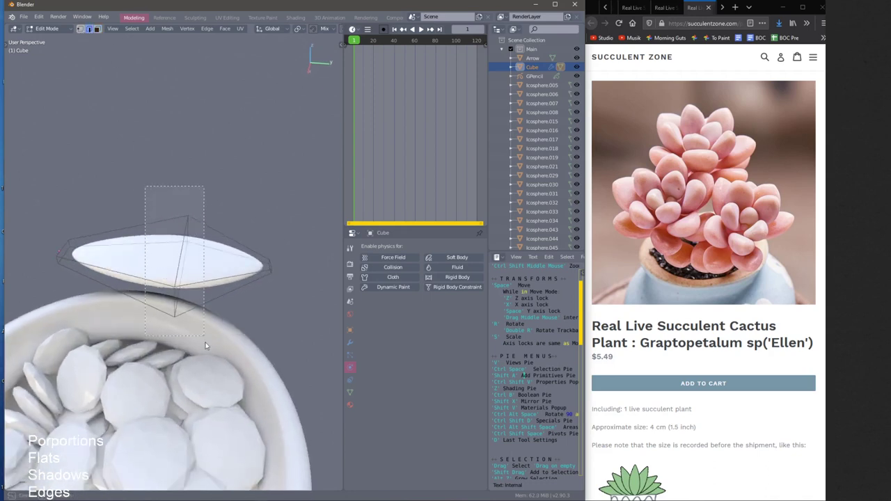
middle_click_drag(207, 337, 201, 239)
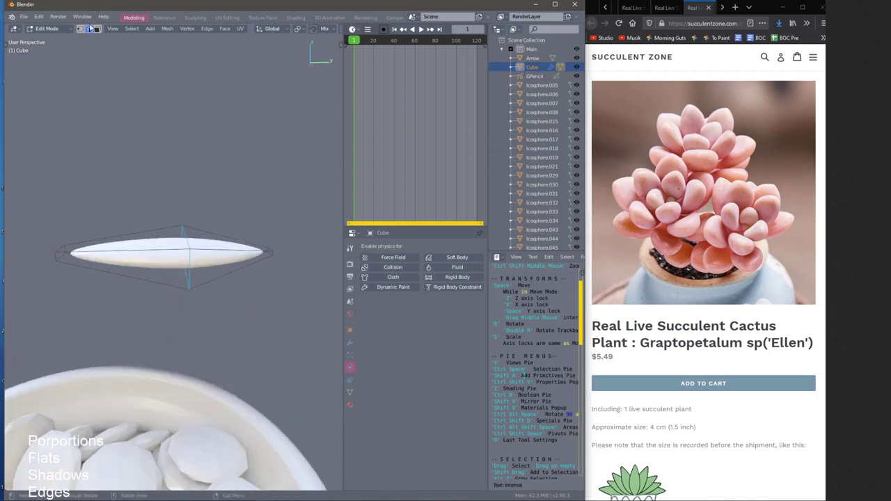
middle_click_drag(213, 286, 196, 257)
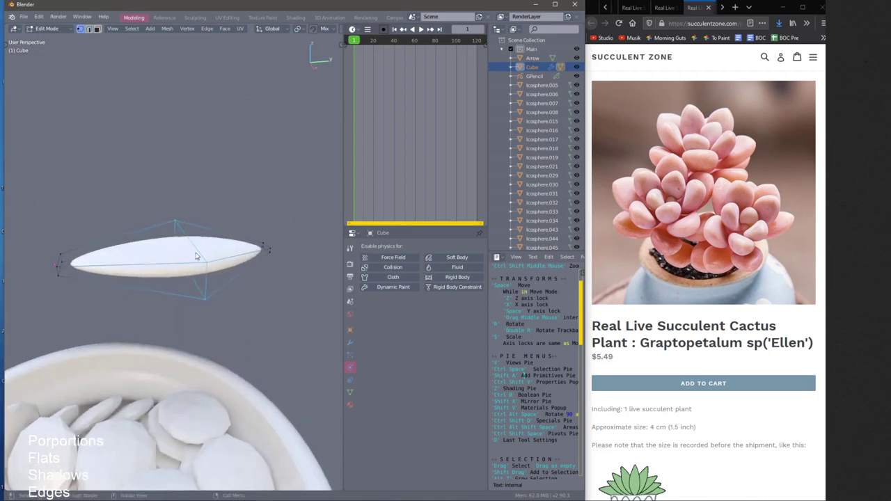
key("ctrl+space")
left_click(214, 174)
key("ctrl+space")
left_click(240, 174)
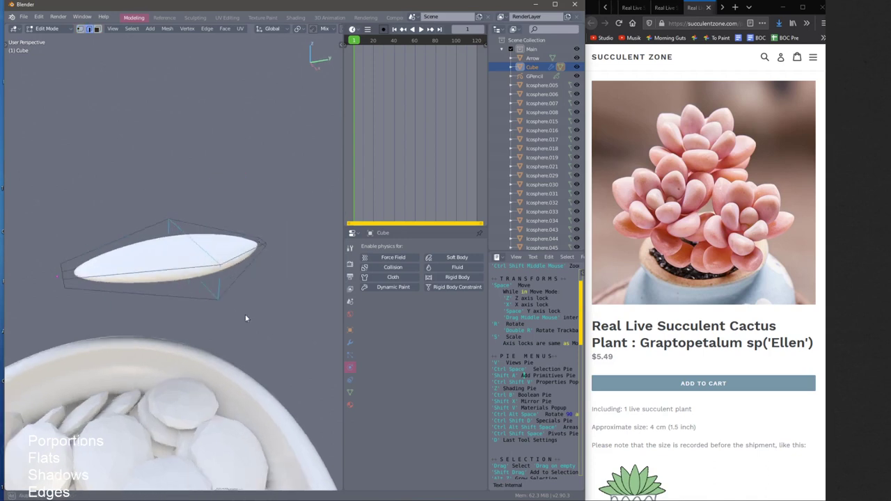
key("s")
key("x")
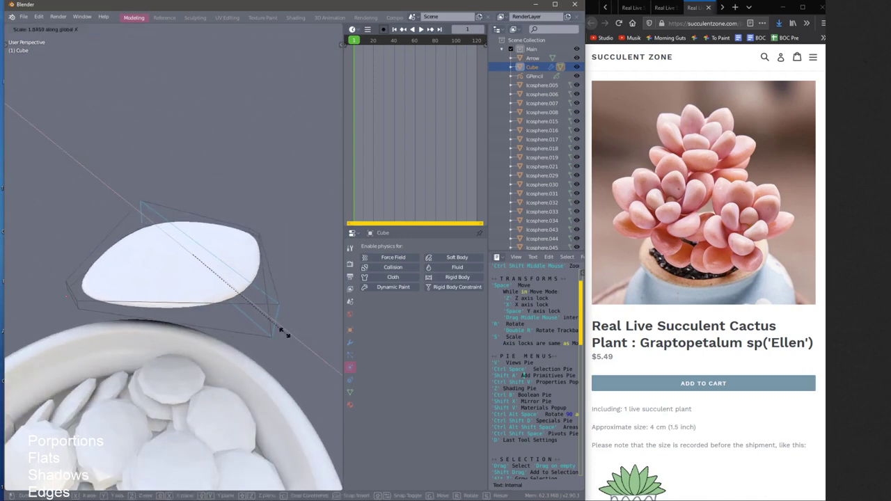
left_click(285, 332)
Refine the middle cross-section's width along X and thicken it along Z for a plumper leaf
middle_click_drag(285, 333, 287, 296)
key("s")
key("x")
left_click(273, 320)
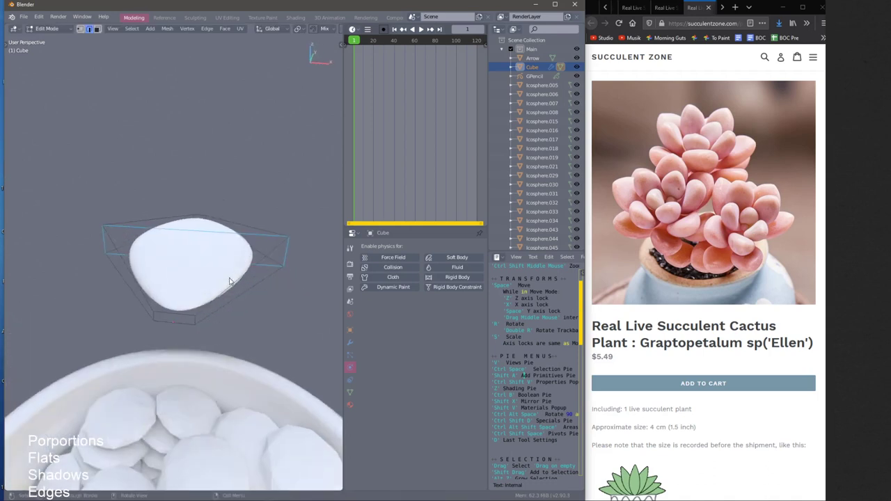
middle_click_drag(230, 281, 177, 232)
key("s")
key("z")
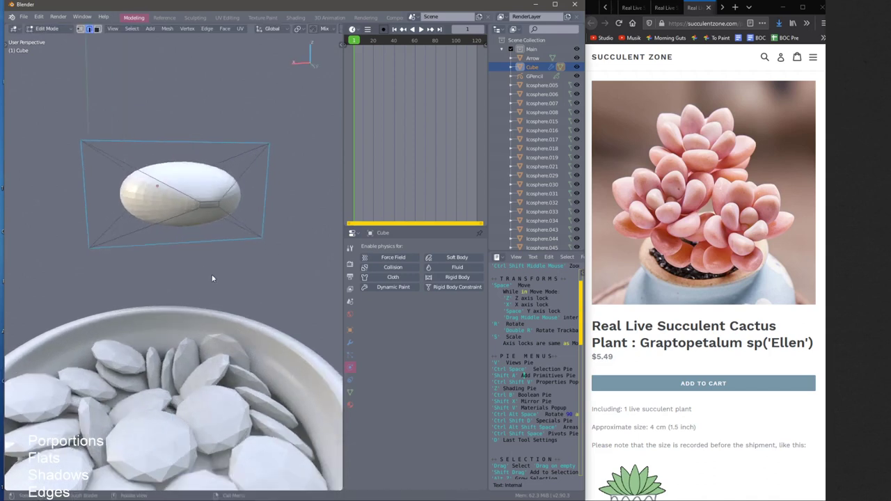
left_click(207, 255)
mouse_move(207, 255)
middle_mouse_down()
mouse_move(273, 273)
mouse_move(267, 243)
mouse_move(249, 265)
mouse_move(211, 257)
mouse_move(276, 238)
mouse_move(235, 235)
mouse_move(233, 254)
mouse_move(243, 265)
mouse_move(241, 251)
mouse_move(236, 269)
mouse_move(276, 299)
mouse_move(217, 277)
mouse_move(213, 259)
middle_mouse_up()
key("s")
key("x")
left_click(224, 272)
Adjust the leaf's outer tip with Shrink/Fatten using even thickness, and scale the tip down to about 0.41
key("s")
left_click(221, 258)
key("s")
left_click(295, 300)
key("alt+s")
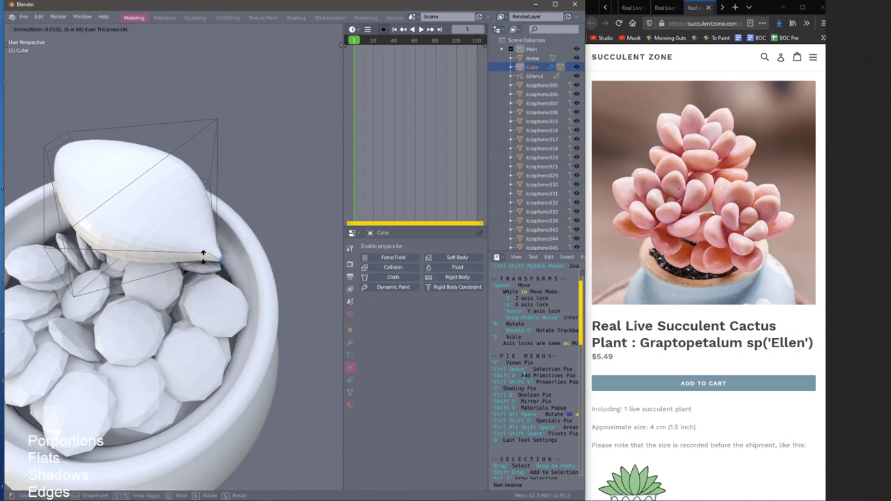
left_click(204, 258)
key("s")
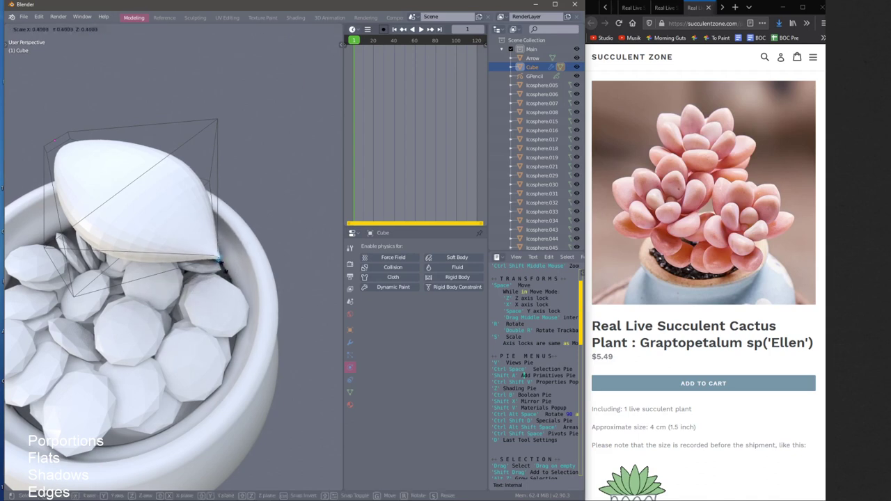
left_click(223, 267)
Raise the leaf's outer tip along Z by about 0.012 m
middle_click_drag(228, 272, 293, 260)
key("Tab")
scroll(145, 241, "up", 3)
key("Tab")
key("g")
key("z")
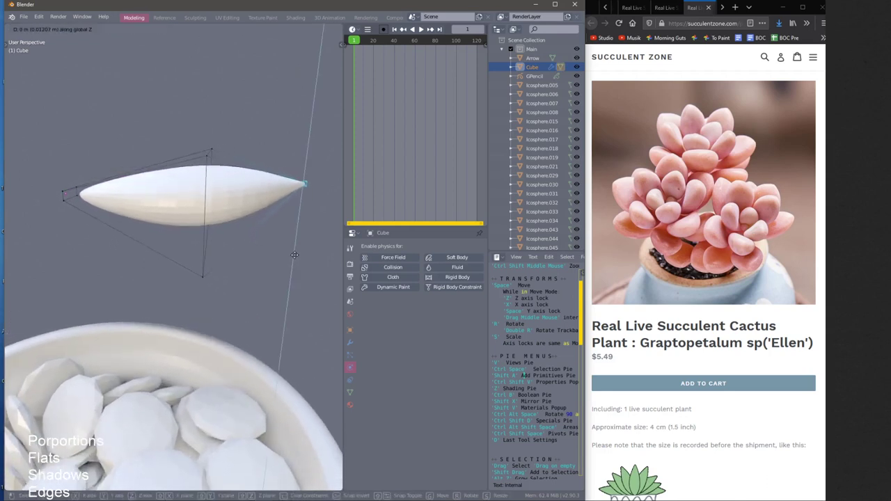
left_click(294, 250)
Raise the leaf's pointed tip further along Z so the leaf curves upward
middle_click_drag(294, 282, 258, 223)
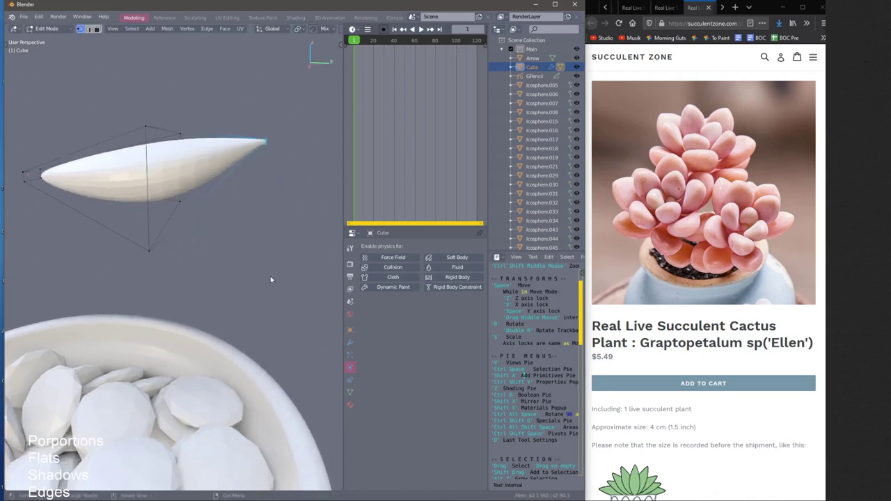
middle_click_drag(271, 279, 263, 243)
key("g")
key("z")
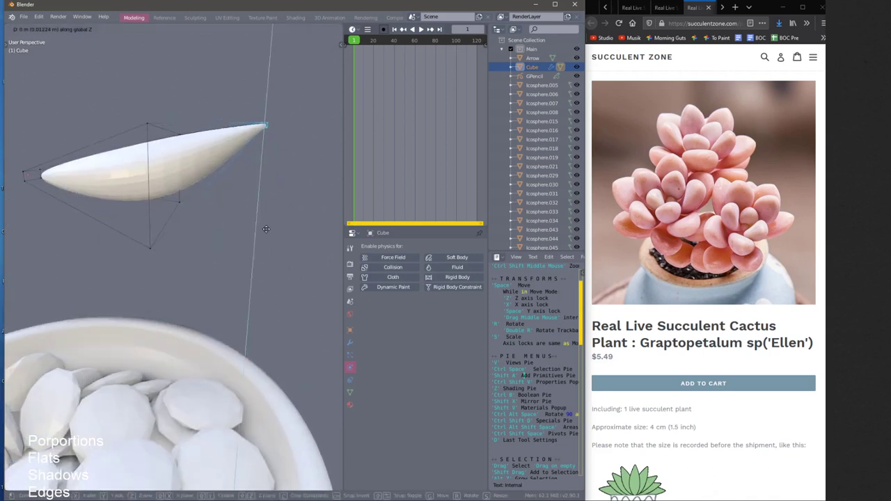
left_click(261, 221)
Rotate the leaf's tip about the X axis and raise it further along Z
key("r")
key("x")
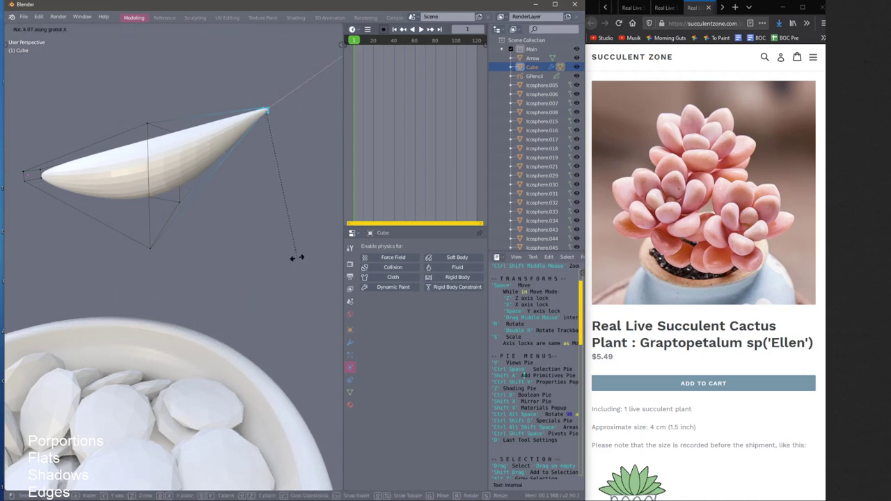
left_click(293, 147)
middle_click_drag(292, 221, 164, 195)
key("space")
key("z")
left_click(281, 200)
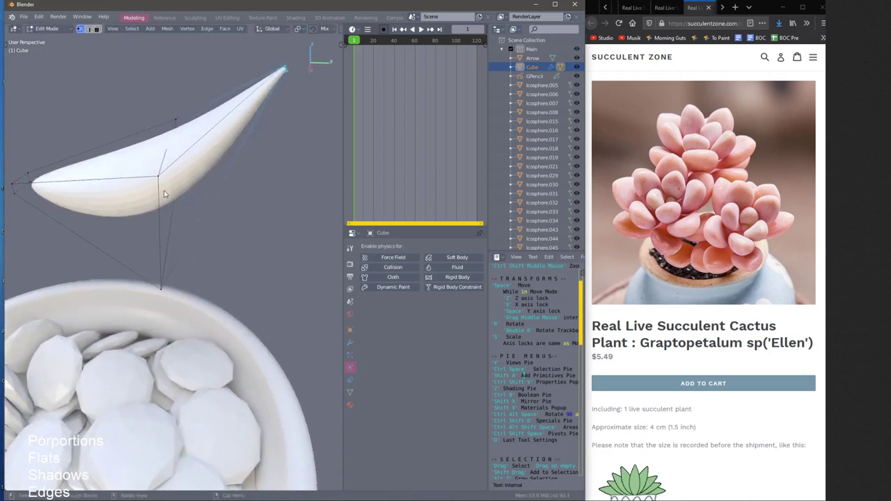
Tilt the leaf's middle cross-section about the X axis, refining the rotation to follow the leaf's upward curve
middle_click_drag(188, 313, 188, 271)
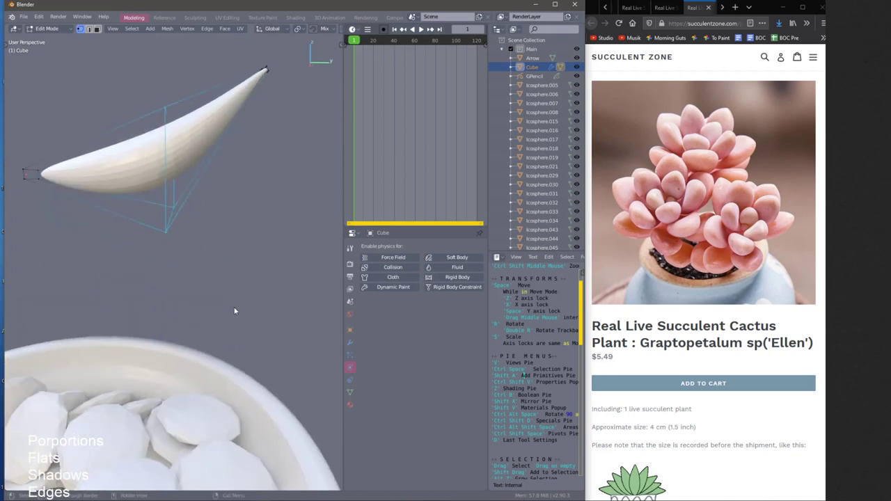
key("r")
key("x")
left_click(208, 306)
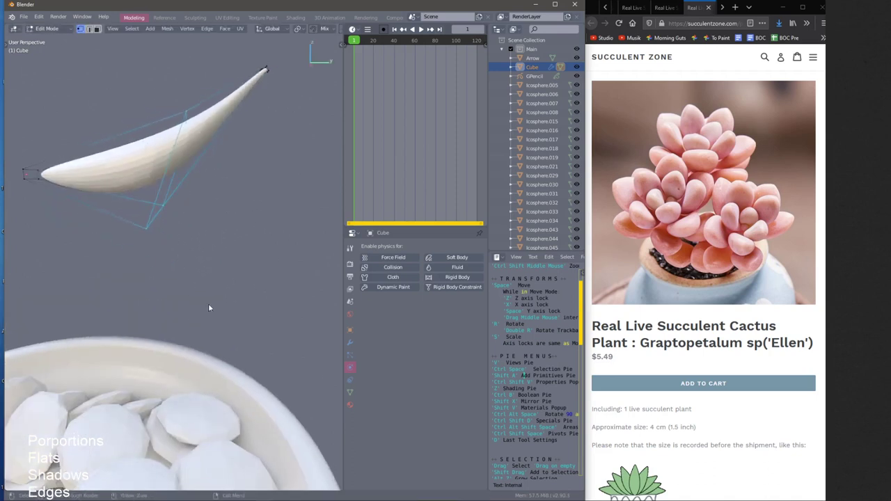
key("r")
key("x")
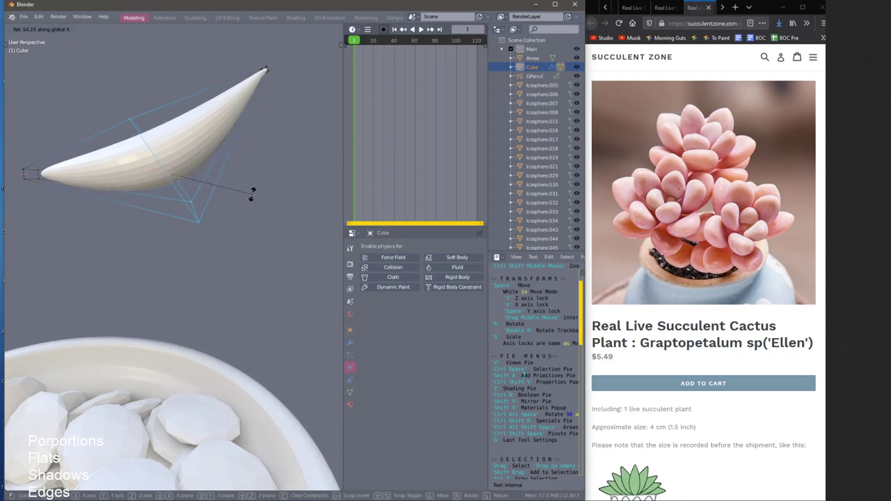
left_click(252, 195)
middle_click_drag(252, 195, 209, 233)
key("r")
key("x")
left_click(225, 236)
key("Tab")
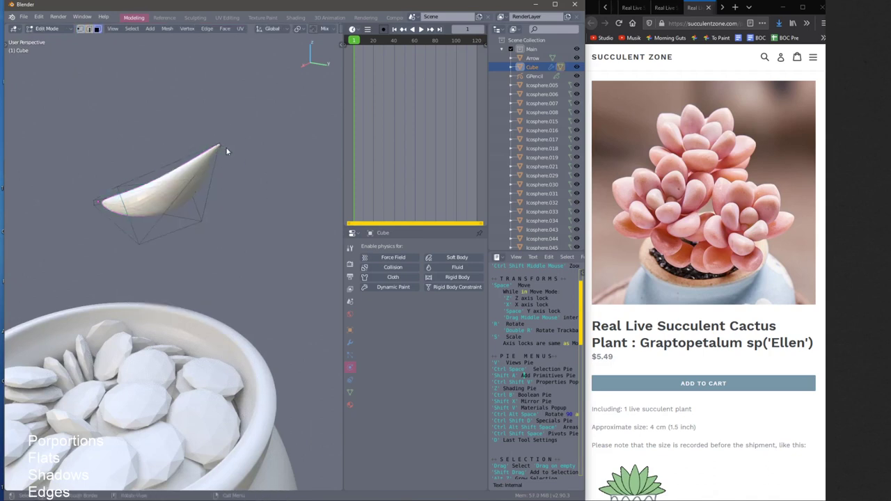
Adjust the leaf's tip face with Shrink/Fatten using even thickness, sharpening the point
key("KP_Decimal")
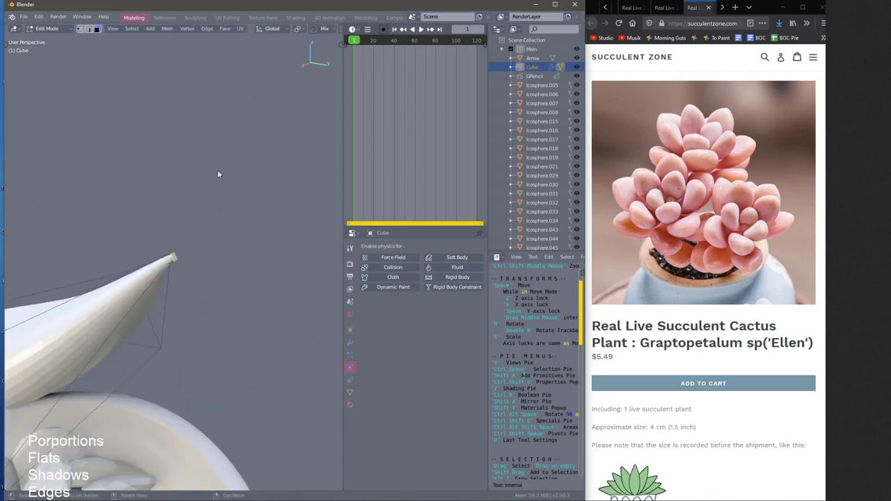
middle_click_drag(215, 196, 331, 219)
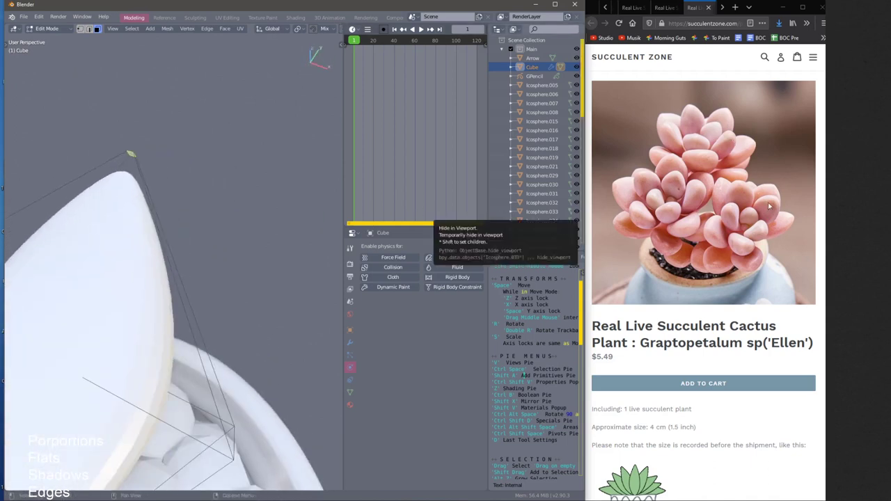
middle_click_drag(278, 204, 152, 220)
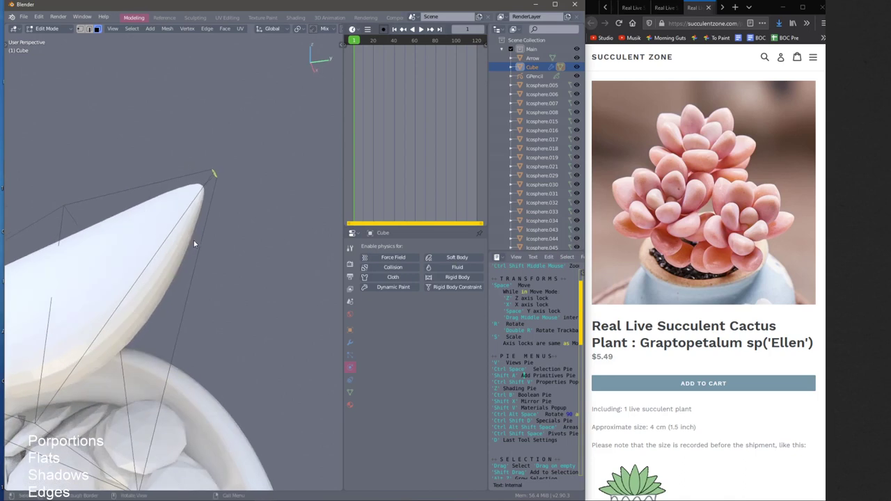
middle_click_drag(193, 243, 224, 256)
key("alt+s")
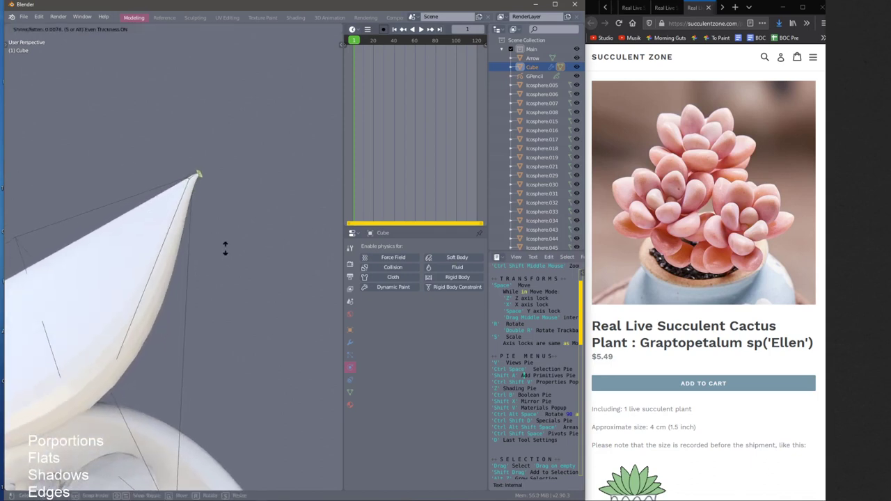
left_click(229, 245)
mouse_move(231, 244)
middle_mouse_down()
mouse_move(113, 169)
mouse_move(260, 176)
mouse_move(282, 209)
mouse_move(267, 245)
mouse_move(201, 251)
mouse_move(217, 241)
middle_mouse_up()
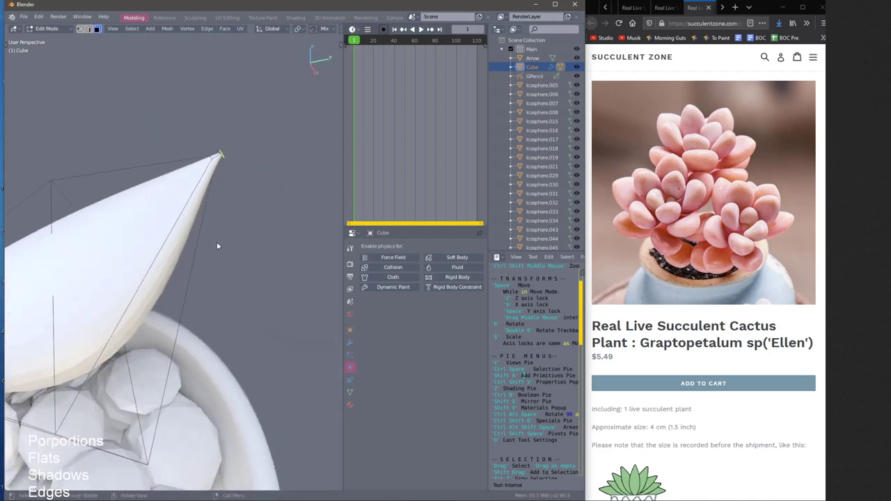
Return to Object Mode and move the whole leaf along Z relative to the pot opening
key("ctrl+space")
left_click(225, 318)
middle_click_drag(225, 209, 202, 257)
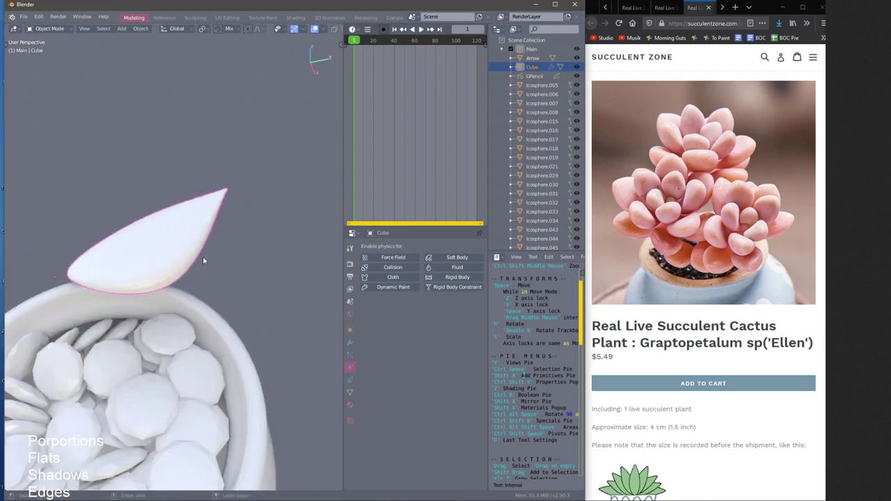
middle_click_drag(126, 254, 212, 197)
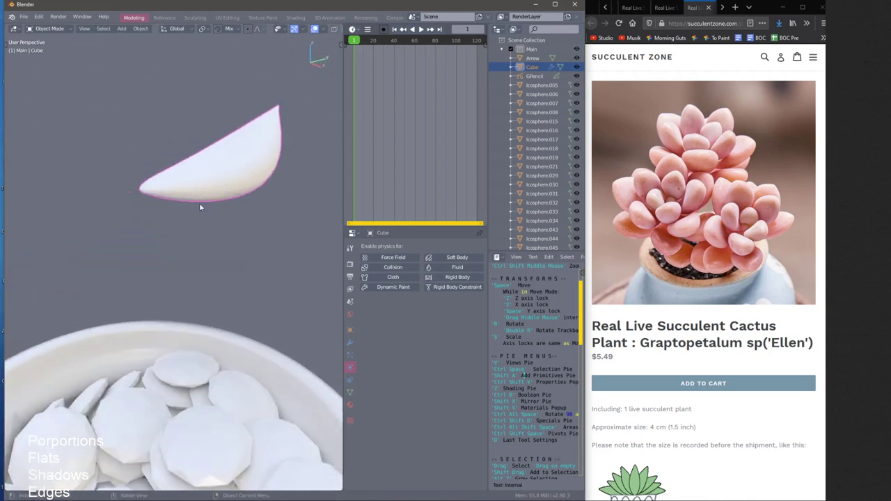
scroll(200, 207, "down", 8)
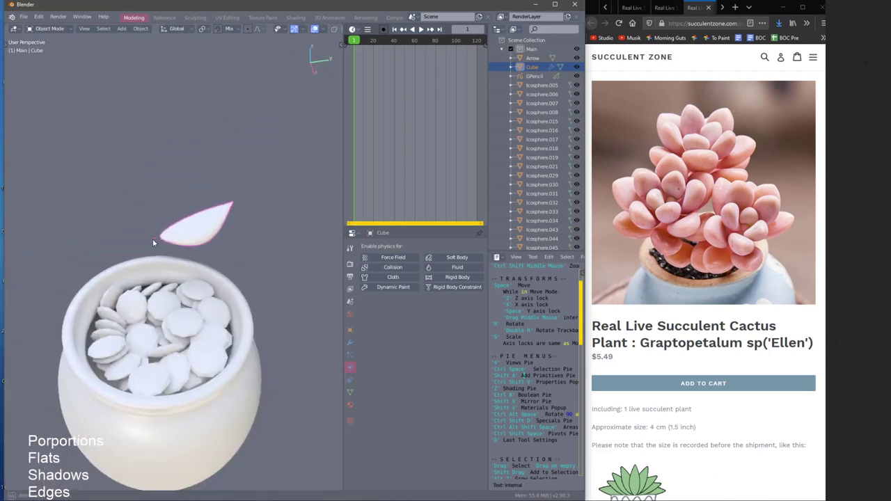
scroll(157, 209, "up", 2)
scroll(159, 166, "up", 3)
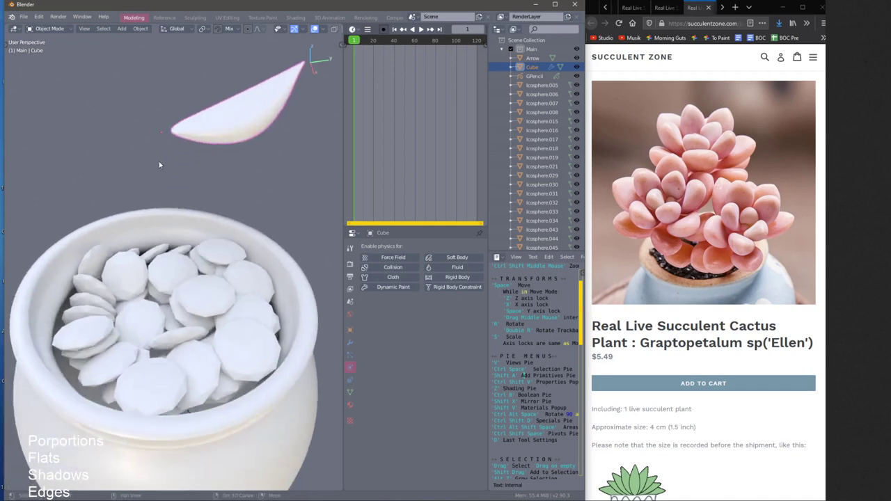
middle_click_drag(159, 165, 158, 152)
key("space")
key("z")
left_click(213, 259)
Scale the leaf up to about 1.12 and move it freely over the pebble-filled pot
key("s")
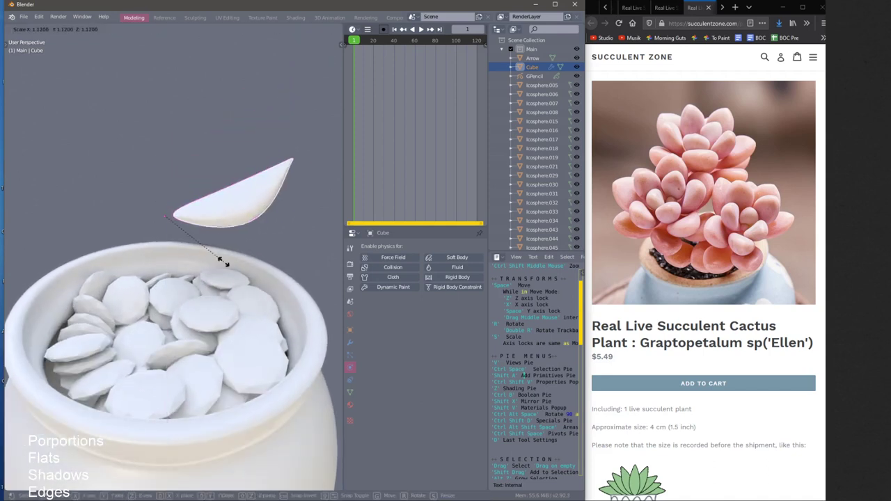
scroll(221, 268, "down", 3)
left_click(215, 295)
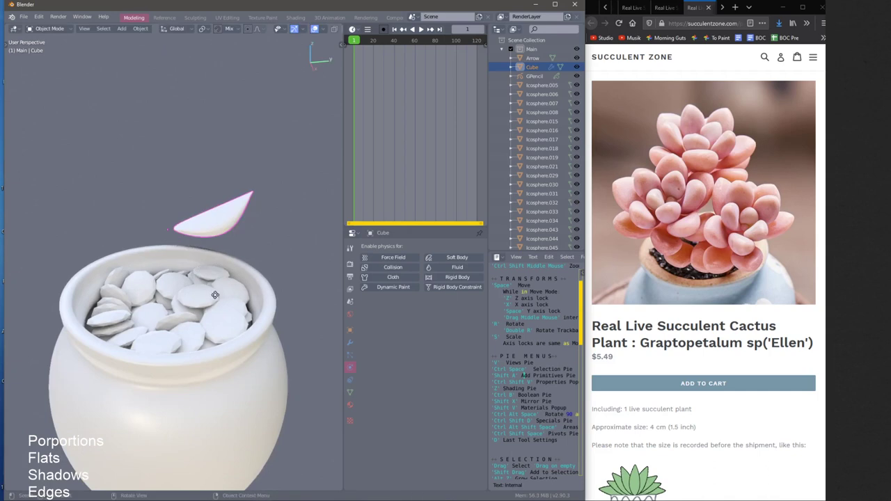
middle_click_drag(215, 295, 219, 342)
key("g")
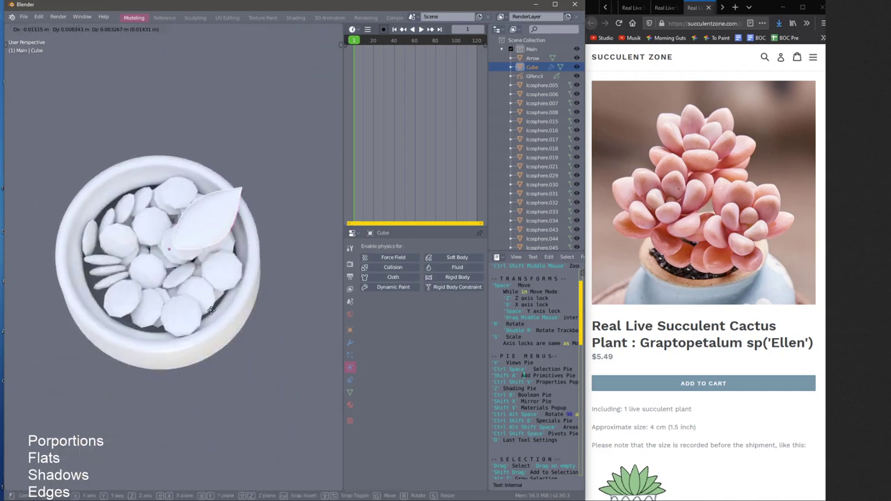
left_click(210, 309)
middle_click_drag(210, 309, 174, 243)
Duplicate the leaf and rotate the copy about the Z axis to place a second leaf beside it
key("shift+d")
key("r")
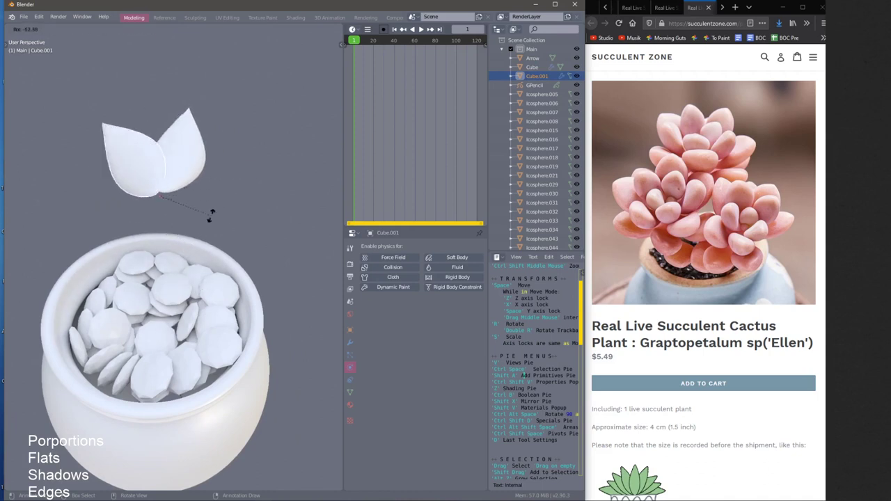
key("z")
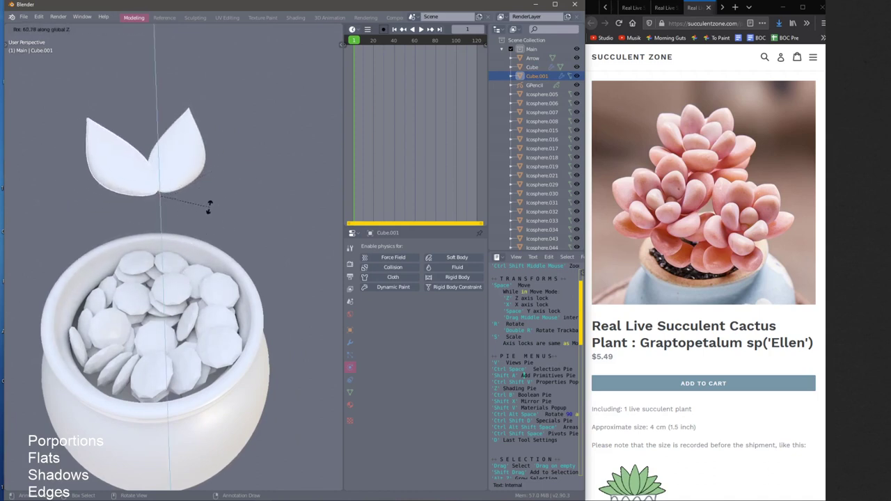
left_click(205, 197)
middle_click_drag(205, 197, 141, 234)
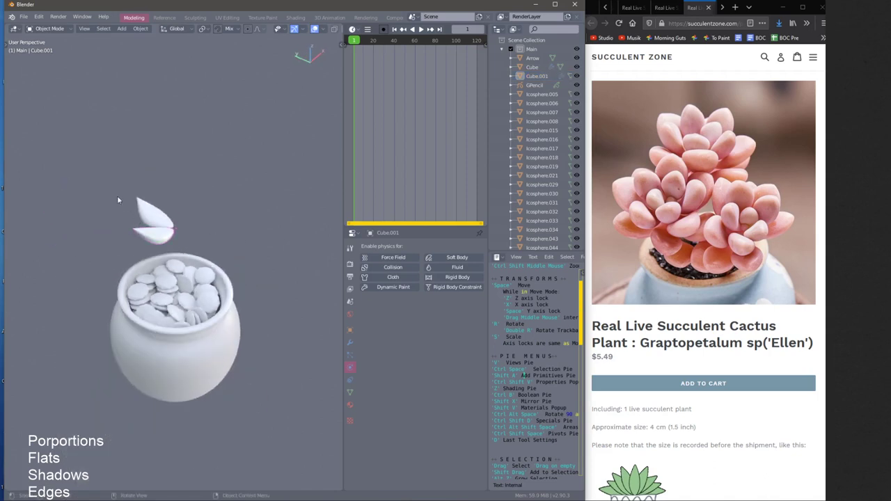
Select both leaves and move them along the Y axis, clear of the pot
left_click_drag(118, 200, 167, 243)
middle_click_drag(111, 237, 191, 233, "shift")
key("space")
key("space")
left_click(98, 220)
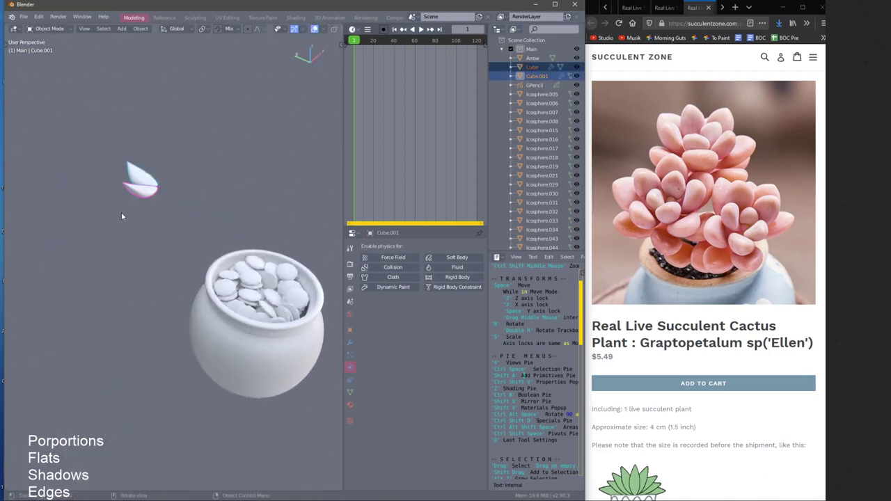
Duplicate the second leaf and rotate the copy about Z to form a third leaf around the shared base
key("KP_Decimal")
middle_click_drag(121, 212, 133, 271)
middle_click_drag(133, 272, 148, 330, "ctrl")
middle_click_drag(192, 306, 168, 281)
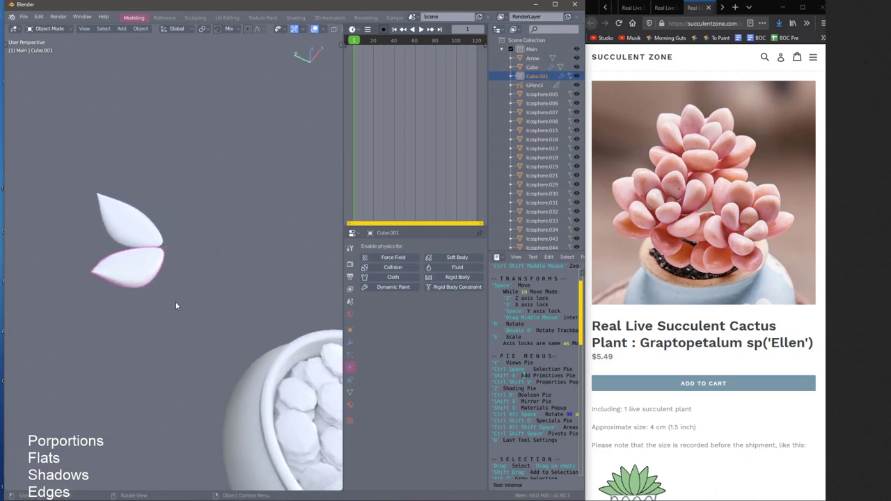
key("shift+d")
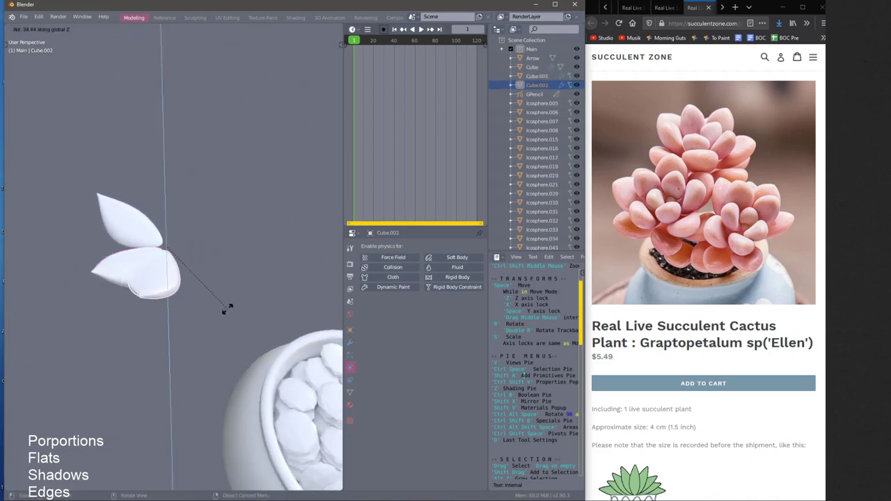
left_click(243, 251)
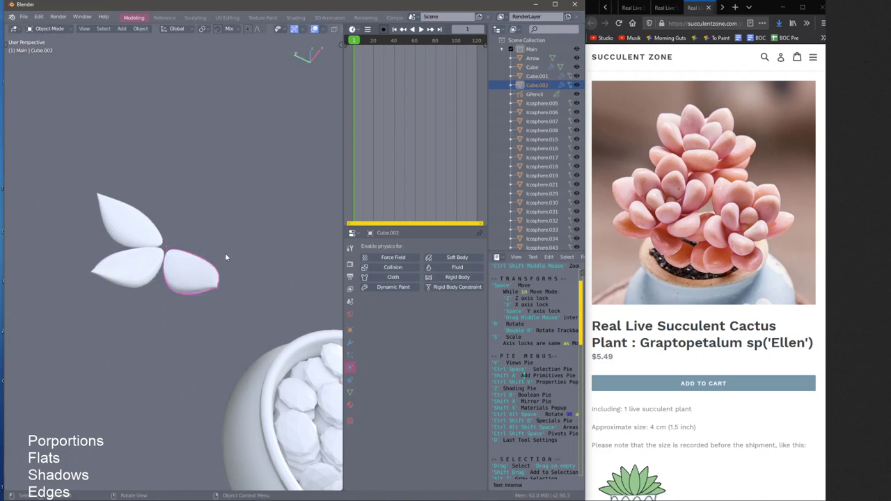
Duplicate the newest leaf twice, rotating each copy about Z to complete a five-leaf ring
key("shift+d")
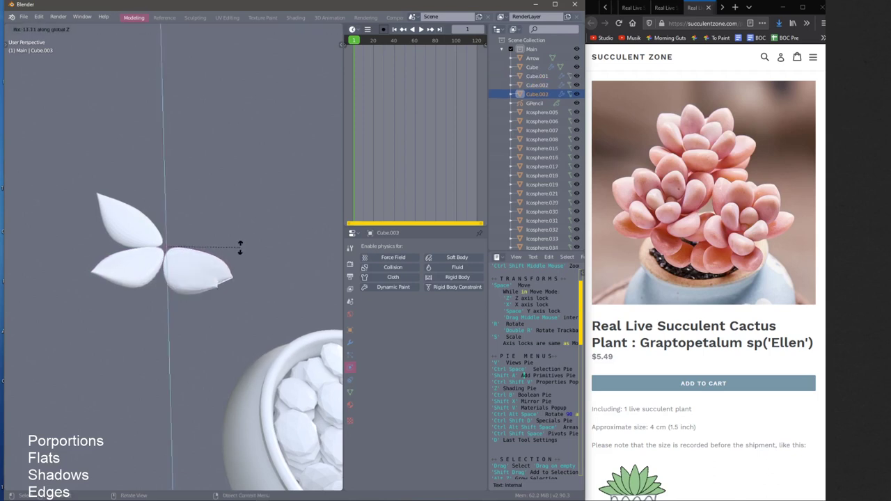
left_click(212, 189)
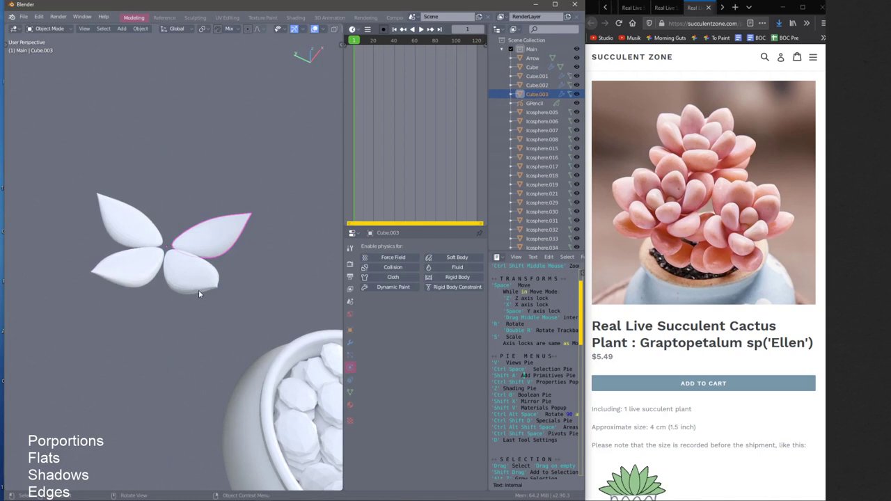
key("shift+d")
key("r")
key("z")
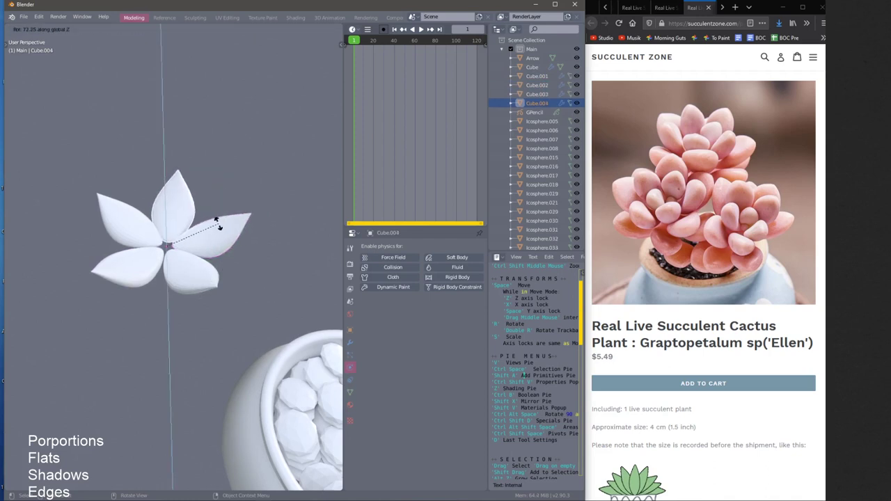
left_click(219, 225)
Edit the mesh of the front leaf in the ring to blunt its sharp tip
middle_click_drag(223, 229, 207, 248)
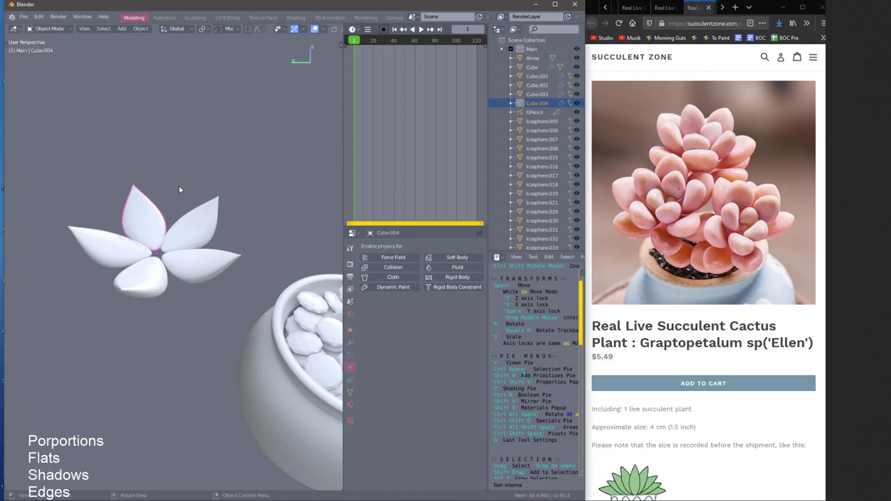
middle_click_drag(185, 278, 213, 300)
scroll(205, 249, "up", 3)
middle_click_drag(206, 248, 186, 305)
key("ctrl+Tab")
left_click(218, 296)
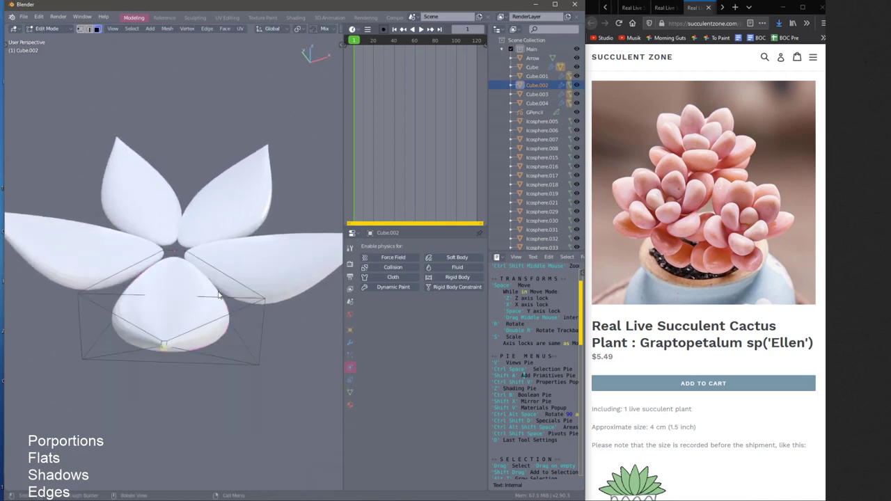
middle_click_drag(164, 352, 272, 277)
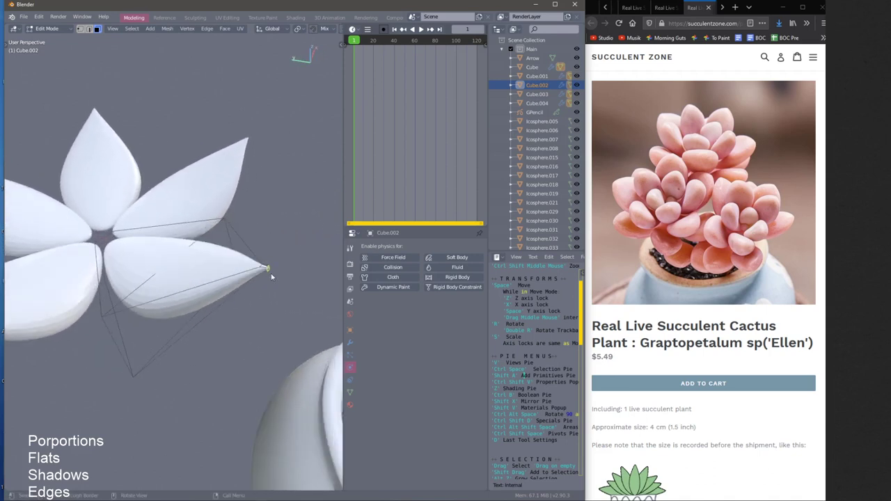
key("KP_Decimal")
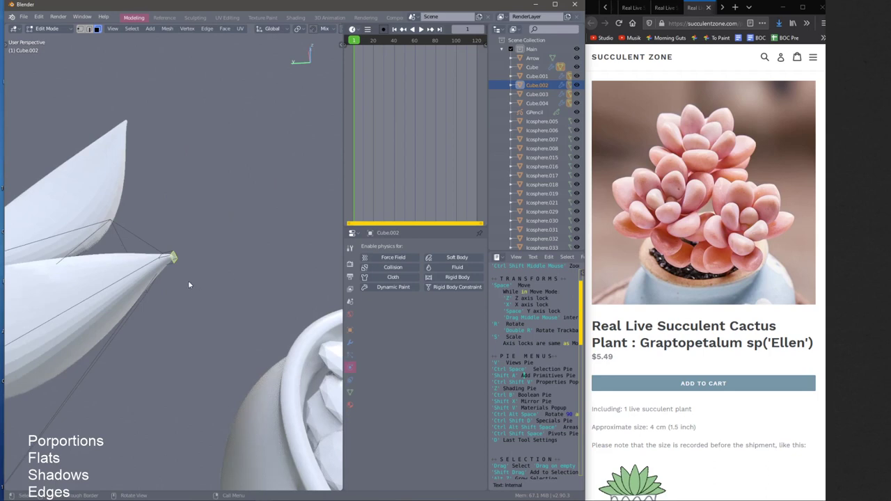
key("ctrl+space")
left_click(197, 265)
middle_click_drag(195, 272, 196, 273)
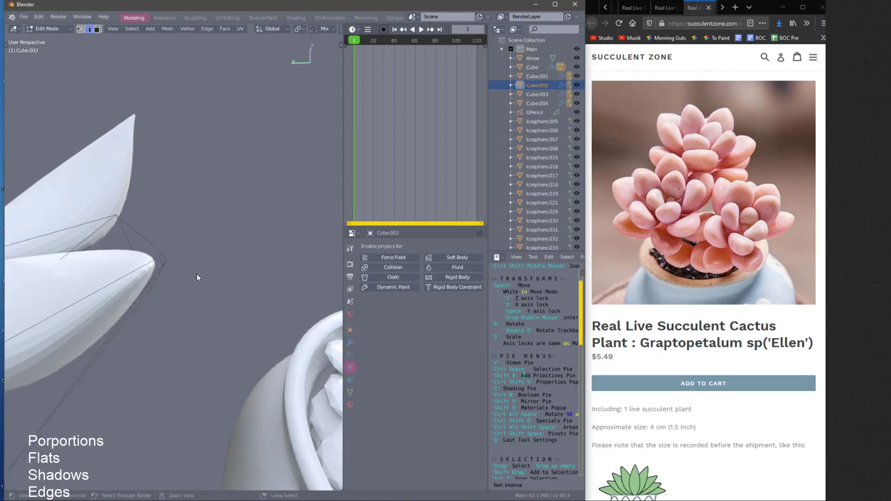
Compare the leaf with and without the tip change, keep the blunter tip, and return to object mode
key("ctrl+z")
key("ctrl+shift+z")
middle_click_drag(206, 190, 263, 171)
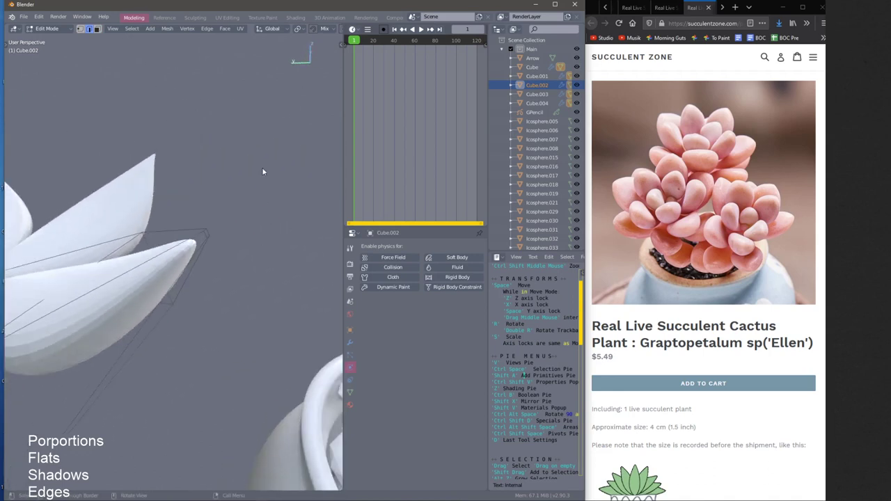
key("ctrl+Tab")
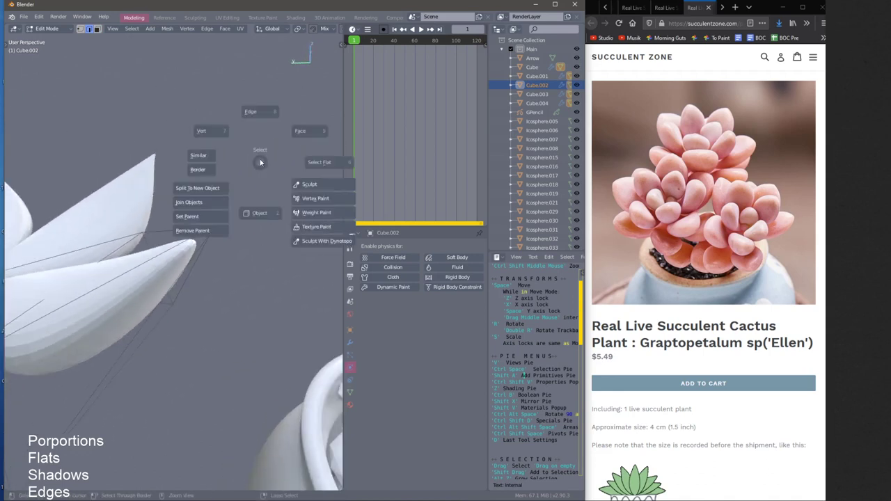
left_click(253, 221)
scroll(140, 167, "down", 3)
middle_click_drag(149, 169, 179, 298)
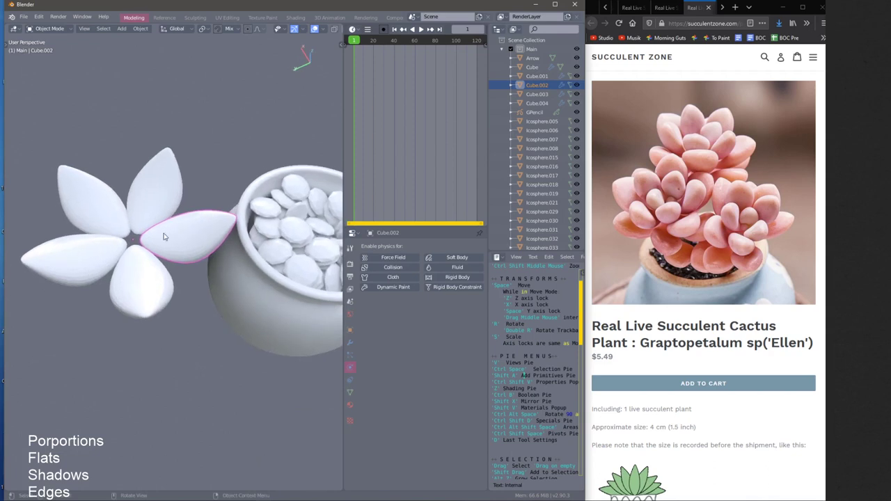
middle_click_drag(136, 220, 129, 206)
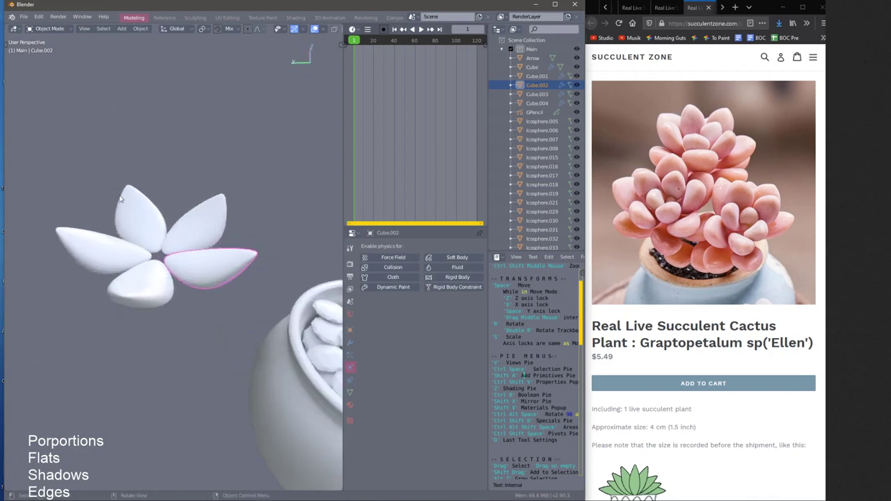
left_click_drag(204, 286, 202, 282)
middle_click_drag(70, 230, 60, 190)
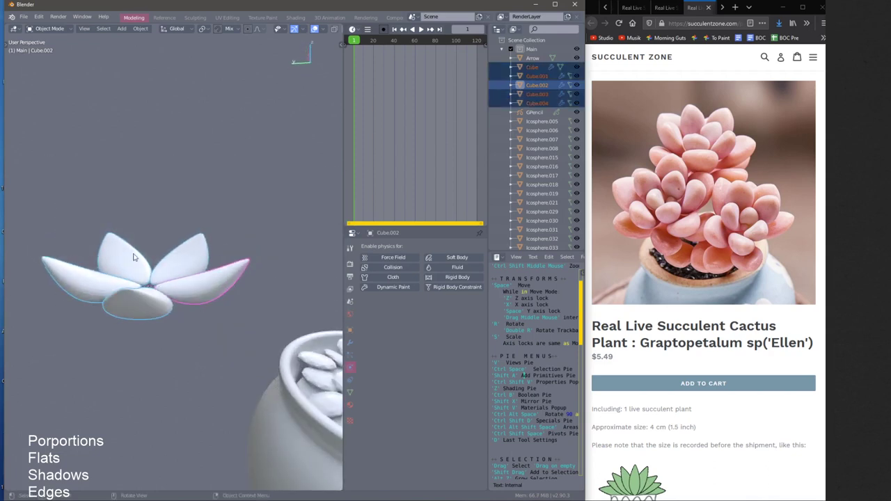
left_click(202, 192)
middle_click_drag(202, 191, 146, 234)
left_click(210, 257)
key("Tab")
key("a")
key("alt+a")
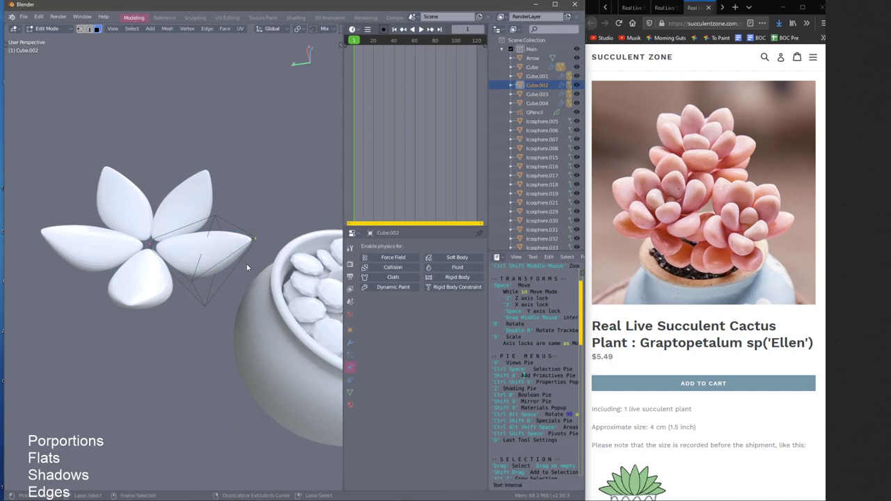
key("ctrl+z")
key("Tab")
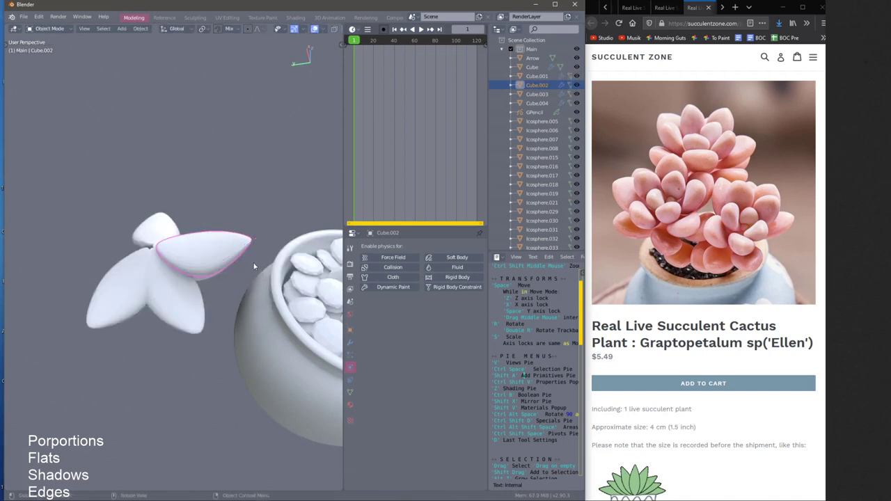
Try moving the leaf nearest the pot above the ring and lowering it back along the Z axis
key("space")
left_click(259, 123)
key("Tab")
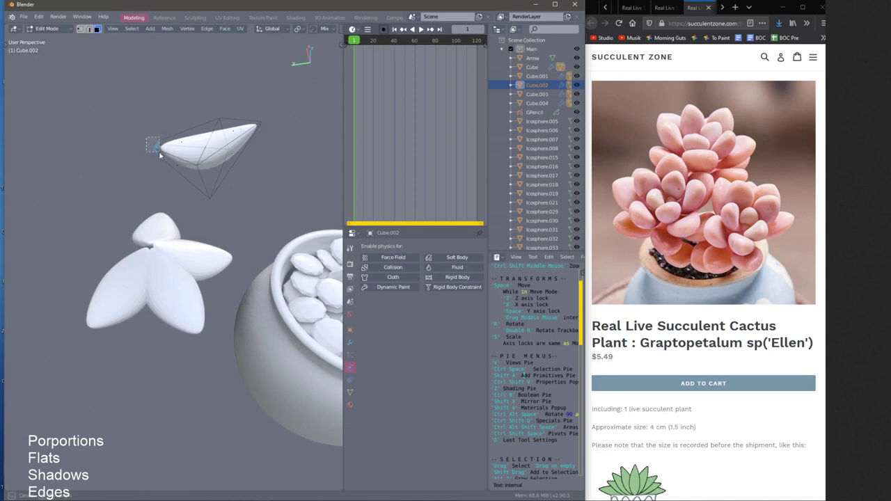
key("ctrl+z")
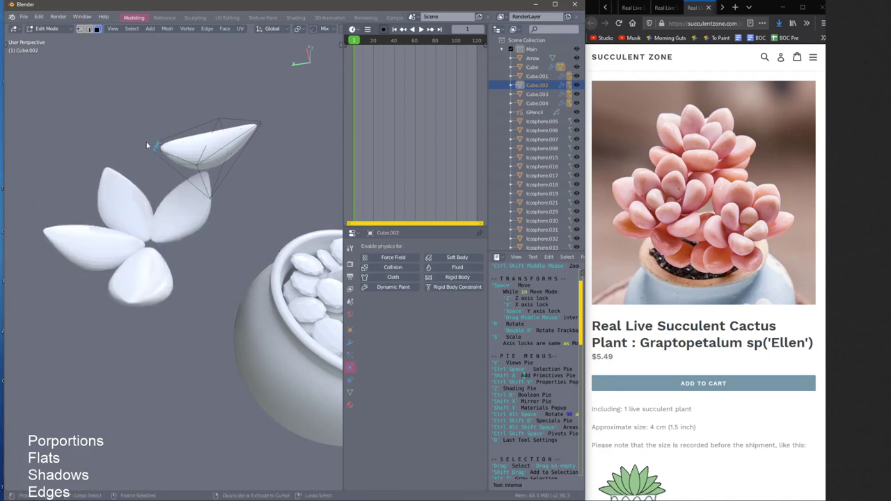
key("Tab")
left_click(156, 180)
key("space")
key("z")
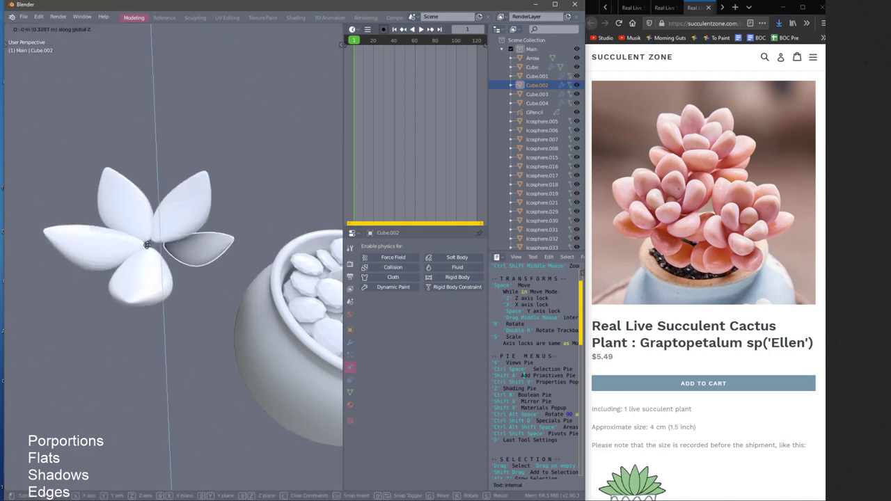
left_click(146, 246)
Reposition the same leaf against the ring, adjusting its height along the Z axis
key("g")
middle_click_drag(146, 245, 209, 209)
left_click(83, 226)
key("space")
key("z")
left_click(175, 239)
Move the leaf's whole mesh in edit mode so the leaf bases sit closer together at the ring's centre
key("Tab")
key("a")
key("g")
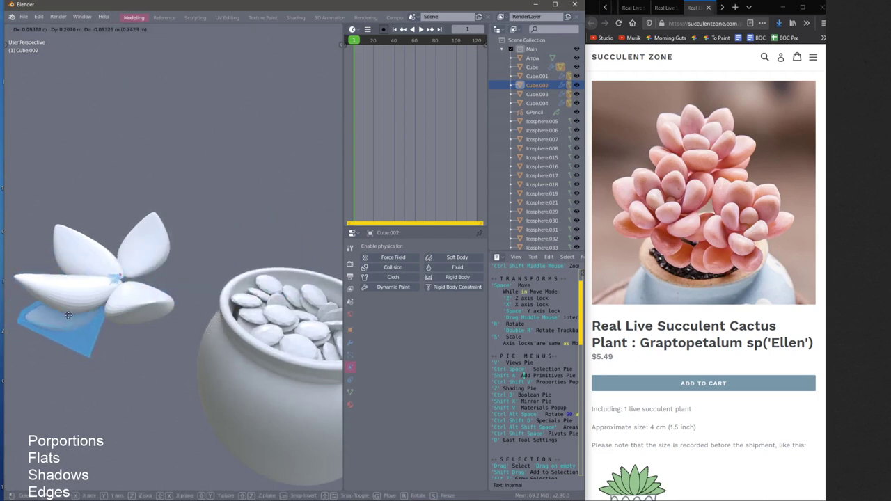
left_click(68, 316)
middle_click_drag(85, 316, 162, 255)
key("space")
left_click(219, 258)
key("Tab")
key("Tab")
key("Tab")
scroll(164, 253, "up", 5)
Select all five leaves and apply smooth shading to them
left_click(176, 264)
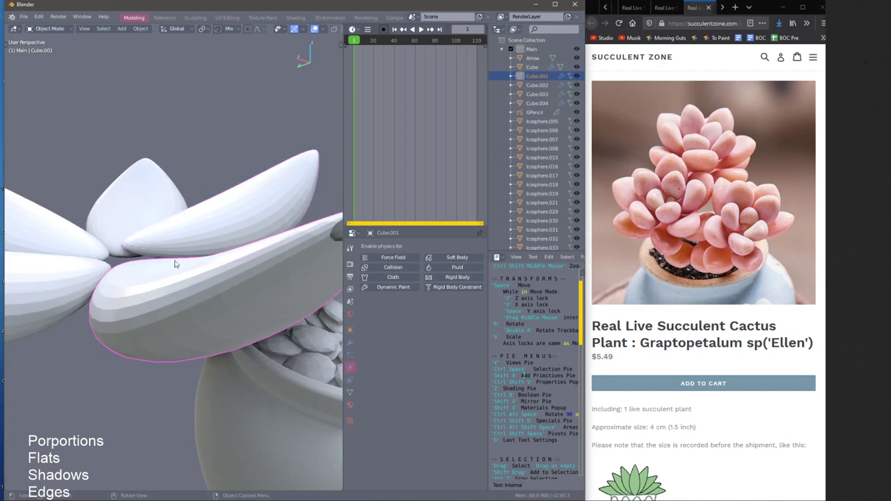
left_click(174, 234)
middle_click_drag(68, 257, 77, 283)
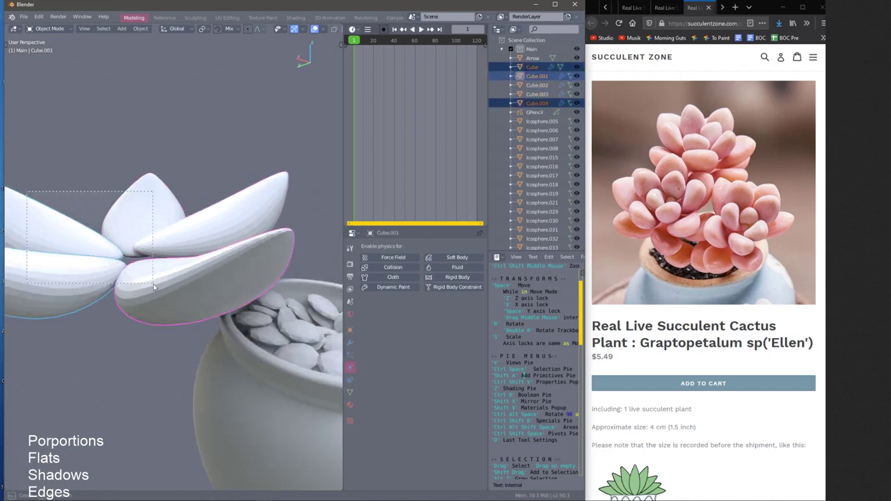
left_click_drag(155, 287, 151, 271, "shift")
middle_click_drag(150, 271, 147, 248)
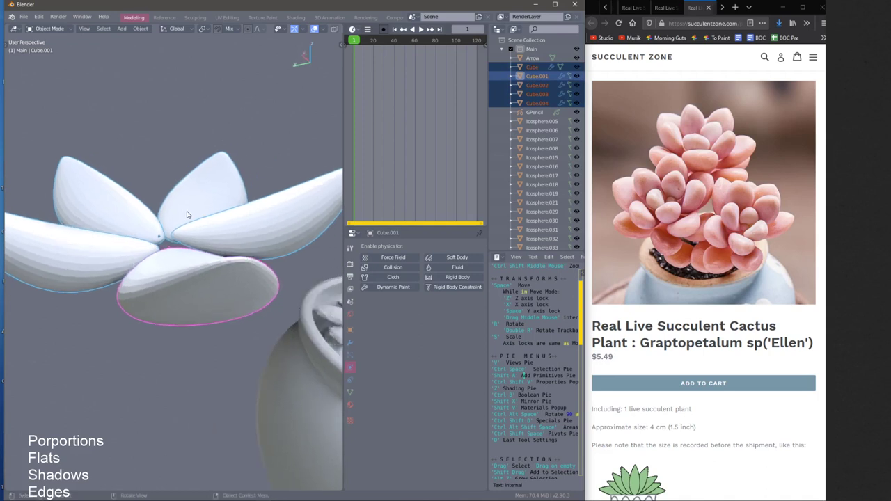
key("z")
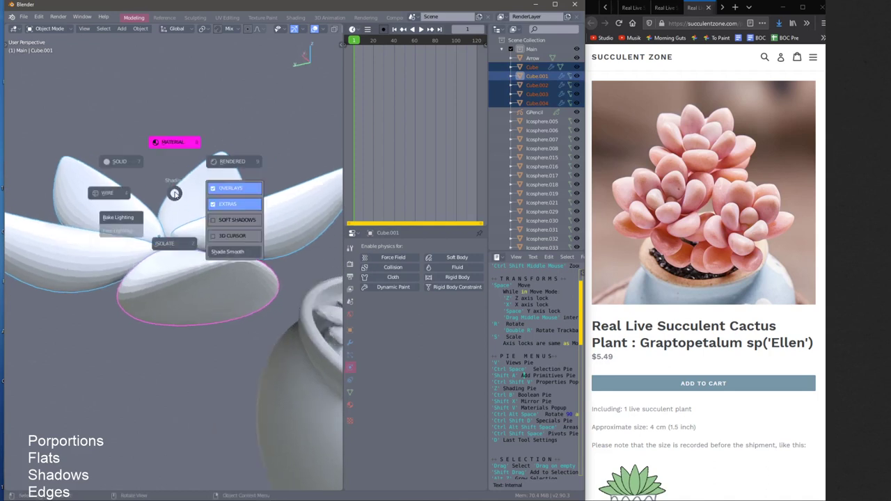
left_click(224, 256)
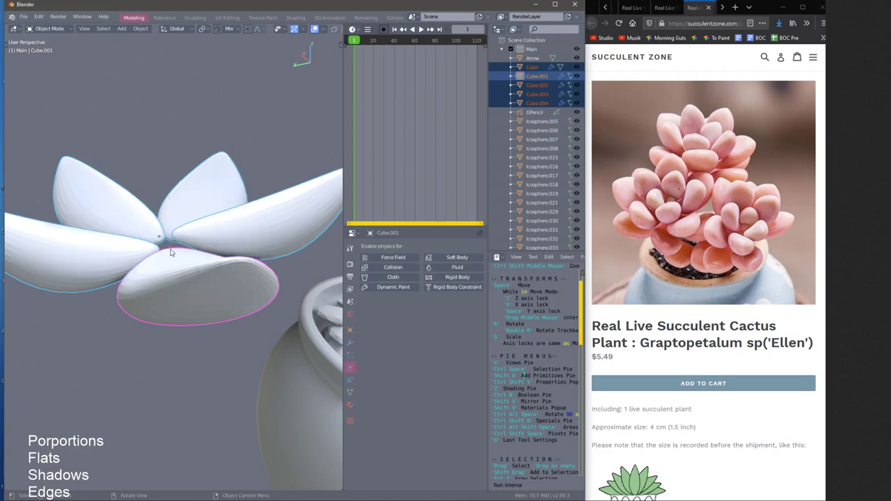
Select the leaf nearest the pot and nudge it along the Z axis
mouse_move(173, 253)
middle_mouse_down()
mouse_move(188, 284)
mouse_move(185, 351)
mouse_move(226, 317)
mouse_move(171, 307)
mouse_move(179, 309)
mouse_move(192, 251)
middle_mouse_up()
left_click(195, 247)
key("g")
key("z")
left_click(196, 248)
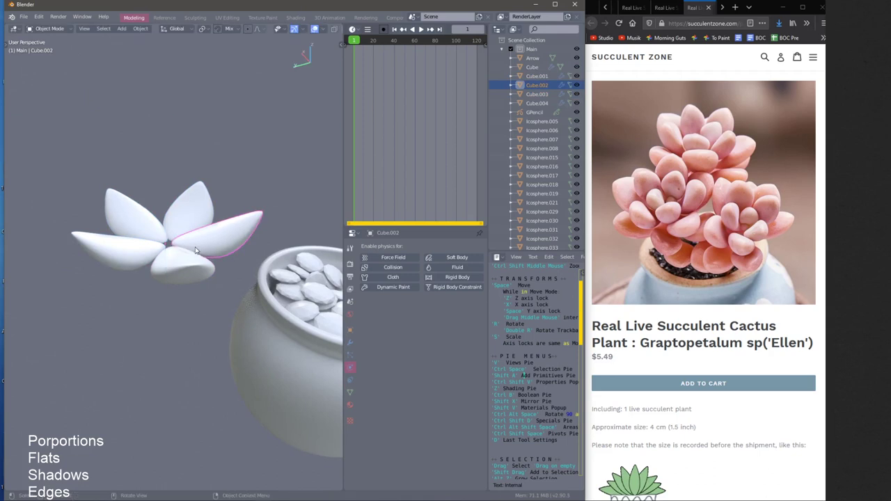
Select the five-leaf ring and duplicate it upward along the Z axis as a second tier
left_click_drag(218, 284, 218, 285)
middle_click_drag(218, 284, 174, 283)
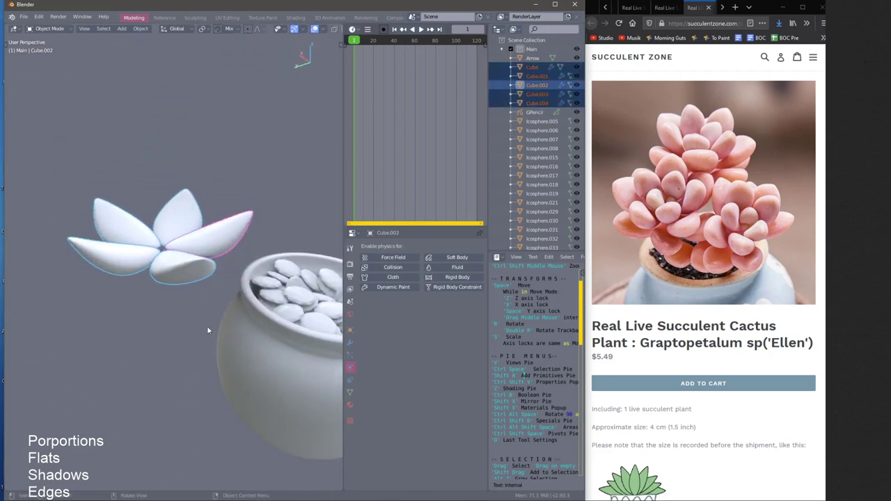
key("shift+d")
key("z")
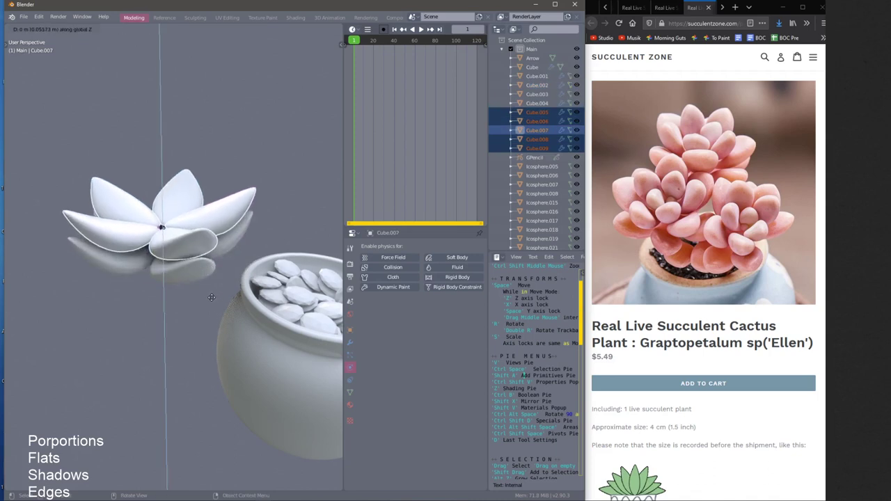
left_click(214, 310)
Rotate the second tier about Z to stagger its leaves between the lower ones, and scale it down slightly
middle_click_drag(213, 310, 209, 334)
key("r")
key("z")
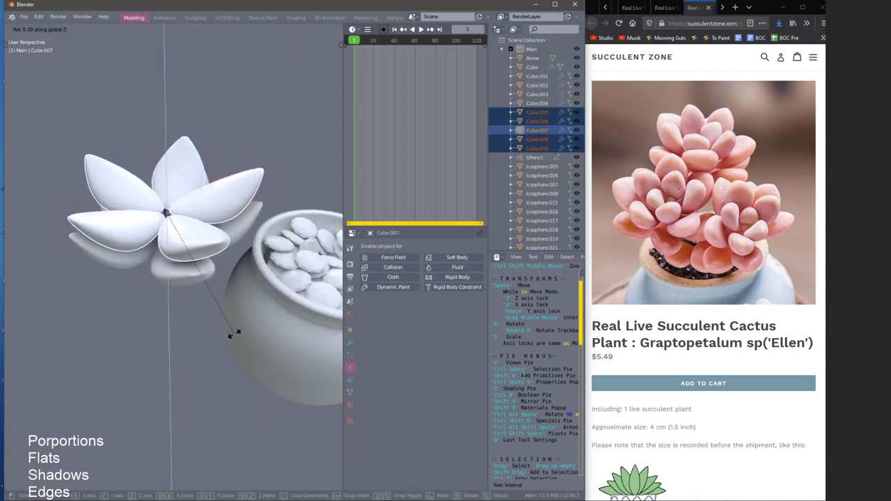
left_click(293, 320)
key("s")
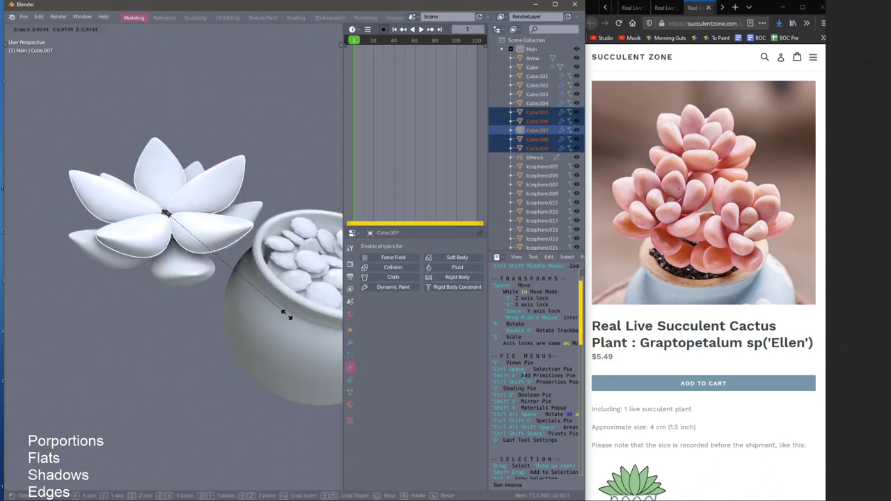
left_click(274, 305)
Duplicate the second tier upward along the Z axis to add a third tier of leaves
middle_click_drag(274, 304, 243, 300)
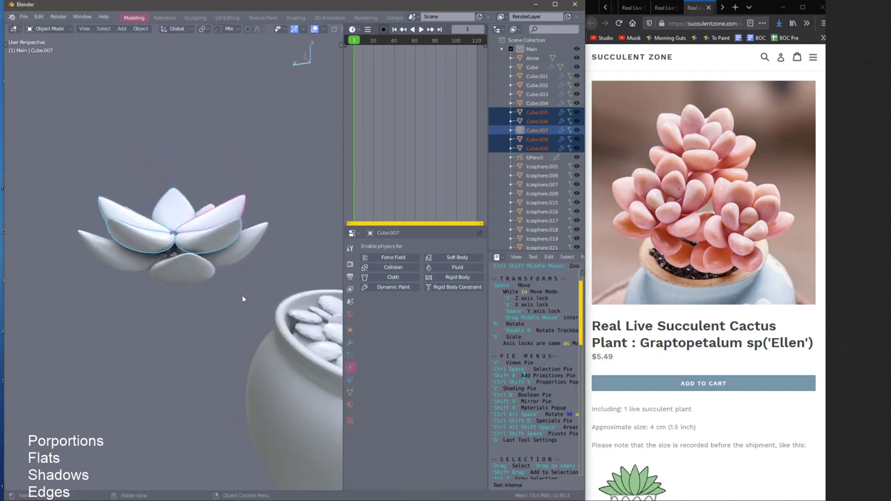
key("shift+d")
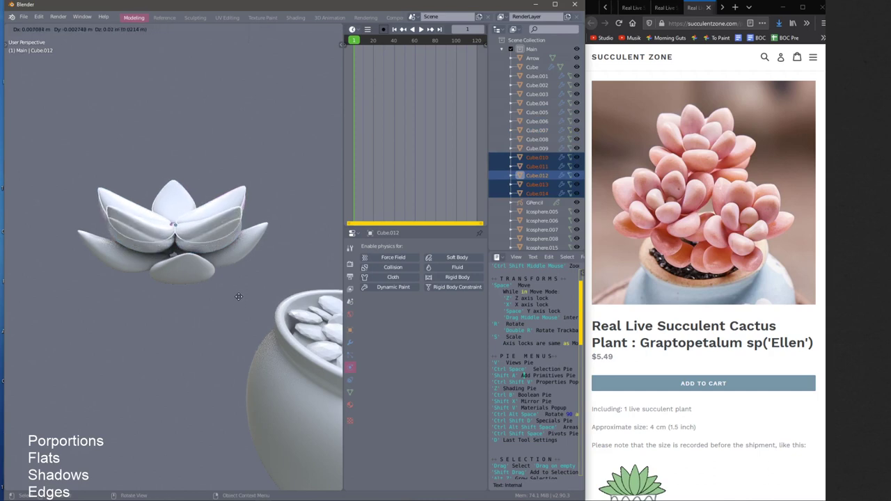
key("z")
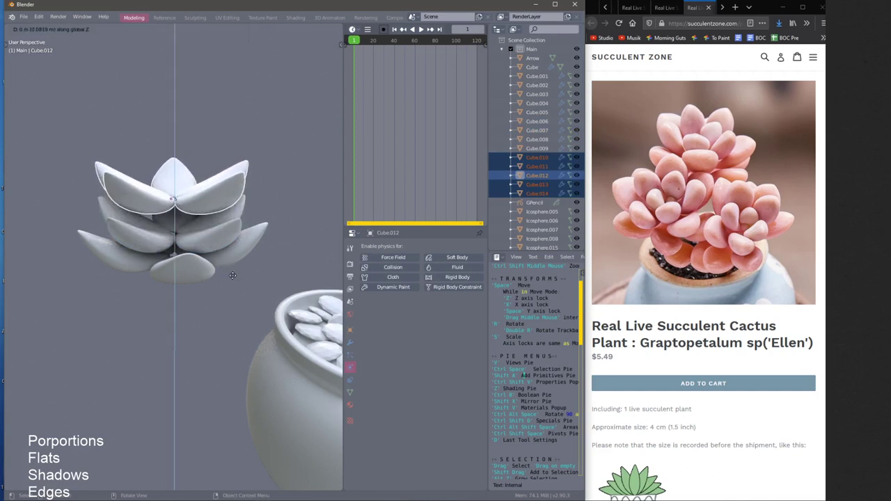
left_click(231, 285)
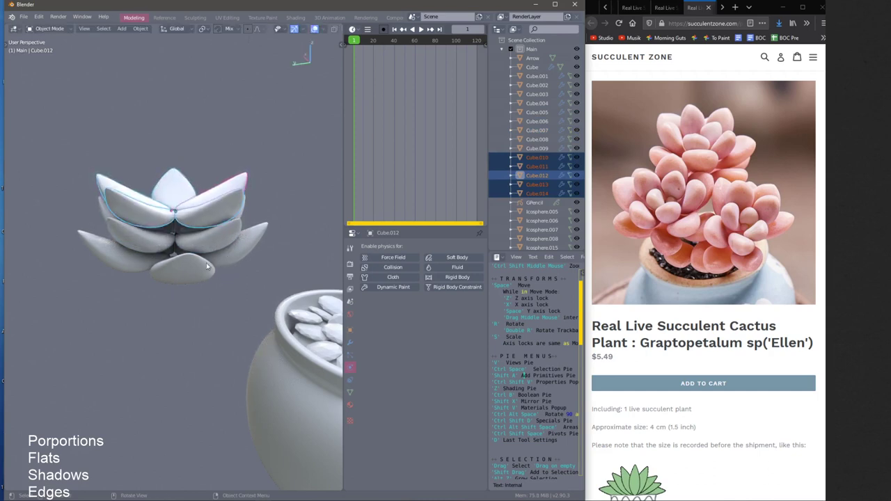
Rotate the third tier about Z to stagger its leaves and scale it to about 0.86
middle_click_drag(206, 262, 204, 317)
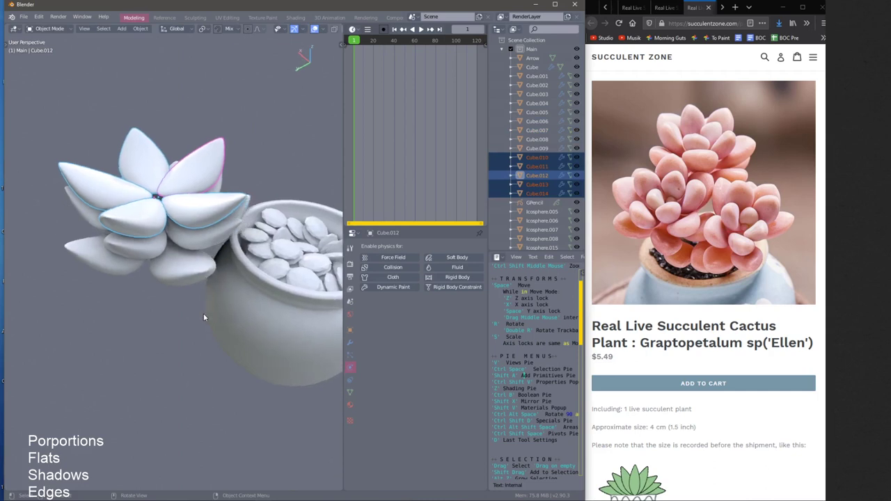
key("r")
key("z")
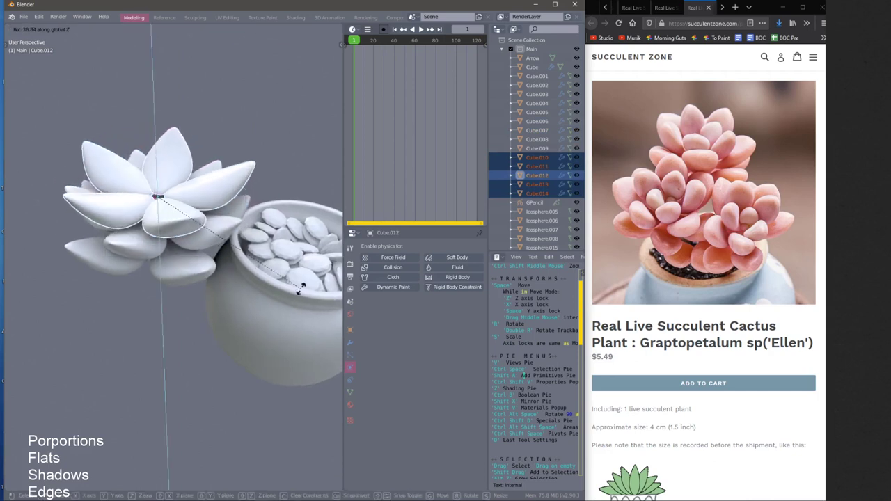
left_click(290, 309)
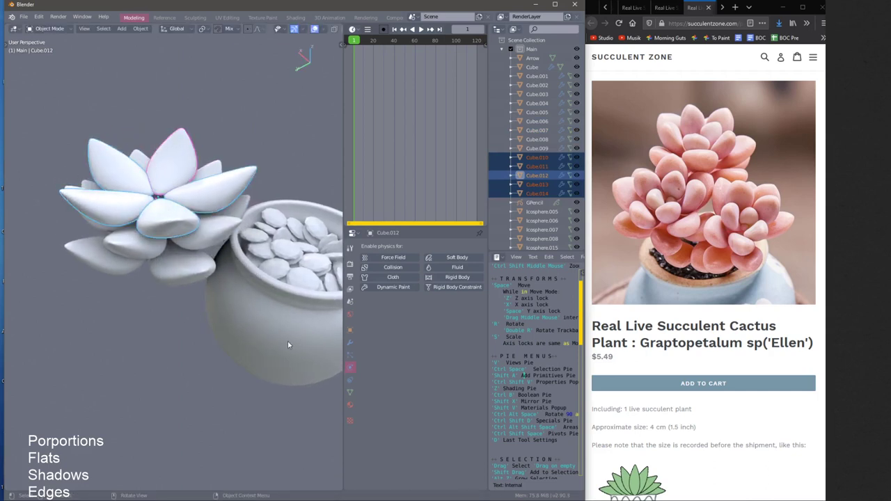
key("s")
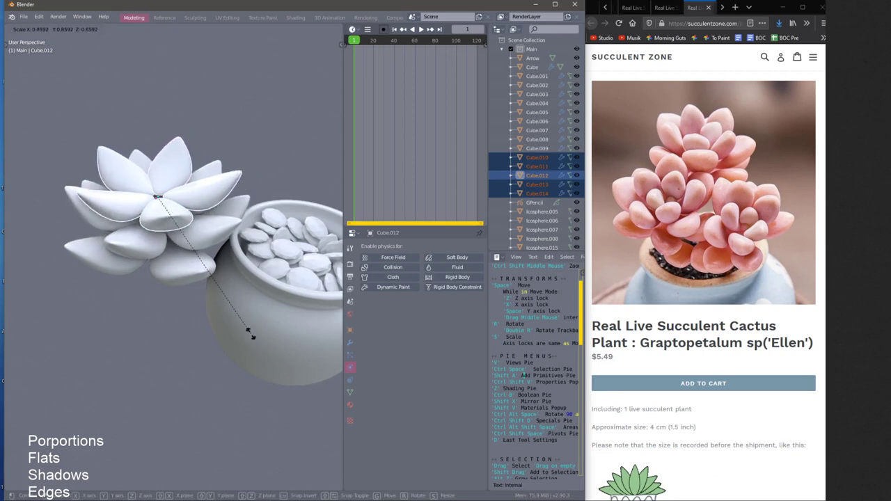
left_click(249, 333)
Select one leaf of the top tier and rotate it individually to vary its tilt
middle_click_drag(249, 327, 206, 238)
left_click(208, 219)
key("r")
left_click(243, 229)
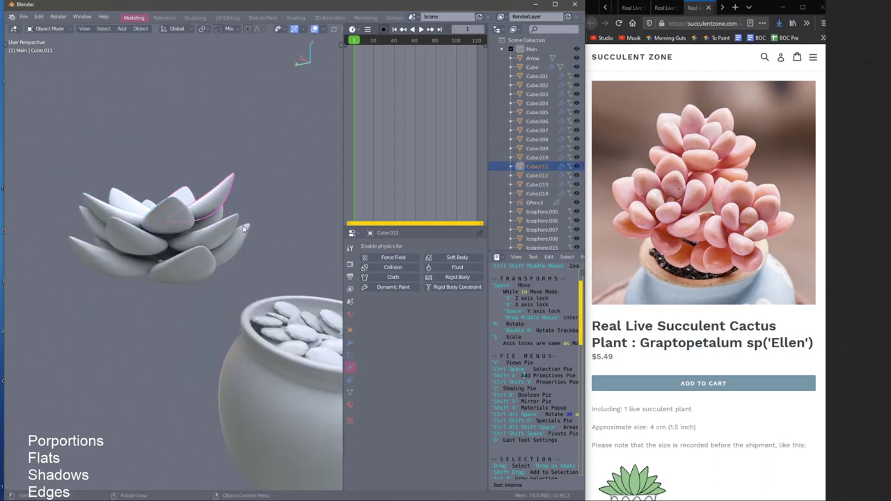
Scale one leaf of the top tier down to about 0.73
left_click(106, 213)
key("s")
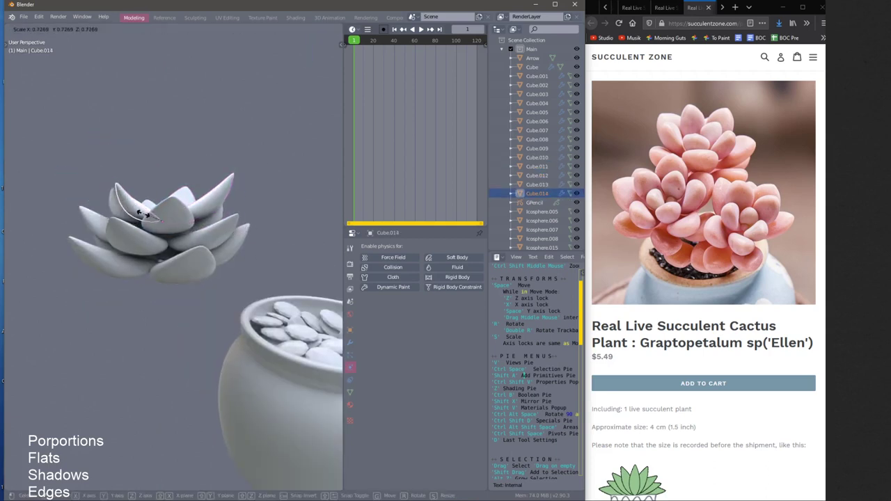
left_click(140, 211)
Rotate another top-tier leaf to change its tilt and scale it down slightly
left_click(172, 218)
middle_click_drag(173, 227, 243, 227)
key("r")
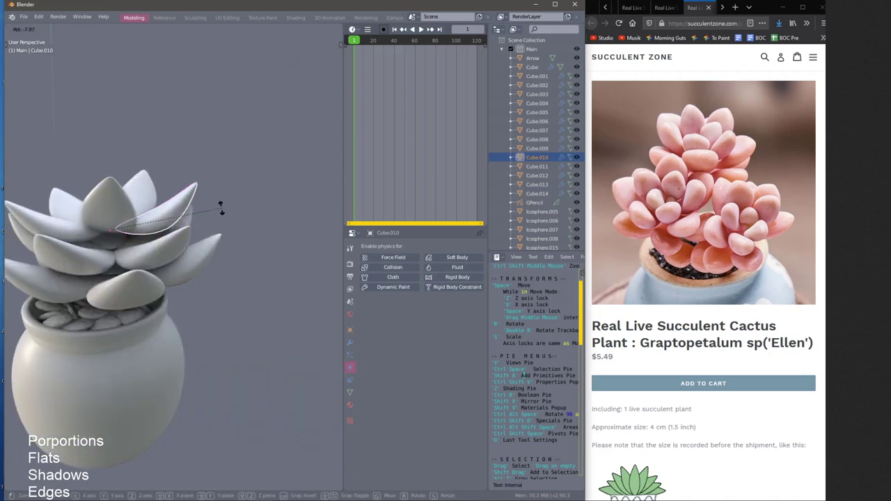
left_click(221, 208)
key("s")
left_click(209, 212)
key("r")
Scale down two more leaves of the top tier, the second one to about 0.74
left_click(64, 221)
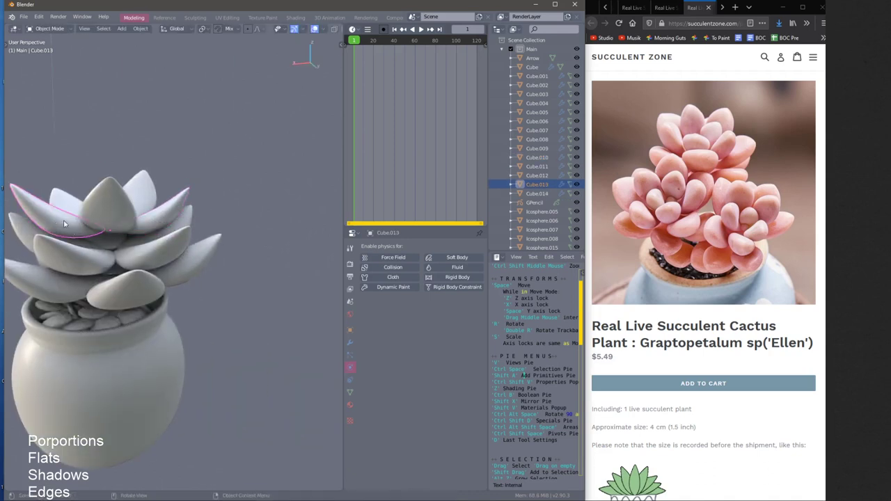
key("s")
left_click(95, 250)
mouse_move(95, 250)
middle_mouse_down()
mouse_move(118, 261)
mouse_move(179, 260)
mouse_move(113, 283)
mouse_move(95, 255)
middle_mouse_up()
left_click(113, 283)
key("s")
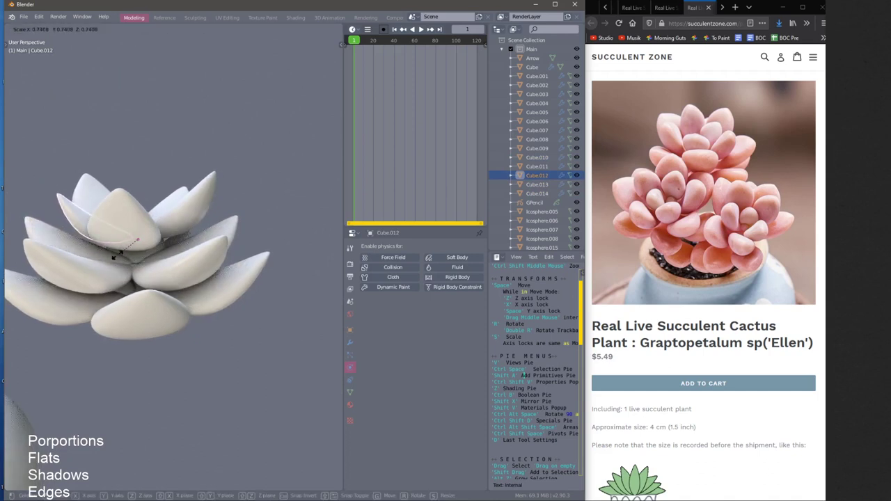
left_click(118, 241)
Duplicate the scaled top-tier leaf, tilt the copy upright toward the rosette's center, and scale it down
middle_click_drag(119, 241, 146, 251)
middle_click_drag(151, 247, 167, 237)
key("shift+d")
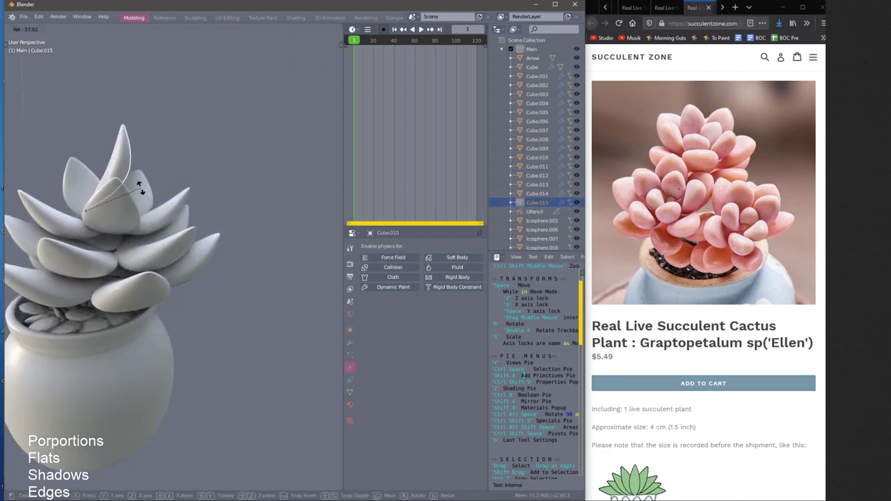
left_click(171, 213)
key("s")
left_click(165, 210)
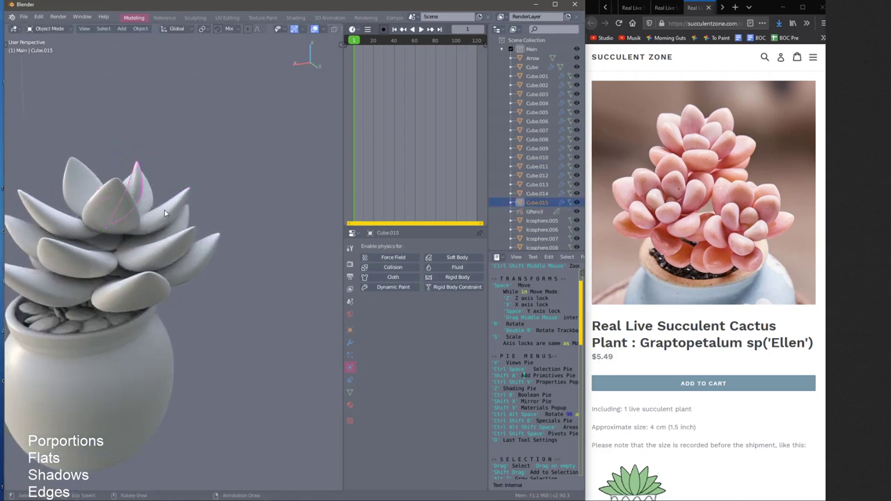
Duplicate the small upright leaf and rotate the copy about Z to the other side of the rosette's center
key("d")
middle_click_drag(171, 179, 169, 282)
key("shift+d")
left_click(156, 286)
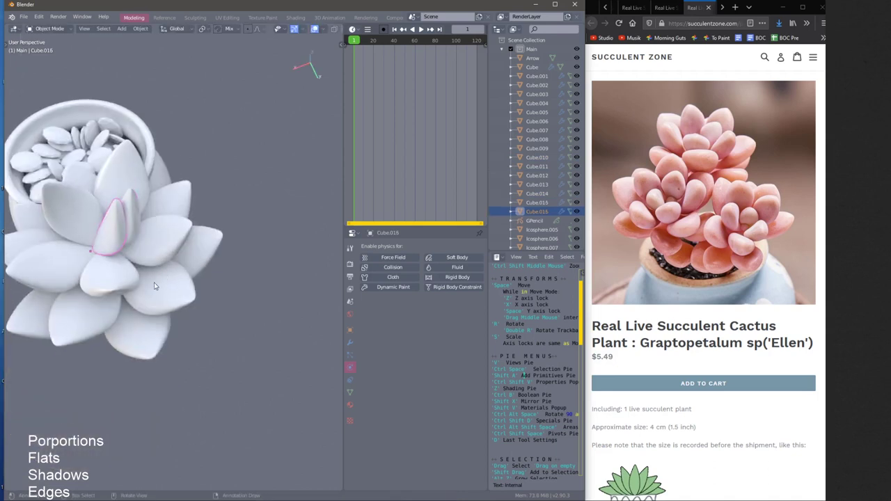
key("r")
key("z")
left_click(79, 248)
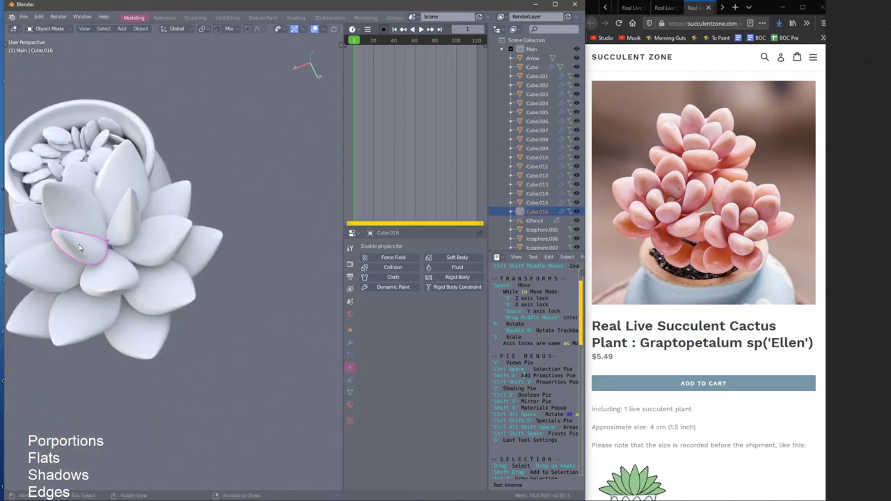
Adjust one outer leaf of the top tier along Z, tilt it, and scale it down slightly
middle_click_drag(105, 300, 178, 220)
left_click(191, 182)
middle_click_drag(191, 182, 202, 194)
key("r")
key("z")
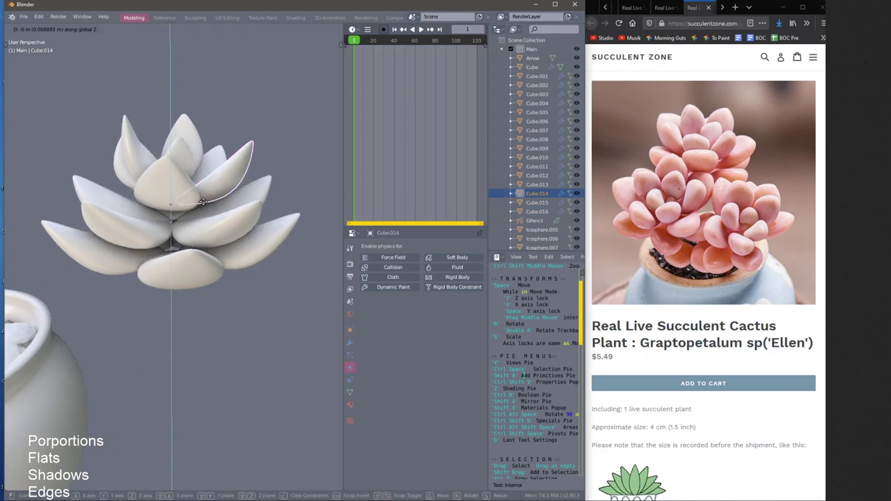
left_click(255, 220)
key("r")
left_click(248, 211)
key("s")
left_click(243, 216)
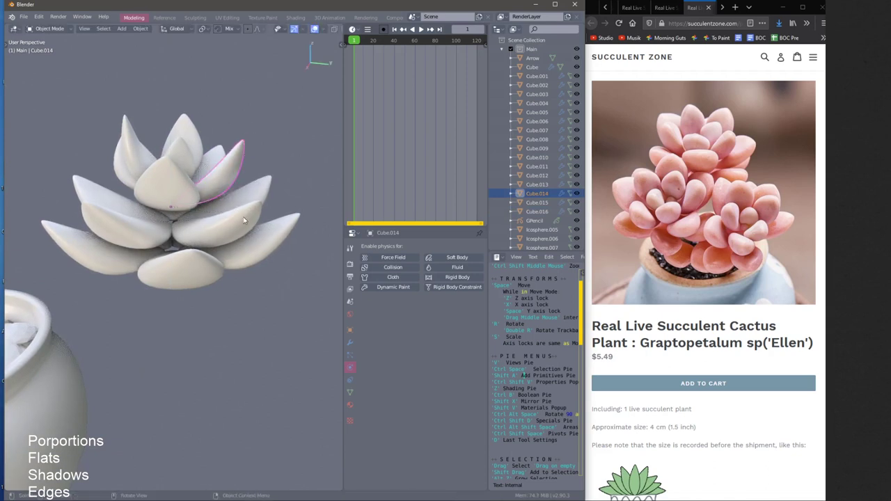
Select the front leaf of the top tier and adjust its rotation
left_click(173, 207)
middle_click_drag(173, 207, 181, 201)
key("r")
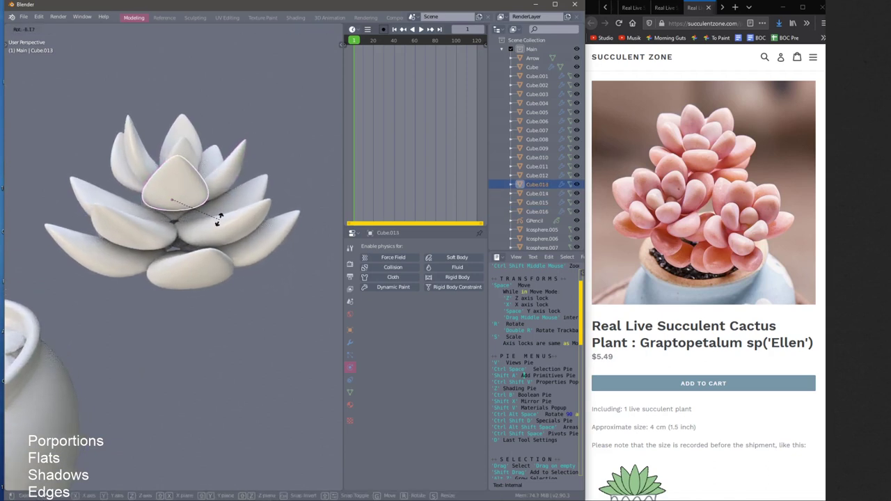
left_click(217, 225)
key("r")
left_click(219, 227)
Rotate the neighbouring top-tier leaf about Z, shift it toward the center, and adjust its tilt
middle_click_drag(219, 227, 208, 193)
left_click(167, 187)
key("r")
key("z")
left_click(218, 227)
key("space")
left_click(217, 227)
key("r")
left_click(251, 241)
key("ctrl+space")
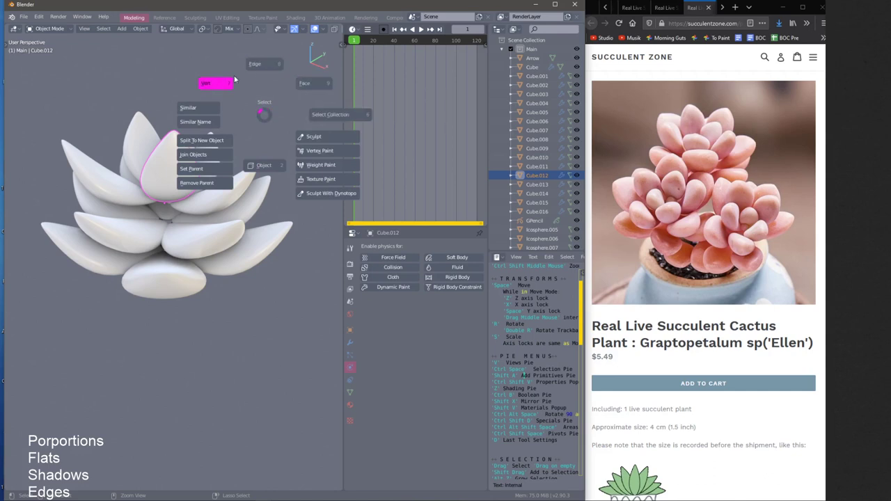
left_click(264, 170)
left_click(212, 207)
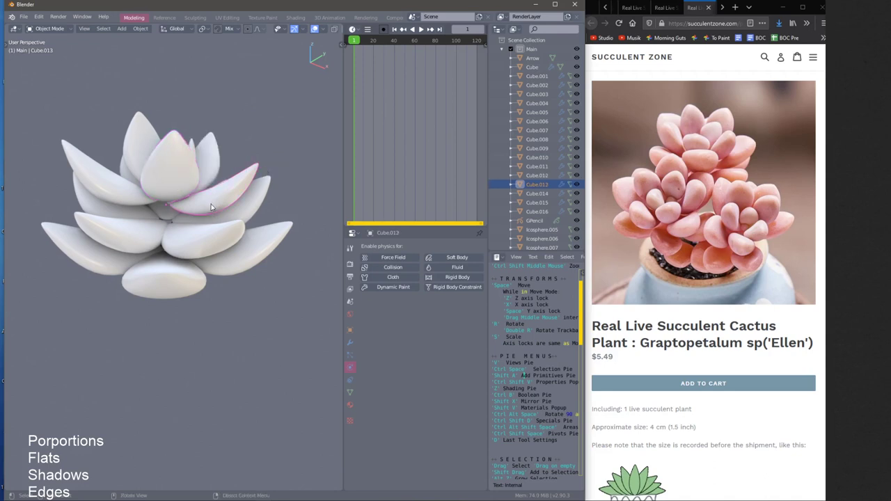
key("shift+d")
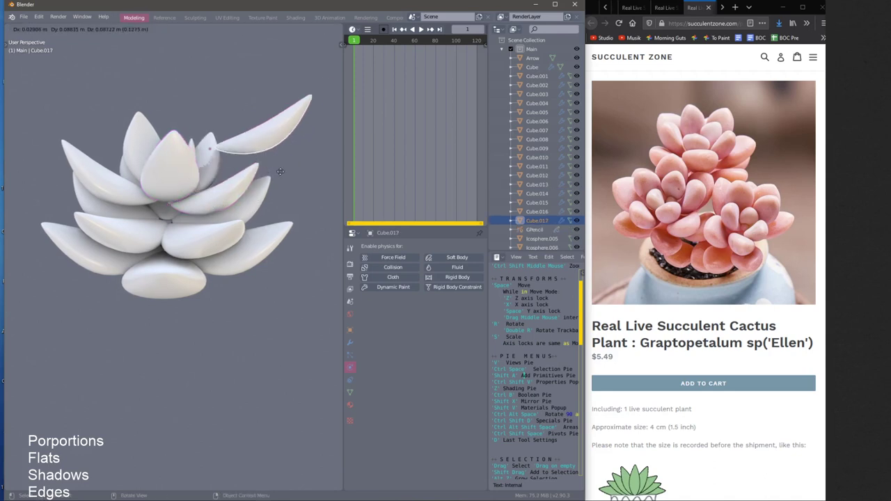
left_click(292, 169)
key("x")
left_click(212, 201)
middle_click_drag(212, 201, 149, 198)
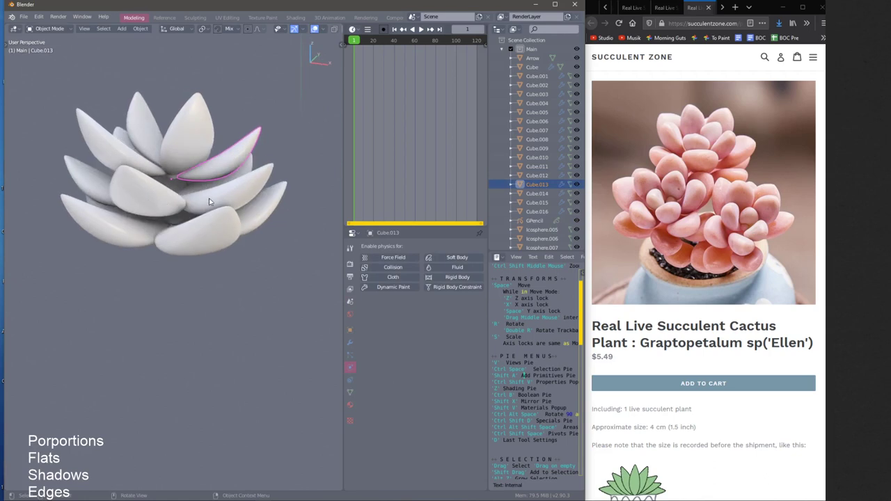
middle_click_drag(209, 202, 243, 168)
Scale two inner leaves of the top tier down slightly, the second one to about 0.95
left_click(143, 167)
key("s")
left_click(145, 173)
left_click(178, 160)
key("s")
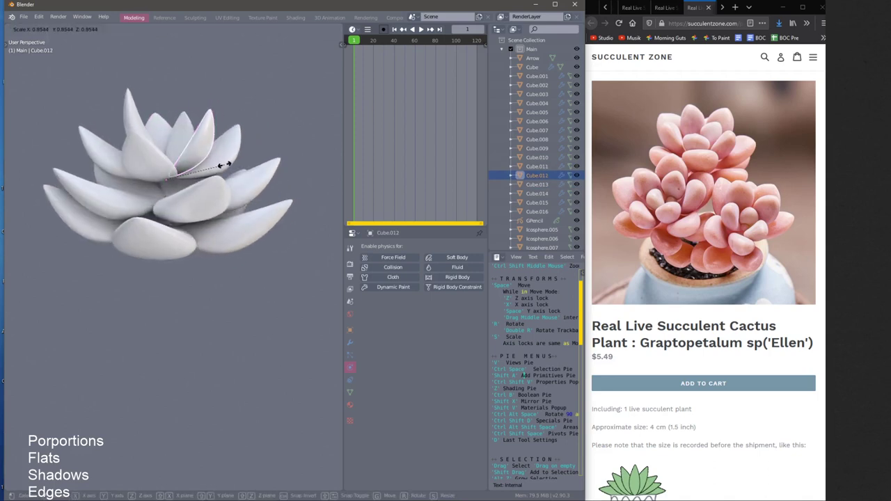
left_click(220, 164)
Scale the upright inner leaf to about 0.91 and rotate it toward the rosette's center
mouse_move(143, 126)
middle_mouse_down()
mouse_move(148, 142)
mouse_move(134, 129)
middle_mouse_up()
left_click(148, 143)
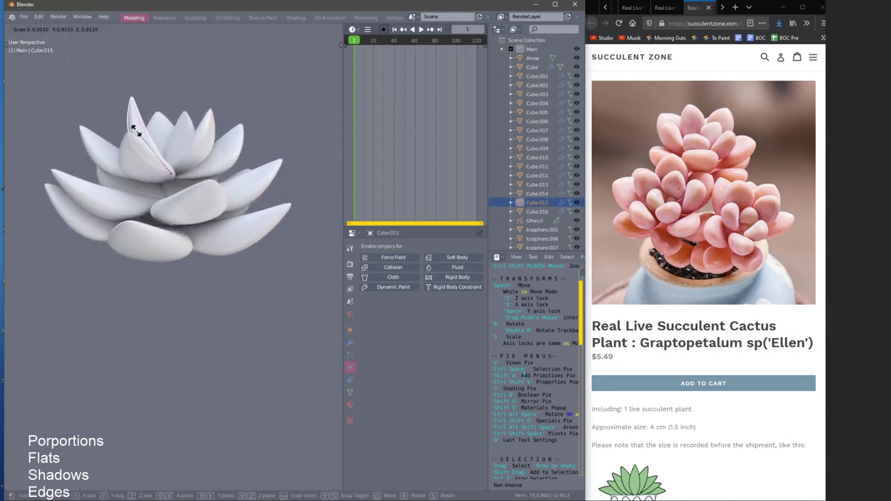
key("r")
left_click(133, 132)
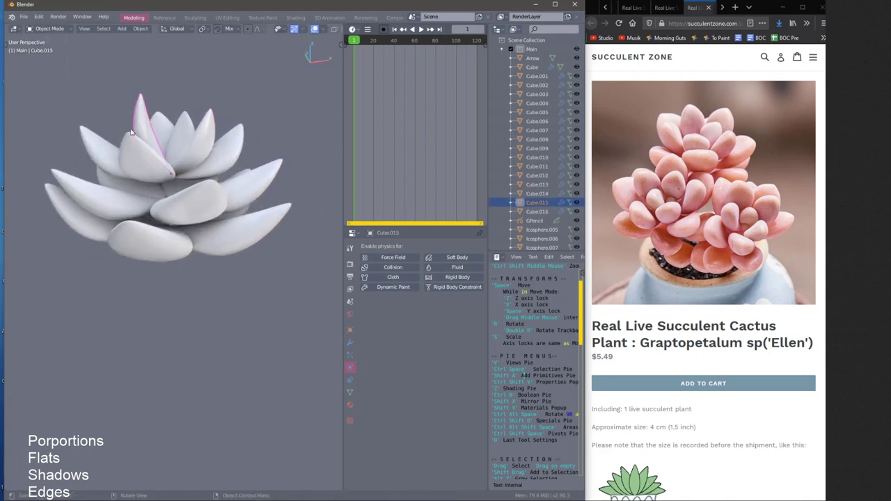
Duplicate the upright inner leaf and rotate the copy about Z to fill the rosette's center
middle_click_drag(176, 149, 120, 173)
key("shift+d")
left_click(178, 149)
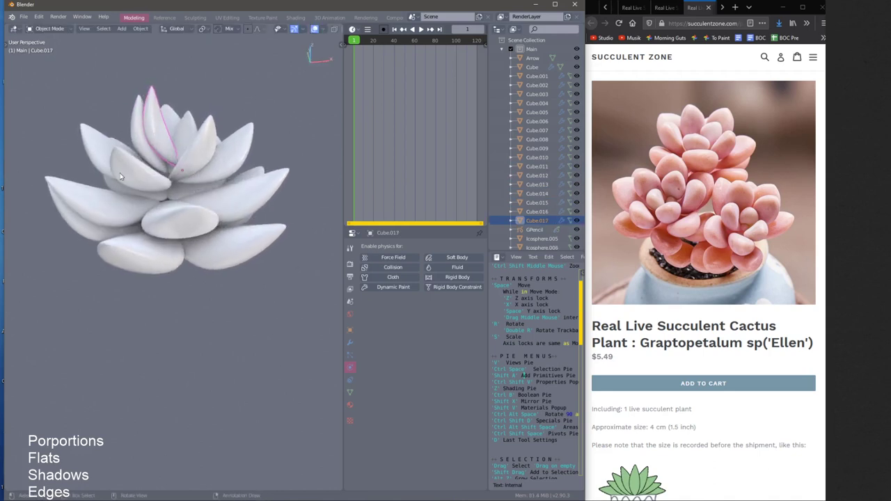
key("r")
key("z")
left_click(200, 115)
Reposition, tilt, and scale the new center leaf so it fits among the inner leaves
middle_click_drag(200, 115, 246, 172)
key("g")
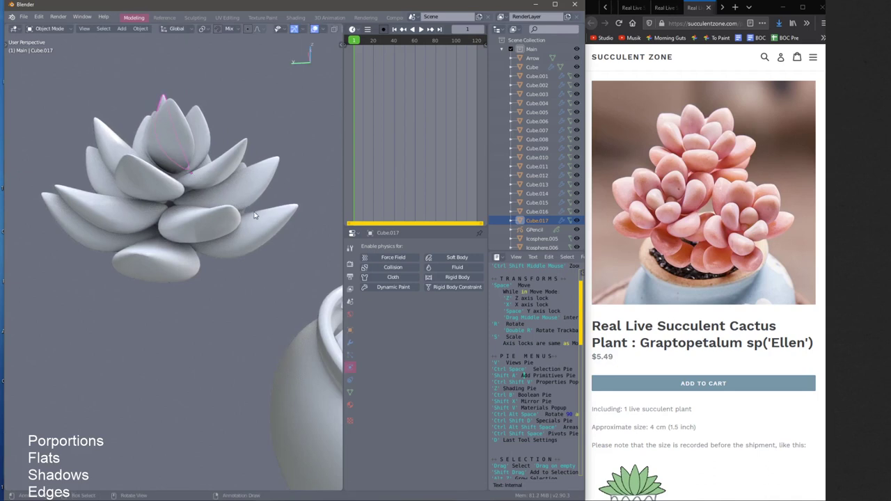
left_click(219, 227)
key("g")
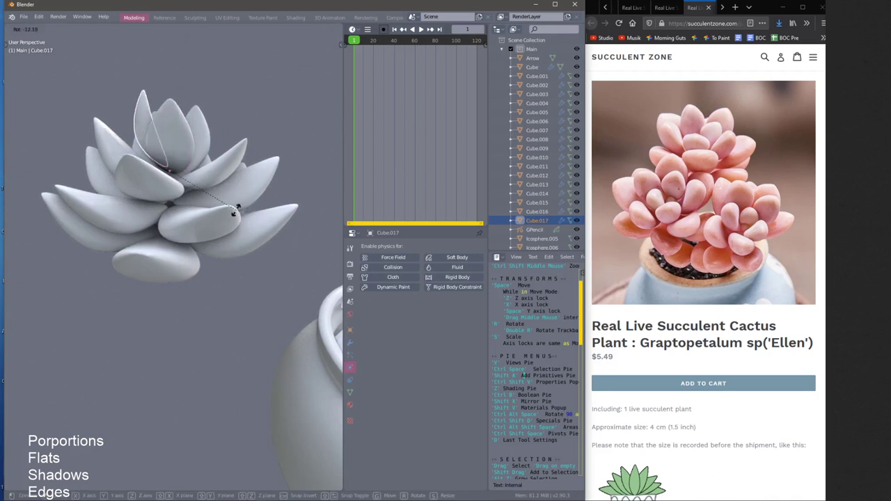
left_click(225, 217)
middle_click_drag(225, 217, 272, 274)
key("s")
left_click(271, 241)
key("g")
left_click(273, 235)
Move a side leaf of the third tier along Z, then adjust its tilt and position
scroll(272, 273, "down", 4)
middle_click_drag(159, 262, 178, 202)
left_click(211, 228)
left_click(179, 200)
key("g")
key("z")
left_click(187, 204)
key("r")
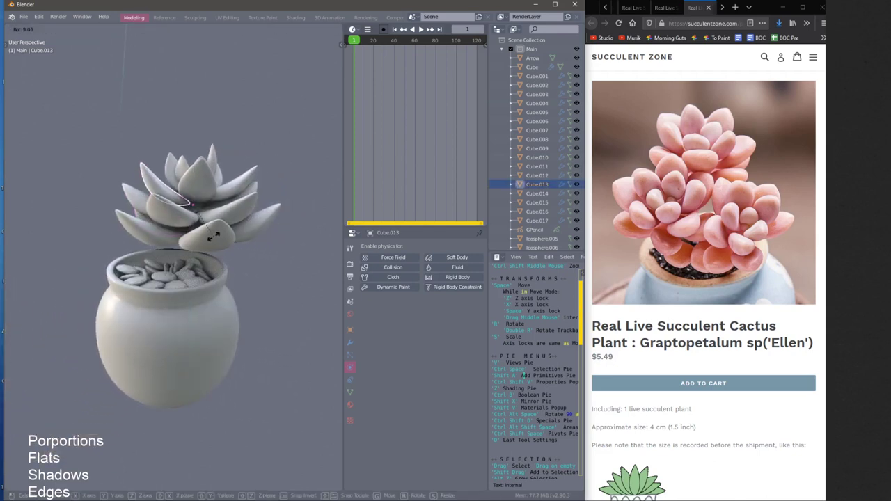
left_click(216, 237)
key("space")
left_click(216, 240)
Move two more third-tier leaves individually to fit them closer to the tier below
left_click(232, 204)
key("g")
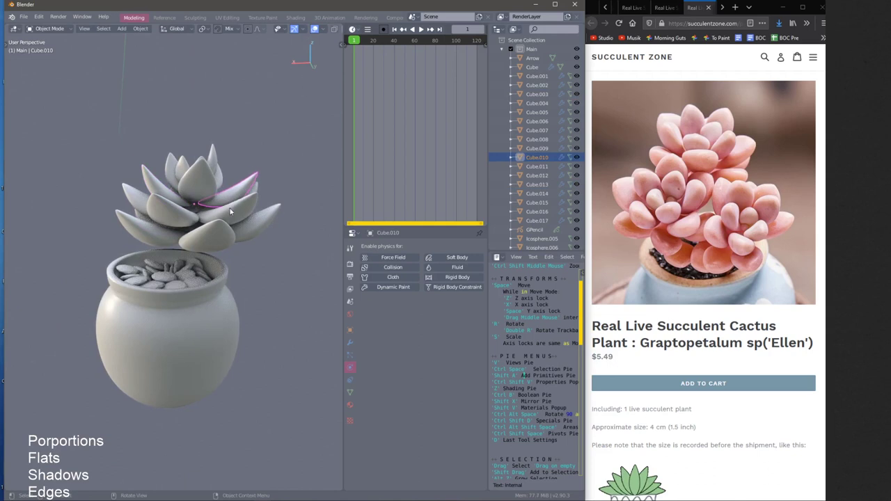
left_click(244, 197)
left_click(210, 188)
key("space")
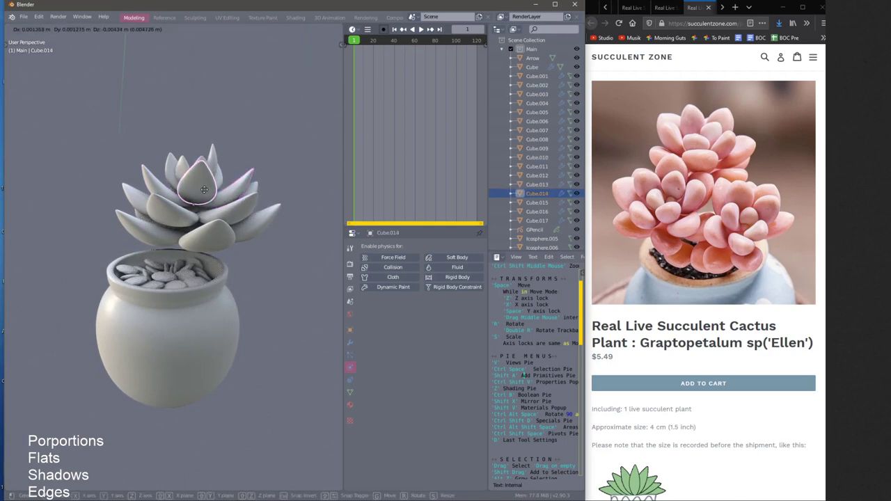
left_click(207, 194)
Nudge two further upper leaves, one after the other, to refine their placement in the rosette
middle_click_drag(207, 193, 278, 203)
left_click(224, 180)
key("space")
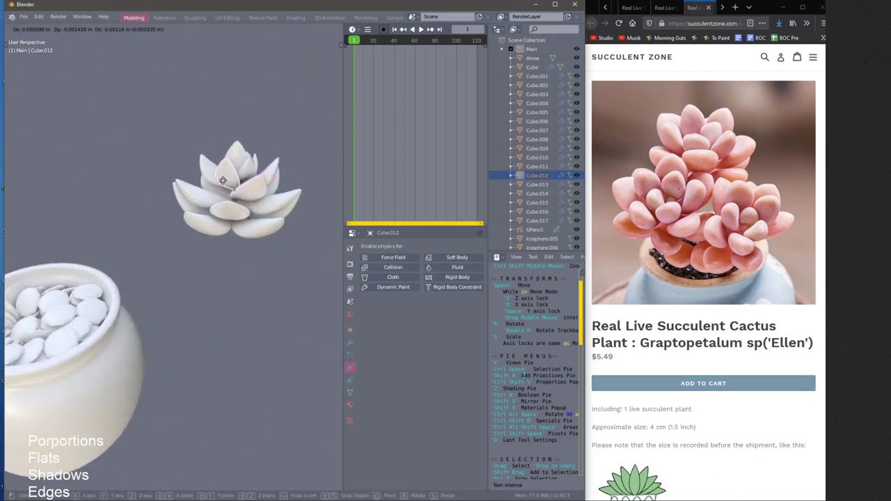
left_click(218, 183)
left_click(212, 181)
key("g")
left_click(209, 193)
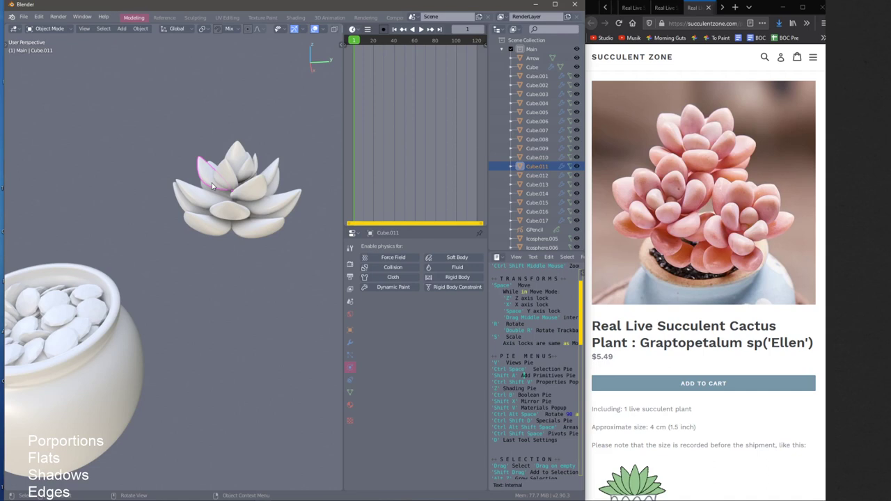
Select the side leaf of the third tier and enlarge the Properties editor by moving its borders with the neighbouring areas
middle_click_drag(212, 183, 255, 191)
left_click(249, 196)
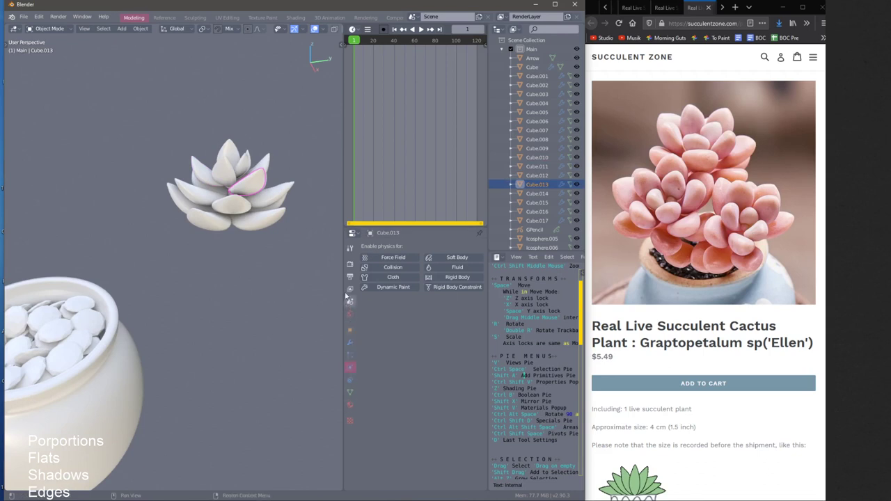
left_click_drag(345, 246, 278, 234)
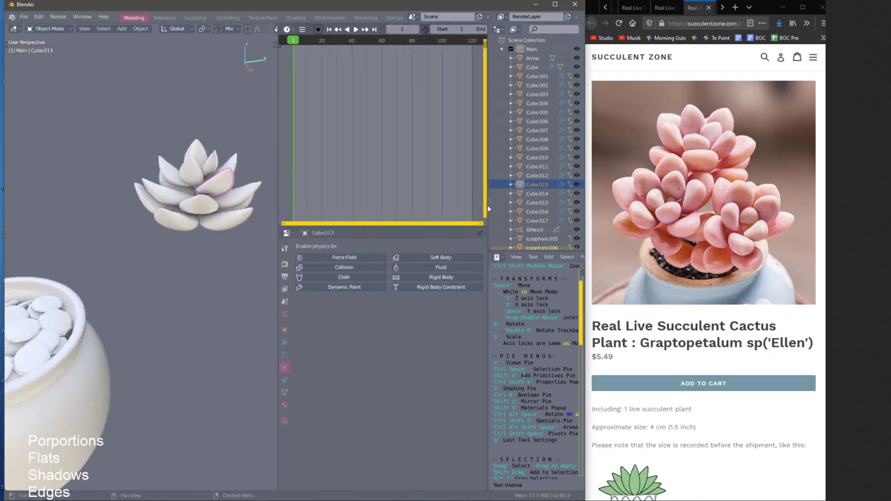
left_click_drag(464, 227, 461, 179)
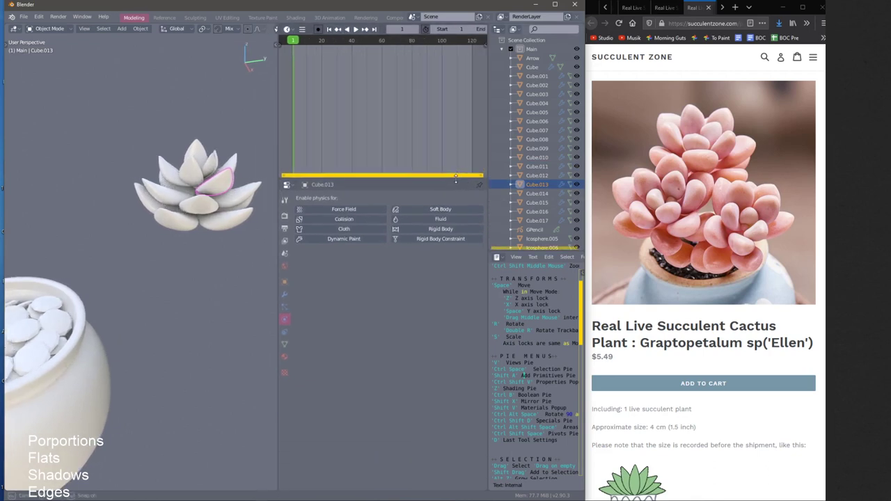
left_click_drag(278, 281, 260, 281)
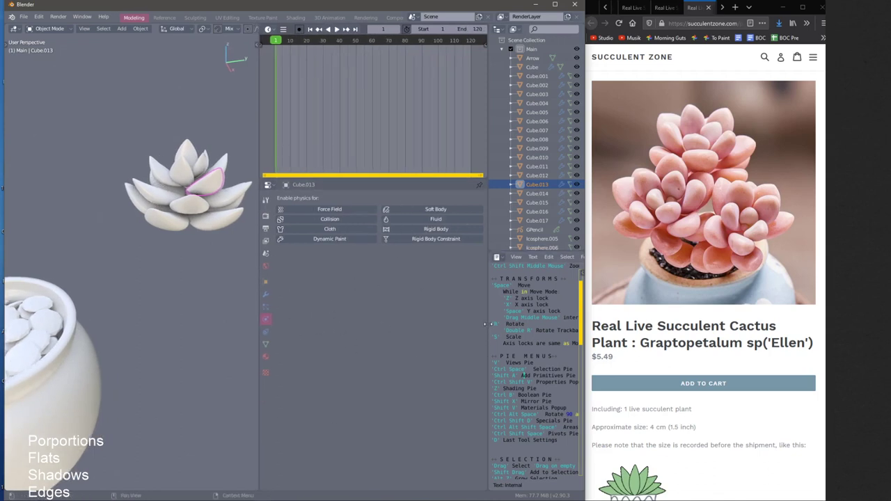
left_click_drag(487, 324, 509, 325)
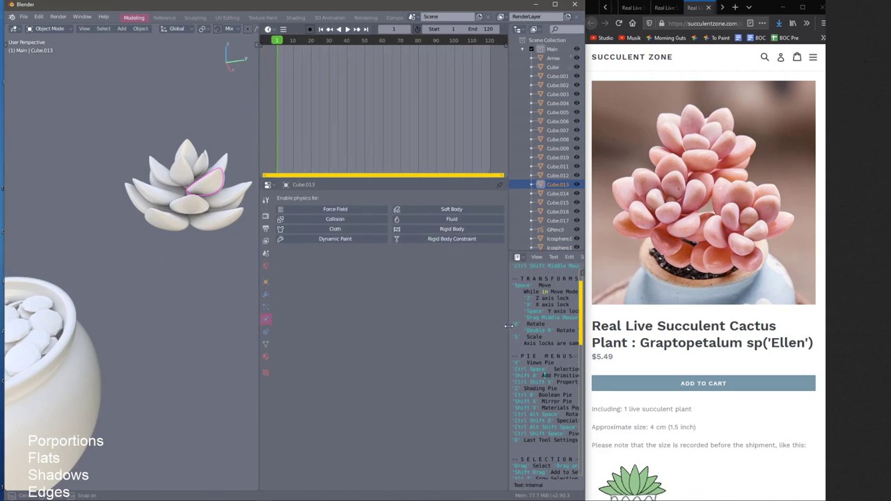
Show the editor types available for the area below the timeline and choose Properties
left_click(271, 185)
left_click(270, 185)
left_click(271, 186)
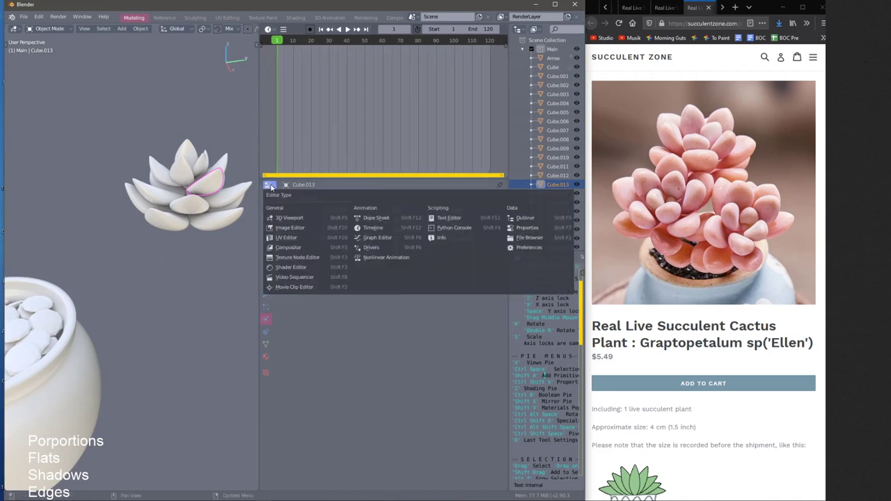
left_click(270, 186)
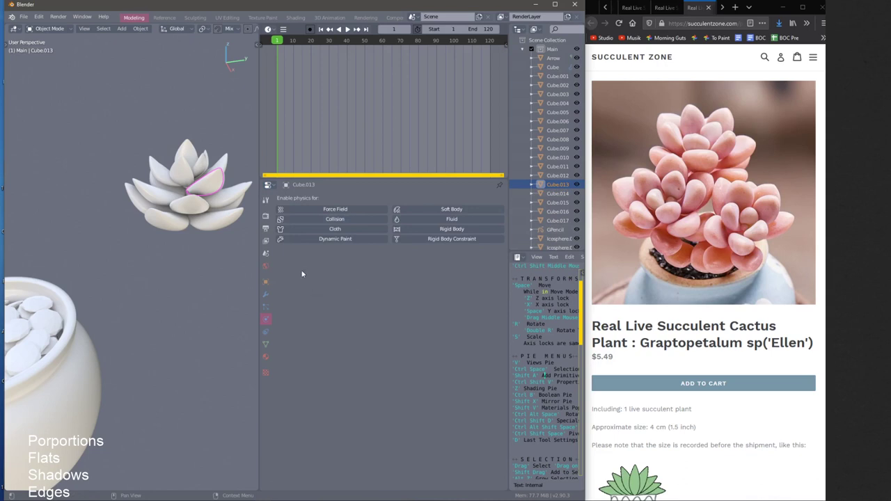
left_click(269, 186)
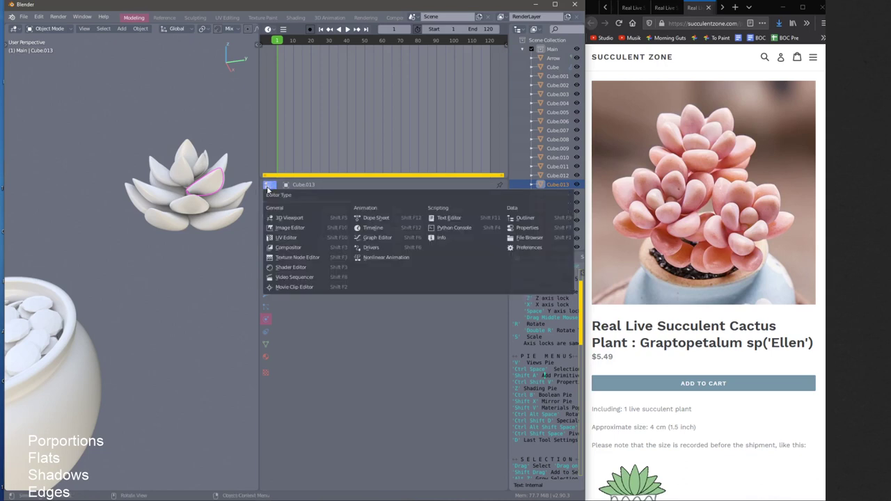
left_click(527, 228)
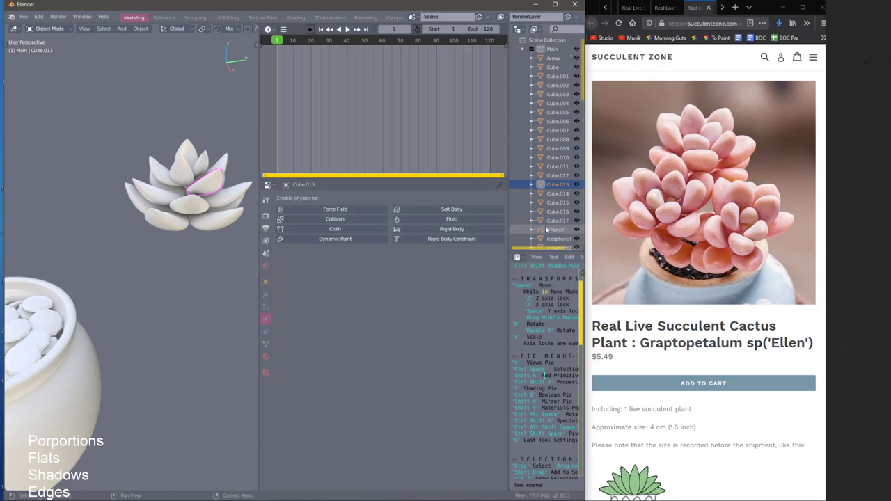
Switch the area below the timeline to the Shader Editor and add a new material to the selected leaf
left_click(268, 186)
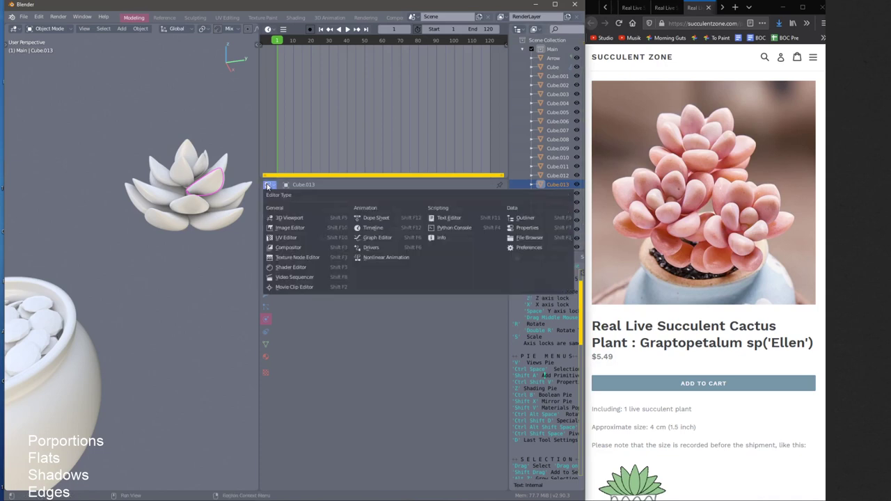
left_click(316, 270)
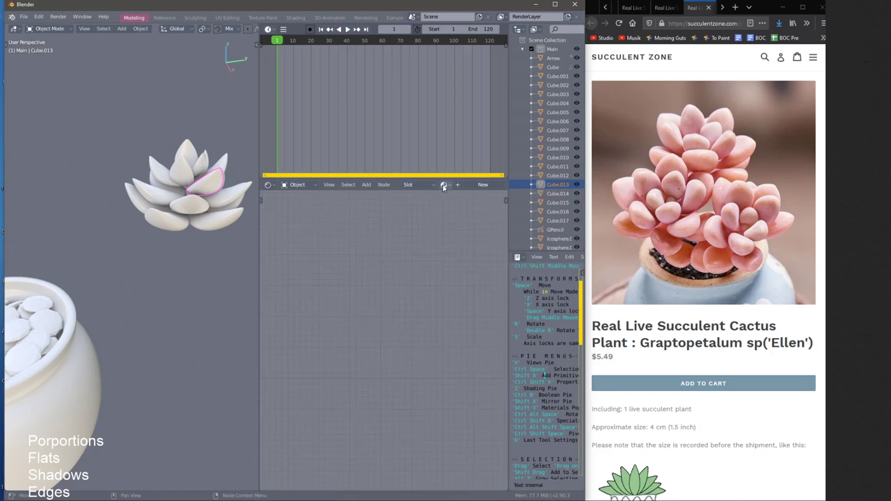
scroll(443, 187, "down", 4)
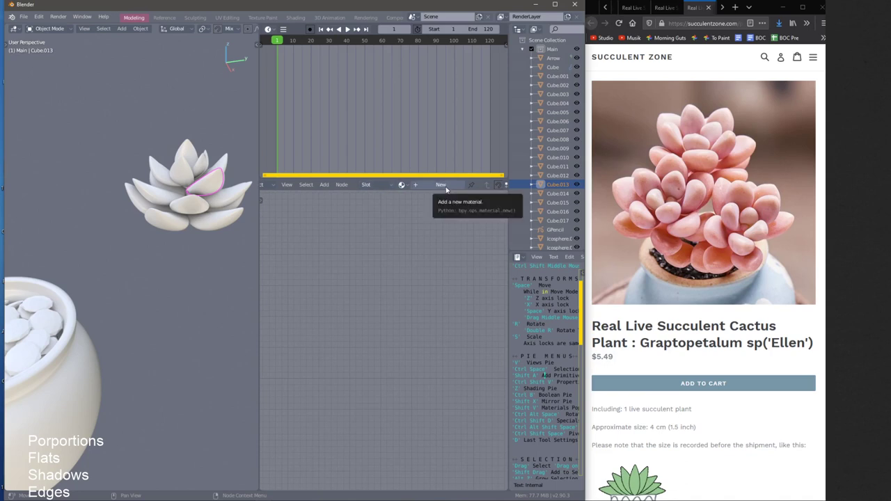
left_click(443, 185)
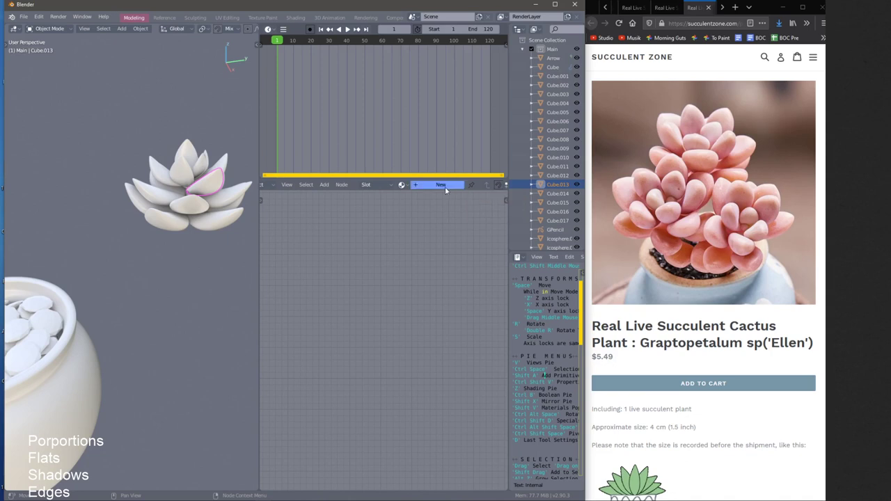
middle_click_drag(325, 291, 416, 248)
scroll(417, 248, "up", 2)
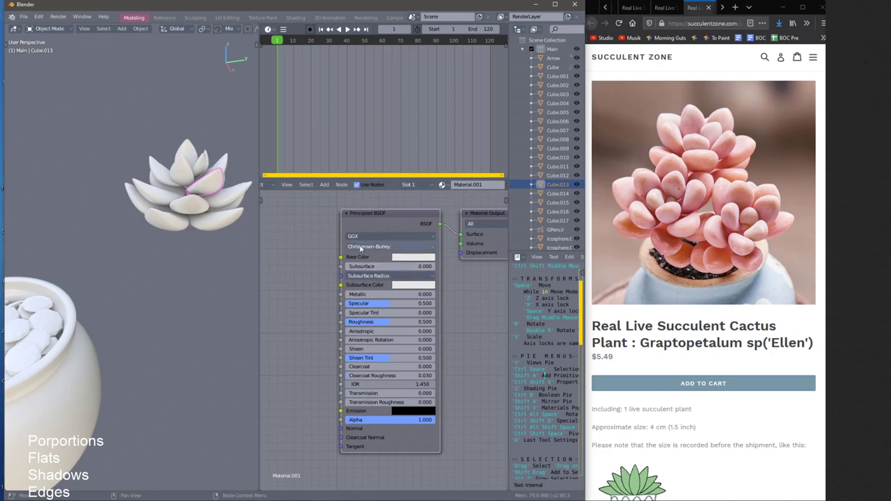
left_click_drag(369, 222, 364, 223)
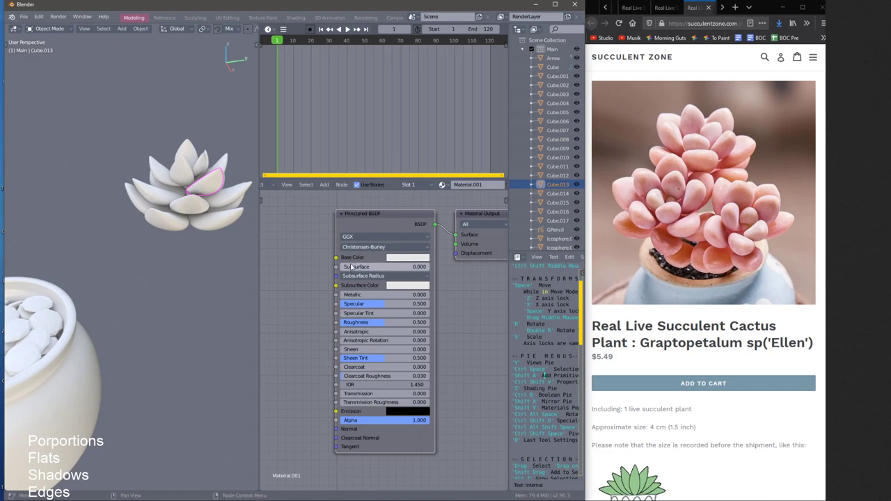
Set the Subsurface value of the leaf's Principled BSDF to 0.222 and examine the rosette up close
left_click_drag(354, 270, 373, 285)
middle_click_drag(211, 271, 250, 252)
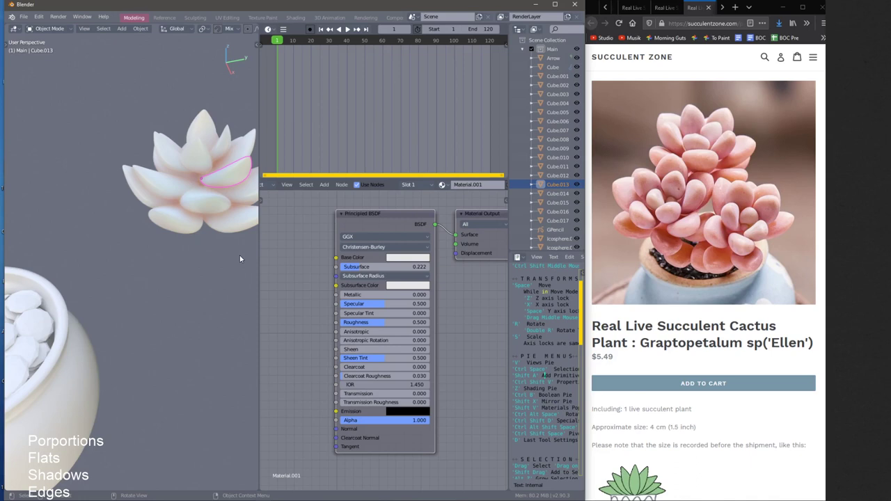
middle_click_drag(236, 197, 230, 240, "shift")
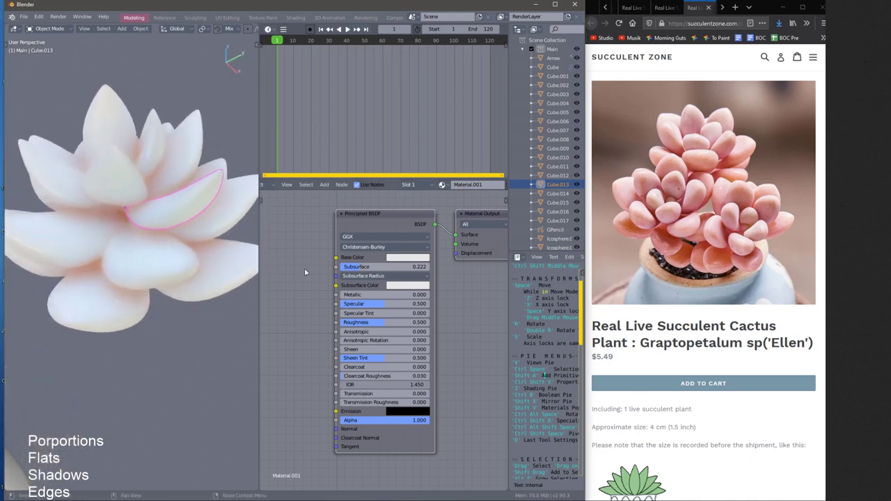
Try a magenta subsurface color on the leaf material, then set it to a saturated orange
left_click(393, 287)
left_click_drag(411, 191, 395, 168)
left_click_drag(449, 170, 452, 164)
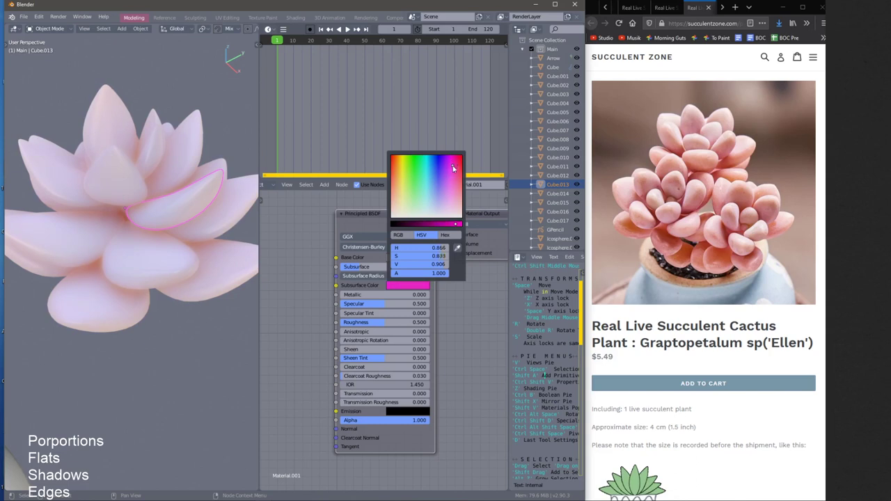
left_click(396, 165)
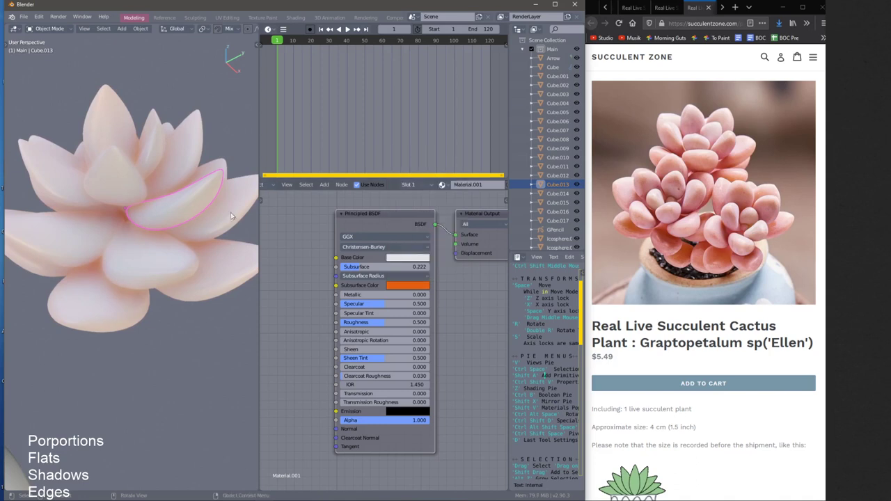
middle_click_drag(323, 291, 316, 292)
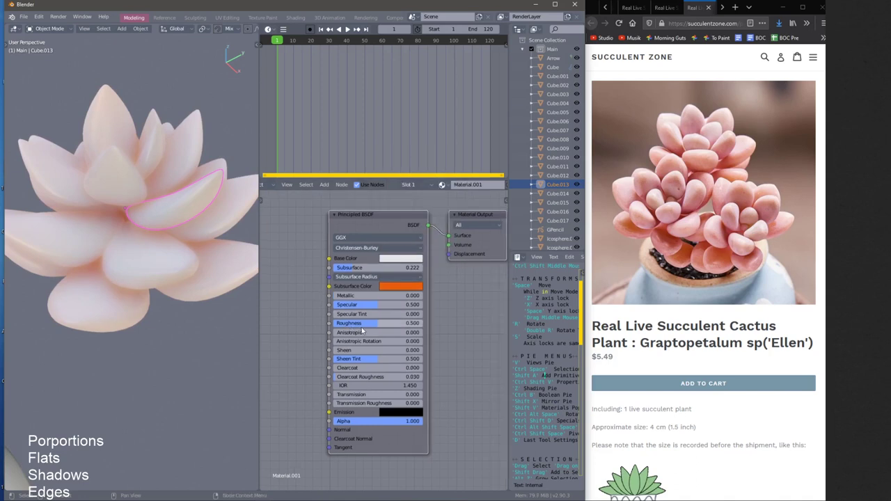
Try the leaf material's Roughness at 1.000, then lower it to 0.433
middle_click_drag(373, 333, 352, 319)
mouse_move(182, 220)
middle_mouse_down()
mouse_move(163, 206)
mouse_move(188, 230)
middle_mouse_up()
left_click_drag(346, 312, 368, 314)
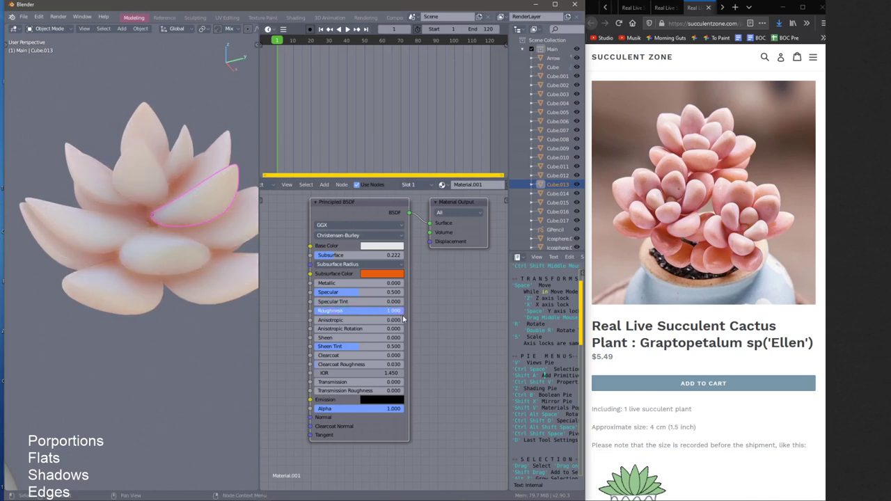
left_click_drag(403, 318, 340, 321)
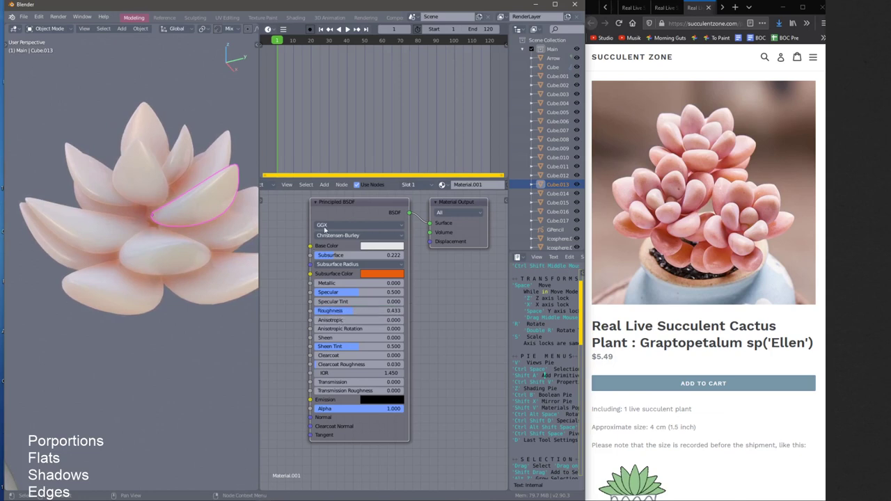
scroll(299, 225, "down", 5)
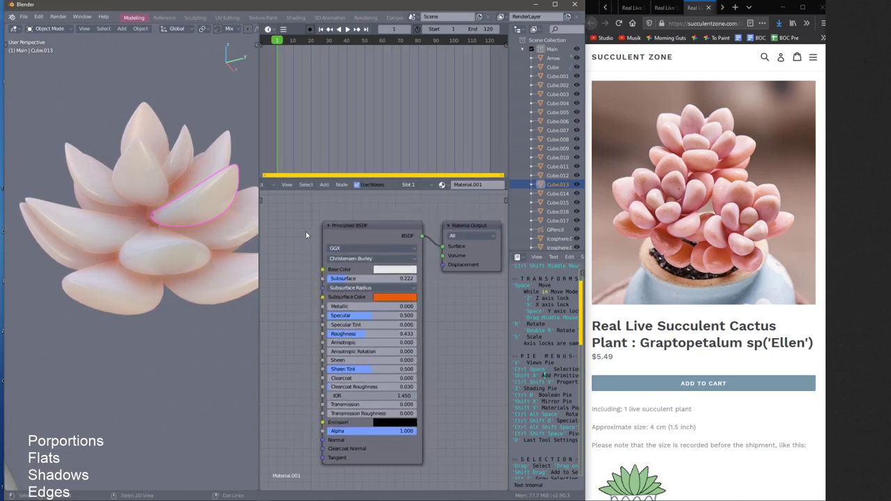
Set the leaf material's Subsurface to 0.258 and inspect the succulent from different angles
middle_click_drag(183, 183, 207, 202)
scroll(276, 188, "up", 3)
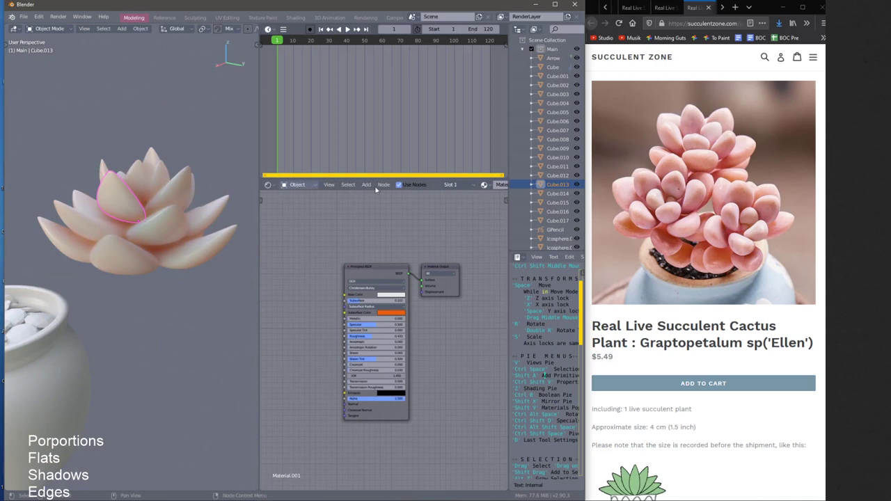
scroll(341, 278, "up", 4)
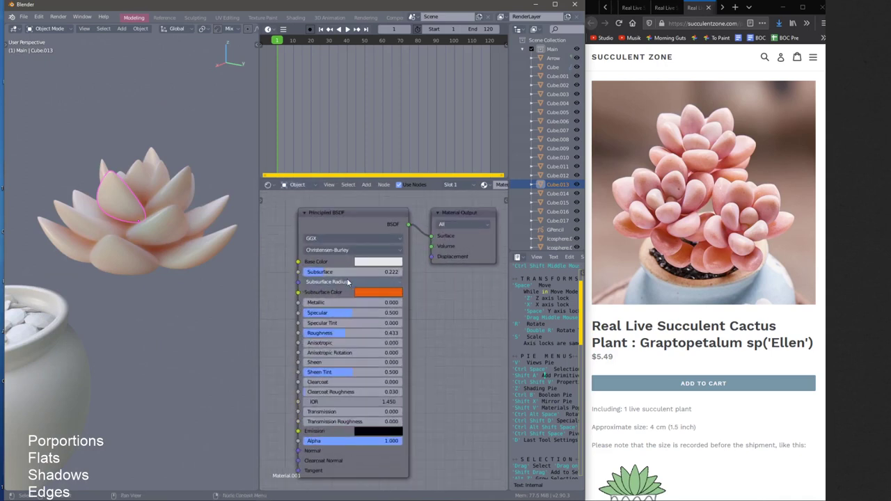
mouse_move(334, 278)
left_mouse_down()
mouse_move(376, 279)
mouse_move(325, 281)
mouse_move(333, 282)
left_mouse_up()
middle_click_drag(185, 211, 246, 233)
middle_click_drag(319, 246, 339, 249)
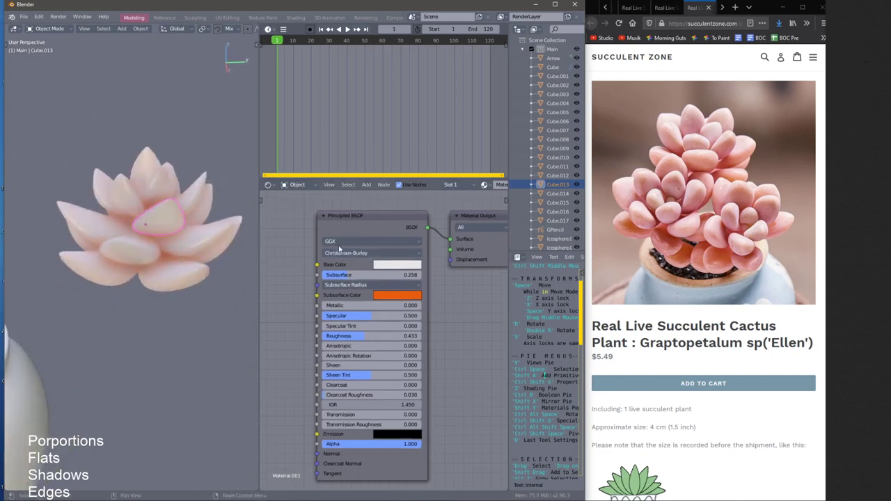
Delete the Principled BSDF and Material Output nodes from the leaf material
left_click(355, 222)
key("x")
left_click(466, 217)
key("x")
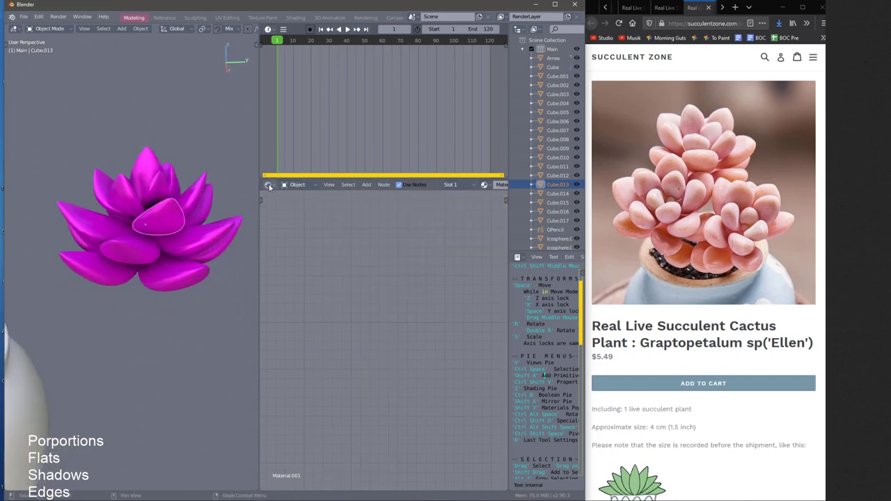
Switch the area below the timeline to the Properties editor and show its available editor types
left_click(269, 184)
left_click(526, 228)
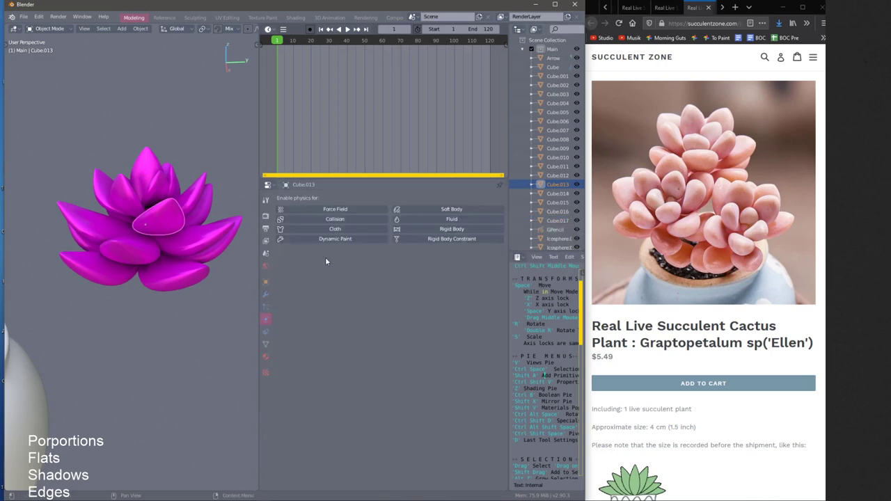
left_click(269, 185)
left_click(269, 185)
left_click(269, 185)
left_click(269, 185)
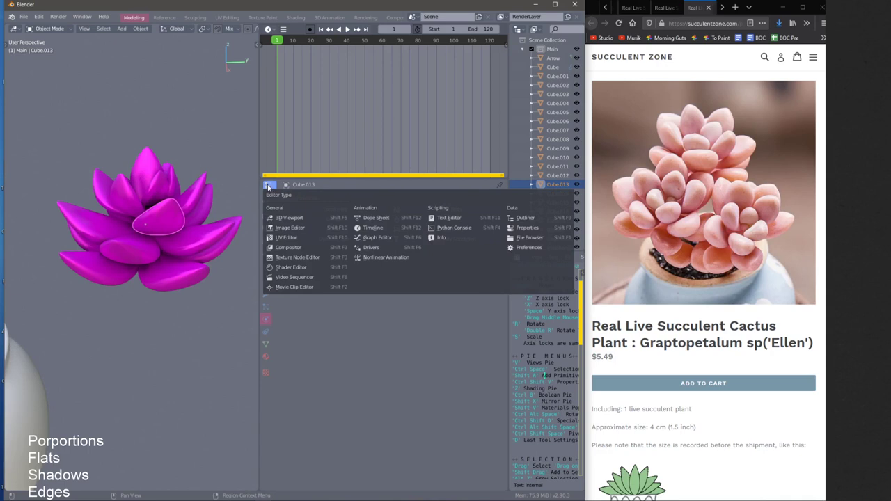
Set the area below the timeline to the Shader Editor and replace the leaf's emptied material with a new one
left_click(290, 269)
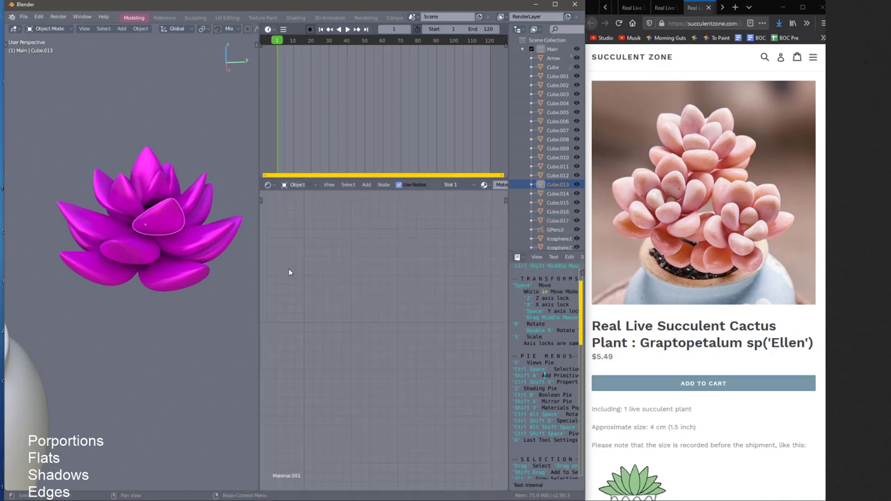
middle_click_drag(430, 186, 293, 187)
left_click(448, 185)
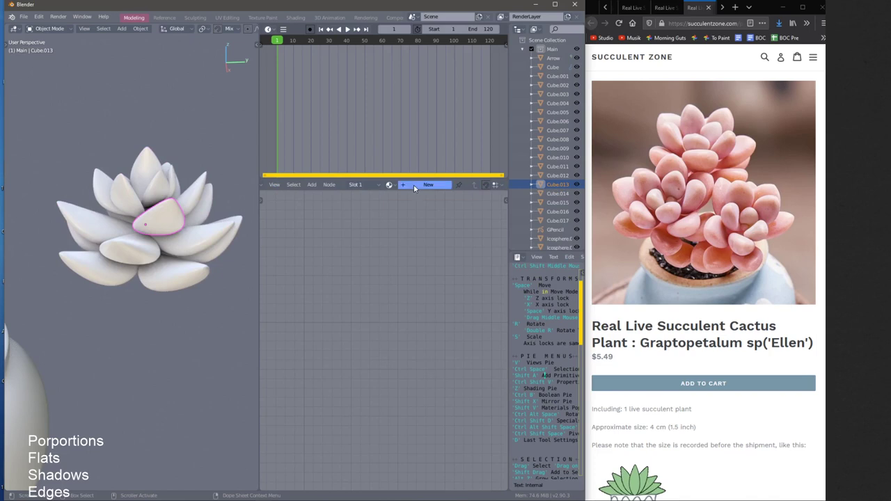
left_click(413, 185)
scroll(380, 268, "down", 5)
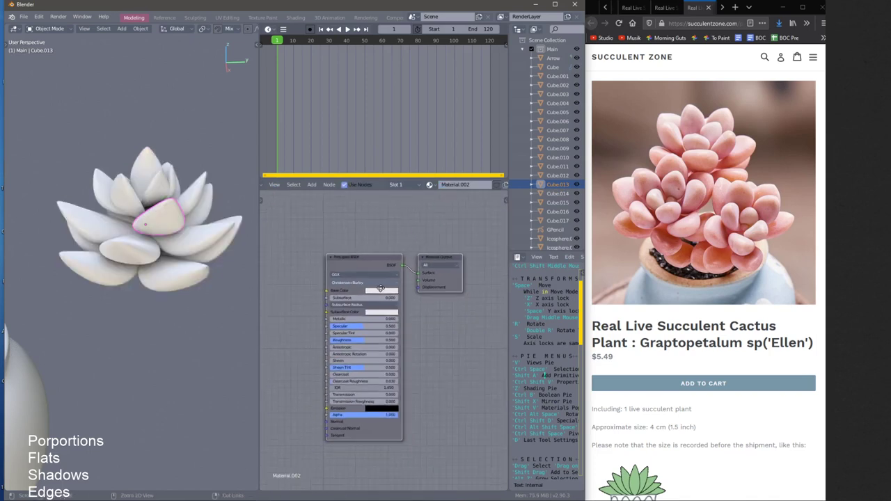
middle_click_drag(385, 190, 447, 185)
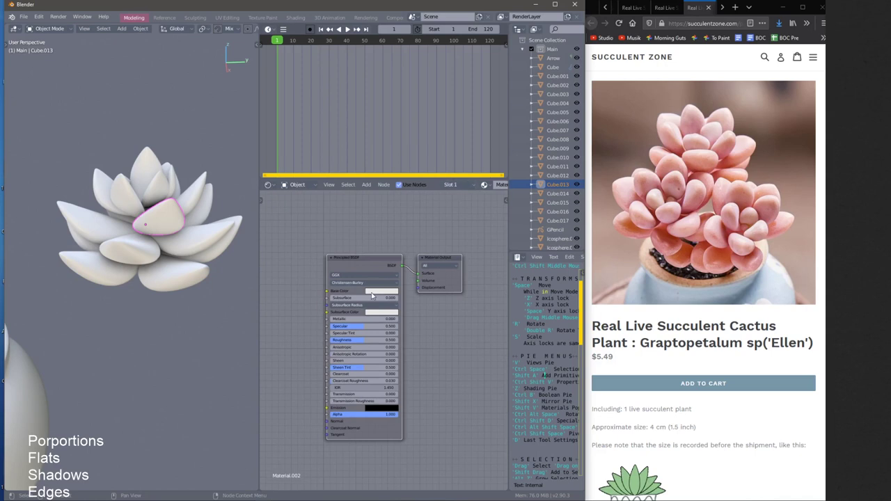
Set the new leaf material's Subsurface to 0.342 and its subsurface color to a saturated pinkish red
left_click_drag(347, 302, 368, 305)
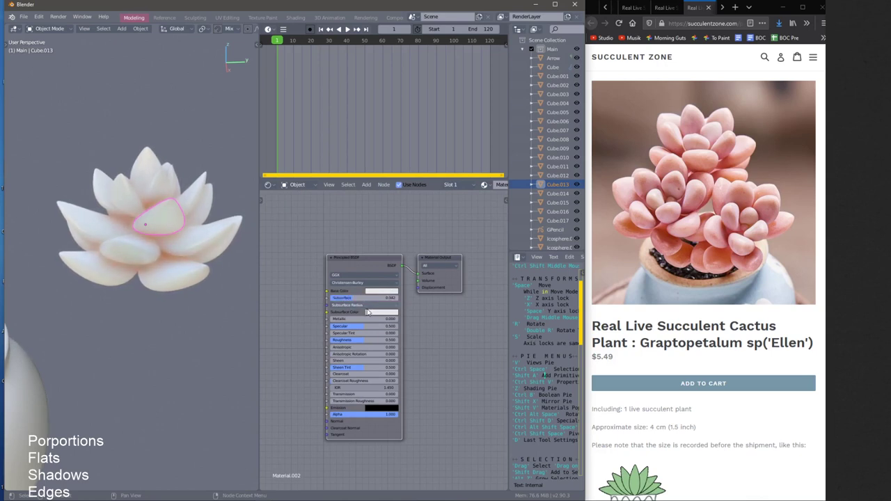
left_click(370, 312)
left_click_drag(409, 239, 421, 240)
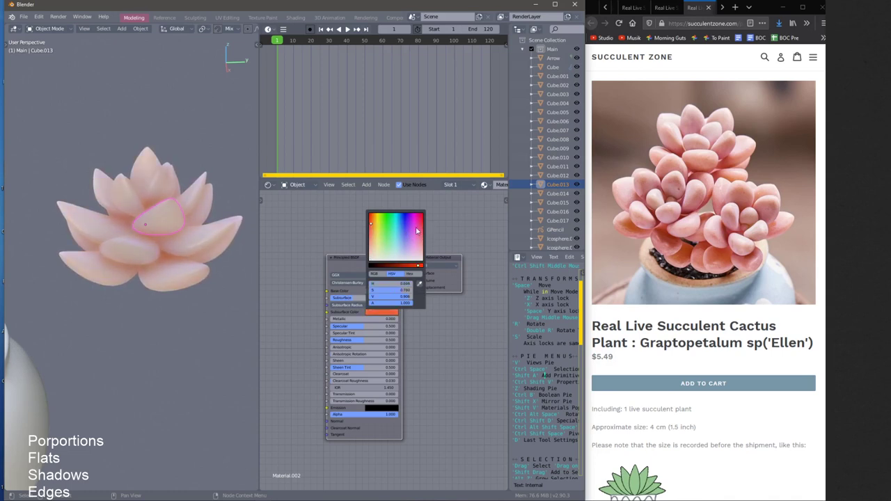
left_click_drag(408, 266, 419, 266)
middle_click_drag(108, 302, 134, 244, "shift")
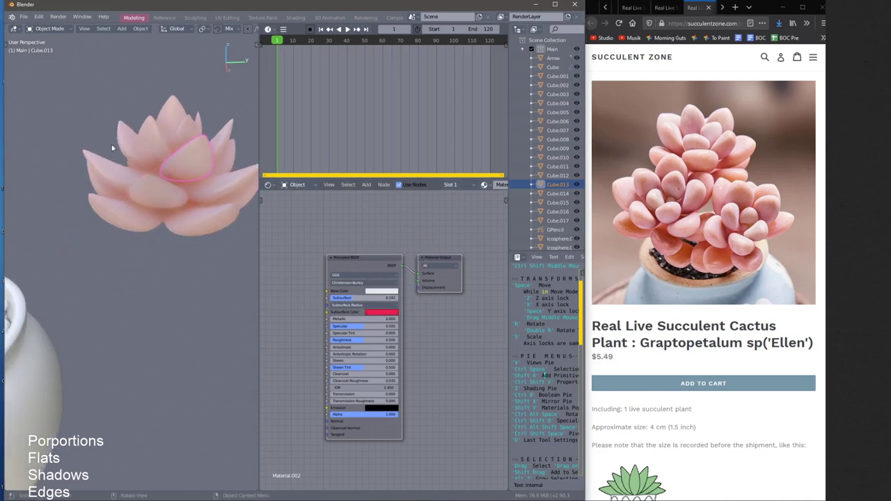
Select all the succulent's leaves and move the whole rosette over the pot's opening
left_click_drag(86, 93, 230, 226)
mouse_move(181, 218)
middle_mouse_down("ctrl")
mouse_move(126, 245)
mouse_move(186, 218)
middle_mouse_up("ctrl")
key("space")
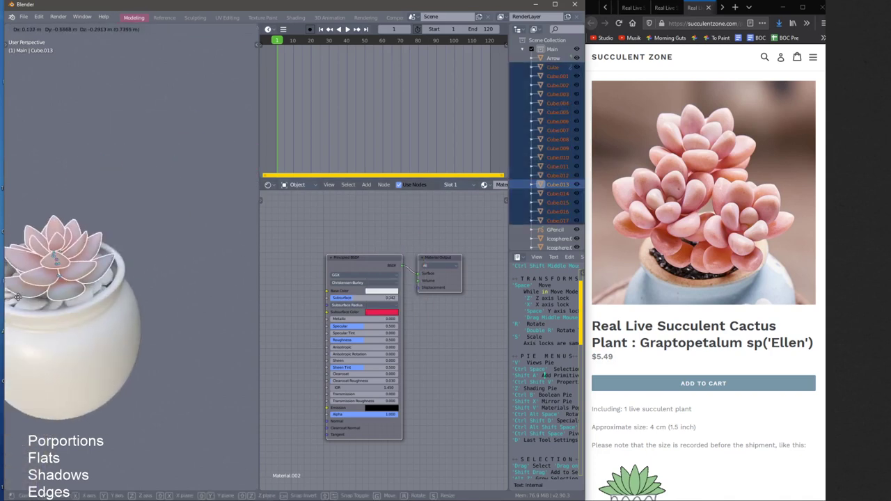
left_click(50, 289)
middle_click_drag(50, 288, 149, 275, "shift")
key("space")
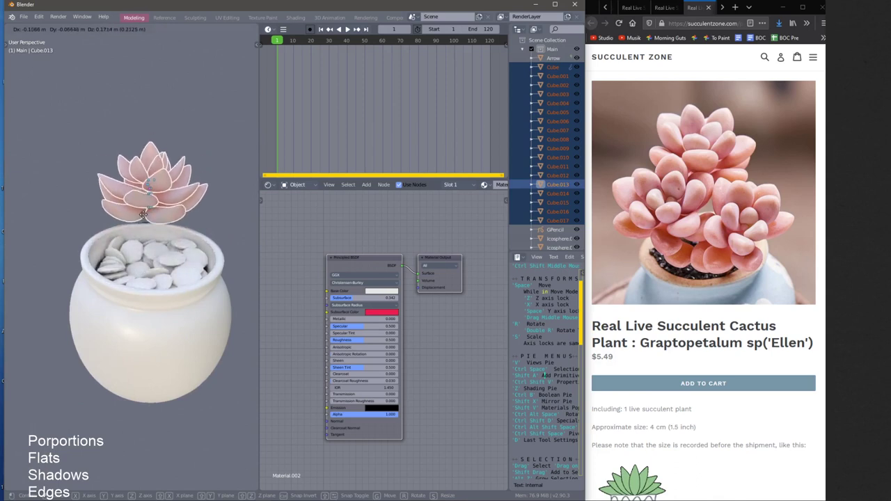
left_click(142, 223)
Center the rosette over the pebbles and adjust its height in the pot along the Z axis
scroll(144, 214, "up", 5)
middle_click_drag(144, 215, 135, 351, "ctrl")
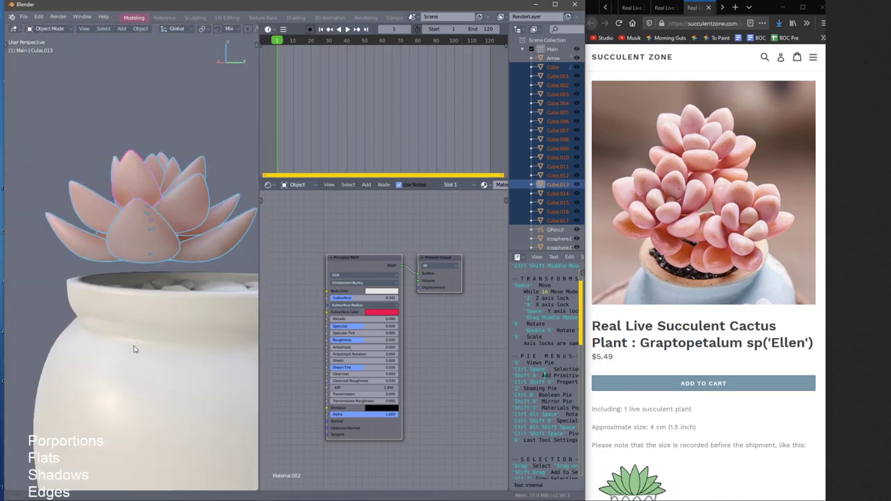
middle_click_drag(143, 230, 185, 216)
key("space")
left_click(174, 258)
key("space")
left_click(174, 218)
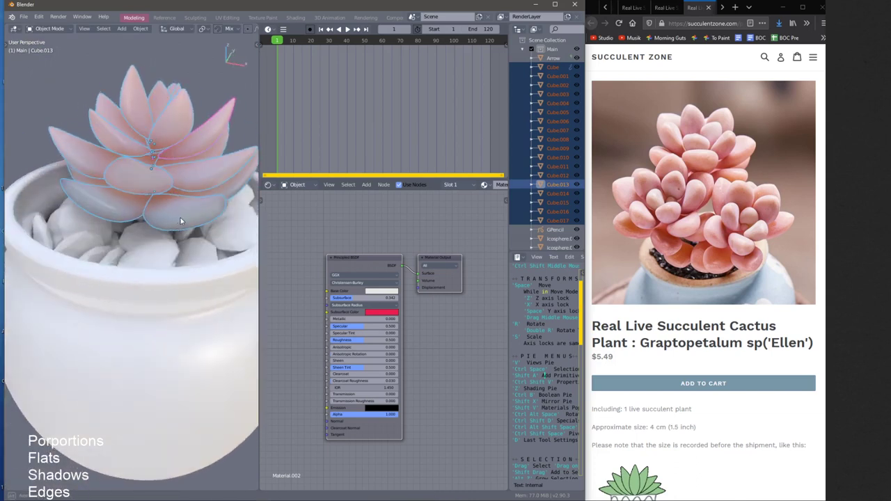
key("g")
key("z")
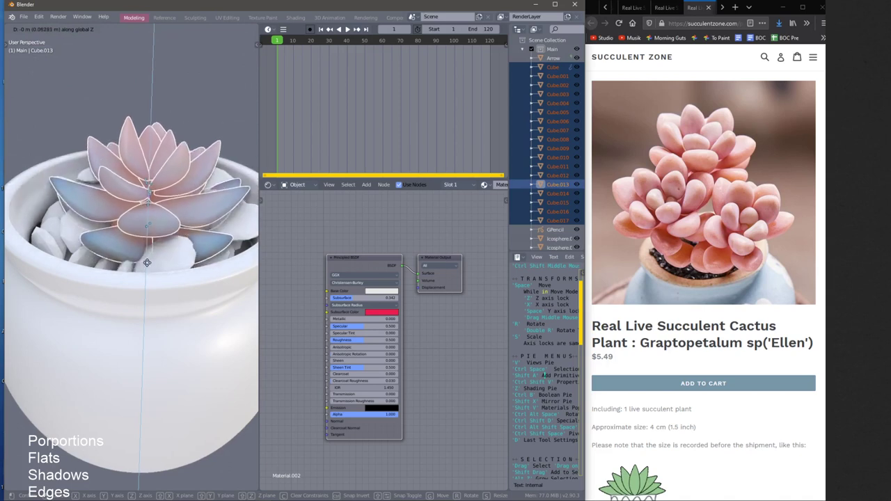
left_click(147, 266)
Scale up the rosette to fill more of the pot's opening and adjust its height along the Z axis
middle_click_drag(147, 266, 206, 252)
key("s")
left_click(221, 273)
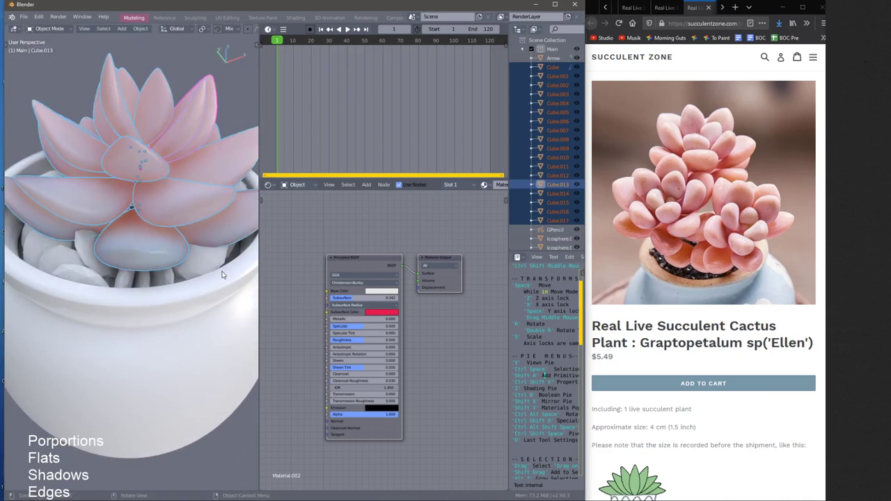
key("space")
key("z")
left_click(202, 257)
middle_click_drag(202, 257, 152, 205)
key("space")
key("z")
left_click(183, 274)
Reselect all the leaves and scale the rosette up slightly to nearly span the pot's rim
key("alt+a")
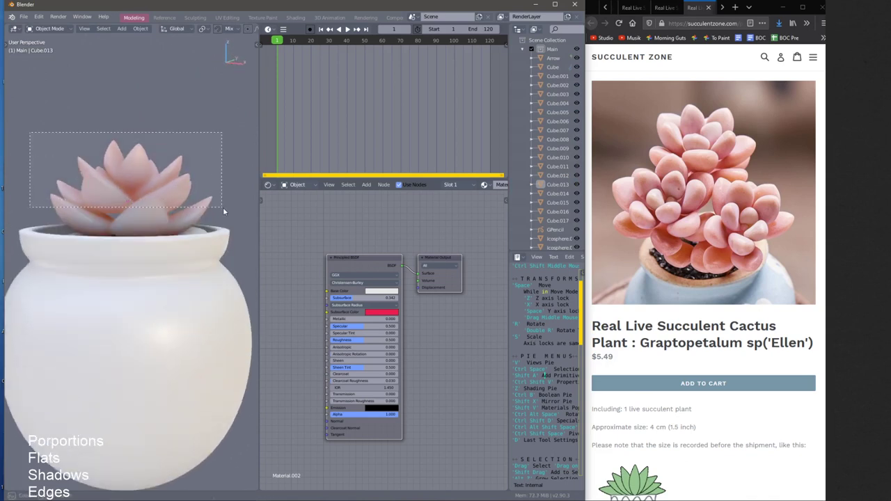
left_click_drag(223, 206, 223, 207)
key("s")
left_click(221, 235)
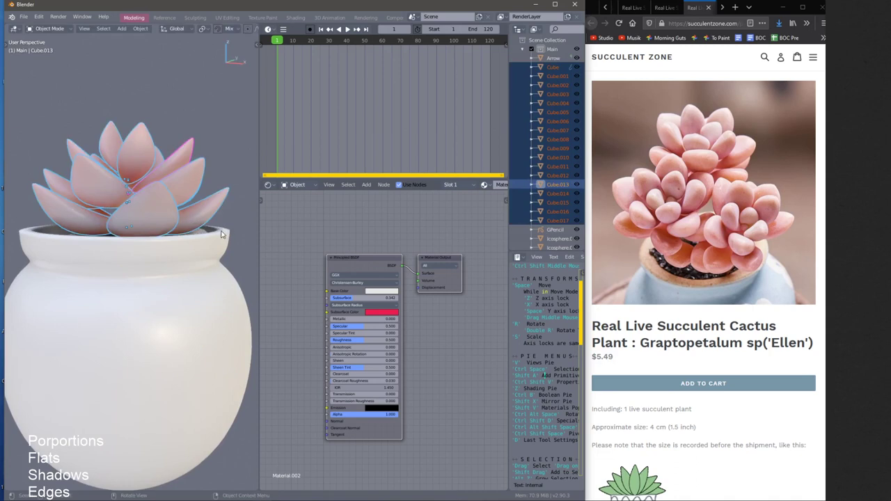
Reselect all of the succulent's leaves and shift the whole rosette within the pot's opening
key("alt+a")
middle_click_drag(222, 235, 167, 300)
left_click(147, 333)
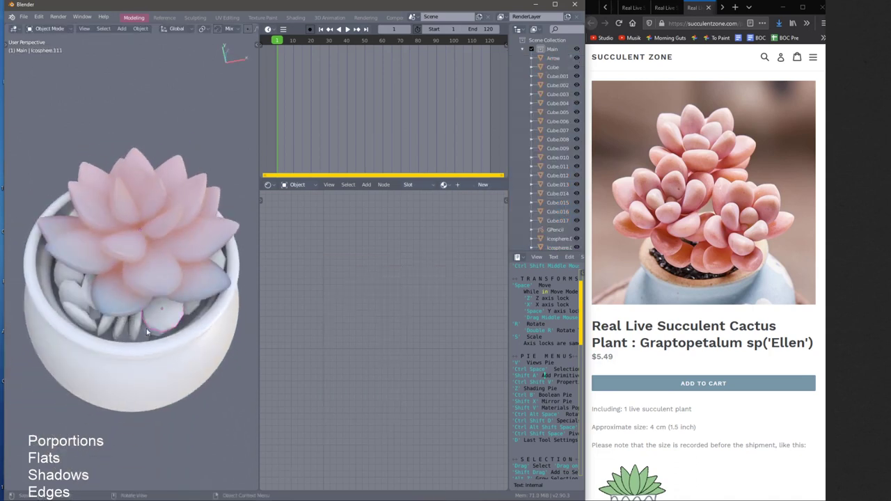
middle_click_drag(137, 338, 237, 271)
left_click_drag(28, 124, 202, 199)
key("space")
left_click(189, 229)
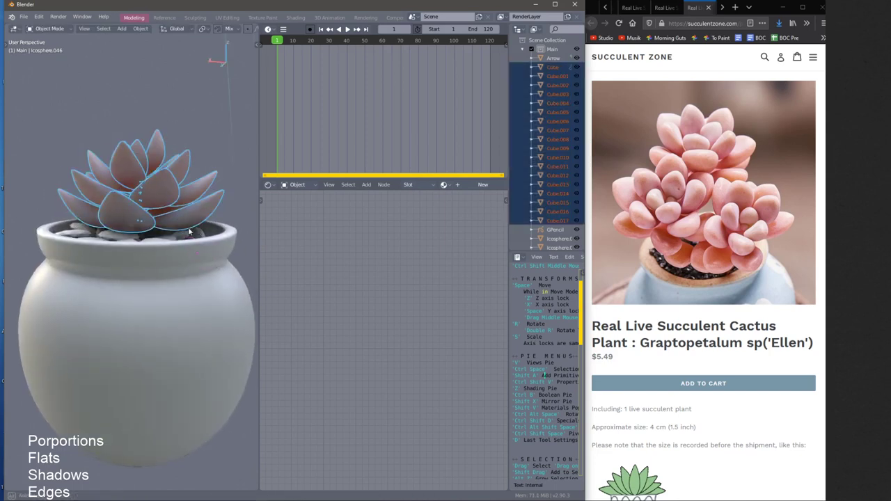
Scale the rosette up by a factor of about 1.14 and reposition it over the pebbles, leaving nothing selected
middle_click_drag(189, 228, 111, 229)
key("space")
left_click(109, 226)
key("s")
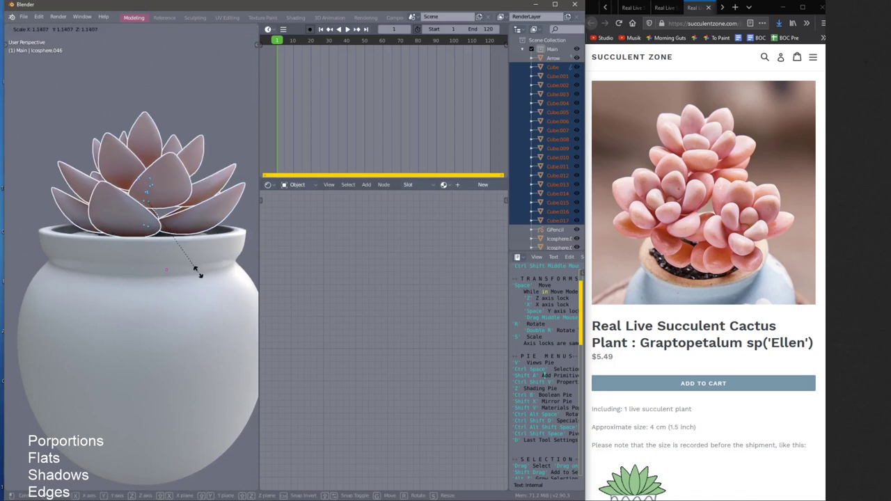
left_click(197, 274)
key("space")
left_click(195, 265)
middle_click_drag(195, 265, 192, 276)
key("a")
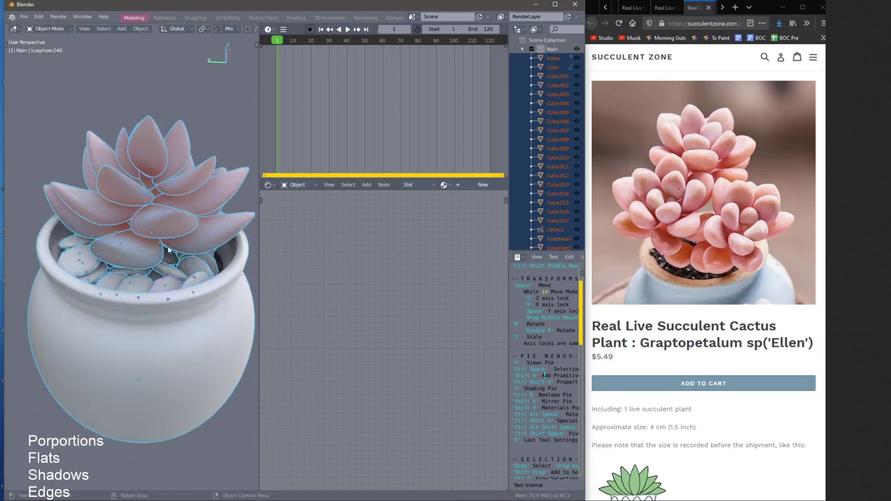
key("alt+a")
Select a single outer leaf of the rosette and scale it down slightly
middle_click_drag(170, 239, 99, 226)
left_click(130, 240)
key("g")
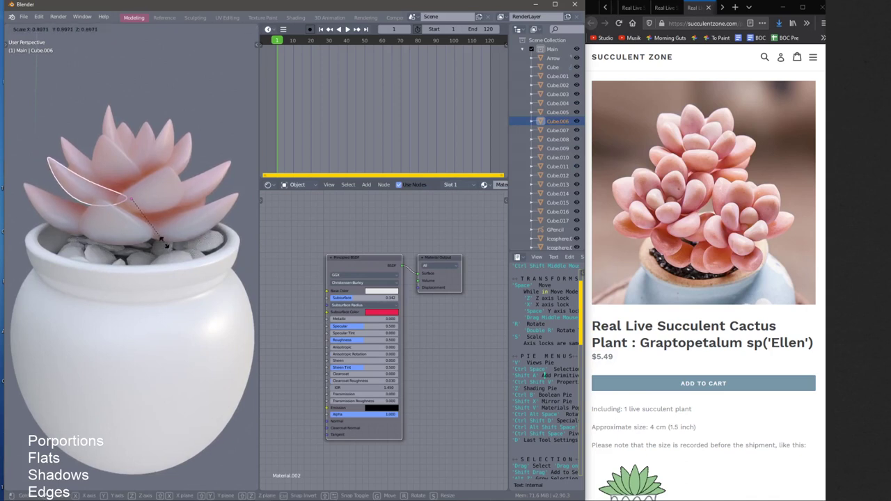
left_click(160, 246)
middle_click_drag(162, 236, 189, 245)
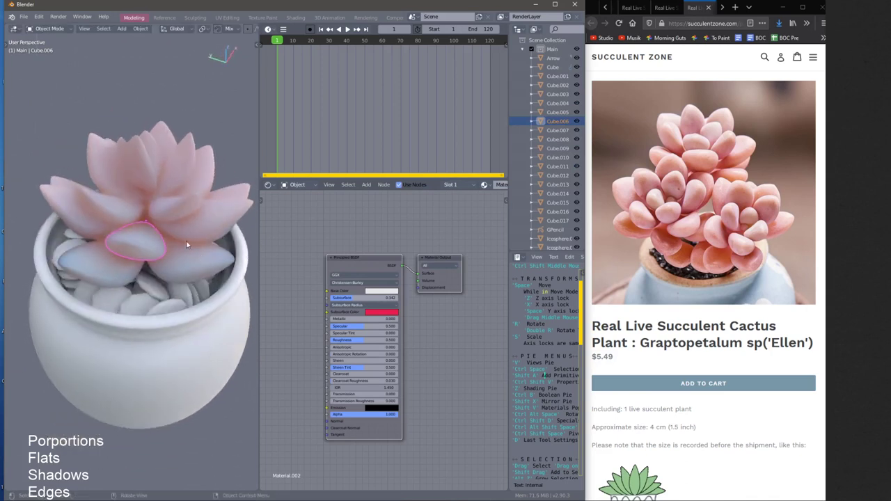
middle_click_drag(195, 211, 155, 182)
scroll(130, 234, "down", 4)
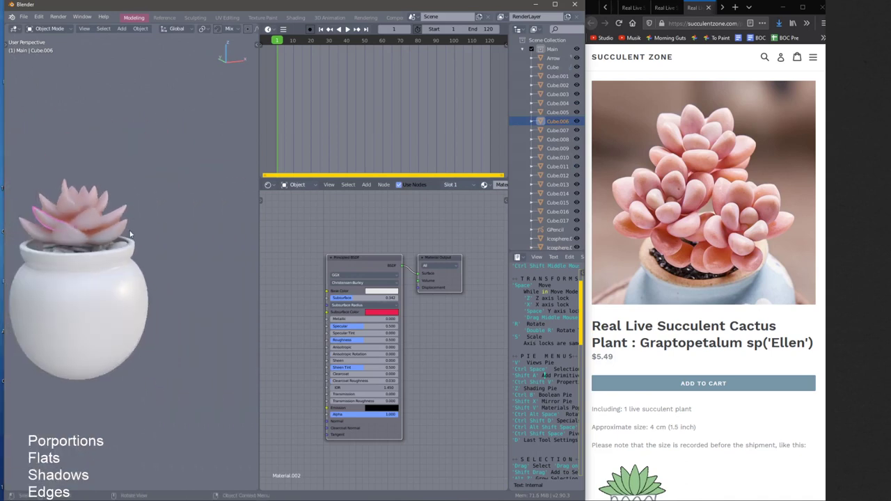
Make room beside the Principled BSDF node and add a Musgrave Texture node in front of it
middle_click_drag(351, 291, 358, 277)
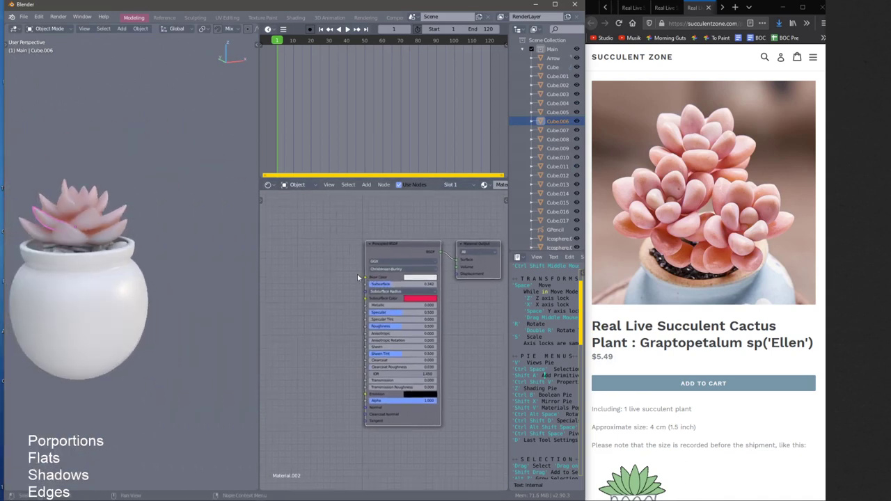
scroll(97, 205, "up", 10)
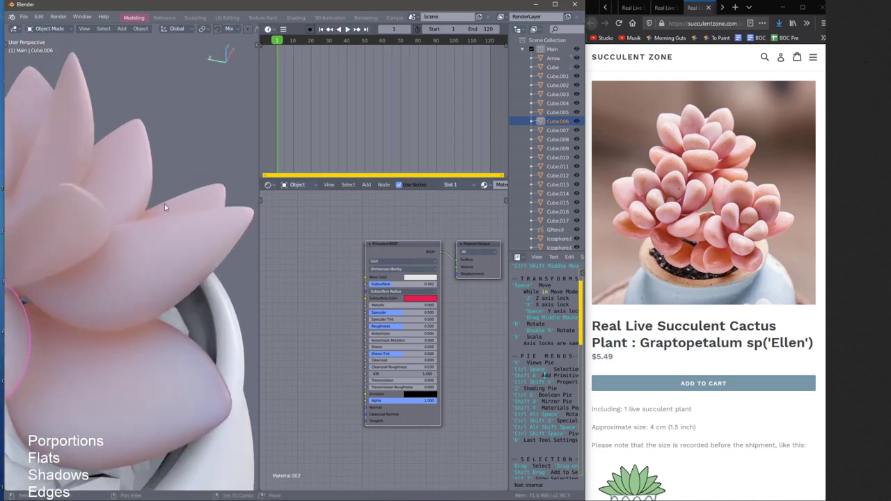
middle_click_drag(168, 213, 145, 219)
middle_click_drag(340, 289, 356, 288)
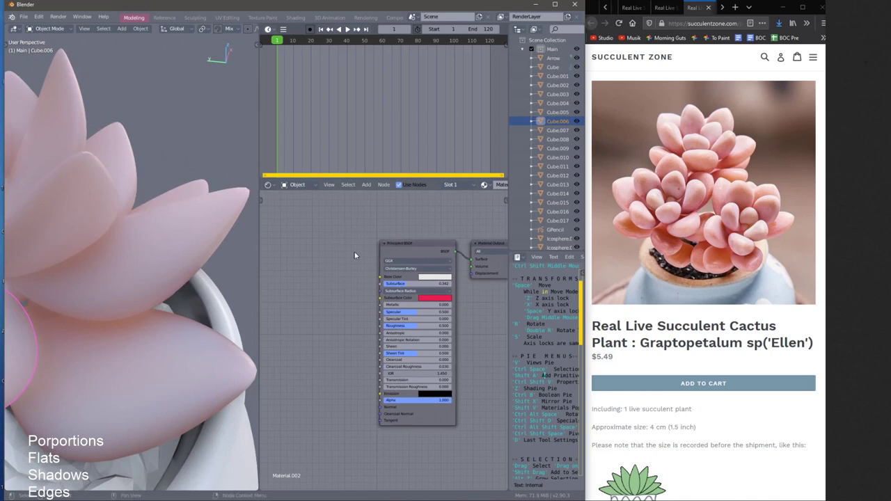
left_click_drag(411, 248, 418, 255)
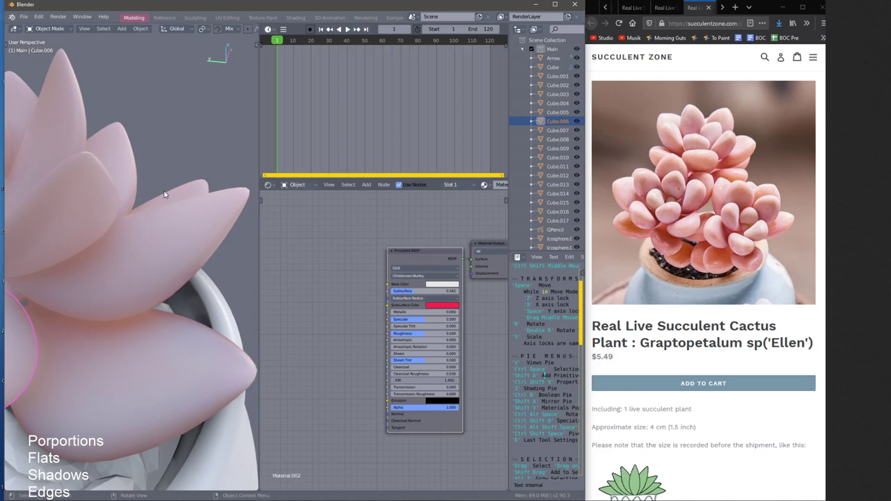
scroll(307, 268, "up", 2)
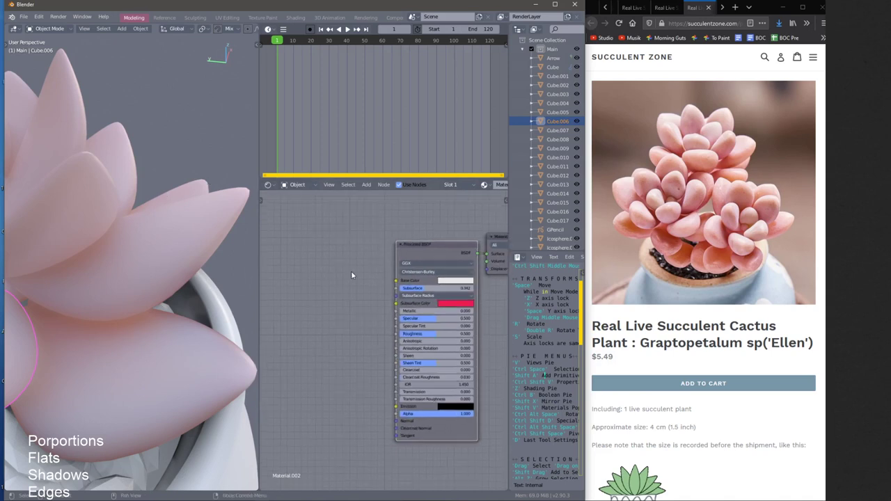
key("shift+a")
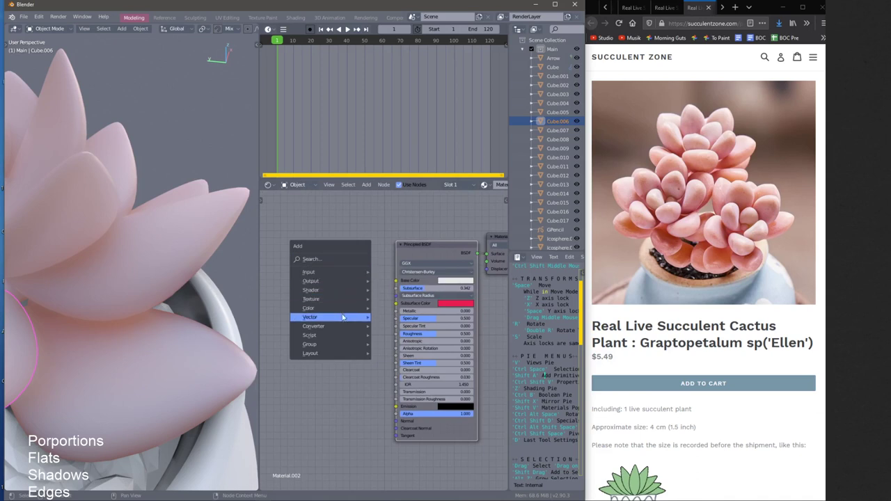
mouse_move(349, 300)
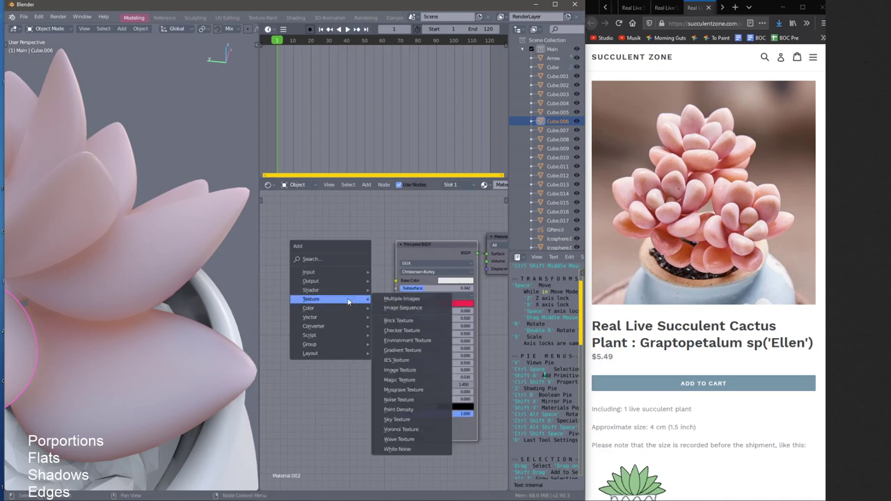
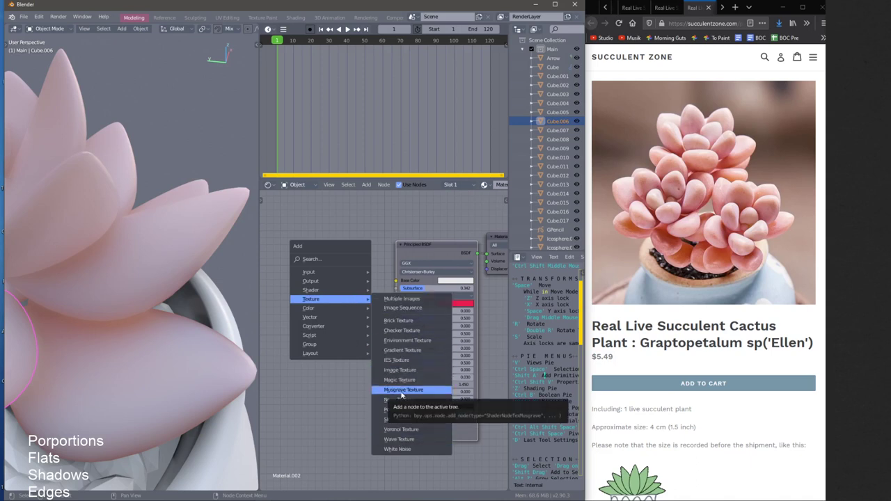
left_click(401, 395)
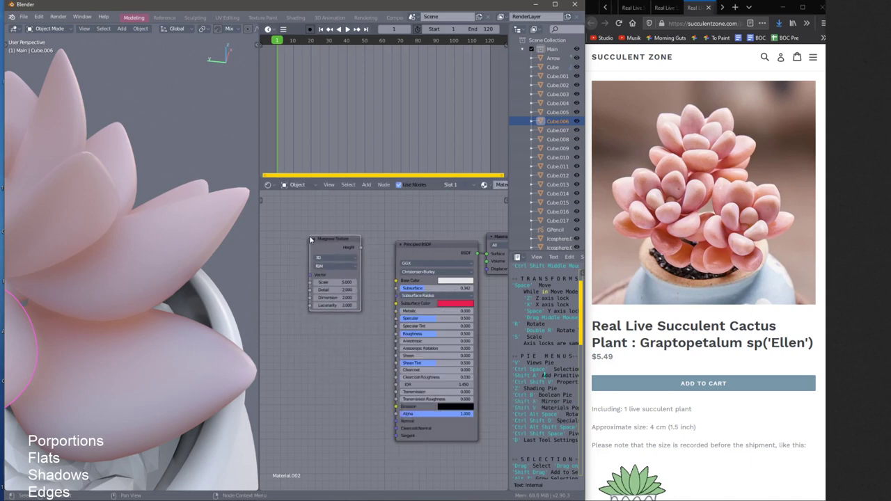
left_click(314, 235)
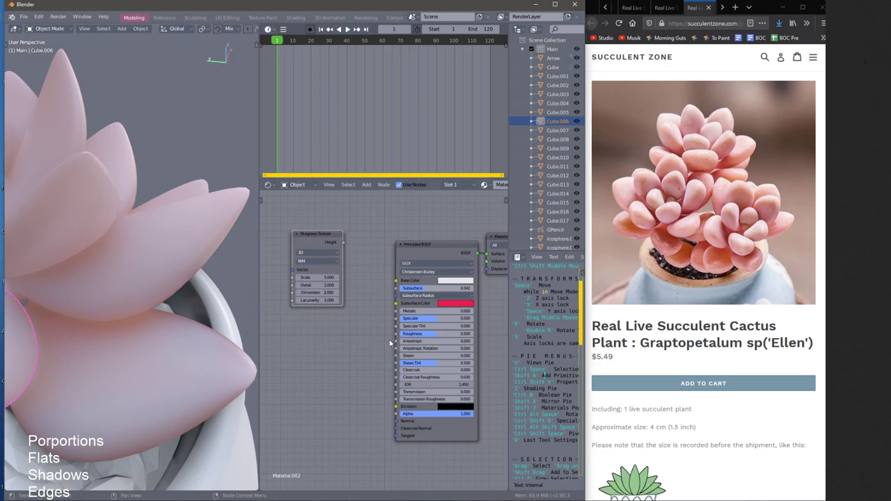
Preview the Musgrave Texture on the leaves and raise its Scale to about 84.6
left_click(311, 239, "ctrl+shift")
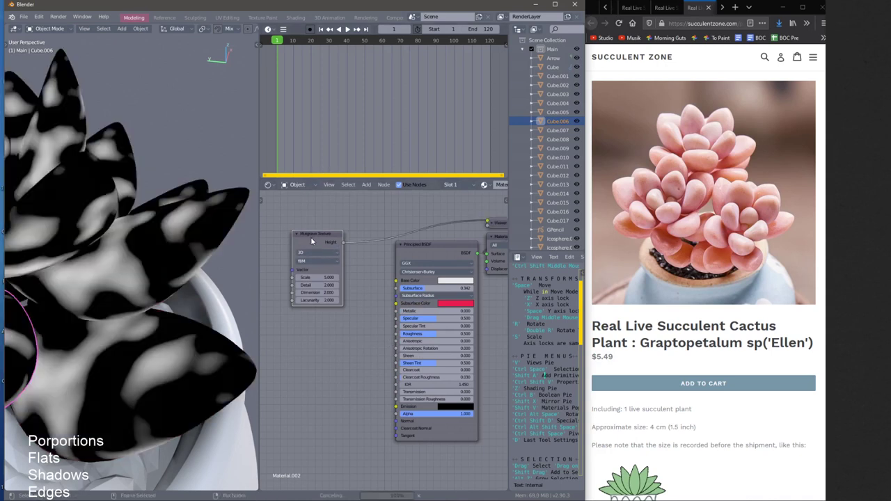
middle_click_drag(241, 236, 198, 236, "ctrl")
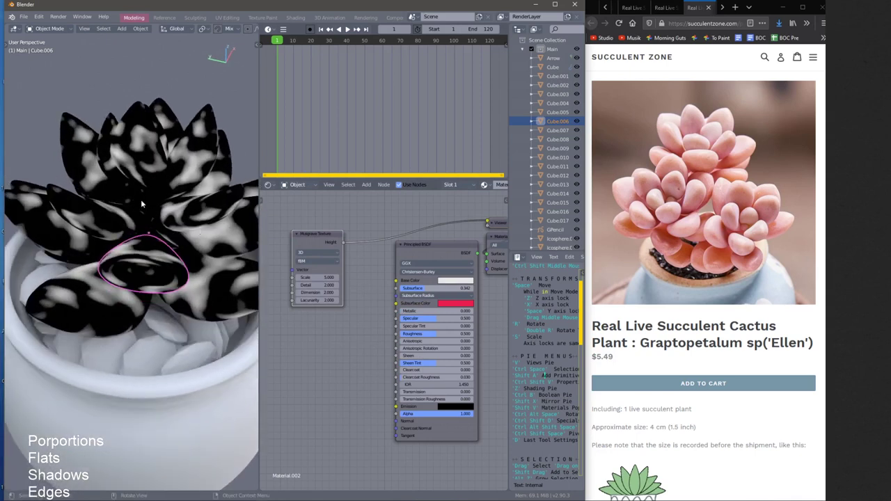
middle_click_drag(142, 203, 195, 221)
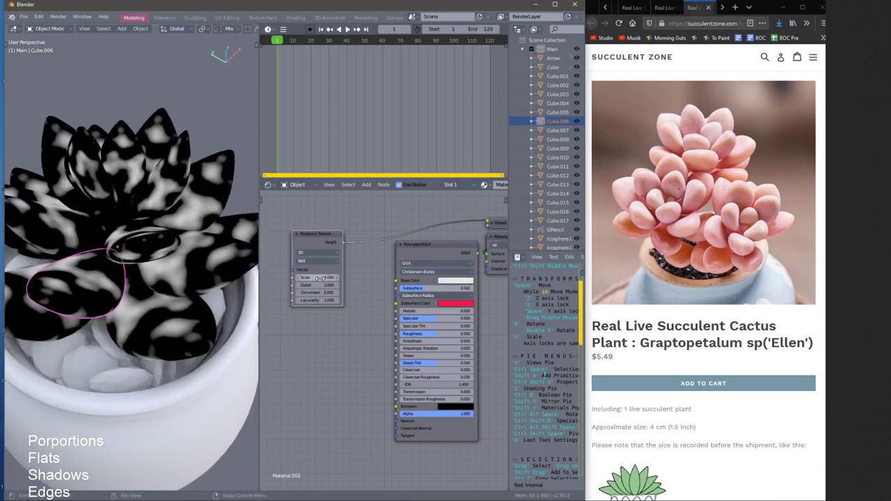
left_click_drag(319, 278, 343, 277)
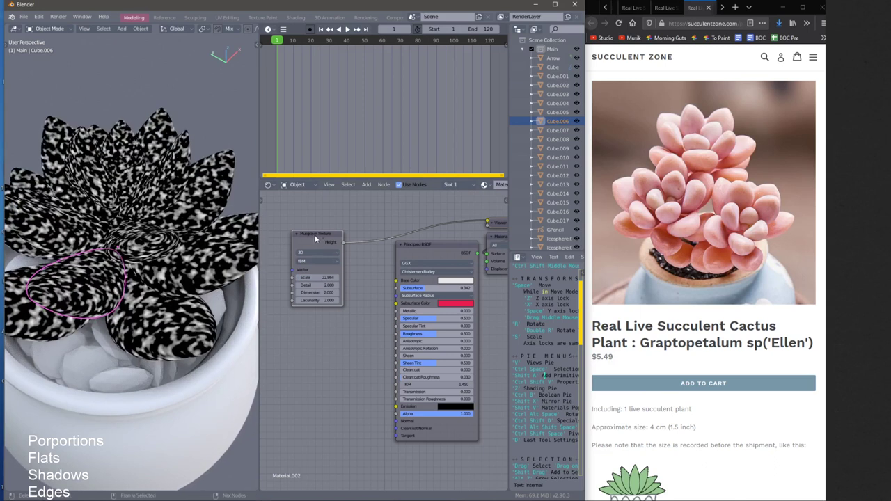
mouse_move(310, 240)
left_mouse_down()
mouse_move(331, 238)
mouse_move(314, 236)
left_mouse_up()
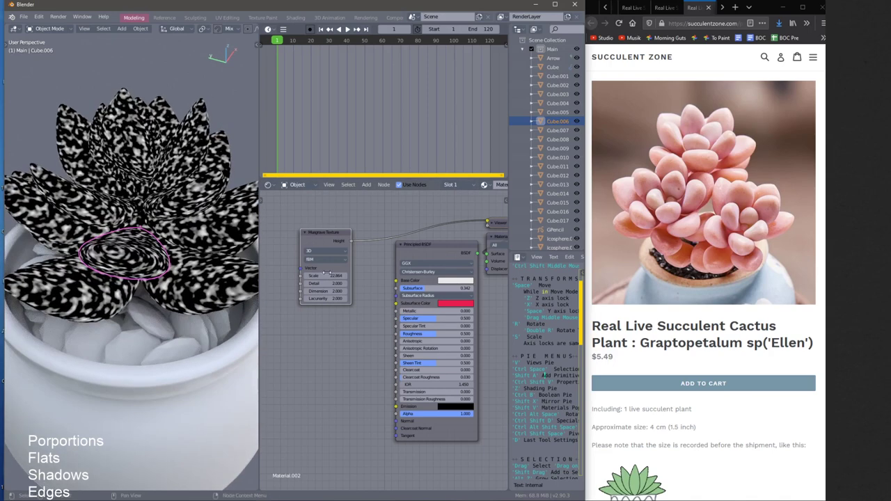
left_click_drag(327, 276, 368, 277)
middle_click_drag(247, 217, 197, 226)
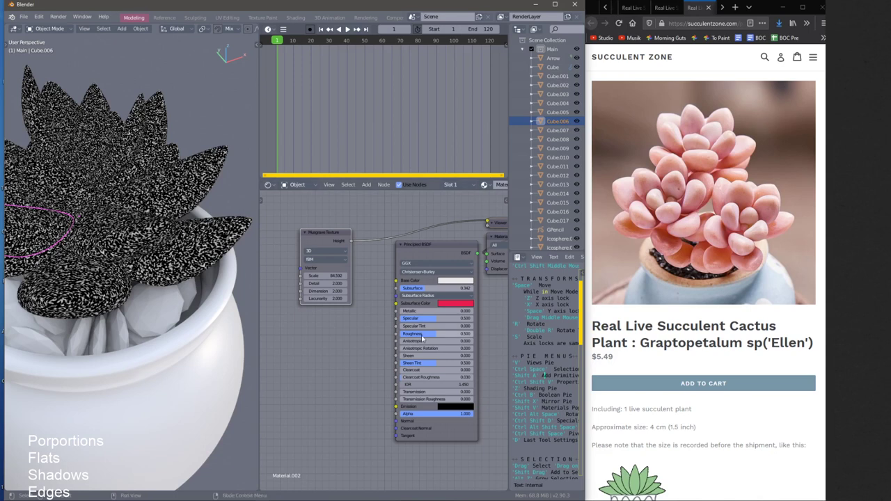
Lower the Principled BSDF node in the node layout and preview its shading on the leaves instead of the texture
middle_click_drag(415, 341, 403, 345)
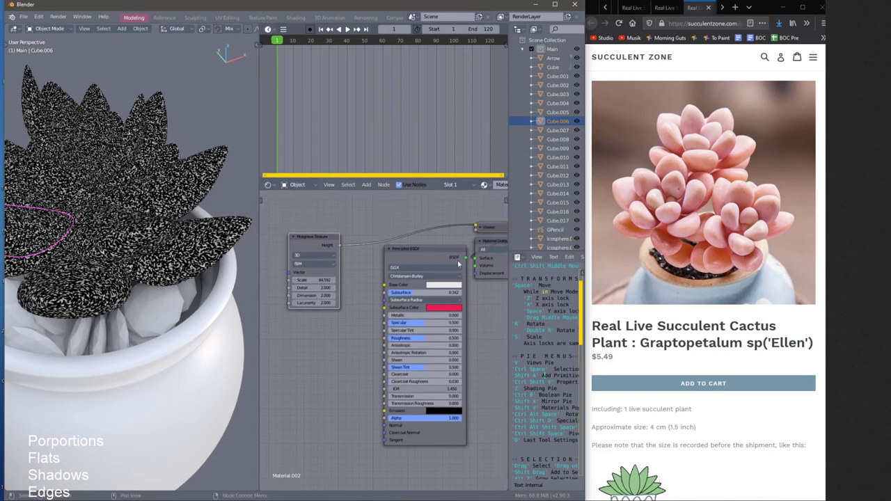
left_click_drag(427, 255, 422, 282)
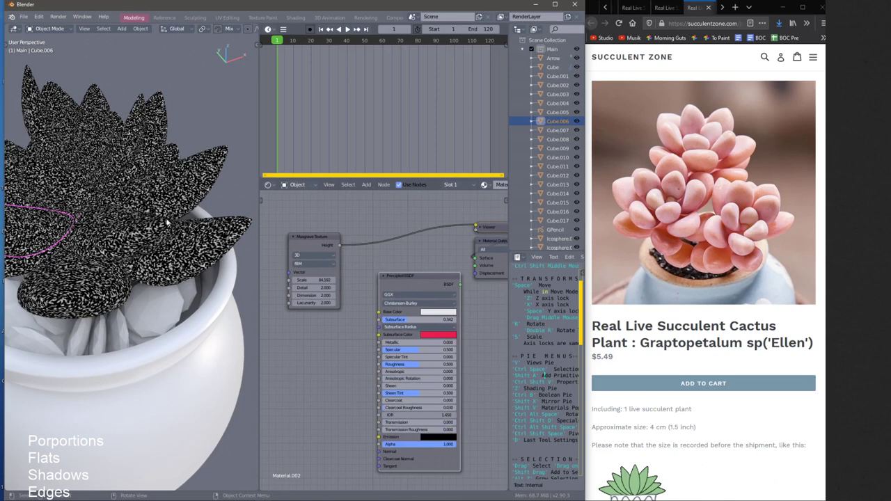
scroll(167, 221, "up", 5)
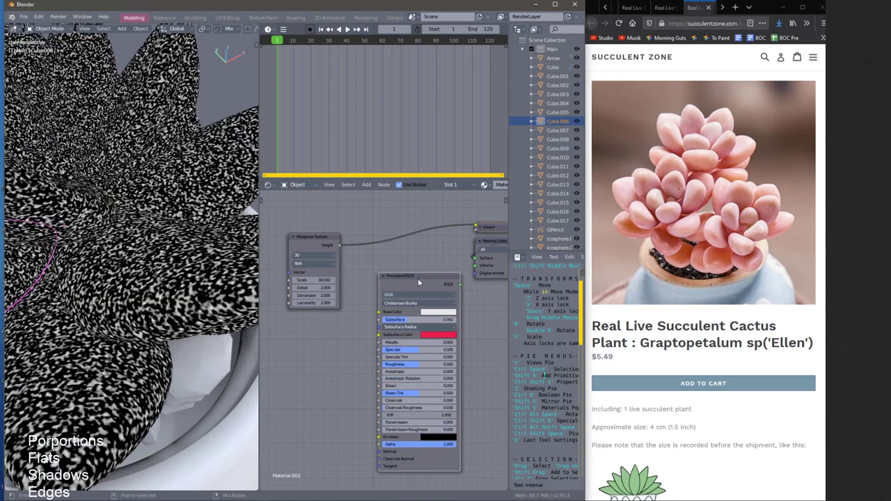
left_click(416, 277, "ctrl+shift")
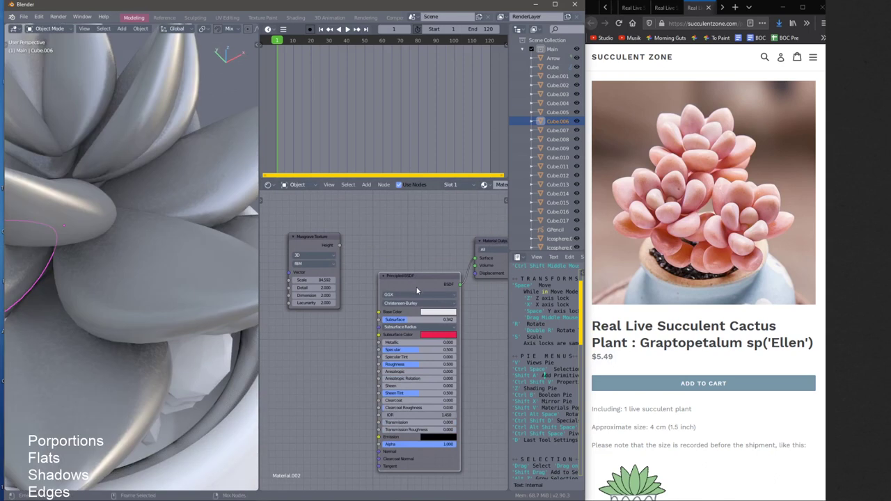
middle_click_drag(207, 233, 209, 252)
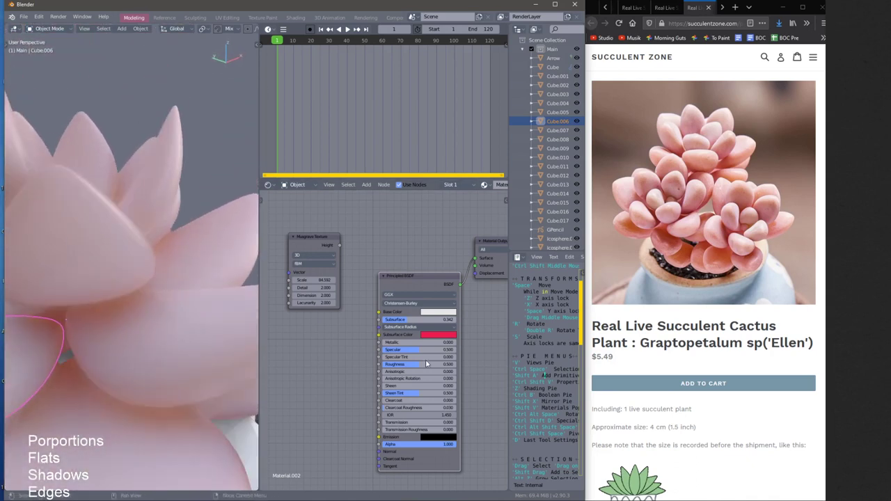
Set the leaf material's Roughness to 0 and check the glossy highlights on the leaves
left_click_drag(412, 367, 386, 367)
middle_click_drag(243, 271, 146, 164)
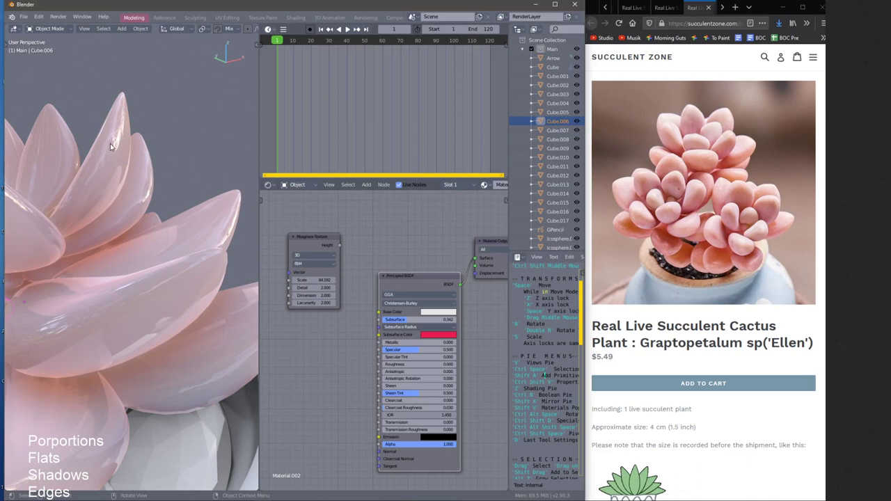
mouse_move(395, 365)
left_mouse_down()
mouse_move(450, 367)
mouse_move(382, 365)
left_mouse_up()
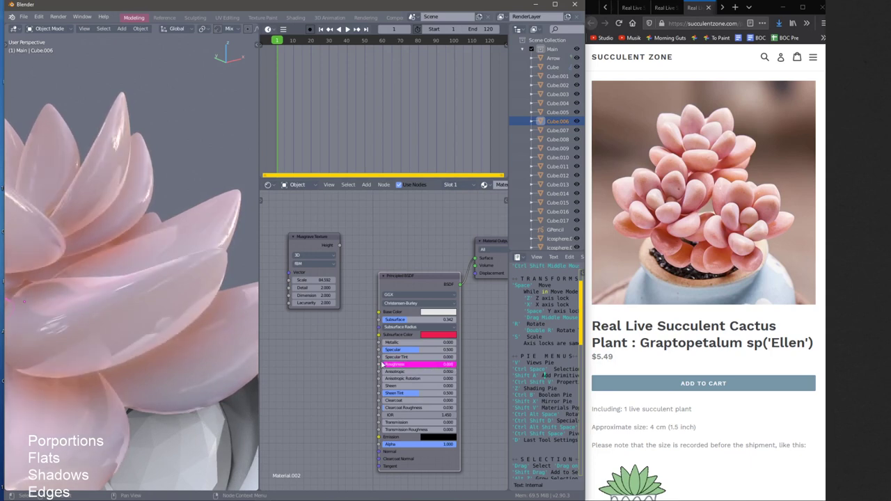
Preview the Musgrave Texture's black-and-white pattern on the leaves again
left_click(304, 241)
left_click(310, 242, "ctrl+shift")
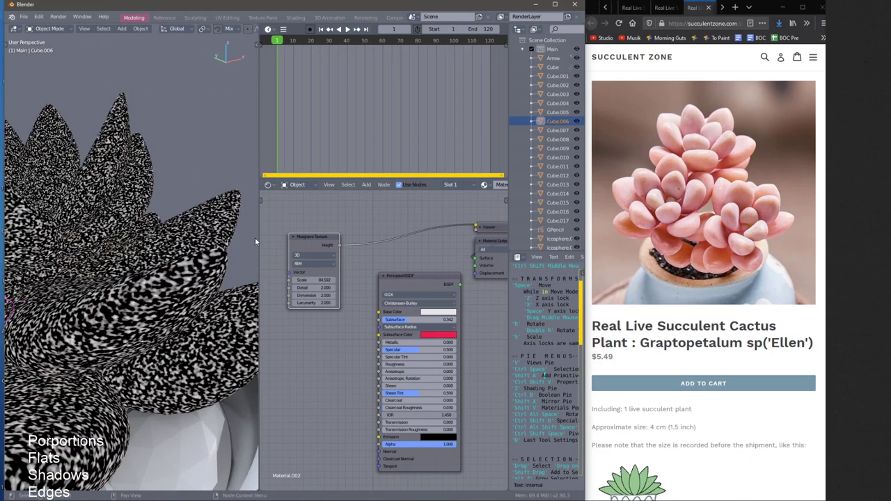
middle_click_drag(195, 248, 191, 226)
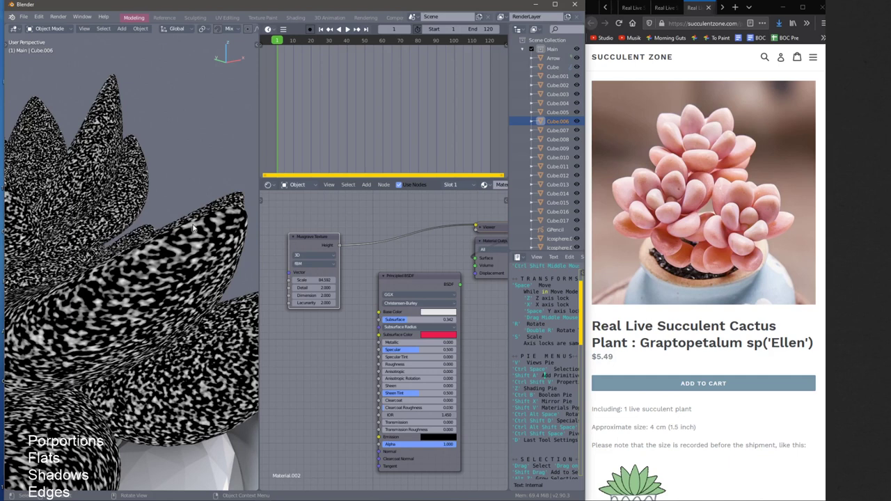
Return to the shaded preview, test a Roughness of 1, and connect the Musgrave Texture's Height output to the Principled BSDF's Roughness input
left_click(400, 282, "ctrl+shift")
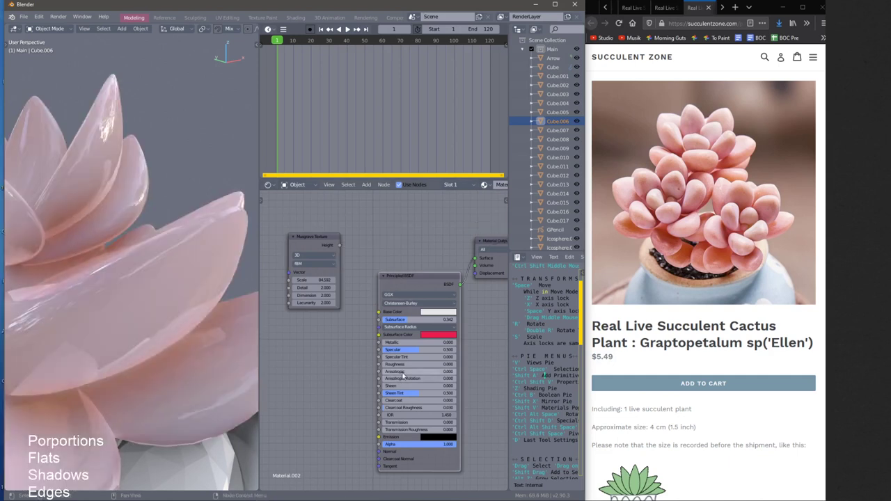
mouse_move(397, 364)
left_mouse_down()
mouse_move(487, 363)
mouse_move(467, 363)
left_mouse_up()
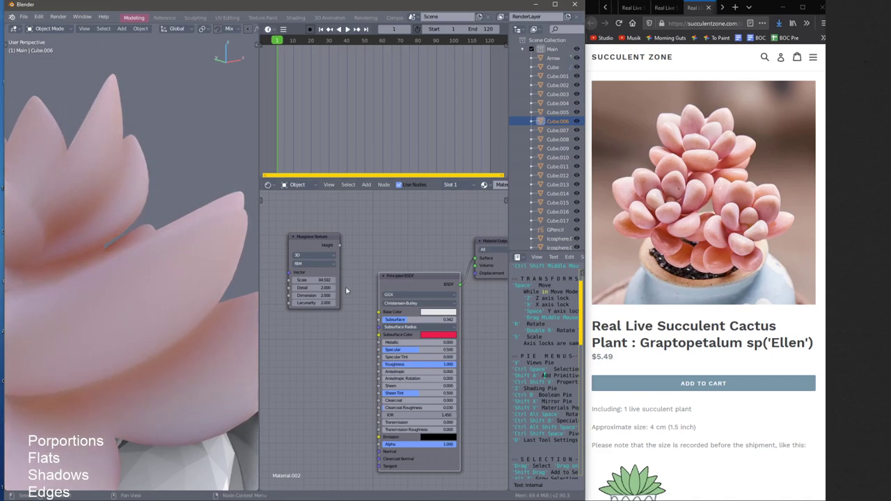
left_click_drag(328, 263, 381, 365)
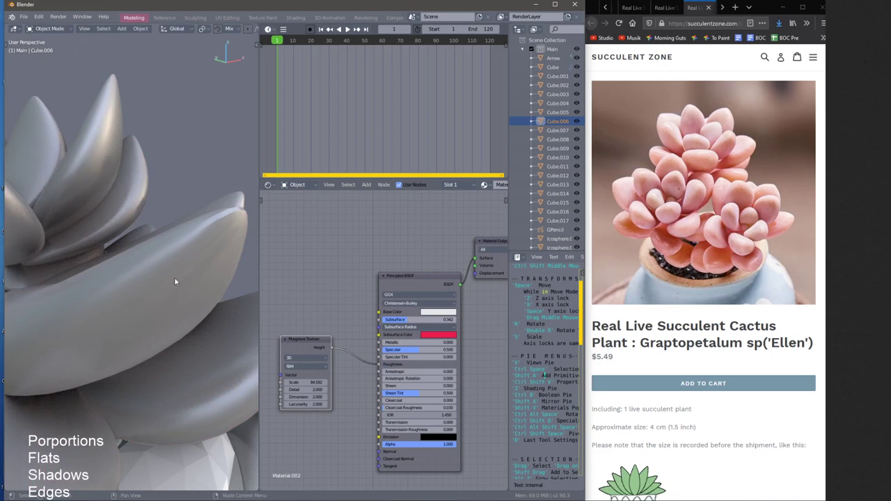
Adjust the Musgrave Texture's Scale to about -35.85 and check the textured roughness on the leaves from several angles
middle_click_drag(183, 256, 221, 282)
left_click_drag(312, 382, 324, 382)
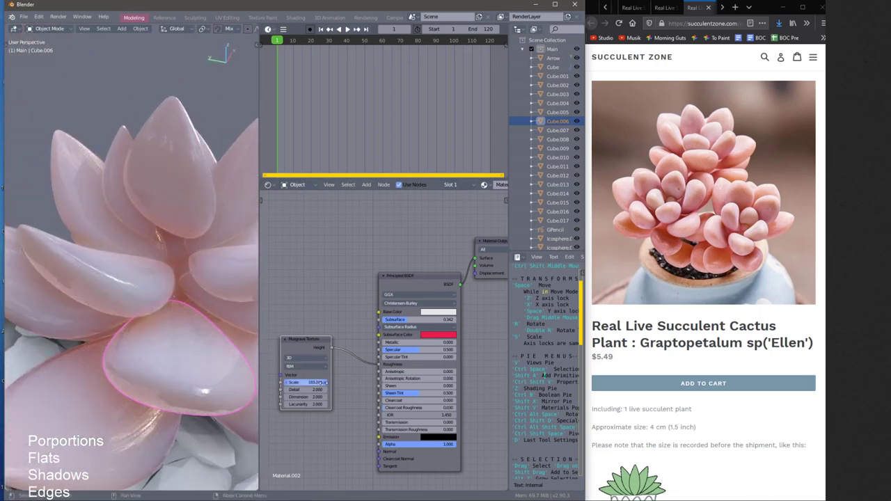
left_click_drag(266, 381, 351, 375)
middle_click_drag(183, 342, 166, 305)
scroll(168, 308, "down", 2)
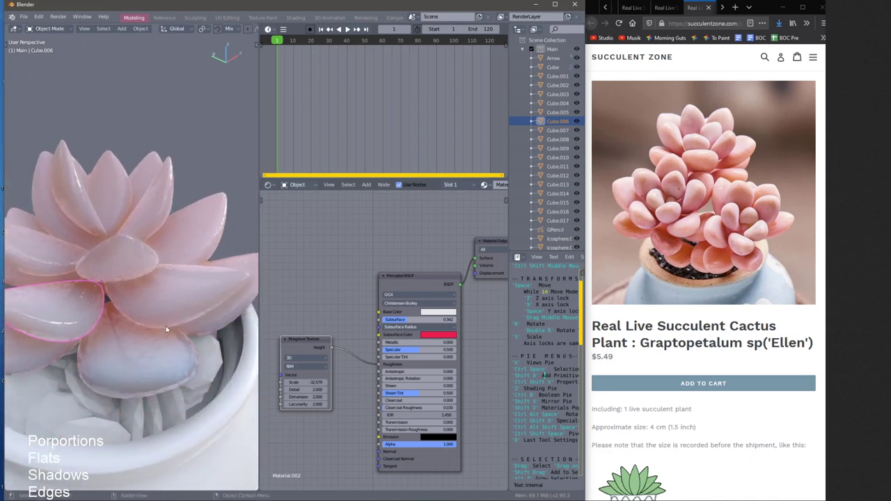
left_click_drag(306, 383, 294, 382)
middle_click_drag(215, 272, 183, 264)
scroll(181, 263, "up", 2)
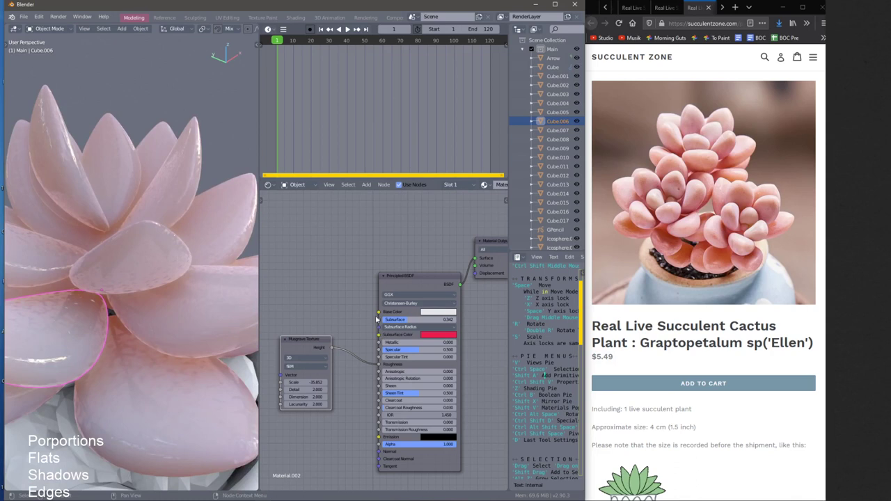
middle_click_drag(225, 279, 202, 268)
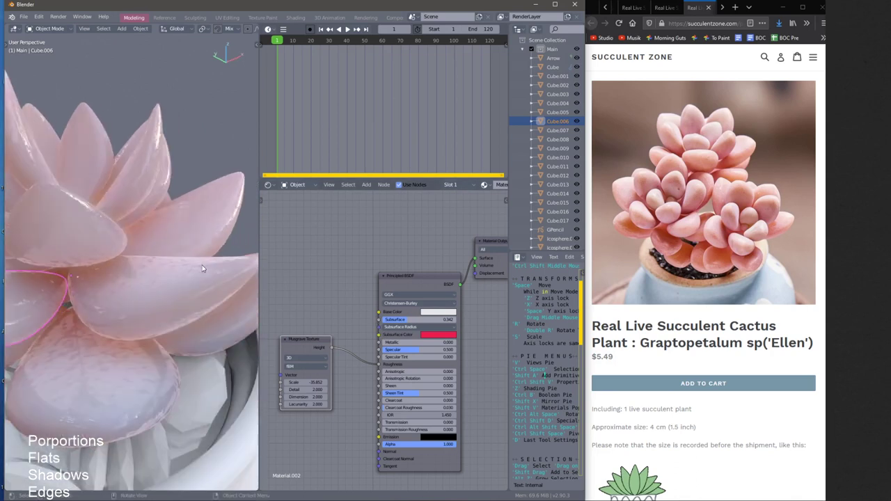
Move the Musgrave Height link from Roughness to the Principled BSDF's Subsurface input and set the texture's Scale to about 3.22
left_click_drag(380, 369, 379, 320)
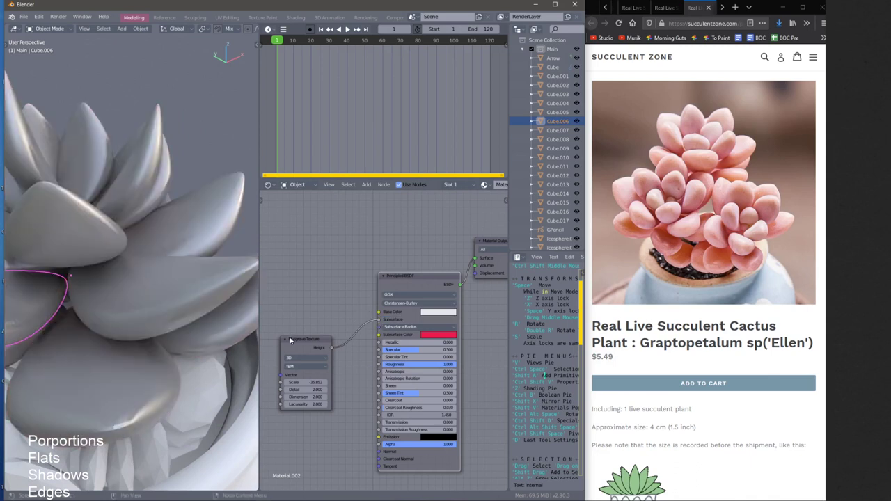
middle_click_drag(152, 251, 157, 306, "ctrl")
left_click_drag(306, 384, 345, 385)
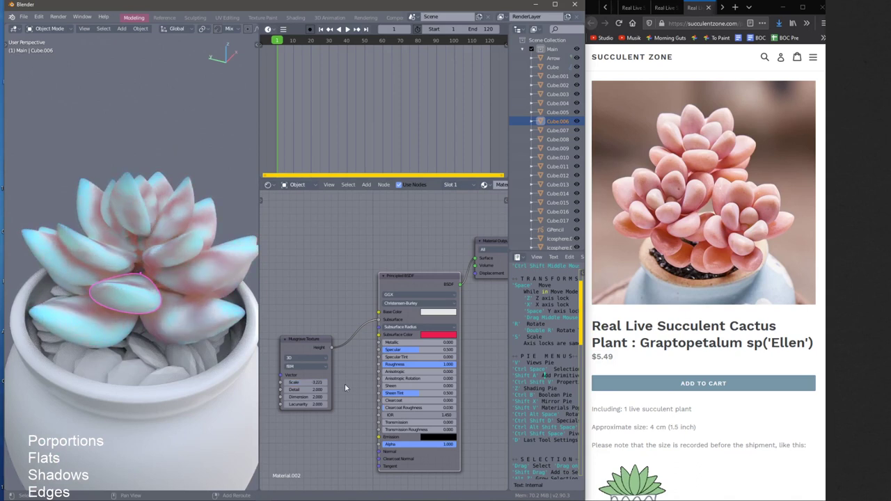
middle_click_drag(167, 312, 150, 289)
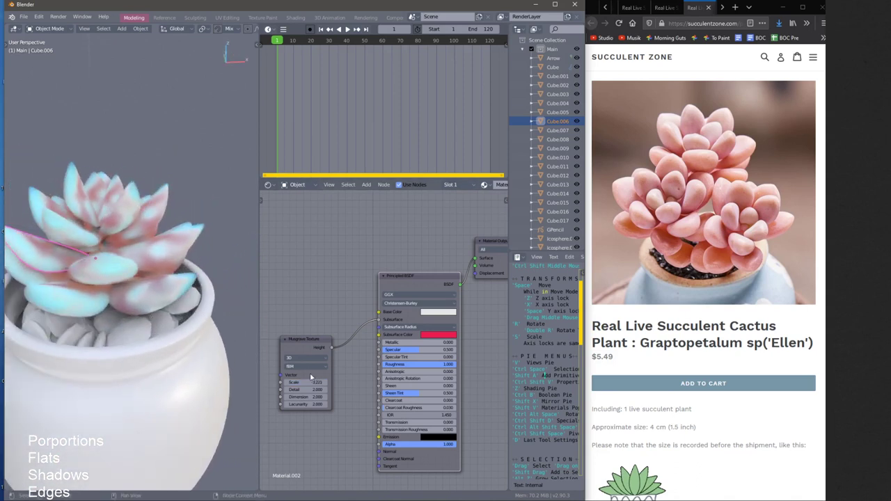
Try a Musgrave Texture Scale of about -74.86 on the leaves, and settle on -22.28
left_click_drag(312, 382, 266, 377)
middle_click_drag(179, 318, 212, 314)
scroll(214, 309, "up", 2)
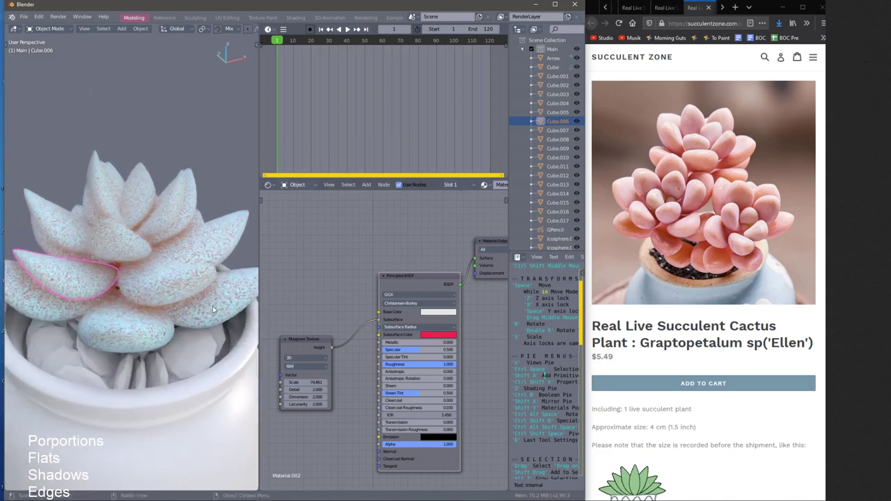
left_click_drag(303, 379, 179, 356)
left_click_drag(129, 341, 280, 367)
Connect the Musgrave Texture's Height output to the Principled BSDF's Roughness input as well, keeping the Subsurface link
scroll(280, 367, "up", 4)
middle_click_drag(279, 349, 325, 302)
left_click_drag(325, 302, 359, 324)
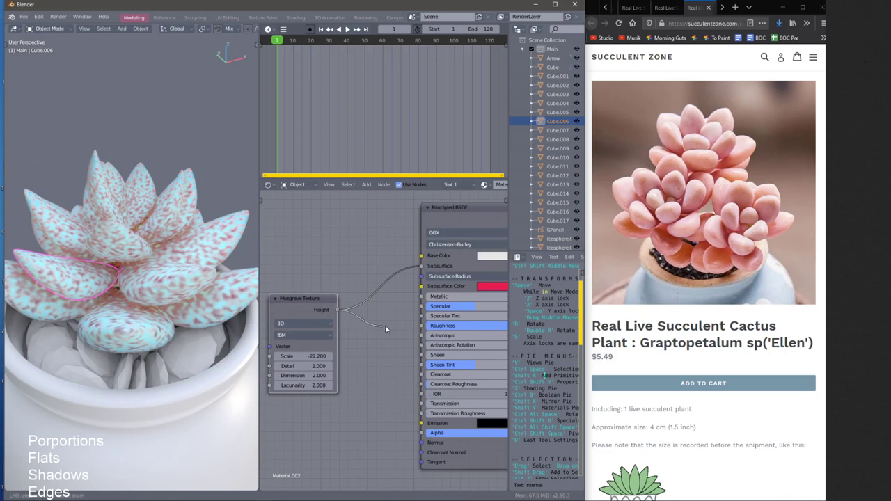
left_click_drag(420, 332, 420, 327)
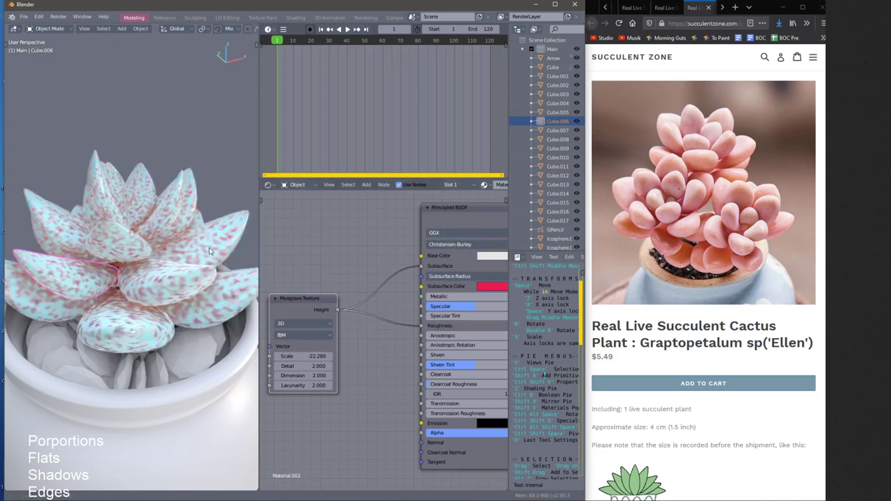
Inspect the speckled leaves up close and move the Musgrave Texture node farther from the Principled BSDF
scroll(209, 251, "up", 6)
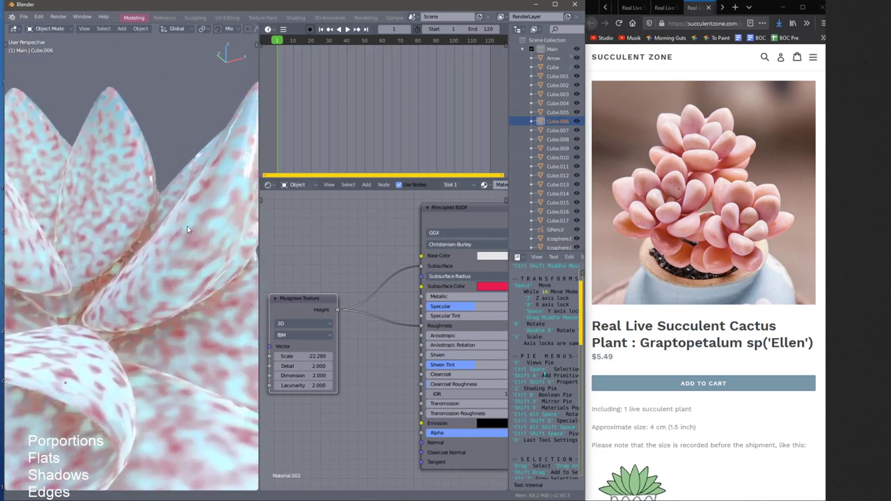
middle_click_drag(187, 229, 200, 203)
middle_click_drag(345, 306, 340, 287)
left_click_drag(310, 278, 281, 255)
middle_click_drag(270, 259, 322, 259)
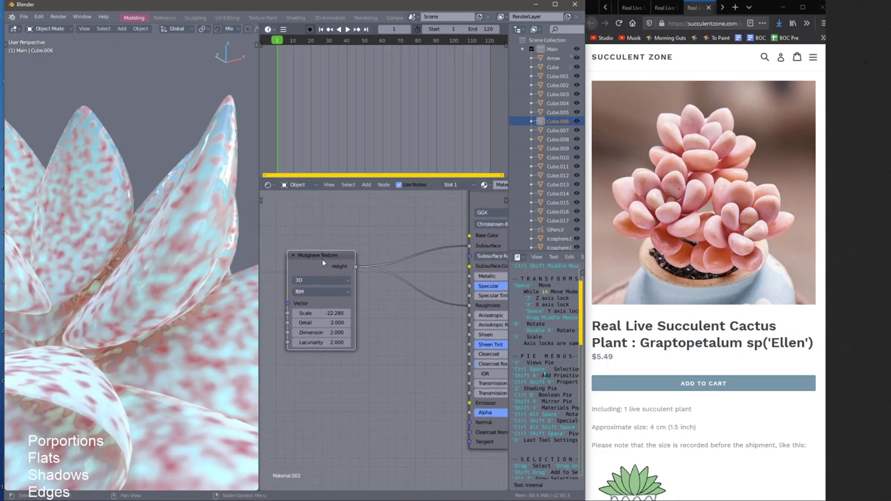
scroll(307, 275, "down", 2)
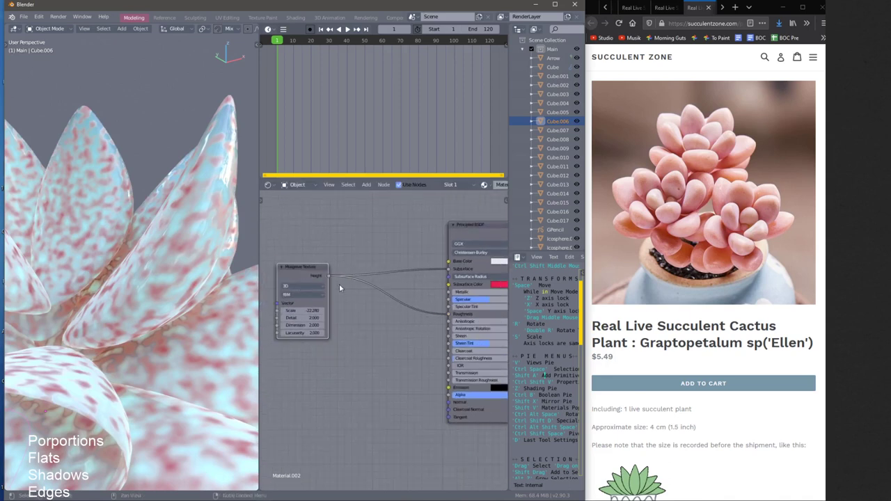
Disconnect the Musgrave Texture from Roughness, move its Subsurface link to the Subsurface Color input, and check the leaves
left_click_drag(449, 315, 422, 304)
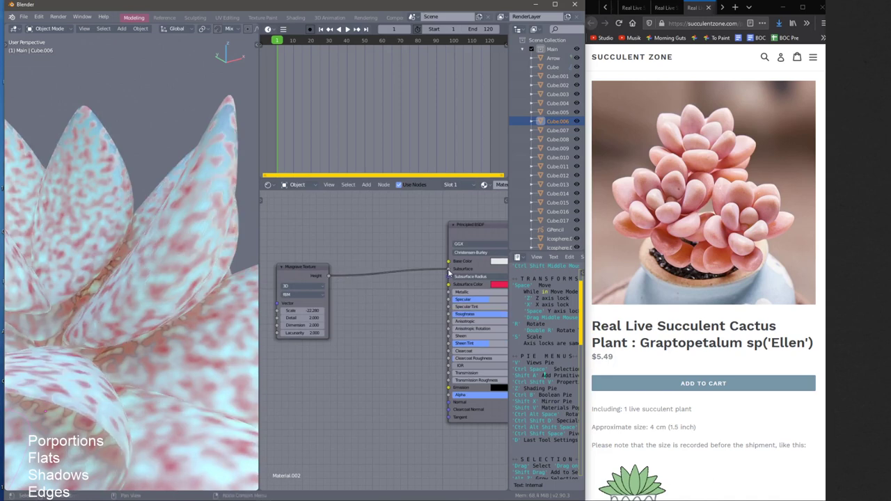
mouse_move(449, 270)
left_mouse_down()
mouse_move(422, 286)
mouse_move(448, 285)
left_mouse_up()
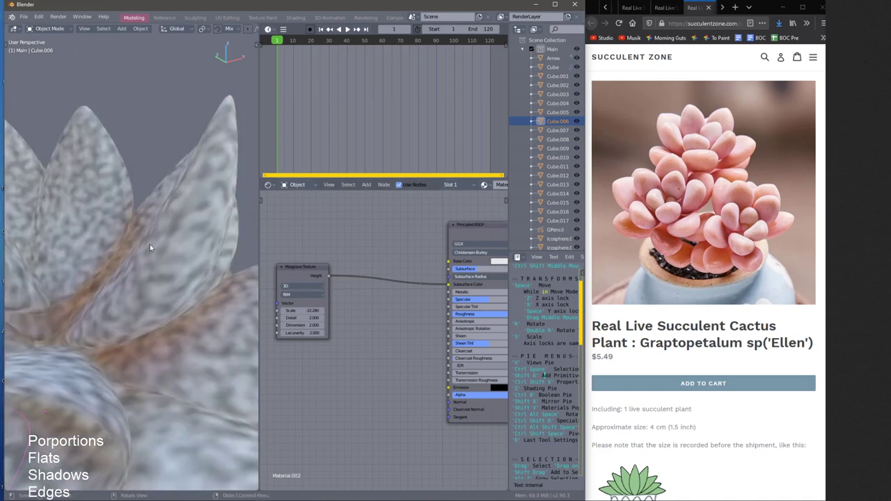
middle_click_drag(150, 245, 223, 260)
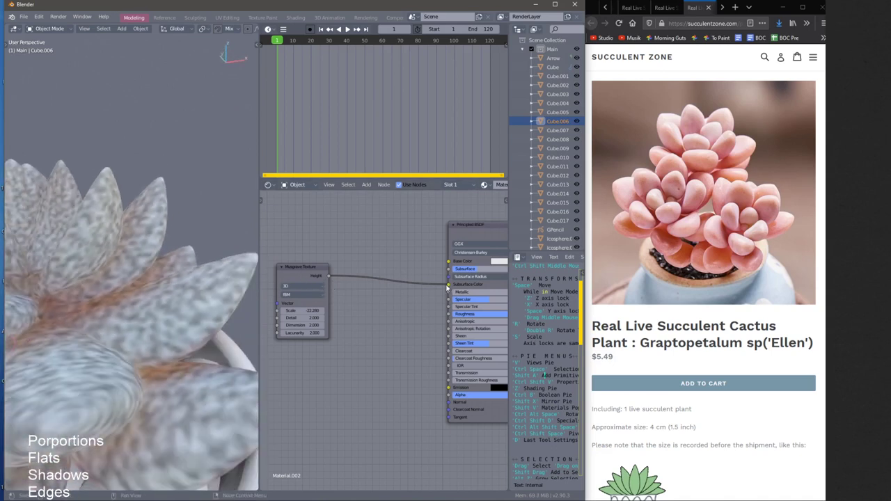
Reroute the Musgrave Texture's height output from Subsurface Color to the Principled BSDF's Roughness input
left_click_drag(448, 287, 449, 269)
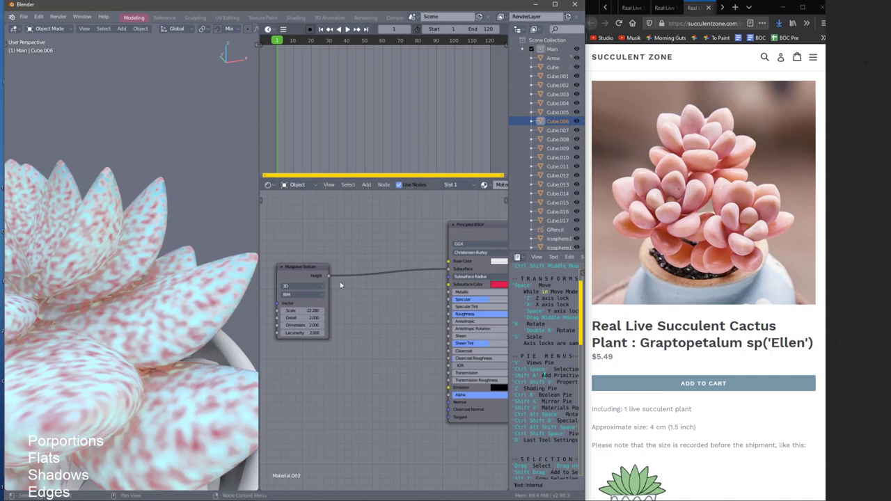
left_click_drag(449, 270, 449, 314)
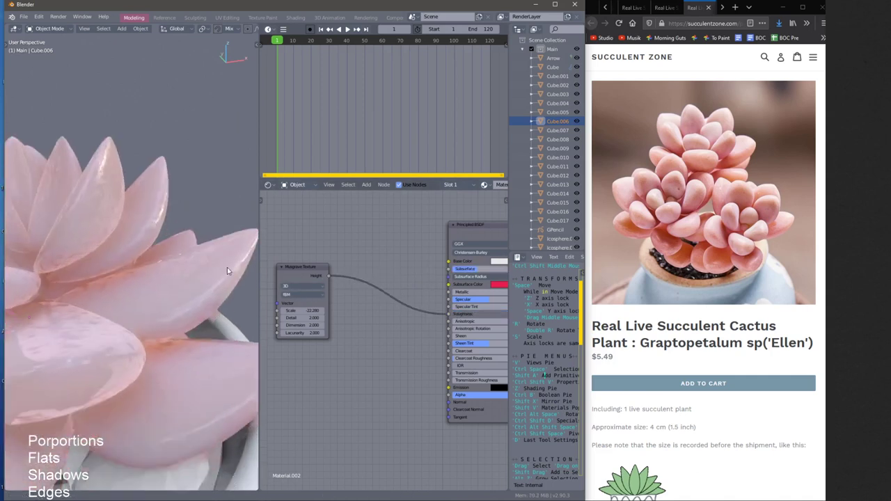
scroll(179, 239, "up", 5)
Preview the Musgrave Texture node's output by itself on the succulent leaves
left_click_drag(295, 270, 291, 271)
left_click(290, 272, "ctrl+shift")
middle_click_drag(291, 275, 300, 282)
left_click_drag(300, 282, 255, 244)
middle_click_drag(334, 260, 335, 275)
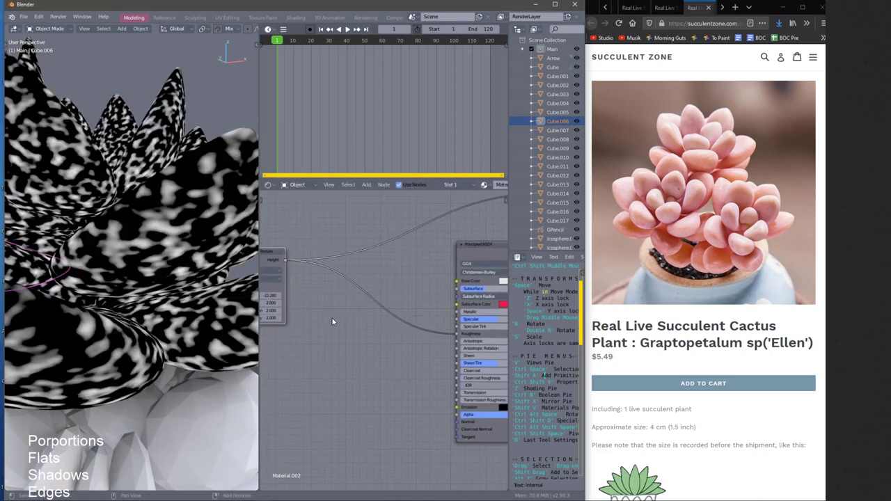
Add a ColorRamp node and insert it on the preview link coming from the Musgrave Texture
key("shift+a")
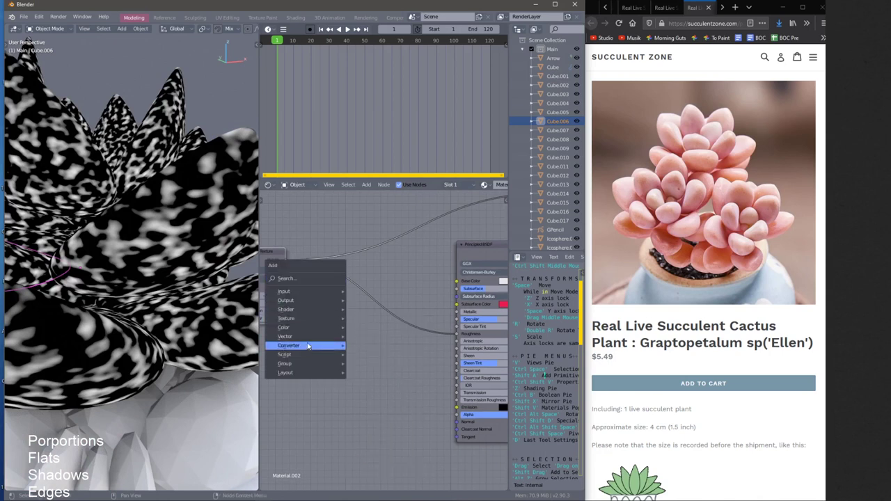
left_click(286, 278)
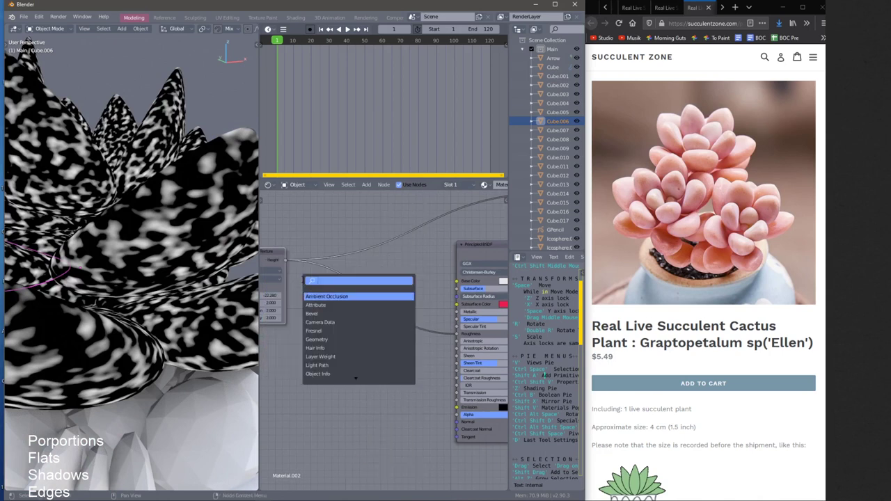
type("color")
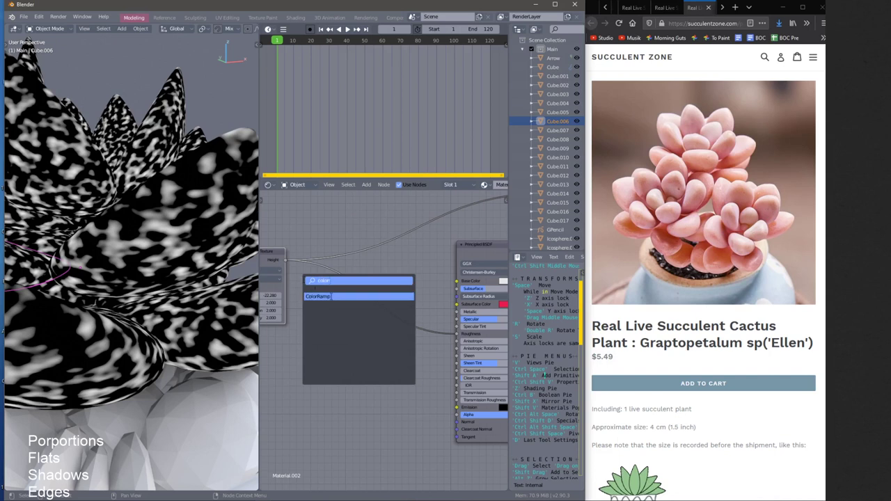
key("Return")
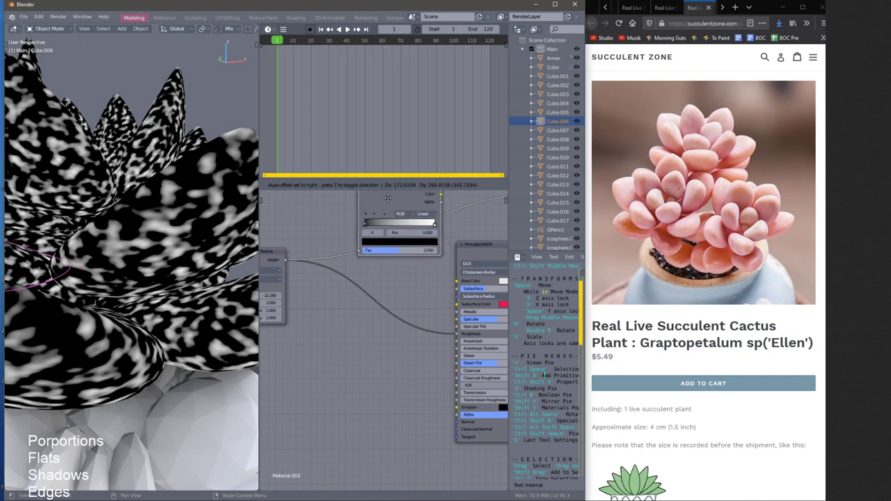
left_click(387, 207)
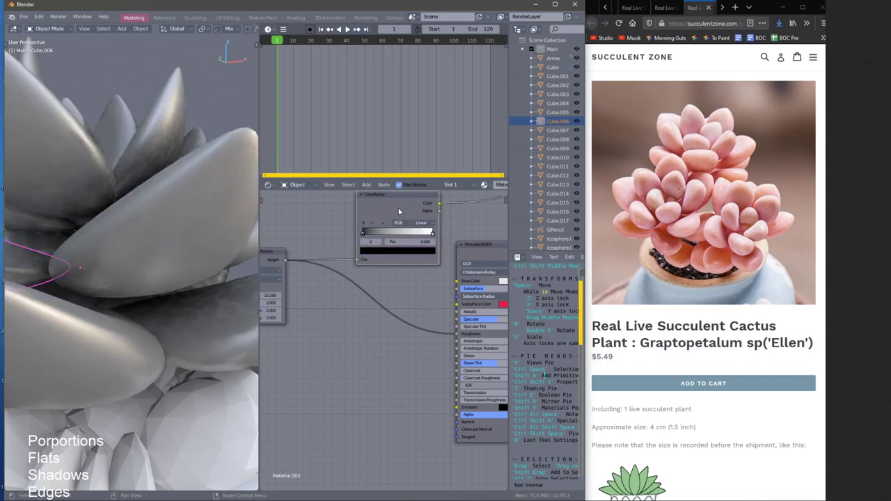
Connect the ColorRamp's color output to Roughness and move its white stop to 0.407
middle_click_drag(377, 222, 383, 246)
mouse_move(371, 258)
left_mouse_down()
mouse_move(386, 257)
mouse_move(369, 258)
left_mouse_up()
left_click_drag(440, 259, 395, 268)
left_click_drag(416, 226, 379, 306)
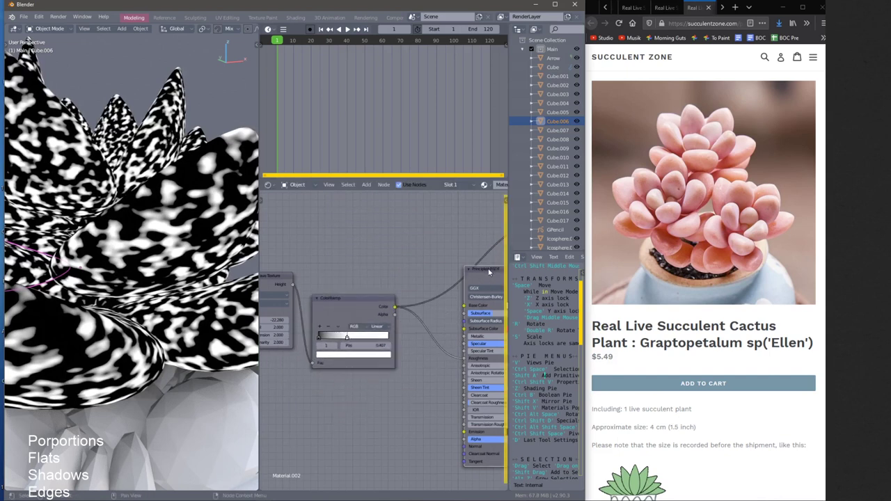
Reposition the Principled BSDF node and connect its output to the Material Output's Surface input
left_click_drag(489, 272, 447, 321)
middle_click_drag(448, 321, 348, 311)
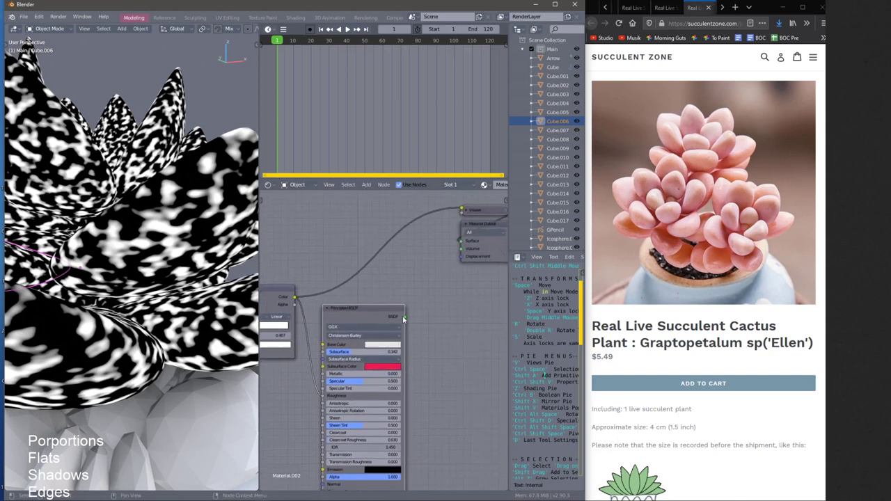
left_click_drag(403, 318, 428, 288)
mouse_move(463, 242)
left_mouse_down()
mouse_move(500, 243)
mouse_move(511, 309)
left_mouse_up()
middle_click_drag(476, 287, 598, 264)
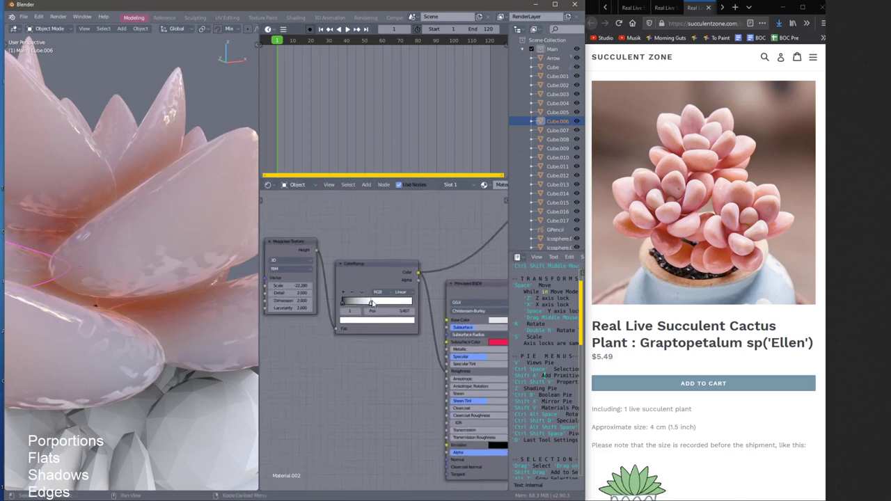
Move the ColorRamp's white stop close to the end of the gradient to soften the roughness contrast
left_click_drag(372, 304, 310, 312)
middle_click_drag(133, 259, 187, 256)
mouse_move(402, 304)
left_mouse_down()
mouse_move(383, 307)
mouse_move(413, 305)
left_mouse_up()
scroll(174, 222, "up", 5)
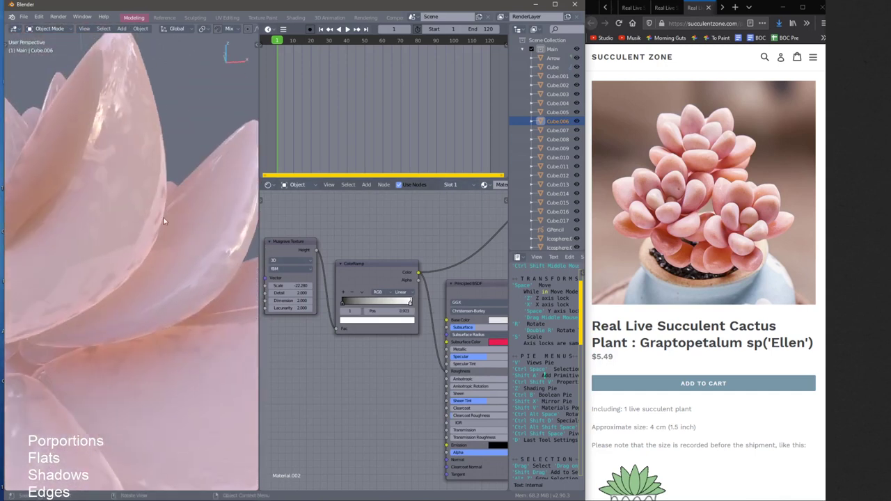
scroll(156, 208, "down", 3)
Lighten the ColorRamp's black stop to a mid grey by raising its HSV value
left_click(341, 303)
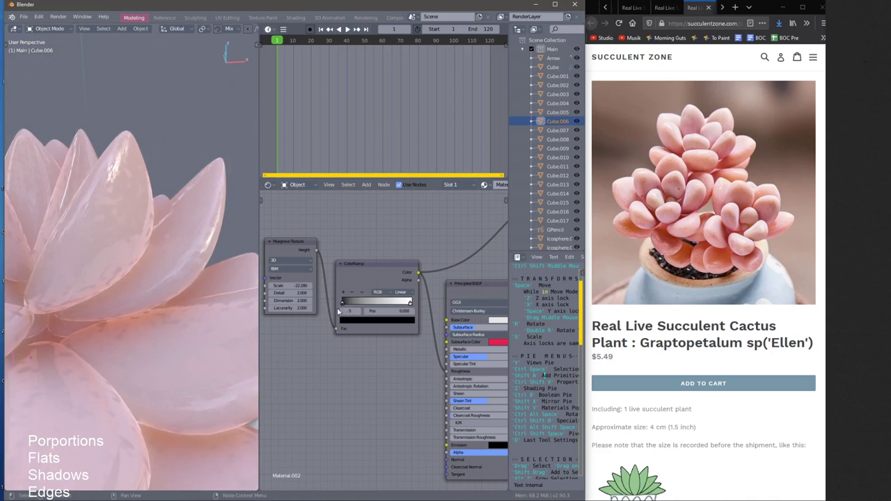
scroll(359, 323, "up", 1)
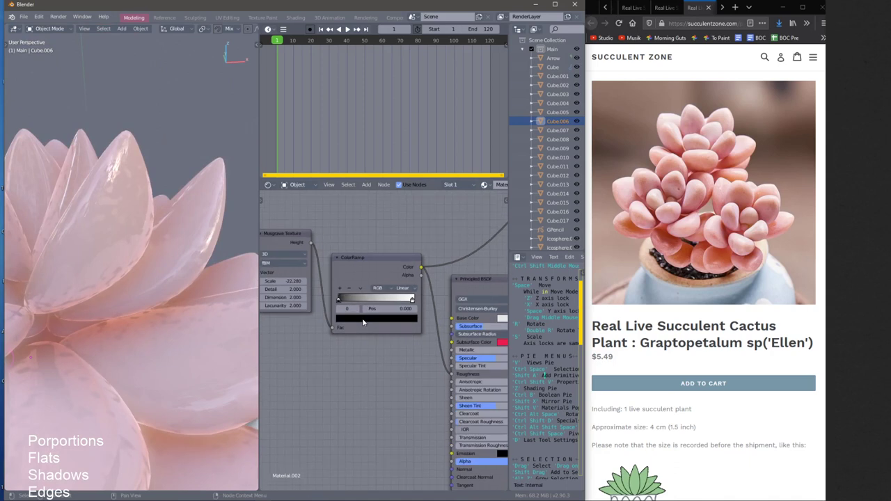
left_click(363, 320)
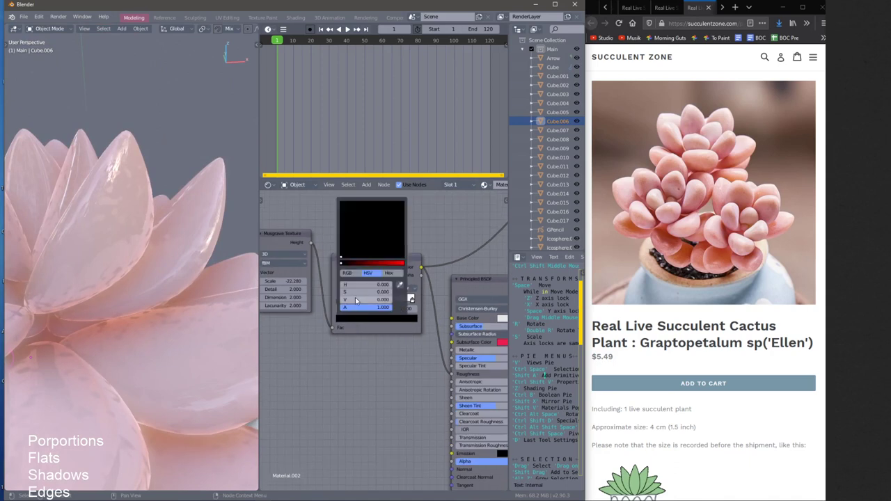
left_click(355, 298)
key("Return")
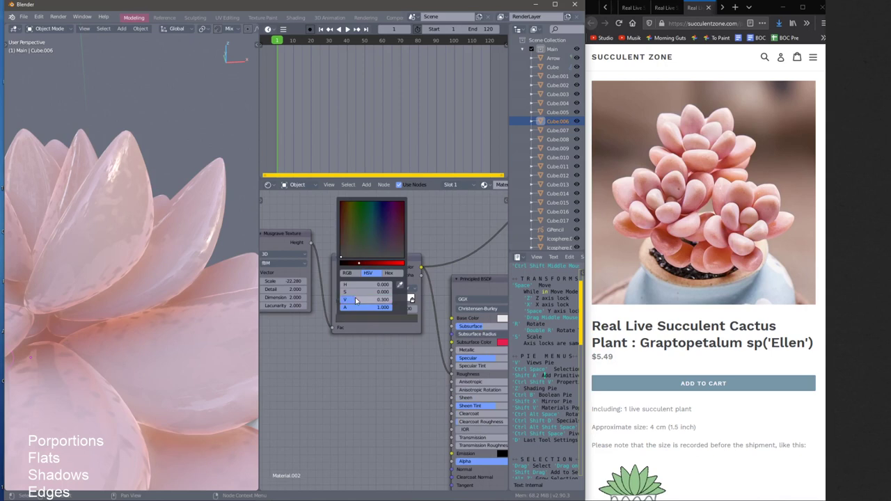
left_click_drag(355, 300, 374, 301)
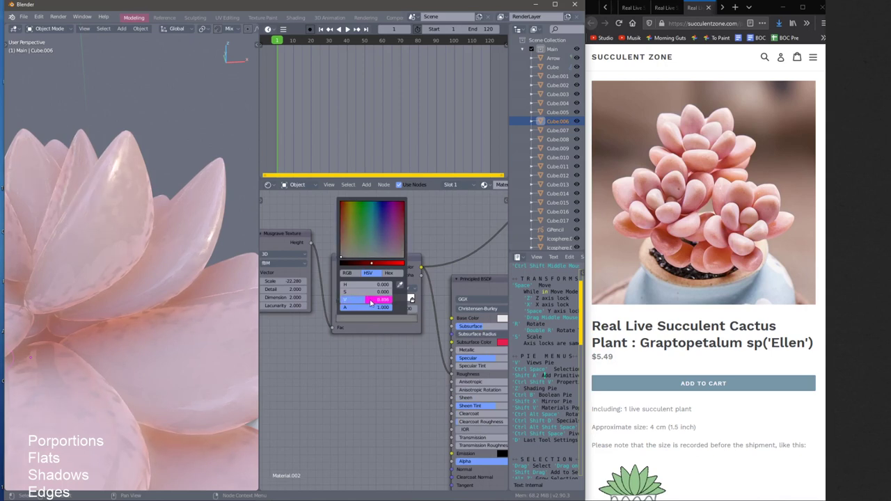
left_click(372, 300)
key("Return")
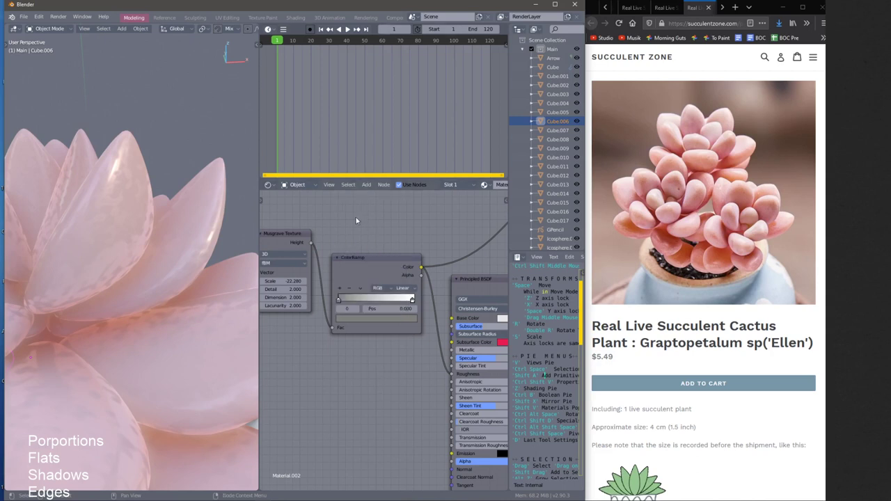
Move the Principled BSDF node lower in the graph to free space before the Material Output
left_click_drag(340, 299, 320, 297)
middle_click_drag(300, 317, 381, 316)
left_click_drag(355, 279, 398, 272)
middle_click_drag(135, 226, 156, 284)
middle_click_drag(335, 285, 197, 283)
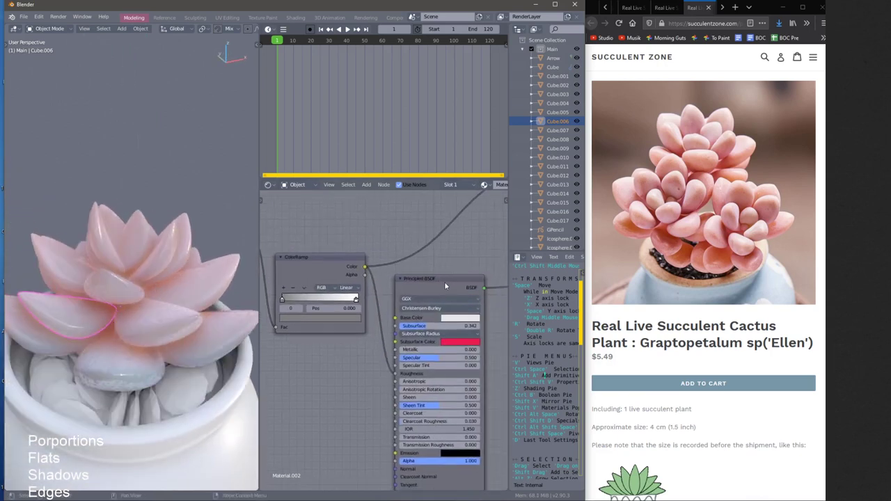
left_click_drag(444, 285, 434, 344)
middle_click_drag(435, 344, 347, 337)
left_click_drag(353, 328, 398, 379)
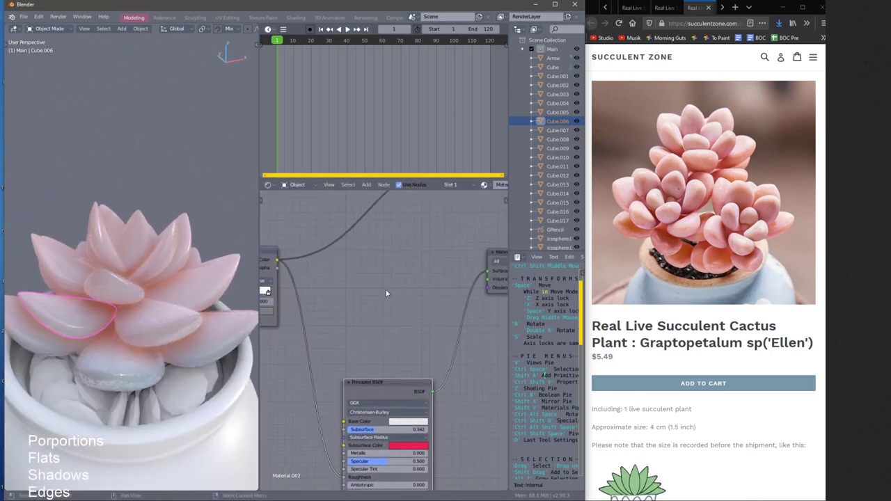
Add a Diffuse BSDF node above the Principled BSDF and connect it to the Material Output's Surface
key("shift+a")
left_click(383, 290)
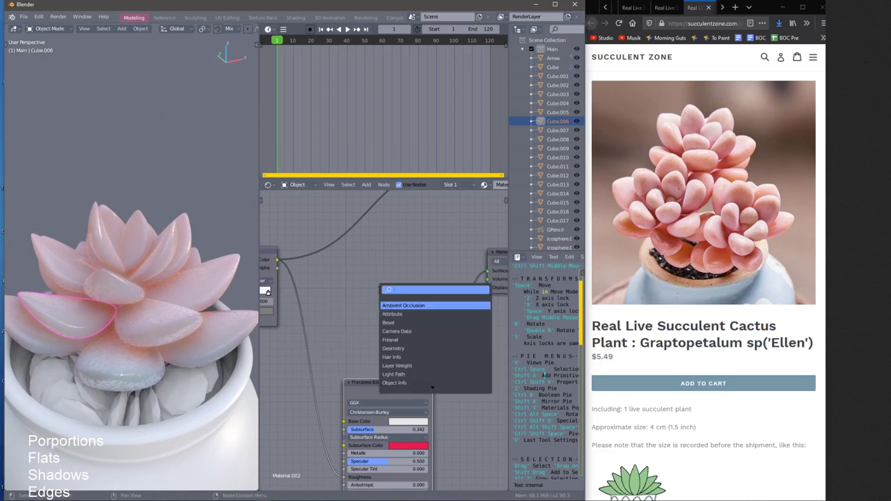
type("diff")
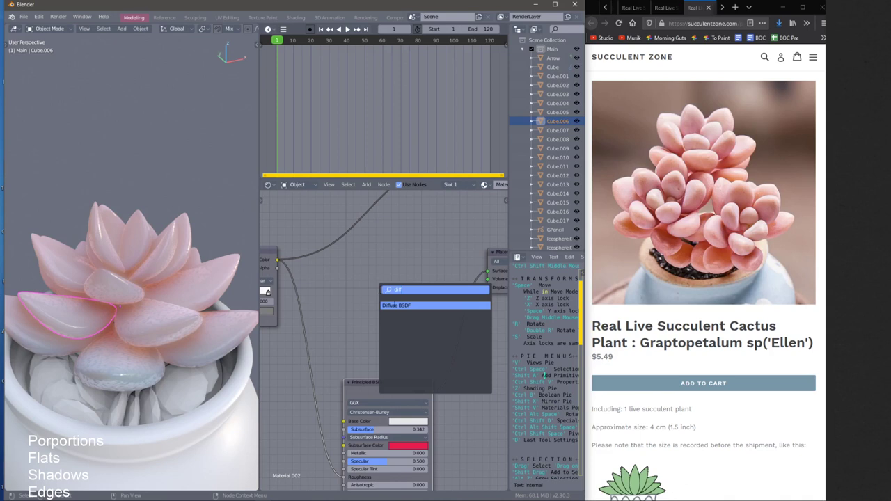
left_click(409, 305)
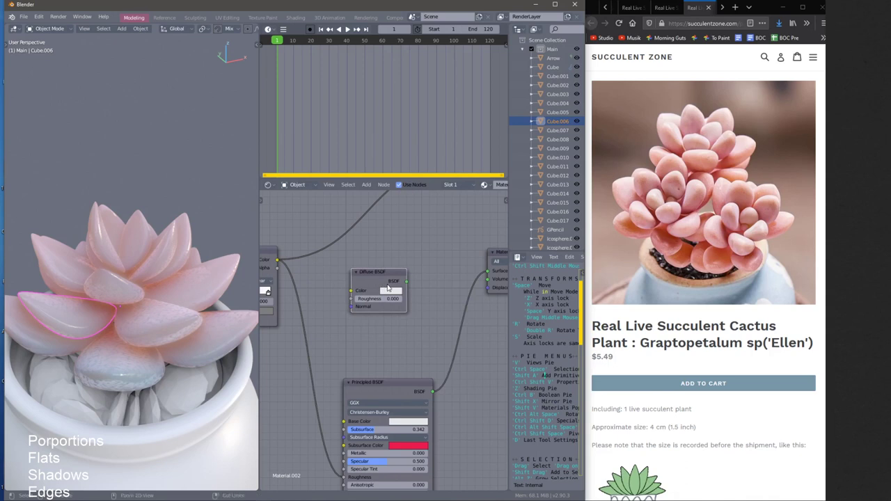
left_click(385, 280, "ctrl+shift")
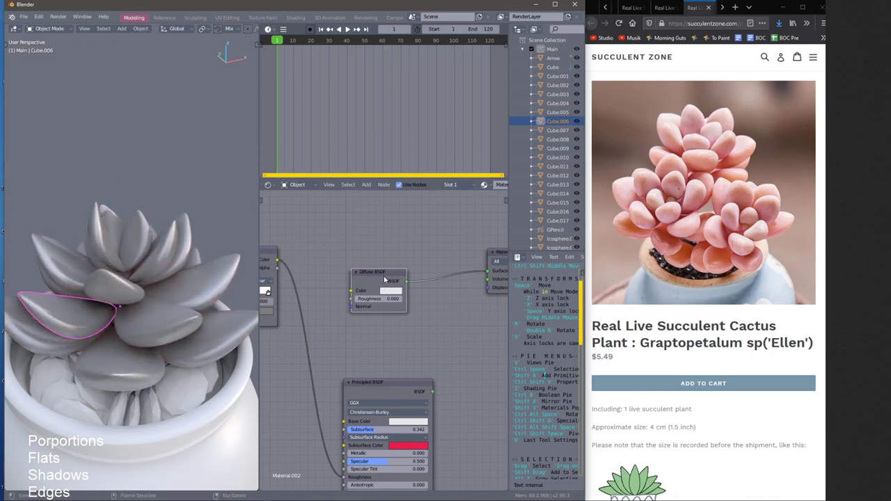
middle_click_drag(209, 306, 163, 322)
scroll(176, 327, "up", 2)
scroll(163, 322, "down", 2)
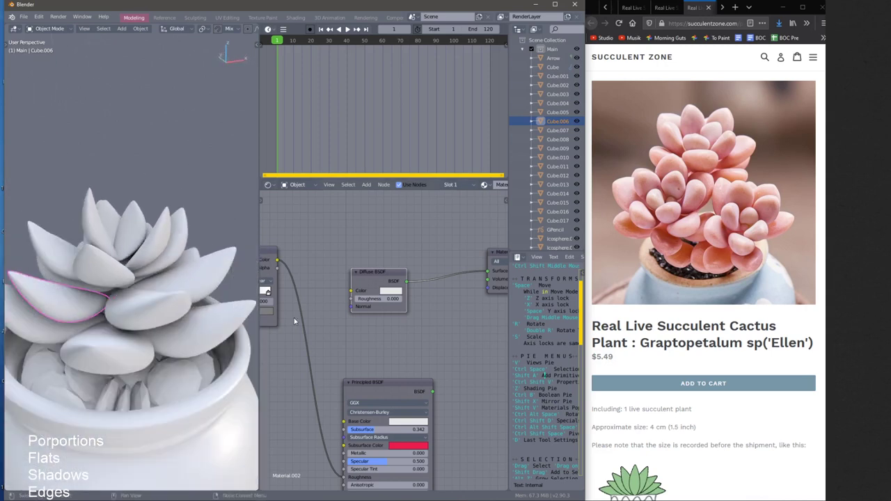
Arrange the Principled BSDF directly beneath the Diffuse BSDF, leaving room before the Material Output
middle_click_drag(294, 318, 305, 306)
left_click_drag(390, 375, 363, 321)
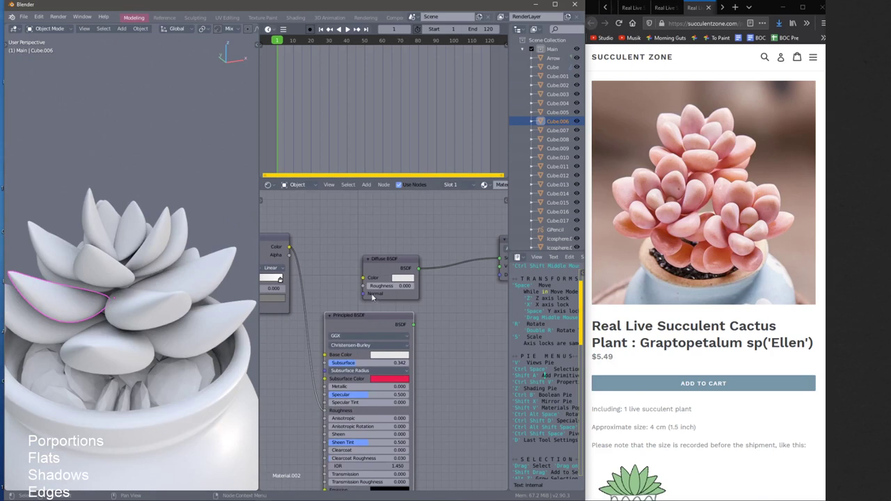
left_click_drag(379, 262, 357, 263)
middle_click_drag(443, 324, 431, 326)
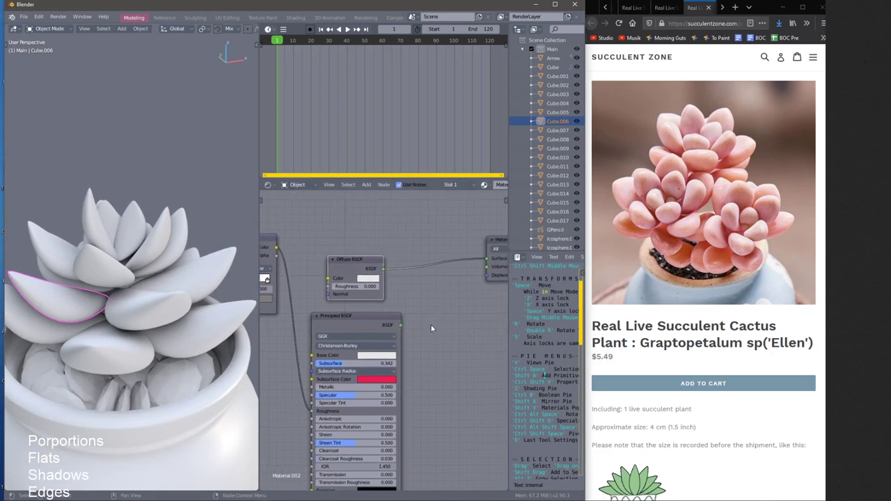
left_click_drag(382, 323, 363, 323)
left_click(363, 321)
key("shift+a")
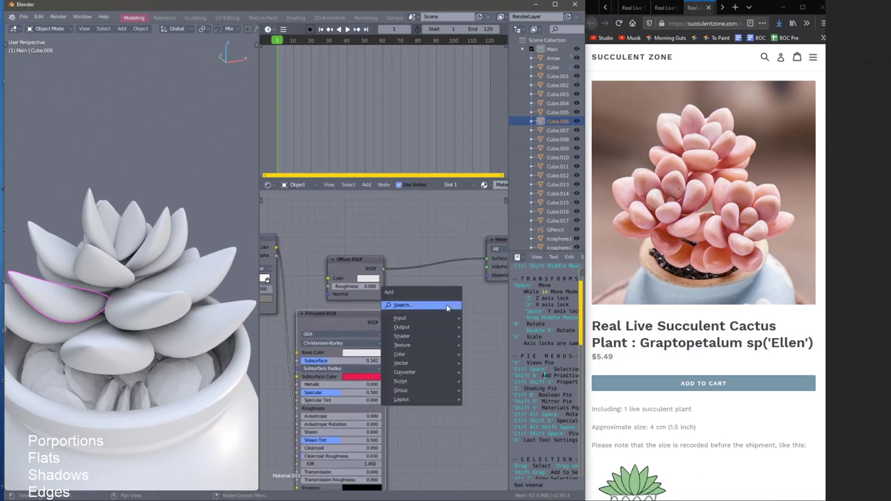
left_click(448, 307)
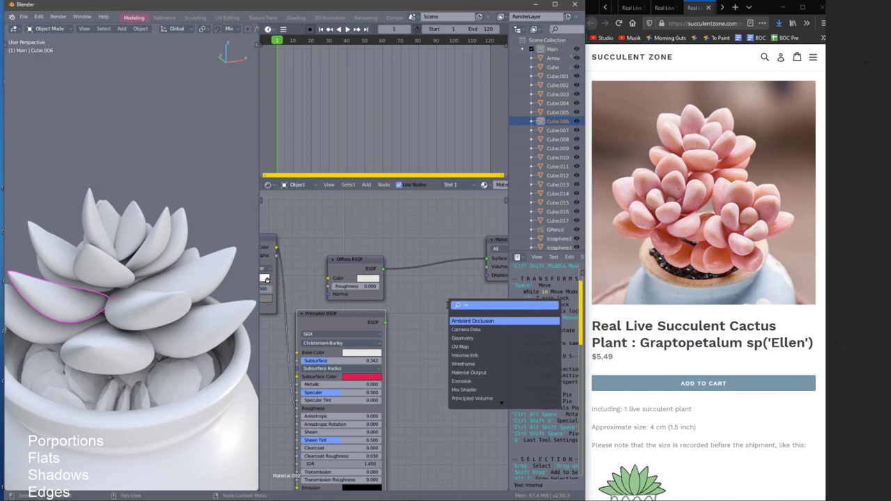
type("mix")
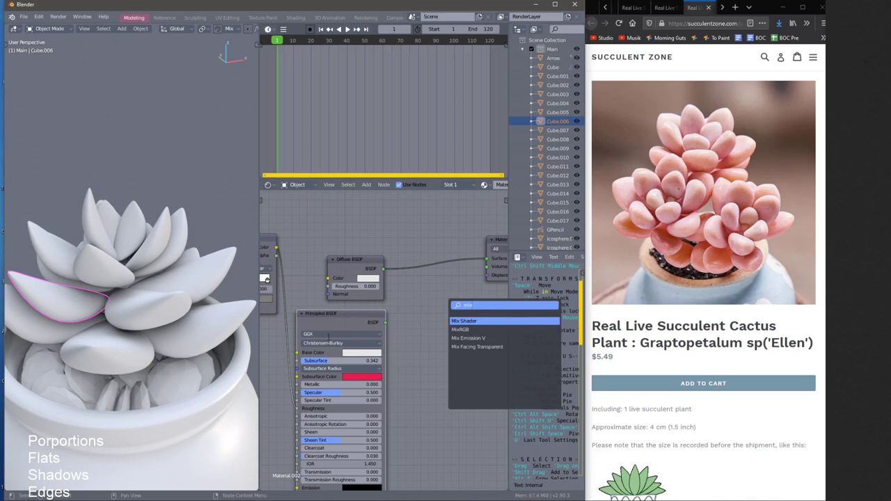
left_click(333, 334)
left_click(353, 264)
left_click(353, 315)
left_click(357, 262)
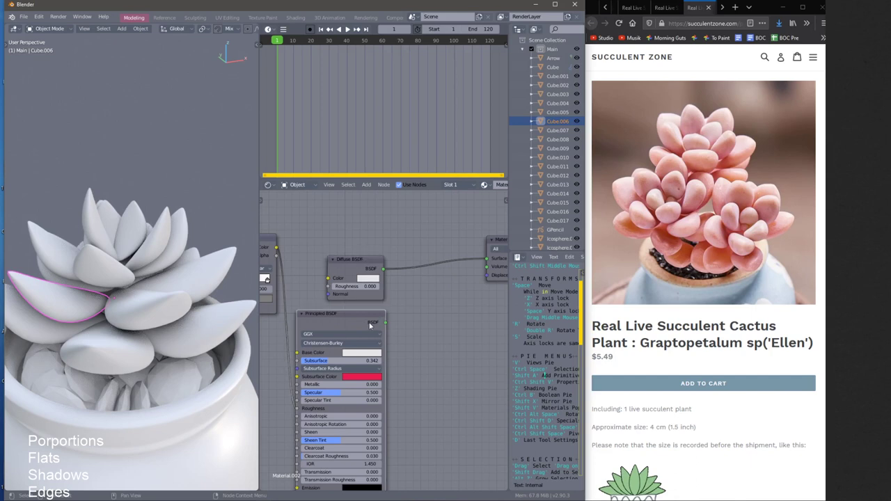
Add a Mix Shader node and insert it on the link between the Diffuse BSDF and Material Output
key("shift+a")
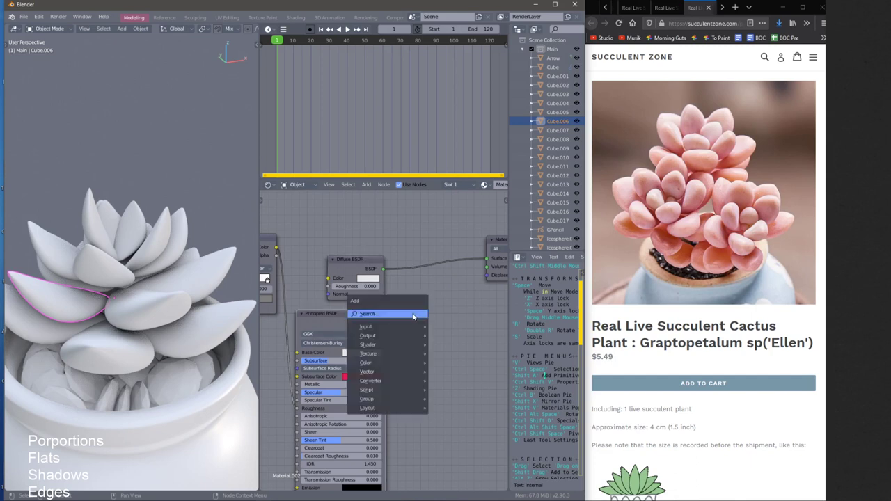
left_click(413, 315)
type("mix sh")
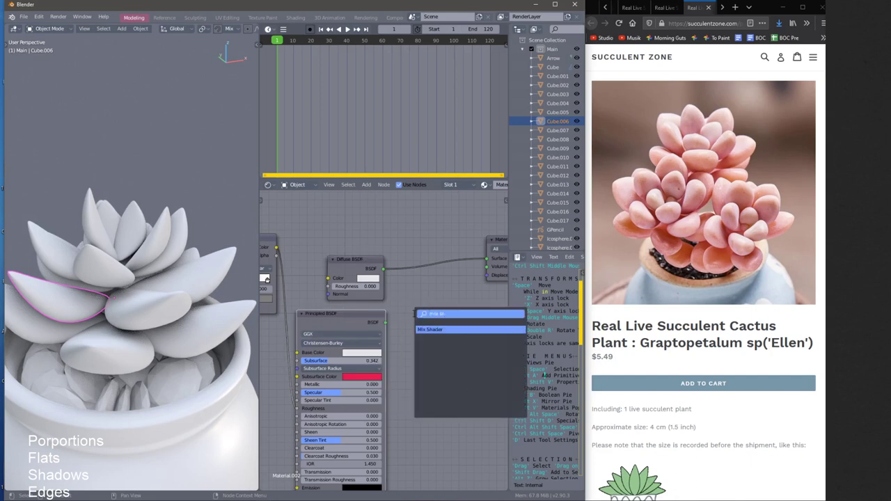
type("a")
key("Return")
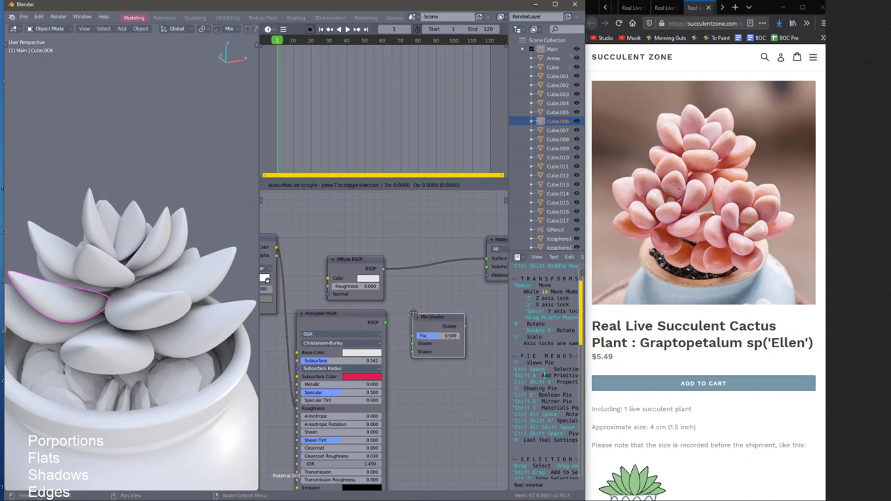
left_click(413, 266)
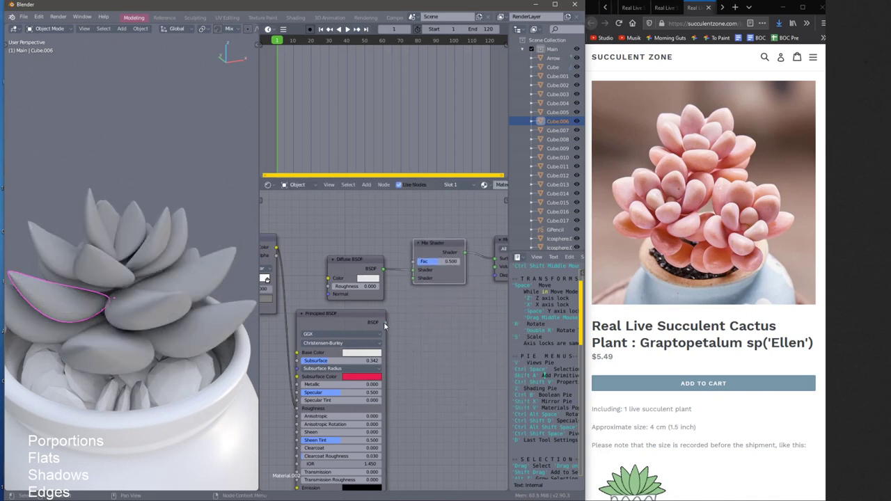
Connect the Principled BSDF to the Mix Shader's second Shader input and set the mix Fac to 0.582
left_click_drag(386, 322, 414, 278)
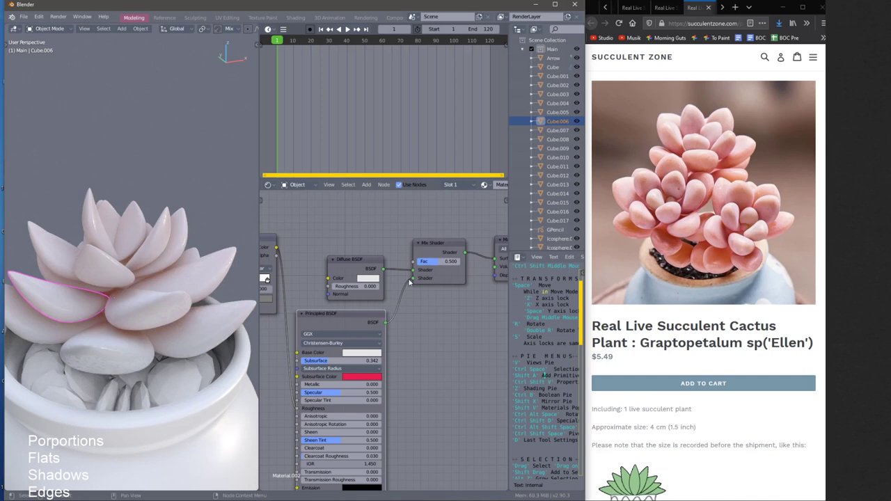
scroll(209, 299, "up", 2)
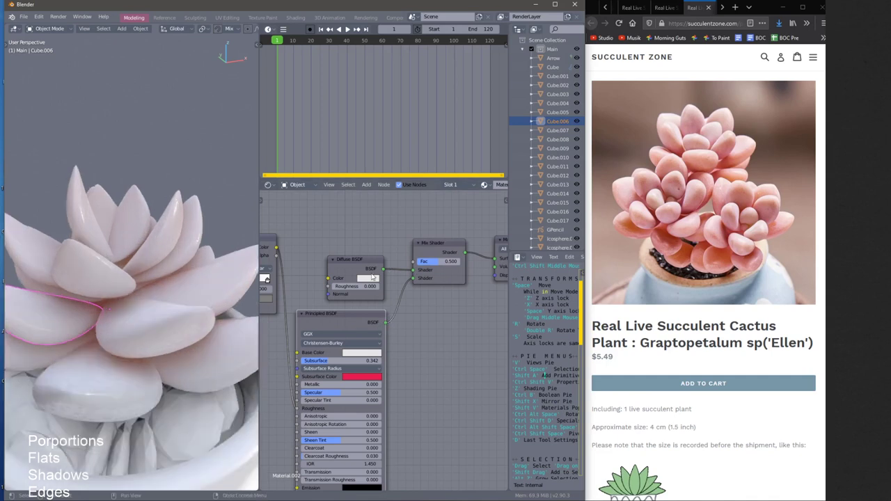
mouse_move(438, 264)
left_mouse_down()
mouse_move(423, 264)
mouse_move(446, 264)
mouse_move(408, 271)
mouse_move(477, 266)
mouse_move(404, 271)
mouse_move(488, 272)
mouse_move(412, 276)
mouse_move(460, 275)
mouse_move(425, 272)
mouse_move(450, 272)
left_mouse_up()
middle_click_drag(344, 247, 376, 231)
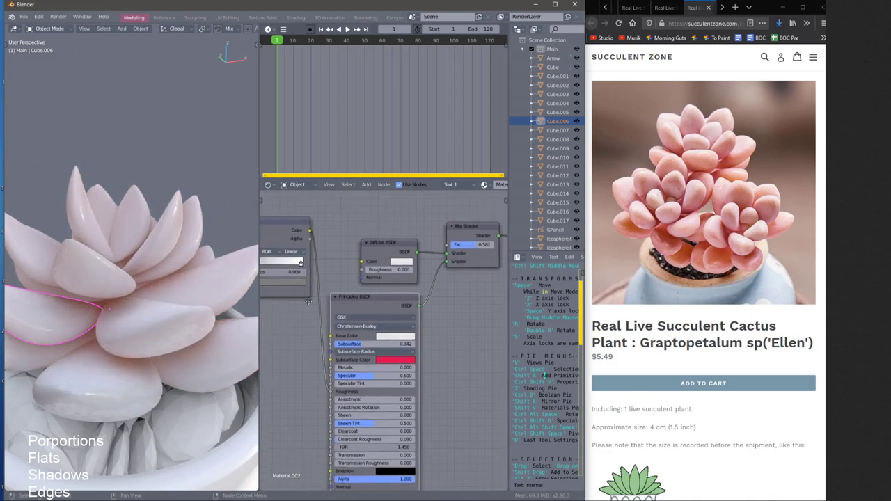
Disconnect the ColorRamp from the Principled BSDF's Roughness and connect its Color output to the Mix Shader's Fac
middle_click_drag(322, 378, 349, 365)
left_click_drag(356, 381, 352, 287)
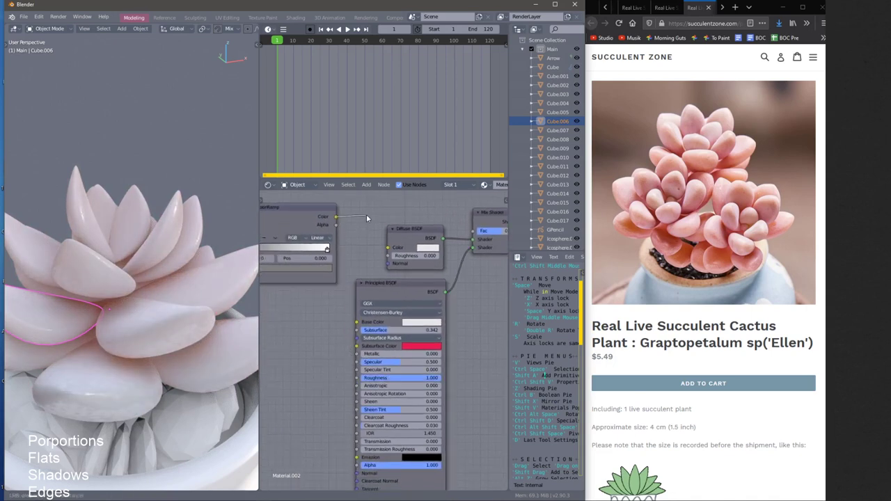
left_click_drag(367, 218, 365, 220)
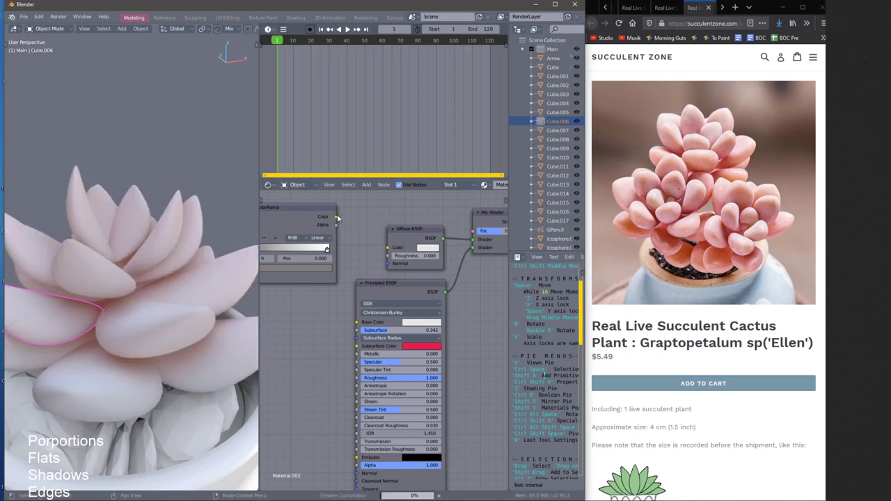
left_click_drag(458, 232, 473, 233)
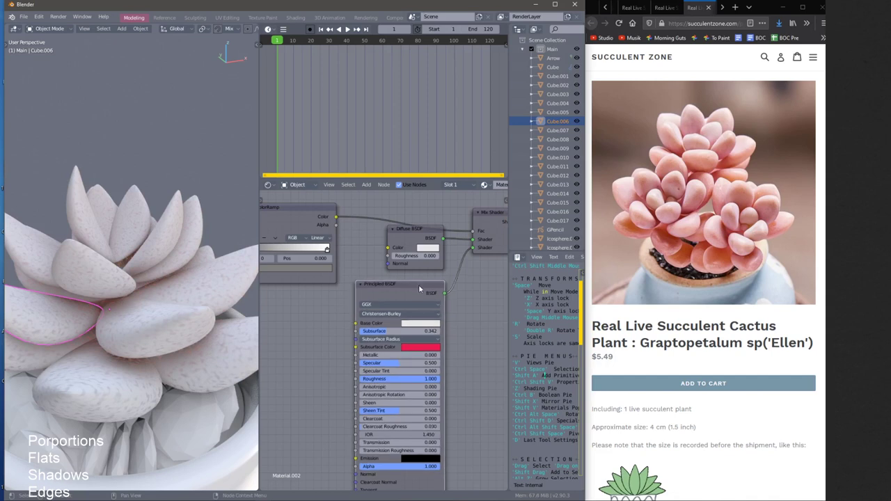
Move the Principled and Diffuse BSDF nodes lower in the graph, clear of the ColorRamp-to-Mix Shader link
left_click_drag(418, 284, 441, 322)
left_click_drag(413, 227, 420, 271)
middle_click_drag(419, 271, 438, 269)
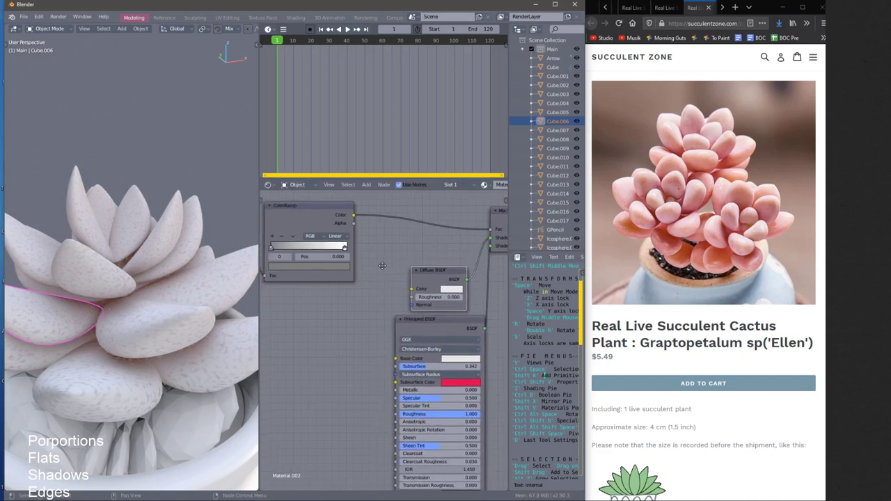
Set the ColorRamp's first stop to black with value 0 and its last stop to white
left_click(327, 269)
left_click_drag(301, 214, 247, 215)
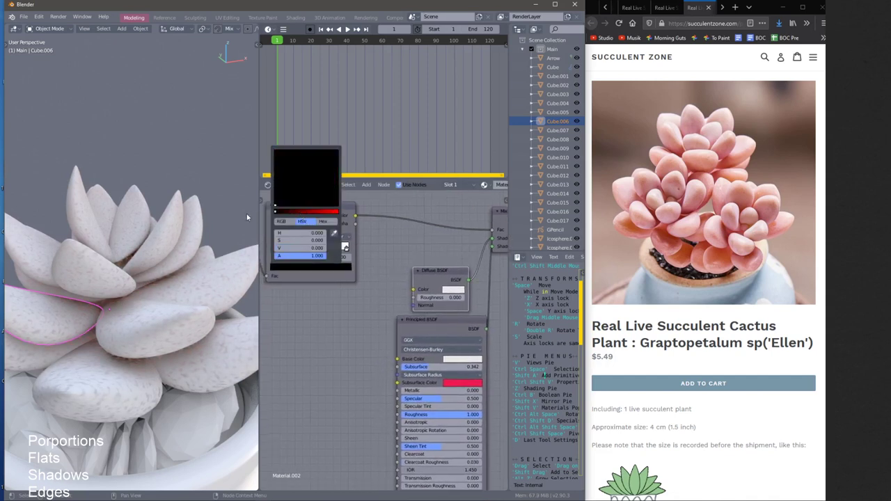
middle_click_drag(403, 246, 392, 248)
left_click(330, 248)
mouse_move(319, 252)
left_mouse_down()
mouse_move(268, 254)
mouse_move(376, 260)
left_mouse_up()
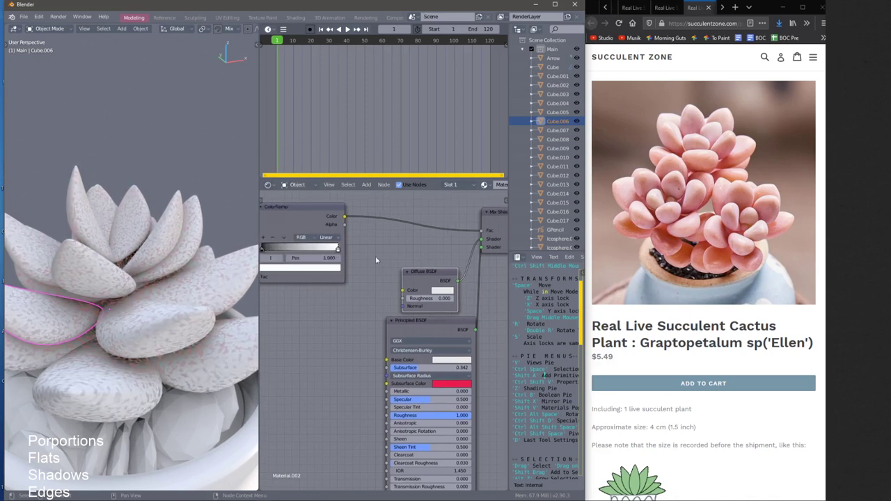
Tidy the Diffuse and Principled BSDF nodes and swap their connections to the Mix Shader's two Shader inputs
left_click_drag(436, 276, 417, 259)
left_click_drag(435, 319, 411, 315)
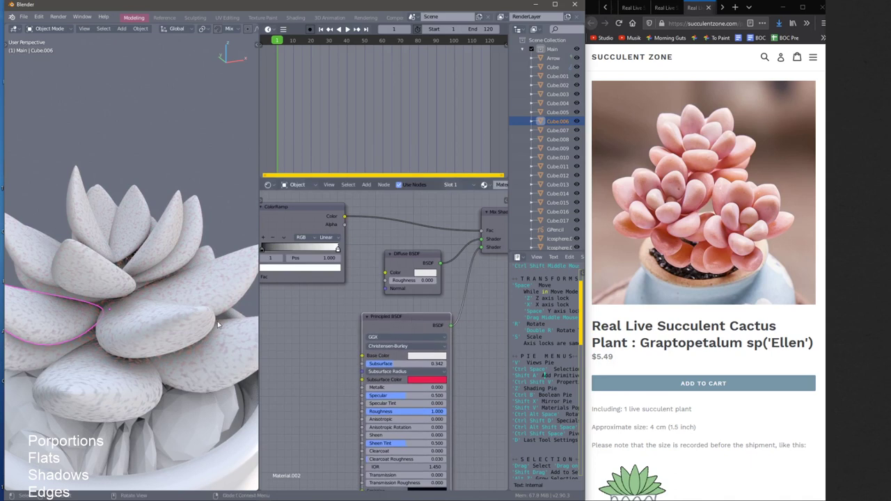
scroll(218, 322, "up", 4)
middle_click_drag(210, 316, 180, 296, "shift")
scroll(180, 302, "down", 3)
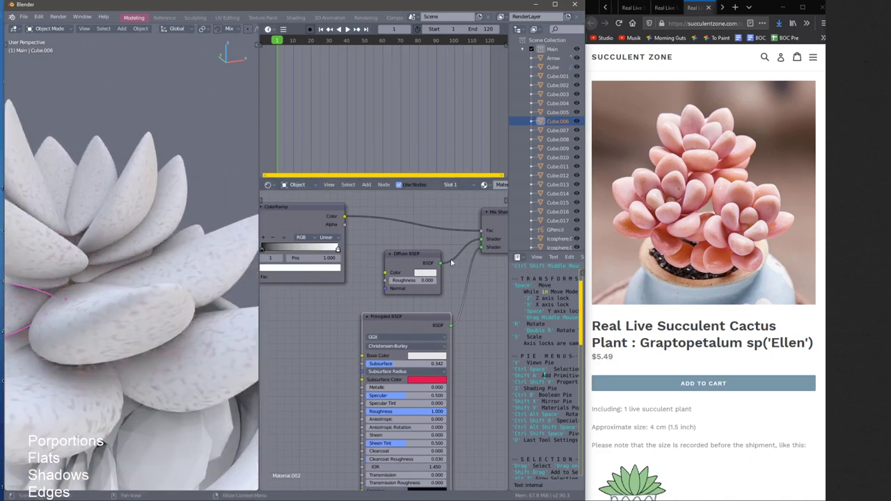
mouse_move(482, 248)
left_mouse_down()
mouse_move(454, 251)
mouse_move(481, 241)
left_mouse_up()
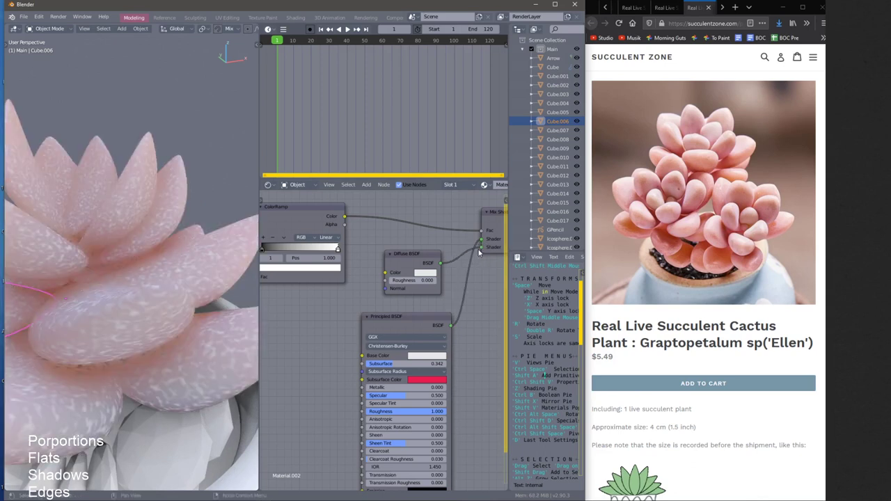
Tighten the ColorRamp by moving the black stop to position 0.243 and the white stop inward, and deselect all objects
middle_click_drag(373, 232, 419, 224)
middle_click_drag(171, 227, 184, 256)
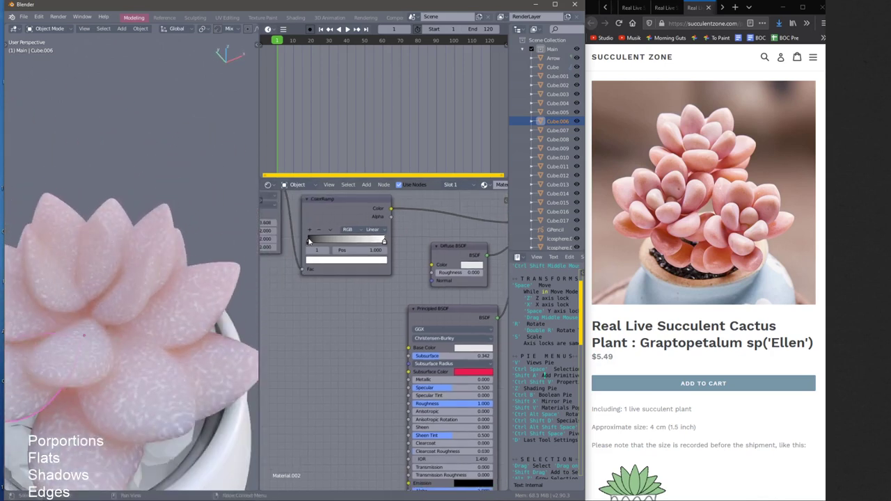
mouse_move(310, 240)
left_mouse_down()
mouse_move(335, 240)
mouse_move(295, 241)
left_mouse_up()
left_click_drag(387, 241, 327, 243)
middle_click_drag(236, 262, 179, 277)
key("space")
left_click(179, 277)
scroll(179, 277, "down", 3)
middle_click_drag(128, 293, 215, 287, "shift")
key("a")
key("a")
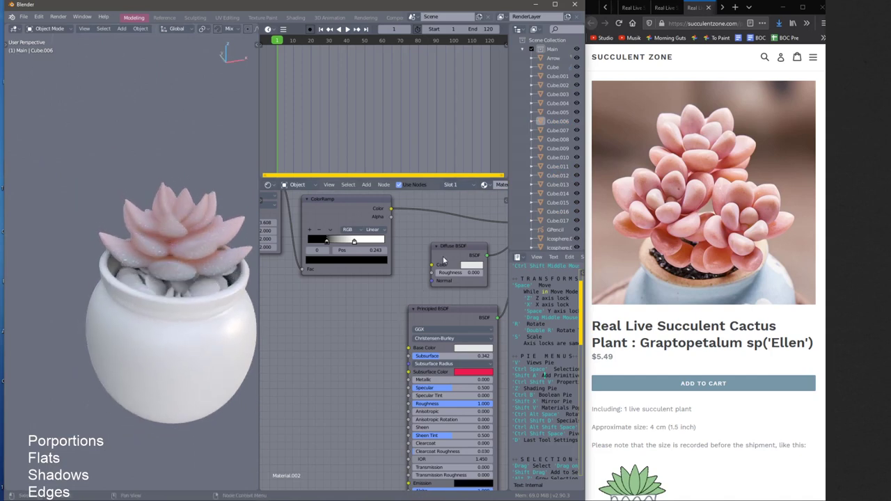
Reposition the Diffuse BSDF closer to the ColorRamp, directly above the Principled BSDF
left_click_drag(444, 259, 425, 252)
middle_click_drag(426, 252, 392, 267)
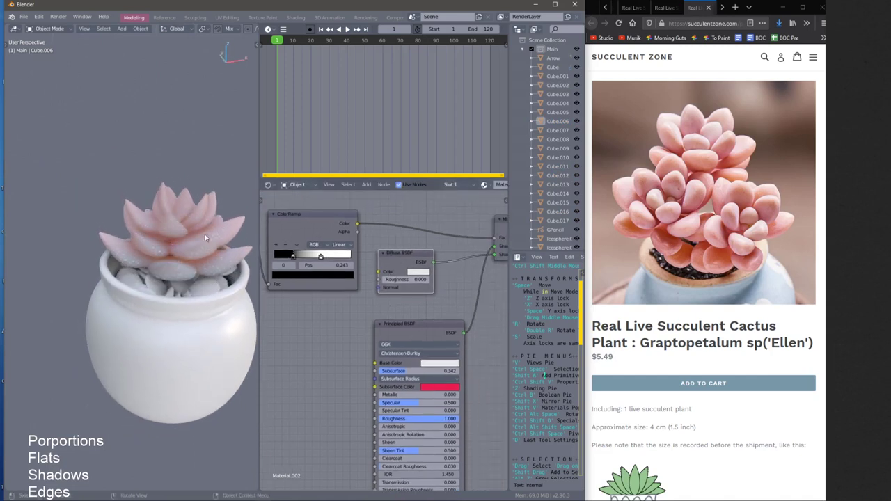
Sharpen the outer leaf Cube.007 by pushing its tip vertex outward with Shrink/Fatten in Edit Mode, and return to Object Mode
left_click(205, 246)
middle_click_drag(206, 246, 215, 219)
scroll(166, 219, "up", 3)
key("ctrl+space")
left_click(268, 195)
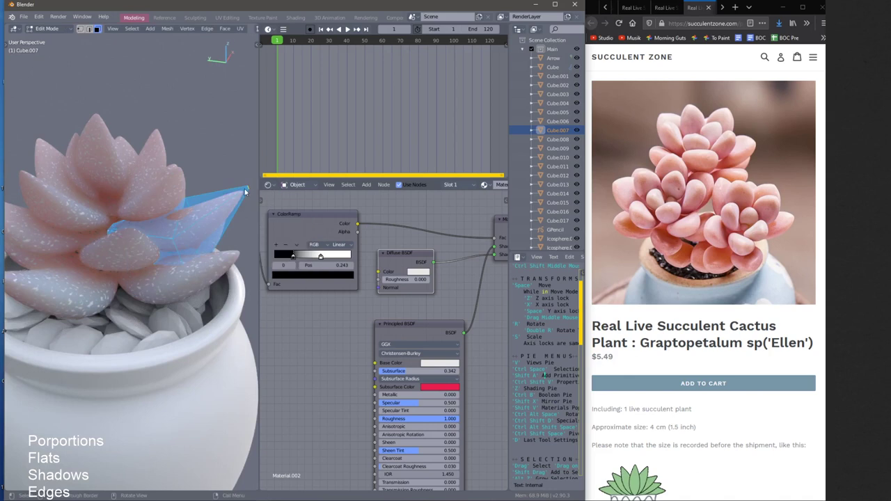
middle_click_drag(253, 195, 238, 199)
key("alt+s")
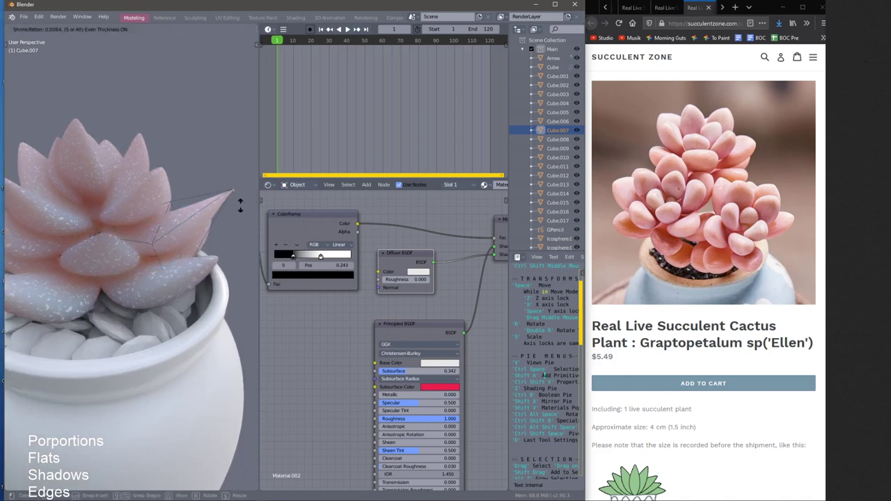
left_click(256, 177)
middle_click_drag(221, 141, 219, 133)
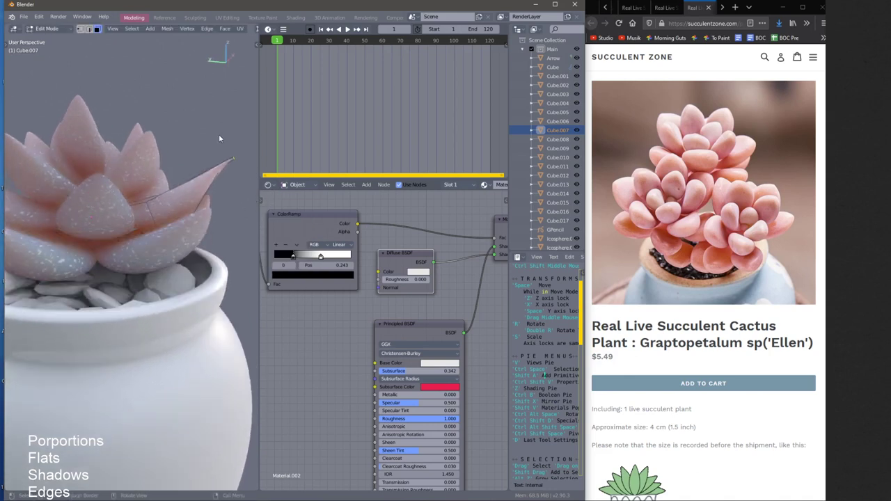
key("ctrl+space")
left_click(217, 202)
middle_click_drag(217, 202, 255, 182)
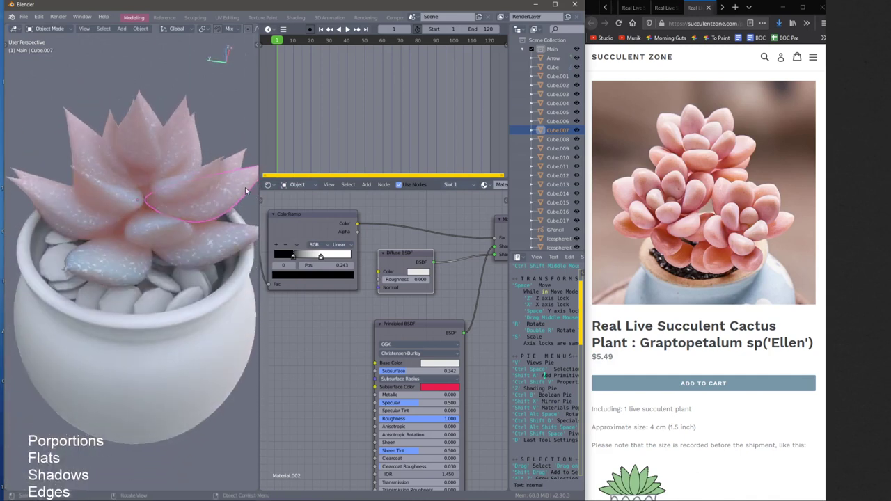
Try to make the upper leaf Cube.012 independent of the other leaves with Make Instances Real
left_click(180, 142)
mouse_move(179, 142)
middle_mouse_down()
mouse_move(186, 138)
mouse_move(168, 135)
mouse_move(176, 132)
middle_mouse_up()
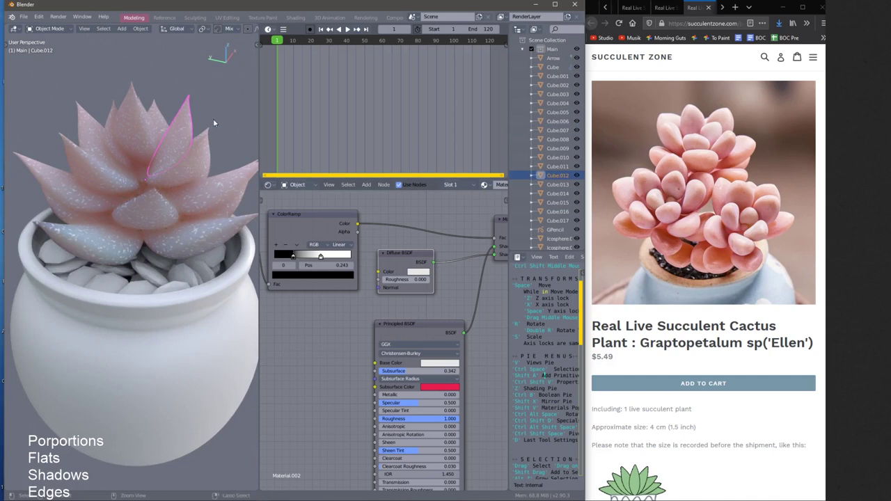
key("ctrl+a")
left_click(205, 152)
key("ctrl+a")
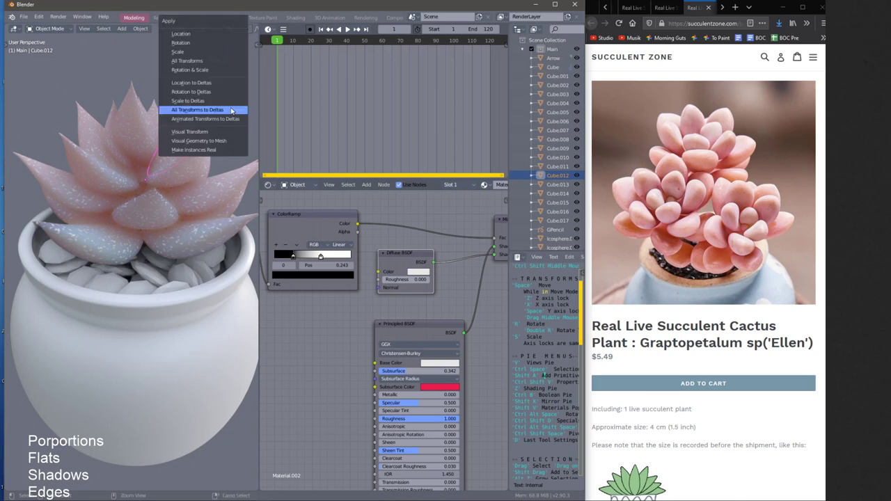
left_click(213, 152)
Bend the tip of leaf Cube.012 by moving its tip vertex outward in Edit Mode
key("r")
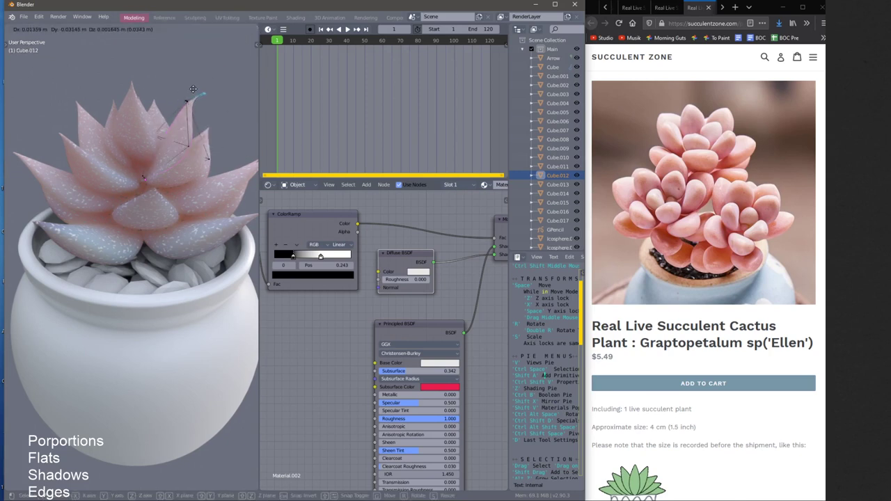
left_click(198, 130)
mouse_move(198, 128)
middle_mouse_down()
mouse_move(131, 133)
mouse_move(204, 127)
middle_mouse_up()
key("Tab")
key("Tab")
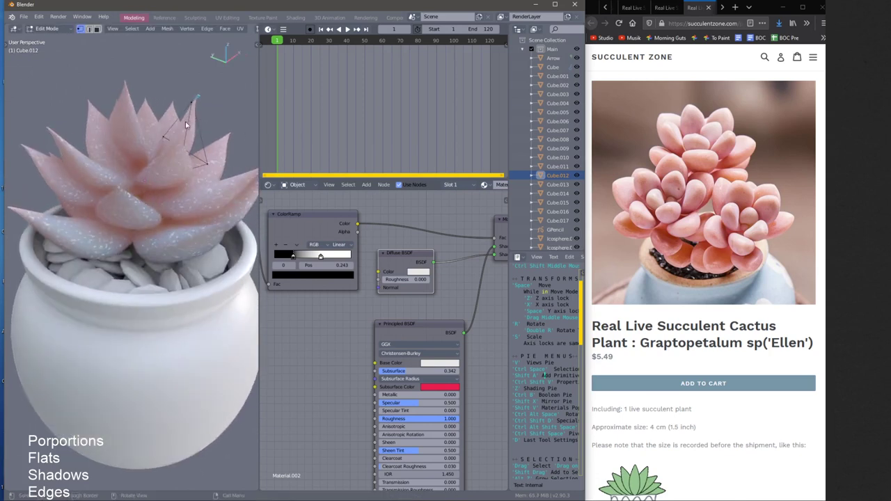
Switch the Shader Editor area to the Properties editor and show the object data settings of leaf Cube.012
left_click(269, 185)
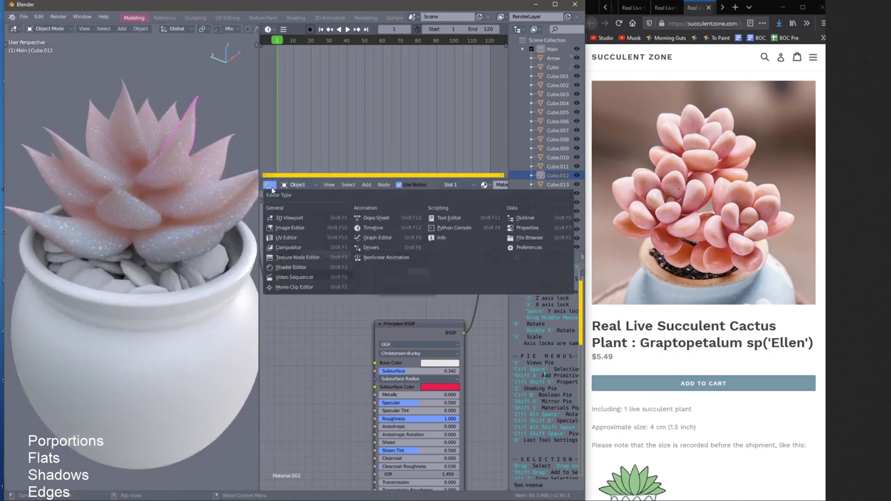
left_click(527, 227)
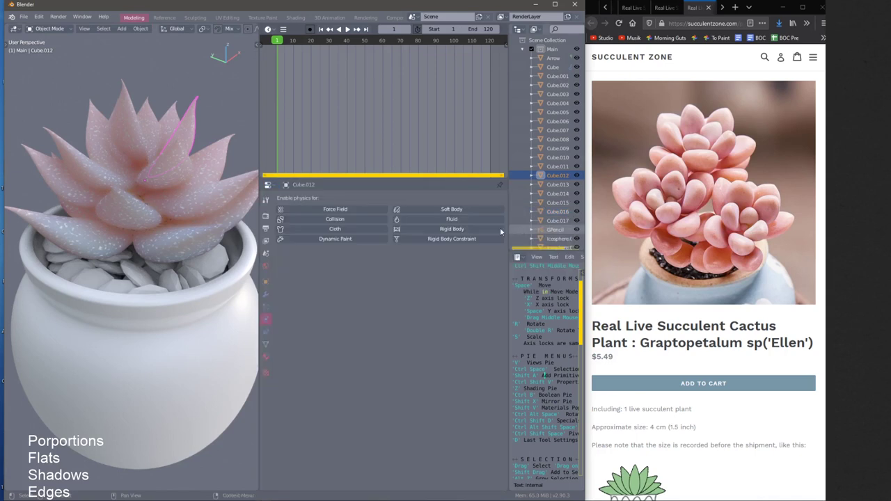
left_click(269, 185)
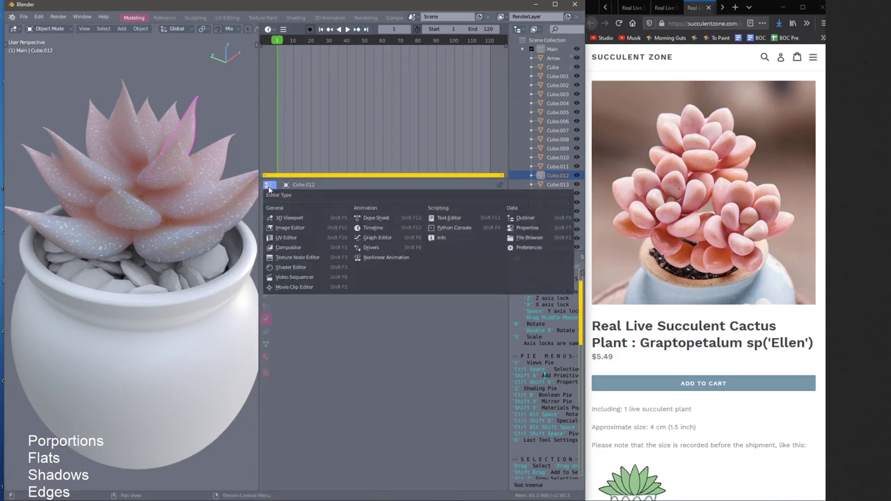
left_click(516, 229)
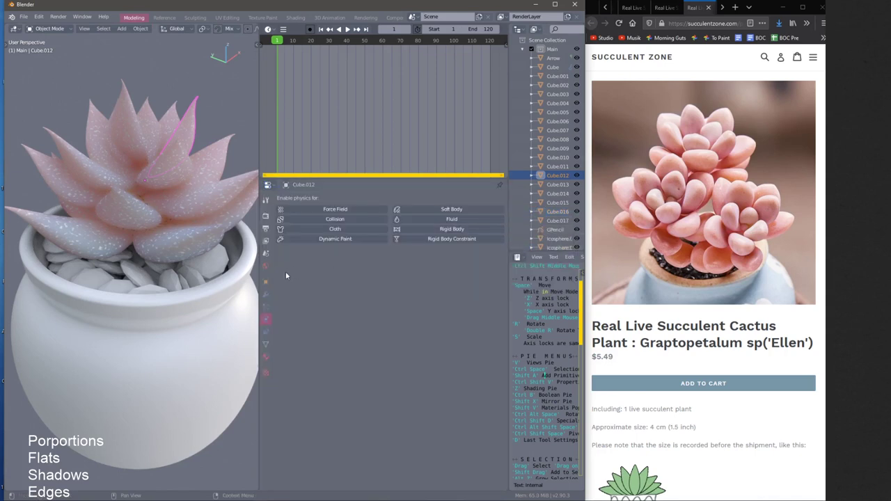
left_click_drag(269, 301, 265, 352)
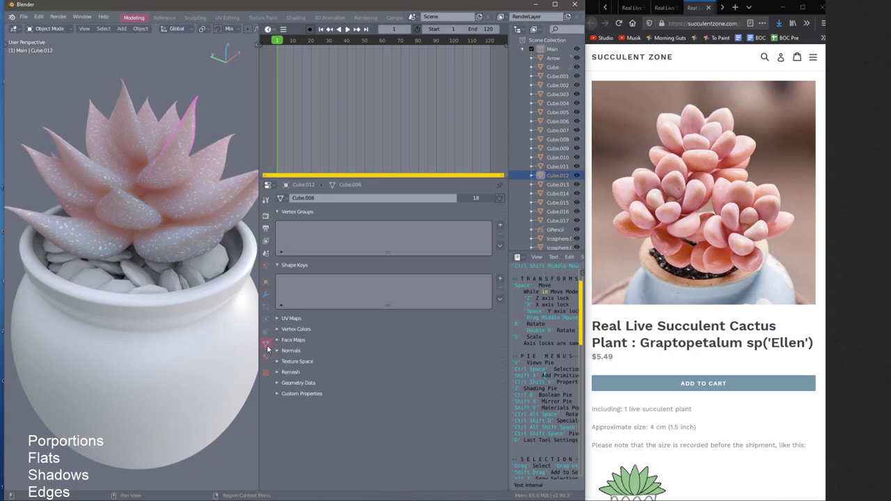
Examine the leaves that share the Cube.006 mesh data and select all of them together
scroll(203, 213, "up", 6)
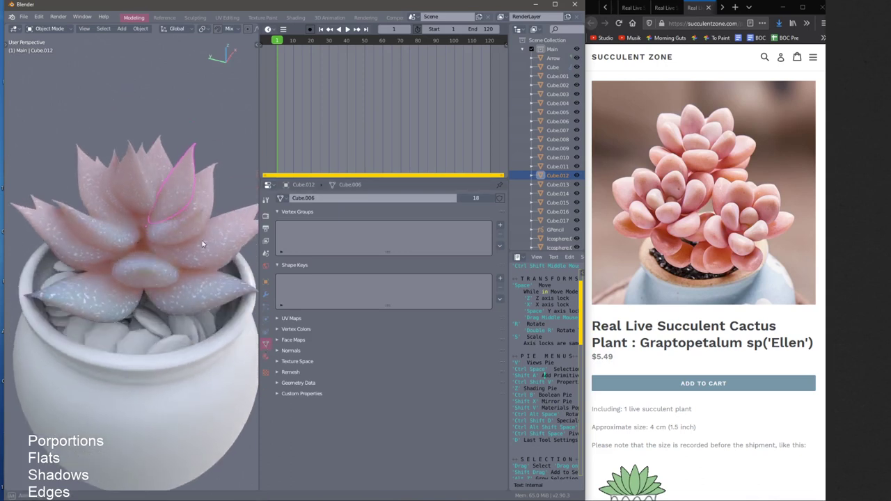
middle_click_drag(208, 202, 208, 186)
middle_click_drag(197, 226, 189, 213)
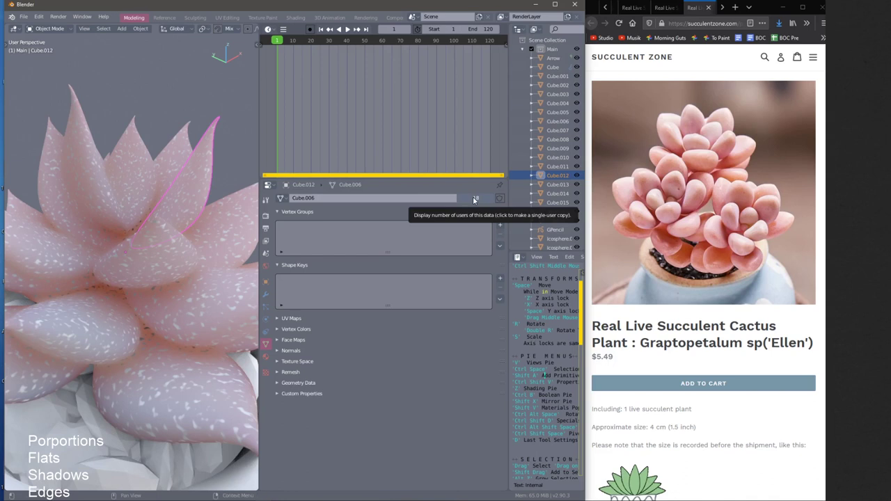
middle_click_drag(143, 278, 122, 234)
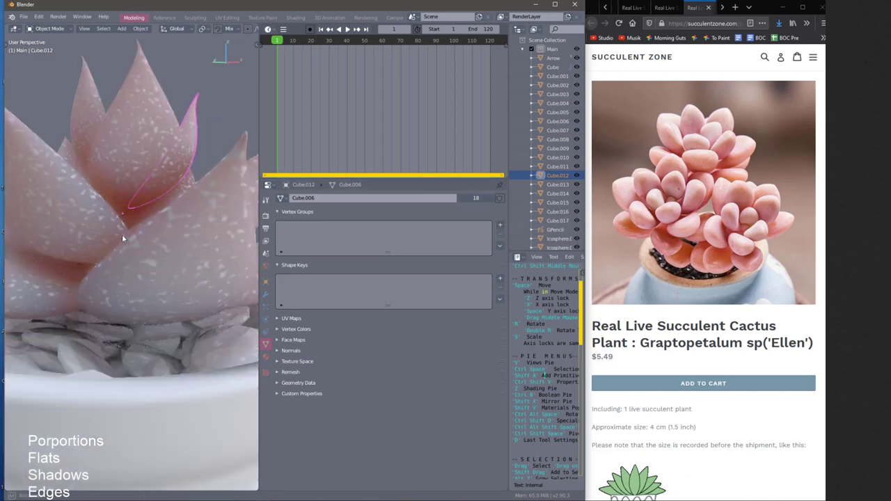
scroll(120, 251, "down", 4)
left_click_drag(40, 162, 241, 260)
middle_click_drag(151, 213, 199, 242)
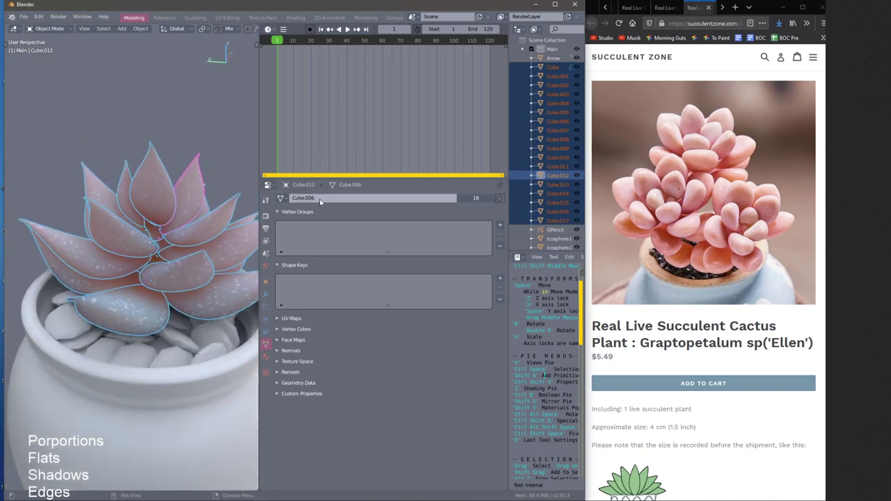
Make the mesh data of leaf Cube.012 a single-user copy, separate from the other leaves
left_click(188, 193)
mouse_move(189, 194)
middle_mouse_down()
mouse_move(175, 199)
mouse_move(187, 185)
middle_mouse_up()
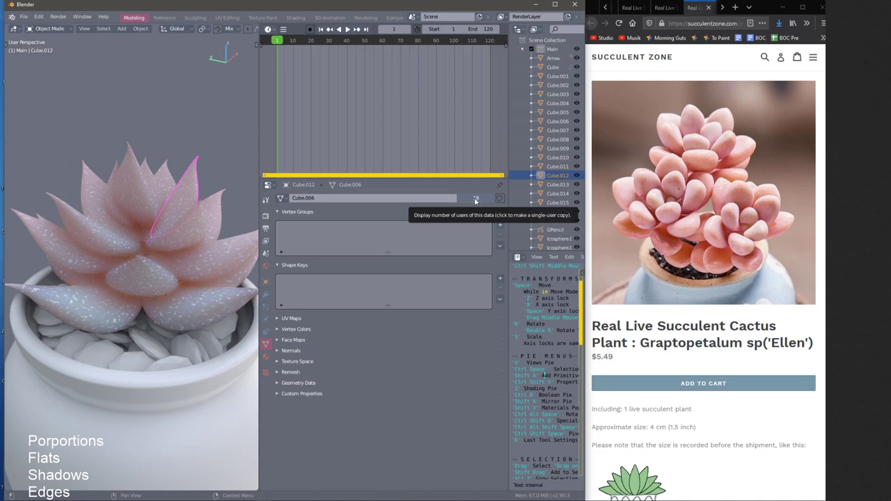
left_click(476, 200)
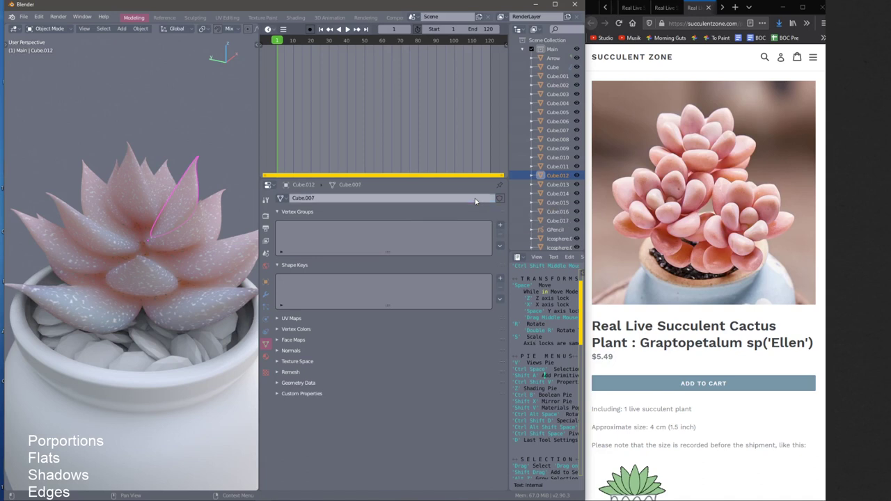
left_click(304, 200)
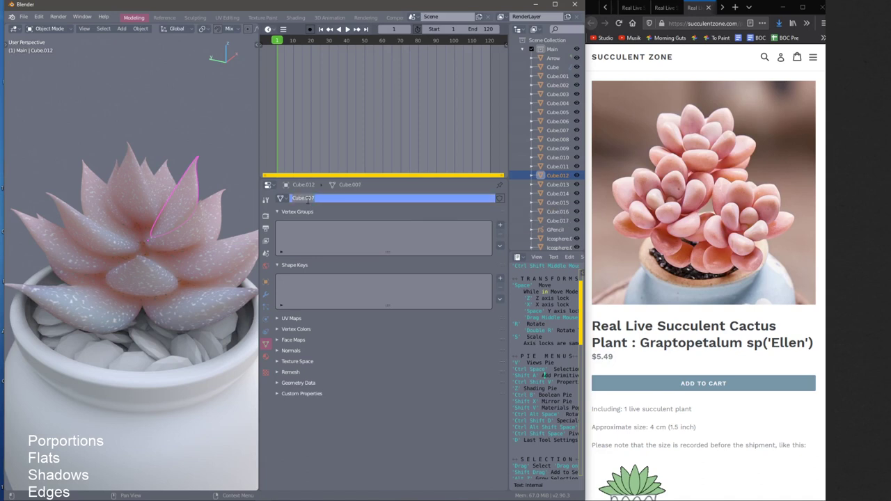
left_click(315, 199)
left_click(192, 197)
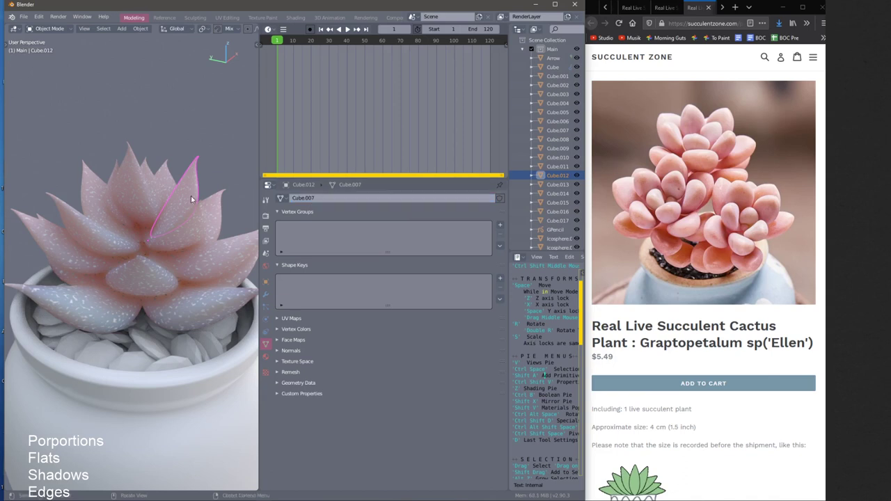
Examine the mesh data names and user counts of the neighbouring leaves to compare them with leaf Cube.012
left_click(216, 226)
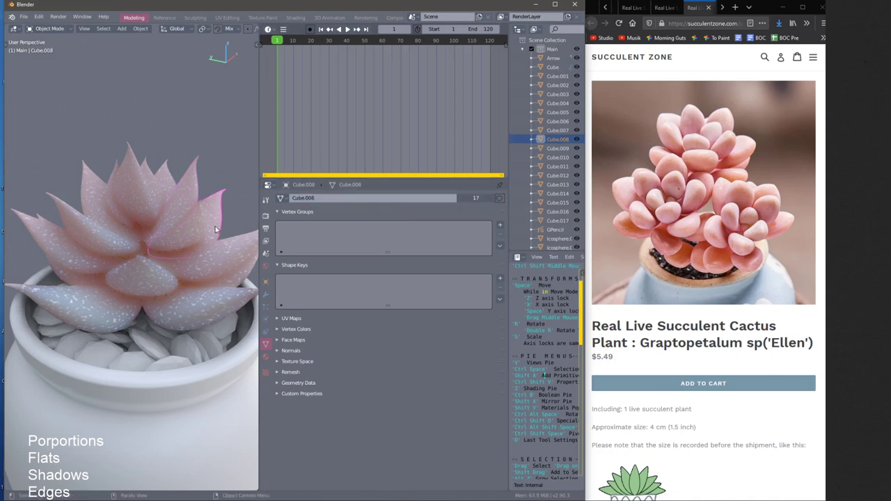
left_click(154, 218)
left_click(122, 193)
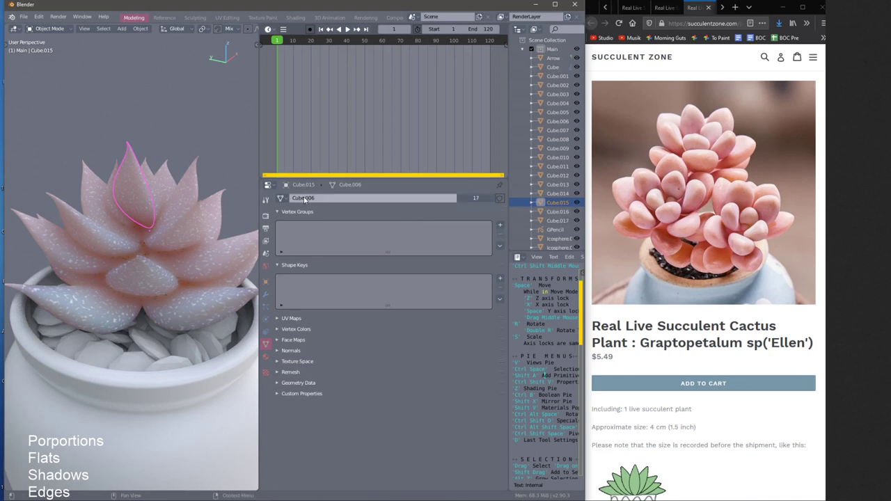
left_click(207, 261)
left_click(109, 261)
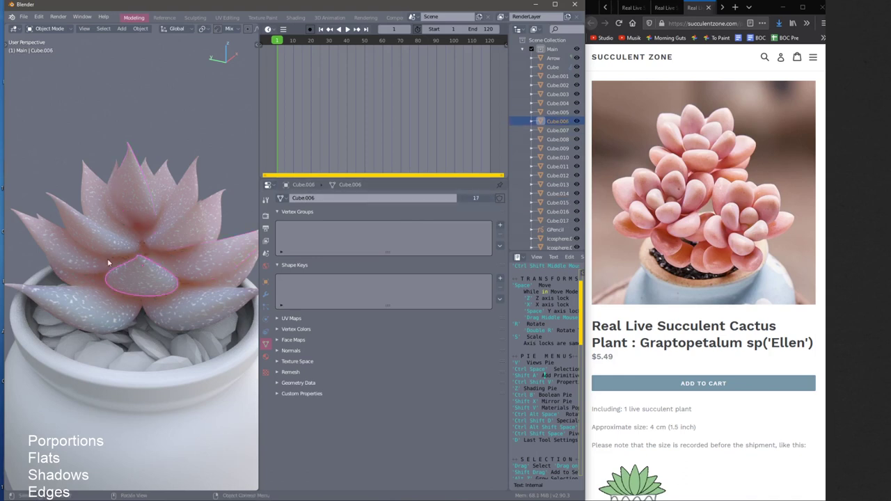
left_click(78, 275)
left_click(82, 277)
left_click(149, 275)
left_click(199, 218)
Pull the tip of the now independent leaf Cube.012 outward, away from the plant's centre
left_click(185, 187)
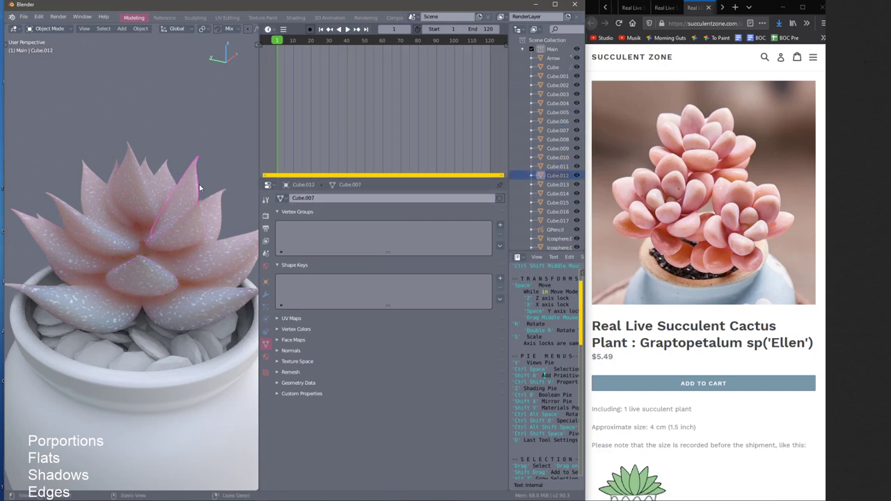
key("g")
left_click(246, 162)
key("ctrl+space")
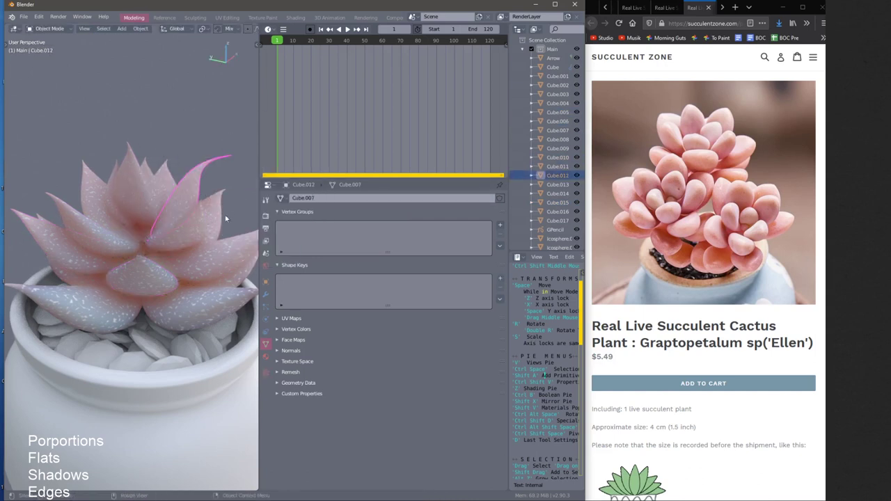
middle_click_drag(215, 188, 216, 195)
Refine the curve of leaf Cube.012 in vertex Edit Mode by repositioning its tip vertex, and return to Object Mode
key("ctrl+space")
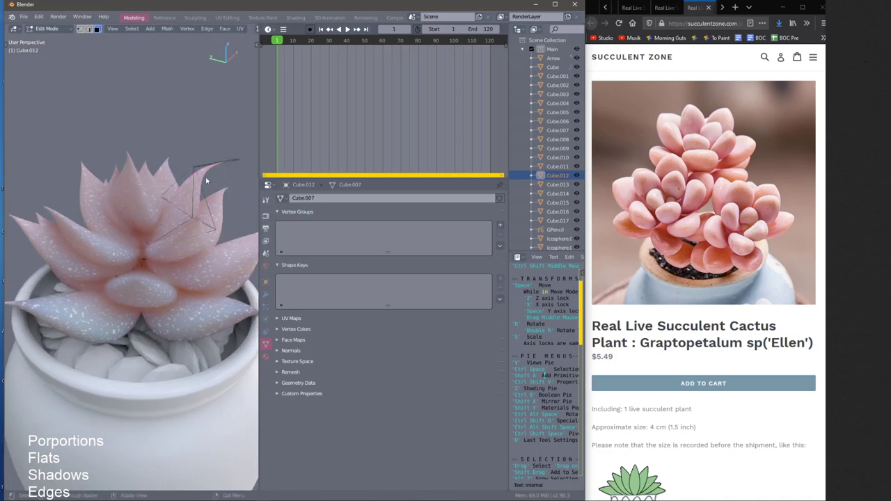
key("1")
key("space")
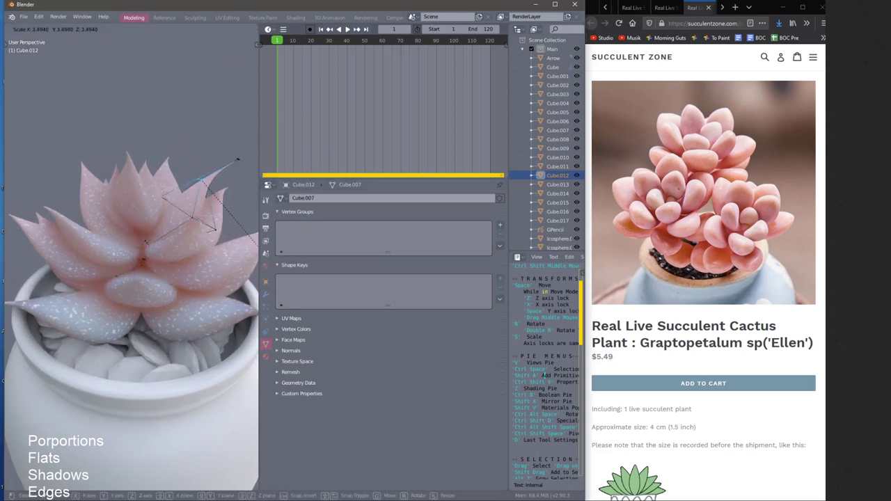
left_click(348, 378)
key("space")
left_click(218, 147)
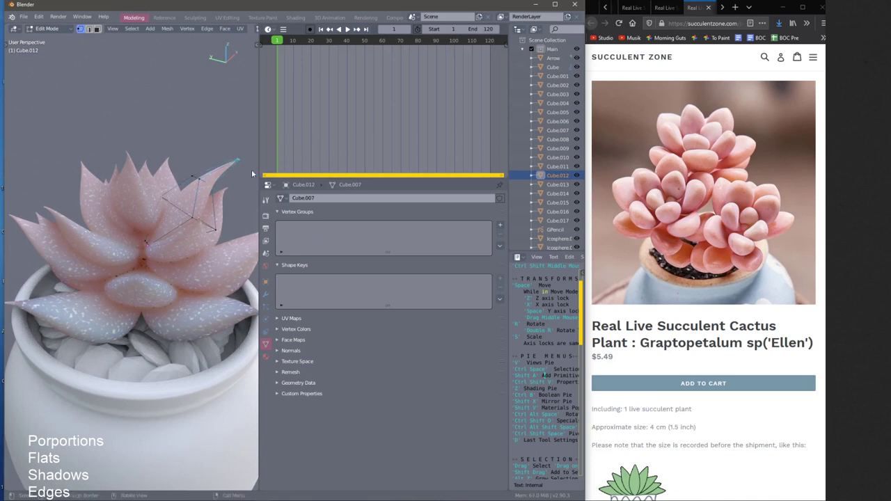
key("g")
left_click(209, 155)
key("Tab")
Select the pot, switch the Properties area to the Shader Editor and create a new material for the pot
middle_click_drag(218, 216, 188, 173)
mouse_move(183, 227)
middle_mouse_down("shift")
mouse_move(177, 163)
mouse_move(180, 240)
middle_mouse_up("shift")
left_click(174, 296)
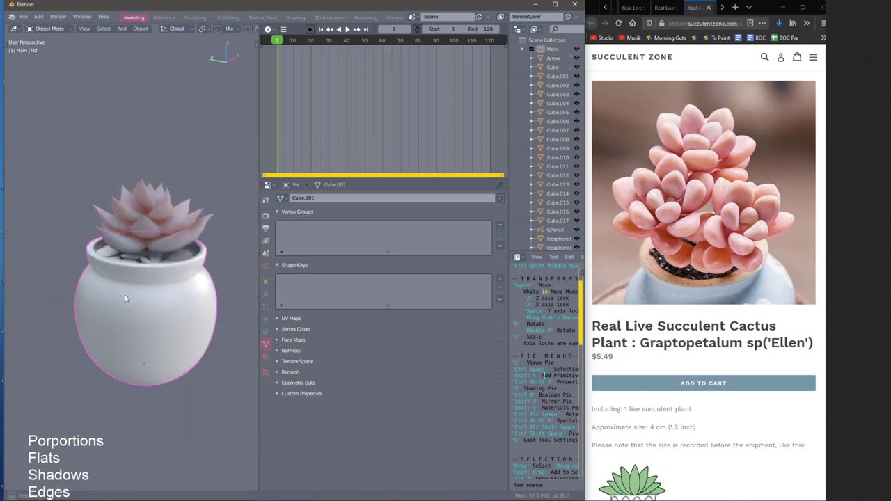
middle_click_drag(124, 295, 168, 247)
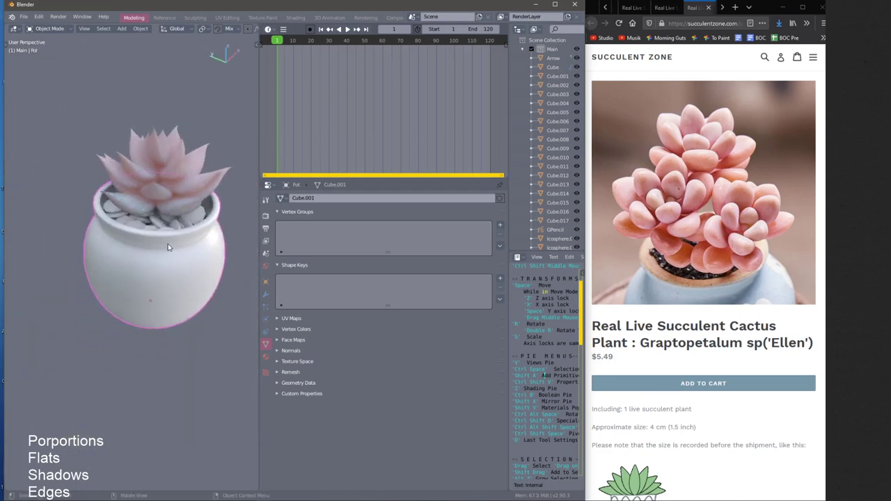
scroll(167, 248, "up", 4)
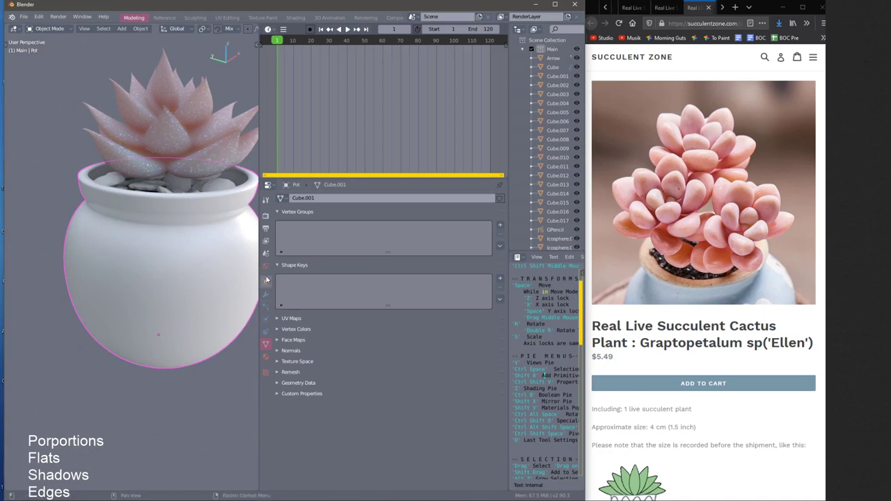
left_click(265, 358)
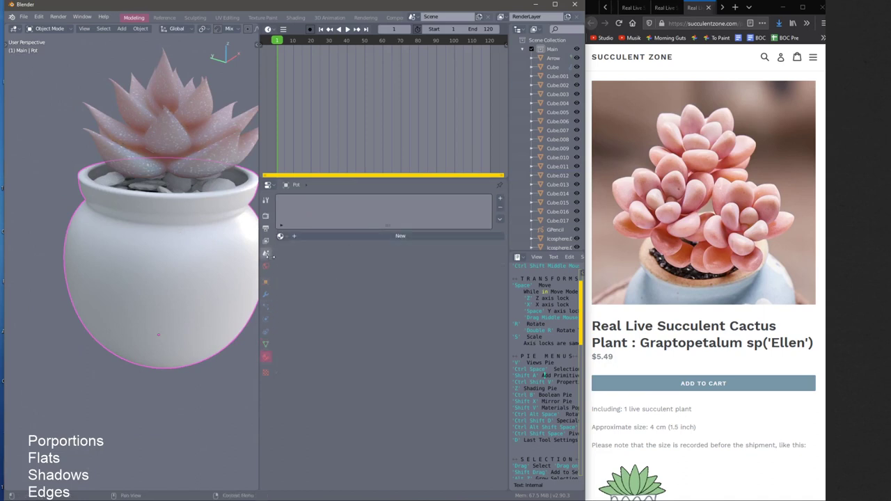
left_click(270, 185)
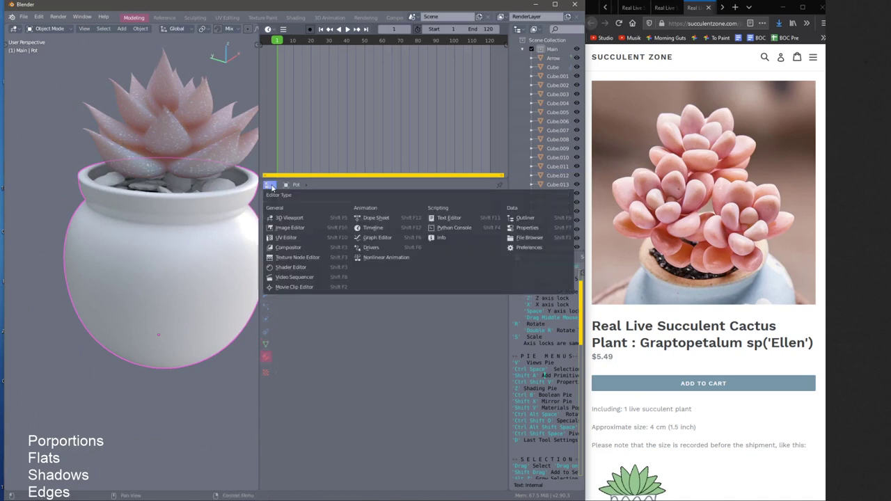
left_click(285, 268)
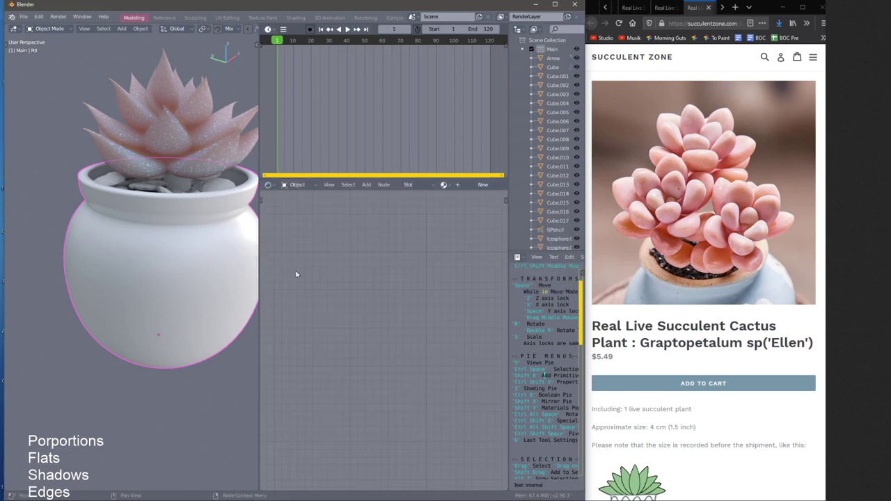
left_click(483, 185)
key("Home")
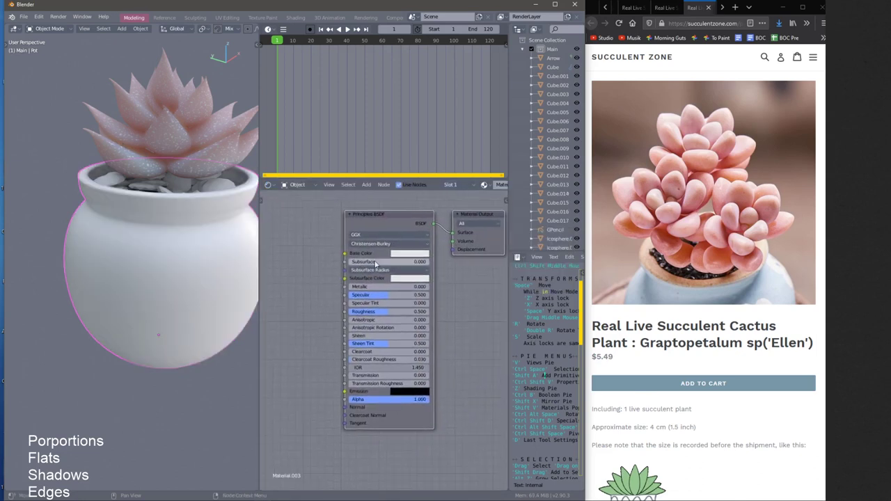
Set the Base Color of the pot material's Principled BSDF to a pale blue
left_click(409, 253)
left_click_drag(429, 165, 432, 181)
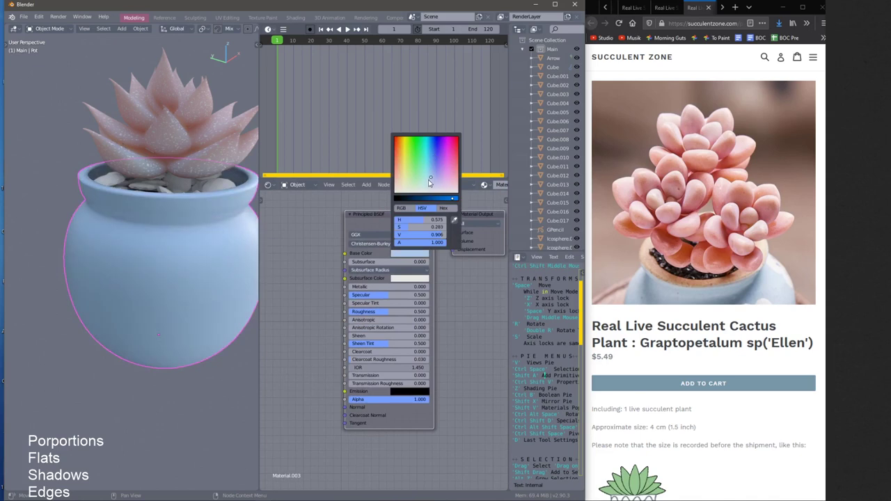
middle_click_drag(172, 205, 171, 183)
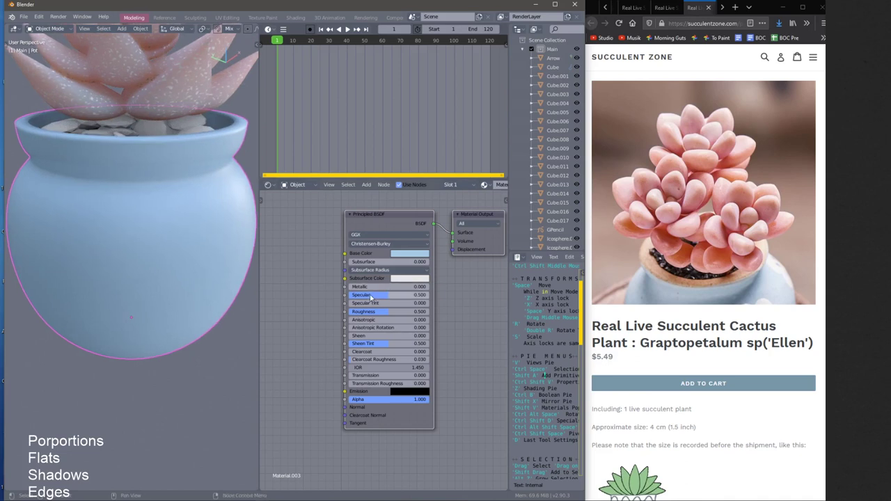
Examine the blue pot's rim and body up close, including its mesh in face Edit Mode, and from farther away
middle_click_drag(213, 178, 195, 203)
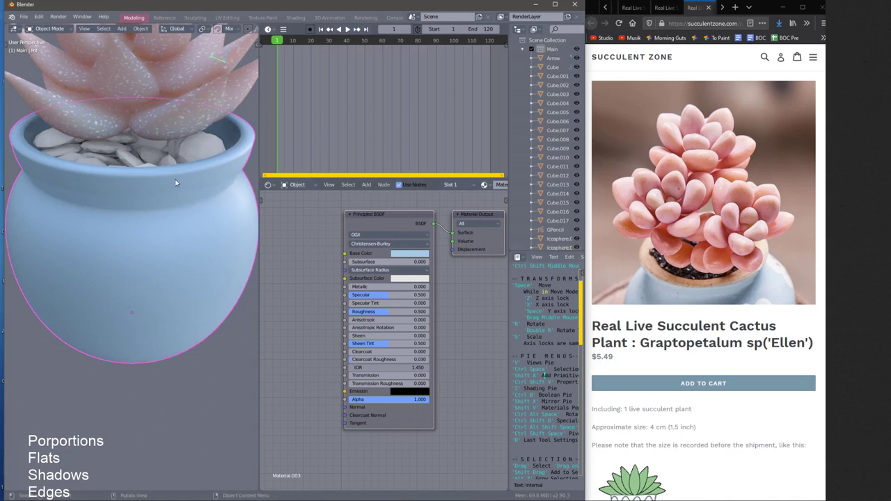
middle_click_drag(176, 182, 176, 182)
key("ctrl+space")
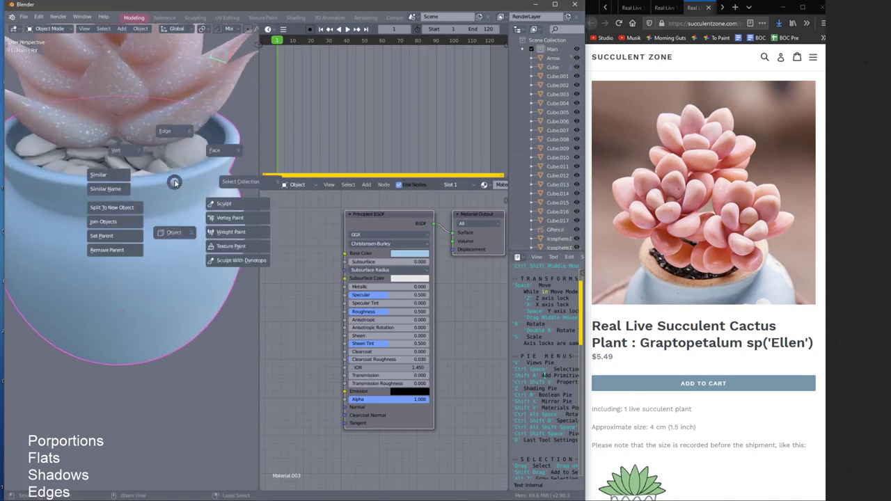
left_click(216, 153)
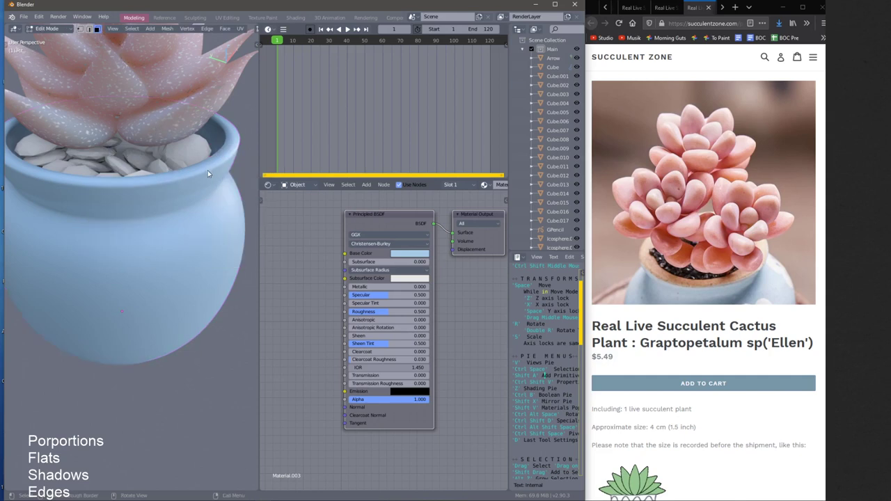
middle_click_drag(208, 171, 189, 163)
scroll(208, 140, "up", 3)
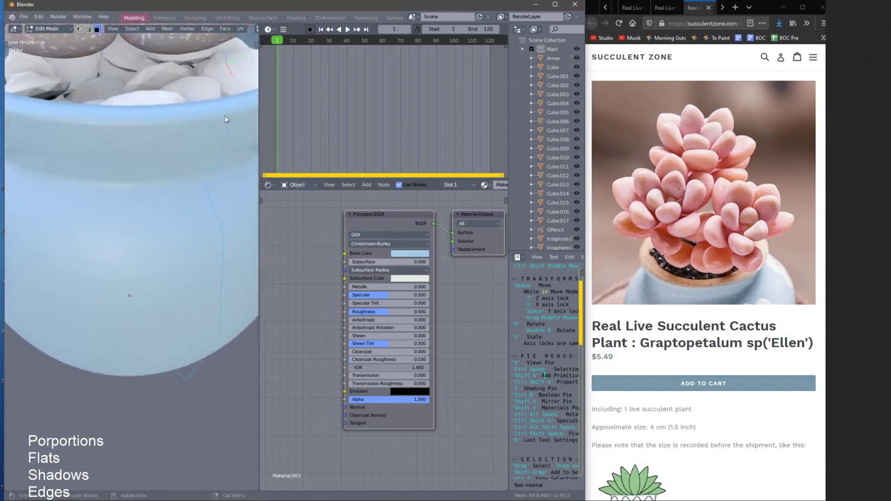
key("Tab")
scroll(221, 140, "down", 6)
middle_click_drag(208, 204, 209, 178)
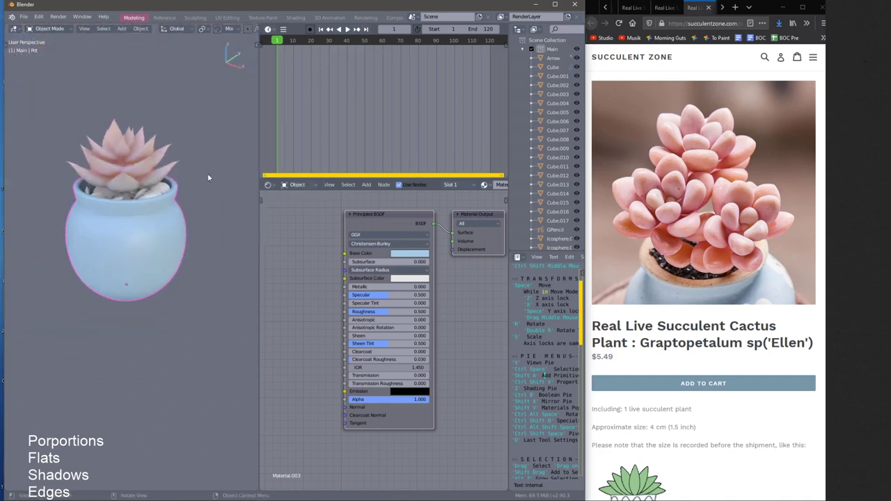
scroll(174, 214, "up", 2)
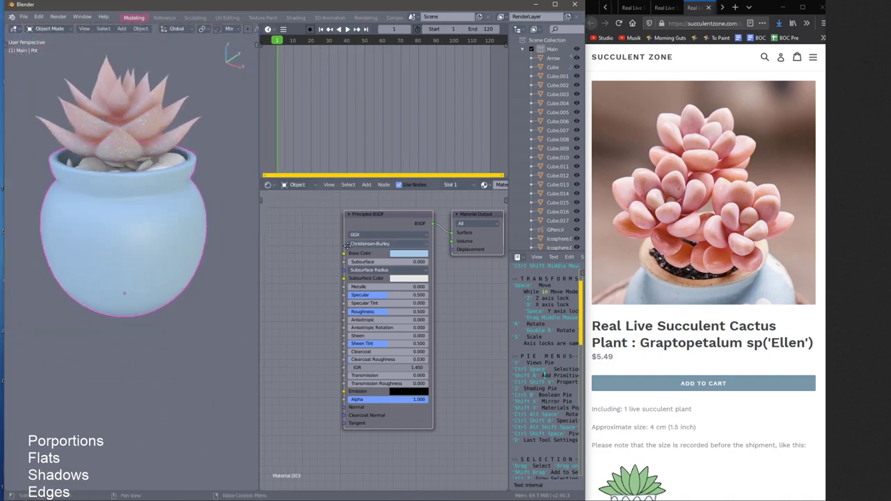
middle_click_drag(340, 249, 378, 260)
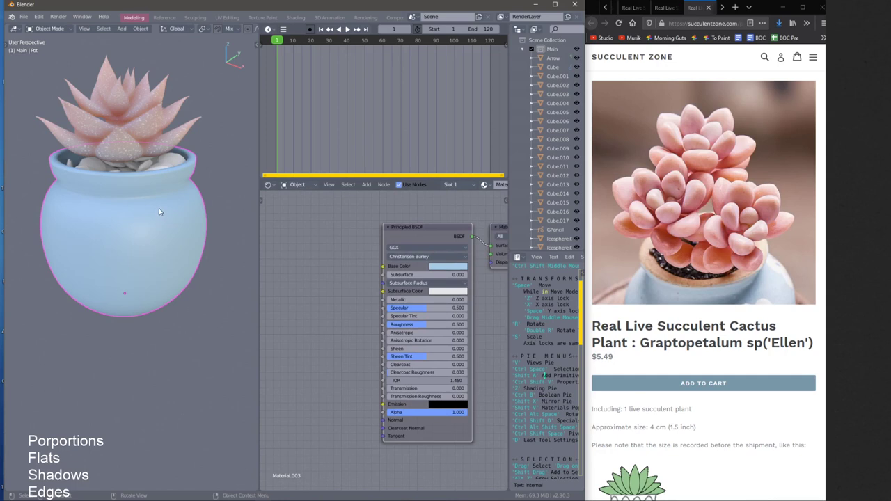
Switch to the browser to study the pot in the succulent reference photo, and return to Blender
left_click(738, 243)
scroll(738, 244, "up", 1)
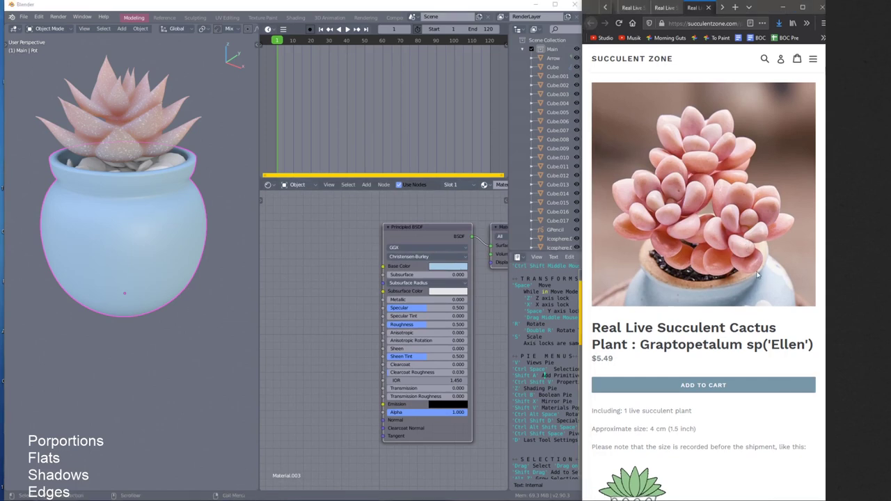
scroll(758, 276, "down", 1)
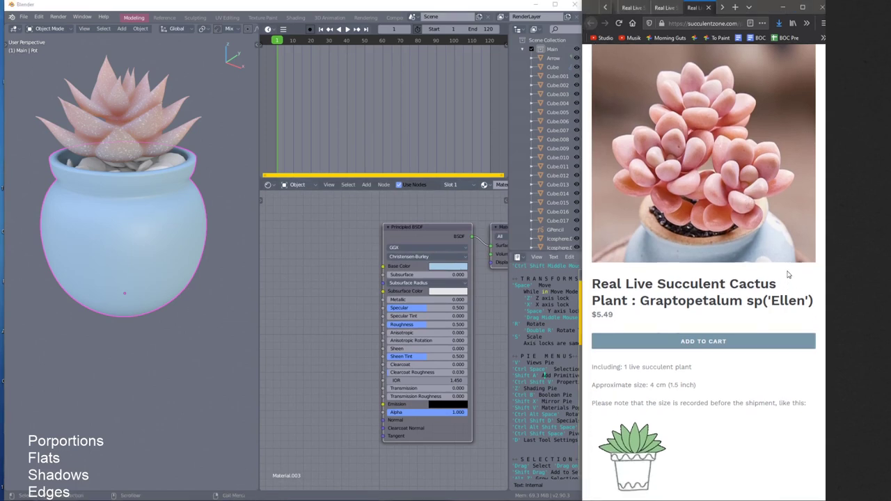
left_click(174, 195)
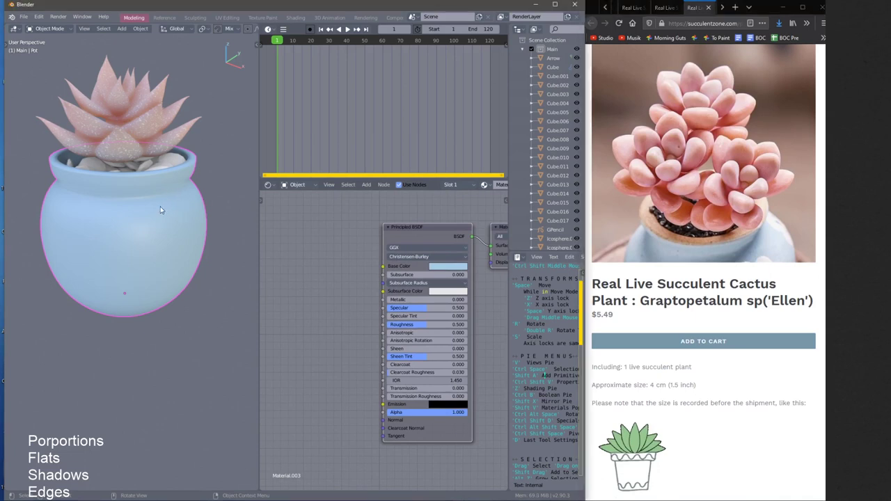
Add a UV sphere, scale it down to a small ball and place it against the side of the pot
key("shift+a")
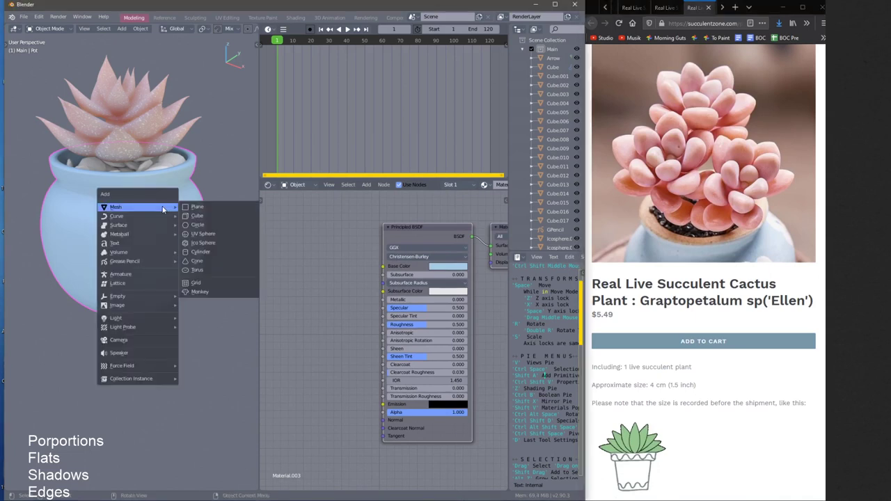
left_click(198, 234)
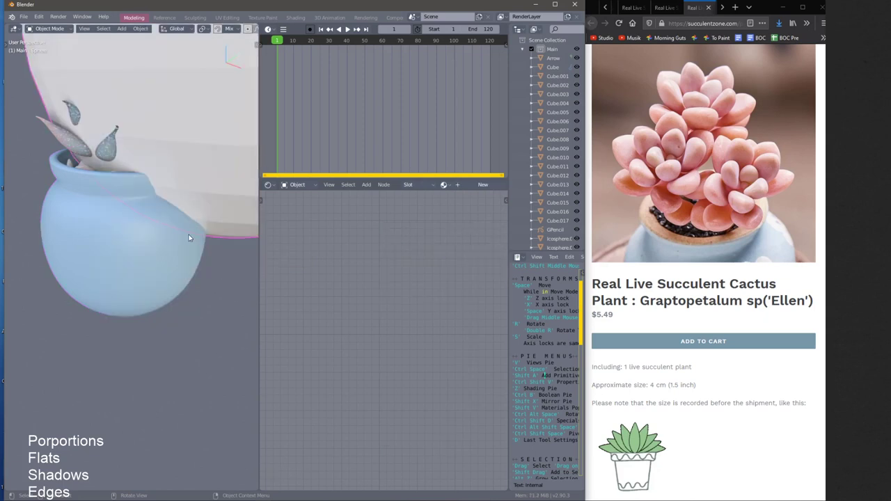
key("s")
left_click(217, 89)
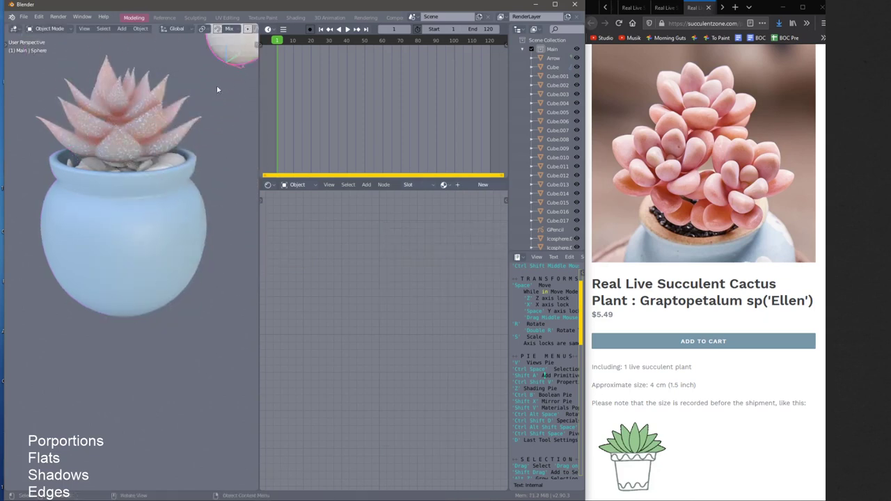
key("g")
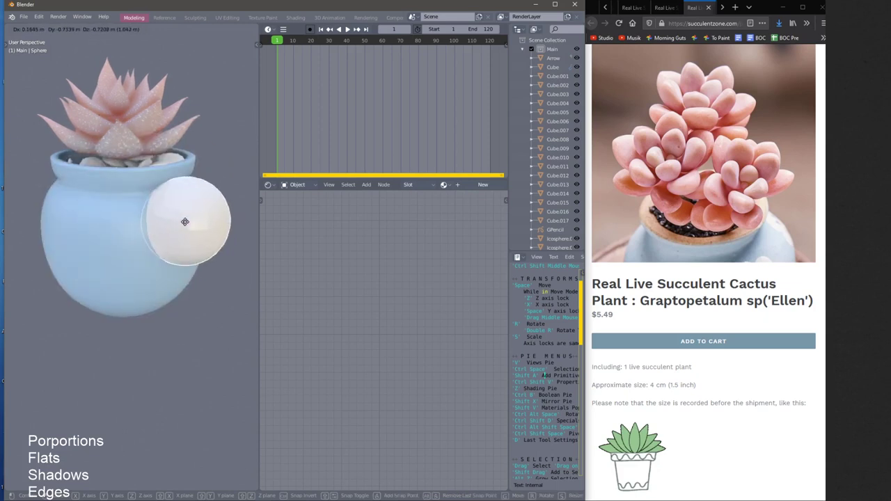
left_click(171, 225)
Reposition the small sphere around the pot's body until it sits half embedded in the upper side
middle_click_drag(204, 261, 209, 234)
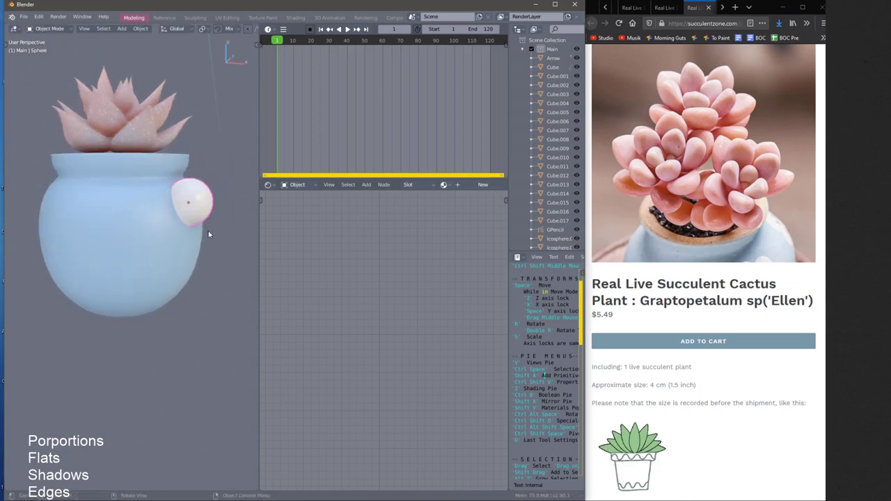
key("g")
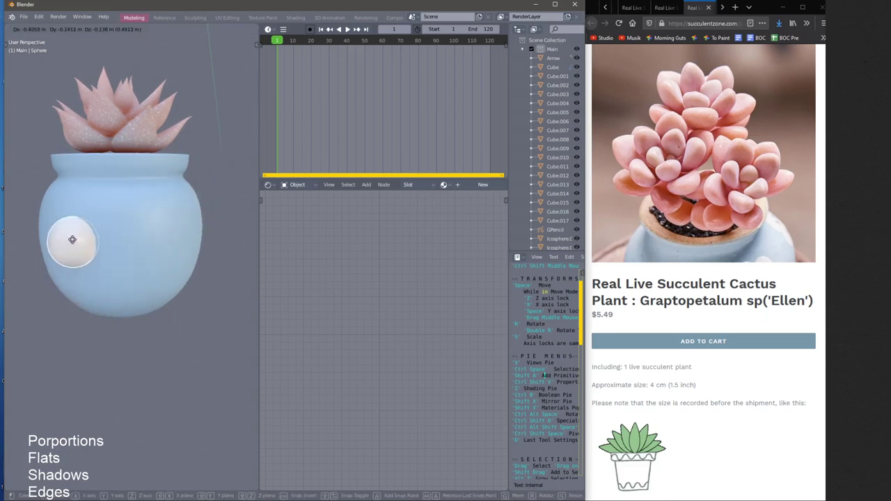
left_click(79, 243)
mouse_move(125, 245)
middle_mouse_down()
mouse_move(54, 240)
mouse_move(117, 244)
middle_mouse_up()
key("g")
left_click(189, 245)
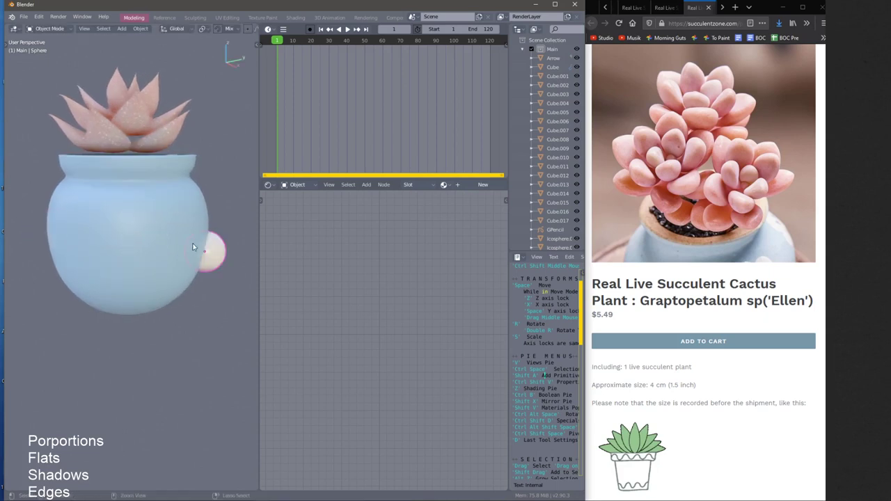
middle_click_drag(194, 248, 196, 275)
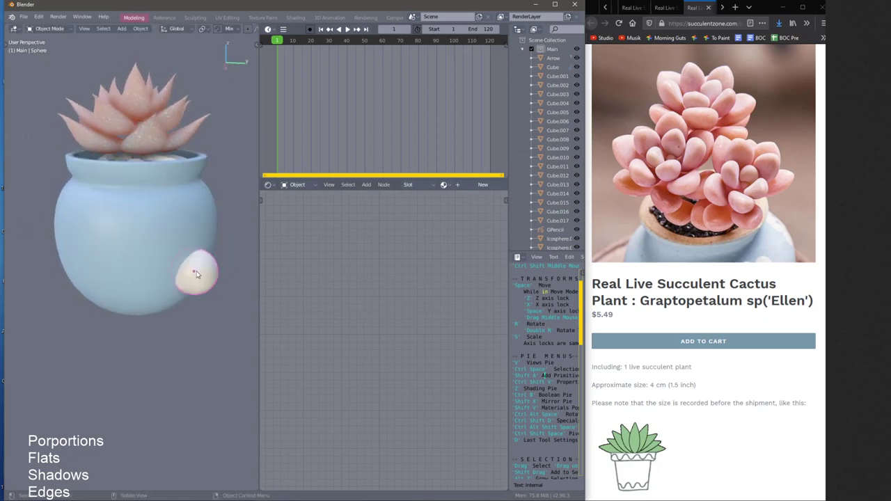
key("space")
left_click(124, 243)
middle_click_drag(123, 243, 204, 226)
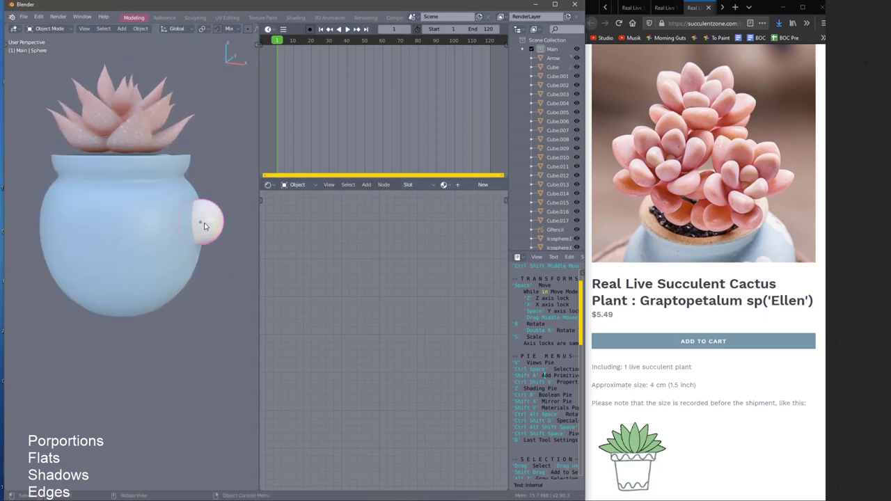
Apply a Live Wrap boolean between the pot and the sphere to form a flat round spot on the surface
left_click(157, 223)
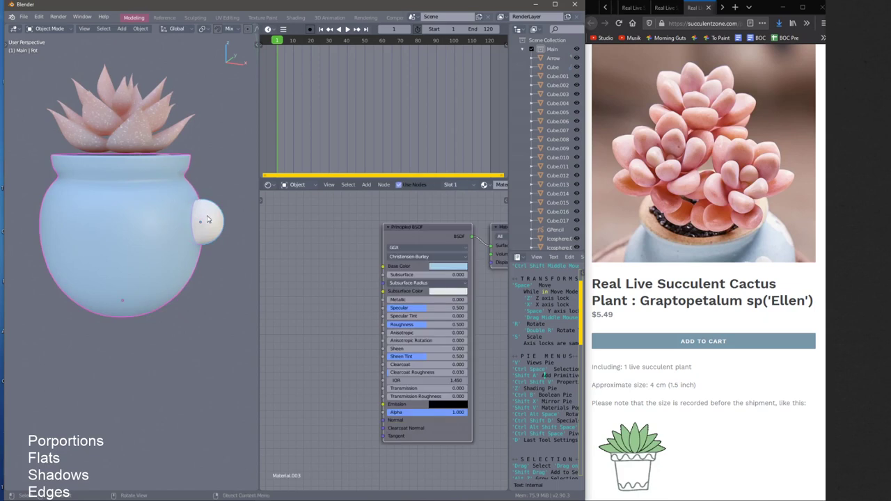
middle_click_drag(206, 224, 189, 226)
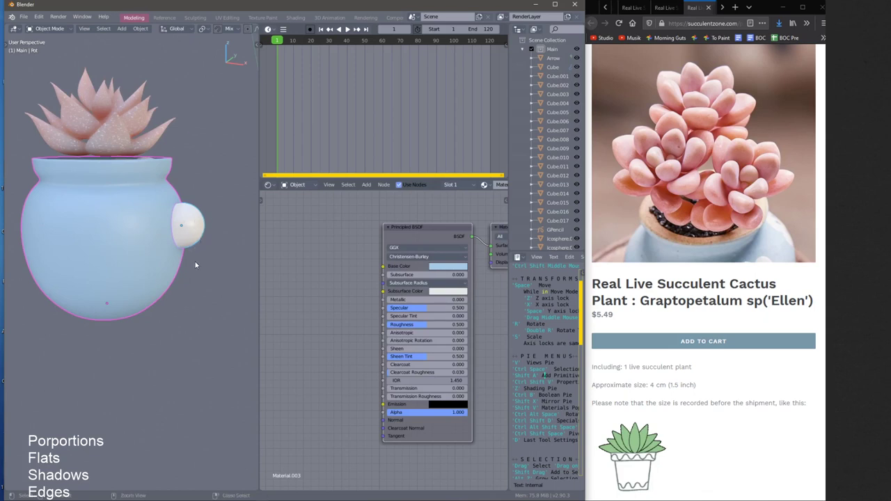
key("ctrl+shift+b")
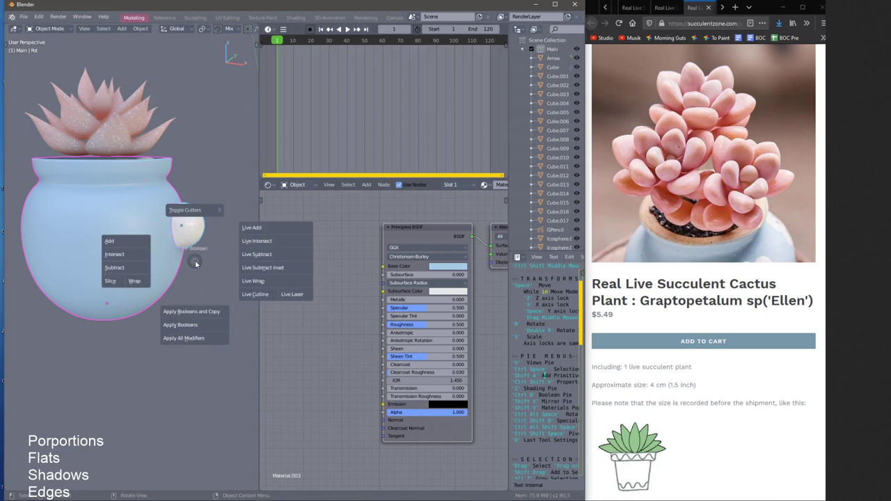
left_click(262, 283)
left_click(262, 282)
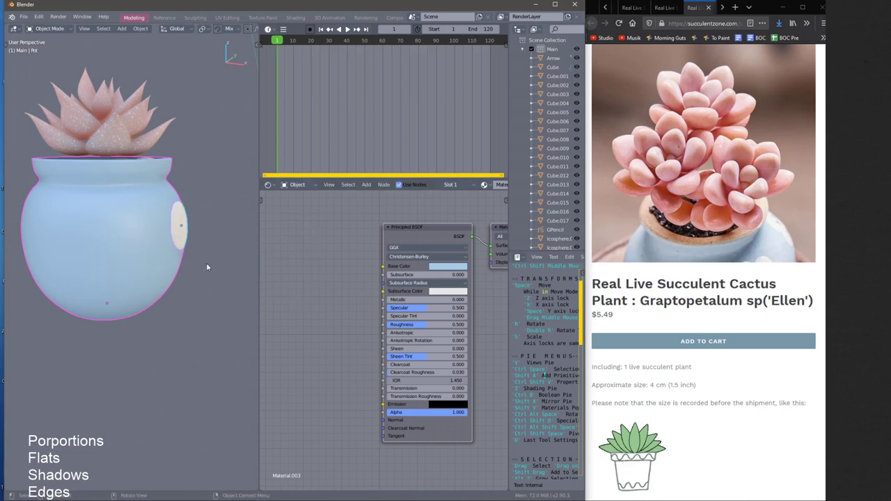
Duplicate the round spot three times, spread the copies around the pot's body and adjust the position of one
left_click(180, 226)
middle_click_drag(195, 245, 119, 251)
key("shift+d")
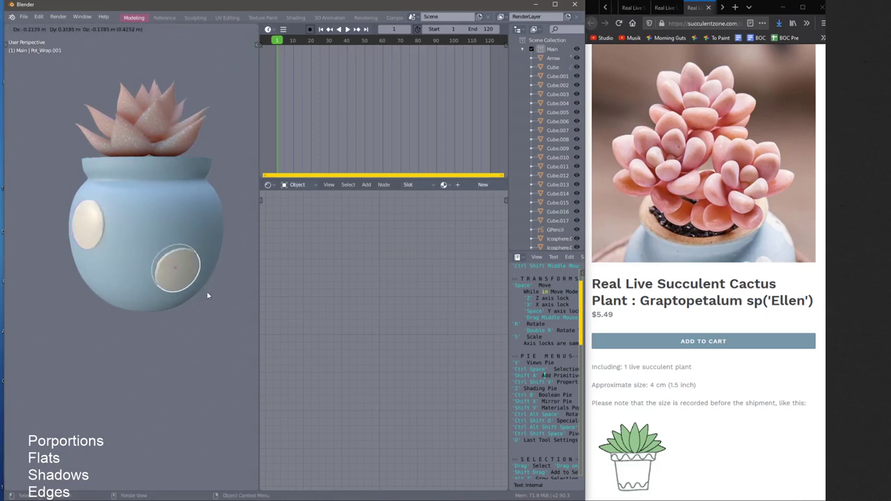
left_click(207, 295)
middle_click_drag(207, 295, 167, 282)
key("shift+d")
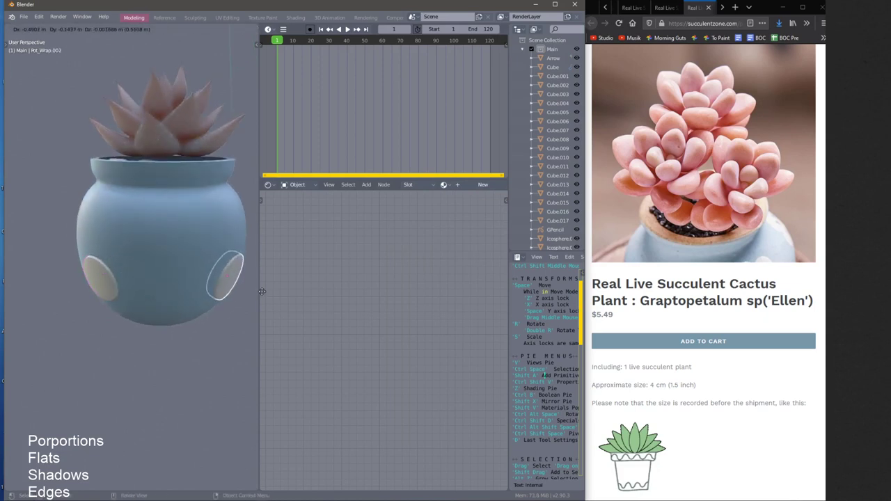
left_click(237, 292)
middle_click_drag(237, 292, 255, 267)
key("shift+d")
left_click(251, 245)
left_click(156, 293)
key("space")
left_click(176, 314)
Select the original spot, switch the Shader Editor area to Properties and lower the spot's Displace modifier strength
left_click(132, 263)
scroll(202, 268, "up", 1)
left_click(209, 248)
left_click(179, 239)
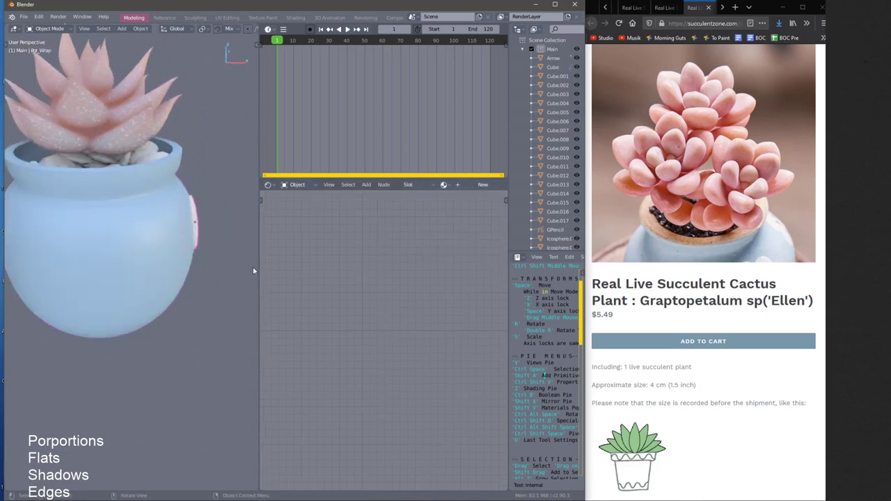
left_click(269, 185)
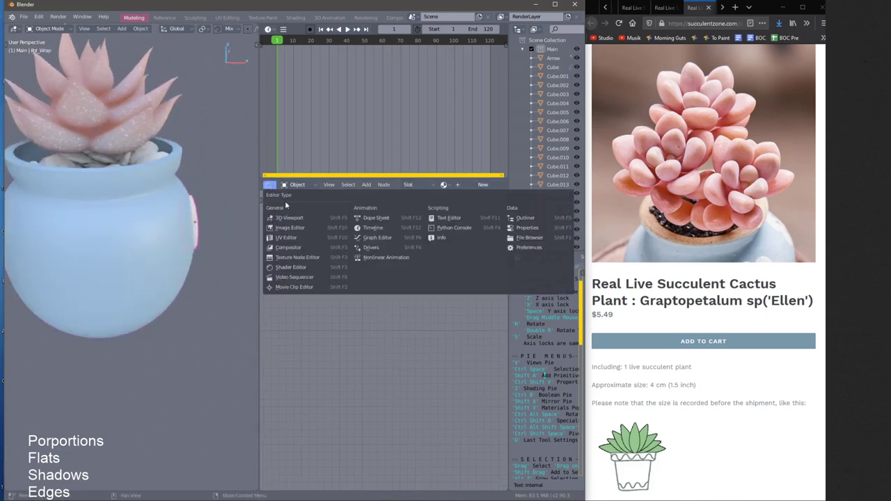
left_click(527, 228)
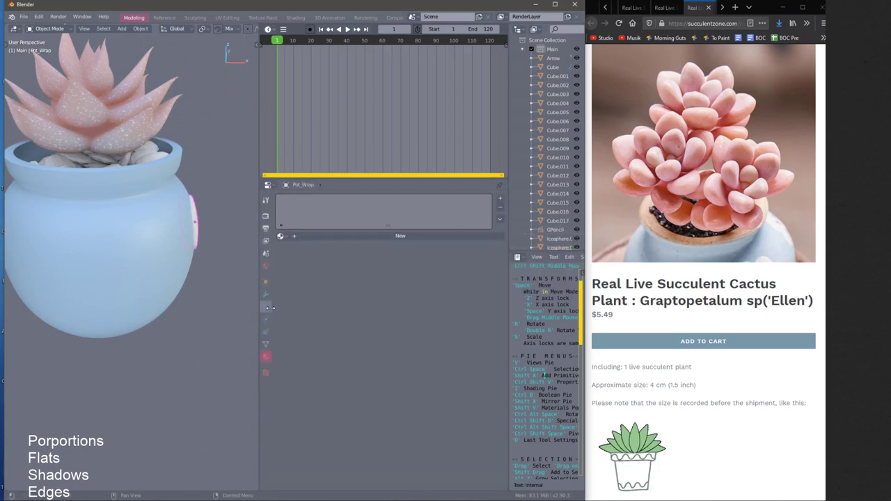
left_click(266, 294)
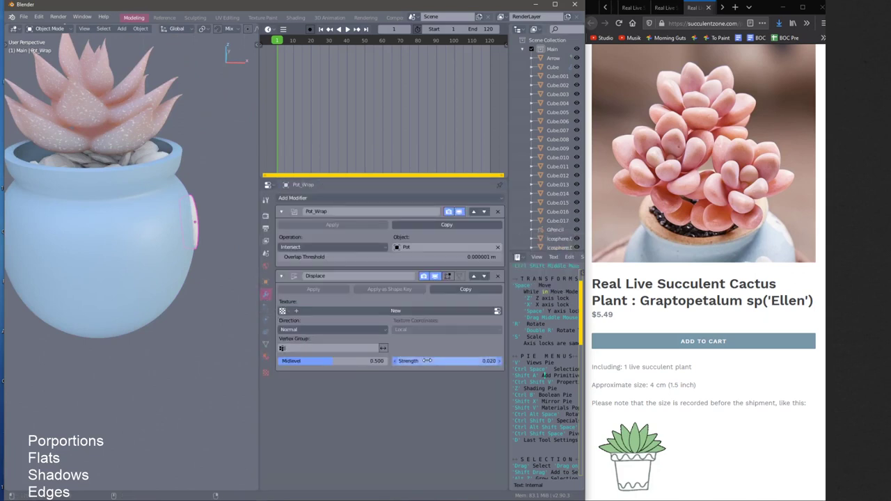
left_click_drag(427, 361, 394, 352)
Lower the Displace strength of the three copied spots as well, setting the last one to 0.003
middle_click_drag(195, 251, 150, 264)
left_click(192, 271)
scroll(191, 271, "up", 3)
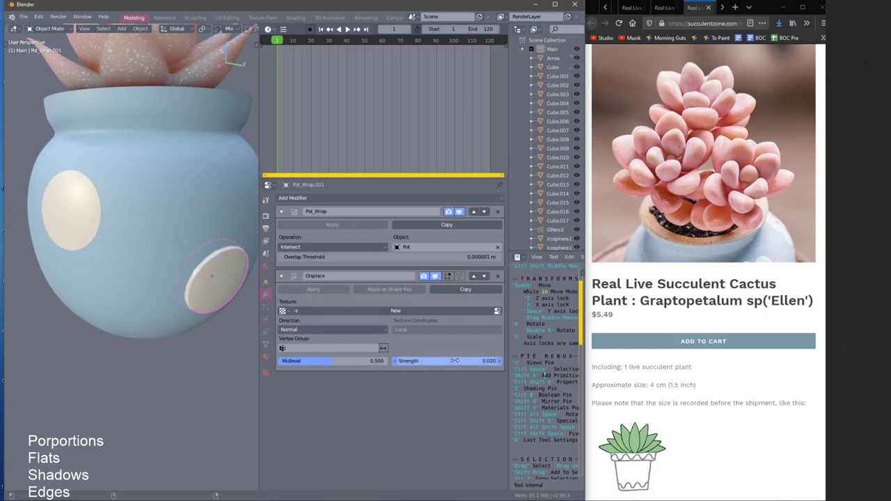
left_click_drag(444, 359, 446, 356)
middle_click_drag(250, 295, 141, 291)
left_click(192, 290)
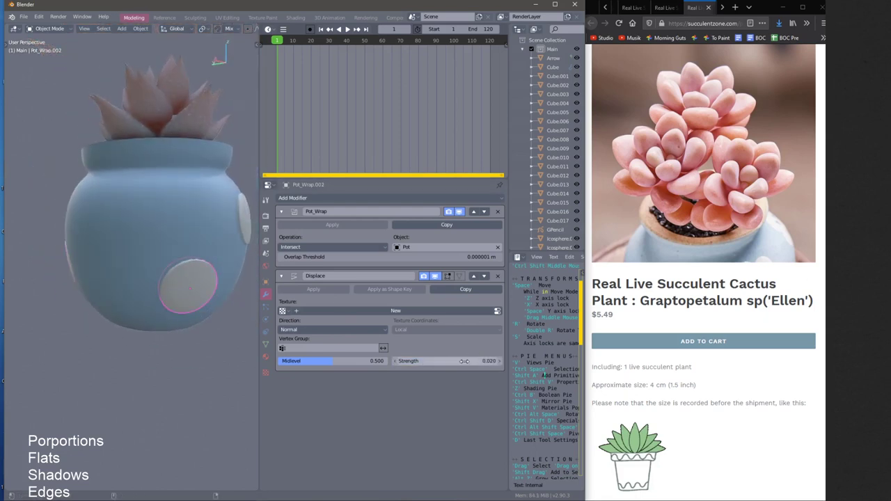
left_click(244, 222)
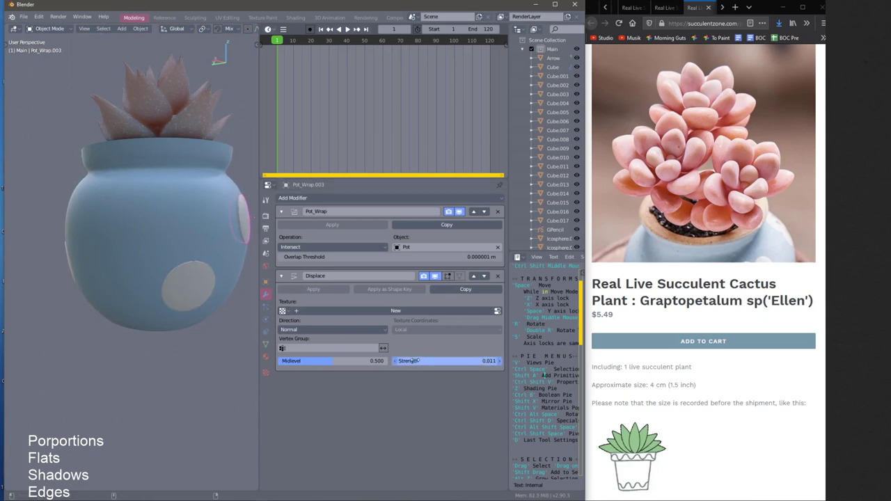
Add a cube, scale it down to about the size of a spot and place it on the pot's side
middle_click_drag(167, 243, 199, 226)
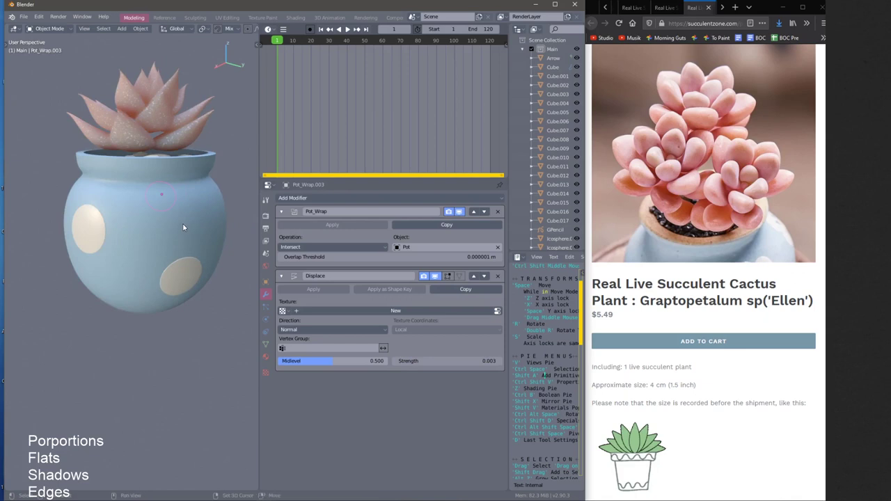
key("shift+a")
mouse_move(185, 227)
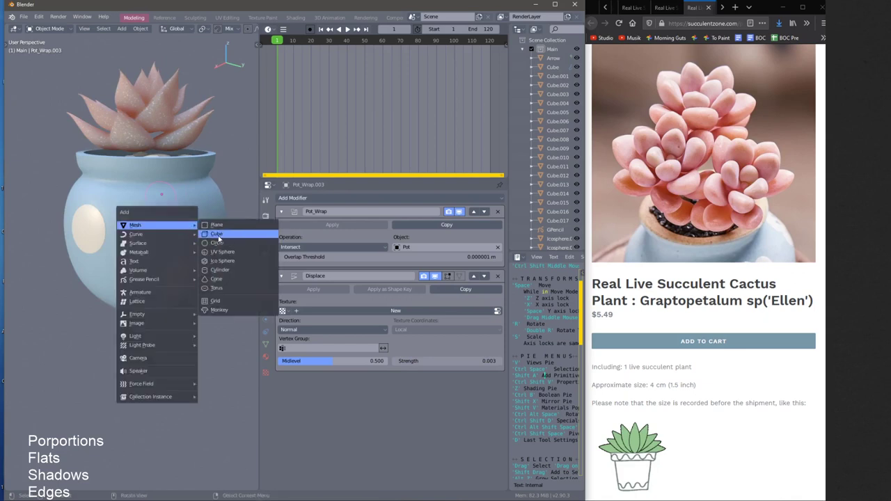
left_click(217, 236)
key("s")
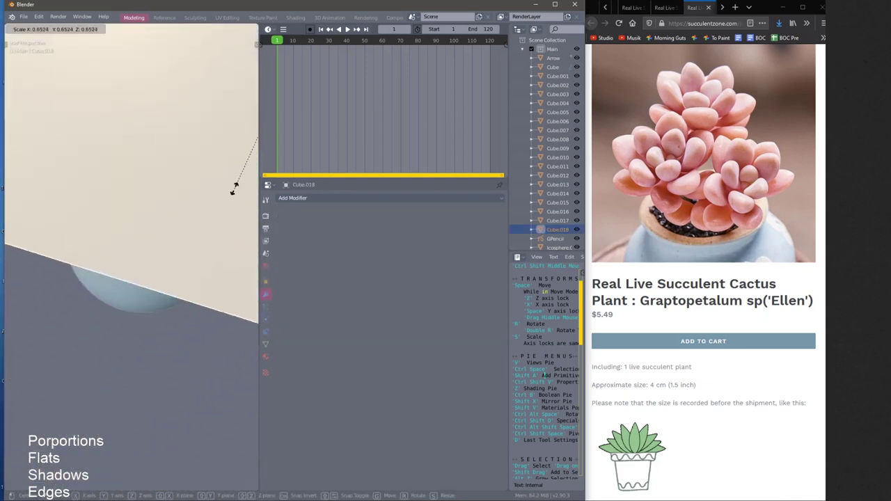
left_click(177, 241)
key("s")
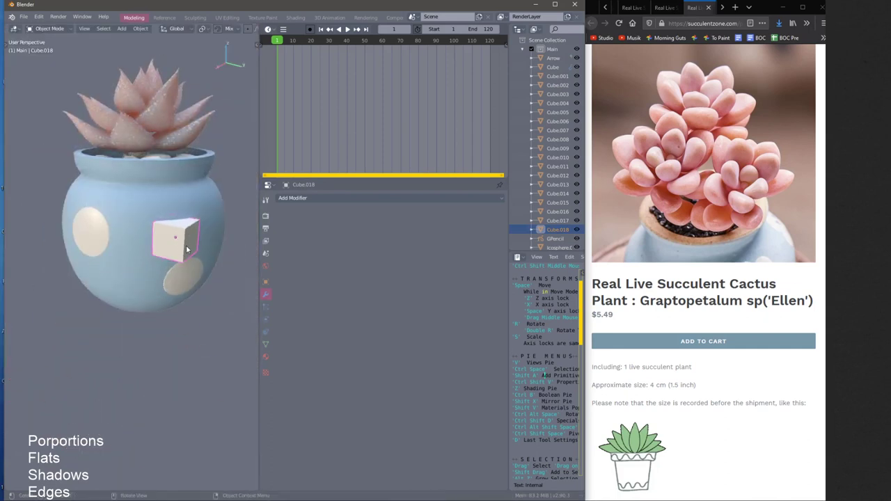
left_click(186, 240)
key("g")
left_click(192, 221)
Apply a Live Wrap boolean between the pot and the cube to form a square patch on the surface
middle_click_drag(192, 224, 212, 229)
left_click(217, 217)
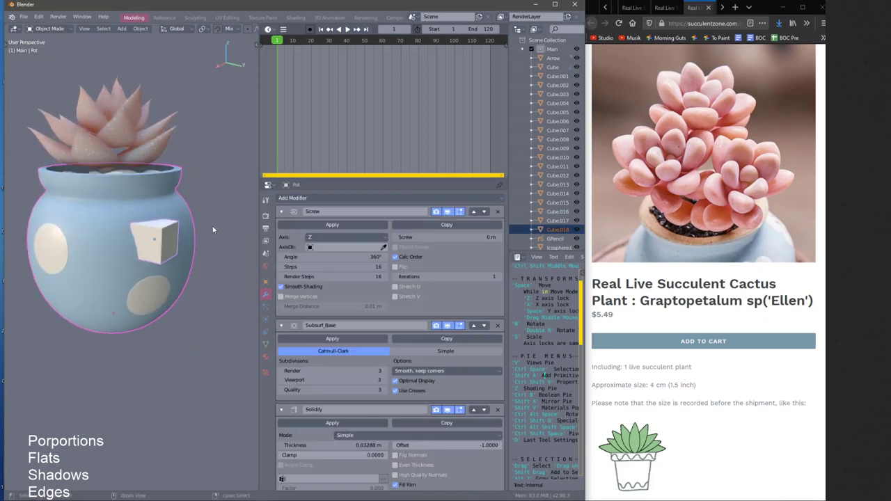
key("ctrl+shift+b")
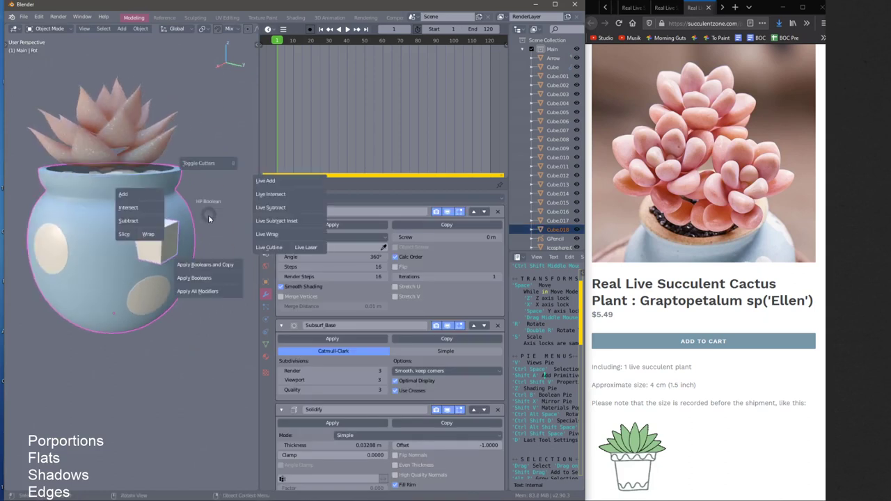
left_click(270, 236)
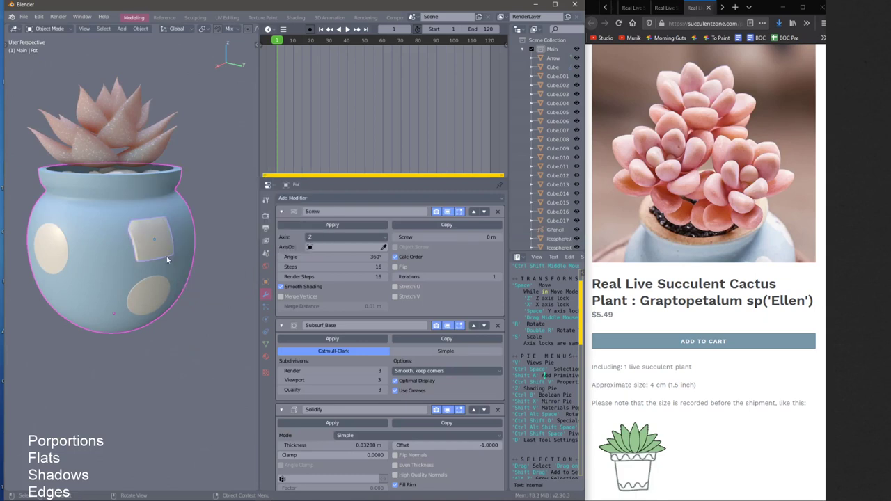
Move the wrapped cube across the pot's surface and set its Displace strength to 0.001
left_click(155, 250)
key("g")
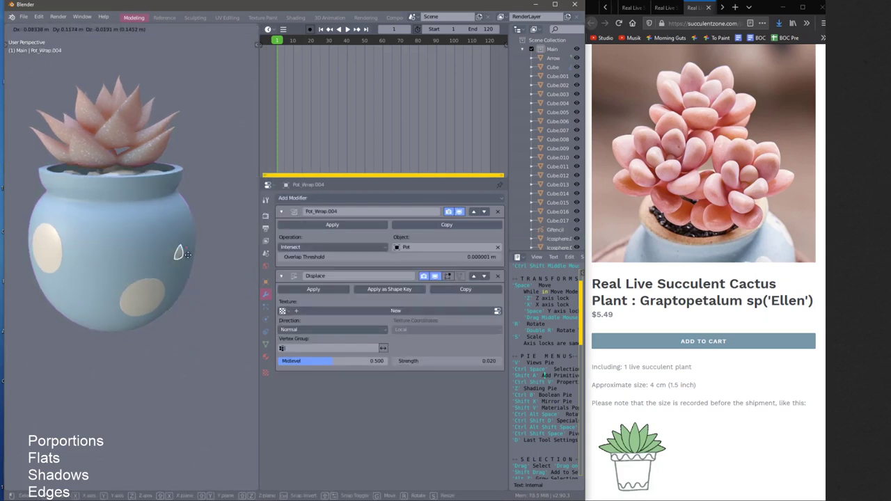
left_click(179, 253)
scroll(174, 230, "up", 4)
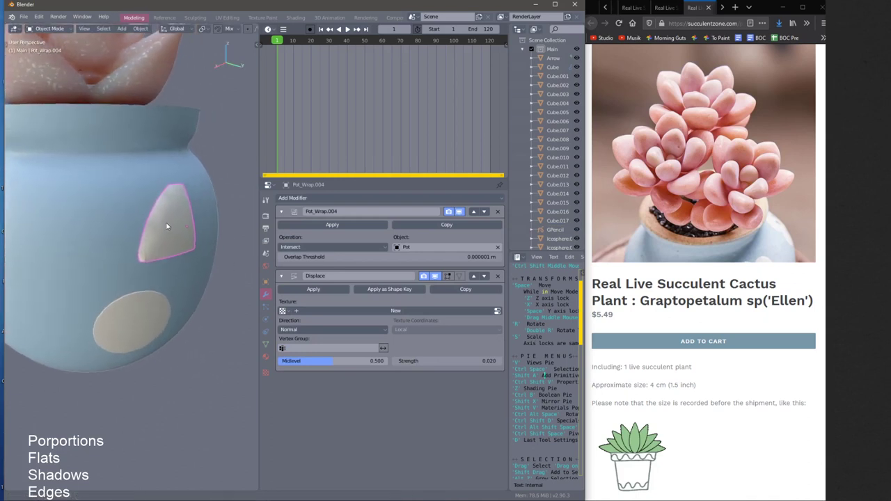
left_click_drag(431, 360, 416, 356)
scroll(125, 240, "down", 5)
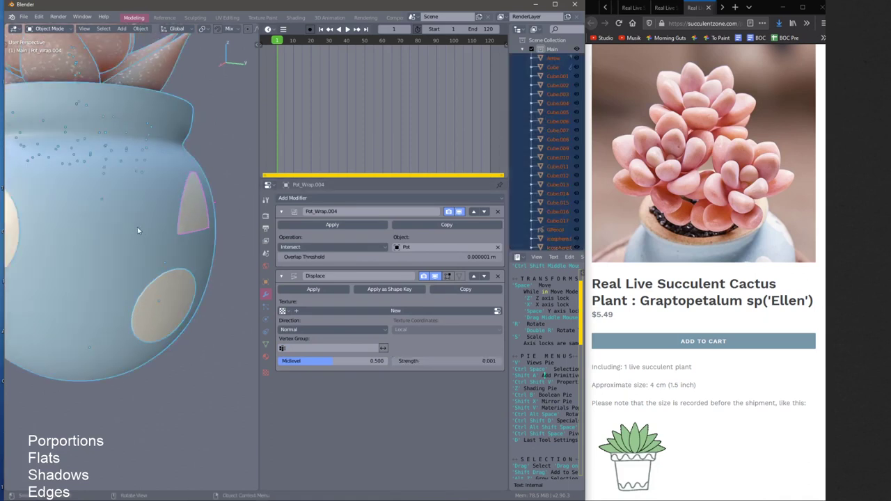
Reposition the wrapped cube on the pot's side and remove its Intersect boolean modifier to expose the full cube
middle_click_drag(137, 230, 158, 270)
key("g")
left_click(166, 245)
key("space")
left_click(188, 244)
key("space")
left_click(122, 256)
left_click(498, 212)
scroll(159, 254, "up", 3)
scroll(173, 30, "down", 4)
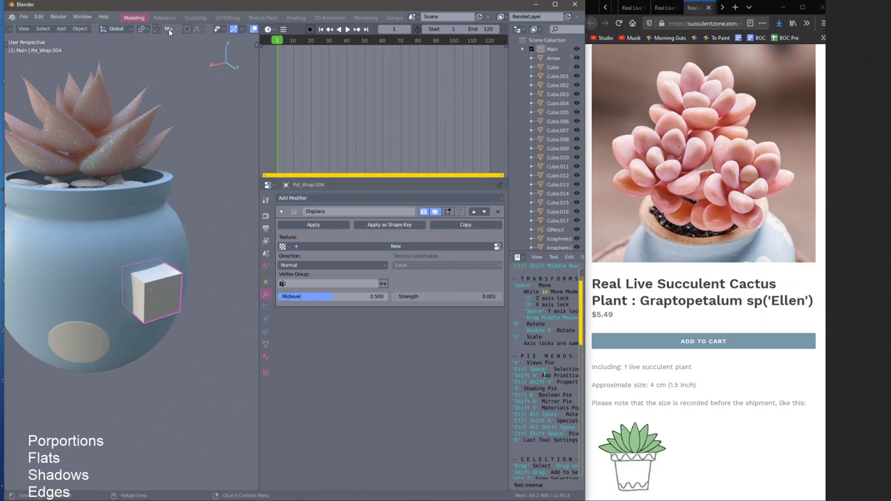
Open the snapping settings and review the snap targets and the Align Rotation to Target option
scroll(160, 32, "down", 2)
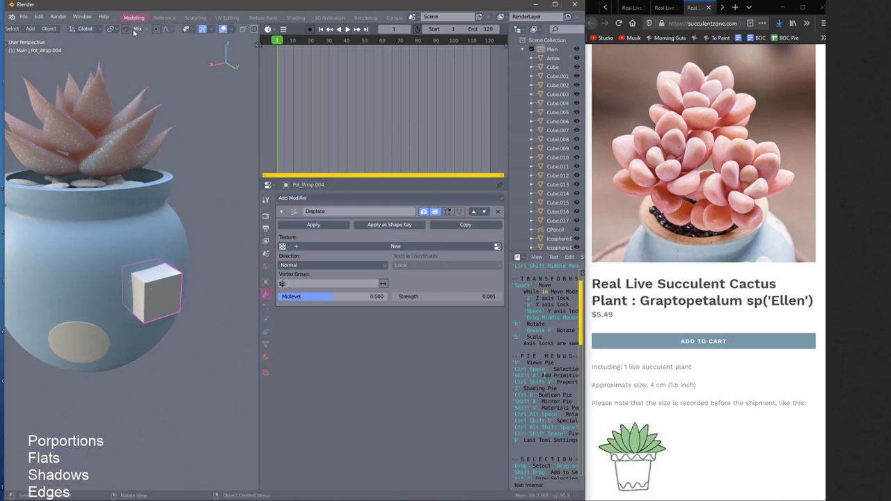
left_click(140, 30)
left_click(140, 32)
mouse_move(124, 36)
middle_mouse_down()
mouse_move(173, 43)
mouse_move(118, 34)
middle_mouse_up()
left_click(140, 30)
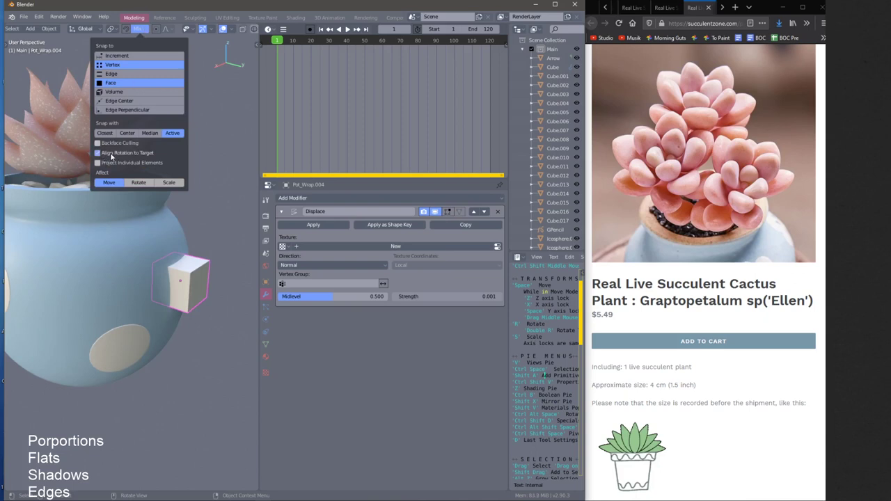
Snap the cube to several spots around the pot's curved side, keeping its rotation aligned to the surface
key("g")
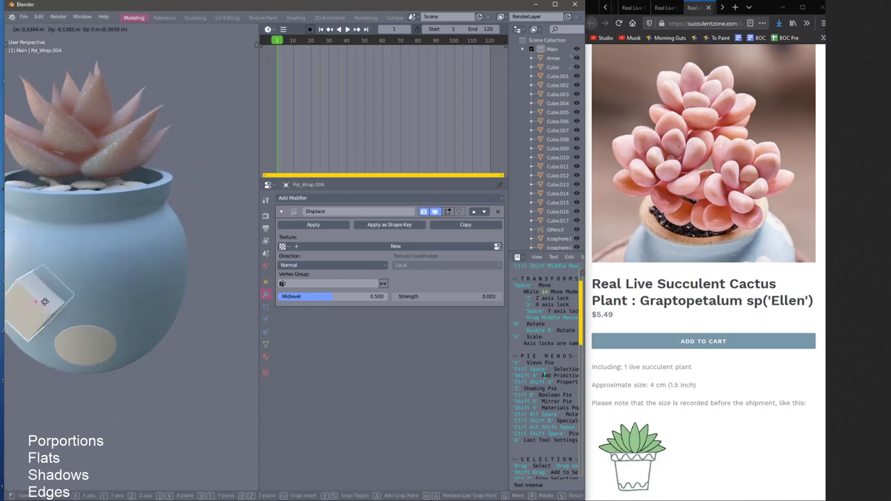
left_click(30, 290)
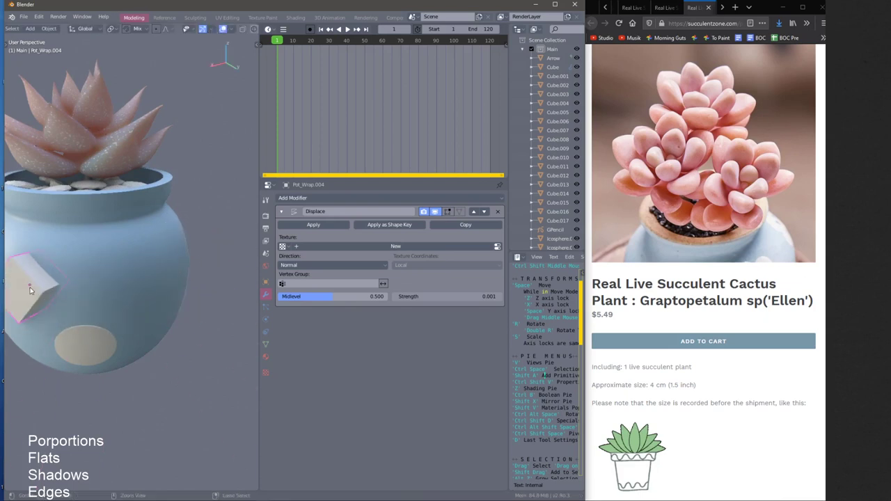
middle_click_drag(30, 289, 136, 276)
key("space")
left_click(137, 283)
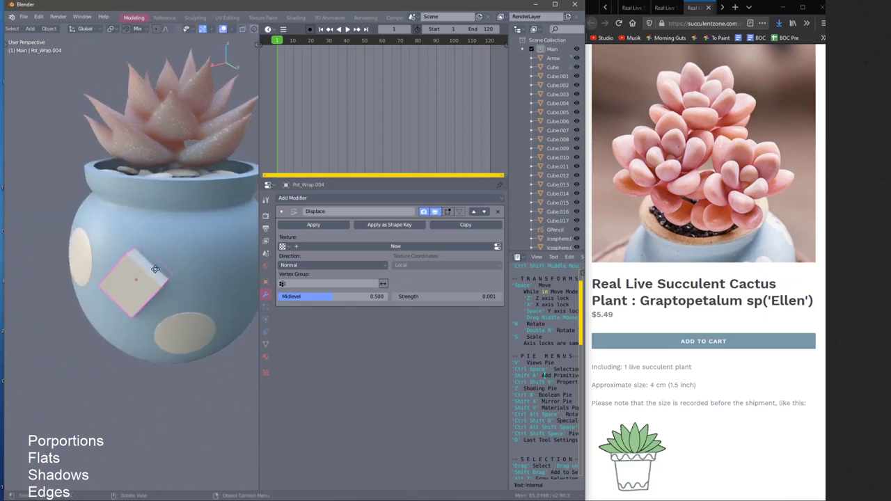
key("space")
left_click(230, 288)
middle_click_drag(229, 289, 132, 259, "shift")
key("space")
left_click(165, 267)
key("space")
left_click(127, 269)
Delete the cube and add a mesh cylinder, scaling it down to the size of a pot spot
key("Delete")
key("shift+a")
mouse_move(138, 255)
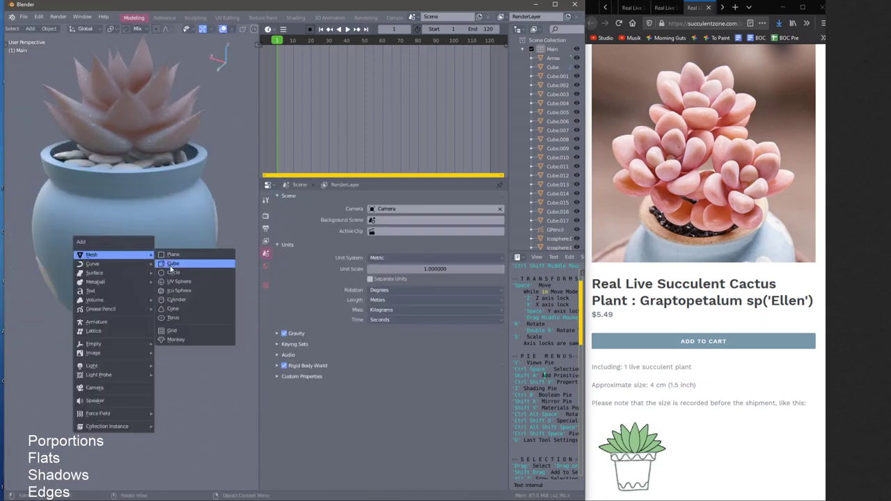
left_click(172, 301)
key("s")
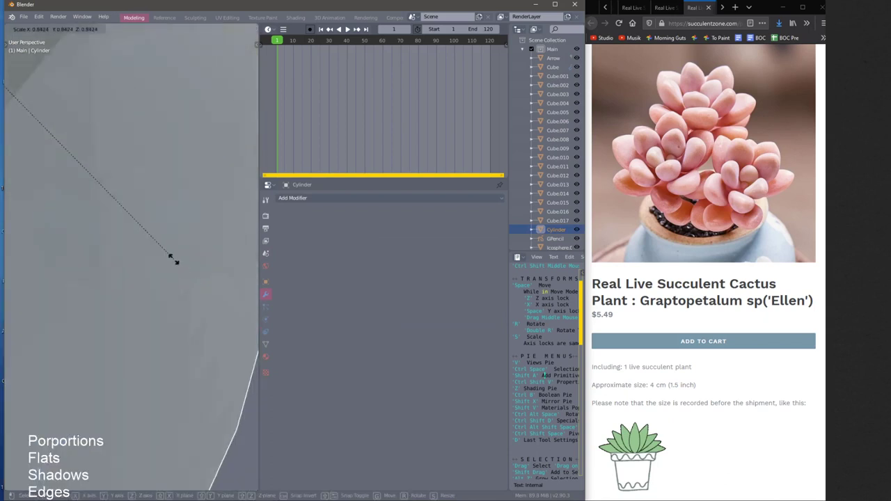
left_click(155, 259)
key("s")
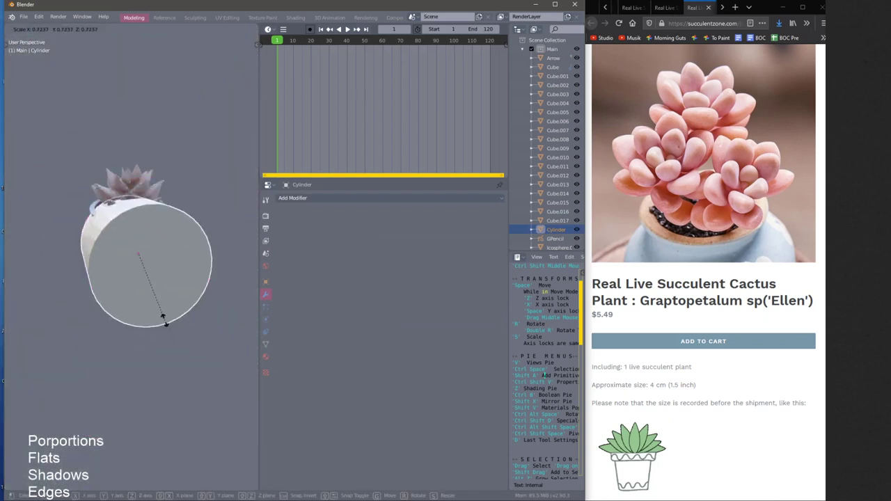
left_click(128, 266)
Snap the cylinder onto the pot's side and check the snapping options used for aligning it
key("g")
left_click(159, 256)
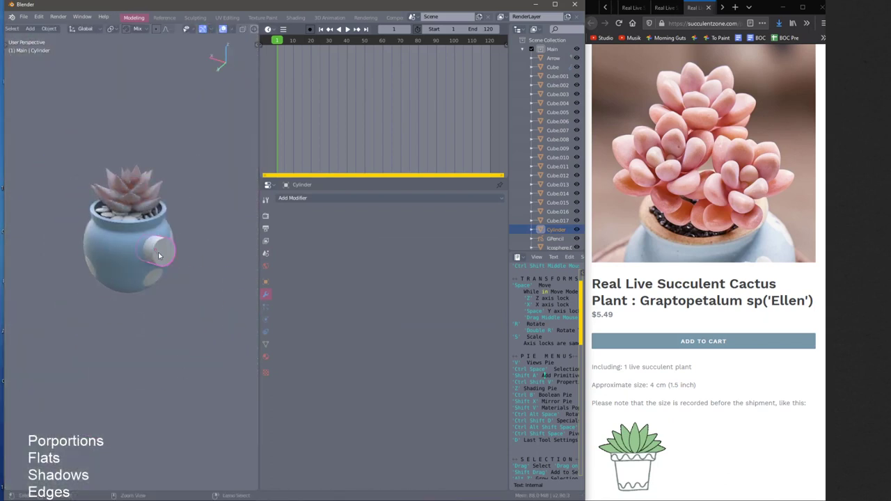
key("g")
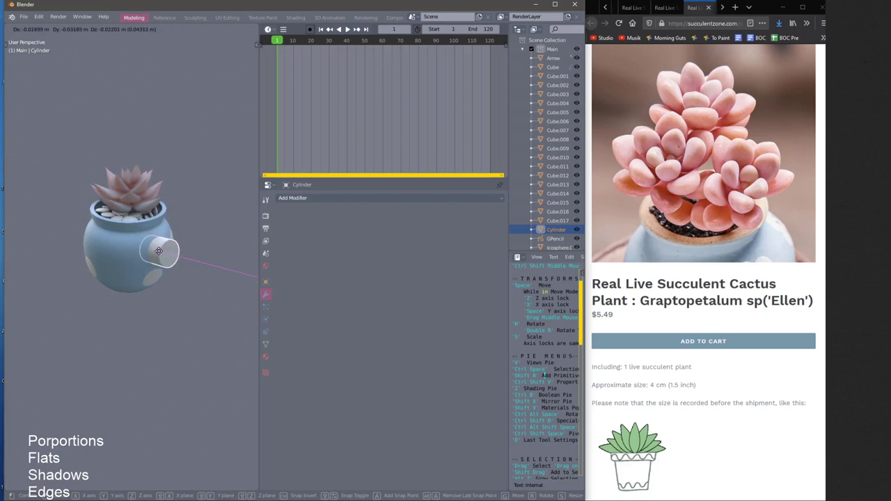
left_click(155, 253)
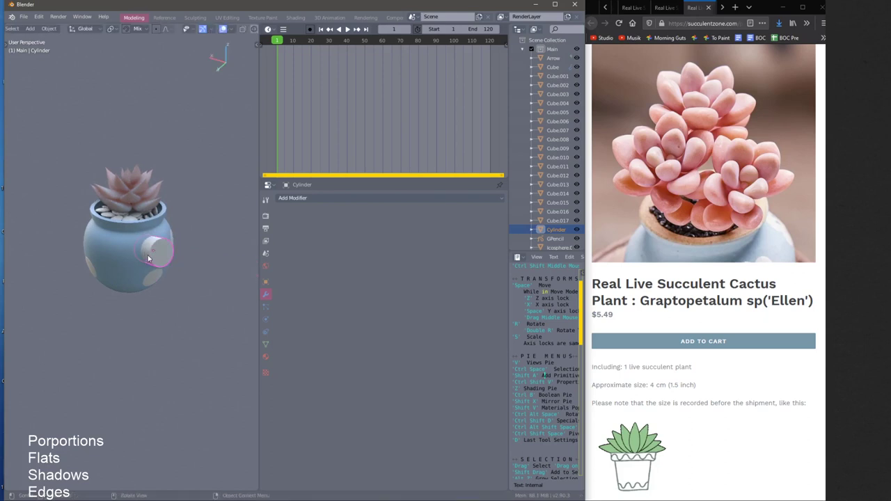
left_click(138, 29)
left_click(138, 29)
left_click(138, 29)
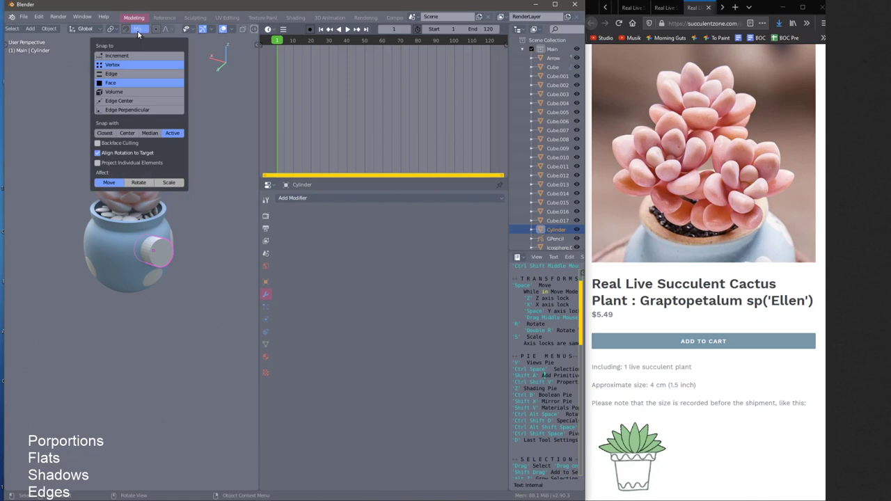
left_click(140, 31)
Move the cylinder around the pot's surface and place it on an empty area of the upper side
middle_click_drag(184, 238, 179, 232)
scroll(177, 249, "up", 2)
key("space")
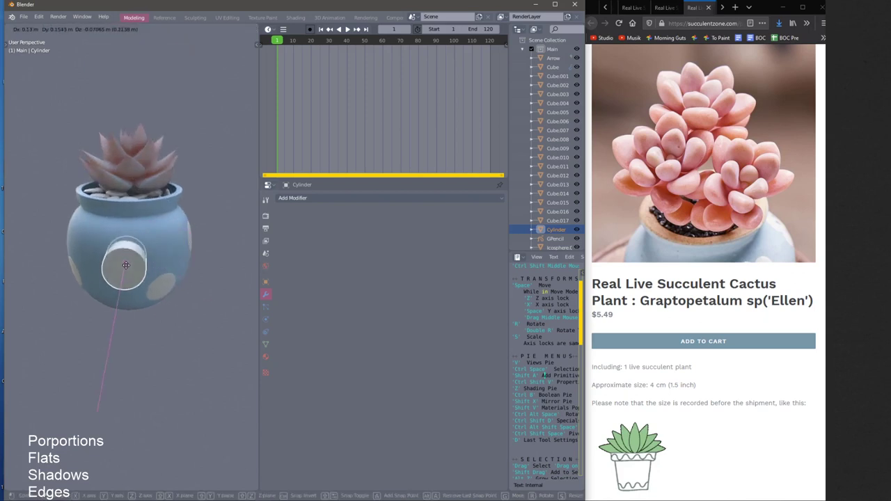
left_click(136, 284)
key("space")
left_click(112, 262)
middle_click_drag(112, 262, 165, 216)
key("g")
left_click(154, 243)
Apply a Live Wrap boolean between the cylinder and the pot to form a round spot
left_click(128, 247)
left_click(163, 222)
left_click(158, 216)
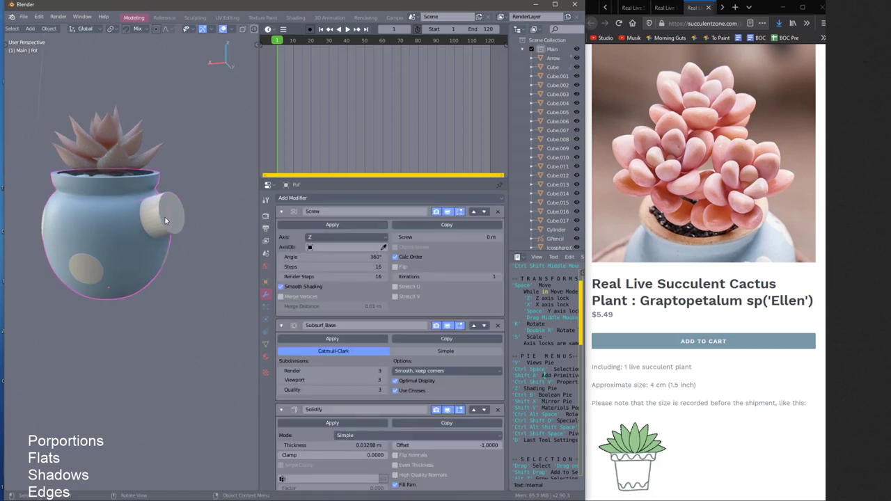
left_click(163, 219)
left_click(115, 220, "shift")
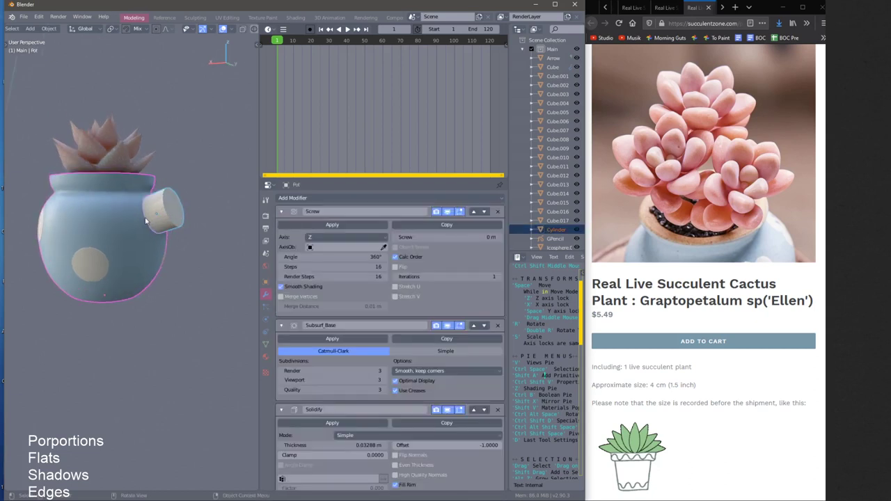
key("ctrl+b")
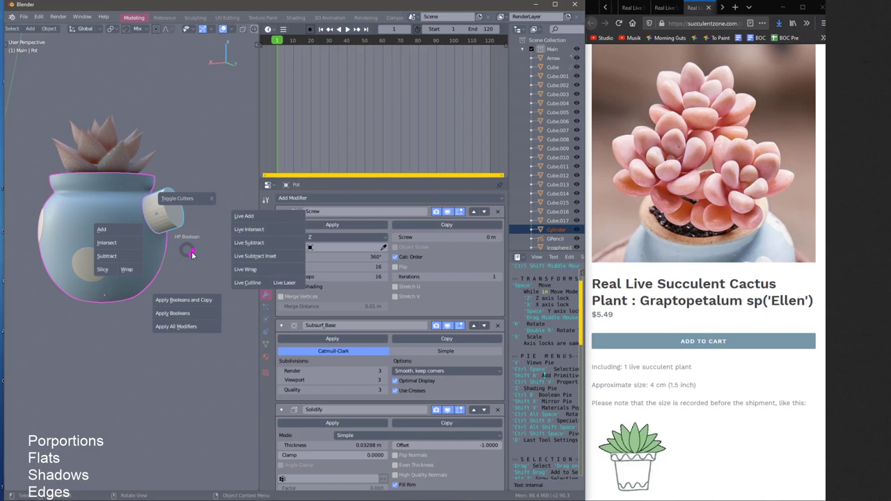
left_click(241, 272)
Lower the new round spot's Displace strength to about 0.005
left_click(151, 222)
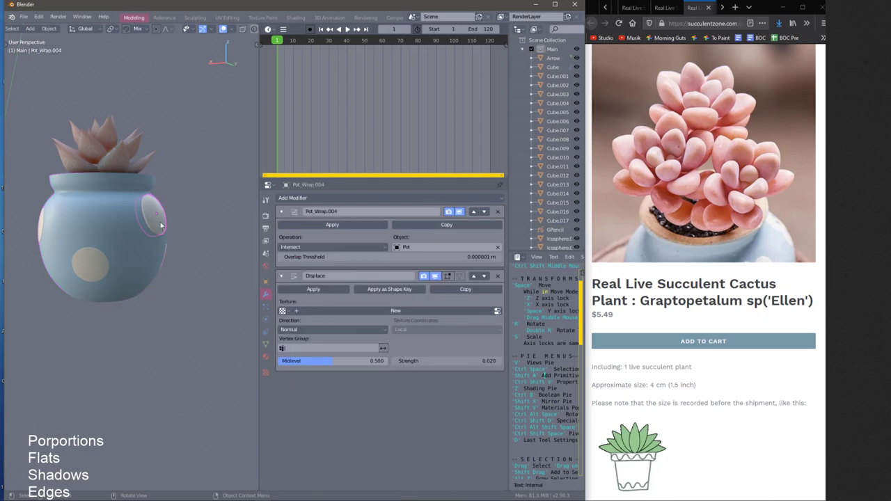
middle_click_drag(159, 225, 183, 227)
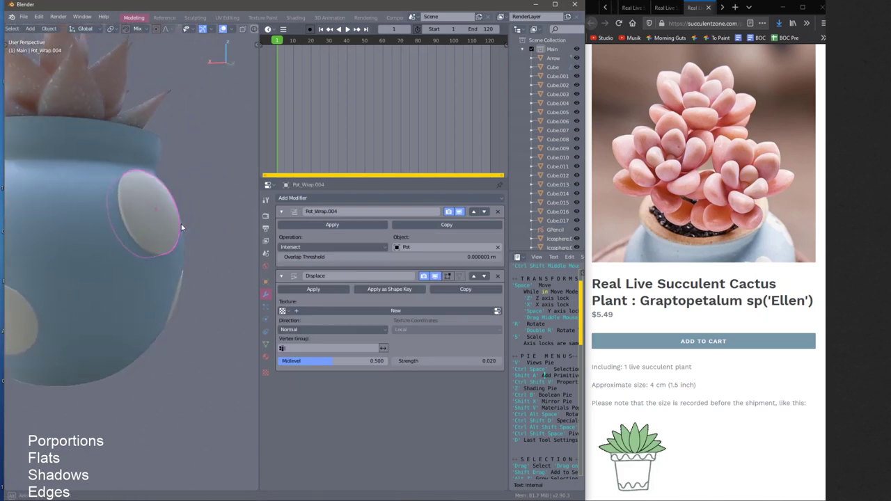
left_click_drag(428, 360, 409, 359)
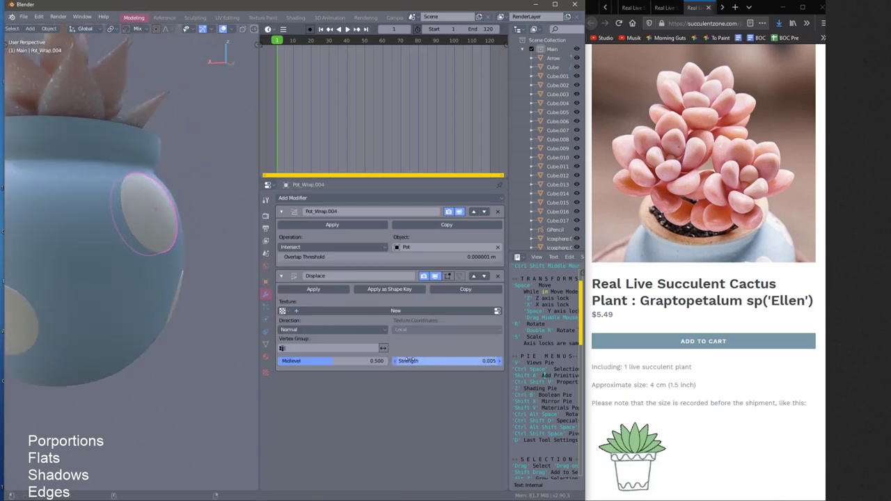
middle_click_drag(84, 218, 170, 230)
Select the pot and show its material nodes in the Shader Editor in place of the modifier settings
left_click(155, 231)
scroll(179, 225, "down", 3)
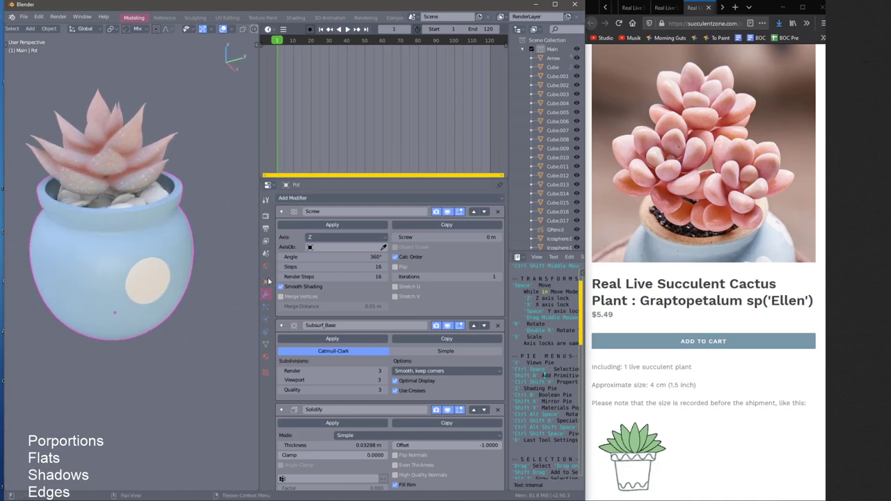
left_click(267, 186)
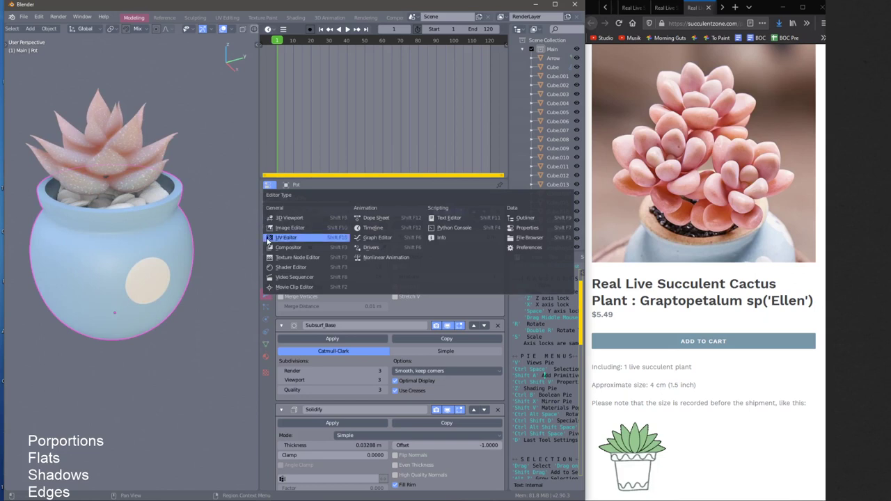
left_click(286, 267)
left_click(267, 185)
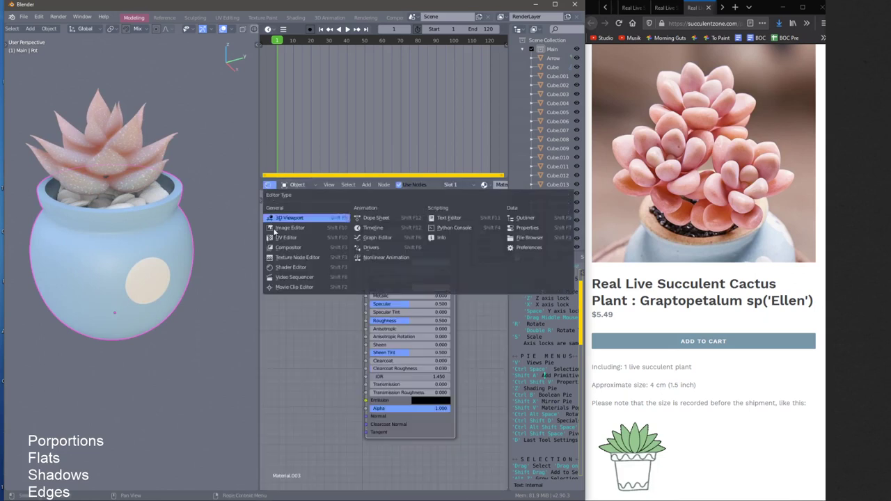
left_click(278, 267)
middle_click_drag(351, 292, 386, 288)
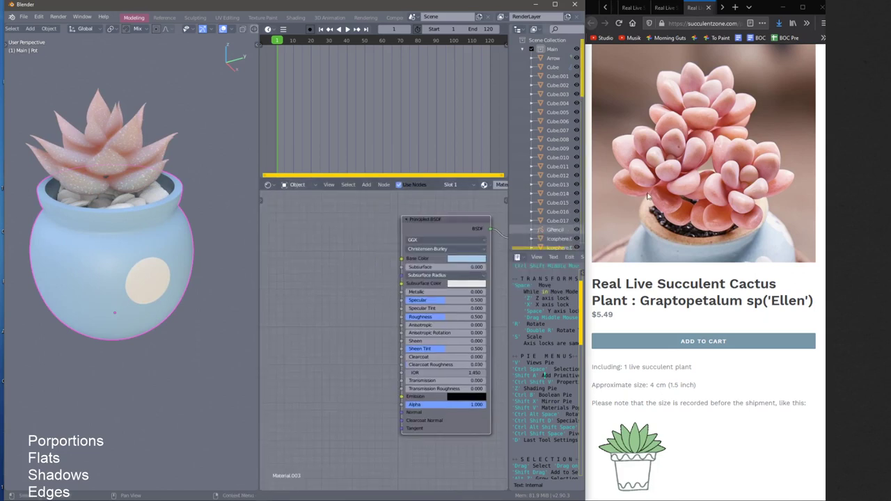
Switch to the browser and examine the blue pot's surface in the TP Echeveria Tippy reference photo
left_click(672, 174)
scroll(672, 174, "up", 1)
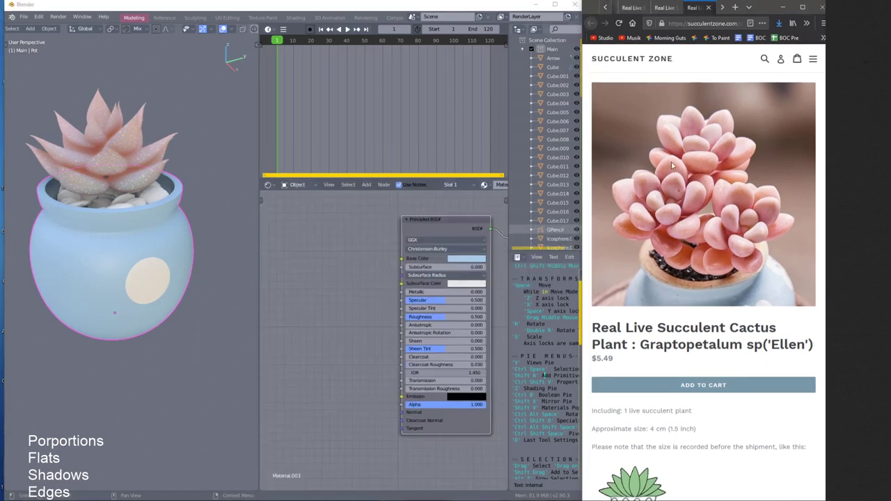
left_click(661, 7)
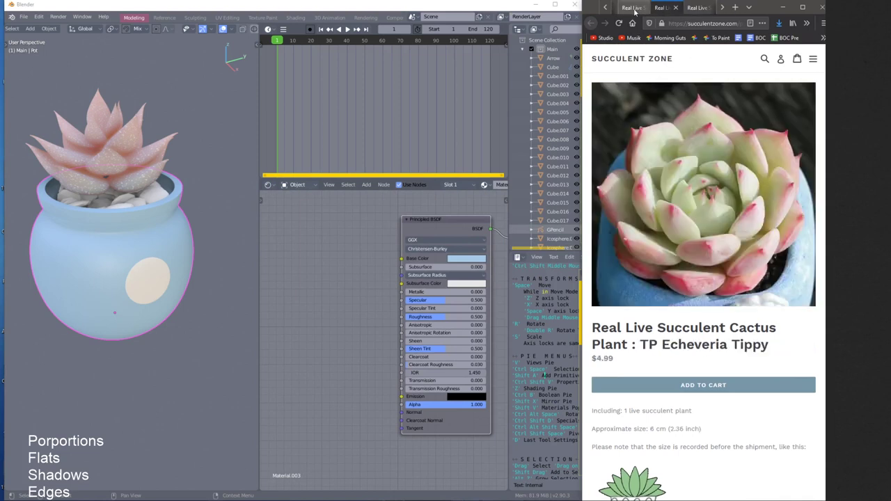
scroll(757, 251, "down", 2)
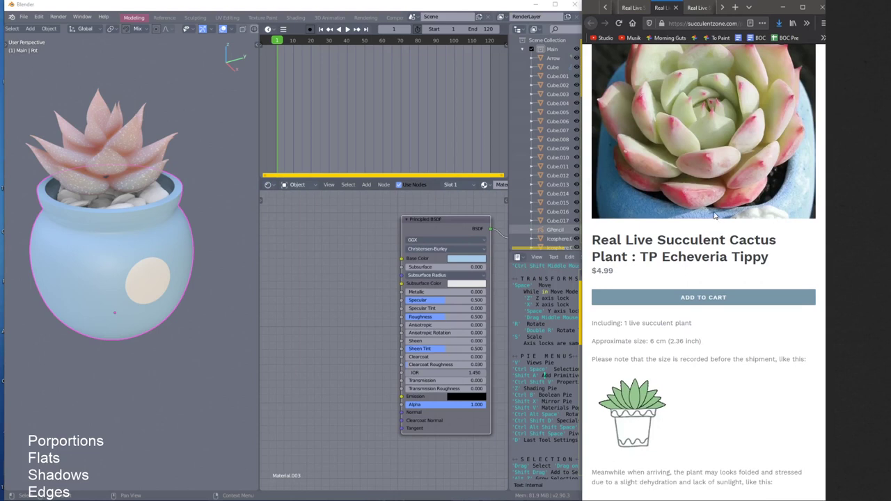
Add a Noise Texture node beside the Principled BSDF in the pot's material
scroll(341, 271, "left", 3, "ctrl")
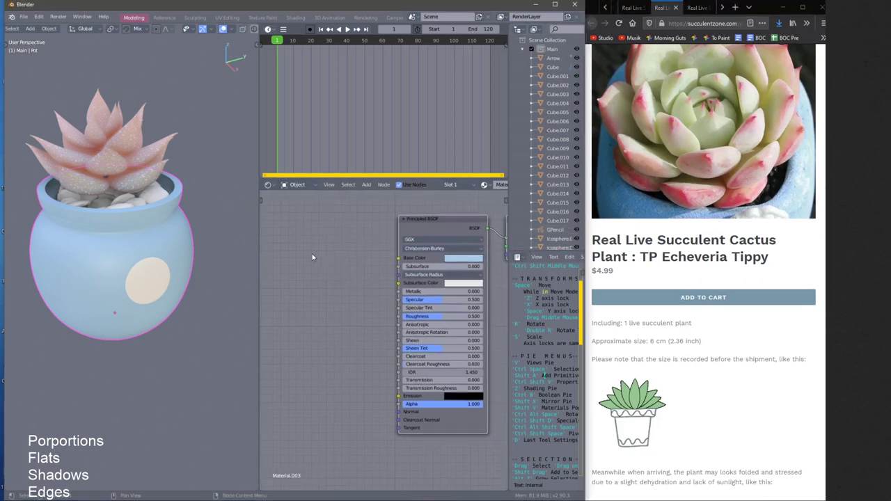
key("shift+a")
left_click(314, 250)
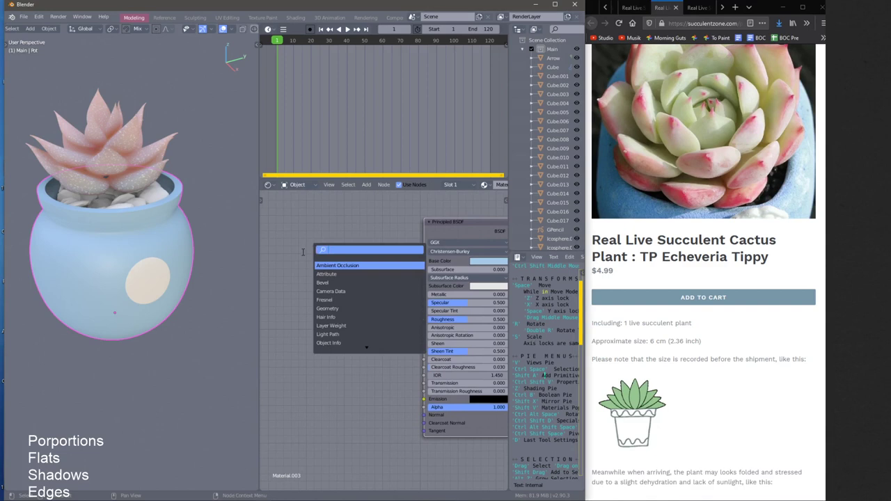
type("noise")
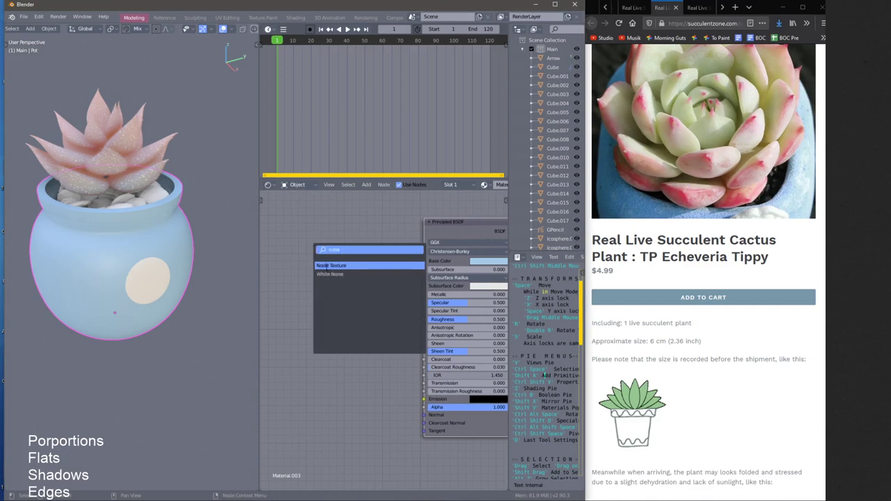
left_click(325, 265)
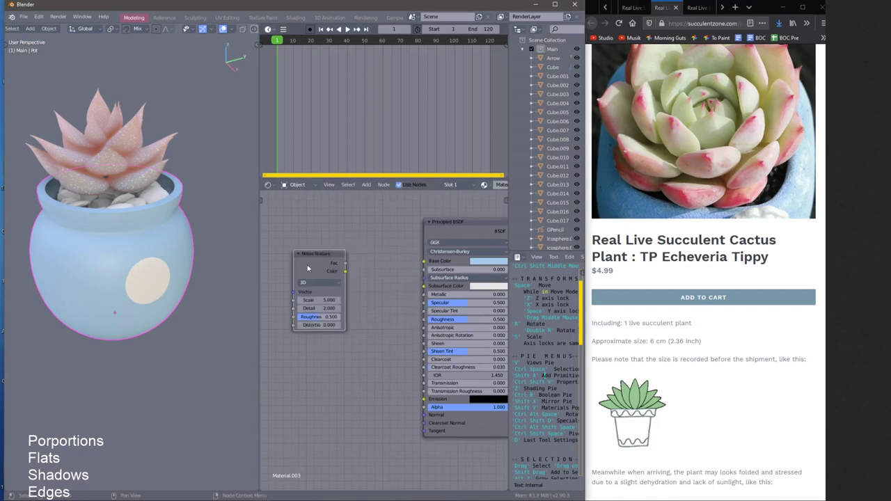
left_click(308, 268)
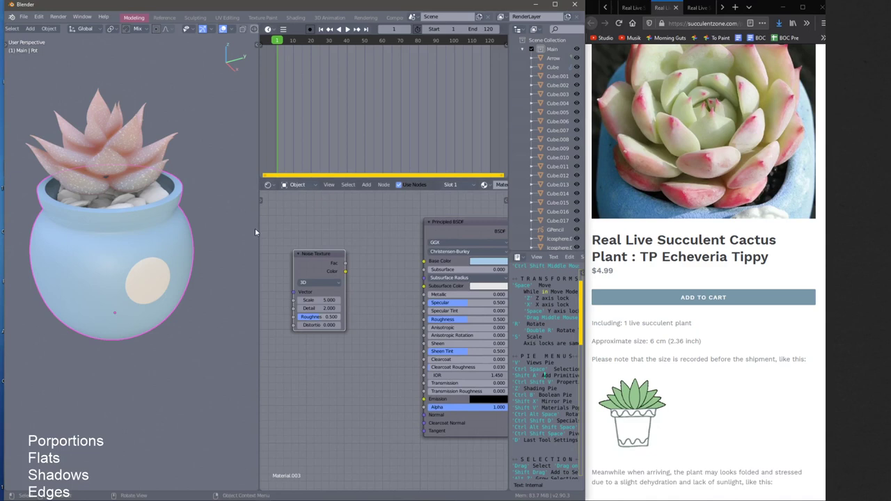
Preview the Noise Texture directly on the pot and set its Scale to -2.928
left_click(317, 260, "ctrl+shift")
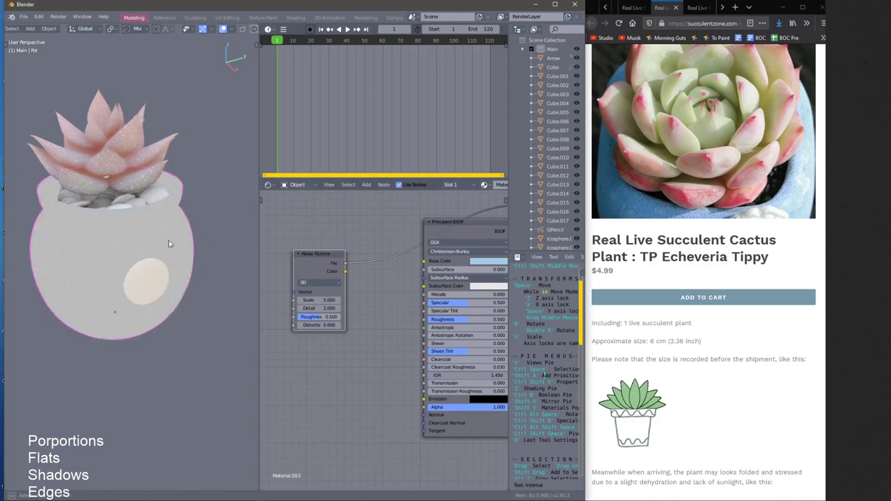
middle_click_drag(169, 243, 176, 196)
scroll(176, 196, "up", 1)
scroll(177, 192, "up", 5)
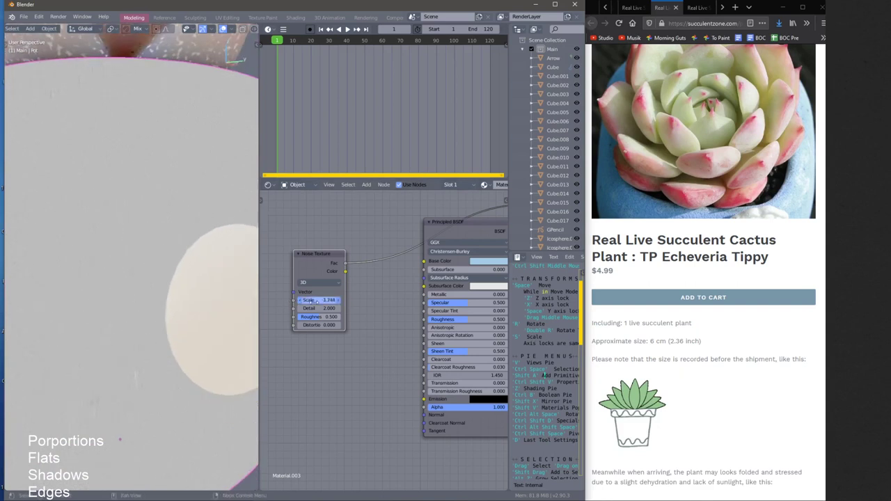
left_click_drag(294, 301, 259, 301)
scroll(167, 292, "down", 4)
middle_click_drag(167, 292, 208, 259)
scroll(210, 237, "up", 4)
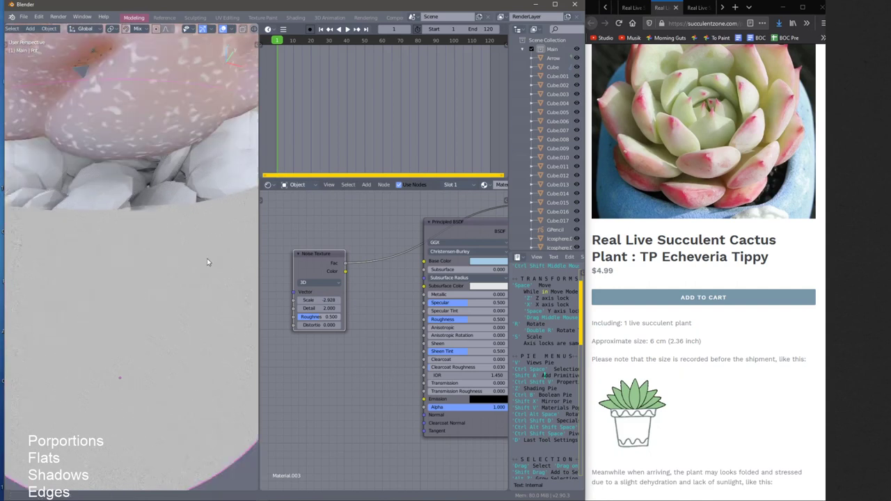
scroll(213, 244, "down", 3)
middle_click_drag(218, 229, 213, 235)
scroll(213, 235, "up", 6)
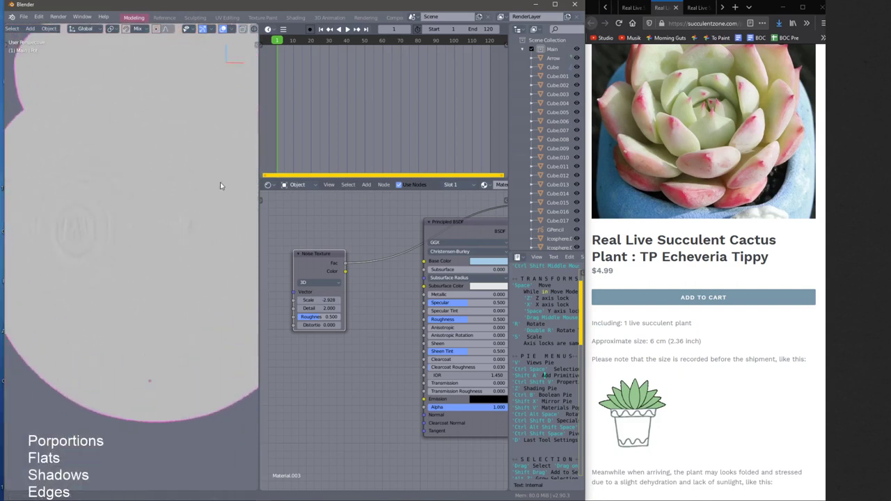
Add a Texture Coordinate node and connect its Object output to the Noise Texture's Vector input
middle_click_drag(315, 279, 402, 279)
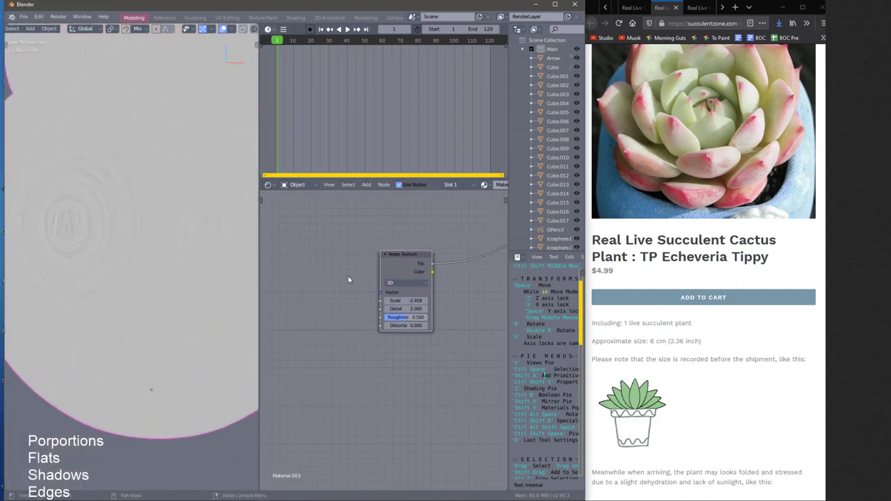
key("shift+a")
left_click(308, 255)
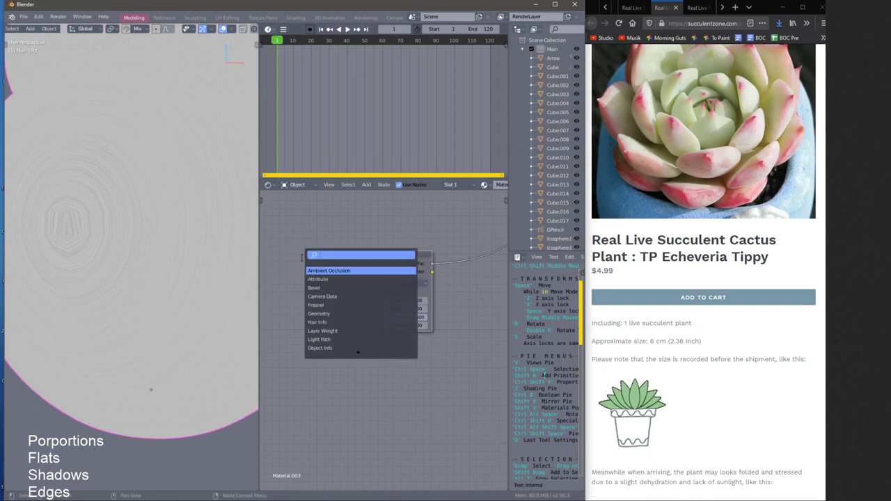
type("c")
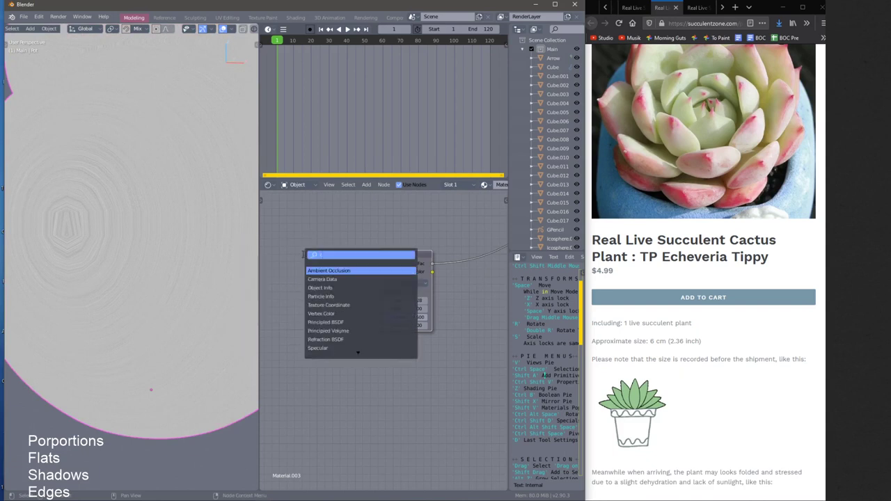
type("oo")
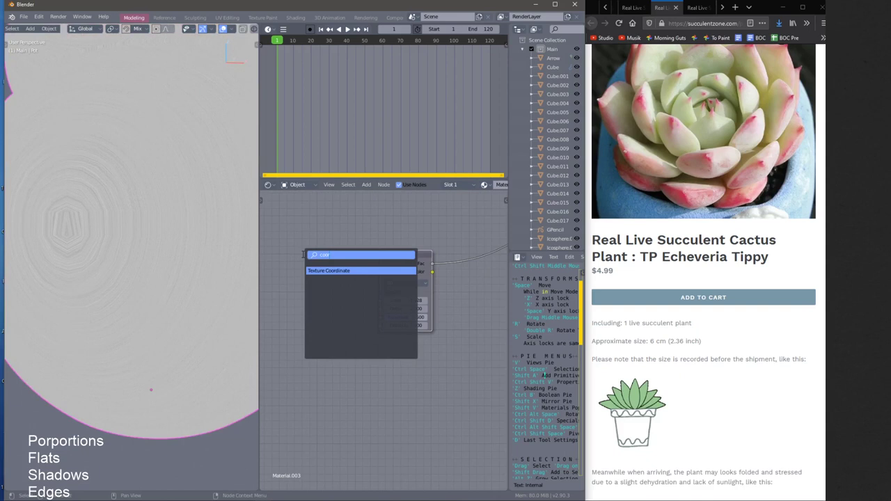
type("r")
key("Return")
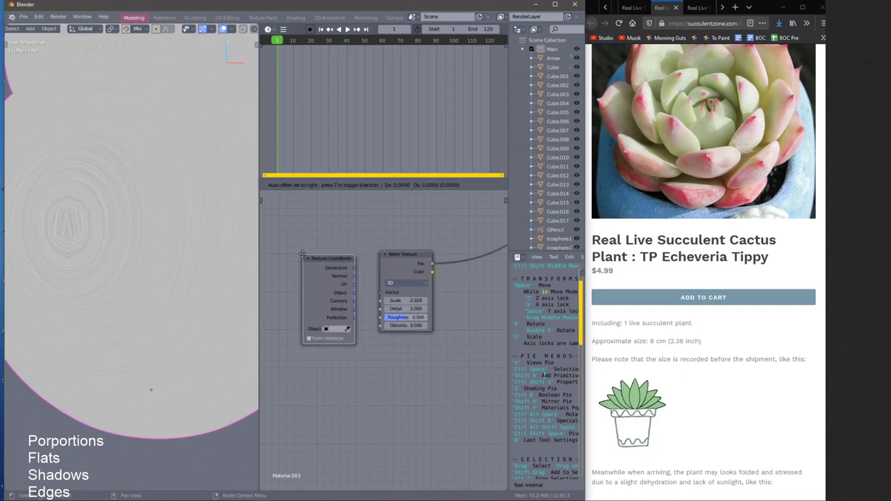
left_click(302, 254)
left_click_drag(298, 247, 303, 255)
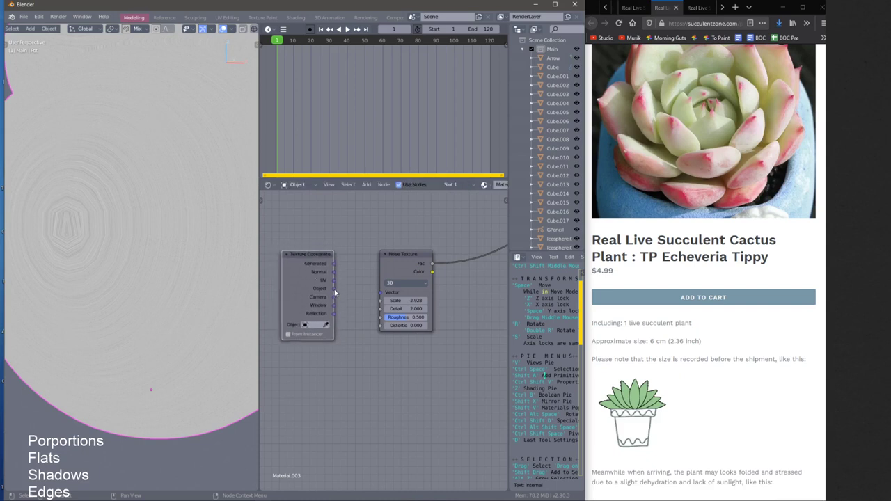
left_click_drag(333, 289, 381, 293)
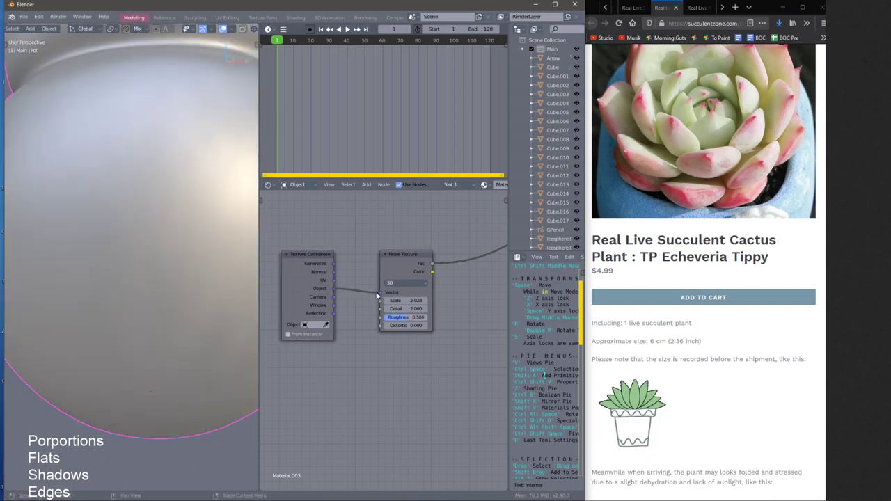
Raise the Noise Texture's Scale to 357.527 for a fine grain across the pot
scroll(241, 281, "down", 6)
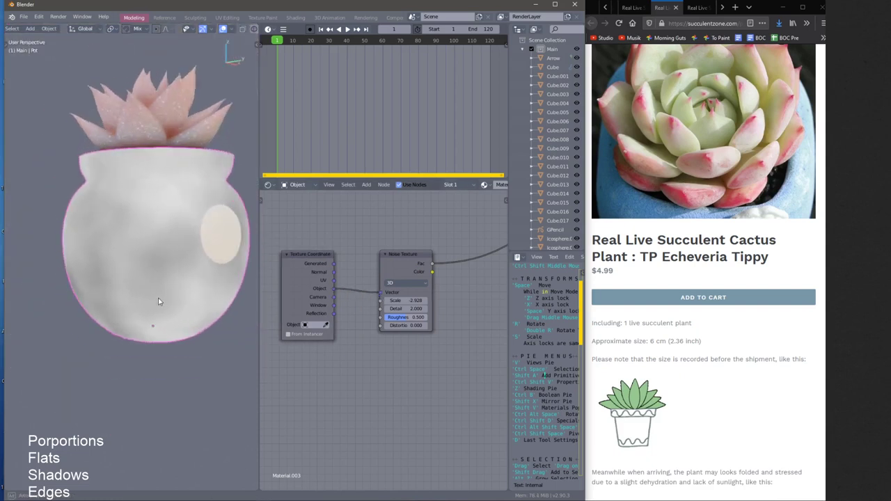
scroll(167, 305, "up", 1)
left_click_drag(406, 301, 458, 323)
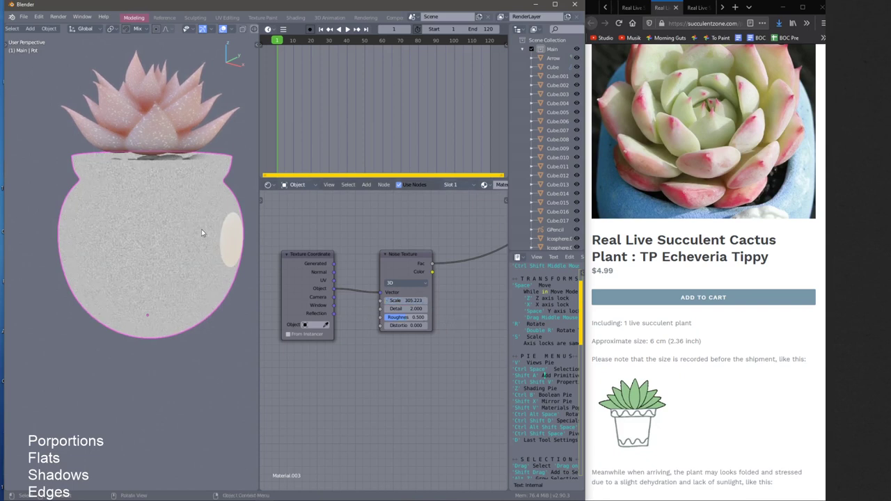
scroll(192, 225, "up", 5)
middle_click_drag(195, 233, 159, 281, "shift")
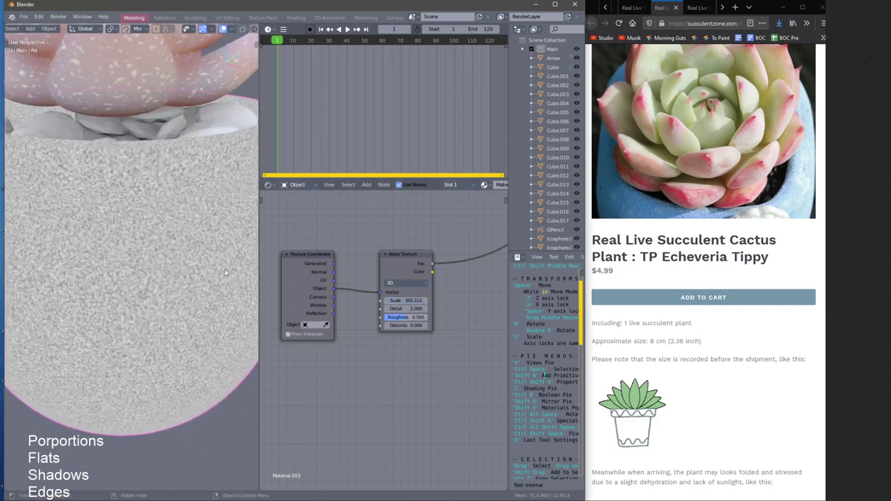
scroll(408, 282, "up", 1)
left_click_drag(404, 292, 458, 305)
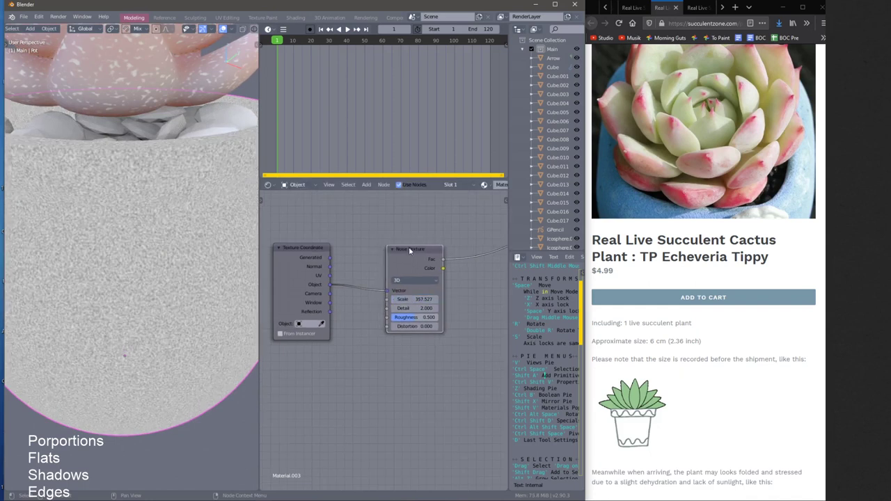
Rearrange the Texture Coordinate and Noise Texture nodes and set the noise Scale to 422.407
left_click_drag(410, 250, 418, 261)
left_click_drag(301, 249, 326, 274)
left_click_drag(405, 273, 424, 271)
left_click_drag(326, 278, 321, 261)
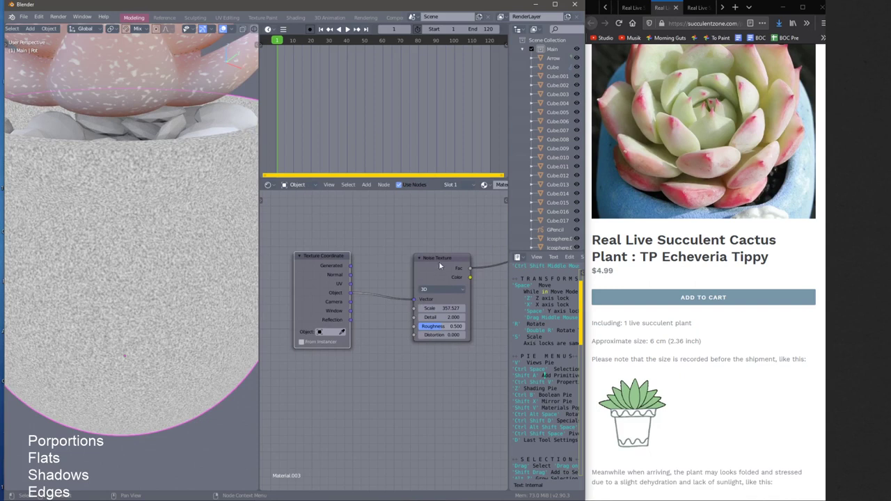
left_click_drag(438, 263, 427, 256)
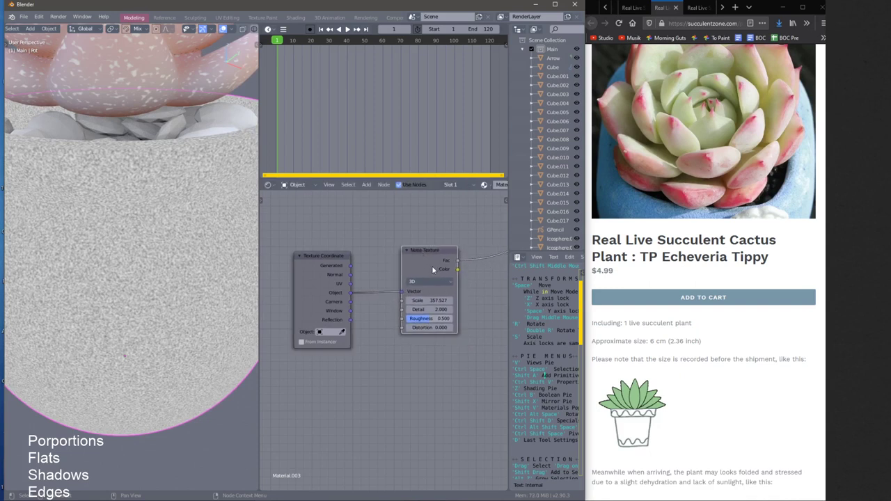
middle_click_drag(433, 269, 410, 267)
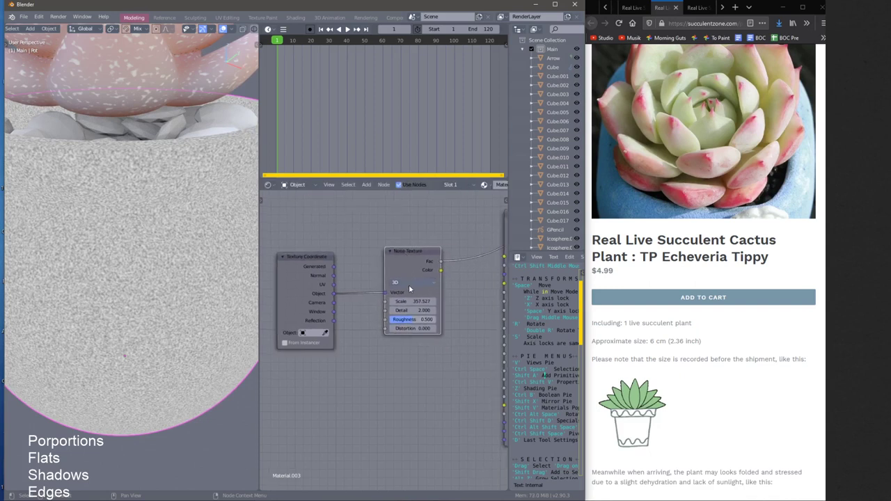
left_click_drag(422, 301, 453, 301)
middle_click_drag(414, 321, 383, 323)
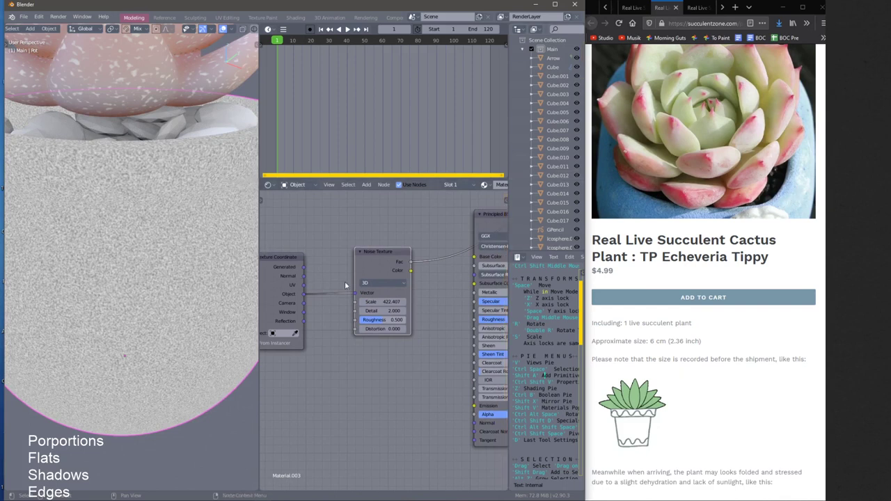
Add a Bump node below the Noise Texture, beside the Principled BSDF
middle_click_drag(348, 289, 314, 278)
scroll(380, 280, "up", 1)
middle_click_drag(387, 324, 401, 265)
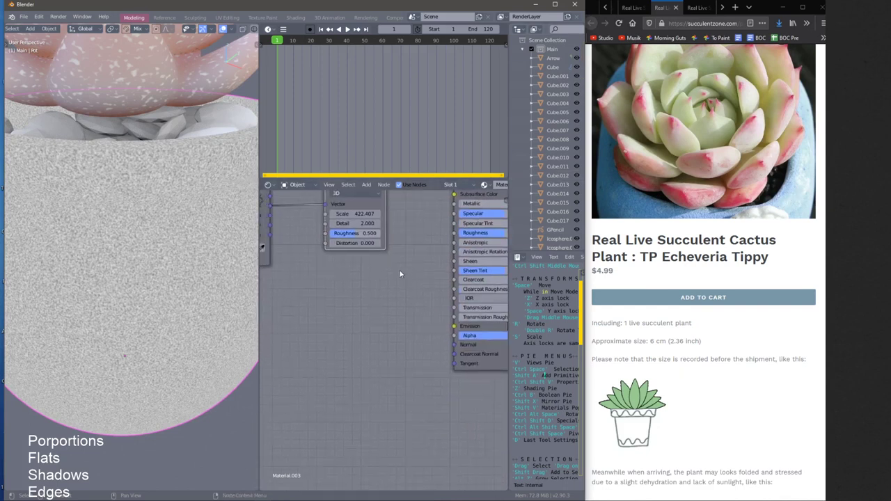
key("shift+a")
left_click(370, 303)
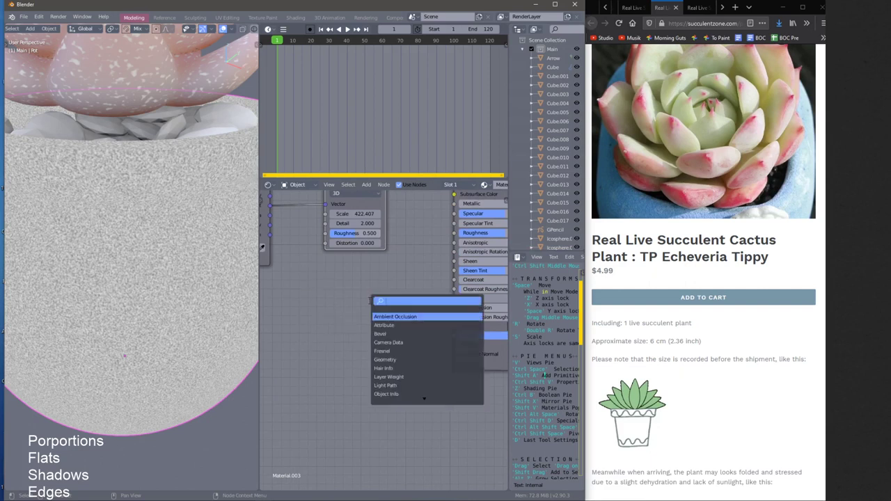
type("bump")
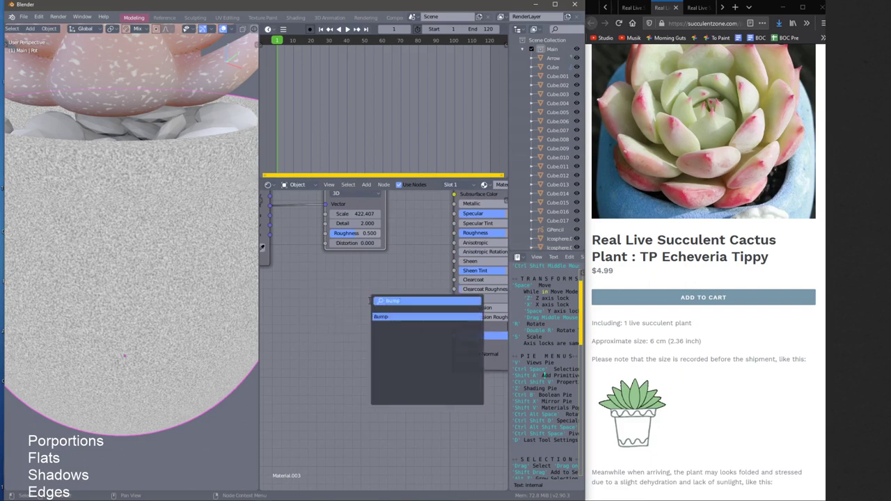
key("Return")
left_click(369, 302)
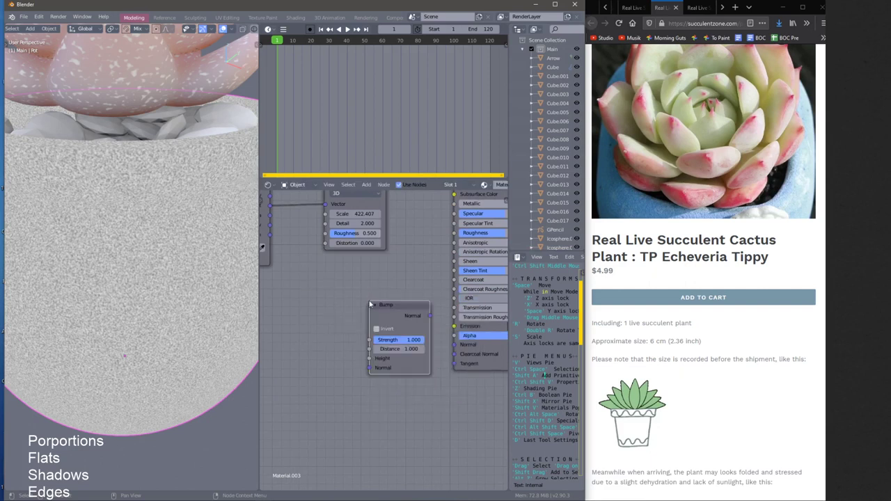
Connect the Bump node's Normal output to the Principled BSDF's Normal input and place the Bump node beside it
left_click_drag(397, 316, 402, 346)
middle_click_drag(402, 347, 351, 423)
scroll(384, 379, "down", 2)
middle_click_drag(425, 356, 418, 344)
left_click_drag(438, 213, 449, 263)
middle_click_drag(433, 306, 436, 267)
left_click_drag(360, 368, 397, 416)
left_click_drag(399, 303, 390, 307)
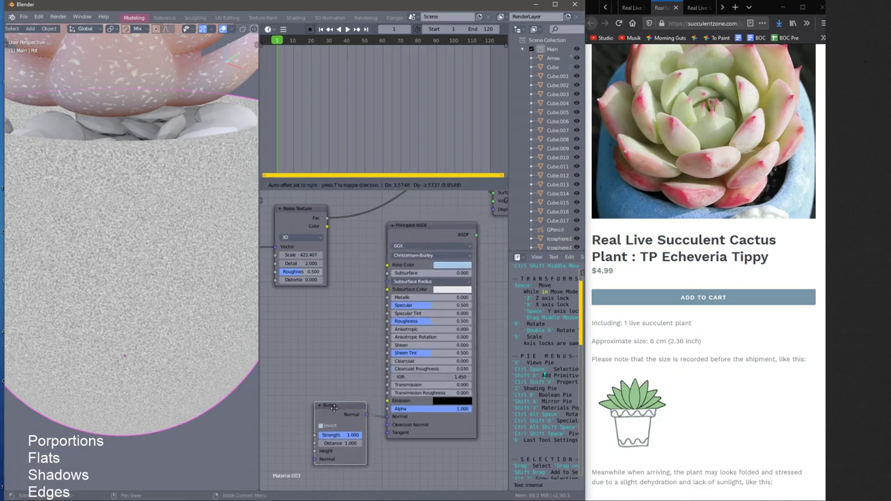
Move the Texture Coordinate and Noise Texture nodes beside the Bump node and connect the noise Fac output to the Bump's Height
middle_click_drag(300, 300, 369, 269)
scroll(373, 270, "down", 2)
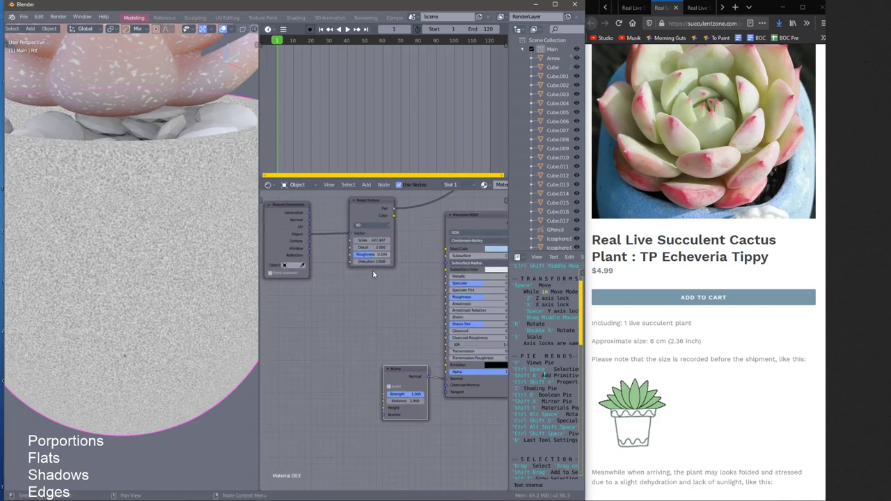
left_click_drag(373, 220, 351, 370)
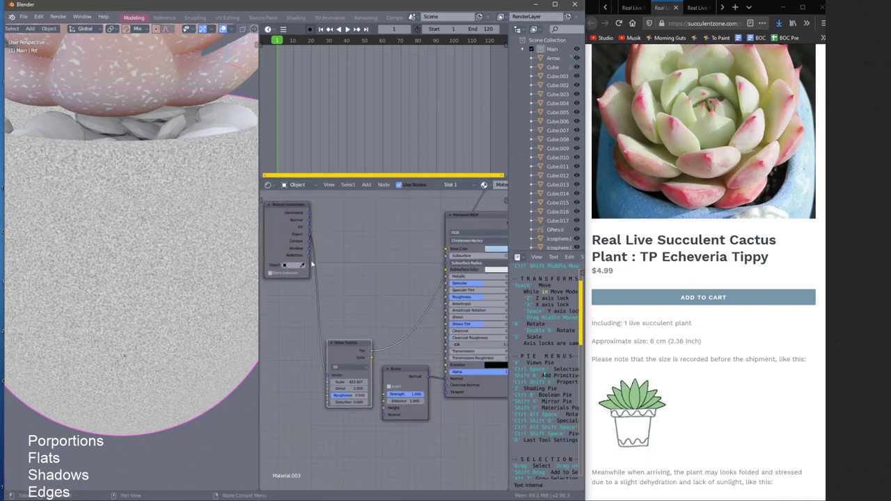
left_click_drag(297, 209, 282, 379)
middle_click_drag(319, 359, 328, 309)
scroll(327, 309, "up", 3)
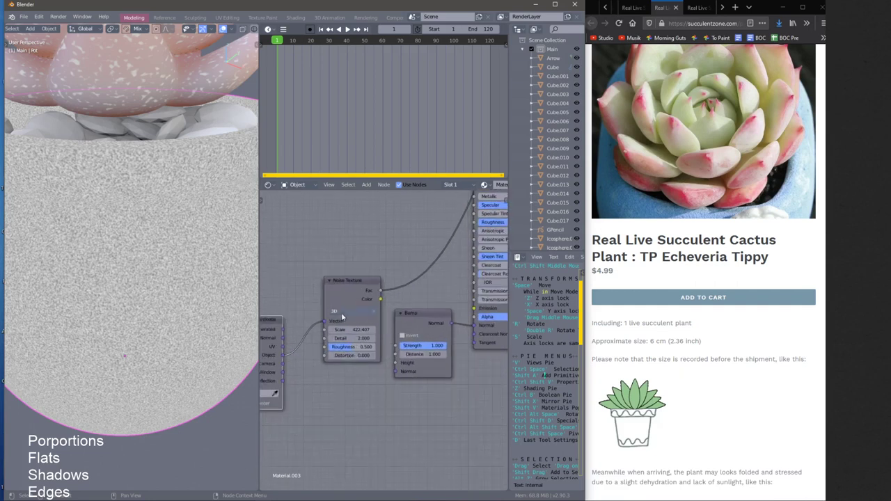
left_click_drag(358, 284, 337, 304)
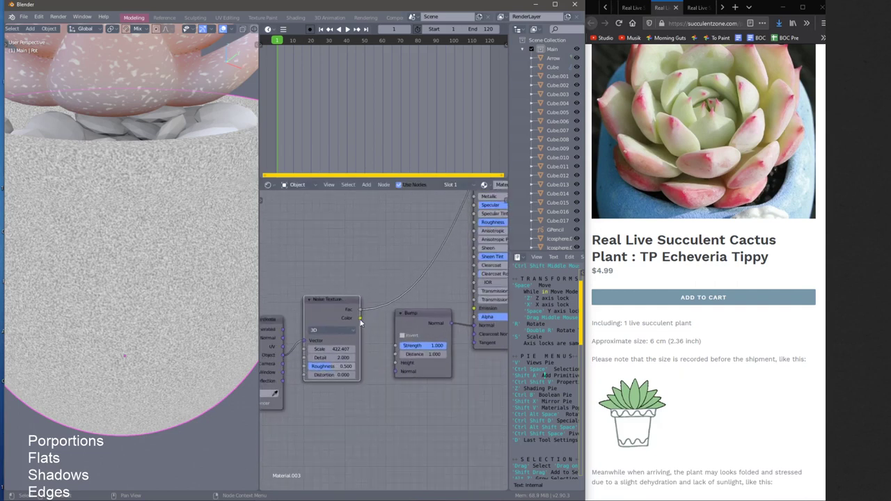
left_click(360, 320)
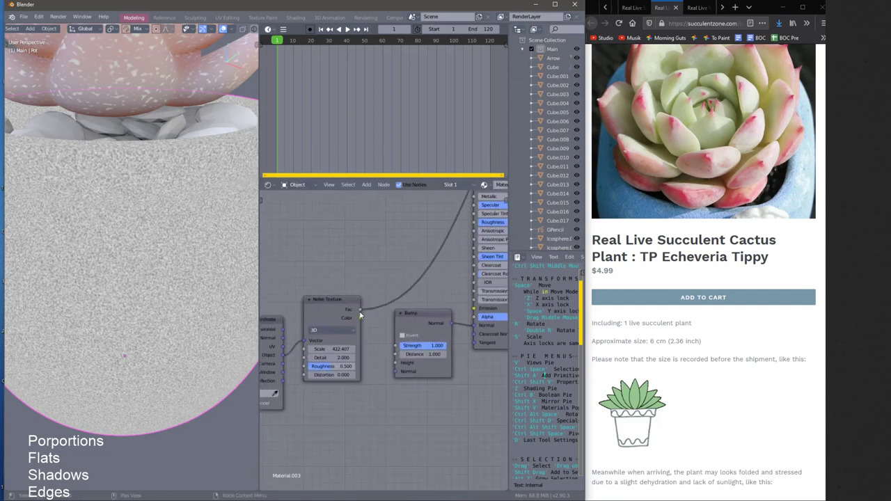
left_click_drag(360, 311, 397, 365)
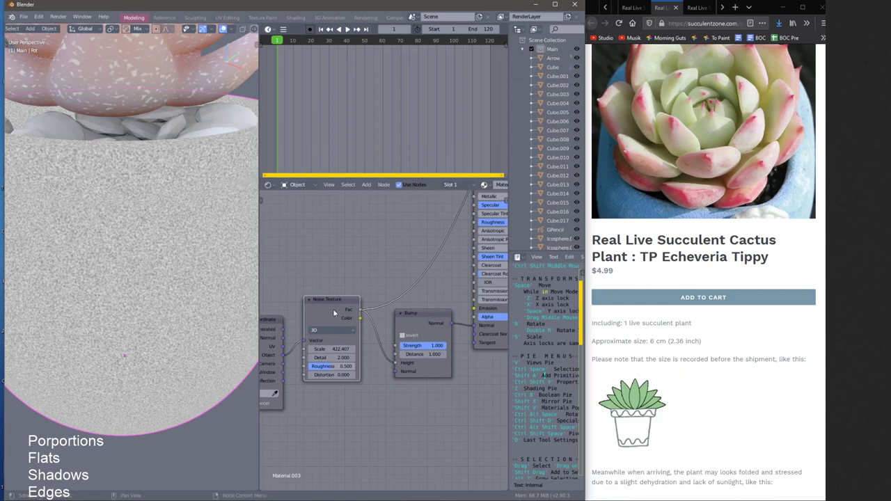
Route the Principled BSDF back into the Material Output's Surface and line up the two nodes
middle_click_drag(447, 245, 370, 326)
left_click(357, 408)
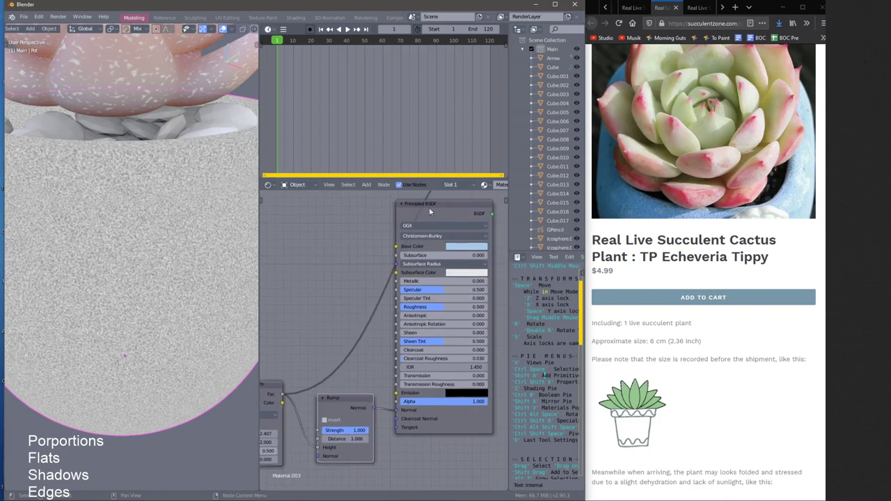
middle_click_drag(444, 239, 394, 282)
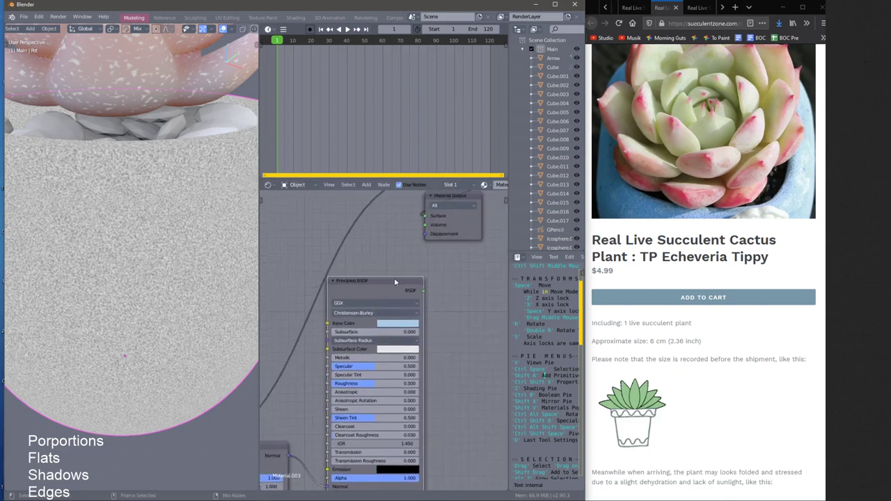
left_click(396, 286, "ctrl+shift")
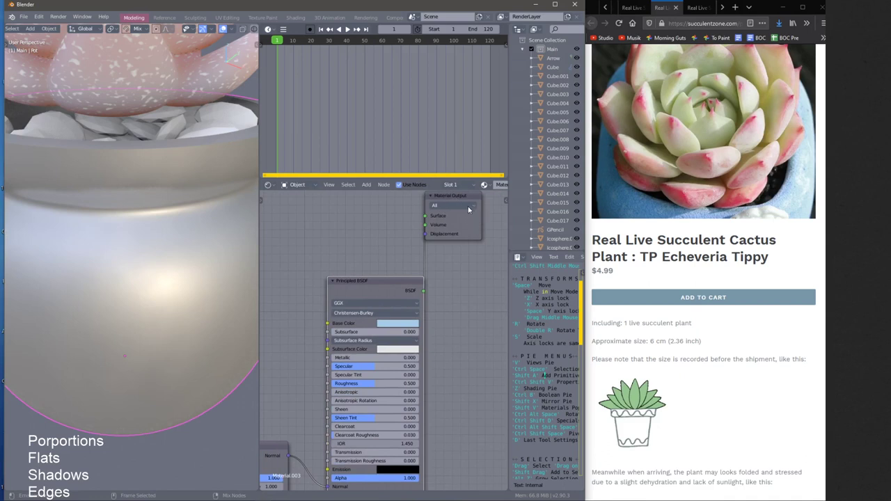
key("ctrl+z")
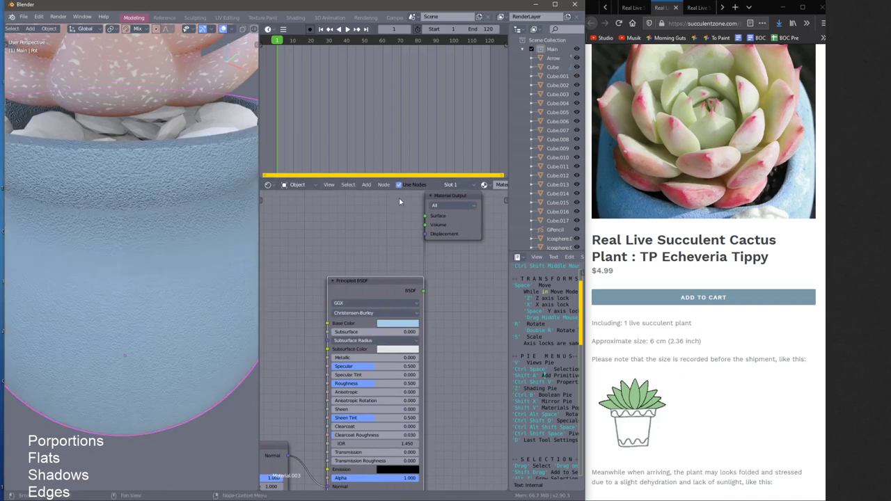
left_click_drag(429, 205, 492, 259)
left_click_drag(383, 282, 404, 237)
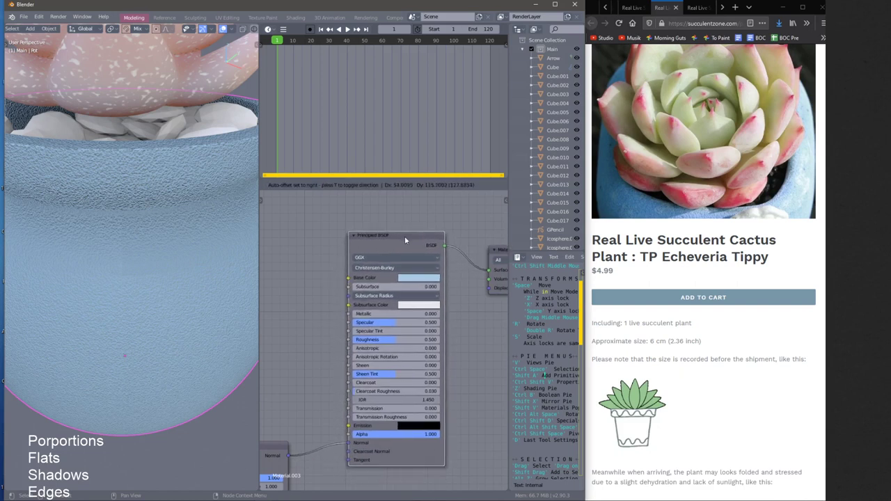
middle_click_drag(404, 236, 500, 146)
Lower the Bump node's Distance to 0.018
middle_click_drag(189, 267, 233, 246)
middle_click_drag(350, 291, 400, 244)
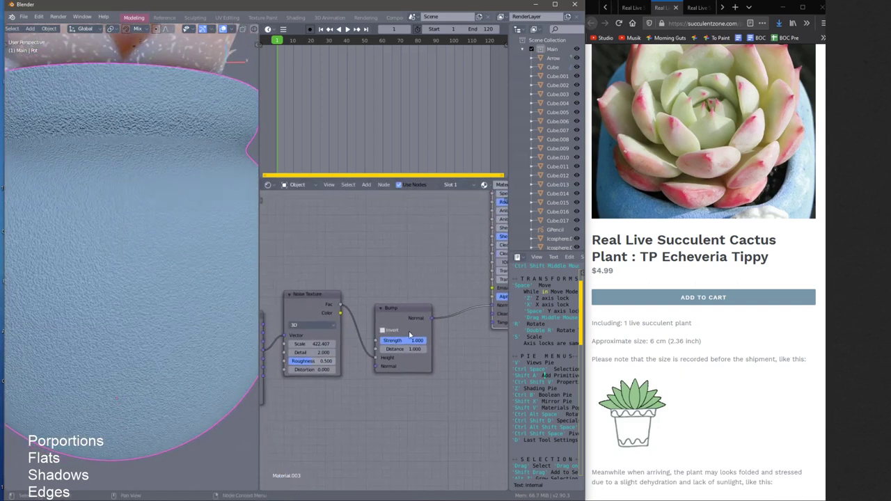
left_click_drag(379, 349, 357, 353)
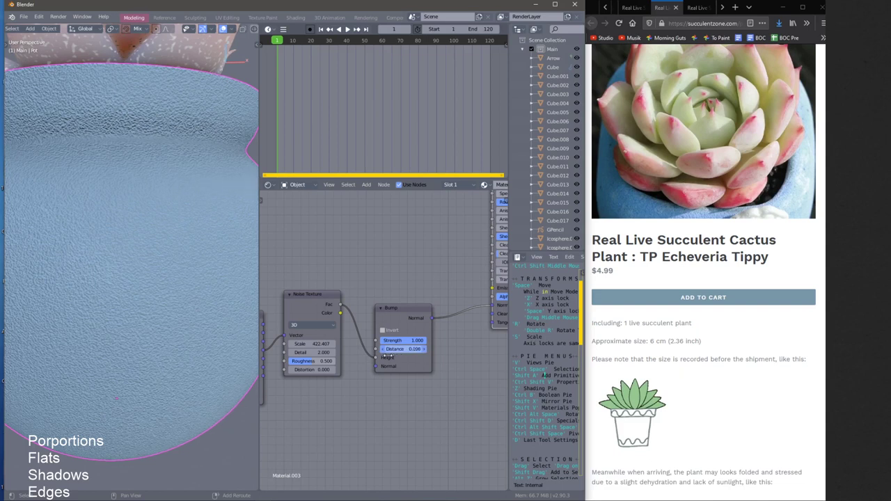
mouse_move(388, 355)
left_mouse_down()
mouse_move(384, 345)
mouse_move(351, 349)
left_mouse_up()
key("Escape")
Lower the Bump node's Strength to 0.235 and set its Distance to 1
left_click_drag(265, 368, 73, 369)
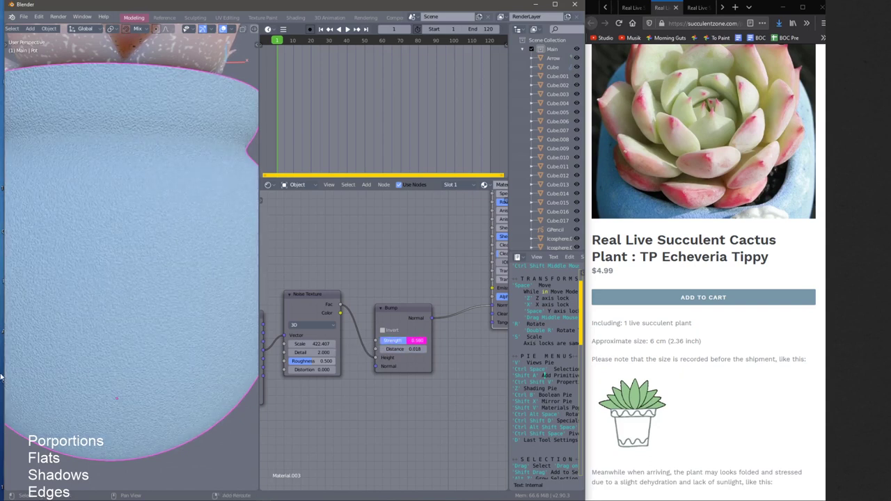
left_click_drag(1, 377, 2, 377)
left_click_drag(408, 344, 390, 348)
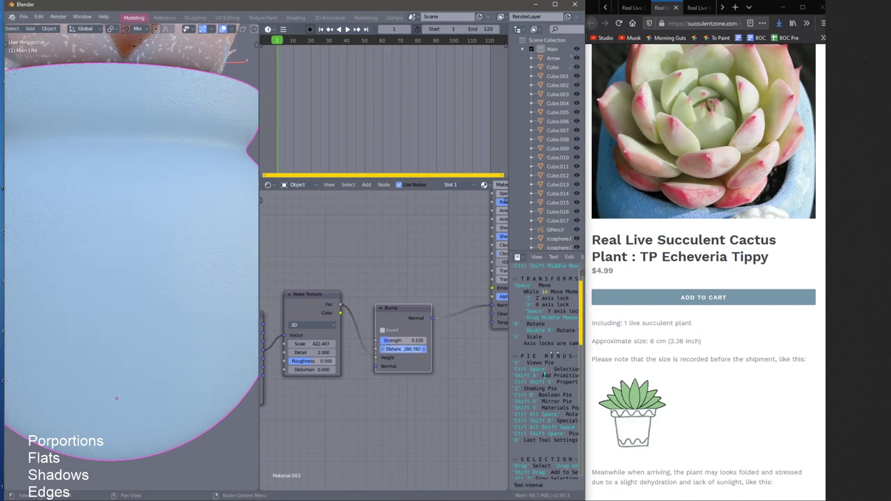
left_click_drag(520, 362, 519, 361)
left_click(415, 349)
type("1")
key("Return")
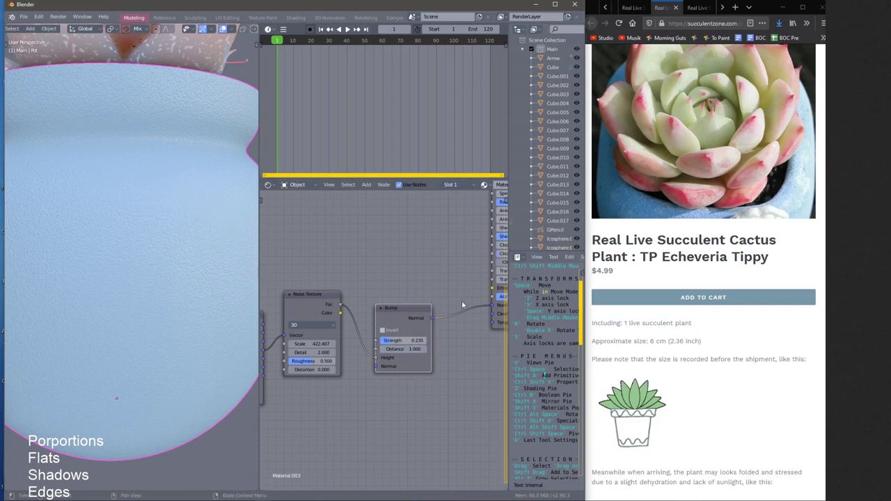
Raise the Bump node's Strength to 0.256 and the Noise Texture's Scale to 428.104
middle_click_drag(406, 243, 400, 253)
middle_click_drag(230, 209, 135, 218)
scroll(150, 220, "down", 3)
scroll(135, 218, "up", 3)
left_click_drag(390, 352, 415, 355)
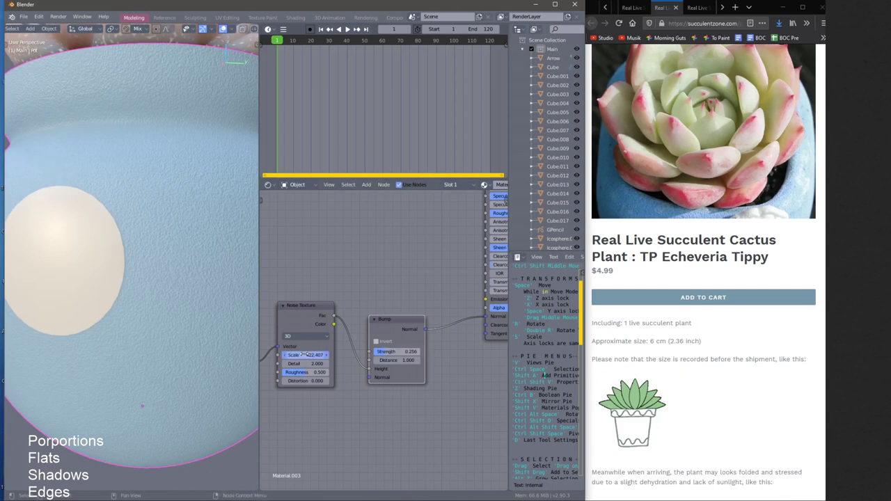
left_click_drag(320, 355, 322, 356)
middle_click_drag(180, 229, 247, 251)
scroll(209, 245, "down", 4)
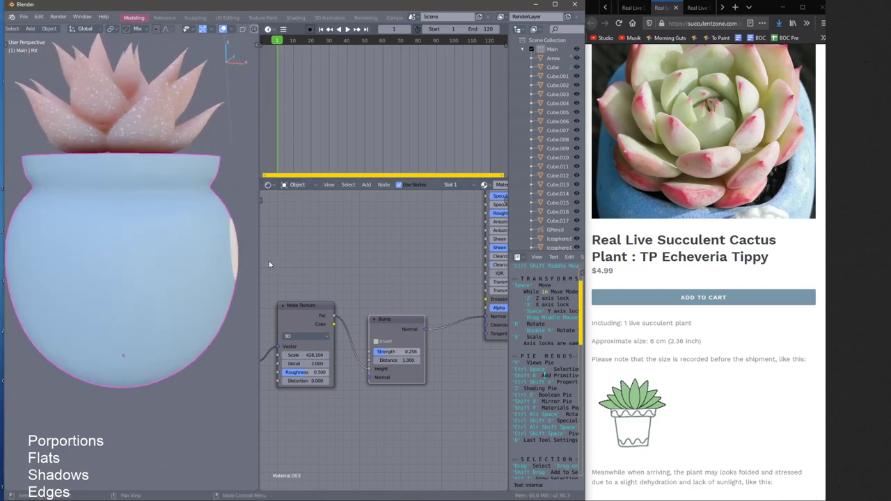
Switch to the browser and examine the pot's surface in the Adromischus reference photo with the page enlarged to 110%
left_click(654, 8)
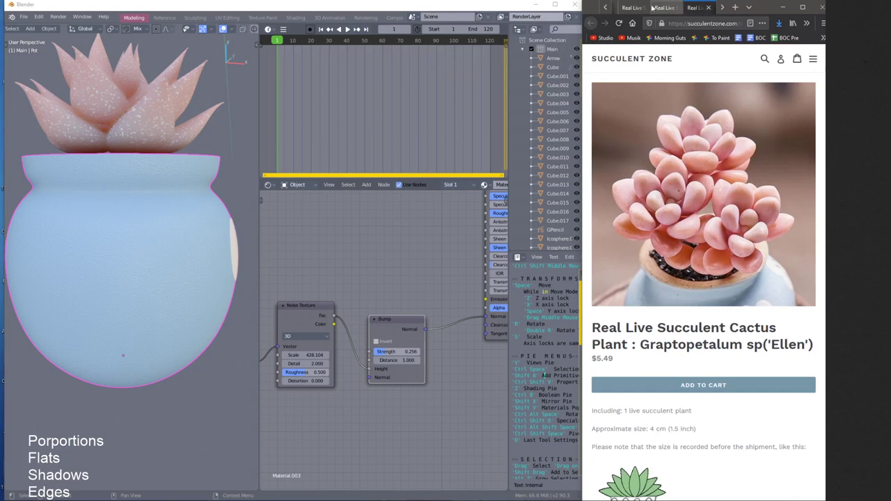
left_click(630, 8)
left_click(612, 8)
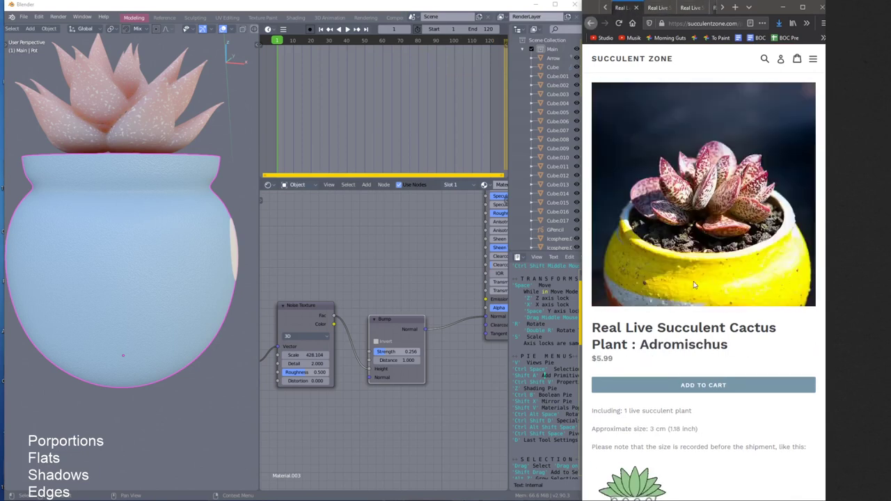
scroll(677, 287, "up", 3, "ctrl")
scroll(678, 288, "down", 5, "ctrl")
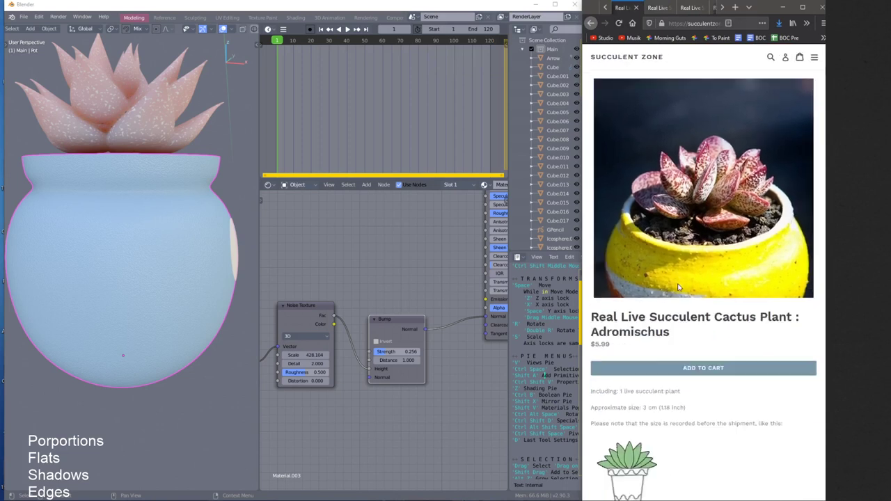
scroll(676, 280, "up", 3, "ctrl")
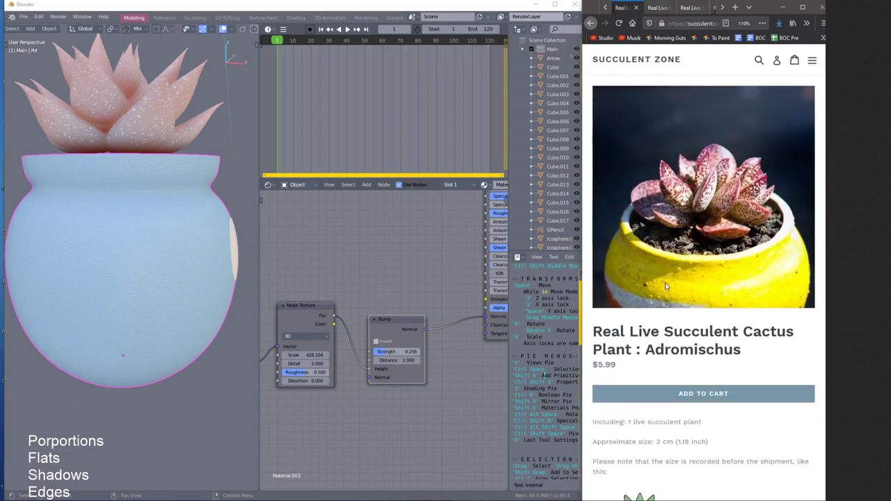
Move the Texture Coordinate node away from the Noise Texture and insert a Mapping node on the link between them
middle_click_drag(378, 265, 486, 232)
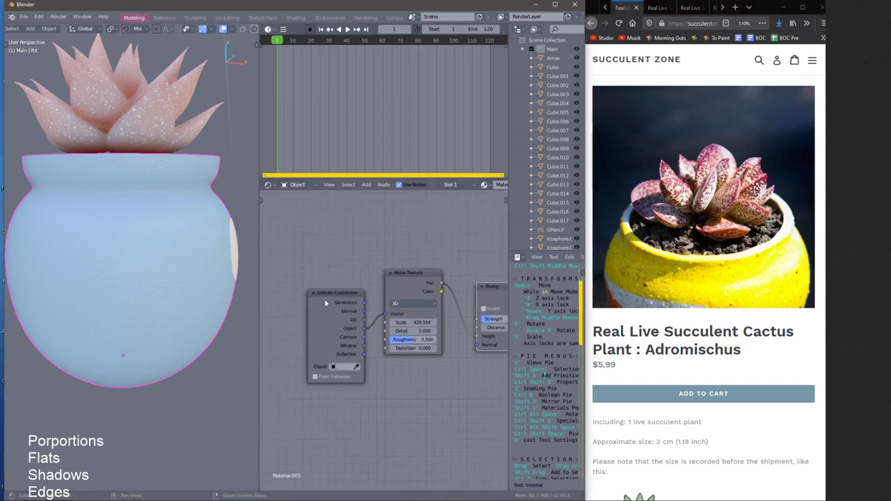
left_click_drag(325, 303, 218, 285)
middle_click_drag(272, 282, 320, 278)
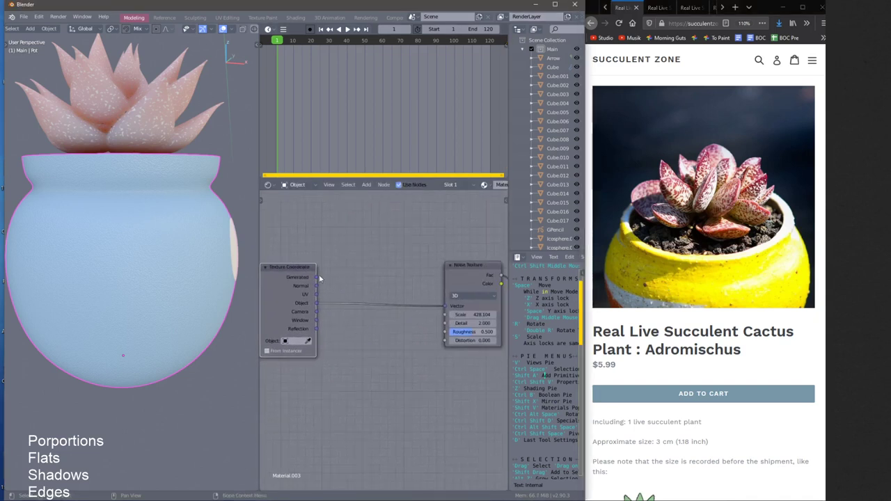
scroll(211, 232, "up", 5)
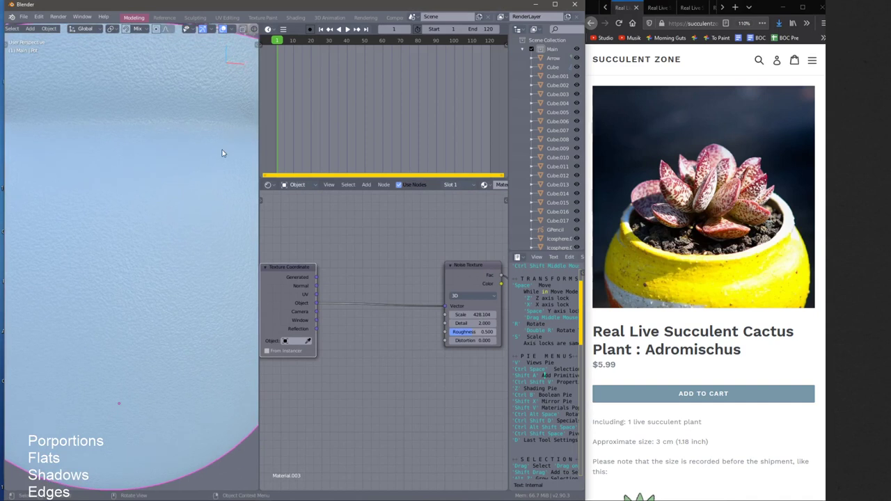
key("shift+a")
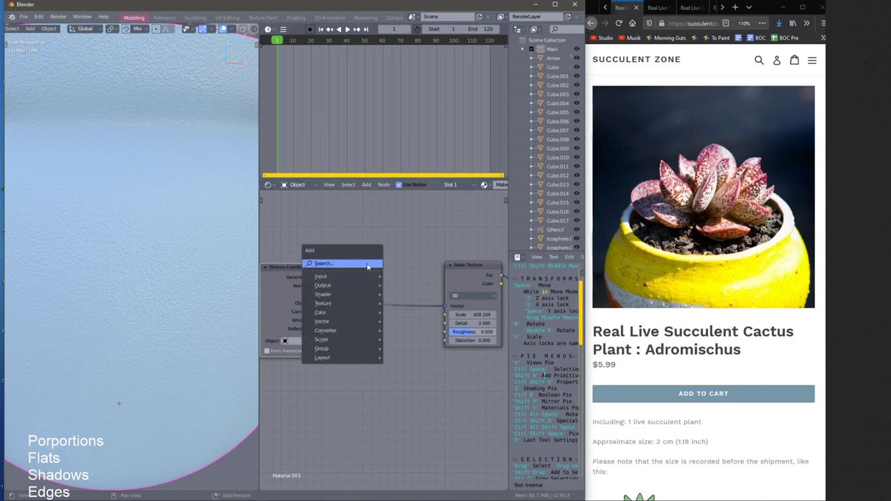
left_click(357, 264)
type("mapp")
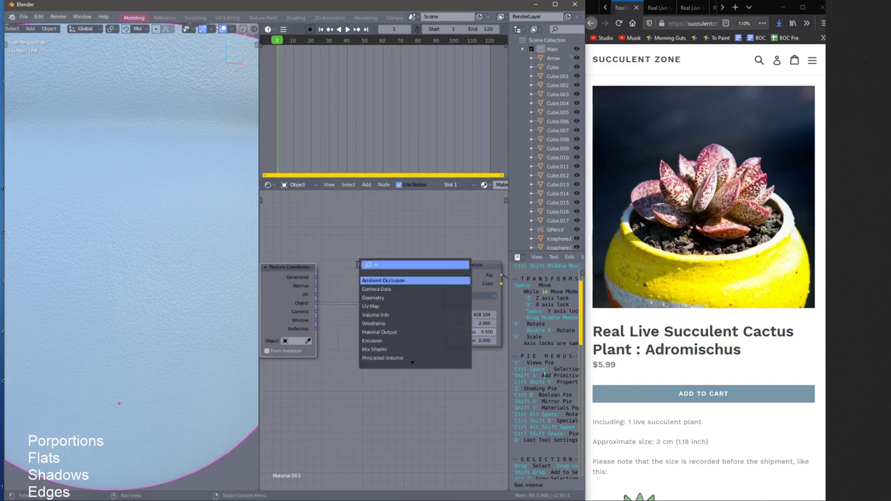
type("i")
key("Return")
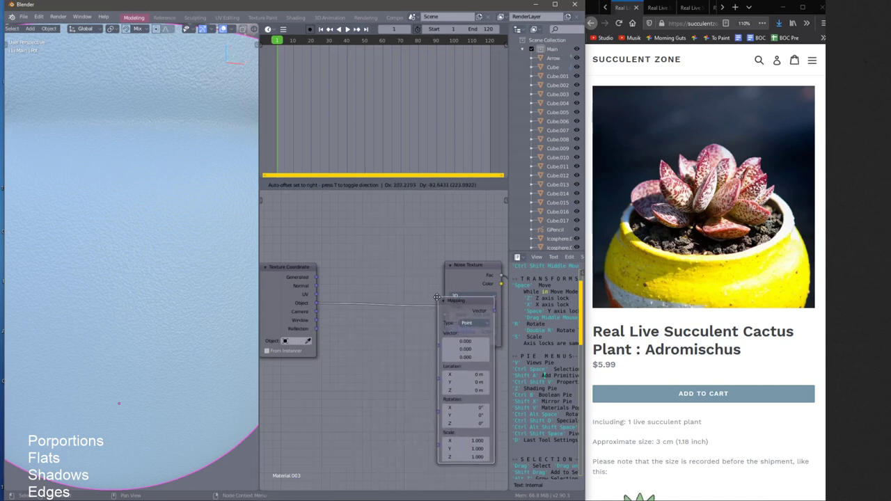
left_click(356, 227)
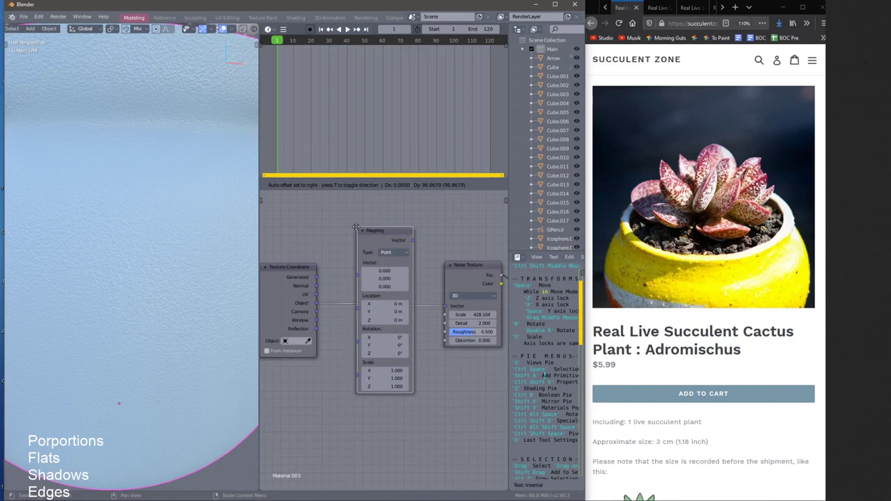
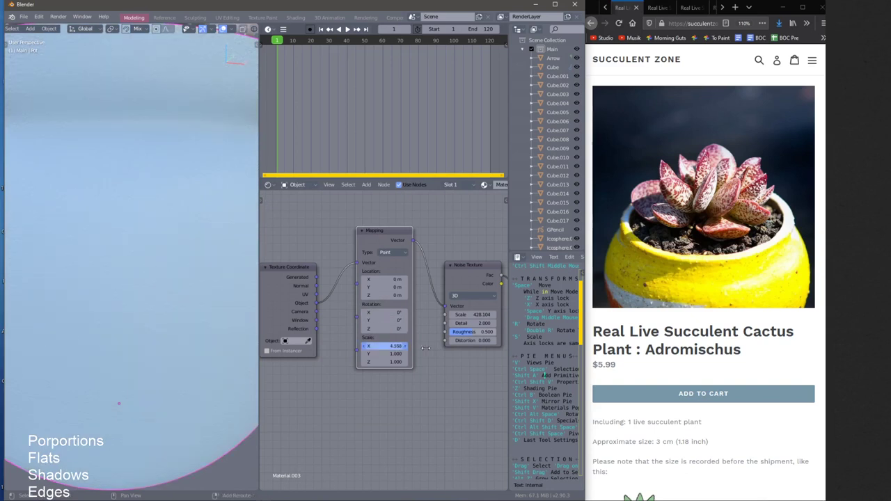
Try different Mapping scales with the noise previewed on the pot, setting X to 1 and Y to -1
left_click_drag(421, 346, 404, 346)
key("KP_Decimal")
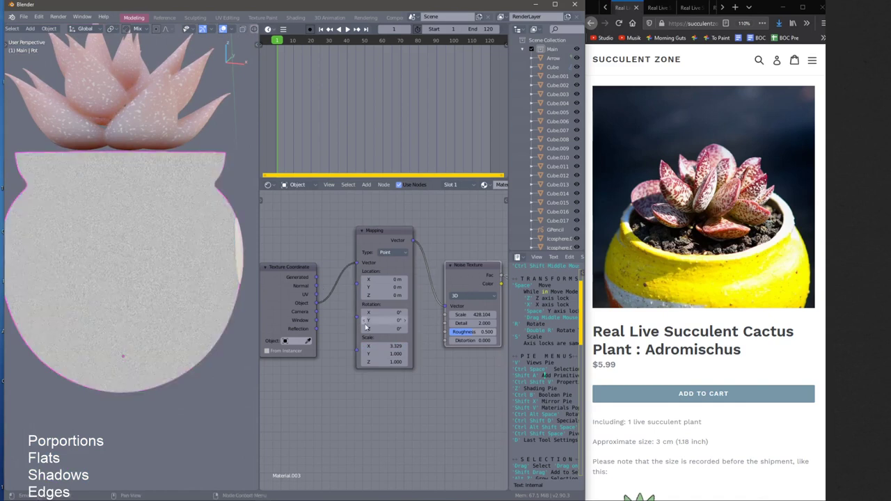
left_click_drag(412, 346, 344, 350)
left_click(378, 345)
type("1")
key("Return")
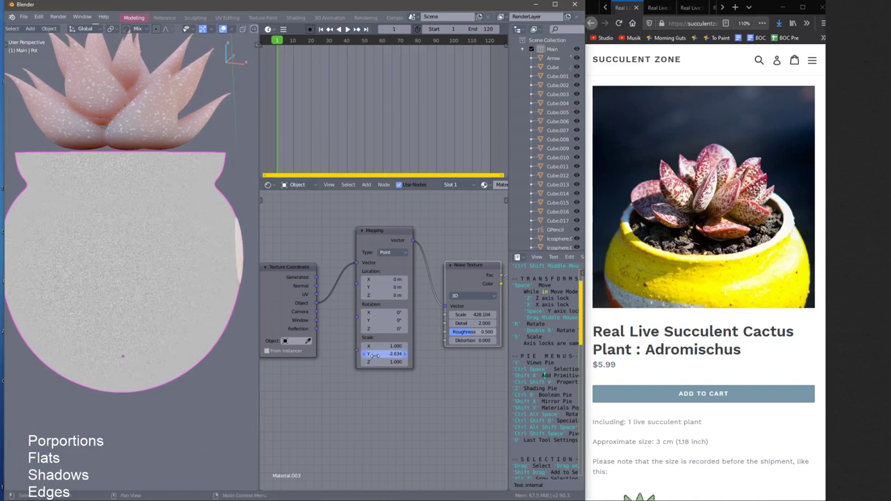
left_click(374, 355)
type("-1")
key("Return")
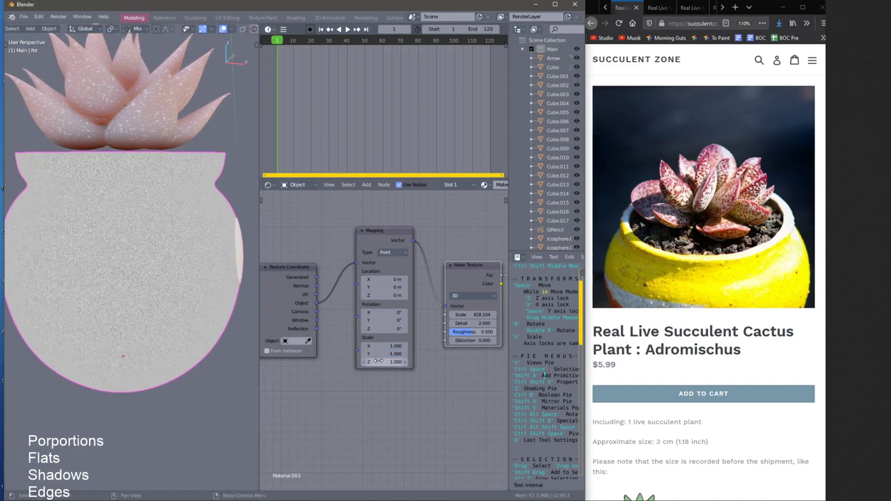
Set the Mapping node's Z scale to 1.016 and its X scale to 0.1
left_click_drag(368, 363, 360, 361)
left_click_drag(363, 362, 383, 362)
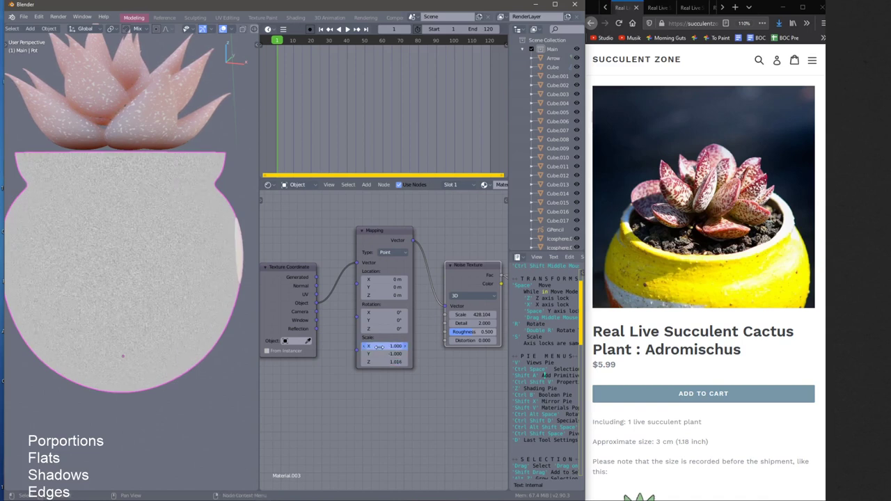
type("0.1")
key("Return")
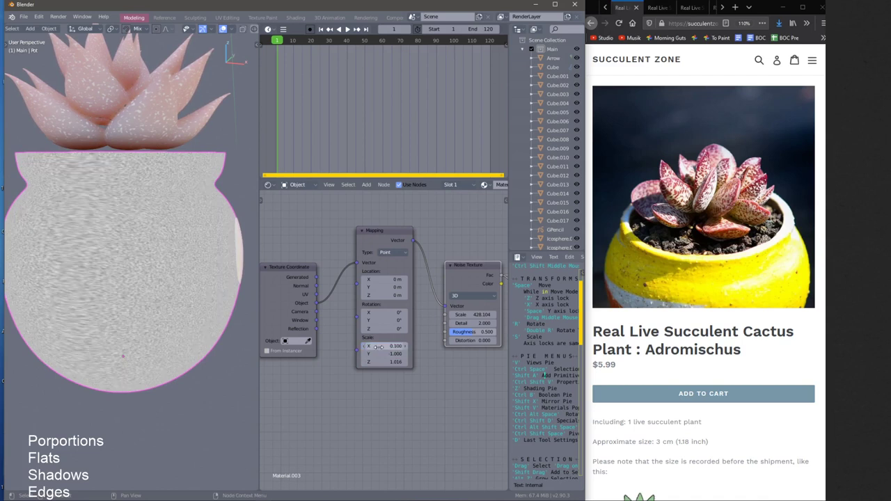
Reduce the Noise Texture's Scale to 16.958
left_click(471, 315)
type("1")
key("Return")
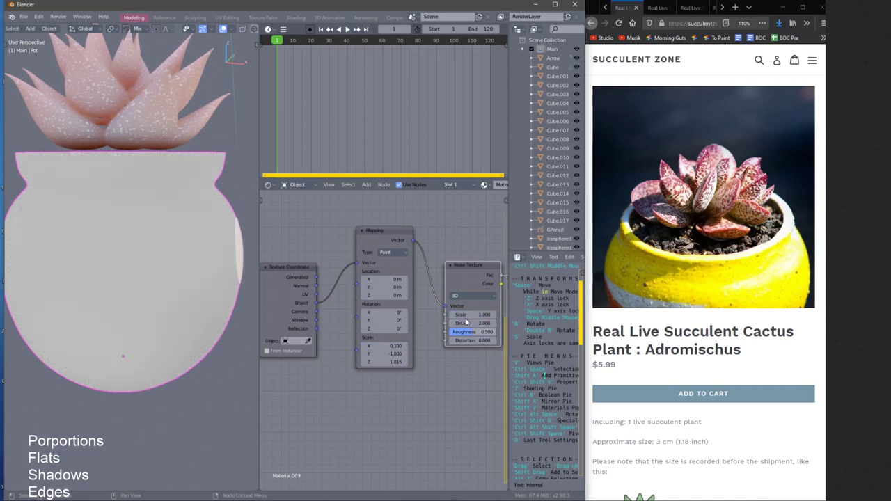
left_click_drag(470, 315, 571, 331)
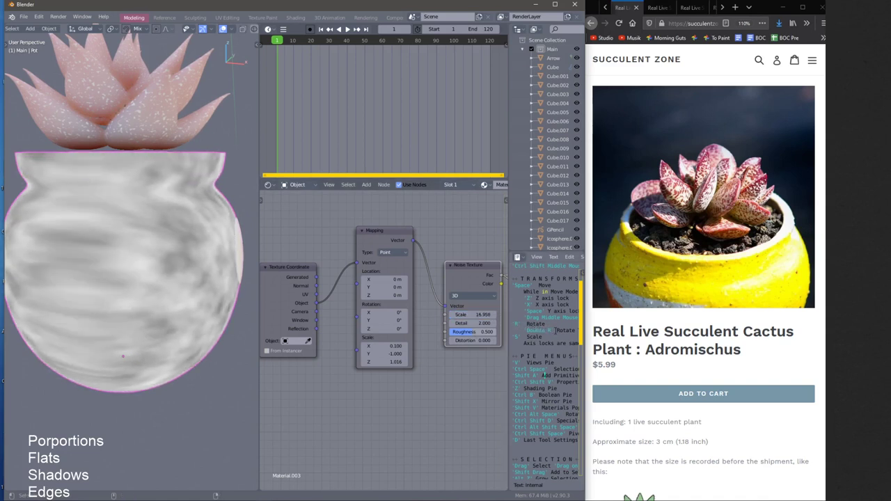
Set both the X and Y scale of the Mapping node to 0.1
mouse_move(385, 355)
left_mouse_down()
mouse_move(368, 354)
mouse_move(383, 354)
mouse_move(378, 347)
left_mouse_up()
left_click(387, 354)
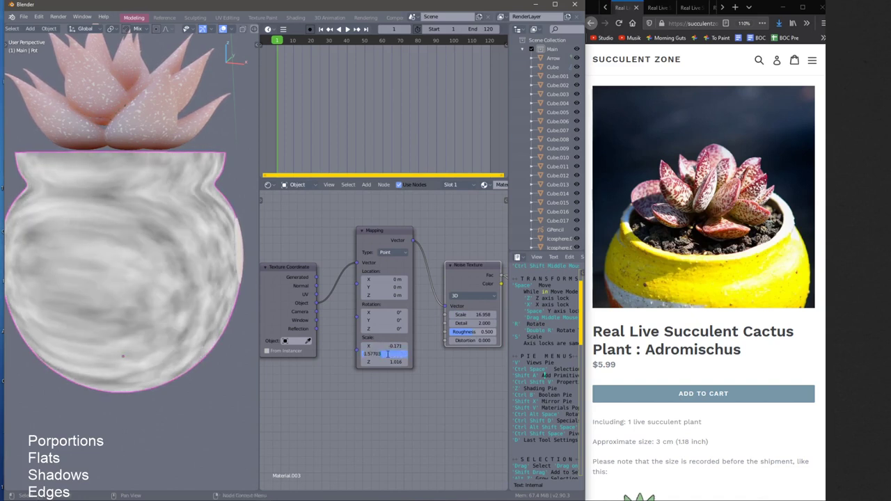
key("Return")
left_click(387, 347)
type(".1")
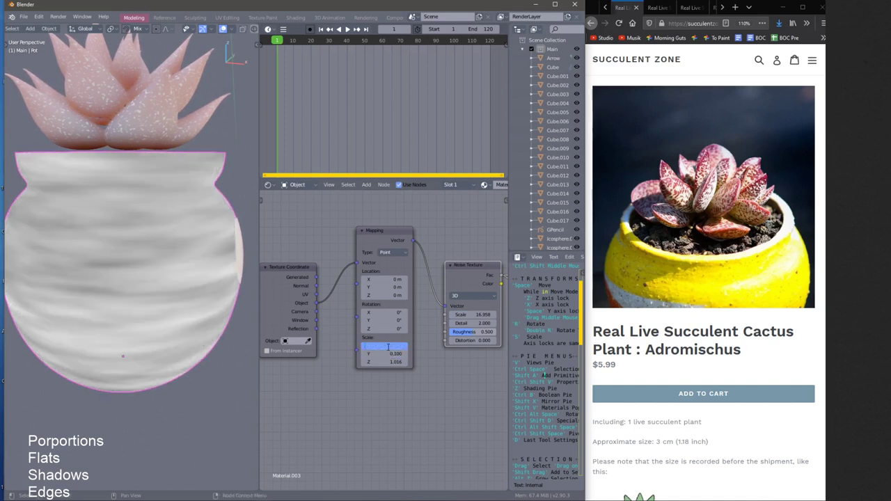
key("Return")
Stretch the noise into fine horizontal bands with Mapping scales of 0.01 on X and Y and 16.103 on Z
double_click(383, 346)
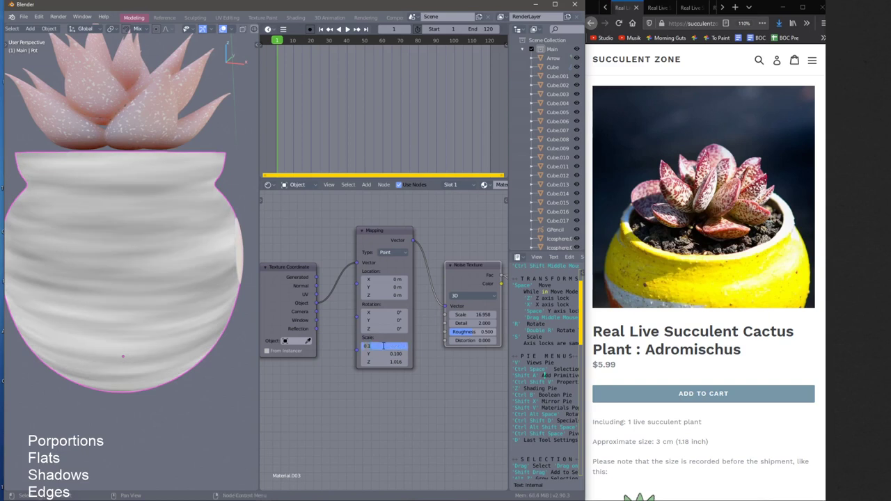
type(".01")
key("Return")
double_click(385, 353)
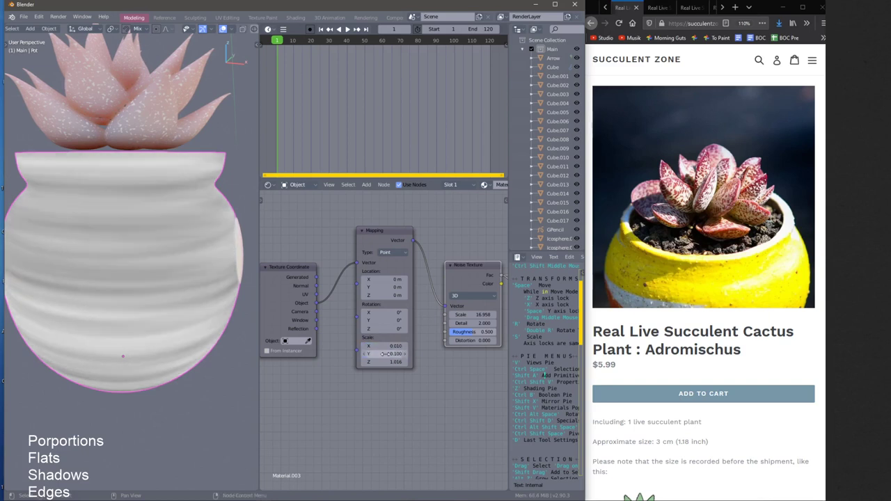
key("Return")
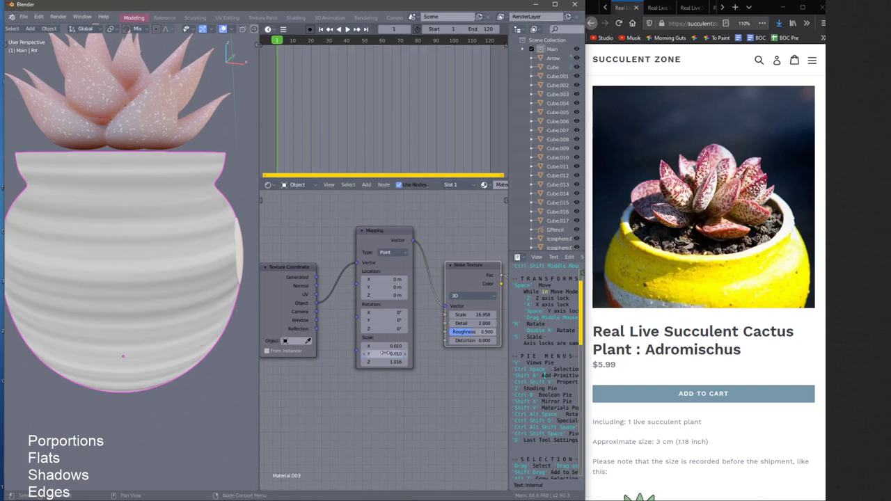
left_click_drag(386, 362, 470, 373)
middle_click_drag(104, 223, 128, 234)
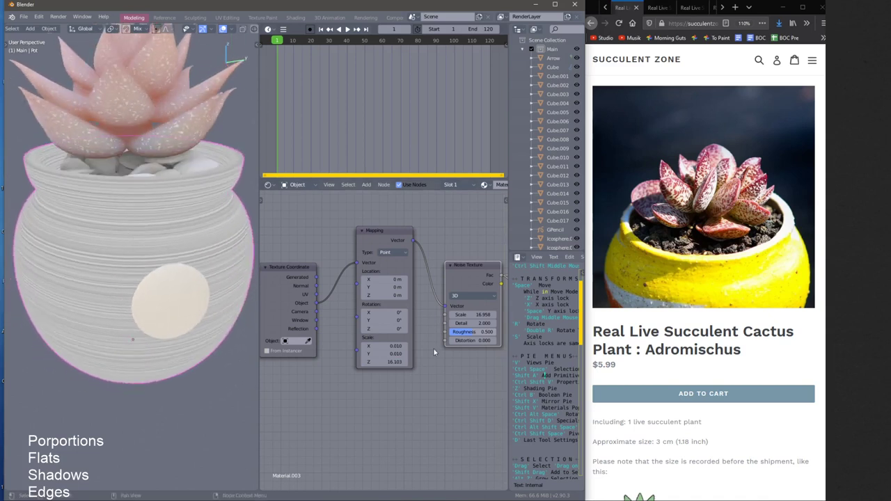
Route the Principled BSDF back into the Material Output's Surface and check the banded bump on the pot
middle_click_drag(433, 347, 284, 320)
left_click_drag(362, 256, 387, 255)
middle_click_drag(404, 271, 277, 401)
middle_click_drag(353, 227, 306, 303)
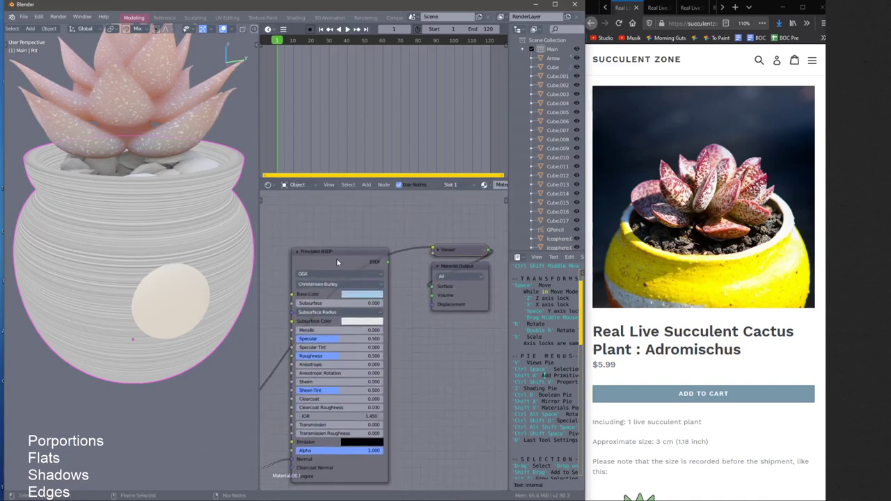
left_click(350, 258, "ctrl+shift")
mouse_move(223, 235)
middle_mouse_down()
mouse_move(248, 195)
mouse_move(228, 191)
mouse_move(212, 209)
mouse_move(230, 227)
middle_mouse_up()
scroll(248, 195, "up", 3)
scroll(211, 210, "down", 3)
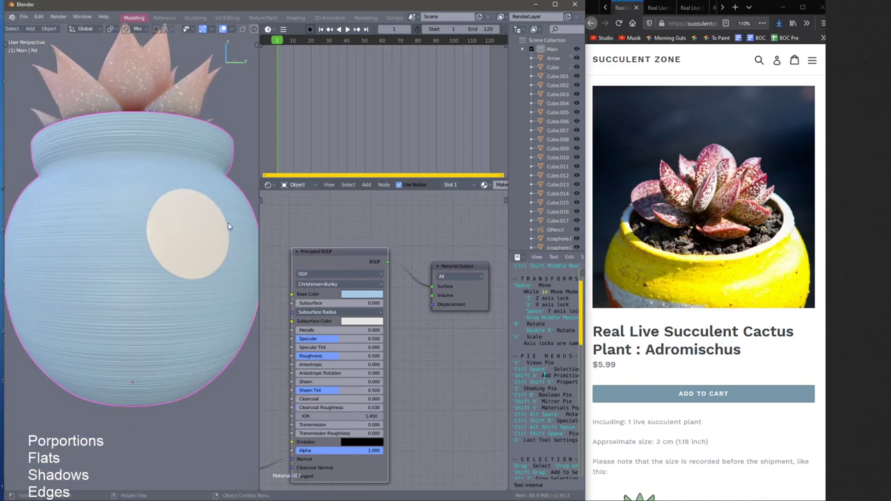
Soften the banding by lowering the Bump node's Strength to 0.152, and deselect everything to view the pot
middle_click_drag(277, 277, 406, 279)
middle_click_drag(340, 380, 371, 205)
middle_click_drag(370, 304, 411, 302, "ctrl")
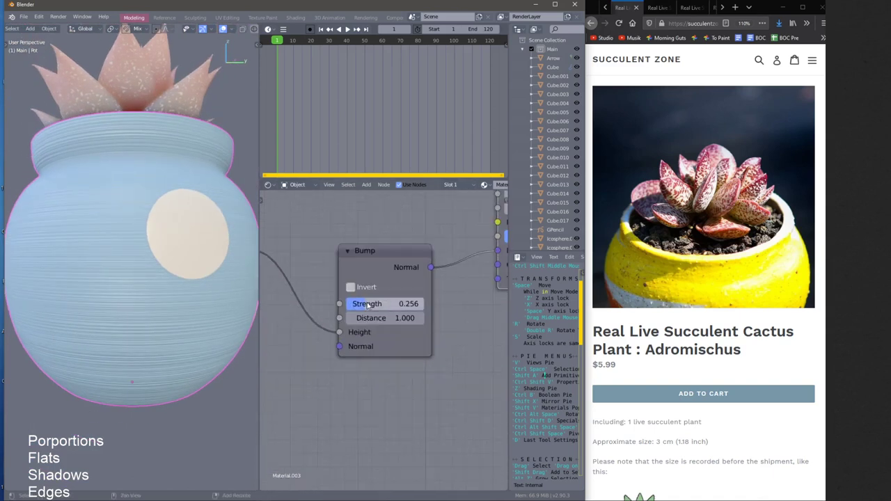
left_click_drag(364, 305, 355, 304, "shift")
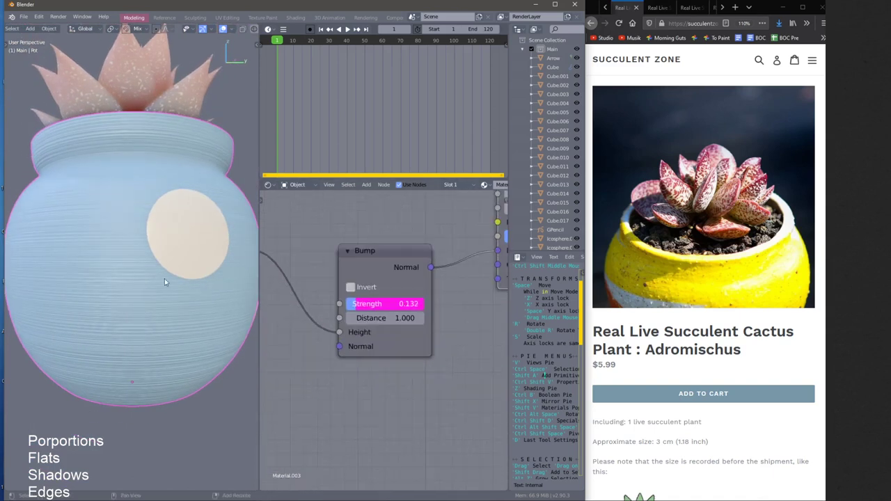
mouse_move(164, 279)
left_mouse_down()
mouse_move(83, 275)
mouse_move(153, 285)
left_mouse_up()
left_click_drag(229, 290, 202, 288, "shift")
key("a")
middle_click_drag(167, 223, 196, 255)
key("alt+a")
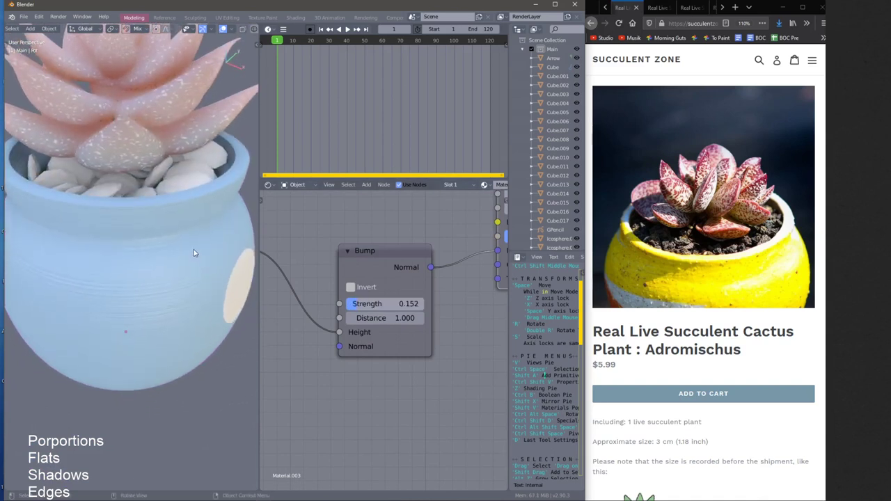
Space out the Mapping, Noise Texture and Bump nodes in the pot's material for a tidier layout
middle_click_drag(193, 253, 189, 245)
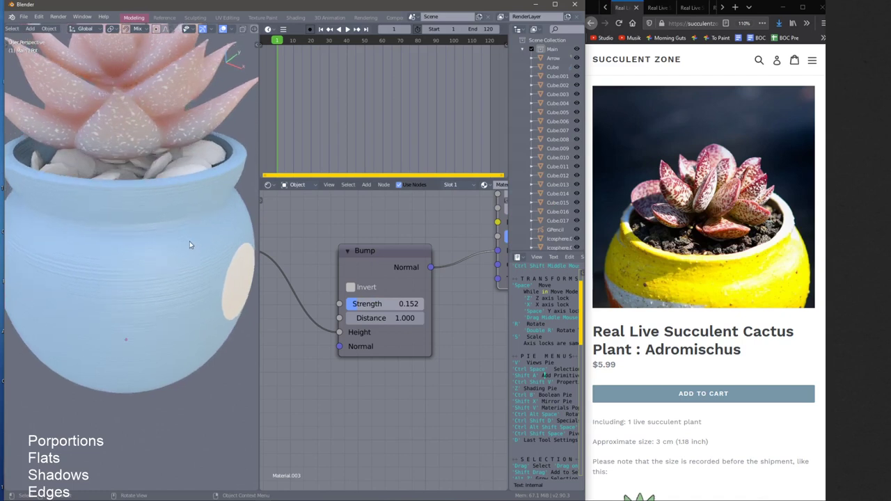
middle_click_drag(333, 321, 275, 341)
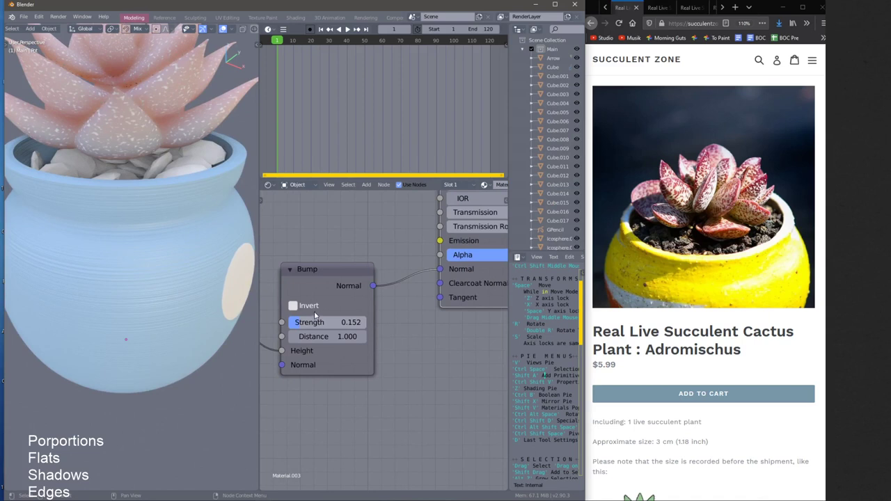
middle_click_drag(339, 267, 360, 333, "ctrl")
middle_click_drag(279, 289, 351, 282)
left_click_drag(369, 296, 389, 290)
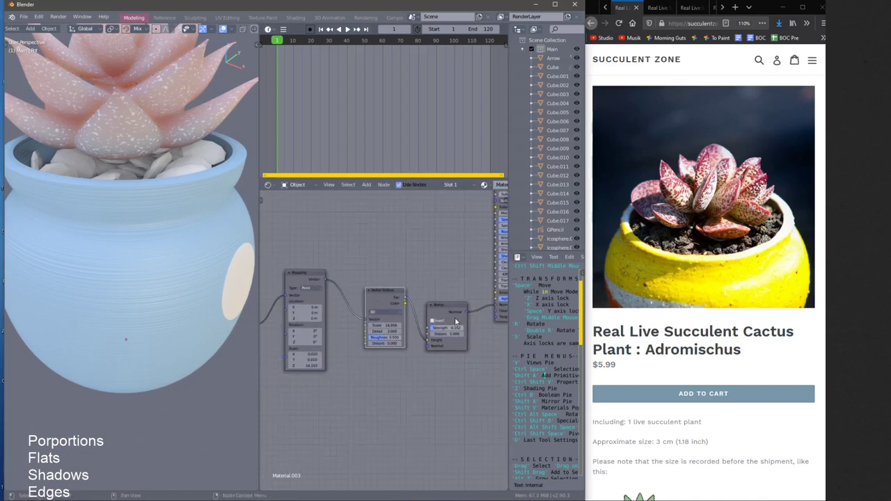
left_click_drag(456, 319, 463, 308)
left_click_drag(391, 293, 398, 285)
left_click_drag(307, 279, 318, 291)
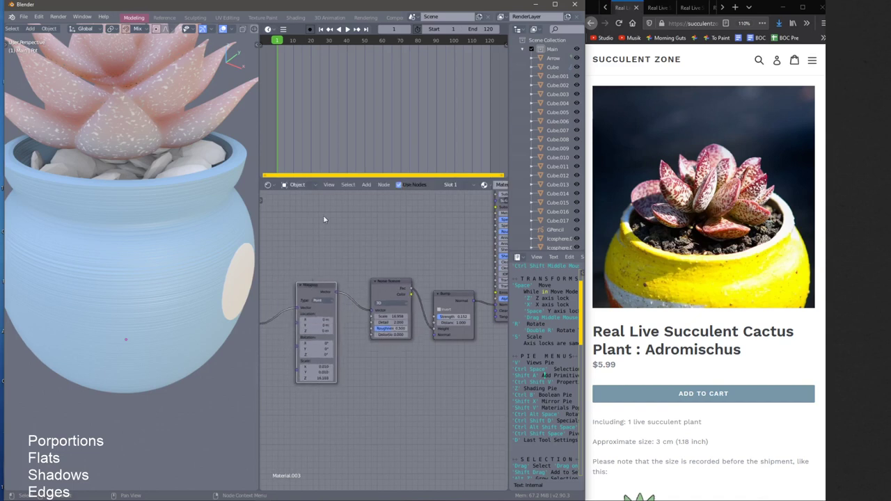
middle_click_drag(311, 305, 378, 272)
left_click_drag(312, 277, 394, 268)
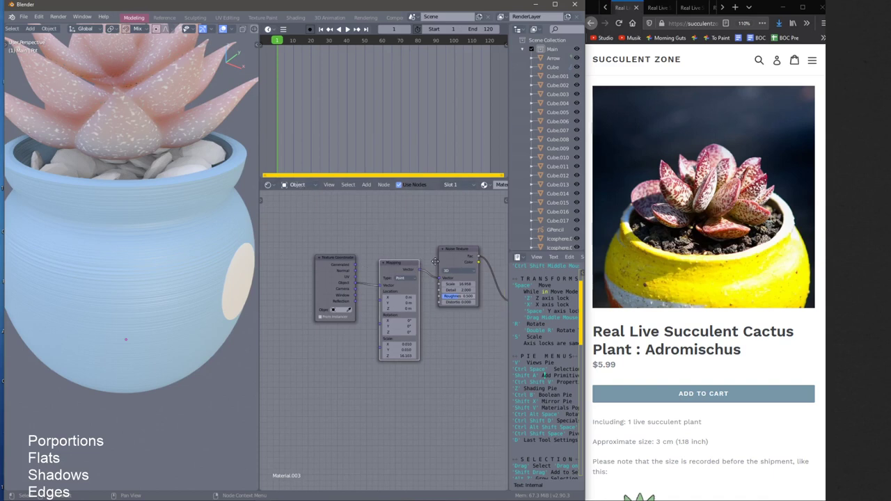
middle_click_drag(435, 261, 399, 256)
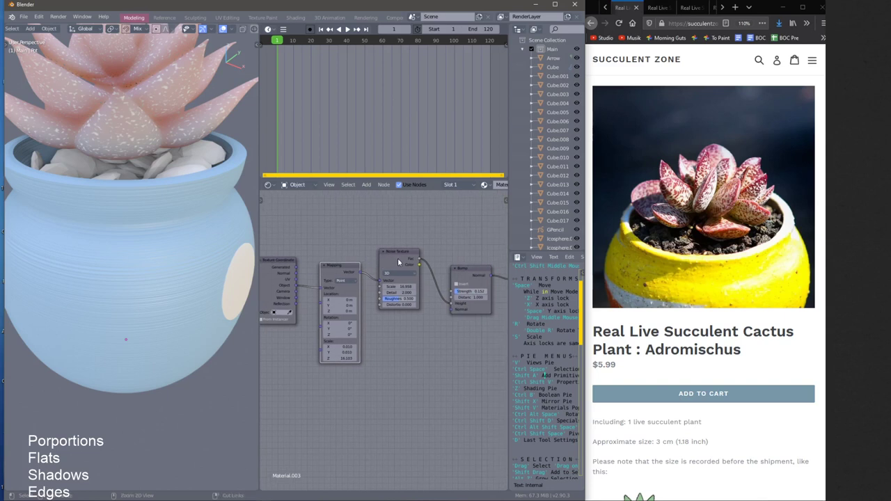
Preview the Noise Texture's Fac and Color outputs on the pot and view the stripes from the side
left_click(395, 258, "ctrl+shift")
left_click(398, 258, "ctrl+shift")
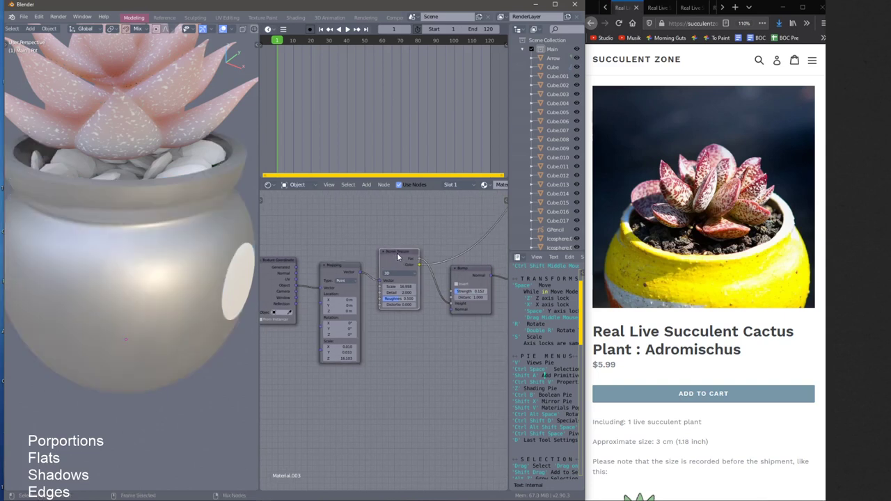
left_click(401, 261, "ctrl+shift")
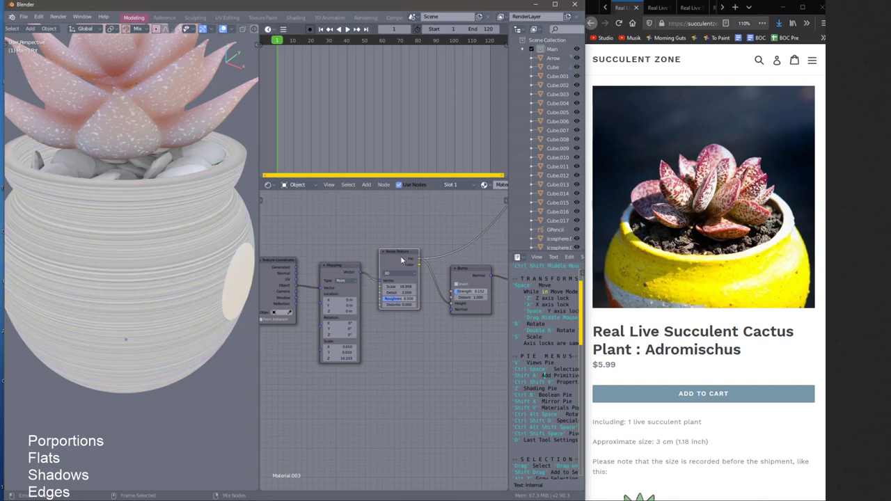
left_click(397, 260, "ctrl+shift")
left_click(393, 259, "ctrl+shift")
left_click(395, 261, "ctrl+shift")
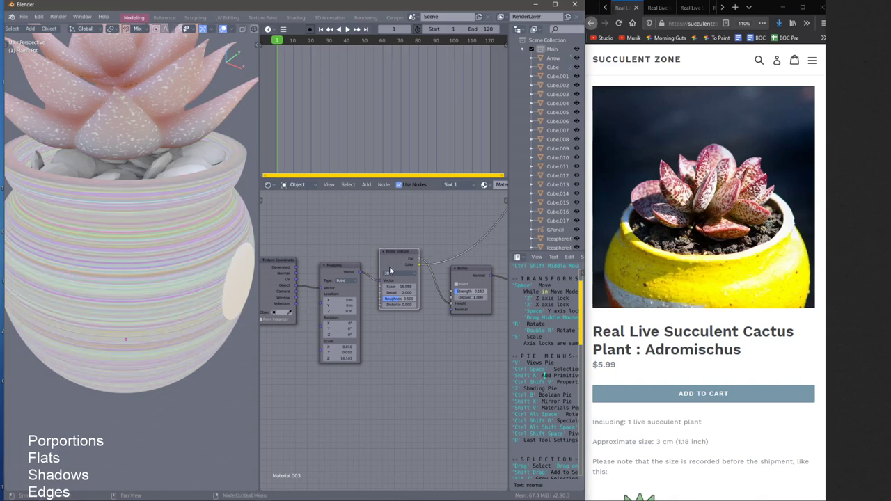
middle_click_drag(227, 240, 122, 177)
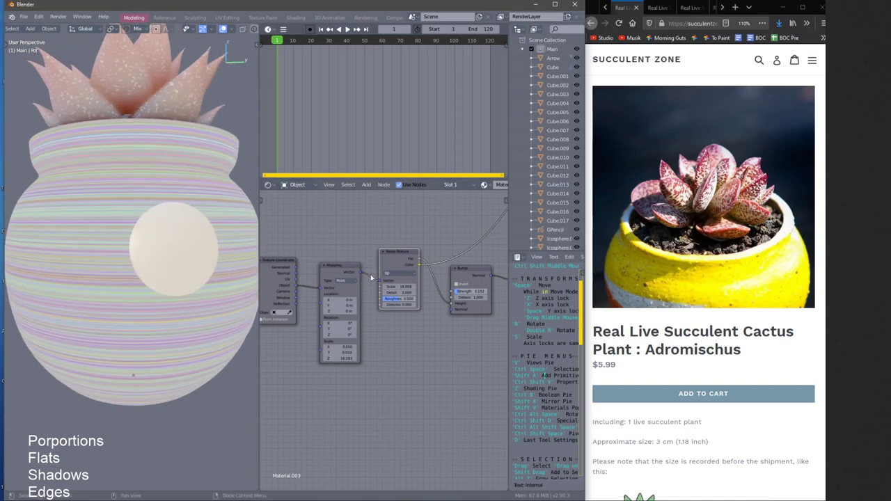
Connect the Noise Texture's Color output to the Principled BSDF's Base Color and check the striped pot
middle_click_drag(397, 259, 342, 325)
left_click_drag(338, 325, 433, 228)
middle_click_drag(390, 237, 363, 246)
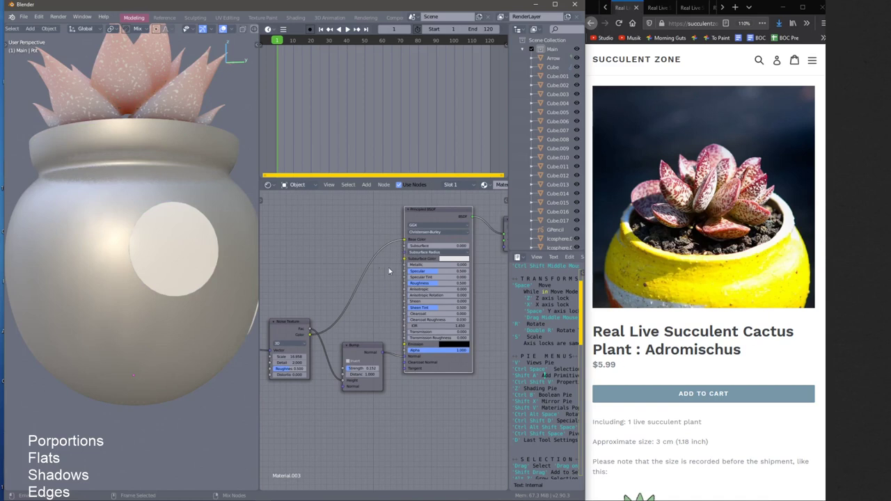
middle_click_drag(214, 246, 205, 275)
scroll(201, 289, "down", 2)
middle_click_drag(317, 318, 398, 282)
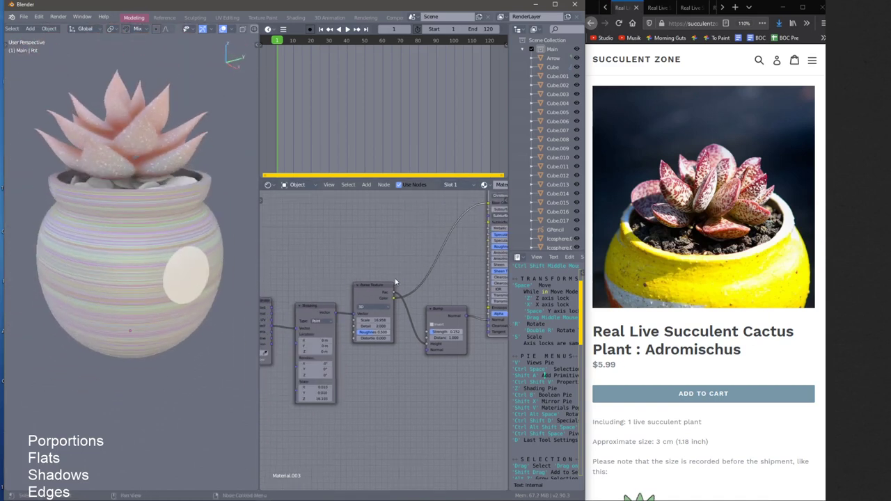
Make room in the node tree by moving Bump out of the way and widening the gap between Mapping and Noise Texture
left_click_drag(454, 324, 499, 387)
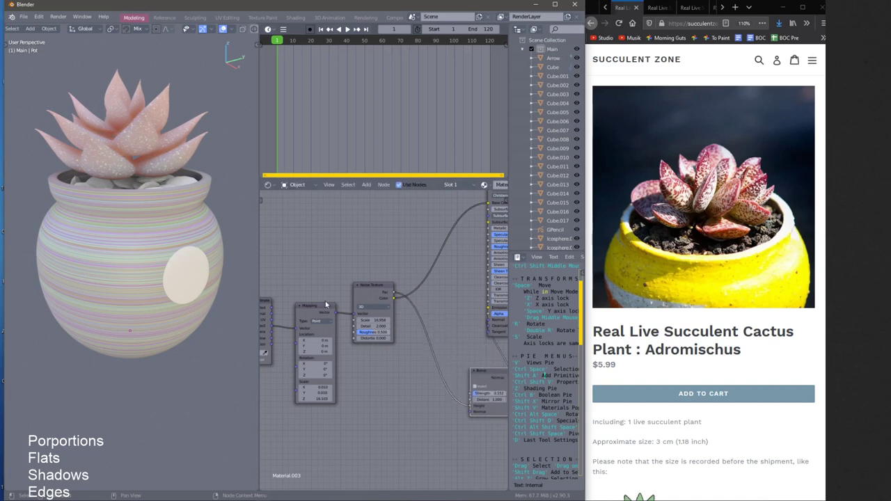
scroll(131, 243, "up", 2)
scroll(144, 230, "up", 2)
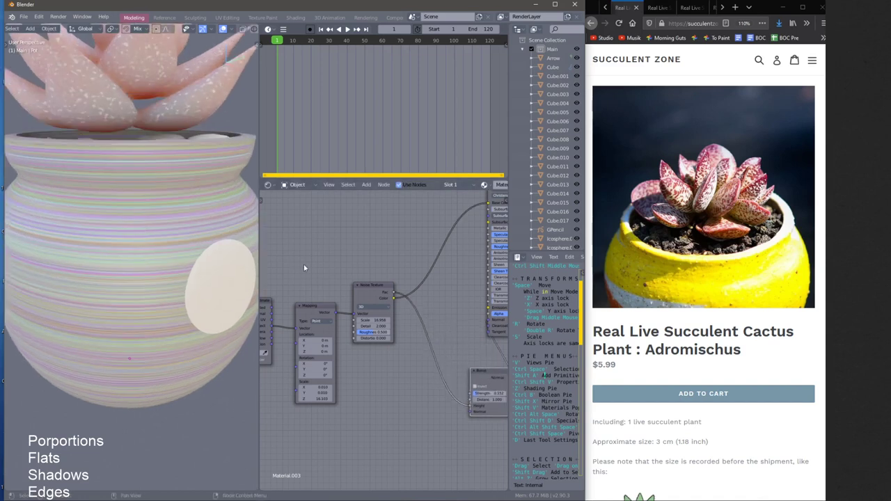
middle_click_drag(293, 285, 348, 271)
left_click_drag(280, 259, 373, 376)
key("space")
left_click(326, 375)
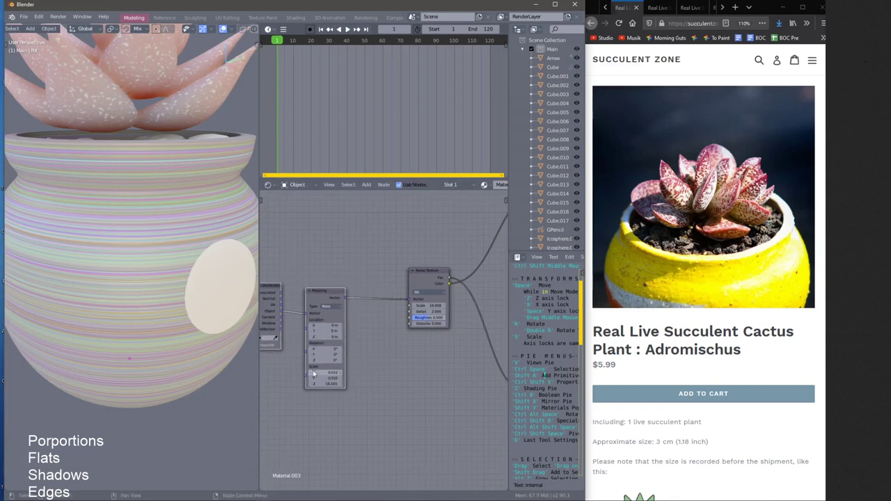
left_click(433, 277)
middle_click_drag(365, 327, 391, 303)
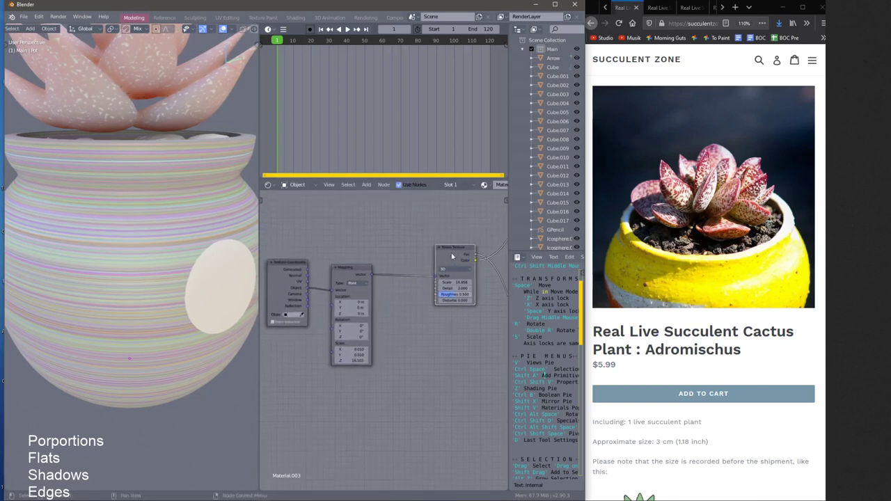
left_click_drag(451, 251, 474, 253)
Duplicate the Noise Texture node and set the copy's Scale and Detail to 1
key("shift+d")
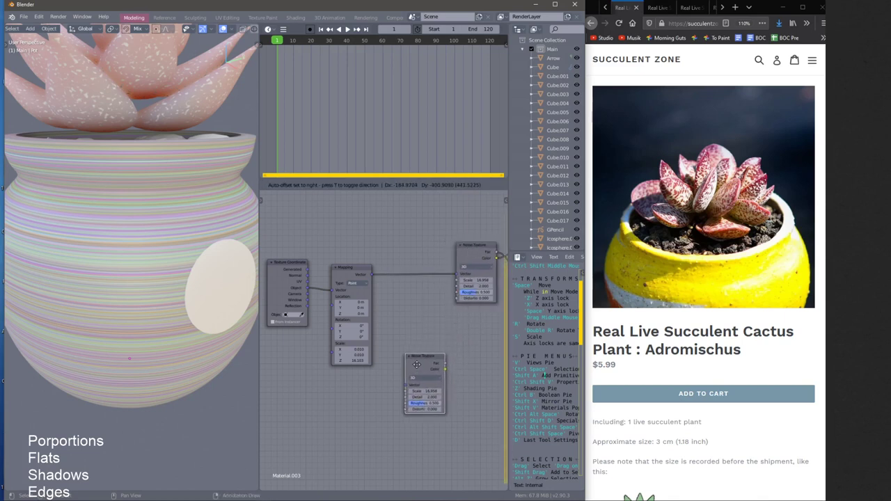
left_click(423, 345)
left_click(426, 376)
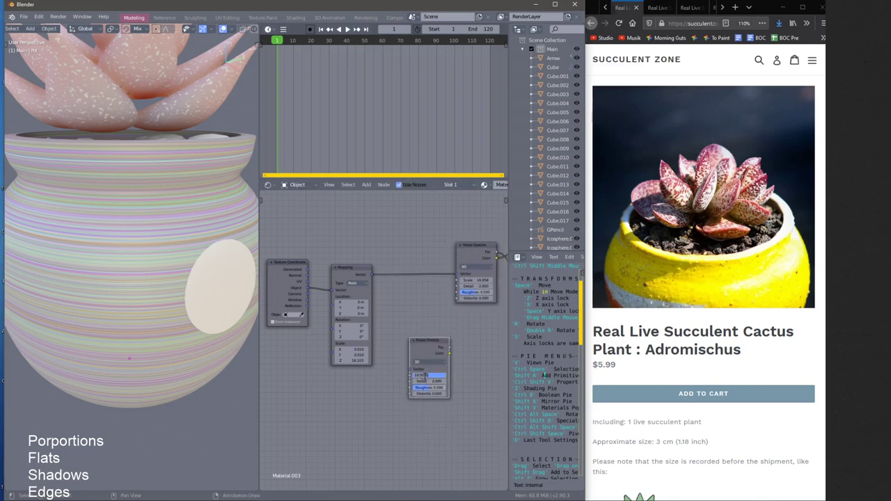
type("1")
key("Return")
left_click(427, 382)
type("1")
key("Return")
Insert the copied Noise Texture between the Mapping node and the original Noise Texture, and check the pot
key("g")
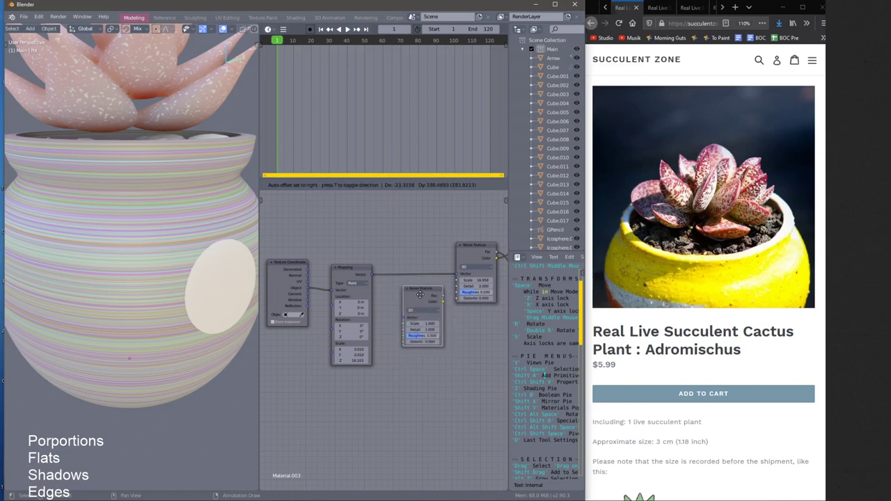
left_click(416, 258)
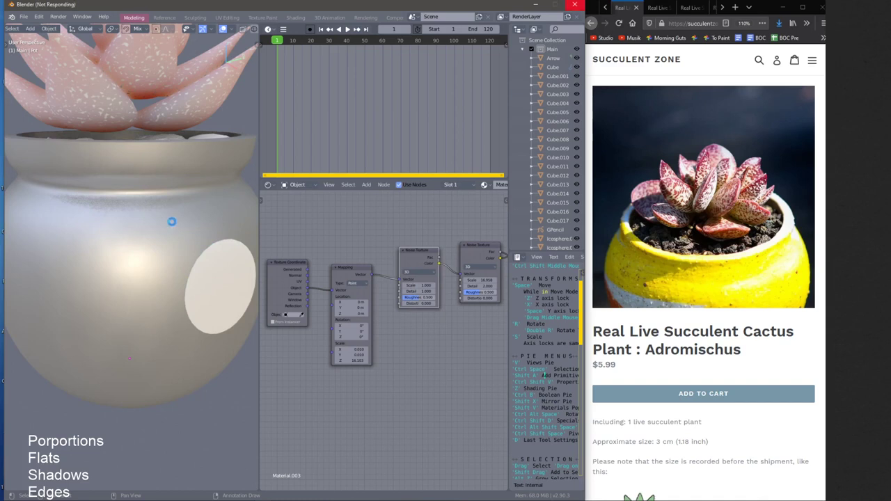
middle_click_drag(176, 221, 182, 206)
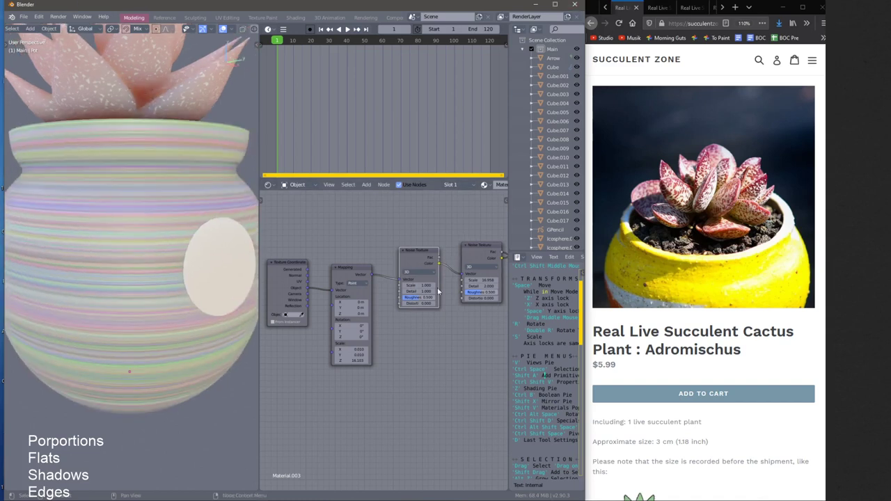
Relocate the copied Noise Texture between Texture Coordinate and Mapping, lower its Scale to about 0.34, and view the swirls
mouse_move(420, 286)
left_mouse_down()
mouse_move(450, 286)
mouse_move(402, 279)
mouse_move(462, 273)
mouse_move(422, 379)
mouse_move(465, 346)
mouse_move(383, 331)
mouse_move(417, 300)
mouse_move(421, 257)
mouse_move(418, 269)
left_mouse_up()
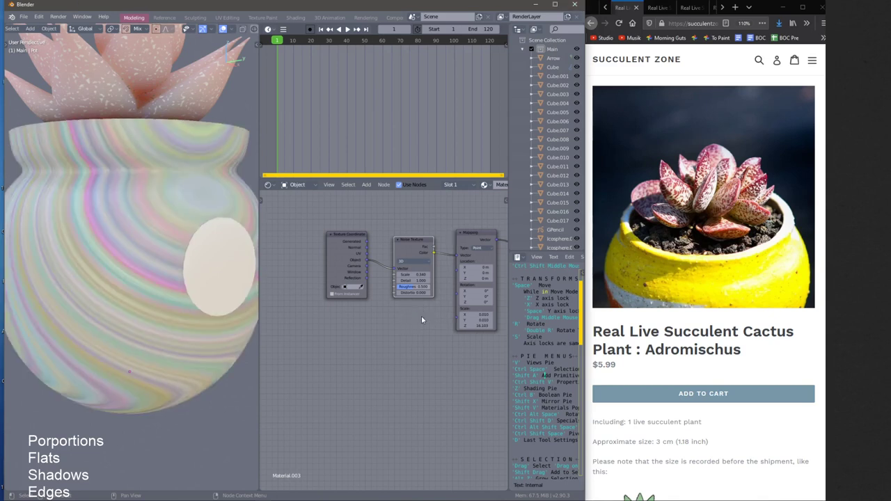
middle_click_drag(210, 206, 201, 241)
scroll(197, 205, "down", 2)
scroll(200, 241, "up", 2)
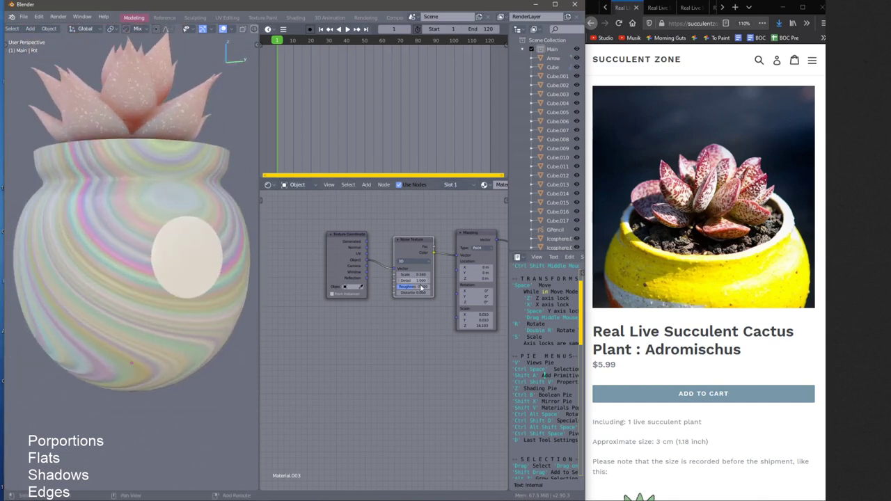
Raise the Scale of the Noise Texture ahead of the Mapping node to 1.619
left_click_drag(416, 275, 434, 277)
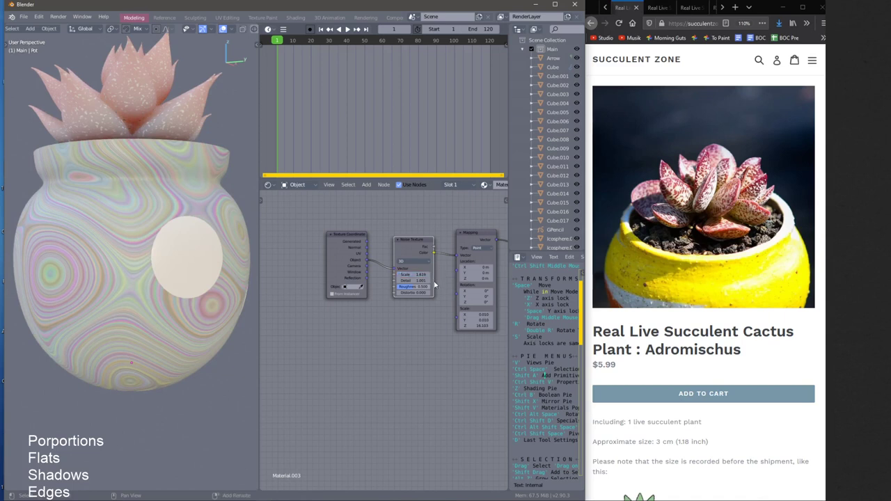
middle_click_drag(436, 285, 336, 293)
middle_click_drag(437, 323, 415, 312)
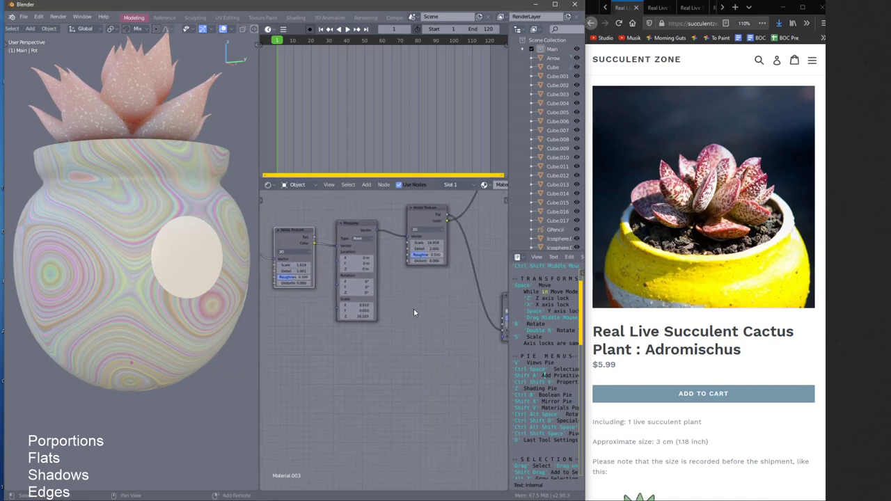
Add a Checker Texture and insert it between the Mapping node and the second Noise Texture
key("shift+a")
mouse_move(411, 358)
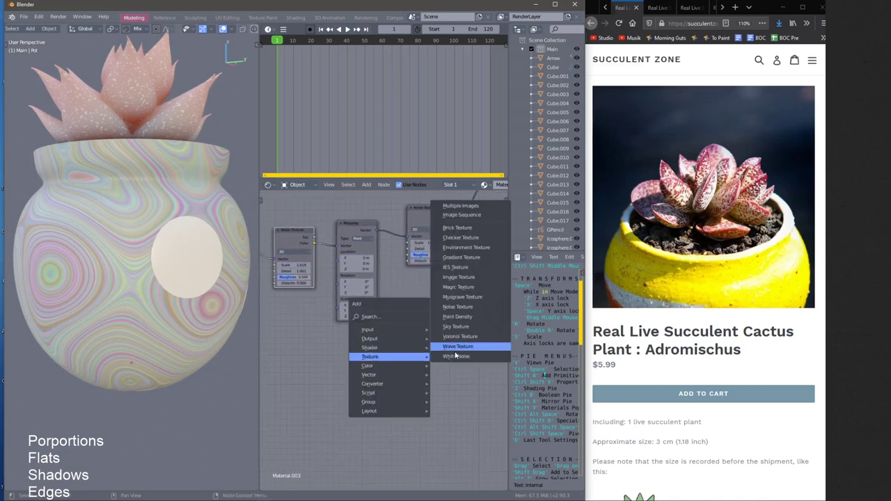
left_click(460, 240)
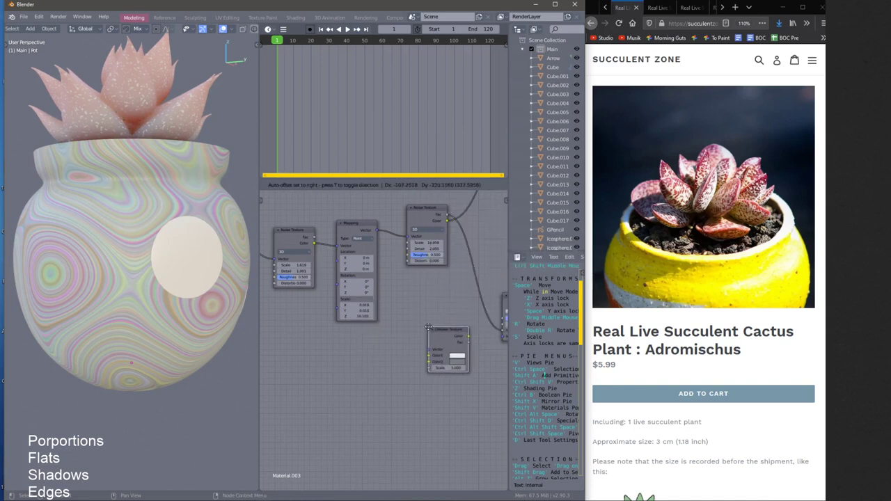
left_click(394, 220)
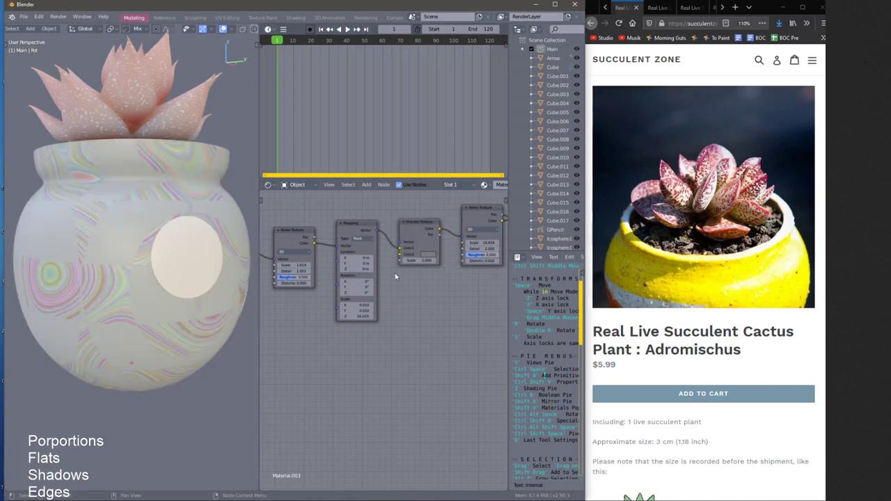
middle_click_drag(213, 293, 145, 298)
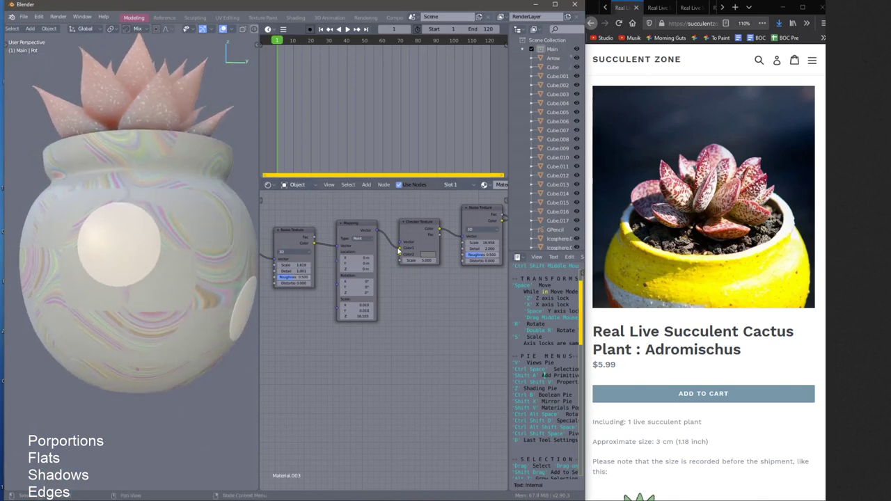
Reroute the Mapping output into the Checker Texture's Vector input and inspect the pattern around the pot
mouse_move(400, 242)
left_mouse_down()
mouse_move(388, 245)
mouse_move(399, 243)
left_mouse_up()
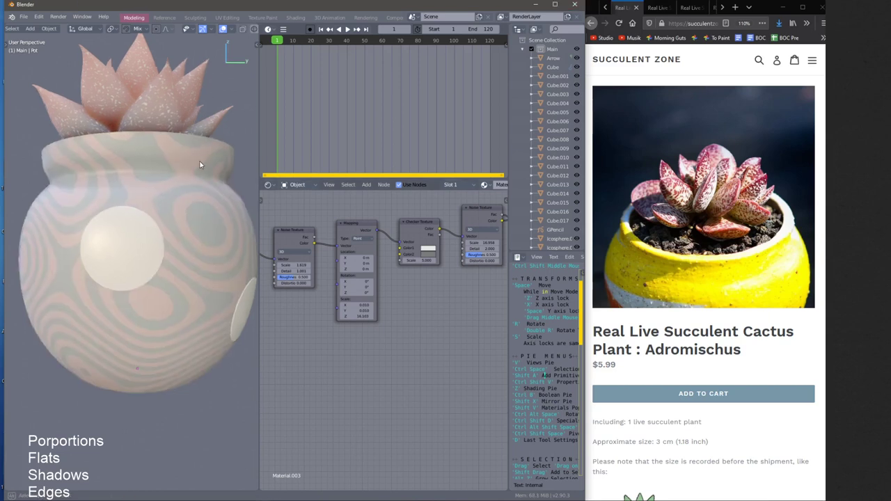
mouse_move(197, 157)
middle_mouse_down()
mouse_move(246, 143)
mouse_move(248, 152)
middle_mouse_up()
middle_click_drag(242, 150, 209, 209, "ctrl")
middle_click_drag(209, 209, 177, 232)
Adjust the positions of the Checker and Noise Texture nodes, and compare the whole pot with the reference photo
left_click_drag(424, 228, 409, 245)
left_click_drag(305, 242, 305, 253)
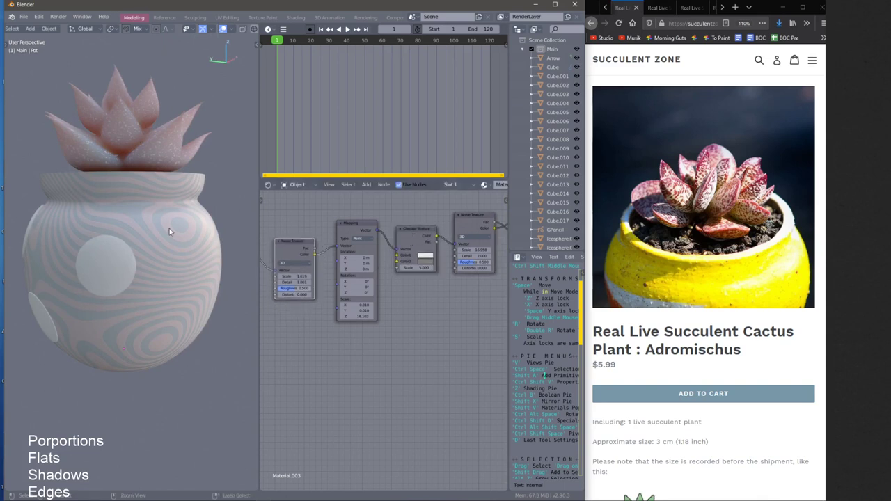
scroll(186, 177, "up", 6)
middle_click_drag(187, 179, 165, 229)
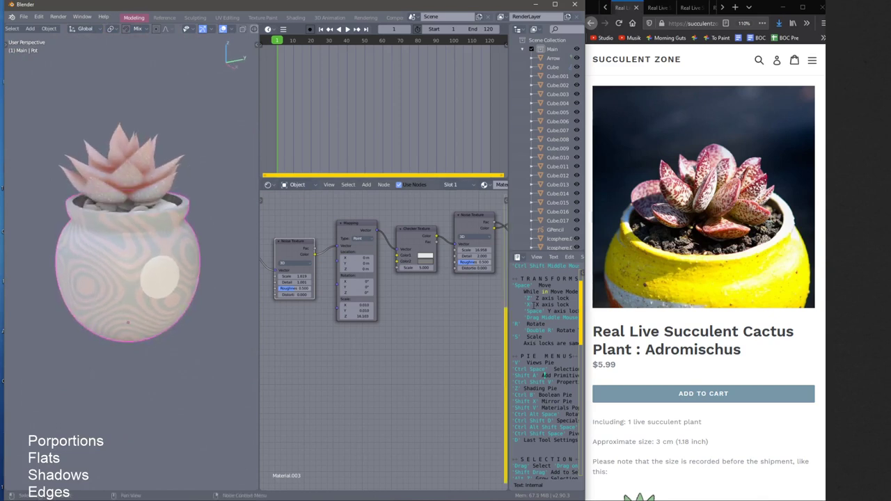
left_click(709, 220)
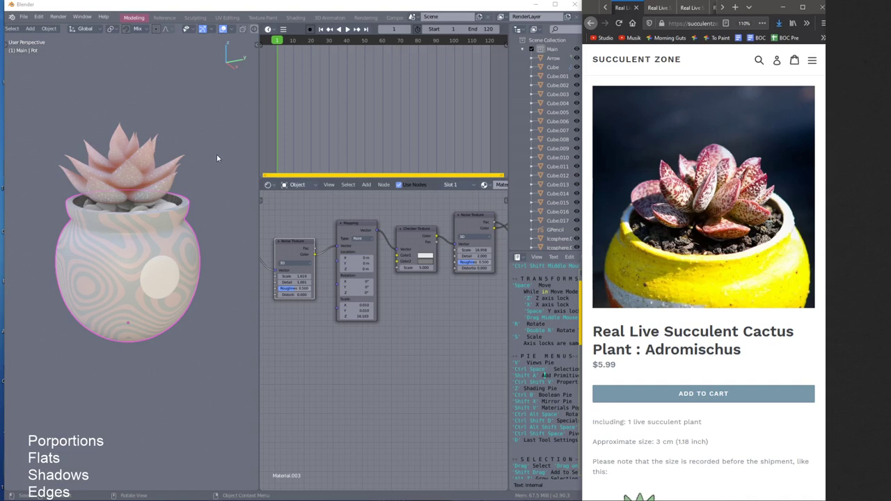
Add an ico sphere, shrink it to a tiny ball, and place it in the empty space beside the pot
key("shift+a")
mouse_move(216, 159)
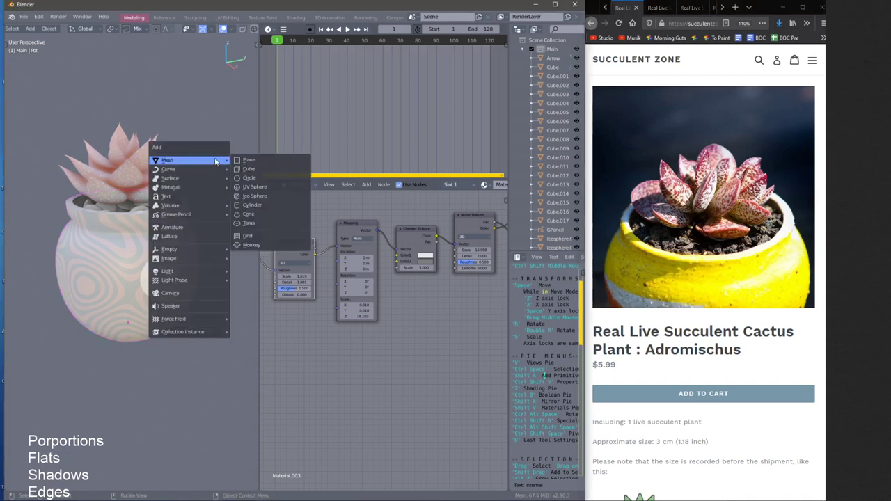
left_click(243, 198)
key("s")
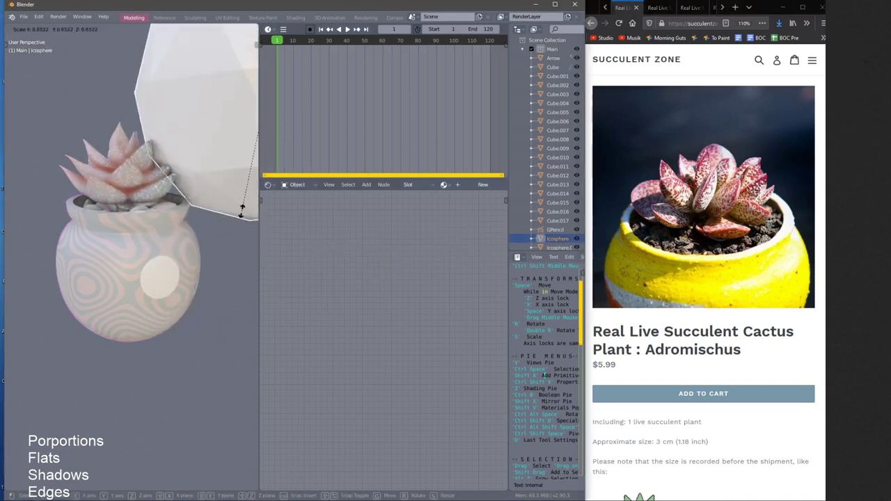
left_click(255, 129)
middle_click_drag(255, 187, 216, 189, "shift")
key("s")
left_click(195, 129)
key("space")
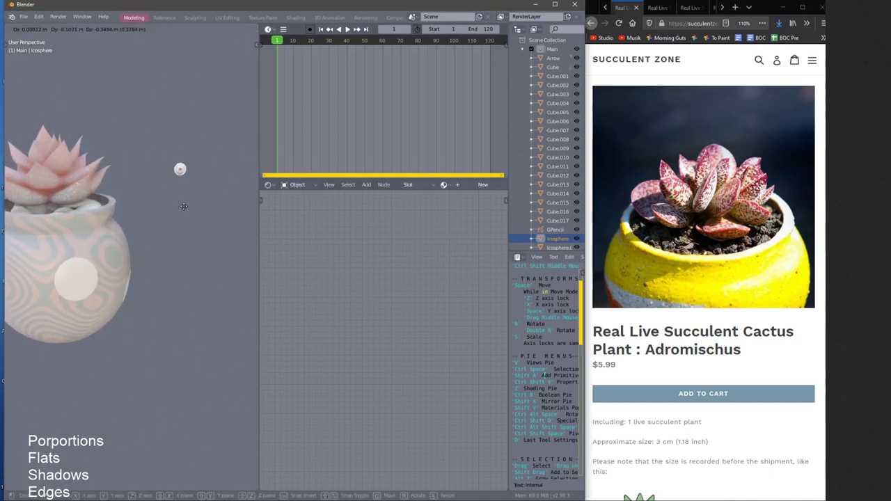
left_click(171, 293)
key("s")
left_click(165, 269)
middle_click_drag(165, 272, 205, 223)
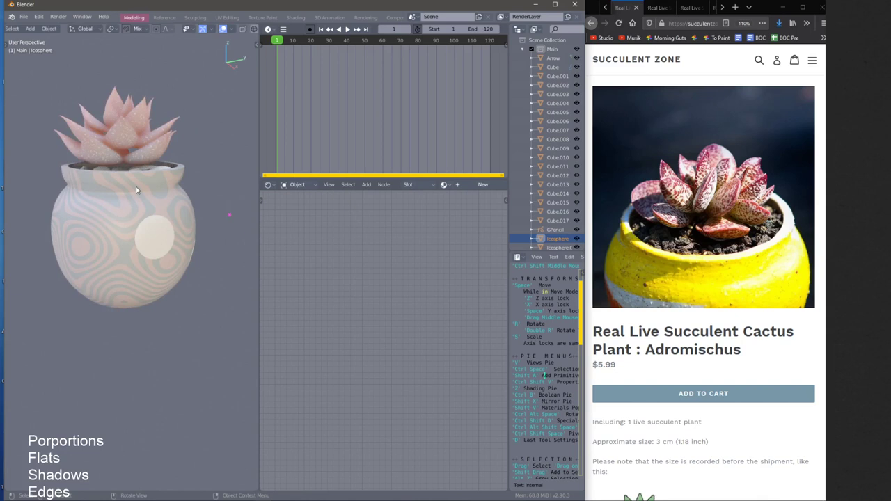
Select the pot and switch the Shader Editor area to the Properties editor
left_click(138, 239)
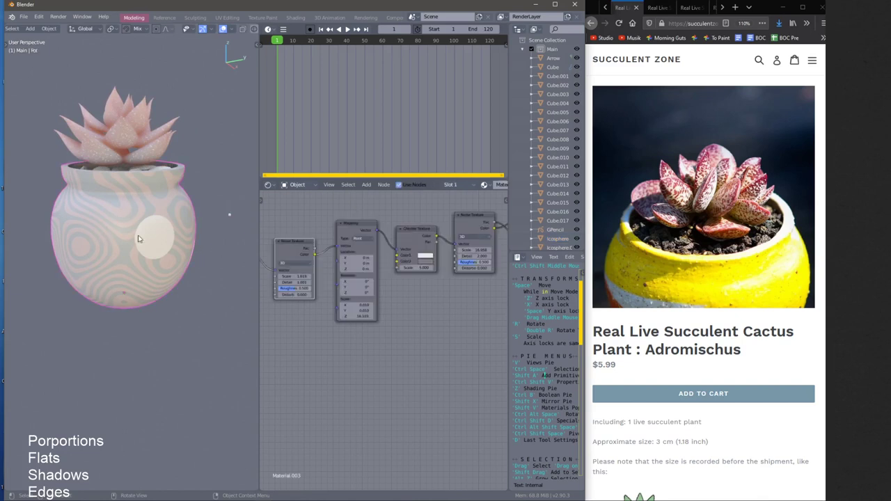
left_click(270, 185)
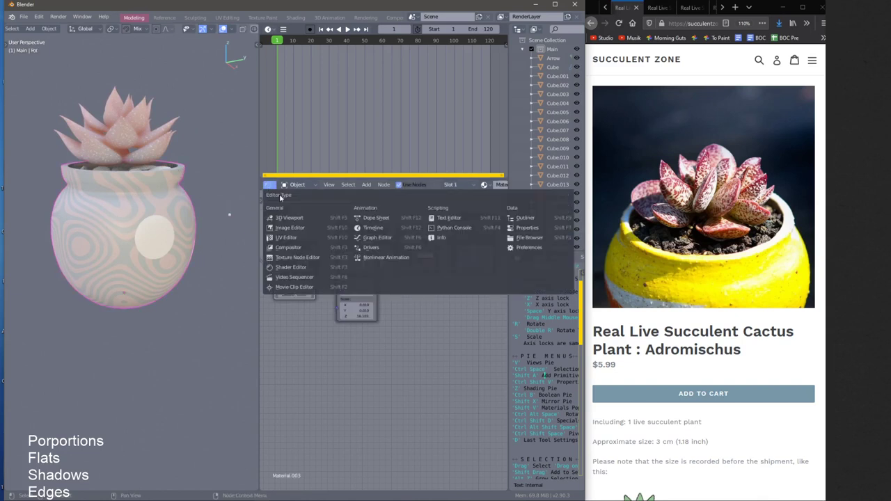
left_click(521, 232)
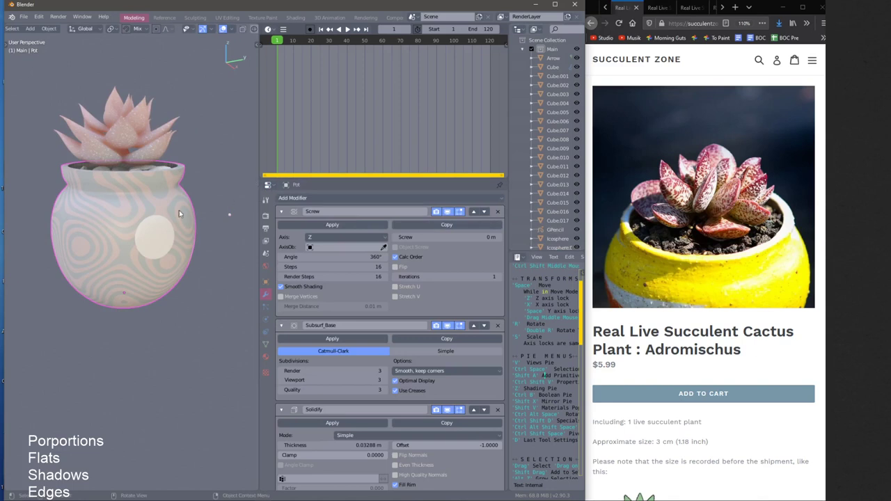
Save the file to the Desktop as Succulent.blend
key("ctrl+s")
left_click(125, 177)
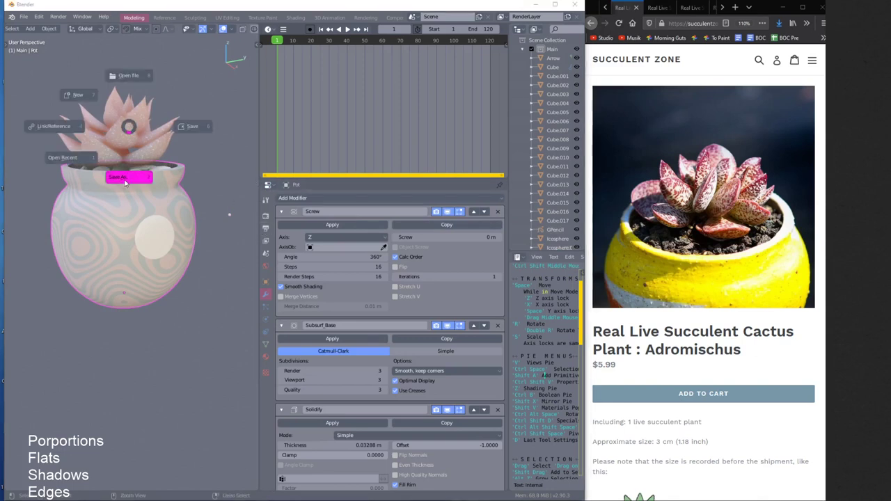
left_click(217, 256)
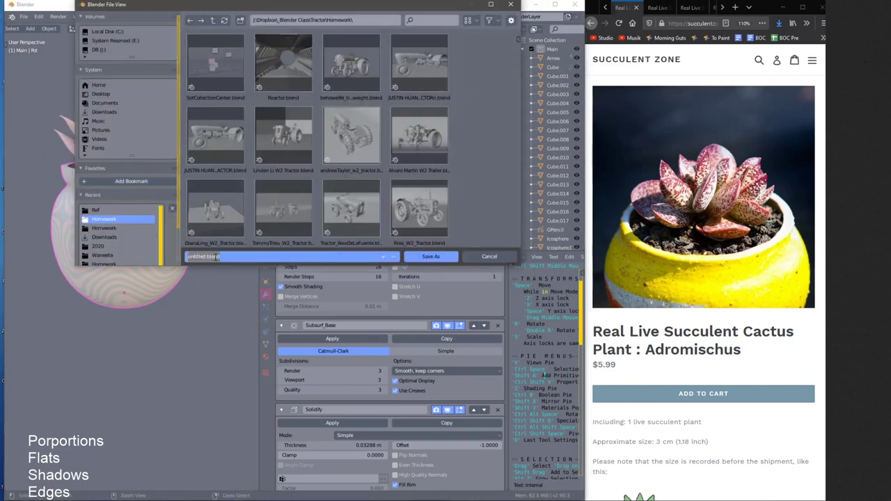
left_click(98, 94)
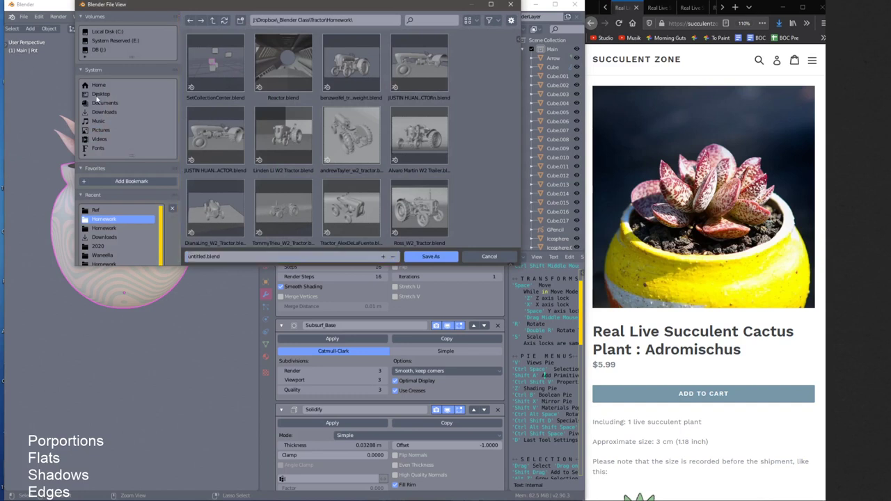
left_click(244, 257)
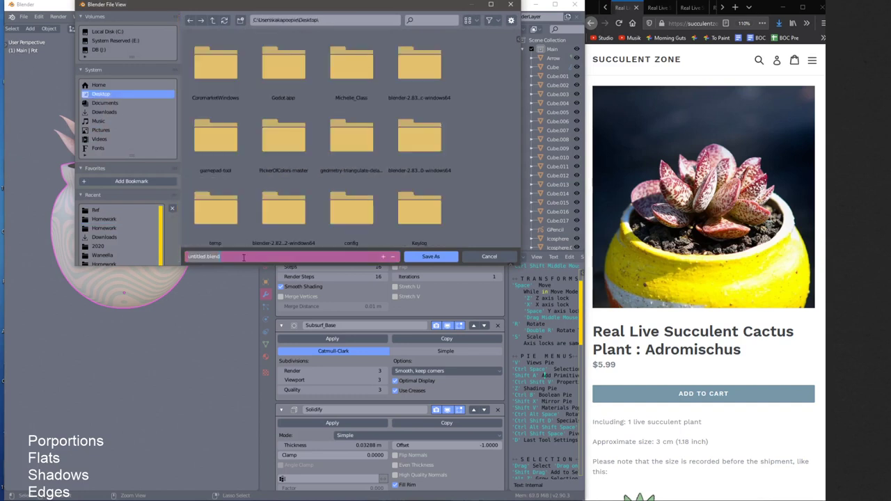
type("Succulent")
key("Return")
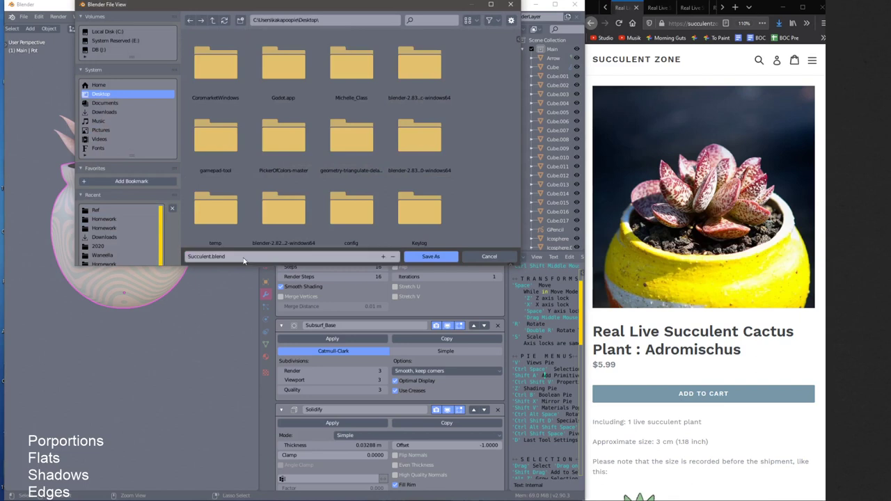
Find the particle properties of the pot and add a new particle system to it
left_click(265, 308)
left_click(267, 319)
left_click(267, 331)
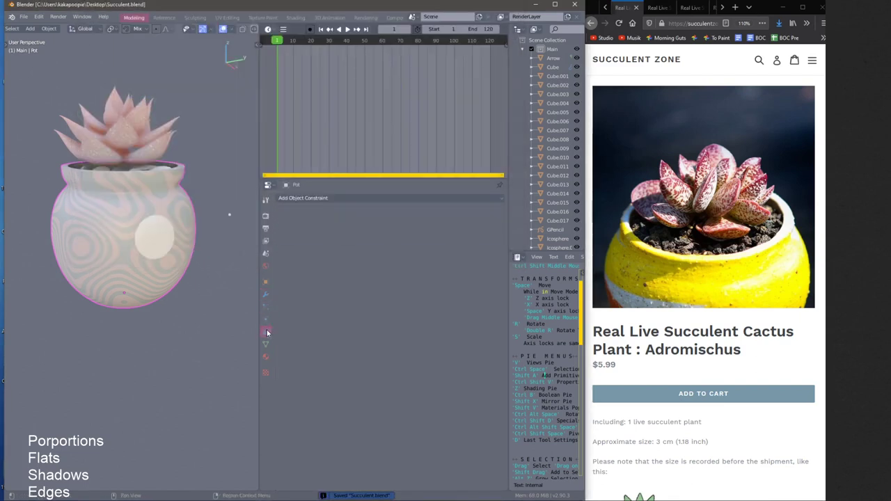
left_click(266, 324)
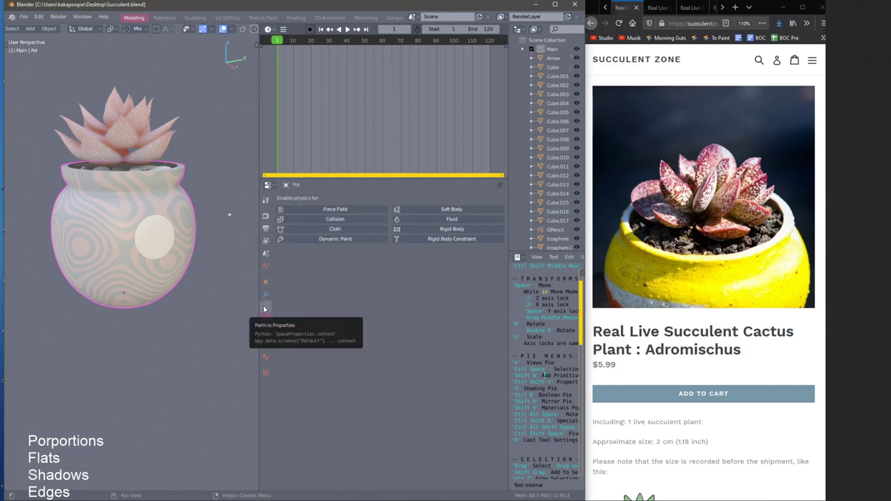
left_click(237, 280)
left_click(176, 241)
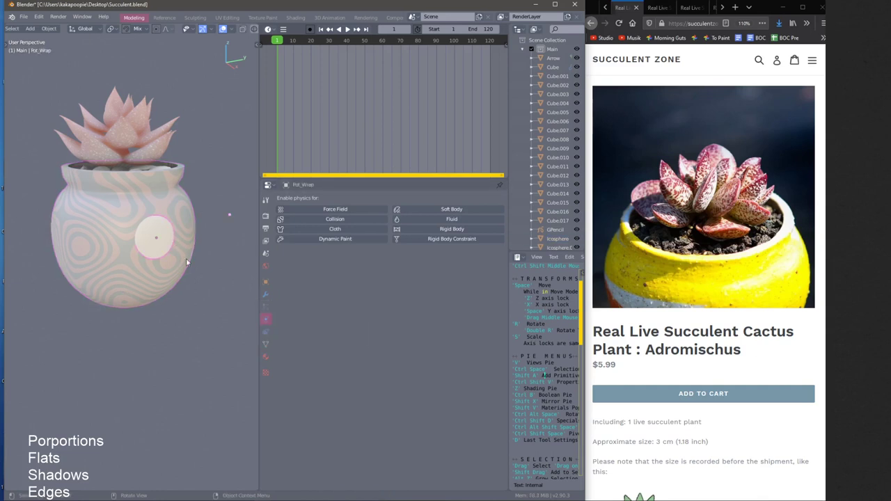
left_click(265, 331)
left_click(266, 308)
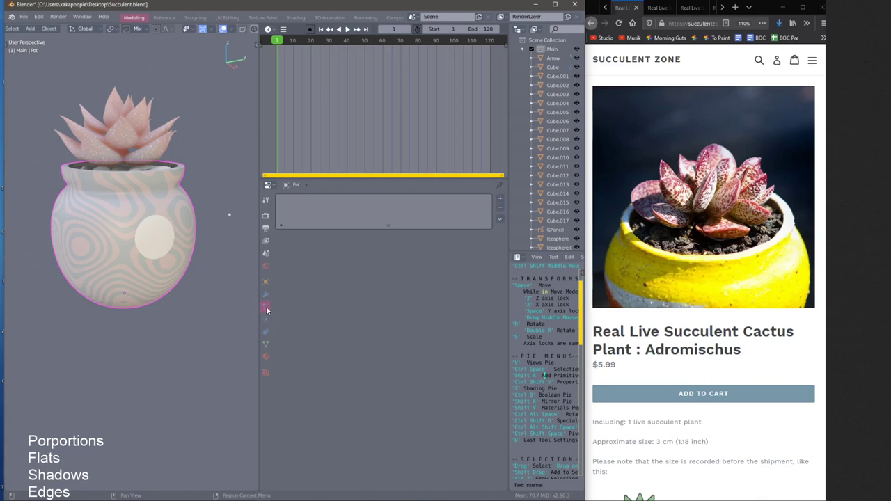
left_click(266, 297)
left_click(266, 307)
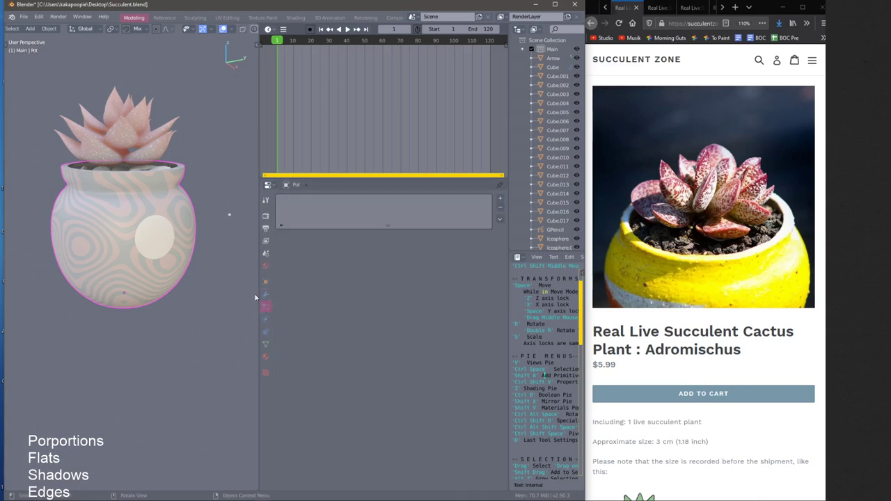
left_click(501, 201)
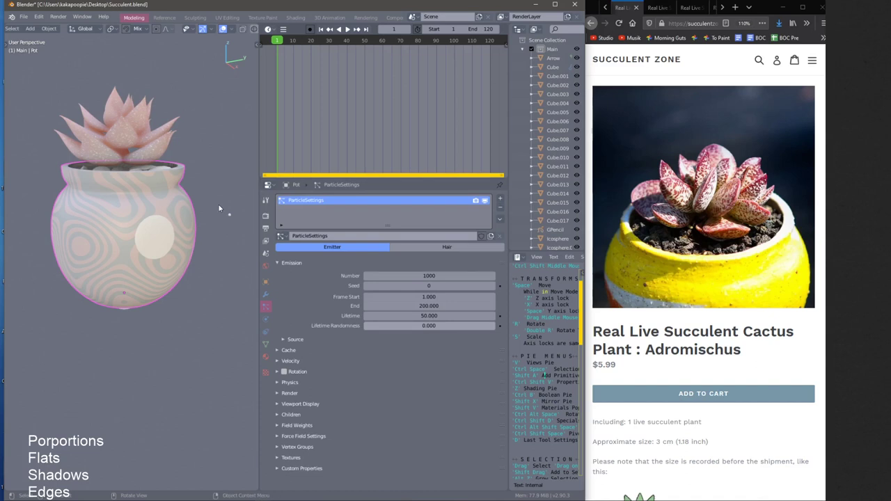
Preview the particle emission, change the particle type to Hair, and return to frame 1
key("space")
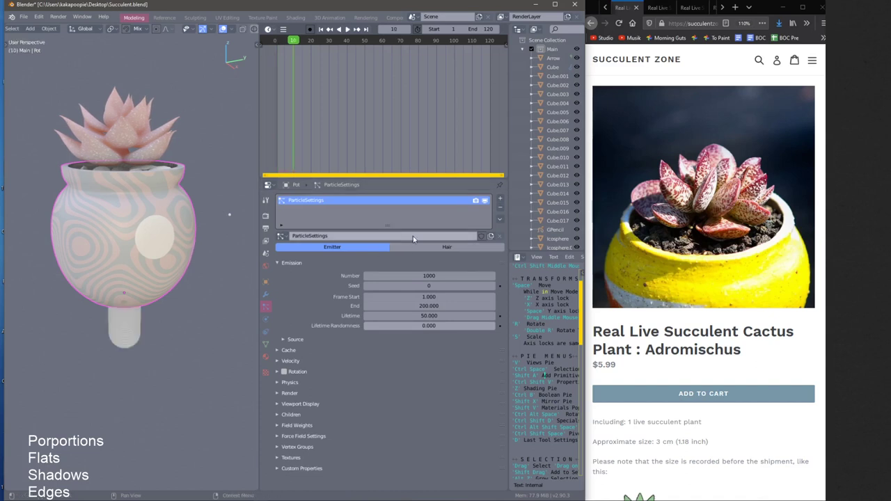
left_click(408, 248)
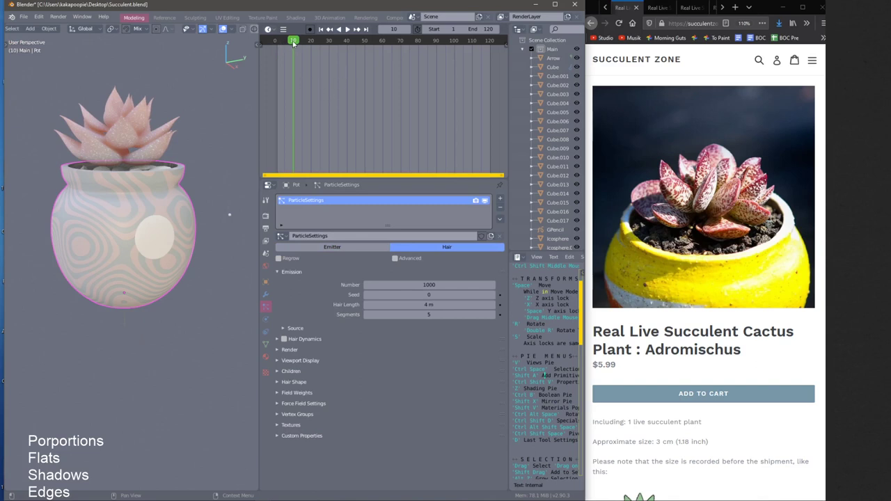
key("shift+Left")
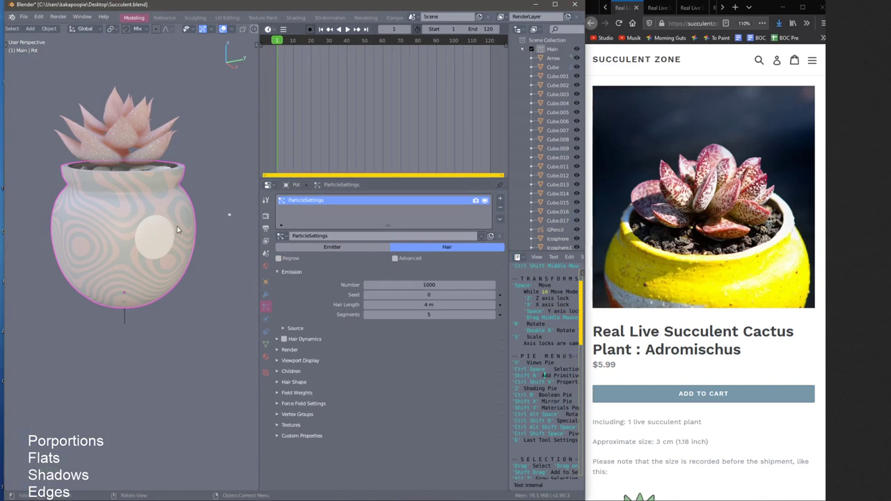
Examine the pot's modifier stack from the Screw modifier down to the particle settings
mouse_move(177, 226)
middle_mouse_down()
mouse_move(137, 183)
mouse_move(137, 163)
mouse_move(143, 236)
mouse_move(162, 233)
middle_mouse_up()
left_click(144, 235)
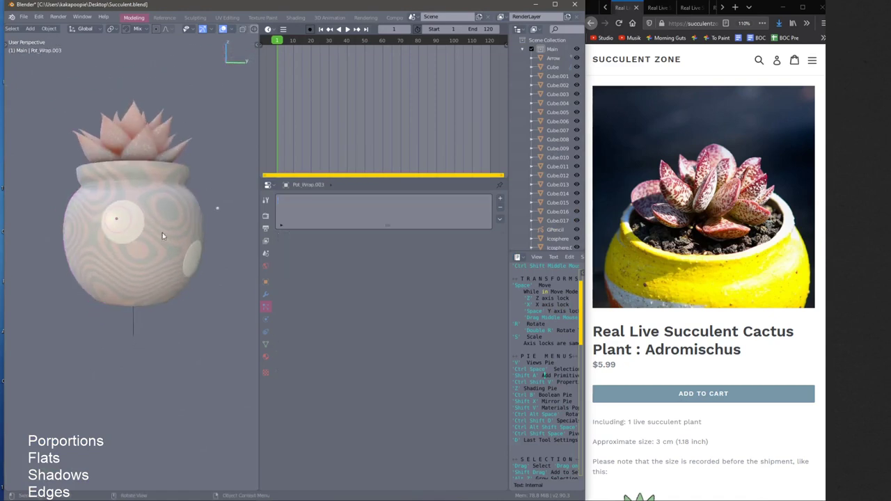
left_click(163, 236)
left_click(265, 294)
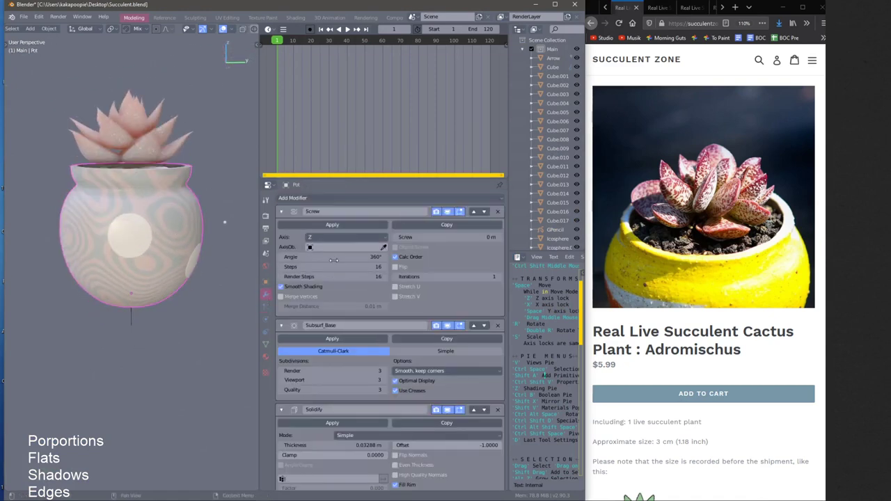
scroll(334, 260, "down", 5)
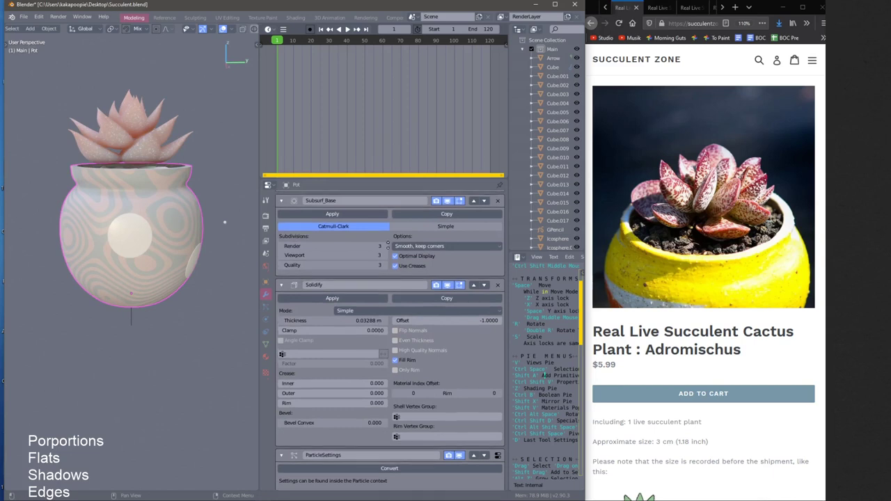
scroll(388, 244, "up", 5)
scroll(384, 277, "down", 5)
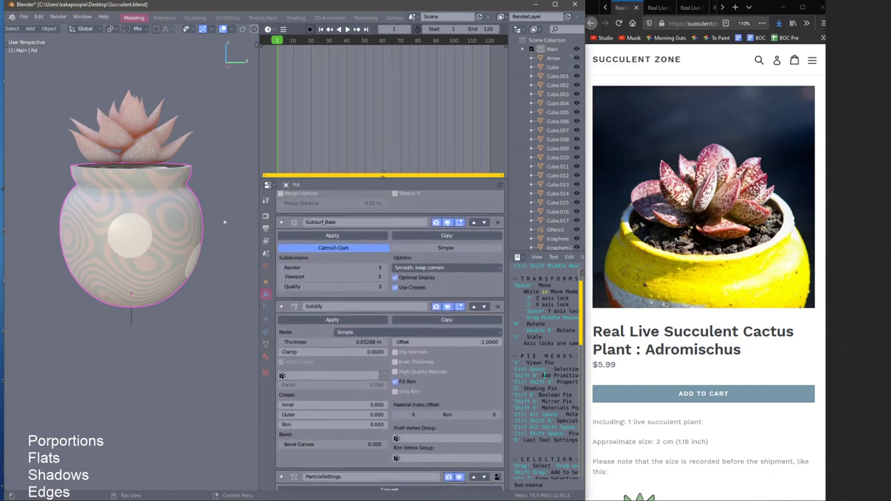
scroll(362, 278, "up", 5)
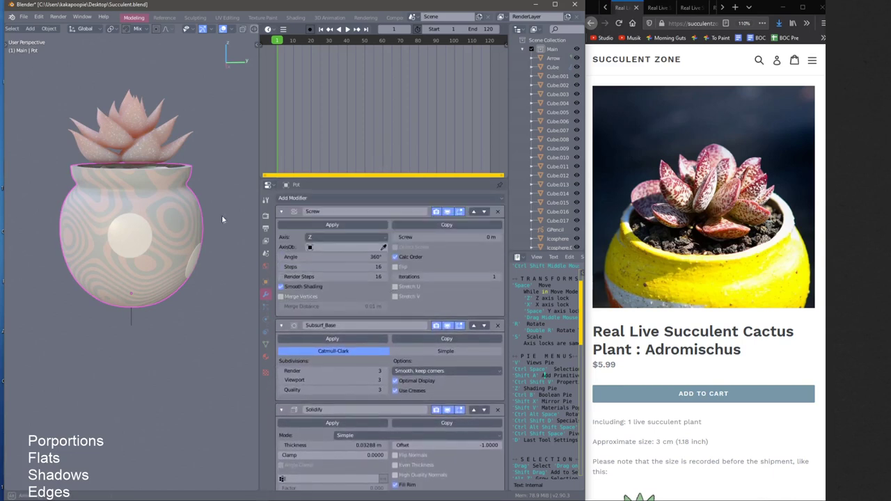
Try moving the pot's upper profile point outward along the X axis, undo the move, and return to Object Mode
middle_click_drag(222, 216, 210, 214)
right_click_drag(210, 214, 218, 172)
middle_click_drag(217, 176, 177, 191)
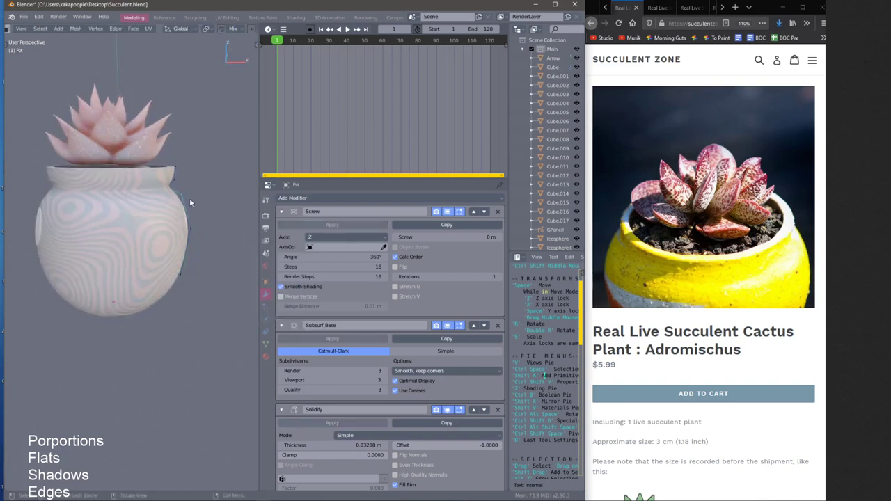
key("g")
key("x")
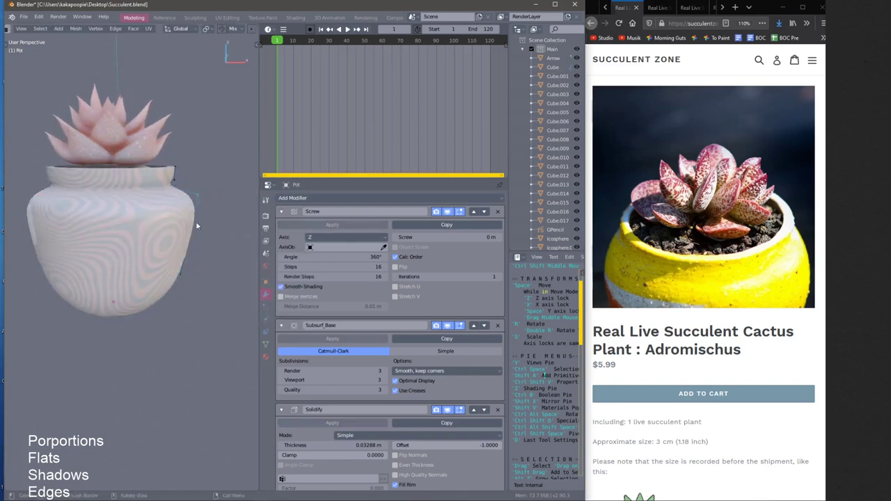
left_click(259, 224)
key("ctrl+z")
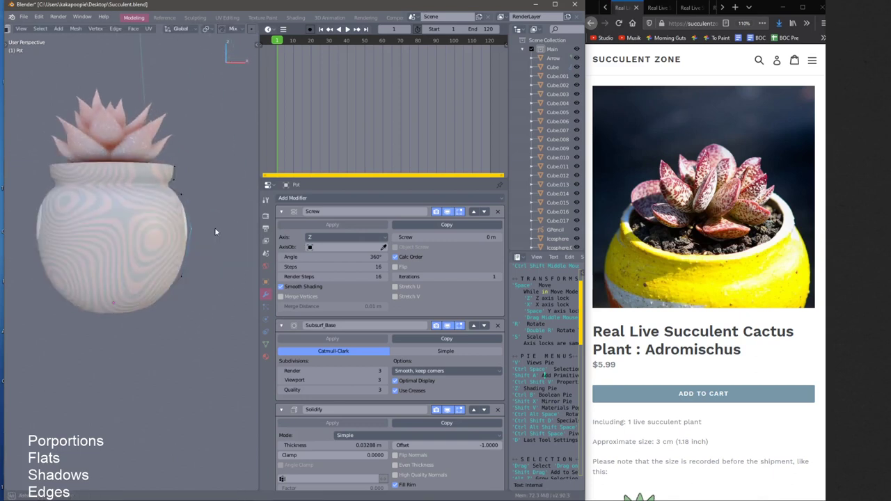
key("ctrl+space")
left_click(215, 234)
Convert the pot to a real mesh with Visual Geometry to Mesh, baking in its modifiers
middle_click_drag(215, 208, 173, 213)
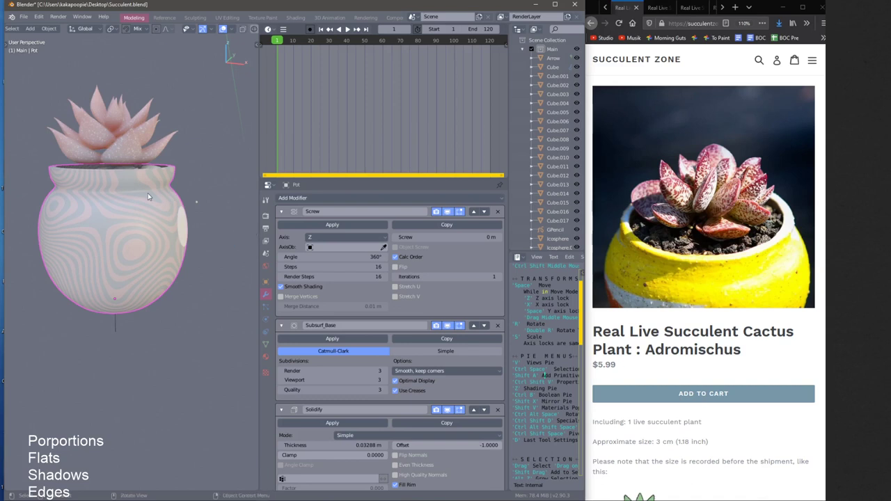
middle_click_drag(146, 196, 161, 223)
key("ctrl+a")
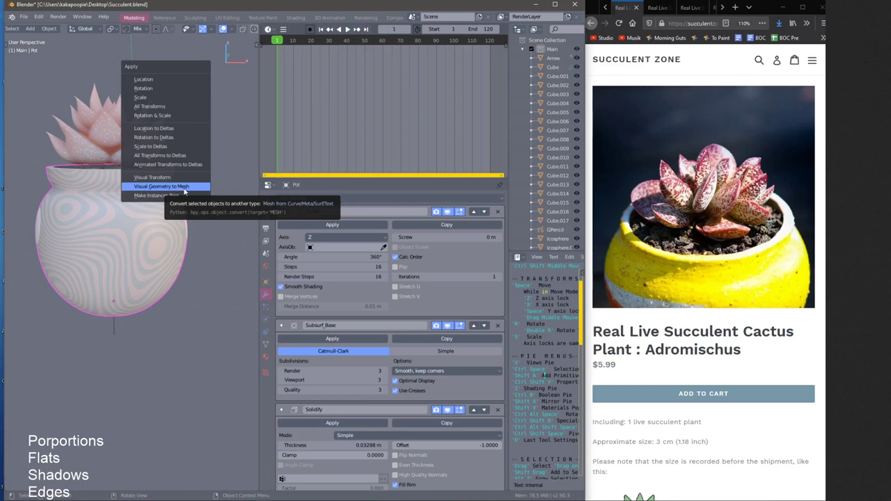
left_click(183, 189)
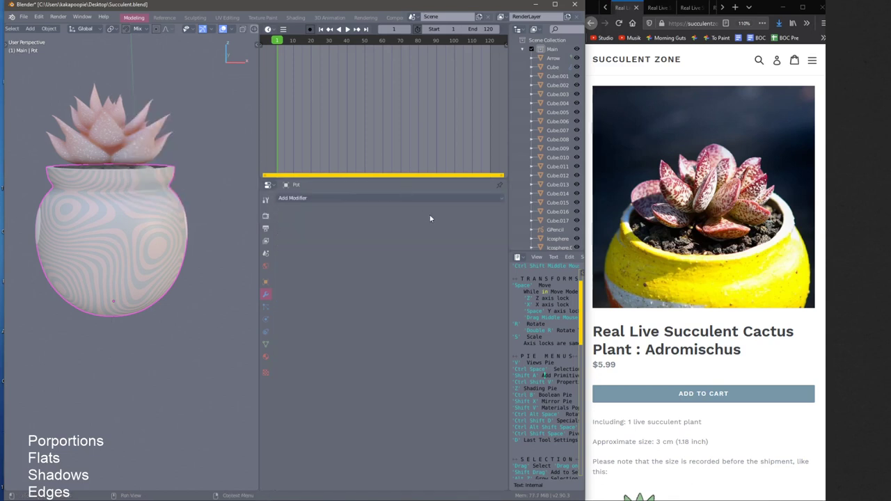
Inspect the pot's converted mesh grid in Edit Mode up close and return to Object Mode
key("ctrl+space")
left_click(185, 197)
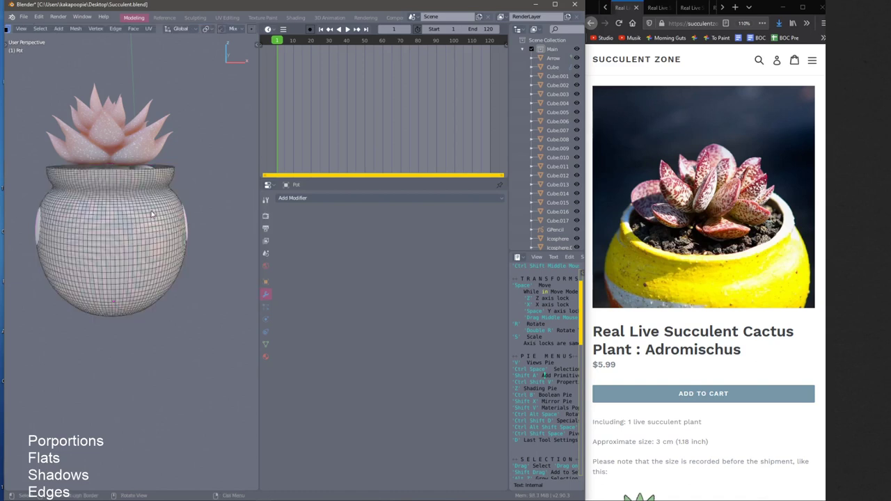
scroll(157, 234, "up", 6)
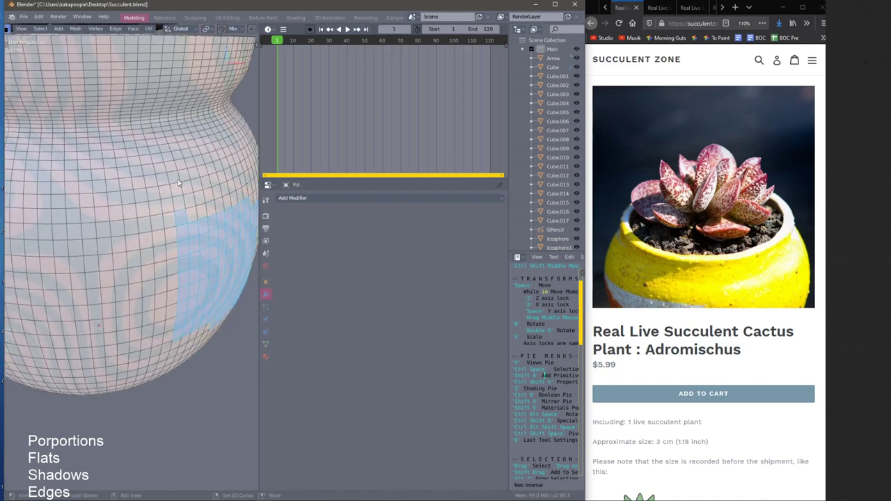
key("ctrl+space")
middle_click_drag(178, 180, 170, 206, "shift")
left_click(186, 200)
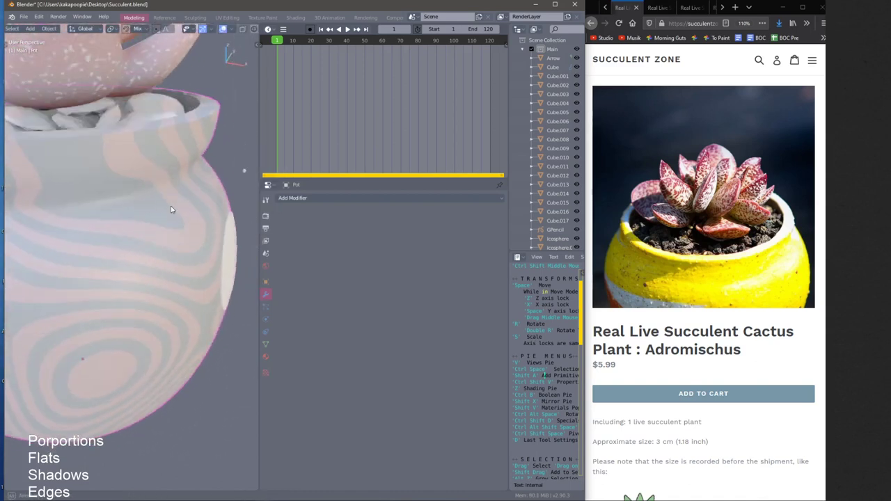
Add a new particle system to the pot
scroll(171, 207, "down", 5)
key("ctrl+Tab")
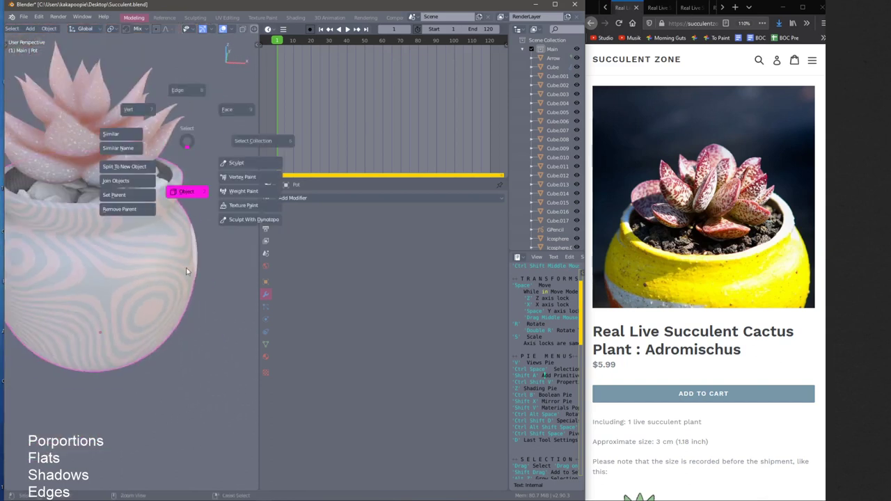
left_click(187, 271)
middle_click_drag(187, 271, 199, 149, "shift")
left_click(265, 307)
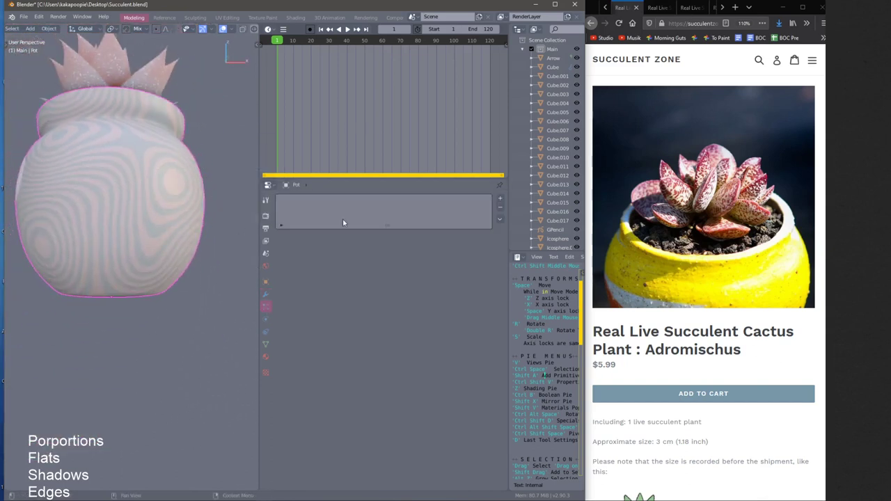
left_click(500, 199)
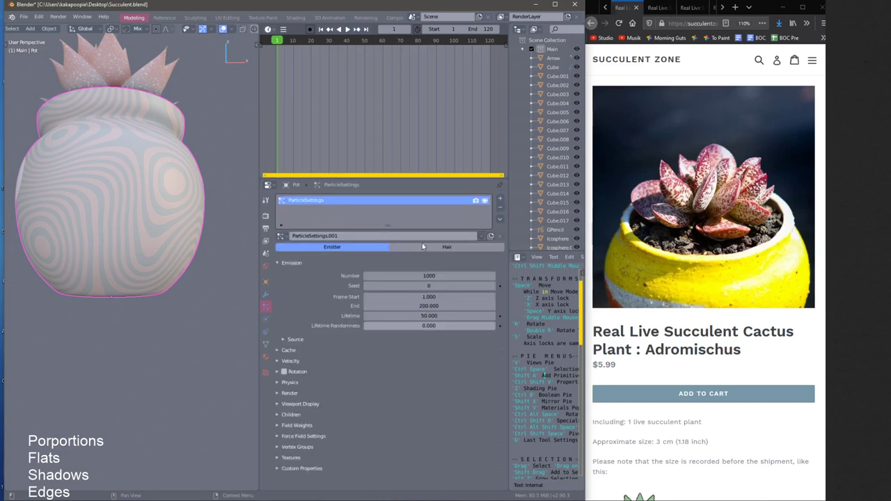
Play the pot's default emitter simulation from the start and examine the emitted particles from several angles
key("space")
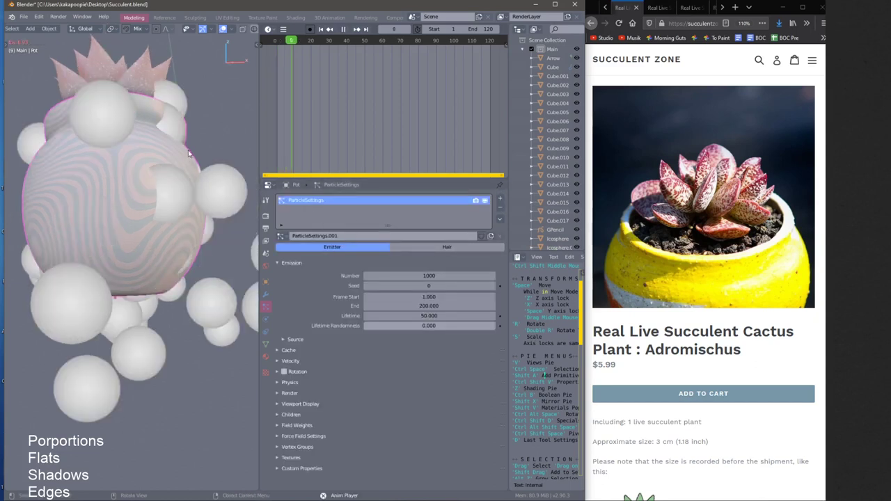
key("space")
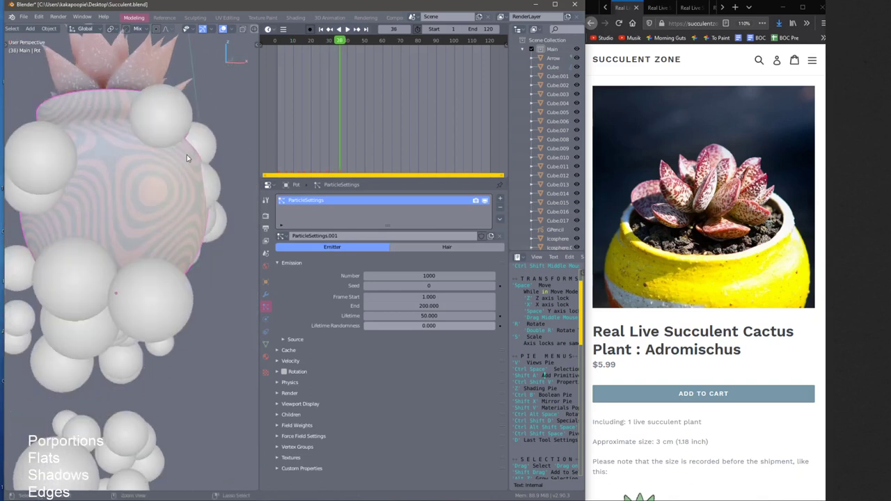
middle_click_drag(186, 155, 201, 225, "ctrl")
key("shift+Left")
key("space")
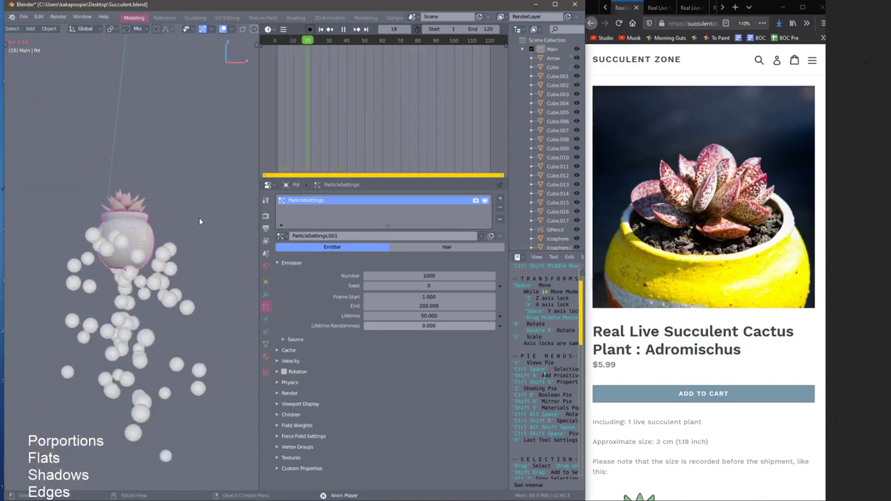
key("space")
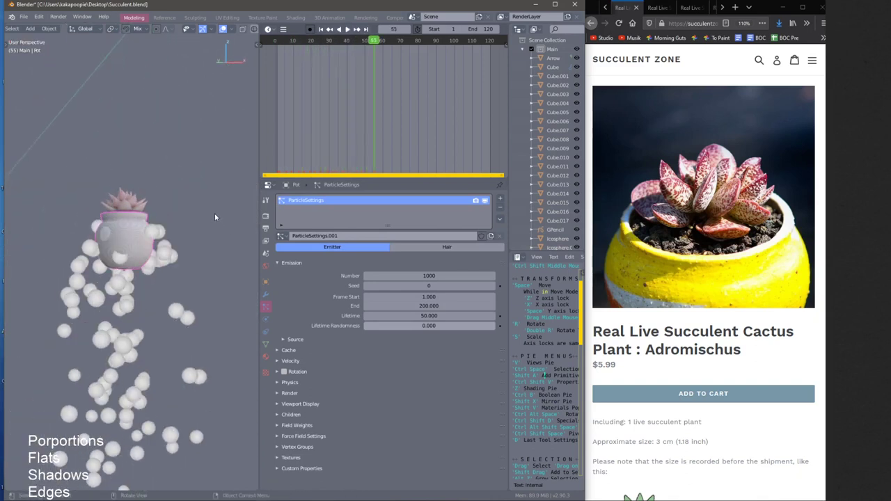
middle_click_drag(150, 234, 101, 237)
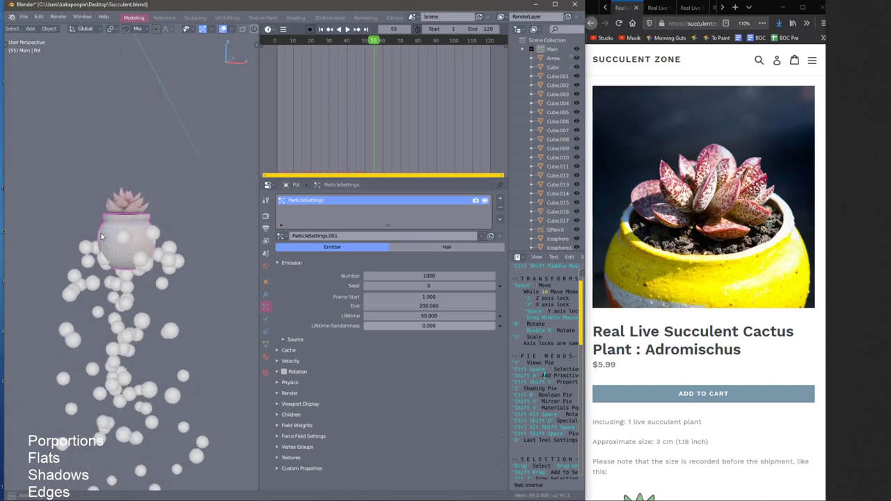
key("shift+Left")
key("space")
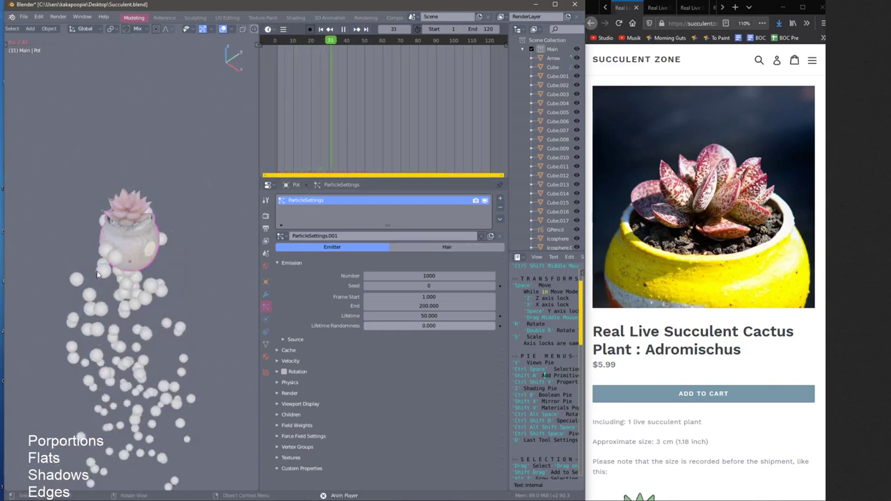
key("space")
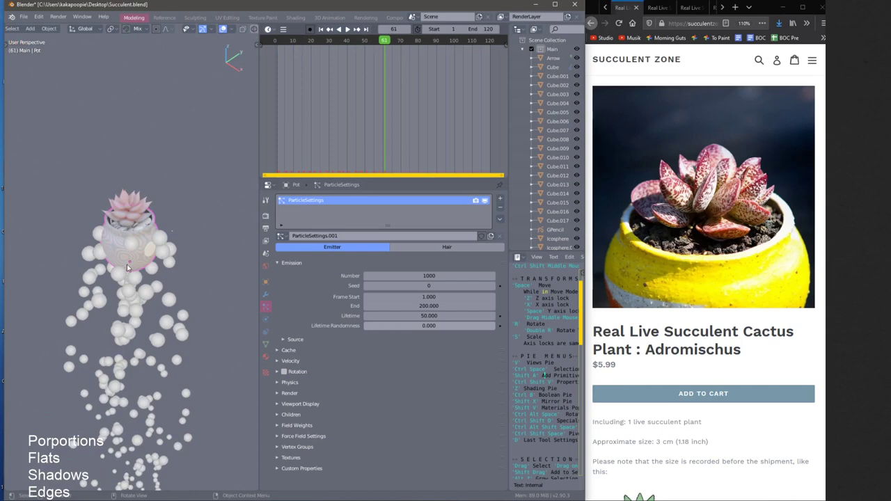
Change the pot's particle system type from Emitter to Hair, keeping the pot selected
left_click(433, 246)
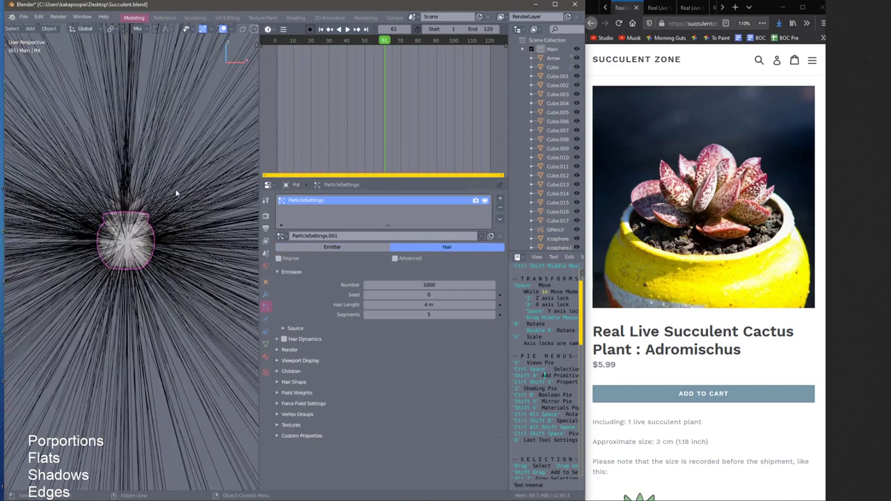
middle_click_drag(176, 193, 179, 261, "ctrl")
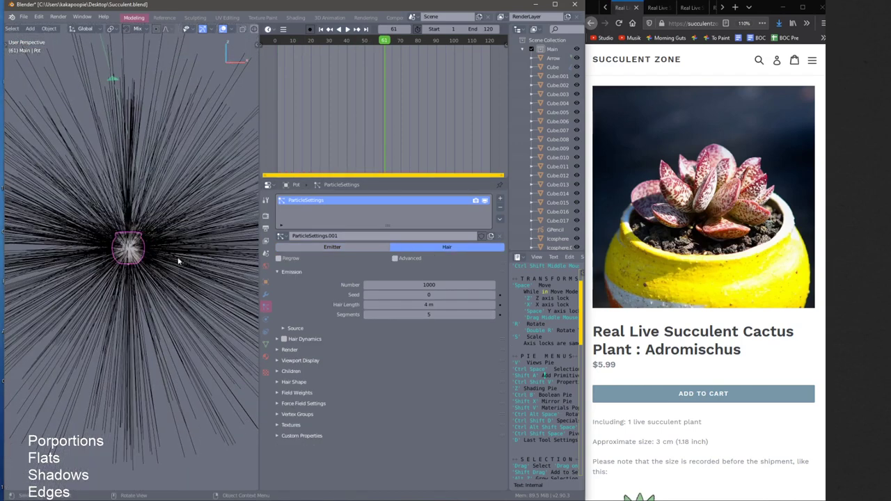
left_click_drag(129, 124, 177, 303)
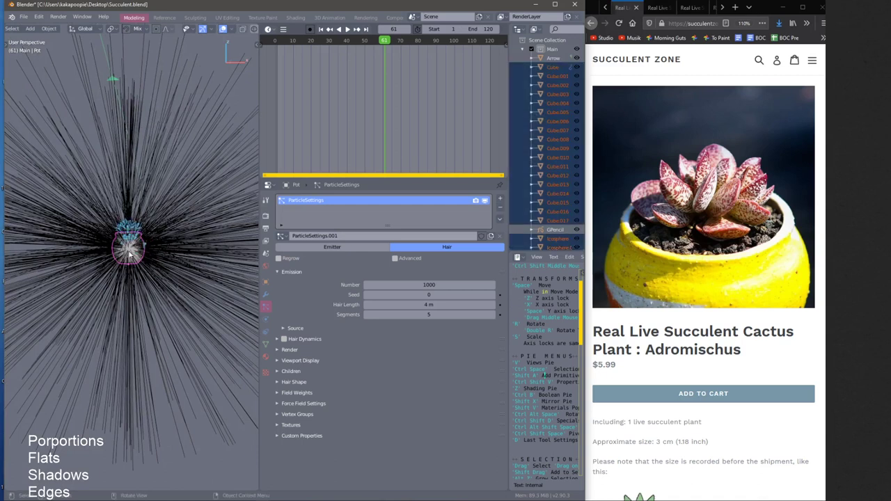
left_click(129, 256)
Try combing the long hairs around the pot in Particle Edit mode, and return to Object Mode
scroll(31, 30, "up", 5)
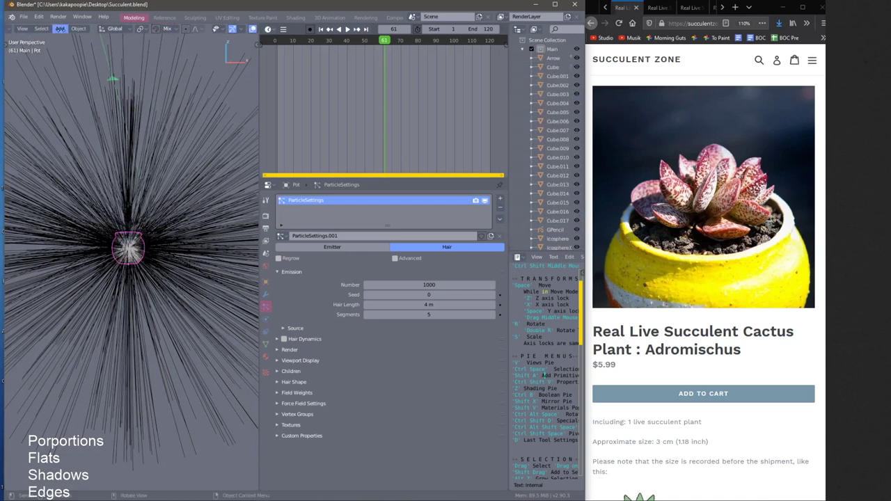
middle_click_drag(80, 32, 99, 33)
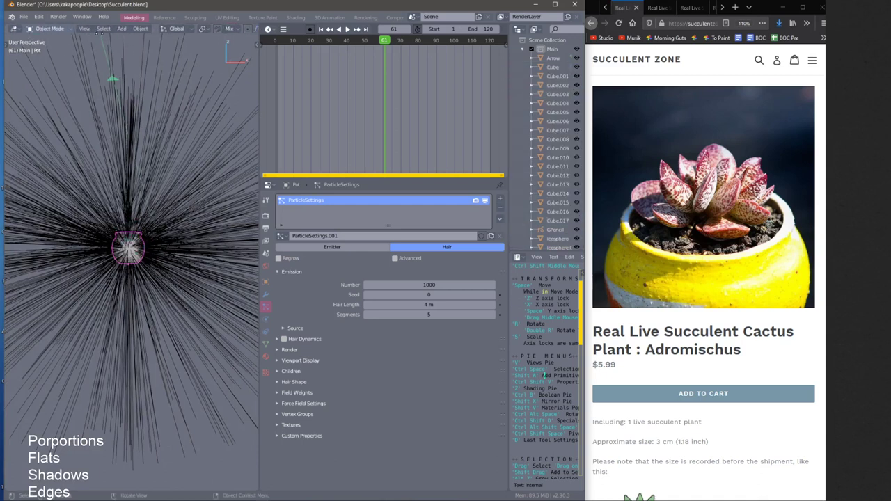
left_click(48, 30)
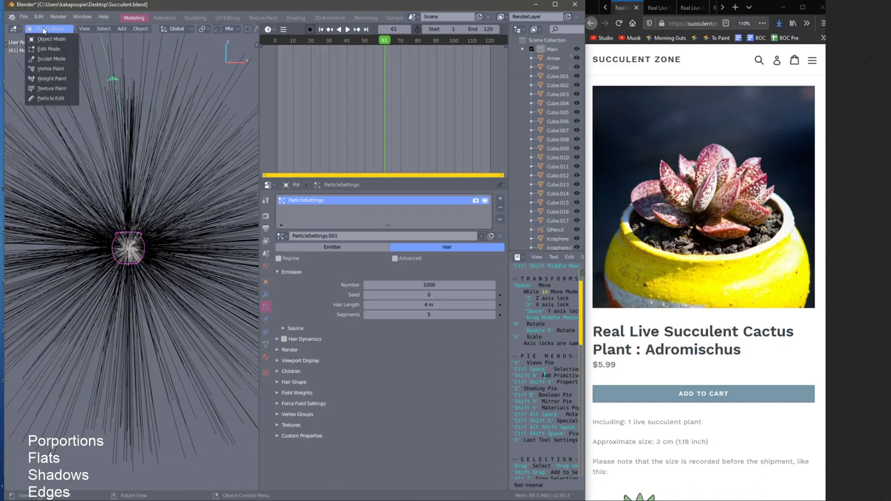
left_click(44, 30)
left_click(44, 30)
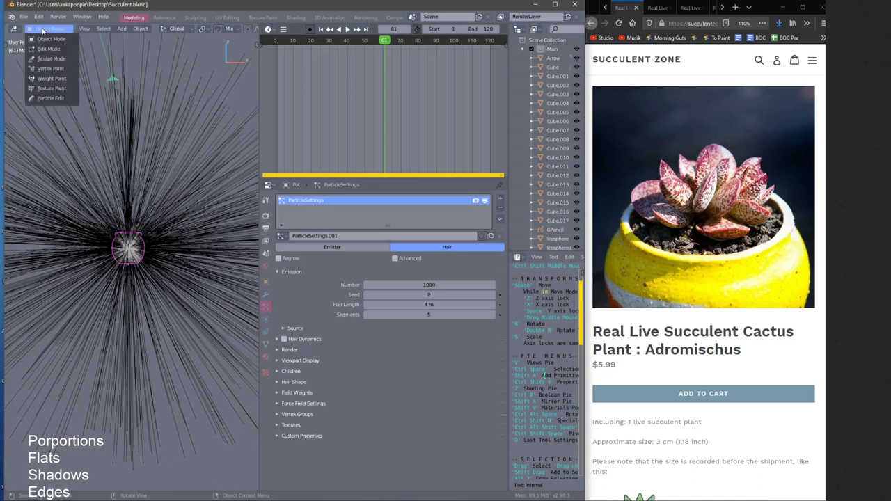
left_click(43, 100)
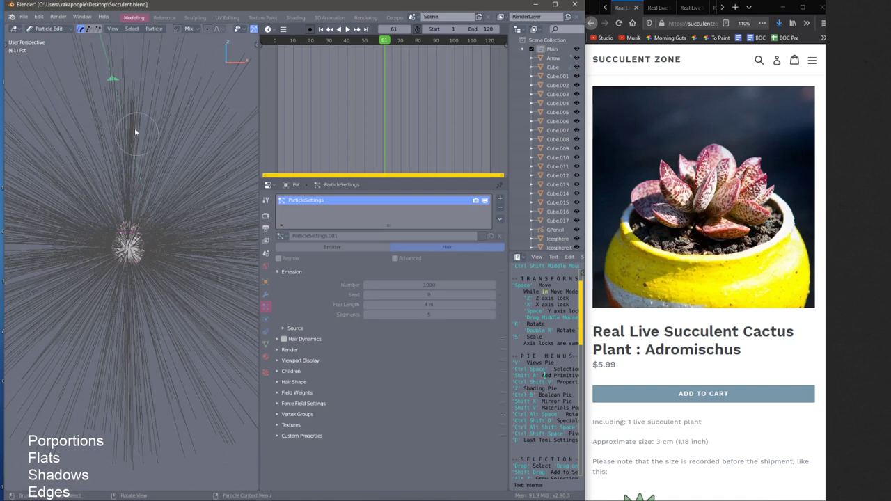
mouse_move(112, 107)
left_mouse_down()
mouse_move(223, 302)
mouse_move(145, 140)
left_mouse_up()
left_click_drag(172, 172, 213, 313)
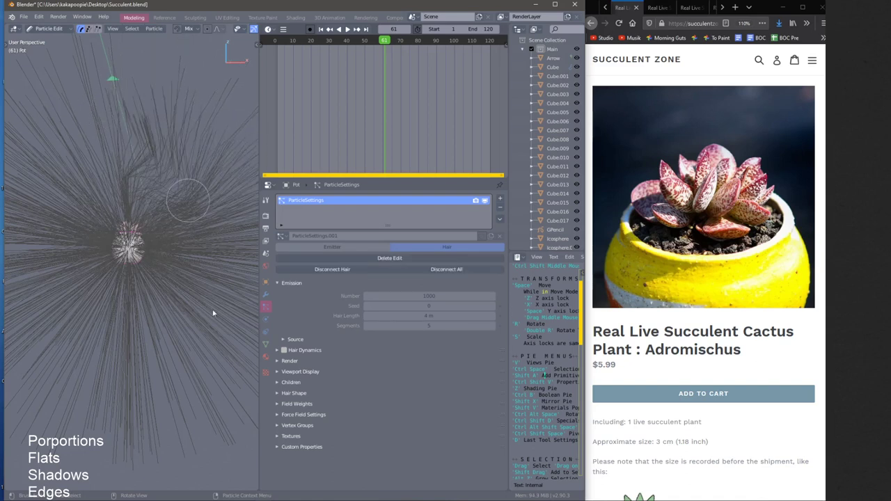
mouse_move(131, 88)
left_mouse_down()
mouse_move(117, 121)
mouse_move(88, 145)
mouse_move(52, 309)
left_mouse_up()
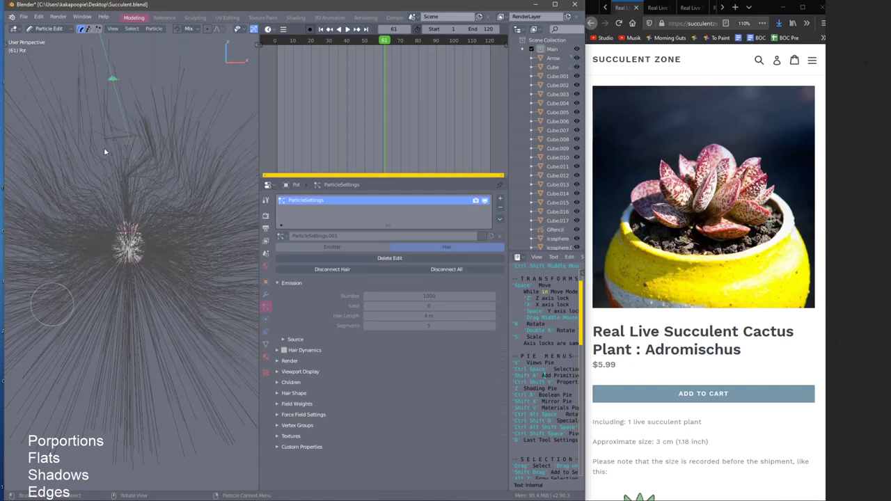
key("ctrl+space")
left_click(143, 270)
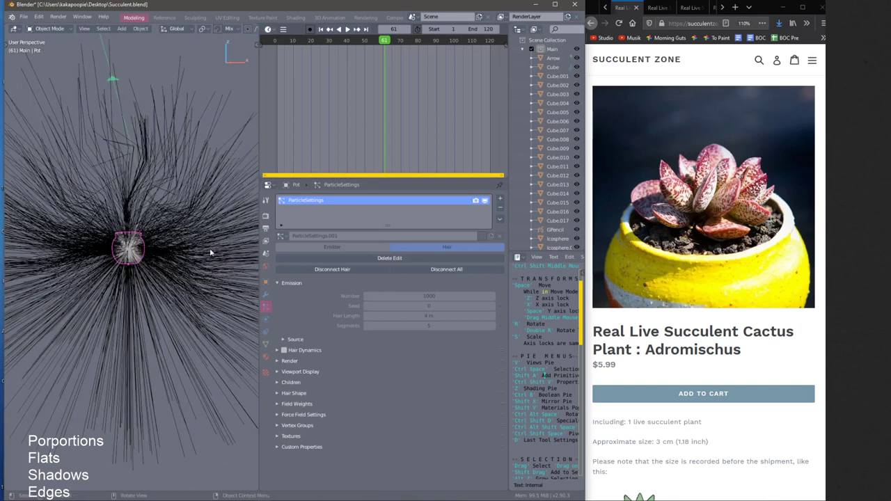
Delete the hair edits on the pot and set the Hair Length to 0.14 m
left_click(416, 258)
left_click(404, 259)
left_click_drag(411, 302, 328, 296)
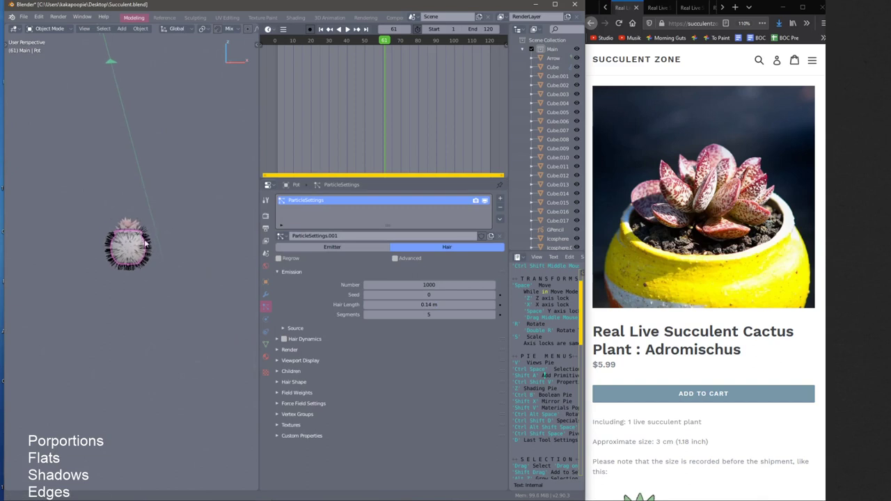
Comb the short hairs downward around the pot's body in Particle Edit mode, and return to Object Mode
scroll(147, 189, "up", 6)
middle_click_drag(147, 190, 119, 191)
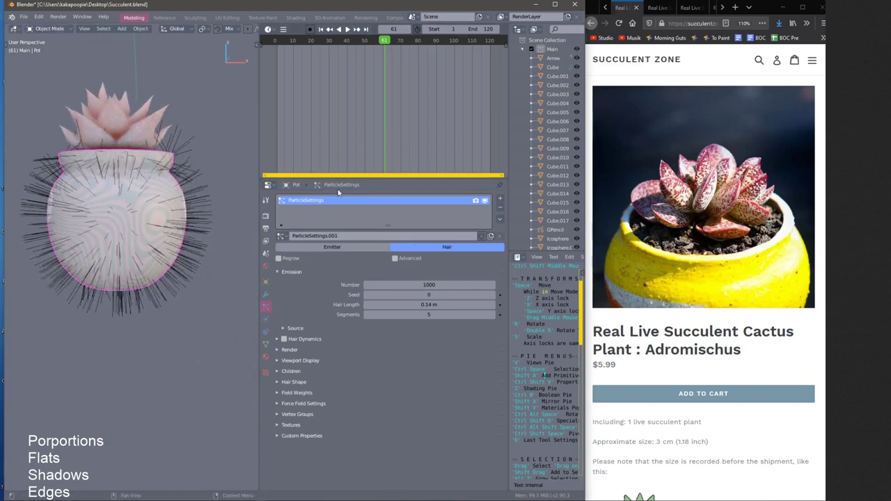
left_click(49, 29)
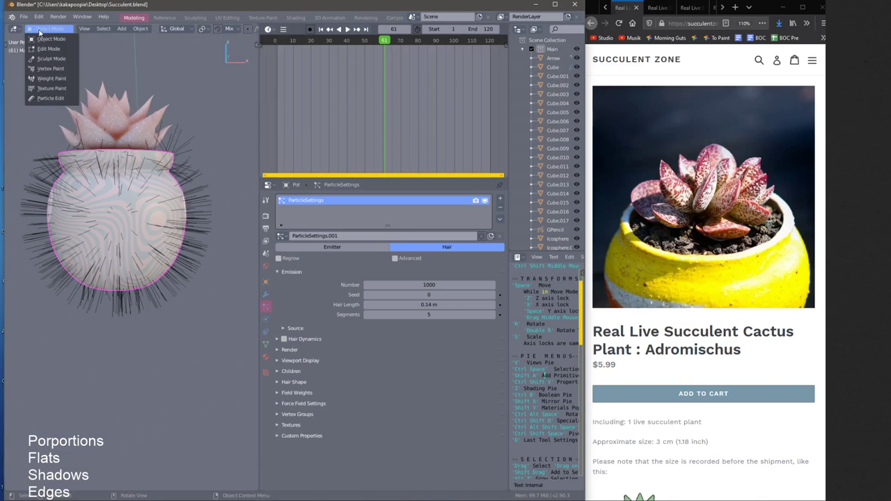
left_click(49, 98)
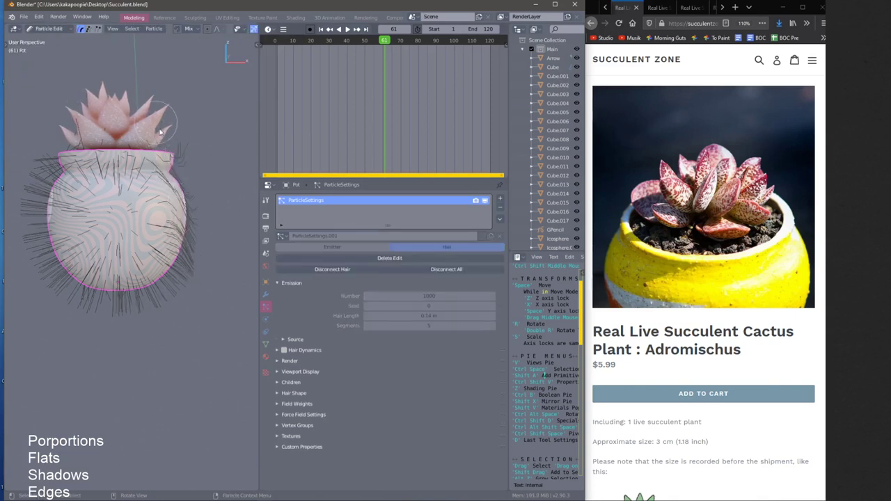
mouse_move(79, 119)
left_mouse_down()
mouse_move(42, 264)
mouse_move(57, 292)
left_mouse_up()
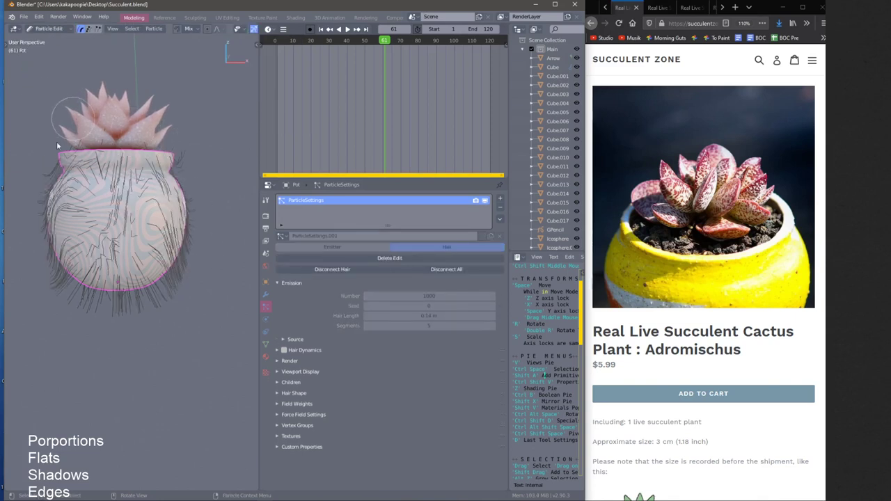
left_click_drag(58, 144, 64, 309)
mouse_move(76, 128)
left_mouse_down()
mouse_move(104, 212)
mouse_move(114, 296)
left_mouse_up()
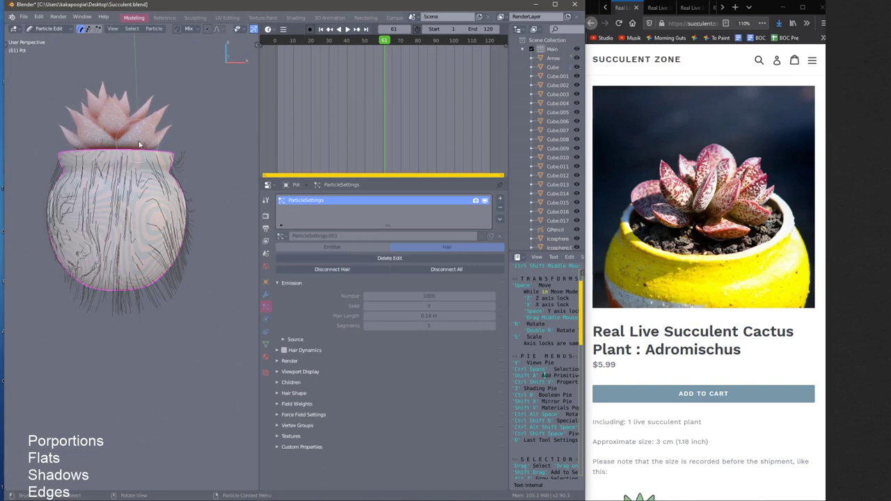
left_click_drag(139, 143, 144, 299)
mouse_move(175, 147)
left_mouse_down()
mouse_move(191, 193)
mouse_move(195, 266)
left_mouse_up()
middle_click_drag(196, 269, 331, 262)
left_click_drag(182, 132, 216, 286)
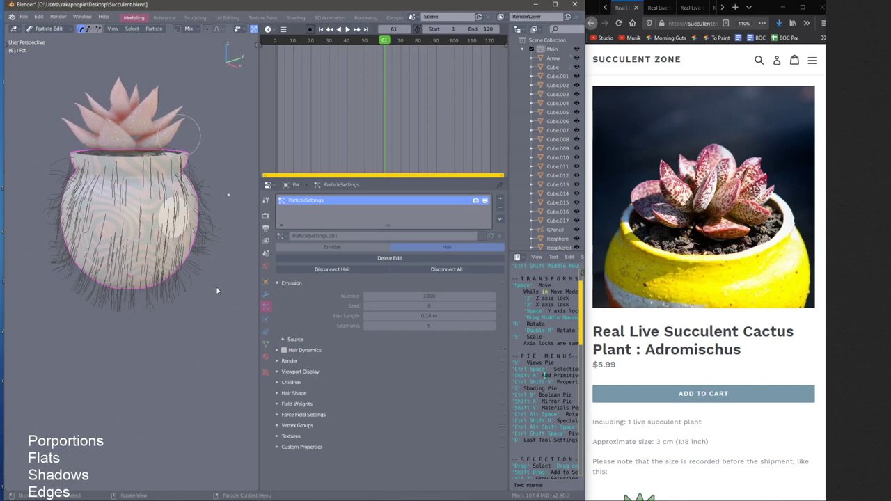
key("ctrl+space")
left_click(206, 231)
Switch the viewport to Rendered shading to check the pot's combed hair
key("z")
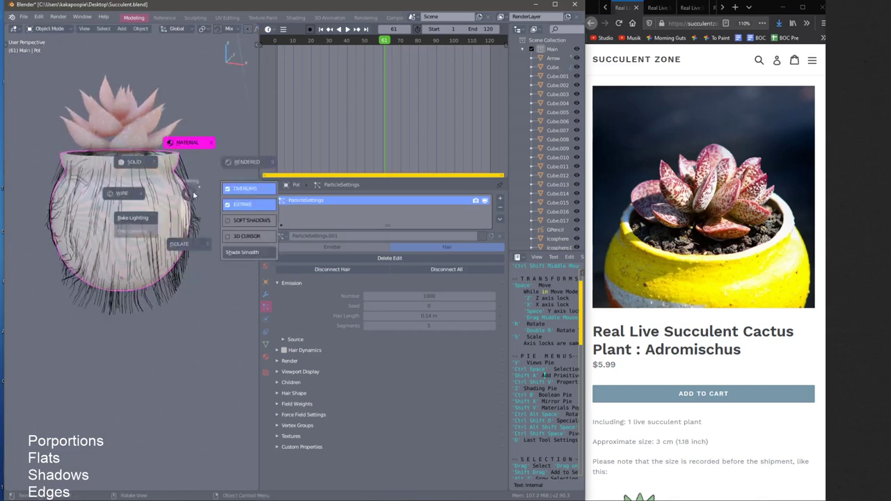
left_click(230, 165)
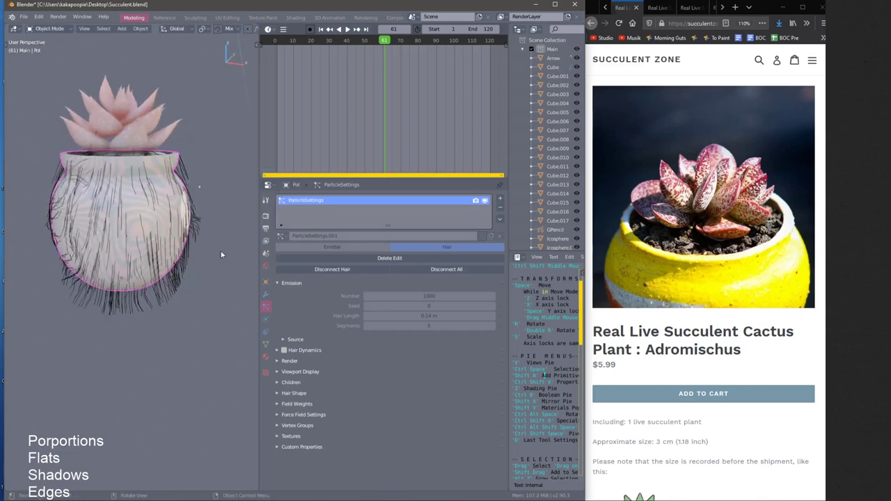
middle_click_drag(135, 196, 171, 238)
Try Interpolated children with a Display Amount of 21, reduce it to 10, and set the children back to None
left_click(277, 387)
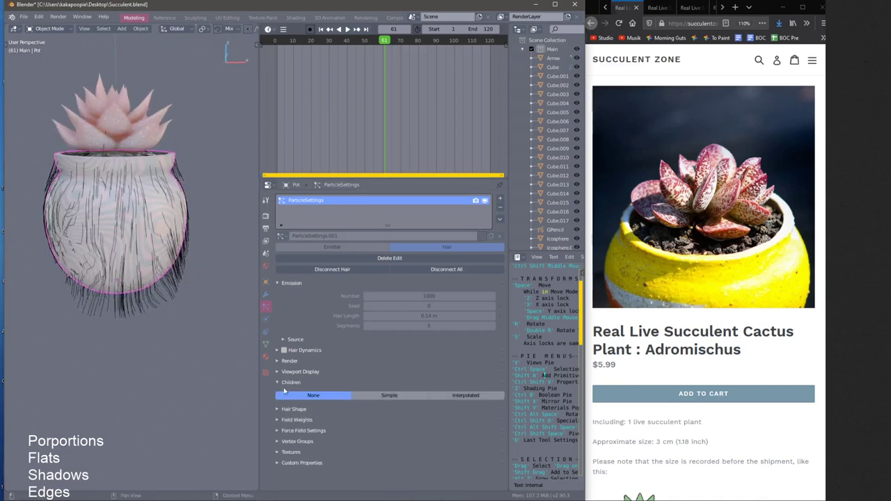
left_click(441, 396)
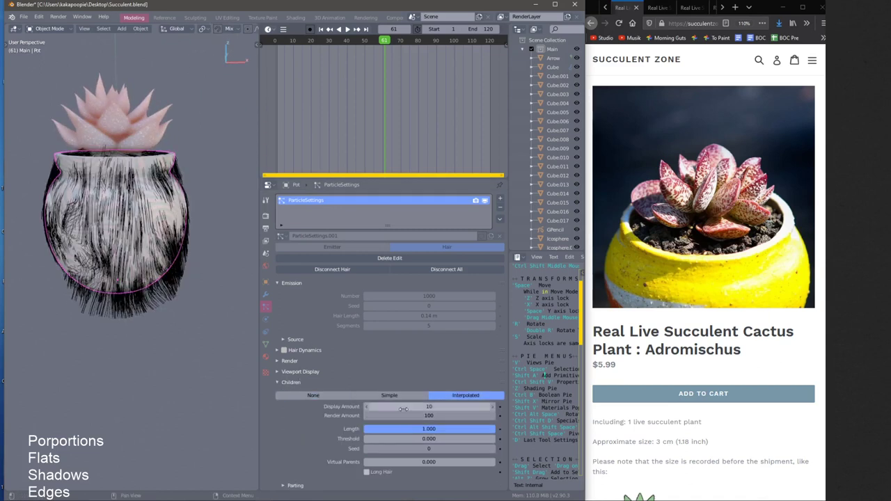
left_click_drag(418, 406, 496, 407)
middle_click_drag(177, 262, 214, 242)
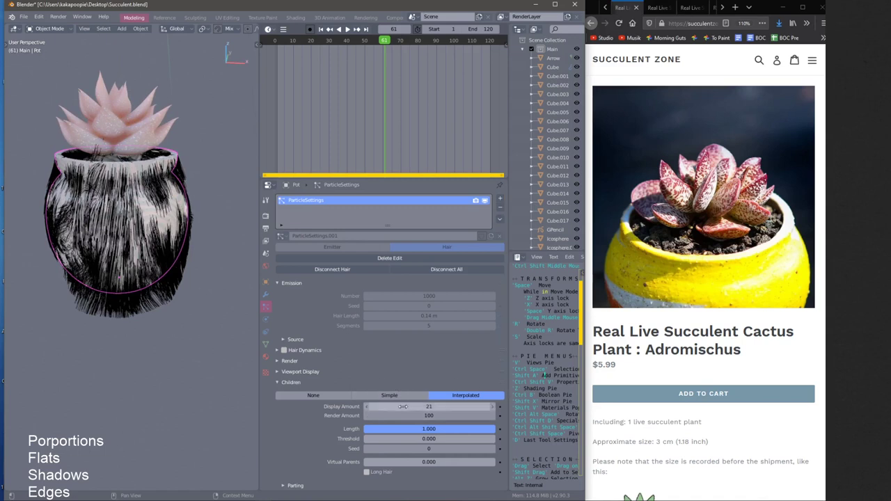
mouse_move(402, 407)
left_mouse_down()
mouse_move(446, 405)
mouse_move(390, 406)
left_mouse_up()
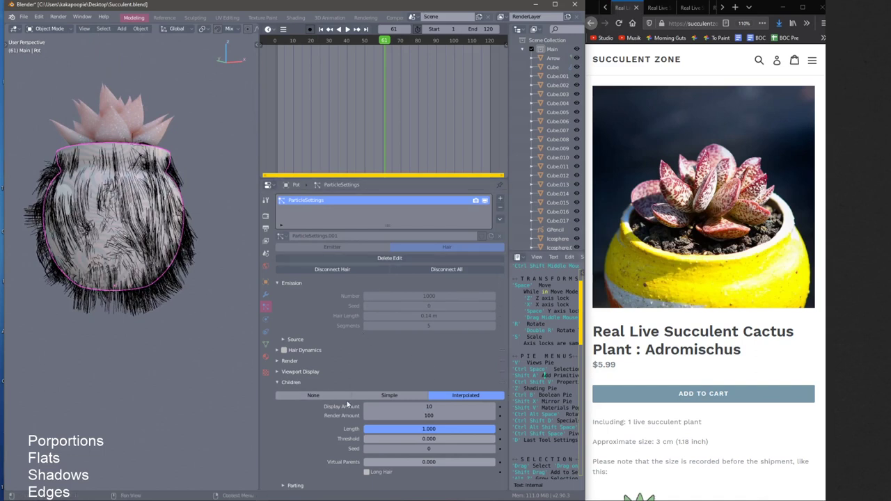
left_click(314, 397)
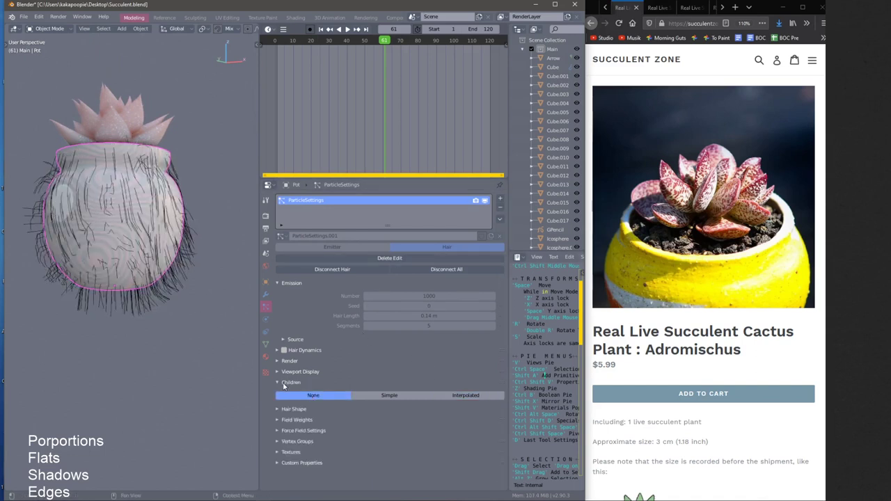
Set the pot's hair particles to render as Object
left_click(282, 362)
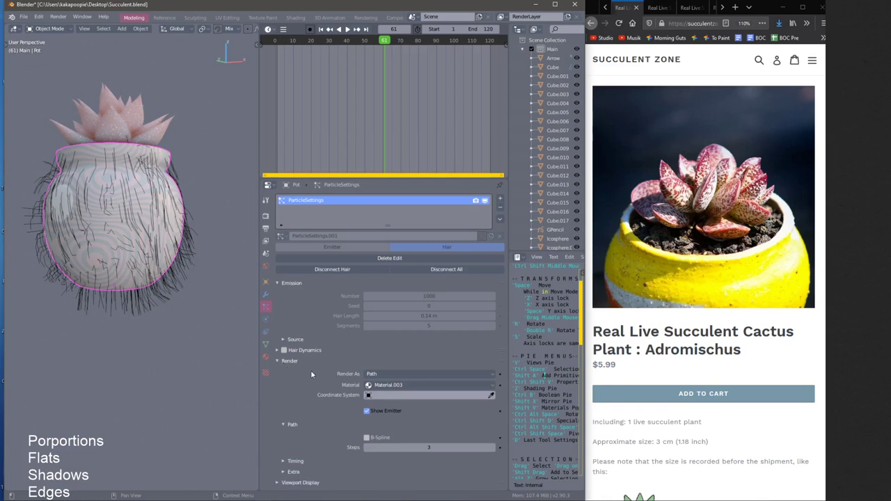
scroll(312, 374, "down", 3)
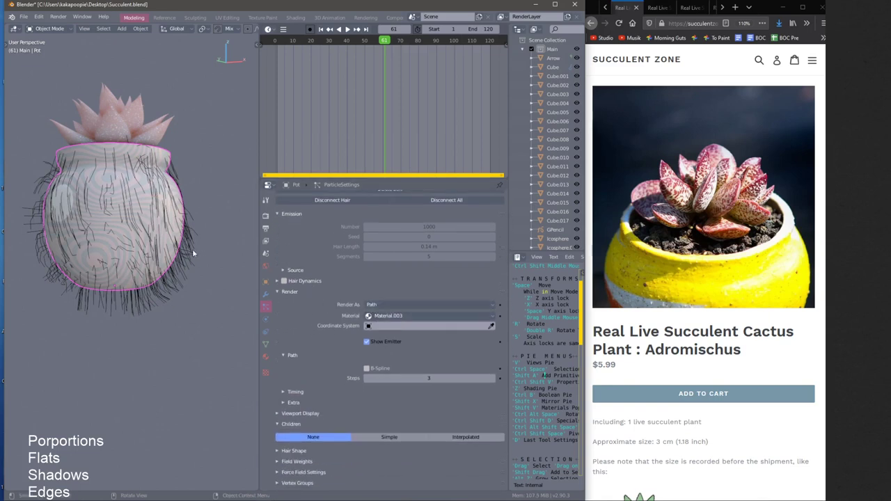
left_click(375, 307)
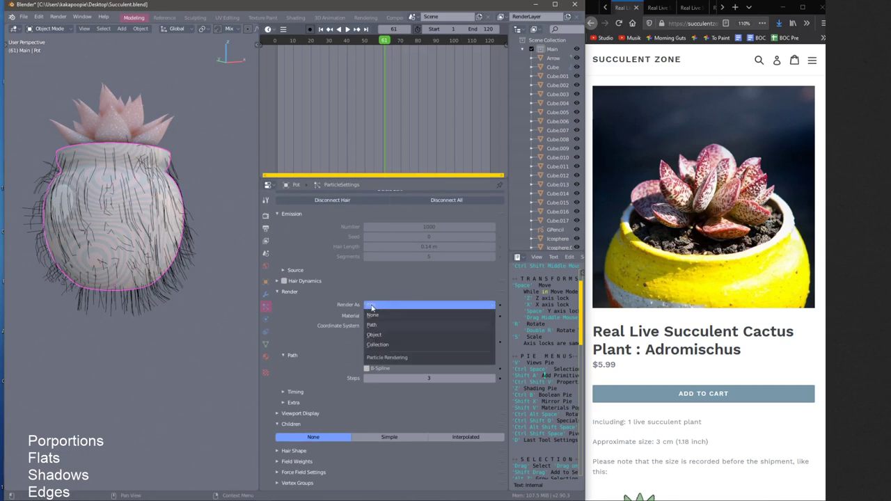
left_click(372, 325)
scroll(353, 269, "down", 1)
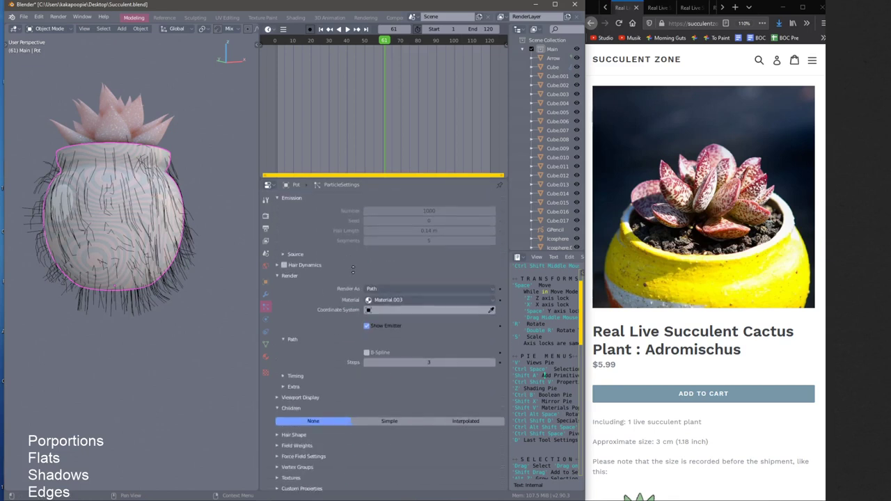
left_click(382, 286)
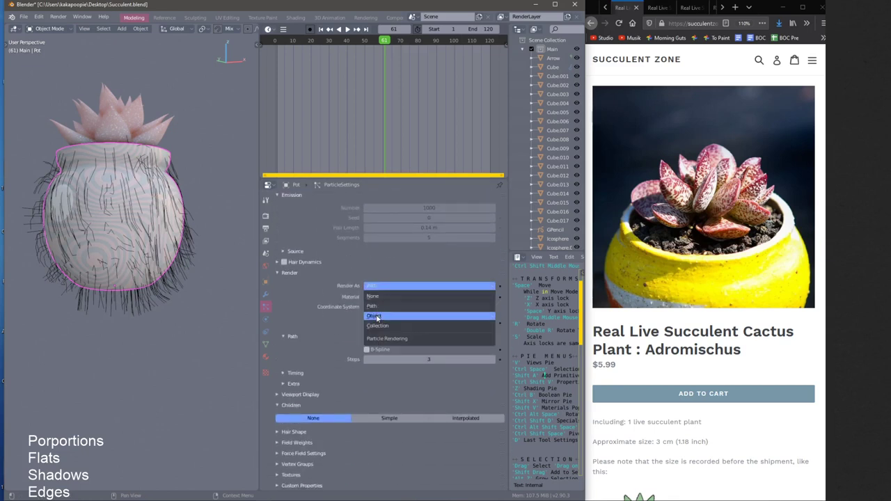
left_click(374, 317)
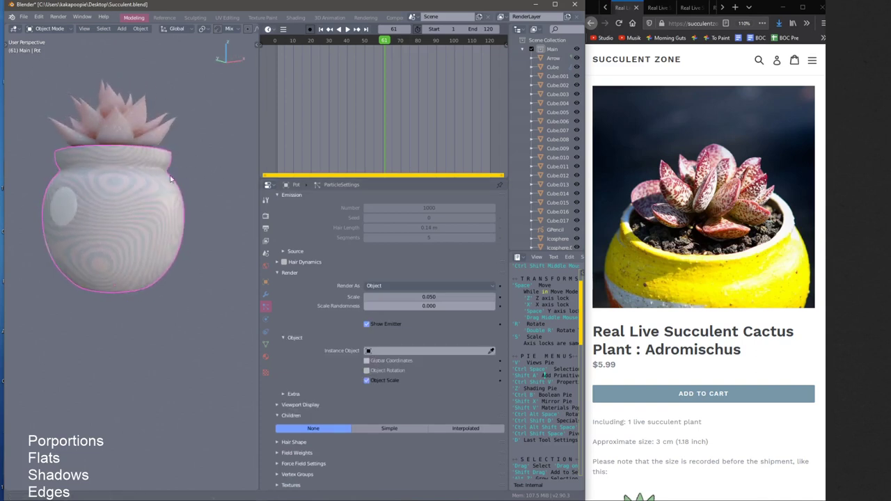
Pick the small ico sphere beside the pot as the particle system's Instance Object
middle_click_drag(170, 179, 150, 167, "shift")
middle_click_drag(246, 123, 214, 219)
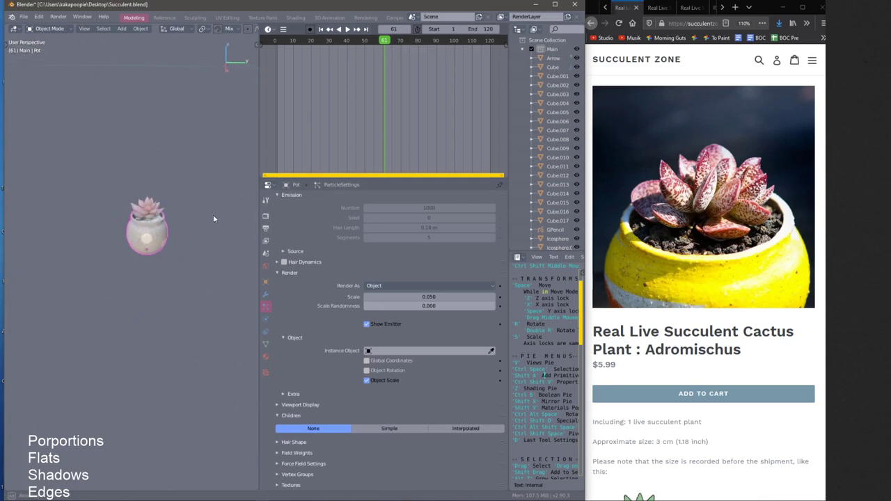
scroll(216, 209, "up", 5)
middle_click_drag(225, 150, 221, 189)
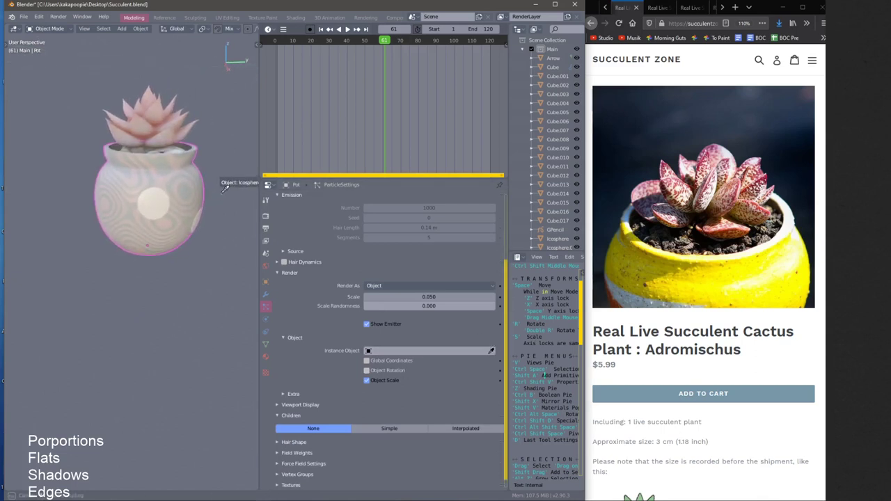
left_click(221, 195)
scroll(174, 195, "up", 6)
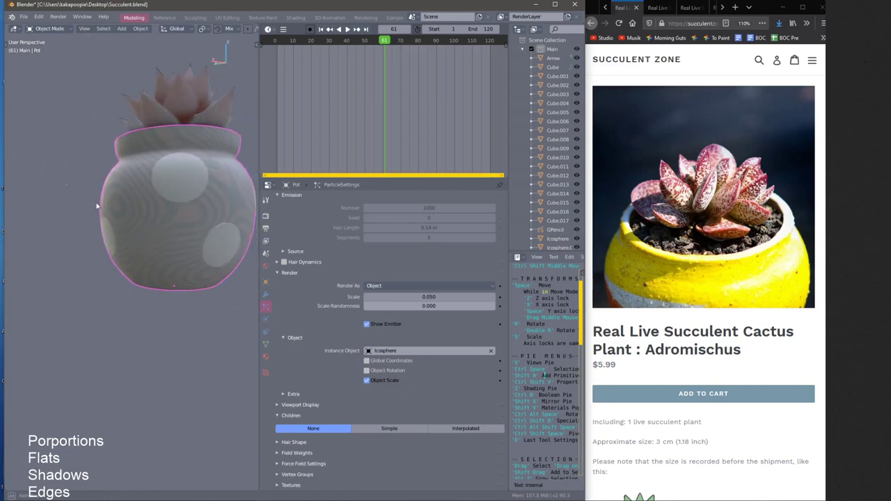
Select the small ico sphere beside the pot and scale it up
scroll(118, 184, "down", 6)
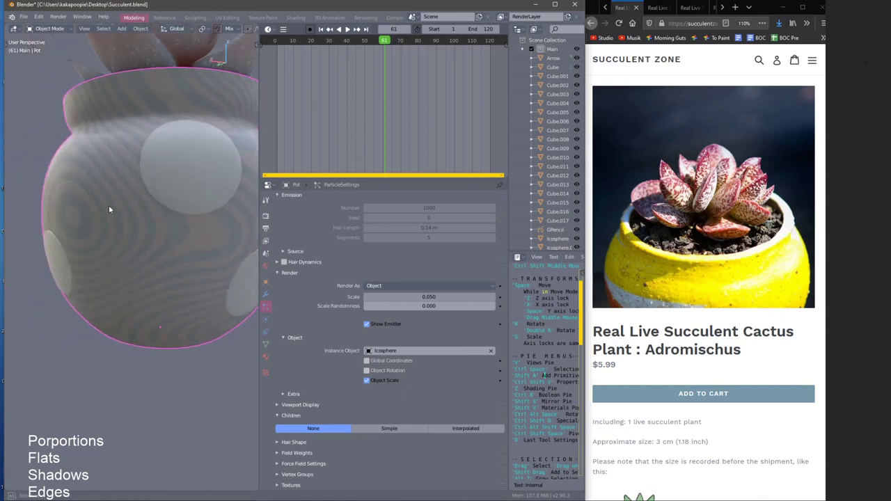
middle_click_drag(115, 238, 112, 202)
left_click(129, 207)
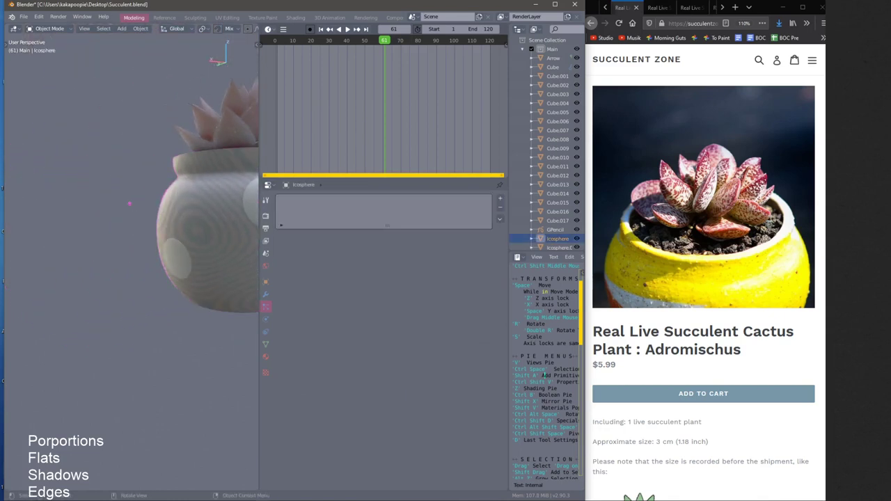
key("s")
left_click(142, 277)
middle_click_drag(142, 277, 222, 265)
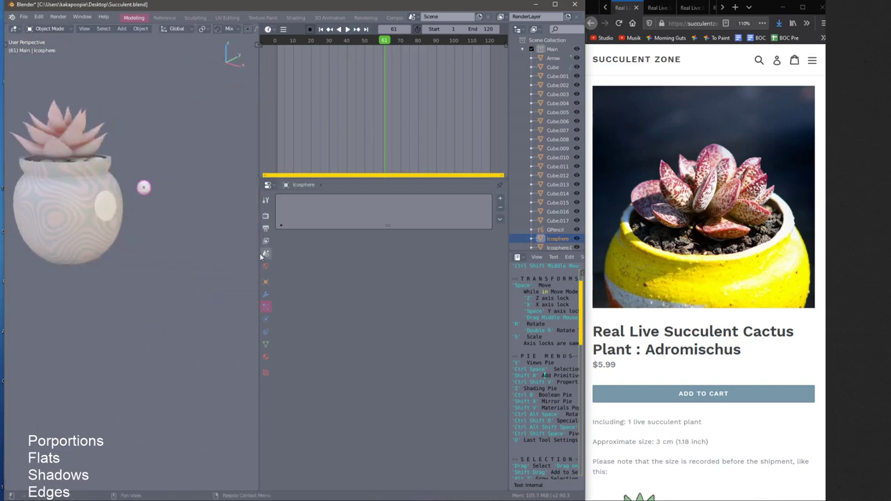
key("s")
left_click(178, 248)
Delete the hair edits on the pot and set the particle render Scale to 0.878
left_click(83, 232)
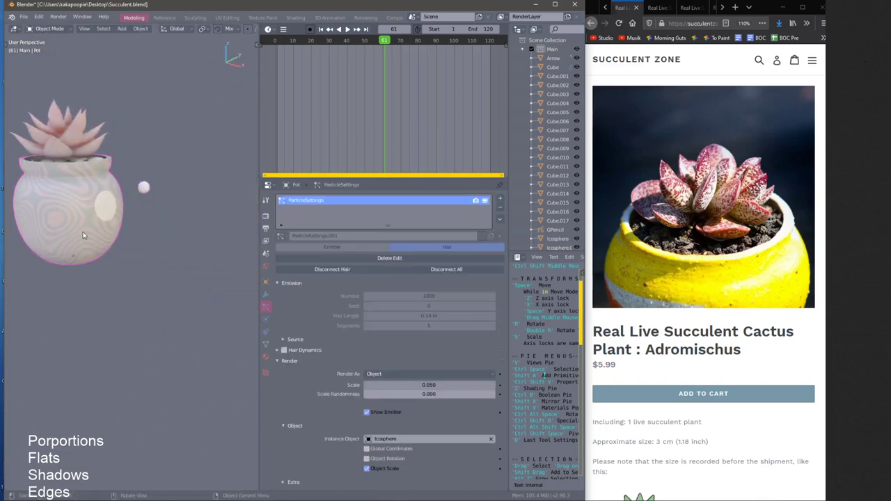
middle_click_drag(104, 225, 170, 234, "shift")
left_click(335, 261)
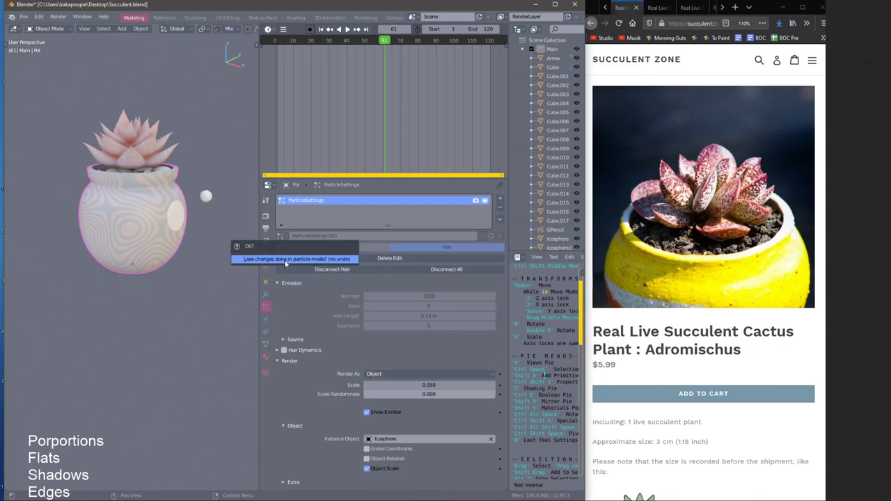
left_click(285, 261)
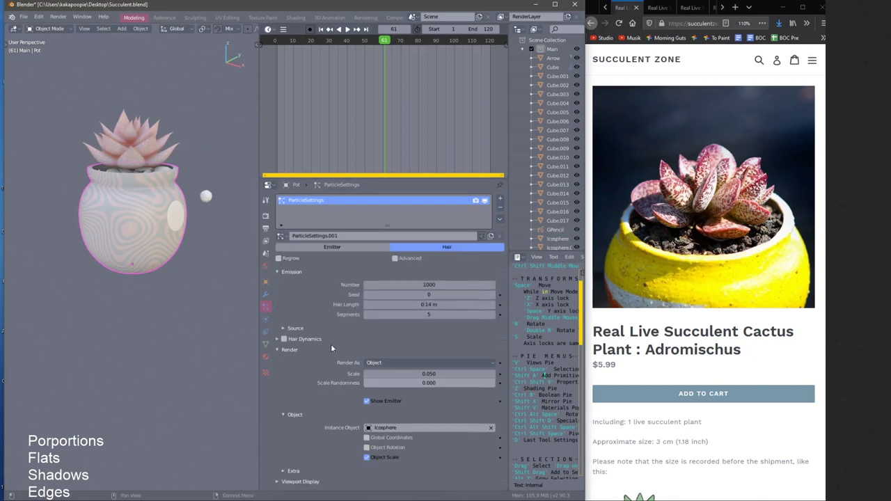
left_click_drag(434, 378, 427, 378)
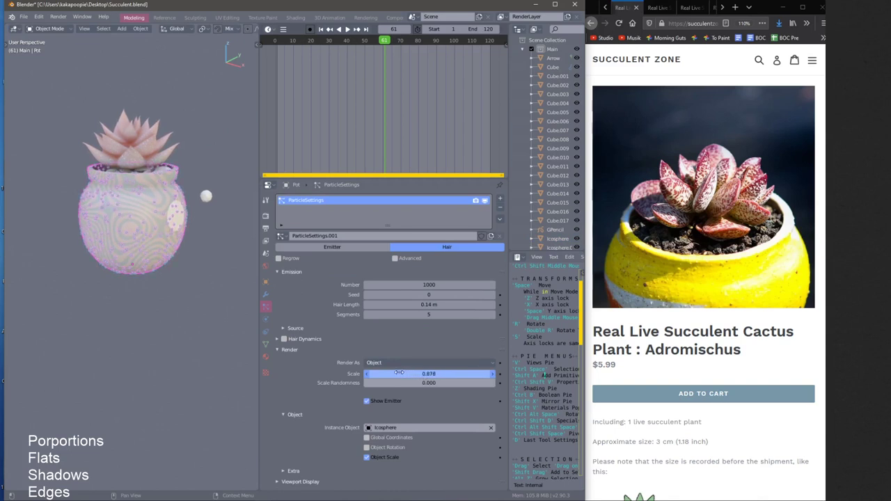
Apply the ico sphere's scale and resize it slightly smaller to adjust the dots on the pot
left_click(208, 200)
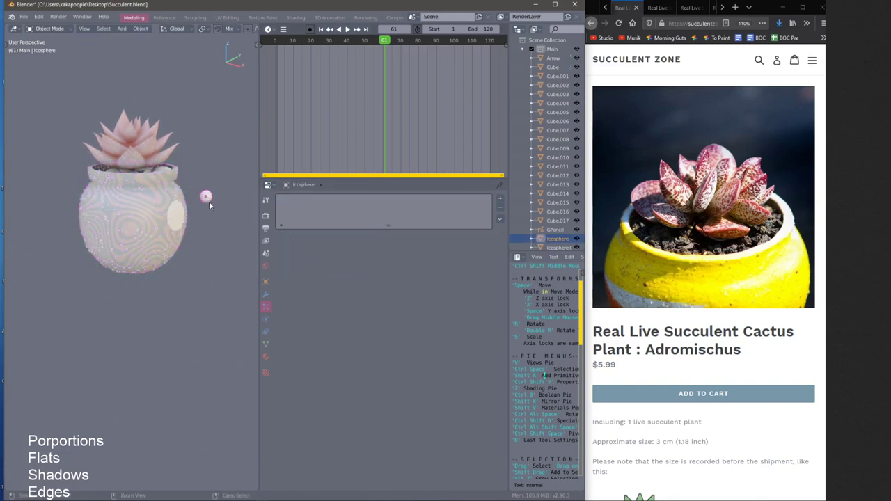
key("ctrl+a")
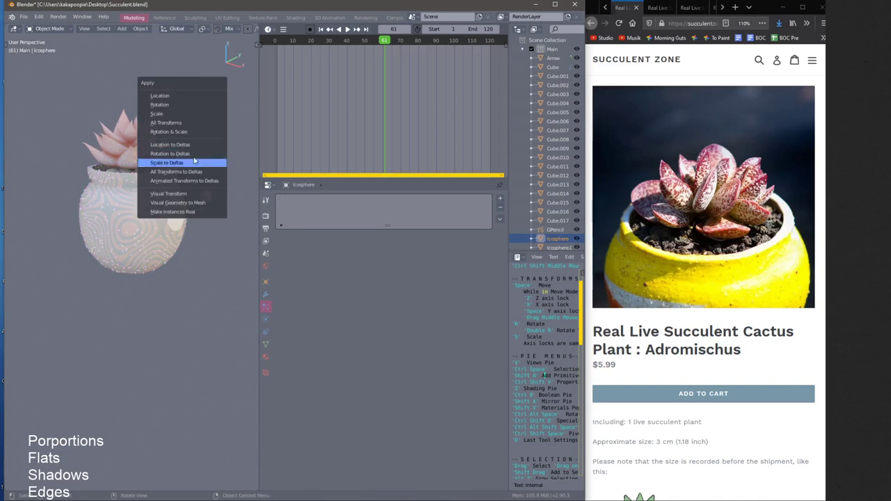
left_click(189, 113)
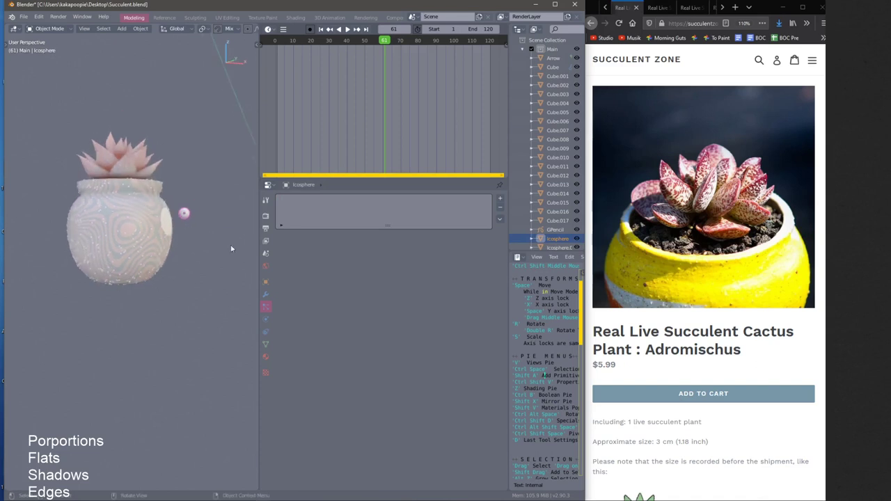
key("s")
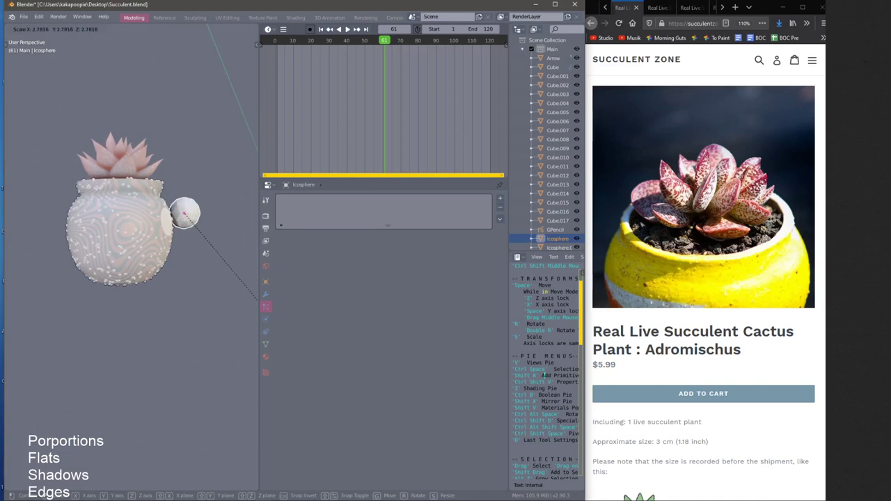
left_click(216, 247)
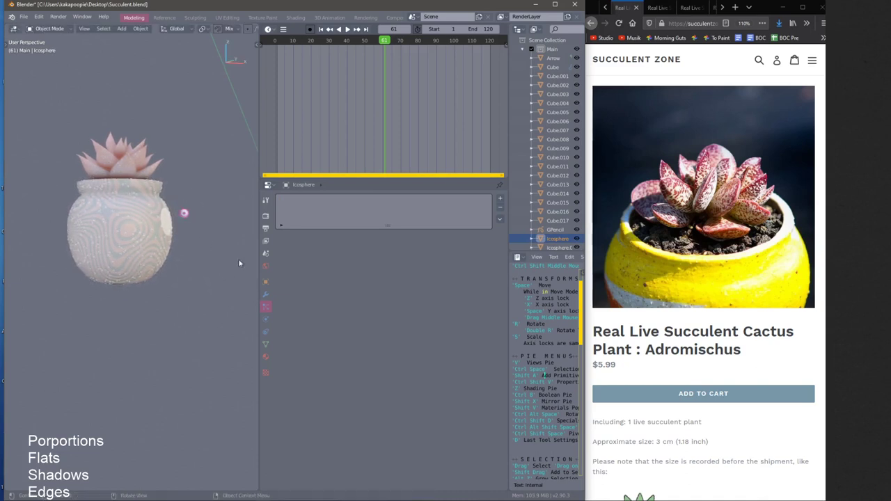
Rename the pot's material to Pot and assign that material to the ico sphere
left_click(267, 357)
left_click(282, 237)
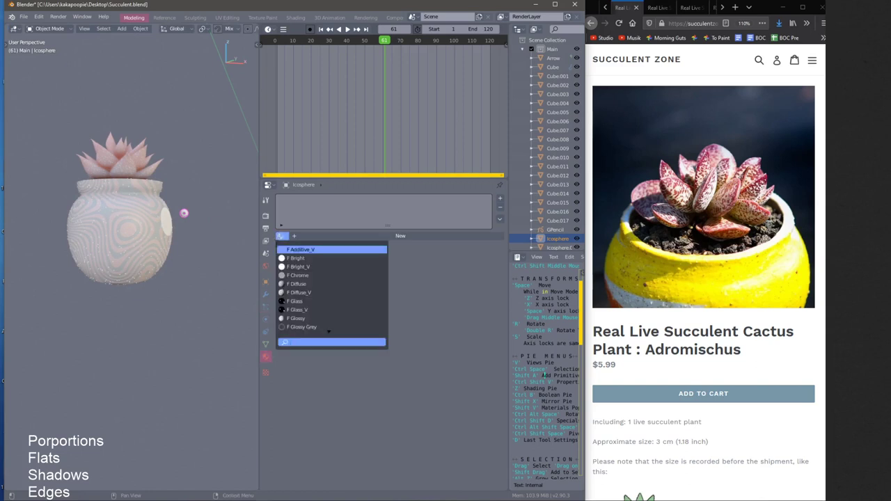
left_click(119, 217)
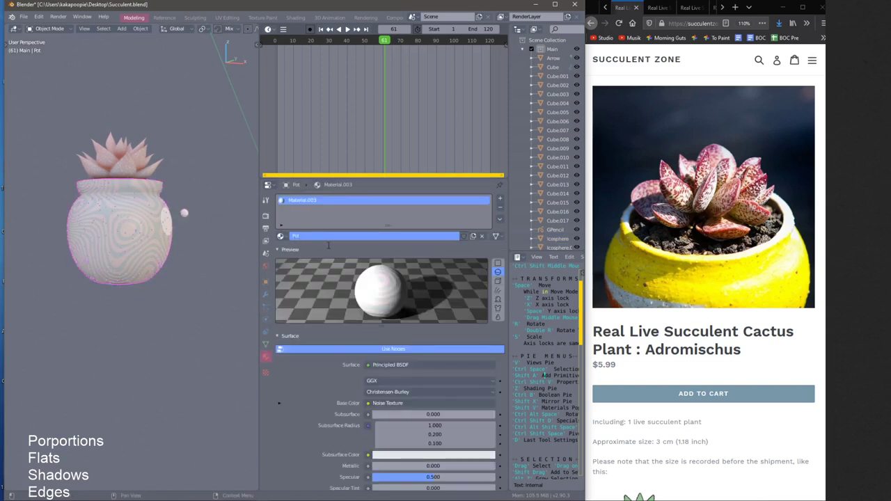
left_click(185, 213)
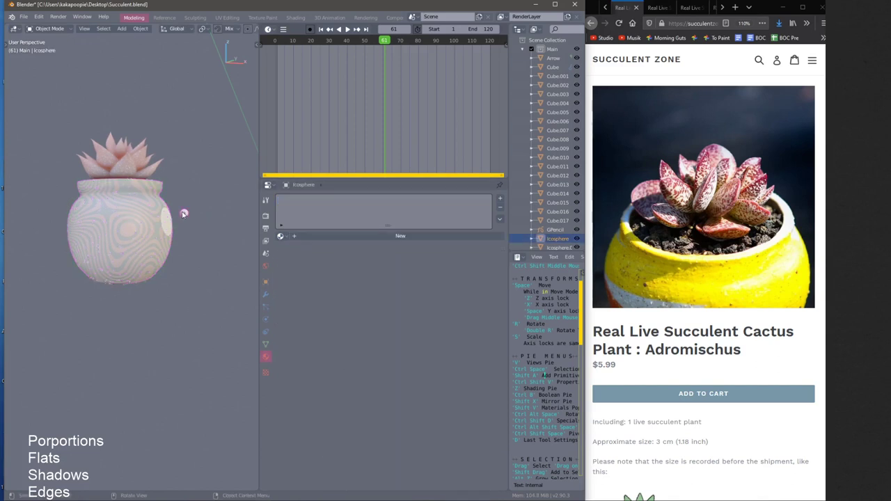
left_click(281, 237)
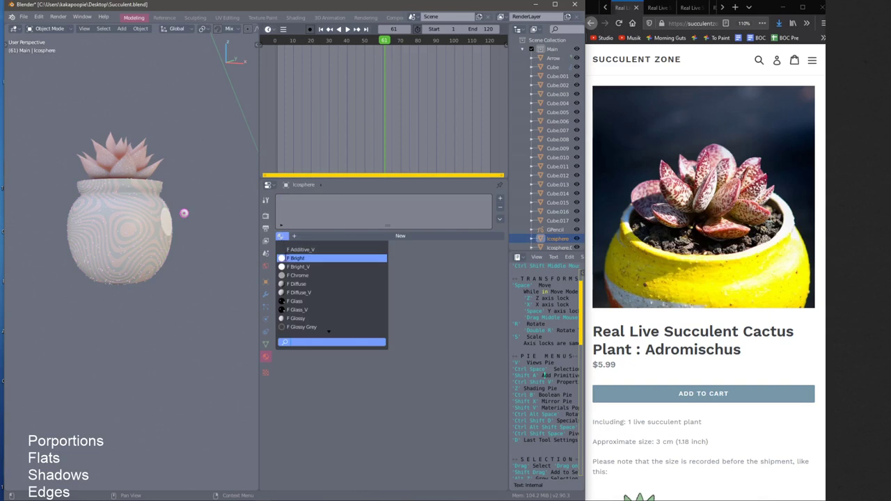
type("pot")
key("Return")
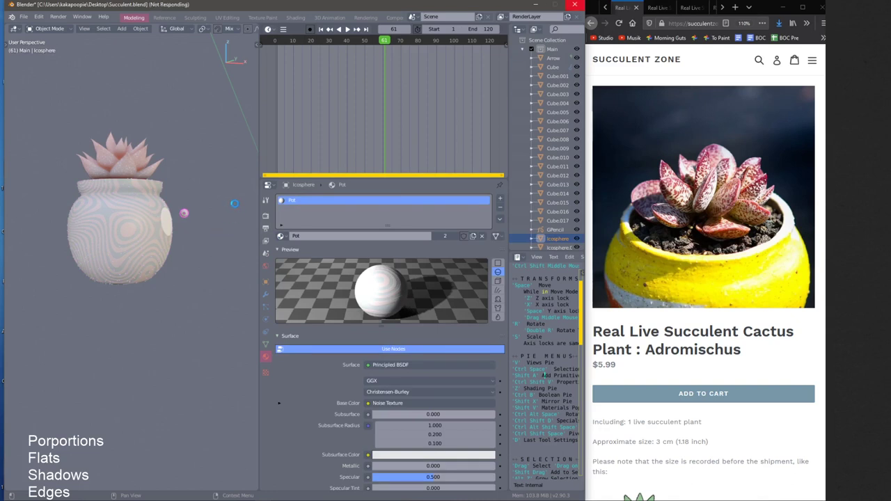
Check the dotted pot in Rendered shading, and return the viewport to Material shading
left_click(205, 227)
middle_click_drag(205, 228, 210, 244)
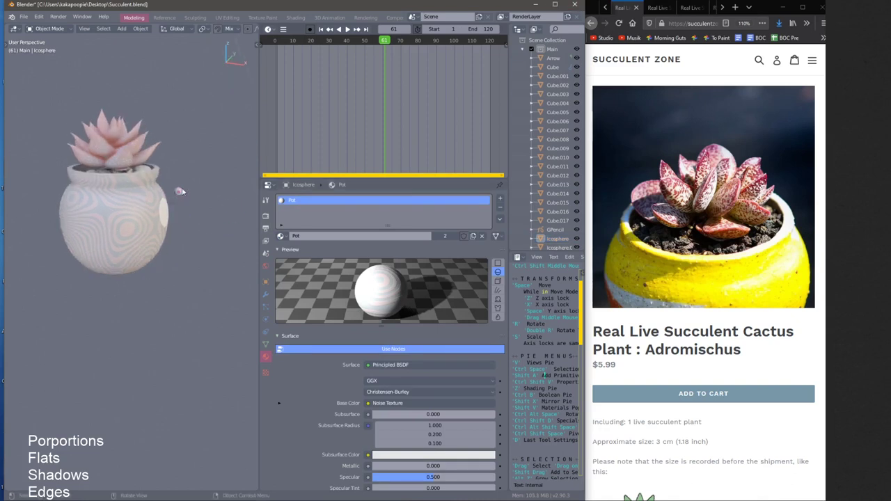
mouse_move(182, 189)
middle_mouse_down("shift")
mouse_move(198, 257)
mouse_move(204, 248)
middle_mouse_up("shift")
key("z")
left_click(229, 223)
key("z")
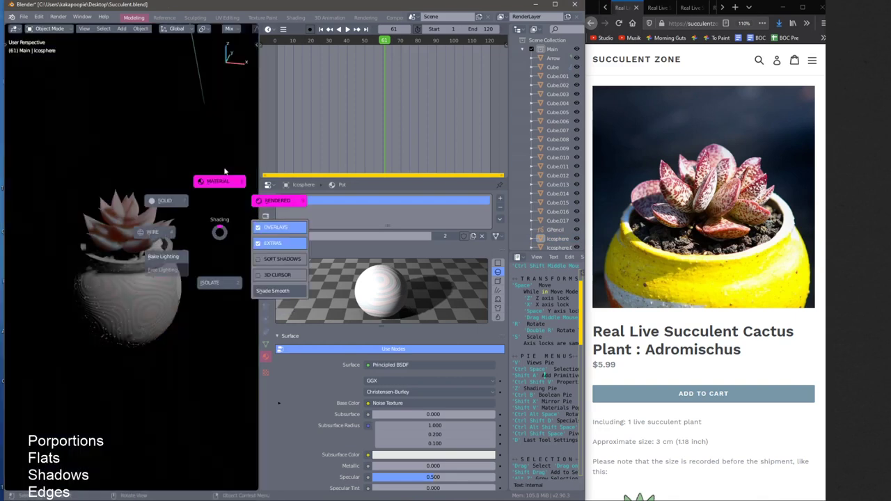
left_click(224, 171)
Compare the first four studio HDRIs for the Material preview lighting, and set the fourth, the indoor room environment
middle_click_drag(214, 25, 67, 18)
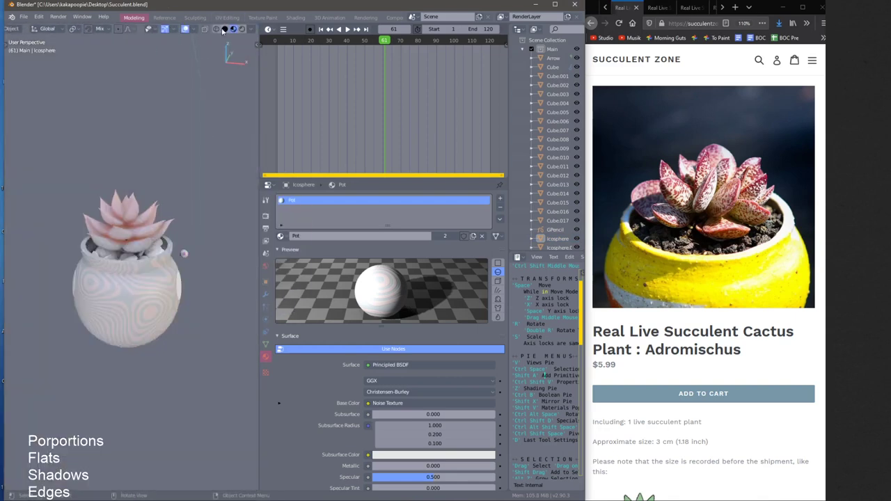
left_click(250, 29)
left_click(243, 103)
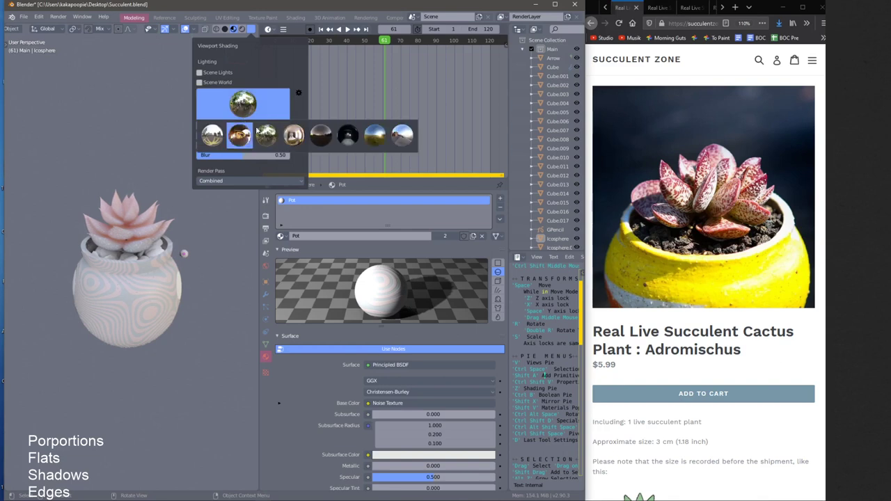
left_click(294, 137)
left_click(243, 103)
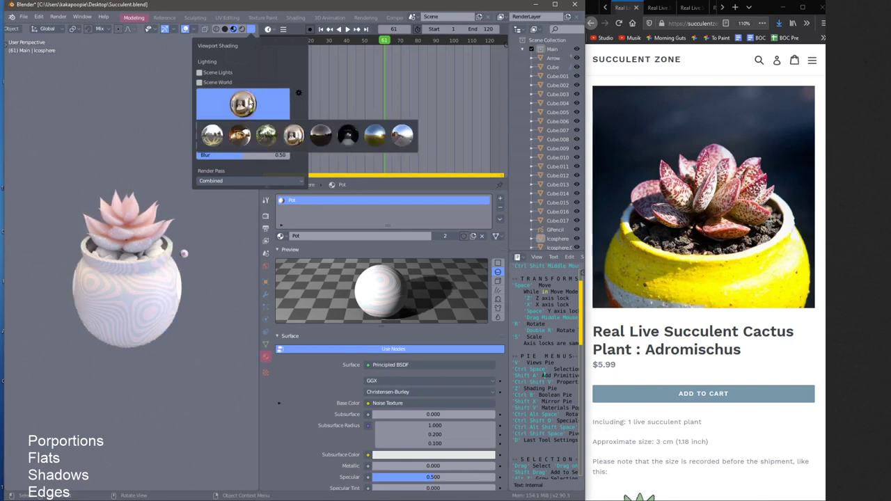
left_click(238, 136)
left_click(243, 104)
left_click(210, 136)
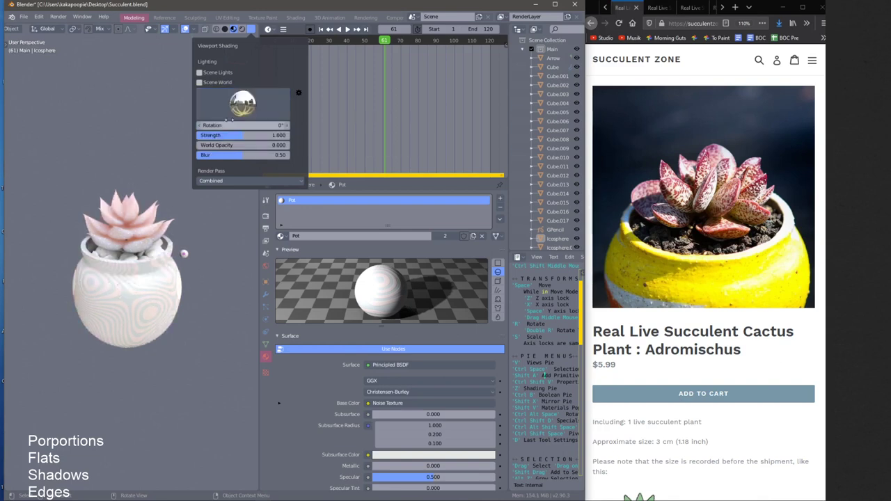
left_click(243, 104)
left_click(238, 137)
left_click(243, 103)
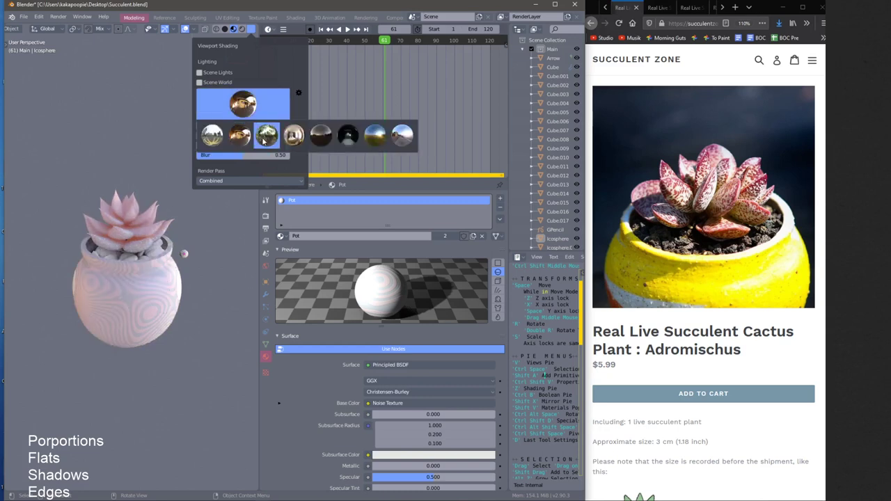
left_click(267, 135)
left_click(248, 104)
left_click(294, 135)
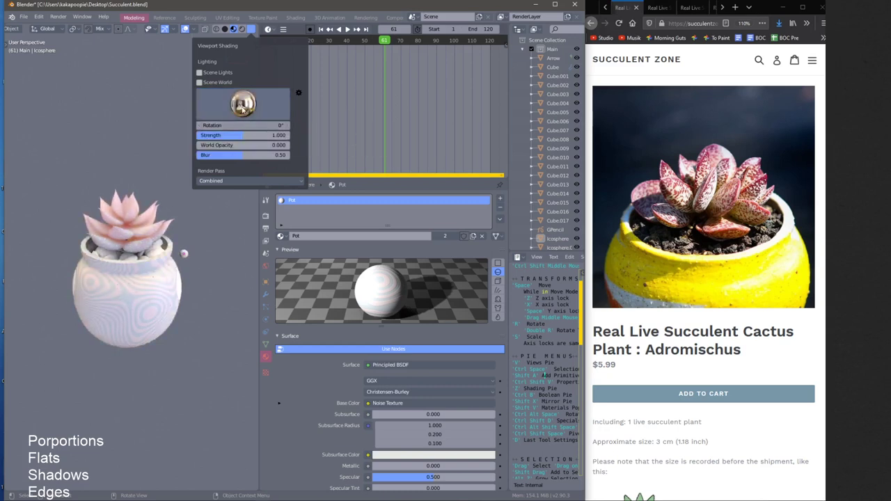
Try the seventh and eighth studio HDRIs on the succulent, and return to the indoor room environment
left_click(244, 108)
left_click(370, 137)
left_click(244, 104)
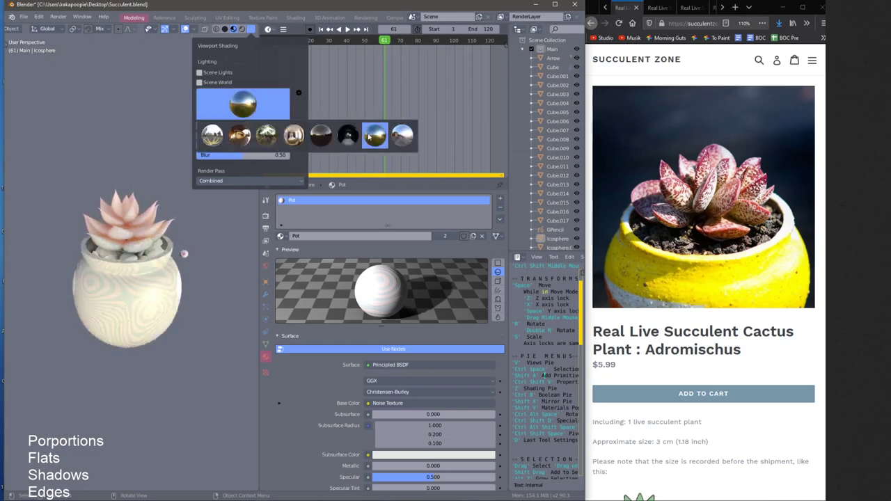
left_click(402, 135)
left_click(243, 103)
left_click(293, 136)
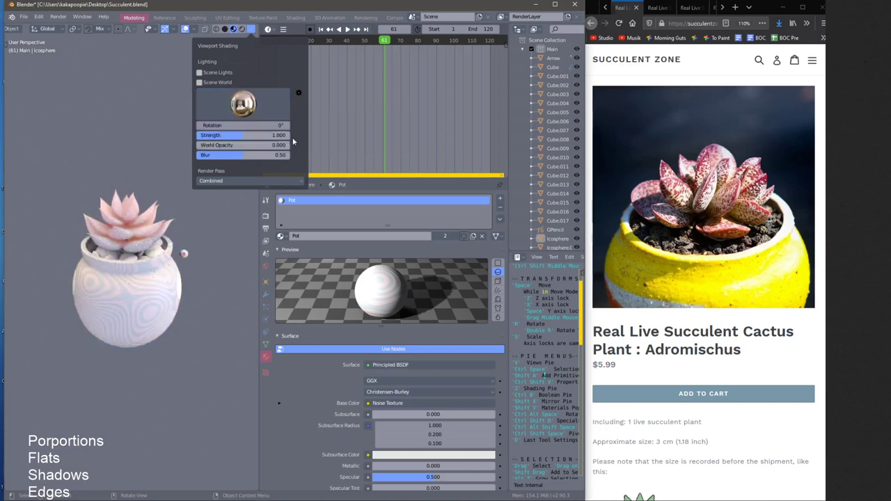
Select all the succulent's leaves and lower them slightly along the Z axis toward the pebbles, leaving nothing selected
middle_click_drag(156, 207, 179, 138)
scroll(131, 205, "up", 2)
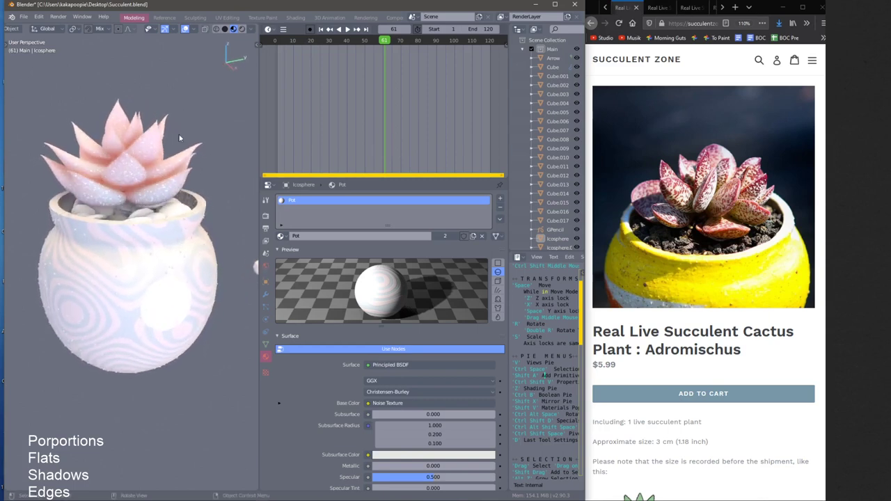
left_click(724, 10)
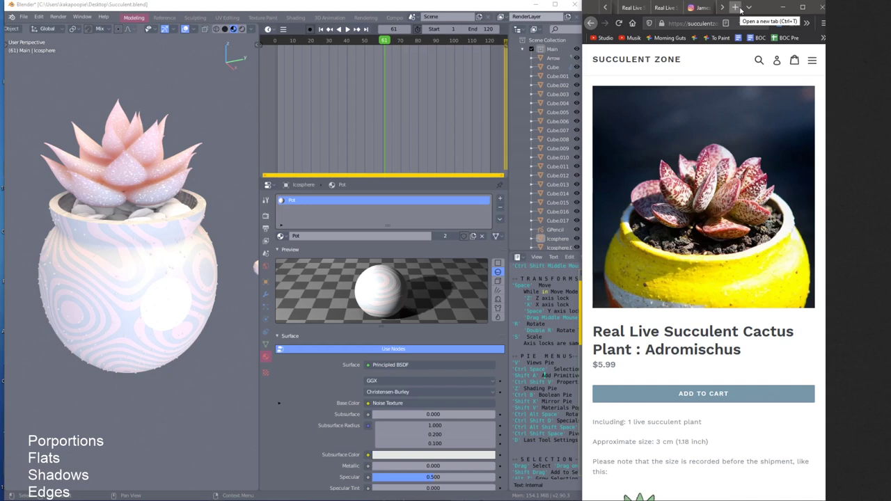
middle_click_drag(201, 194, 178, 183)
left_click_drag(60, 105, 198, 186)
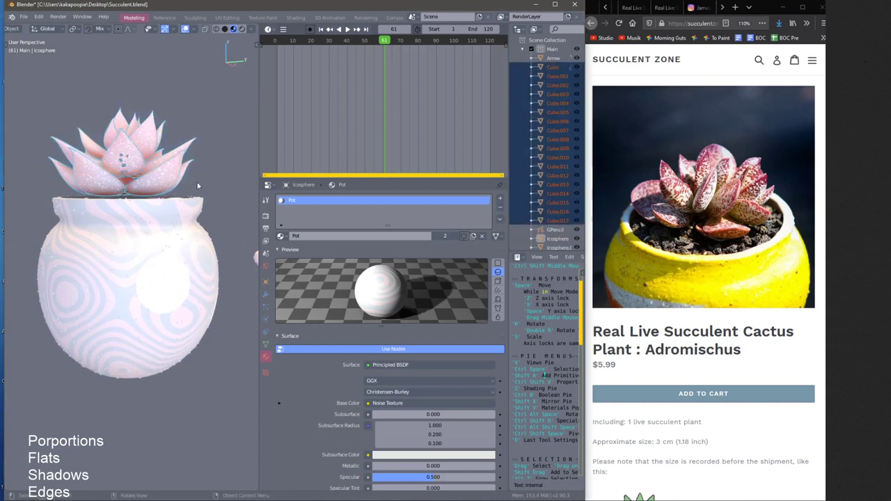
key("g")
key("z")
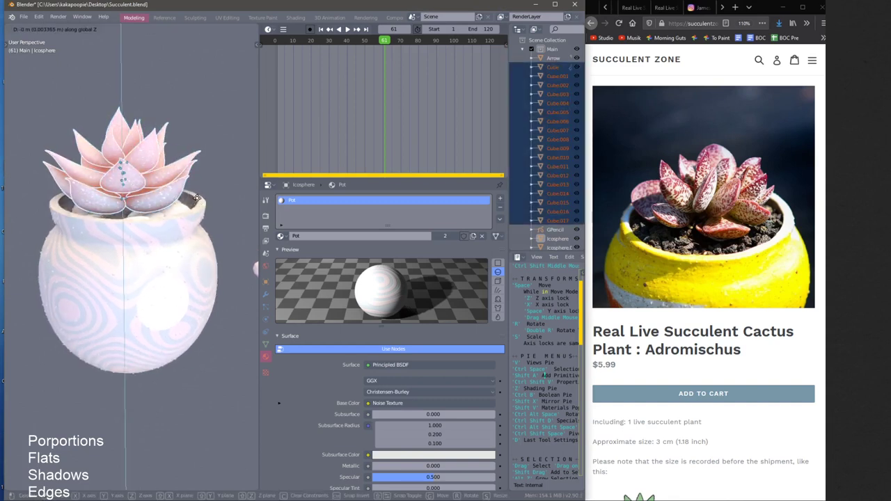
left_click(197, 198)
key("alt+a")
Try scaling the pot down slightly
middle_click_drag(200, 199, 202, 232)
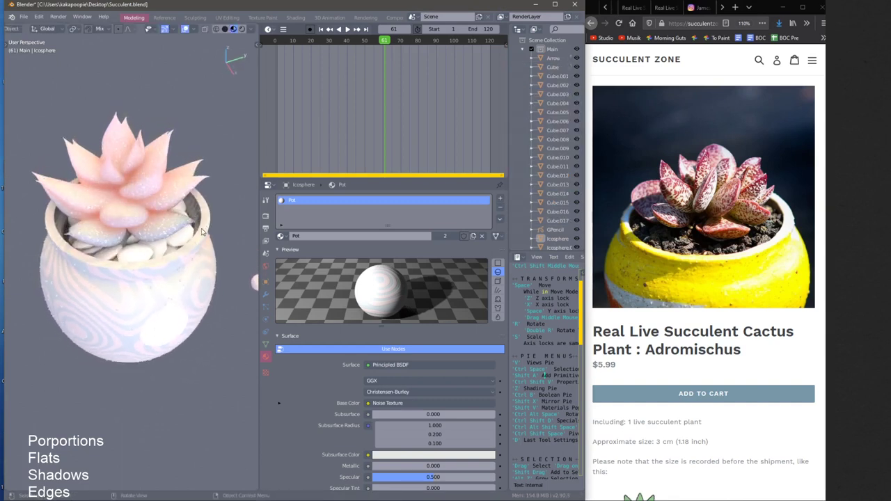
left_click(202, 231)
key("s")
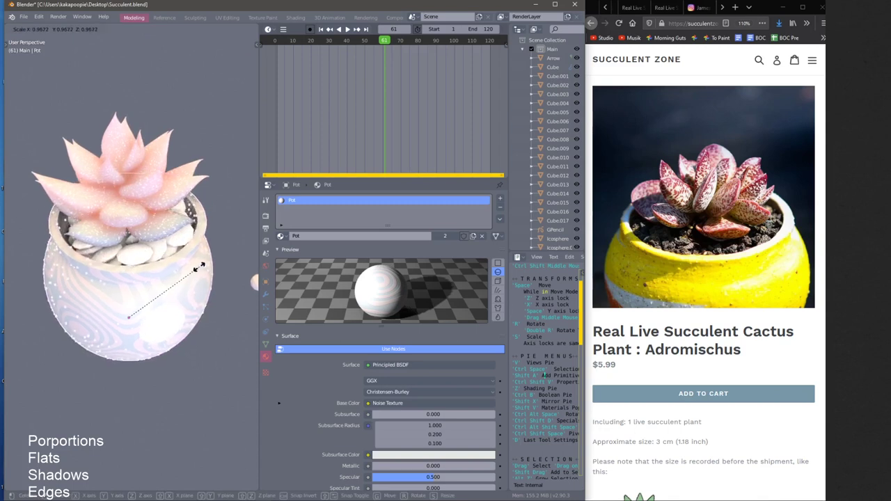
left_click(208, 263)
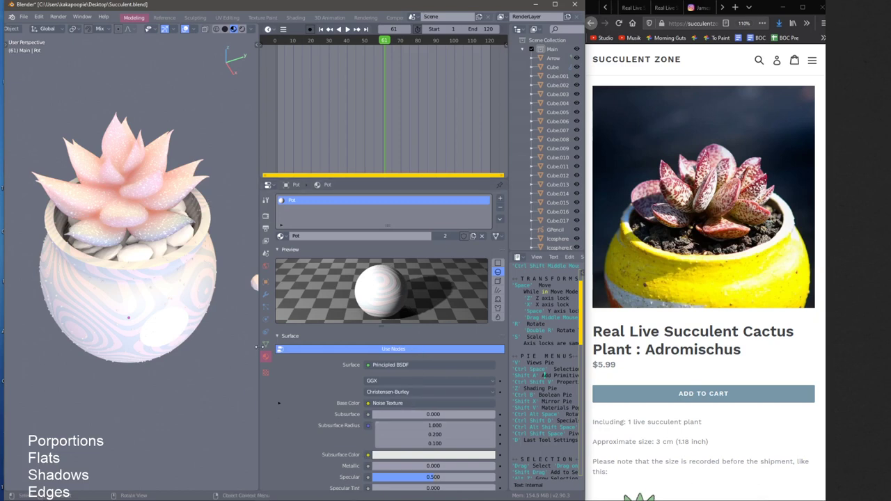
Switch to Discord and look back through the messages and reference images in the lecture-comms channel
left_click_drag(256, 346, 321, 354)
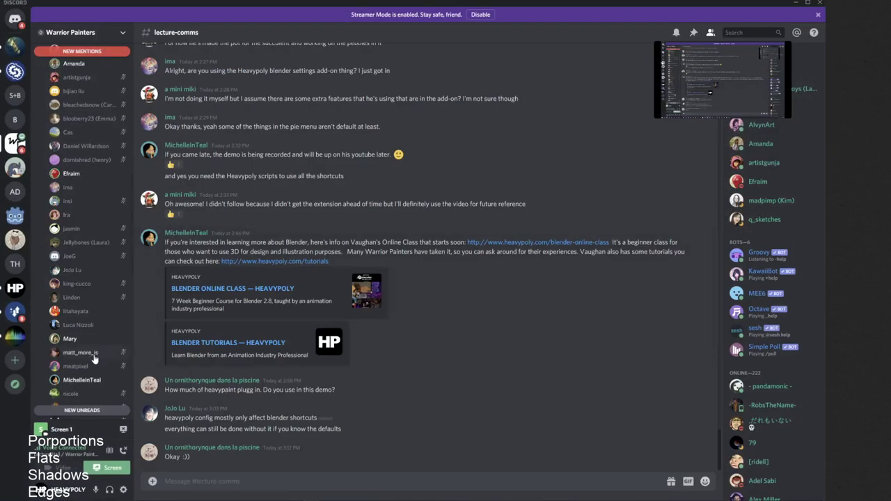
scroll(98, 348, "up", 5)
scroll(426, 201, "up", 3)
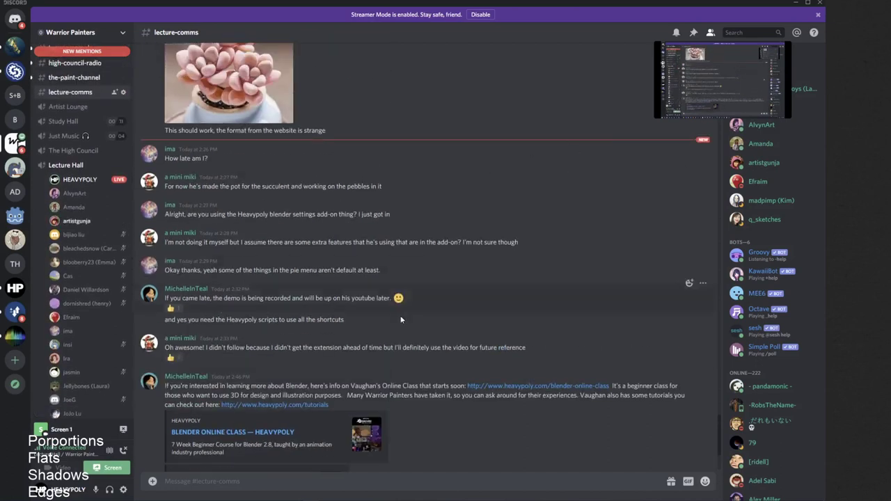
scroll(426, 201, "up", 5)
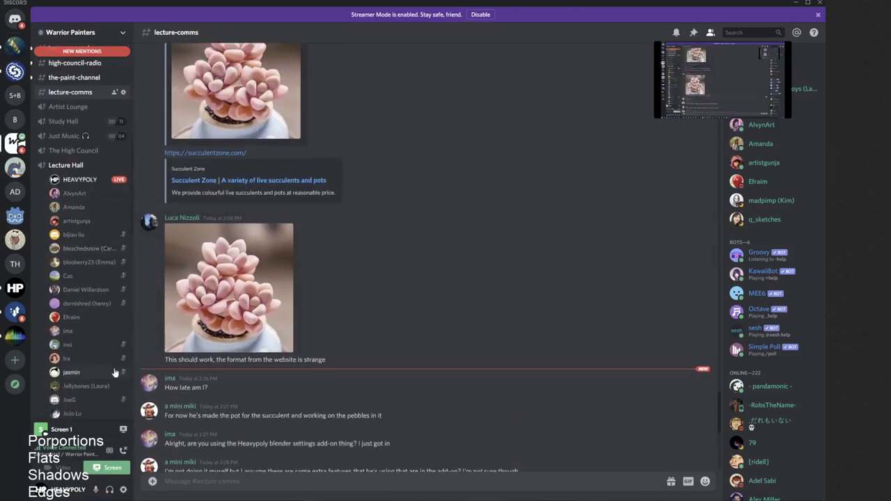
Disconnect from the Lecture Hall voice channel, ending the screen share, and look down the server's channel list
left_click(123, 453)
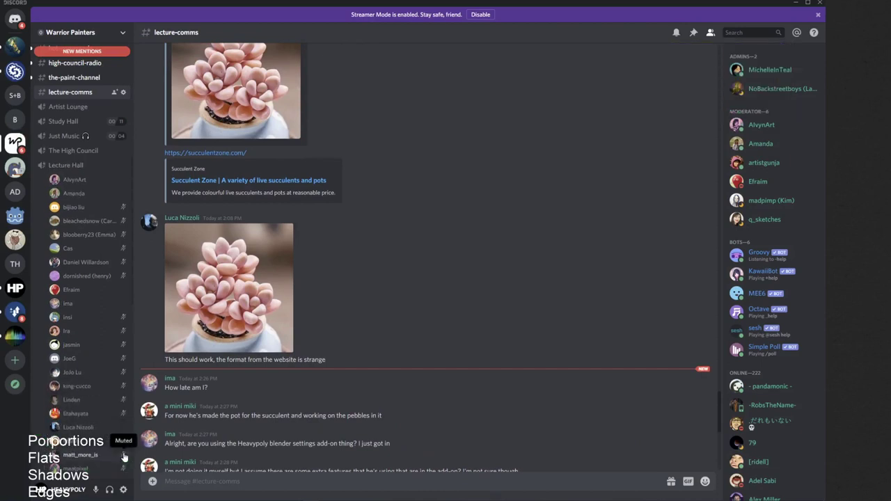
scroll(86, 330, "down", 5)
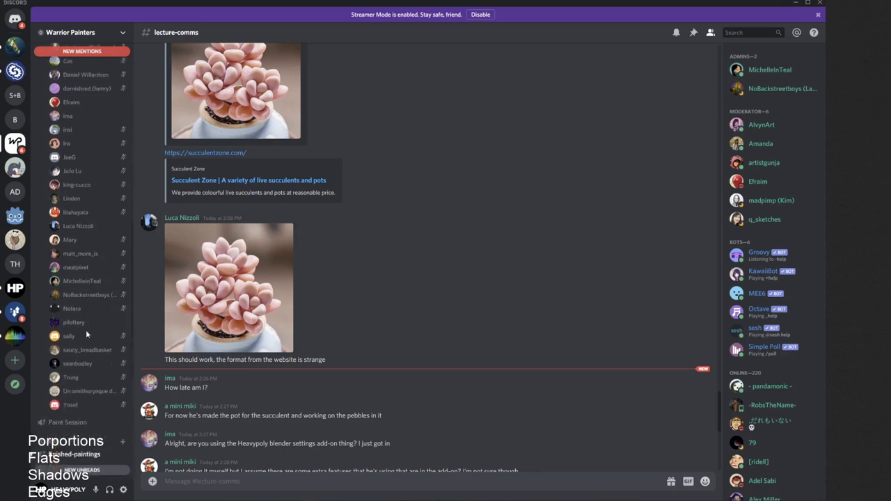
scroll(80, 278, "down", 3)
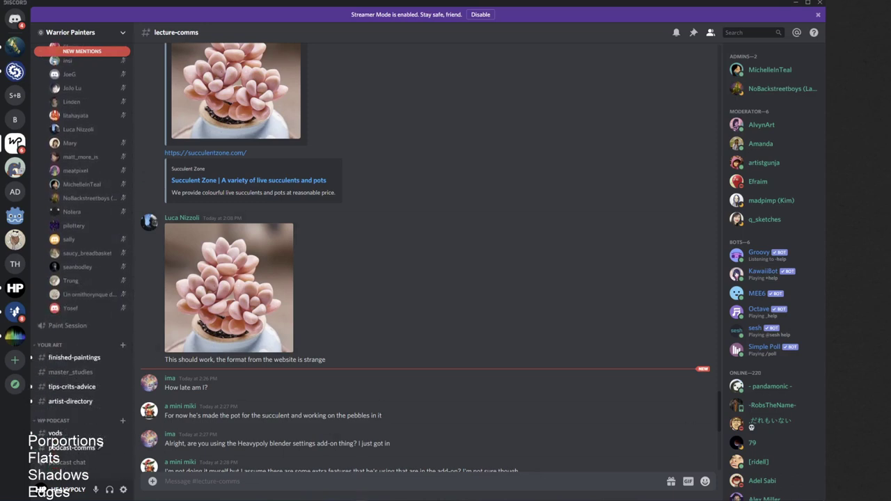